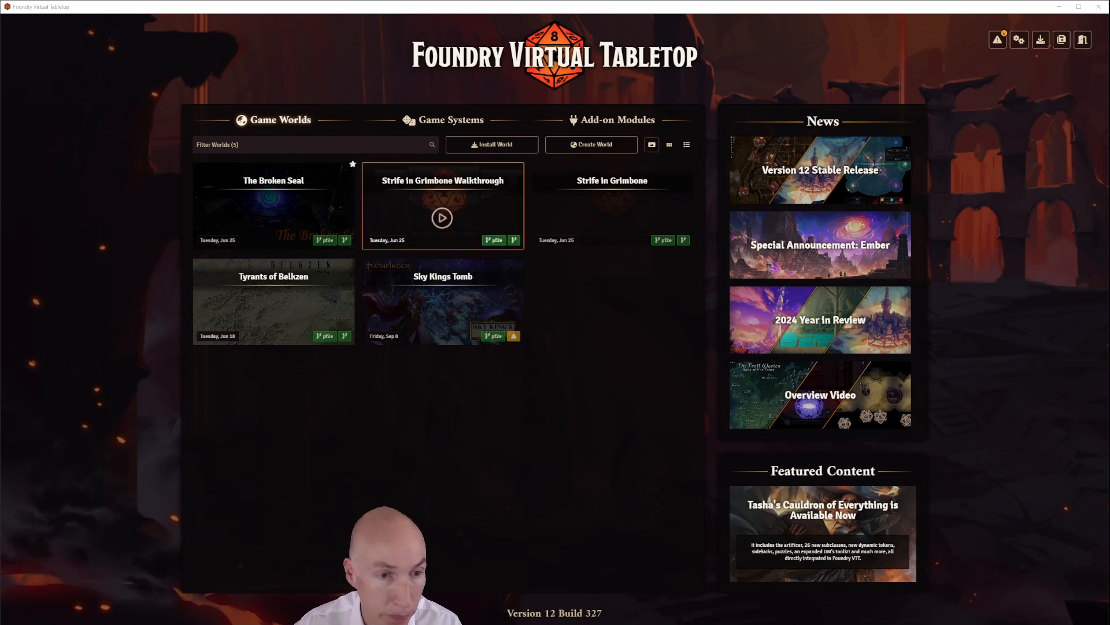
Launch the Strife in Grimbone Walkthrough world and join the game session as Gamemaster
click(437, 214)
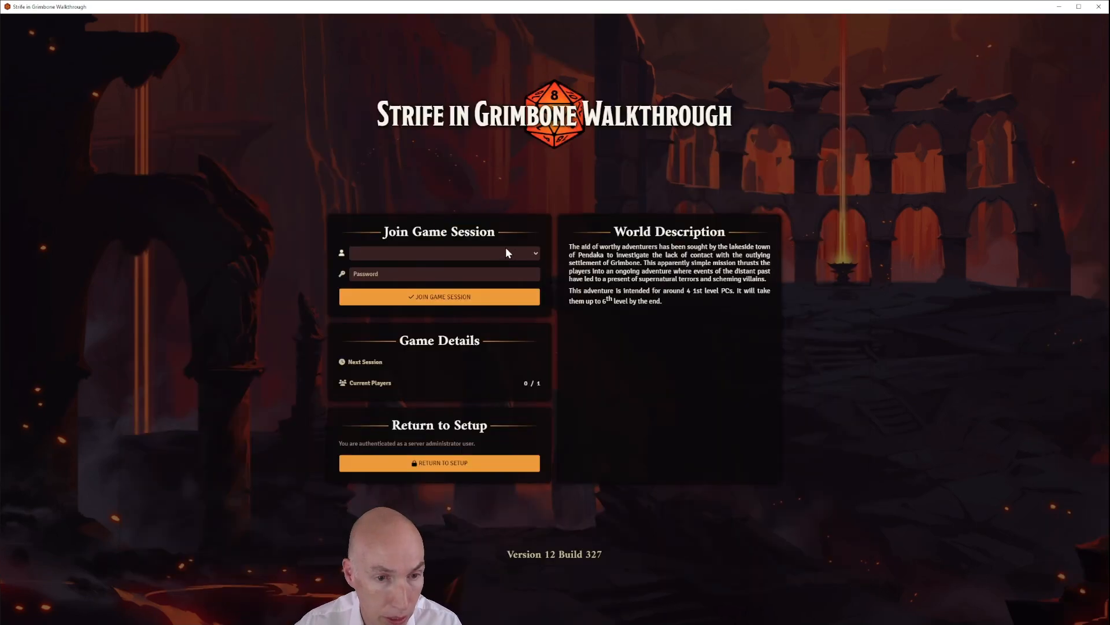
click(405, 270)
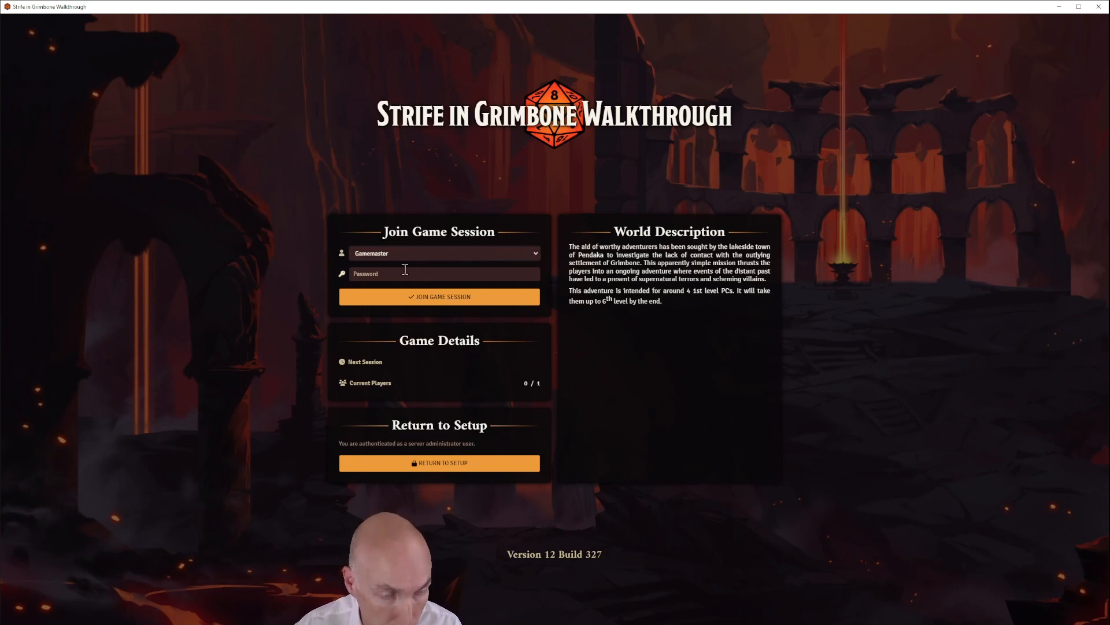
click(445, 297)
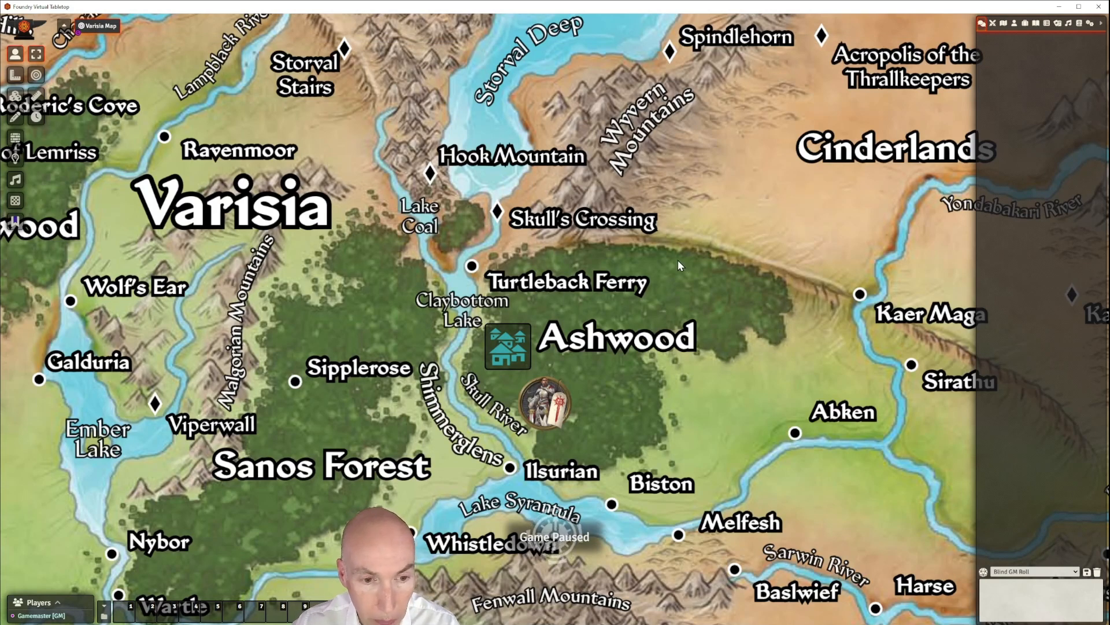
Open the Pendaka Town Hall journal from the Chapter 1. Pendaka folder and show its Information from the Mayor's Counsellor page
click(1036, 24)
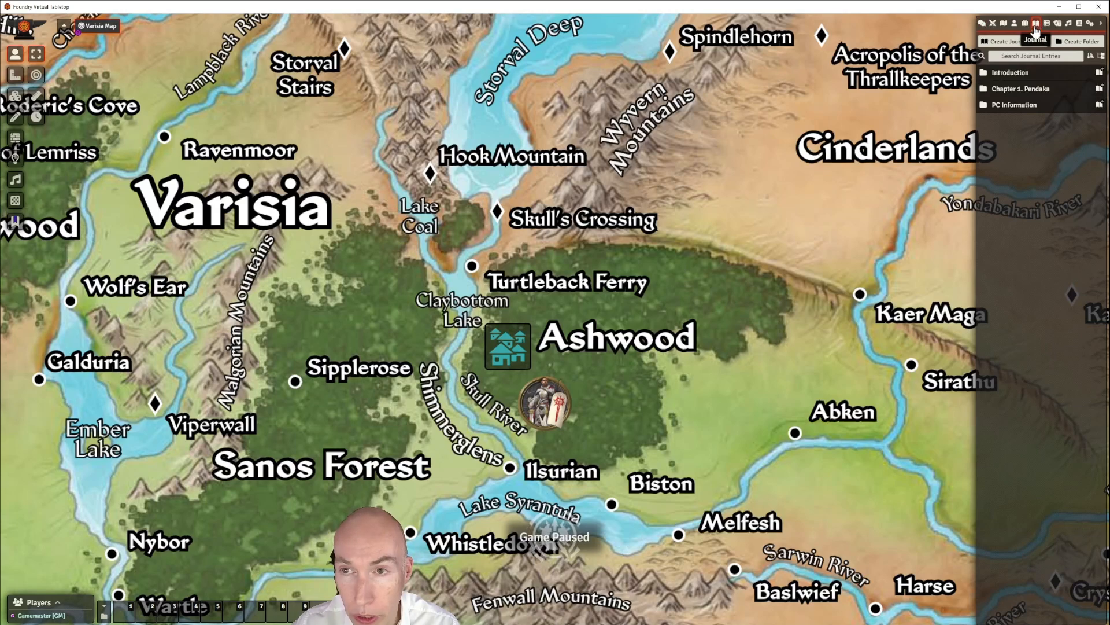
click(1025, 88)
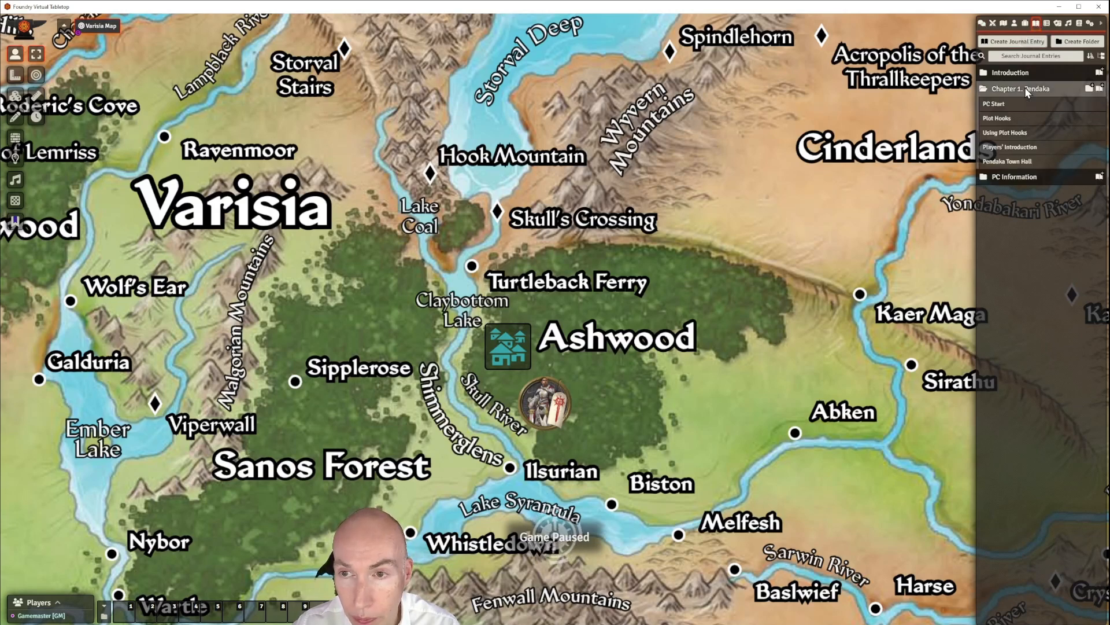
click(1013, 164)
drag(588, 176, 610, 110)
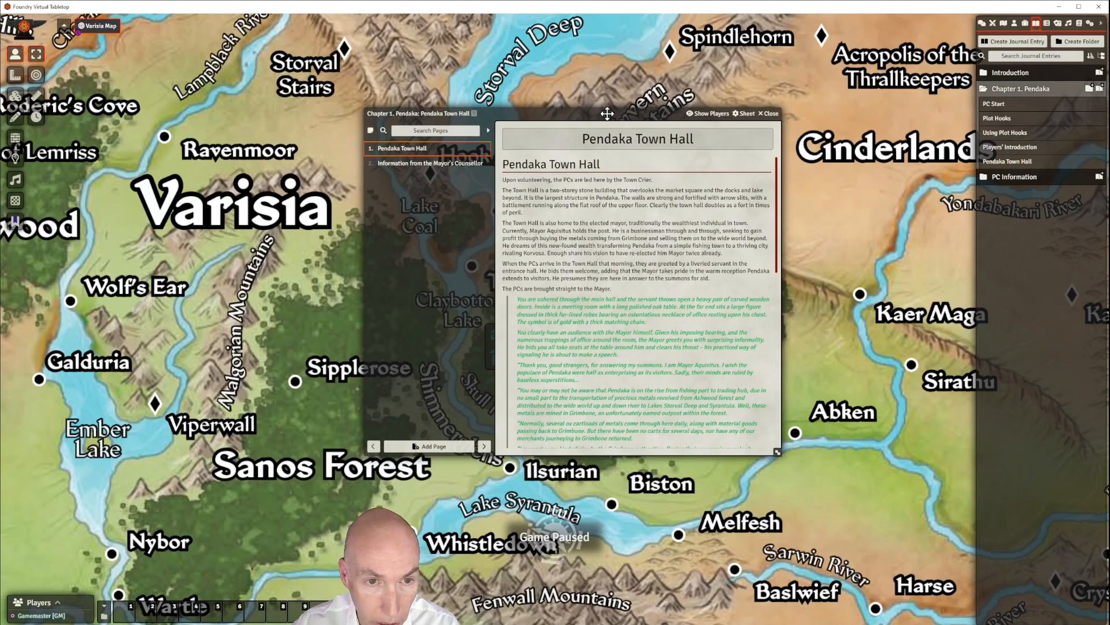
click(425, 166)
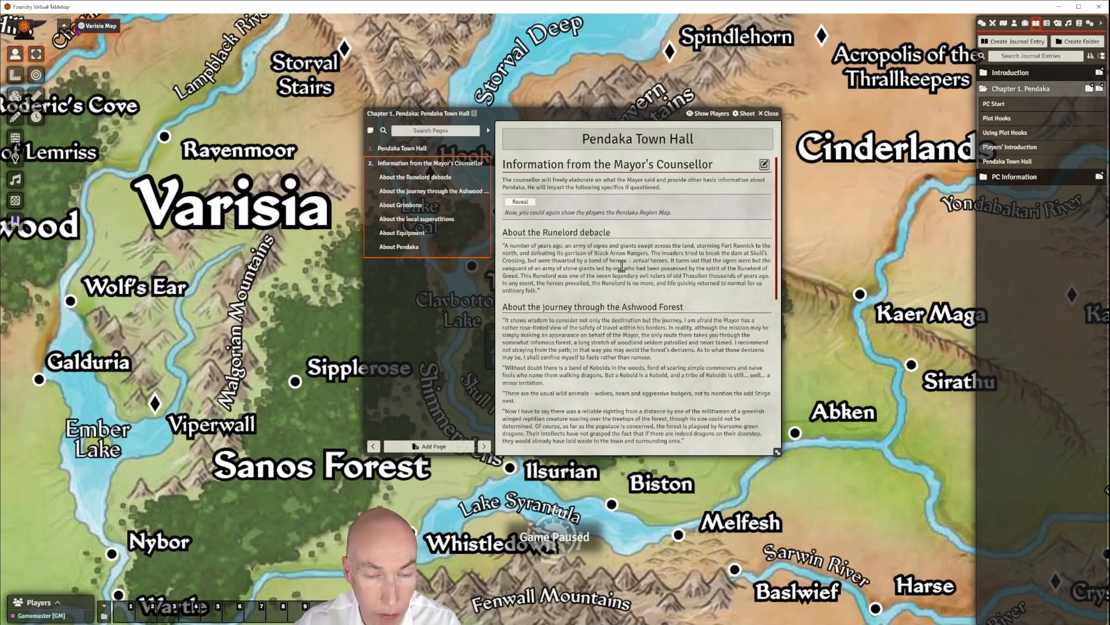
Review the counsellor's information sections, go to the one about the journey through the Ashwood Forest, and move the journal window aside
scroll(691, 252, down, 1)
scroll(692, 257, down, 5)
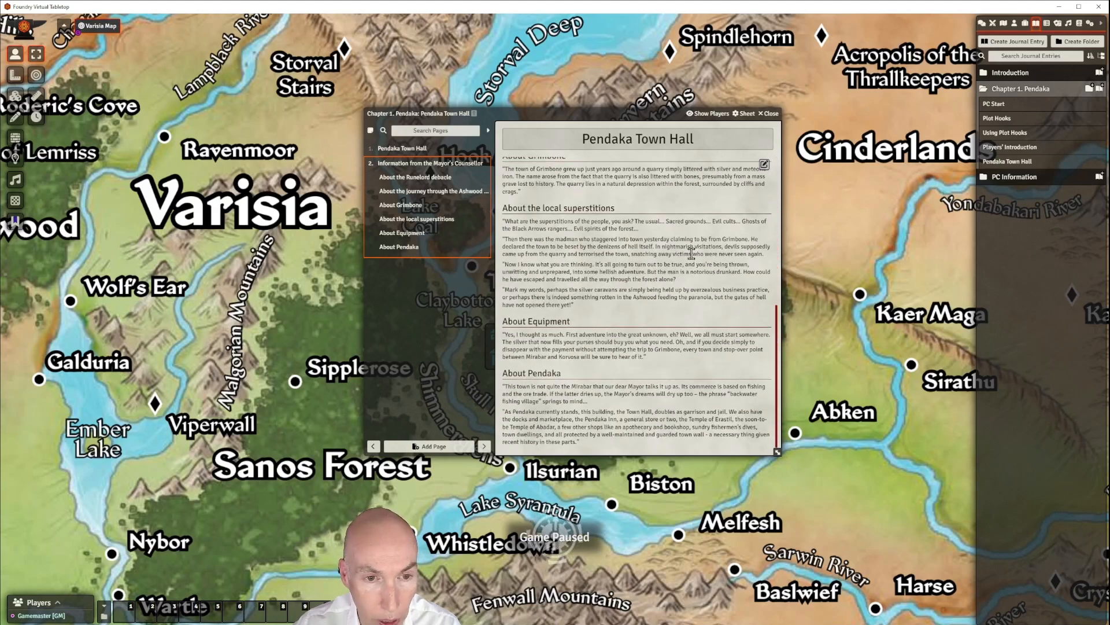
scroll(691, 253, up, 7)
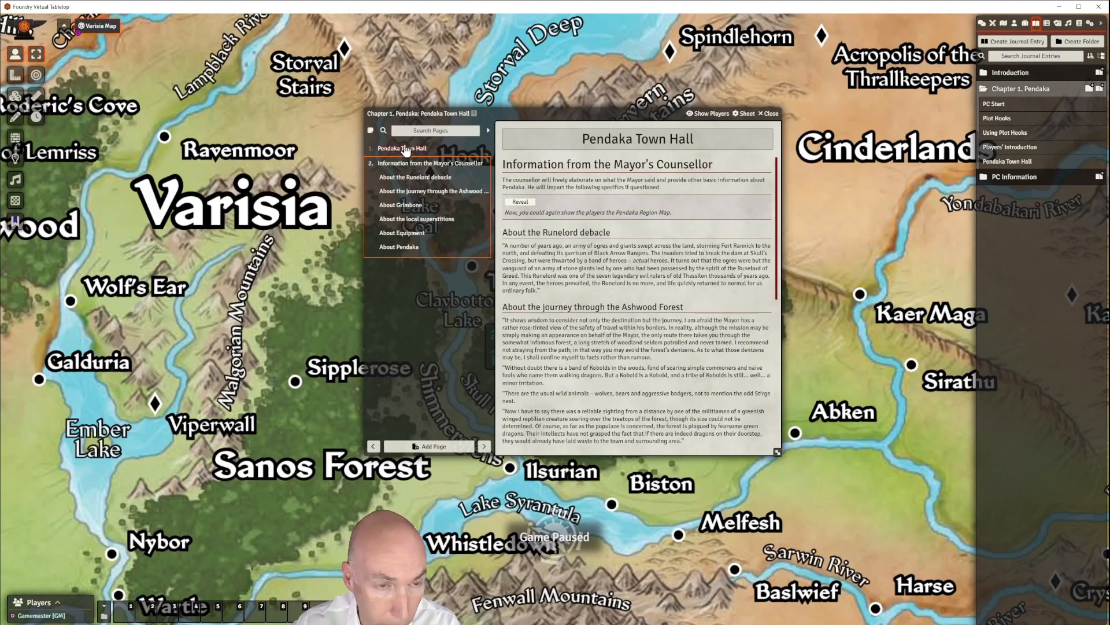
scroll(580, 231, down, 1)
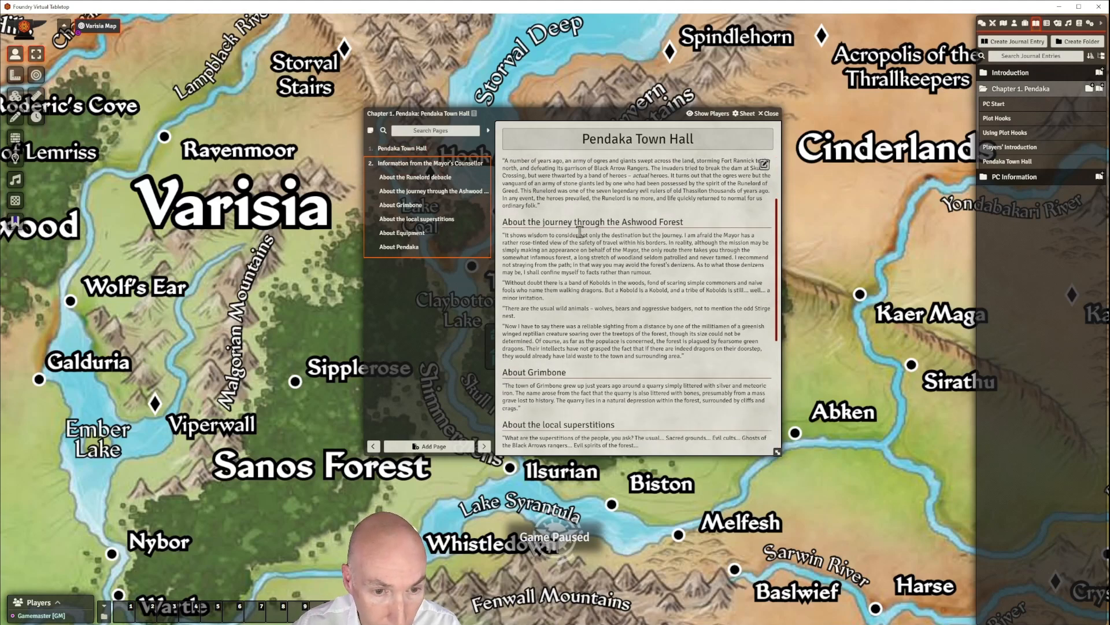
scroll(546, 376, down, 3)
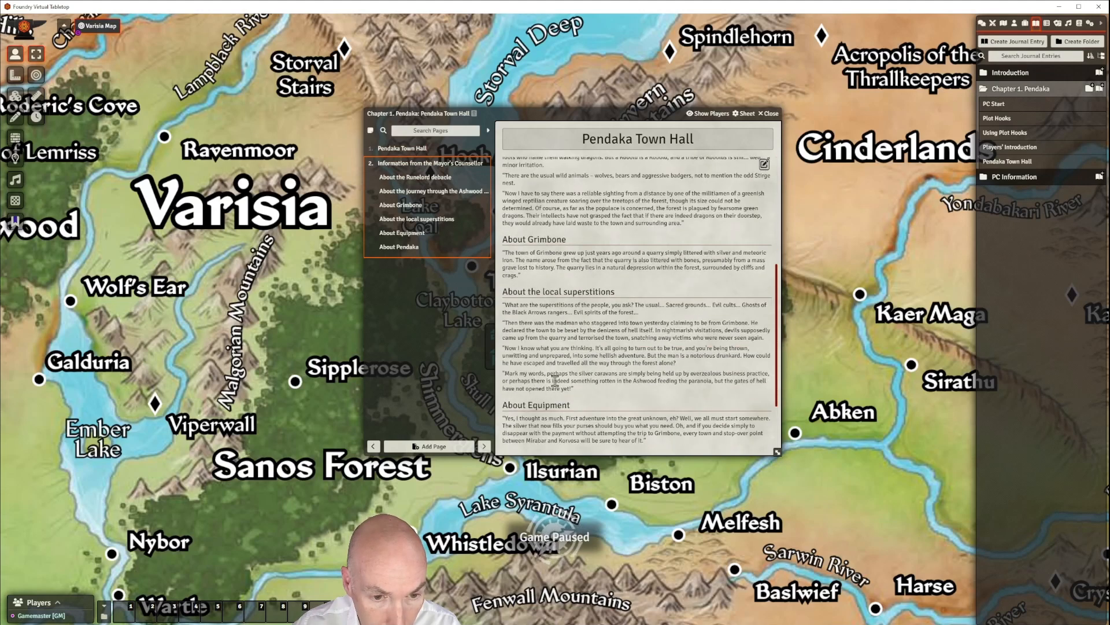
scroll(561, 387, down, 2)
click(420, 191)
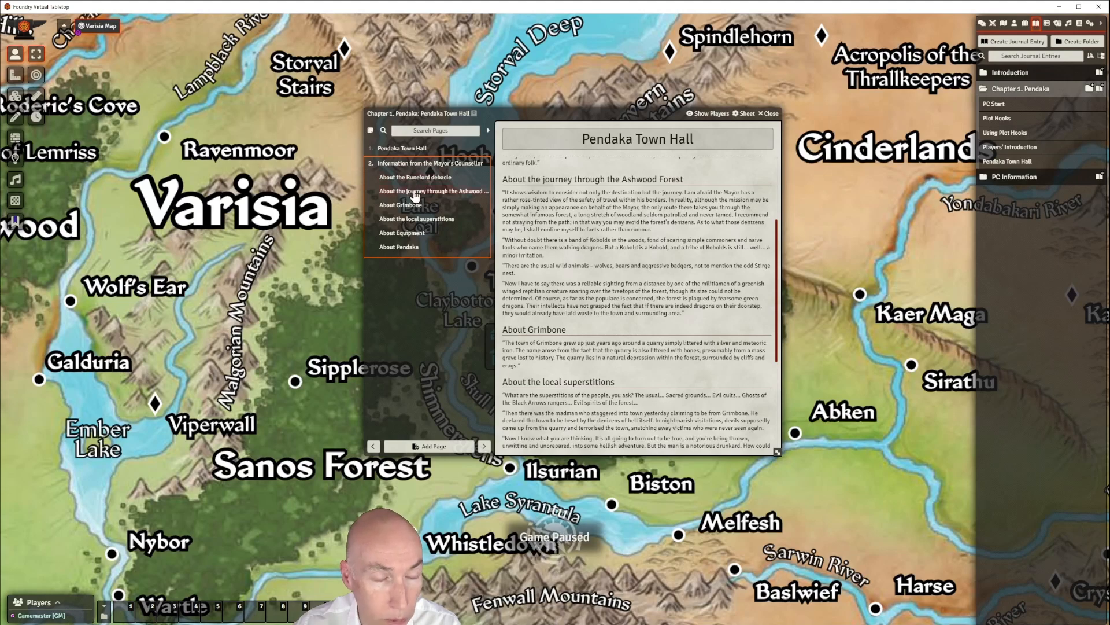
click(414, 192)
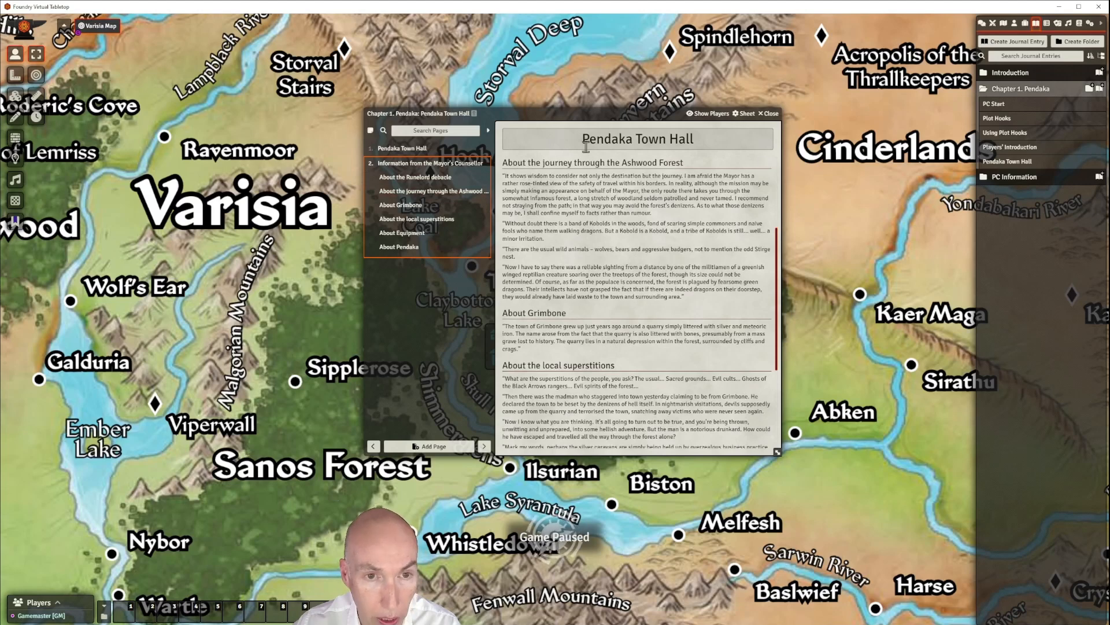
drag(587, 114, 543, 105)
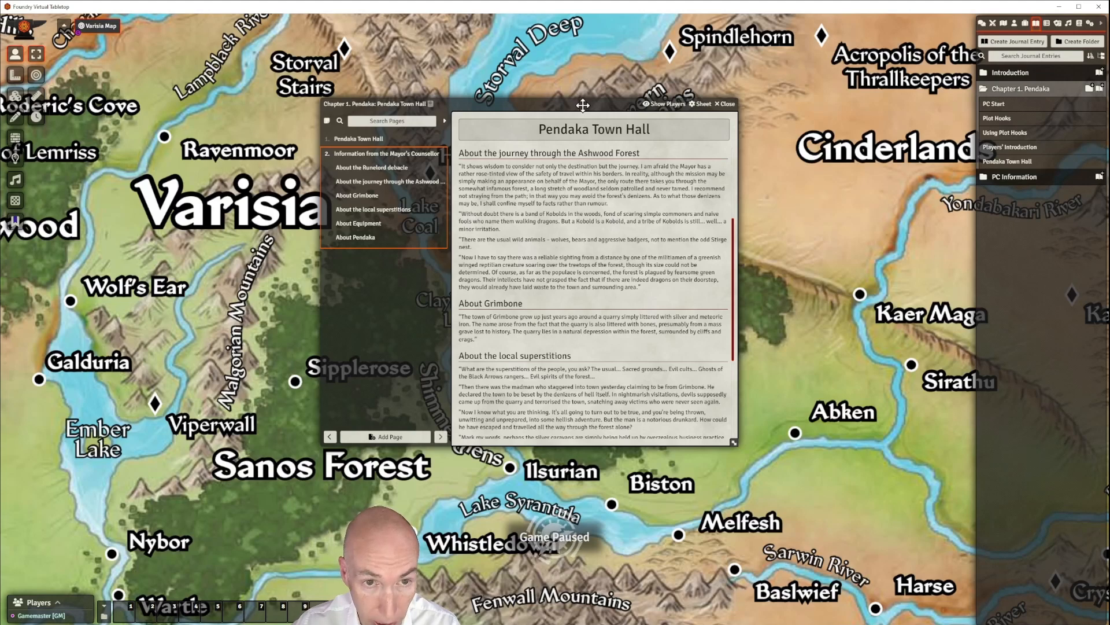
drag(583, 105, 529, 90)
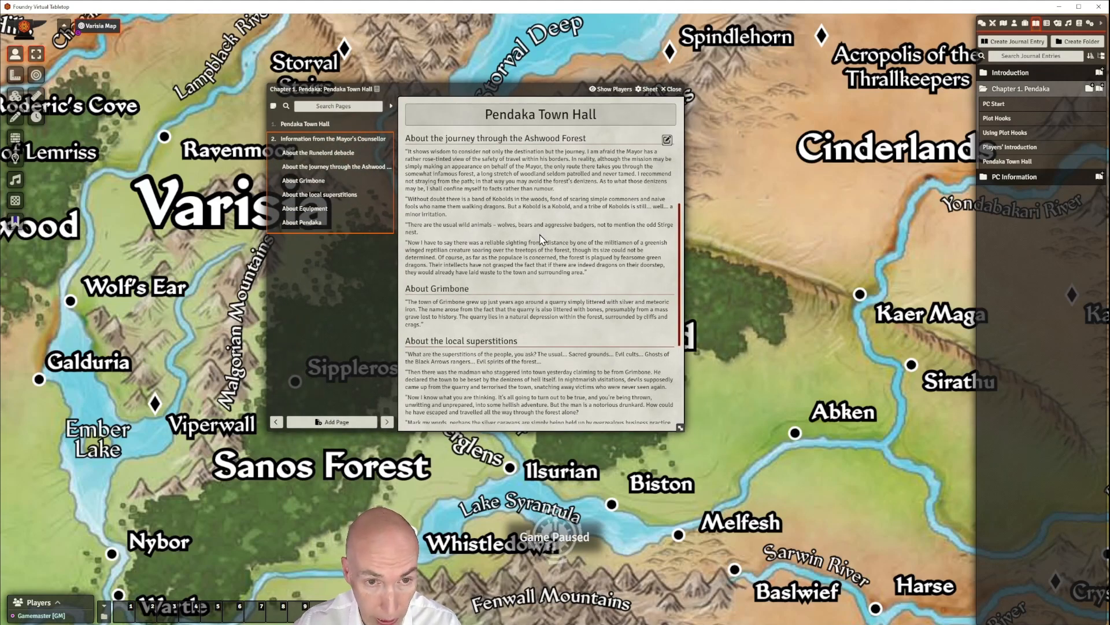
Look at the Pendaka Region Map journal in the PC Information folder, then close it
click(1019, 179)
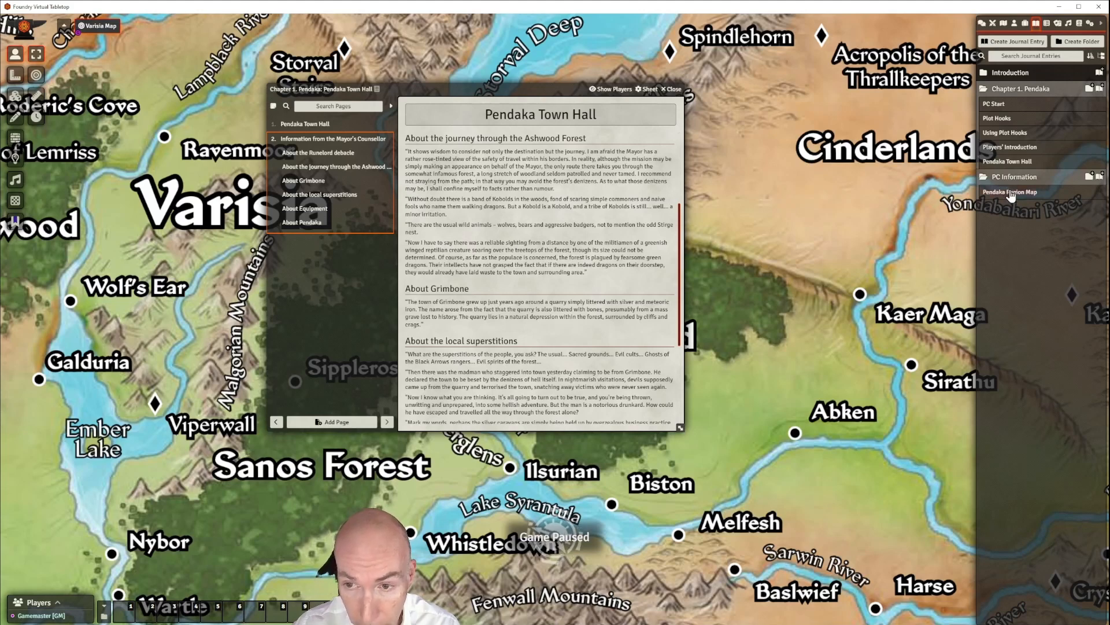
click(1010, 193)
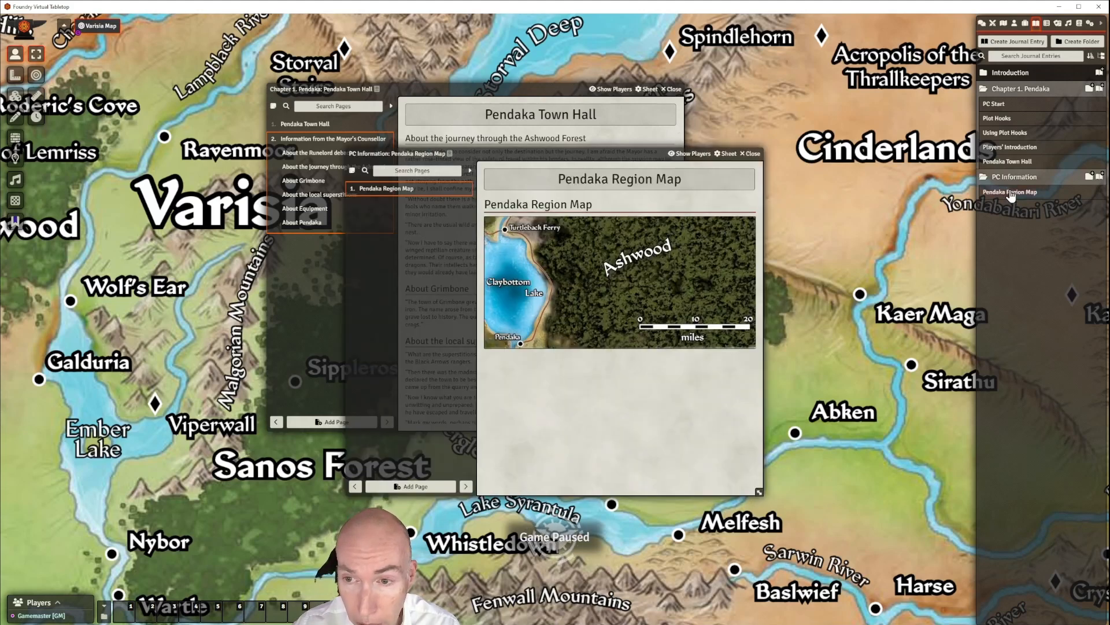
drag(644, 163, 660, 150)
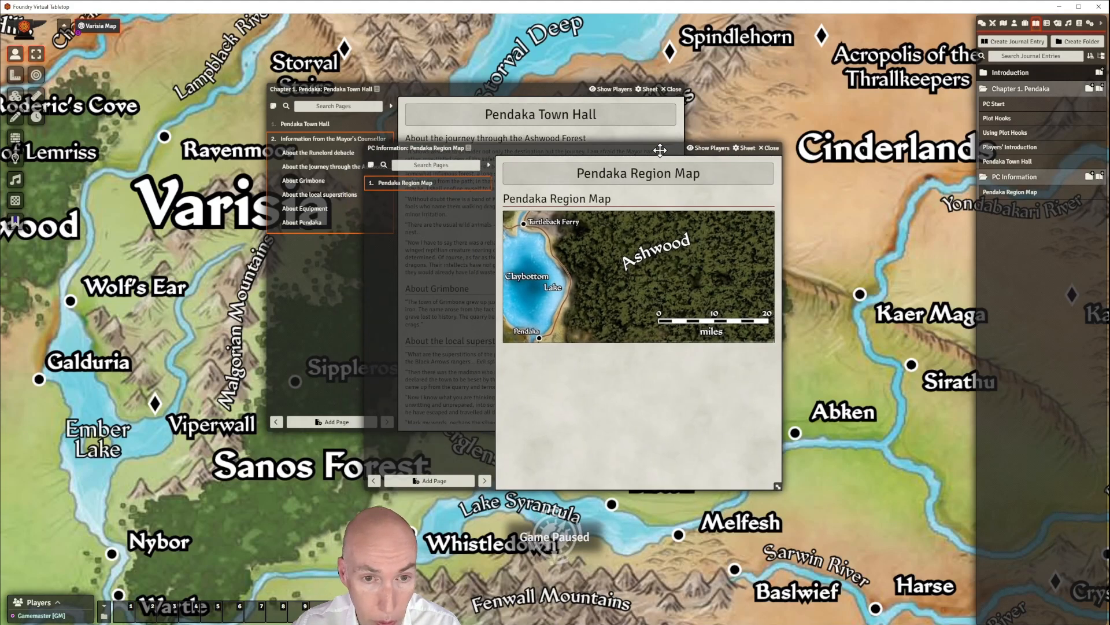
click(770, 148)
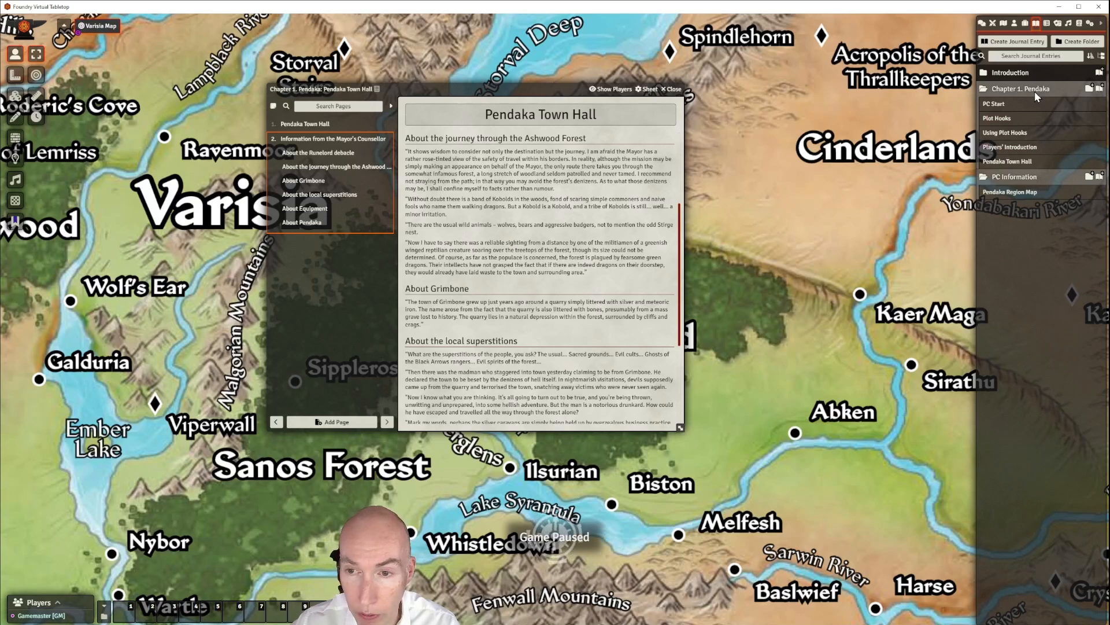
Create a journal entry named About Ashwood Forest in the PC Information folder
click(1100, 177)
drag(911, 25, 841, 152)
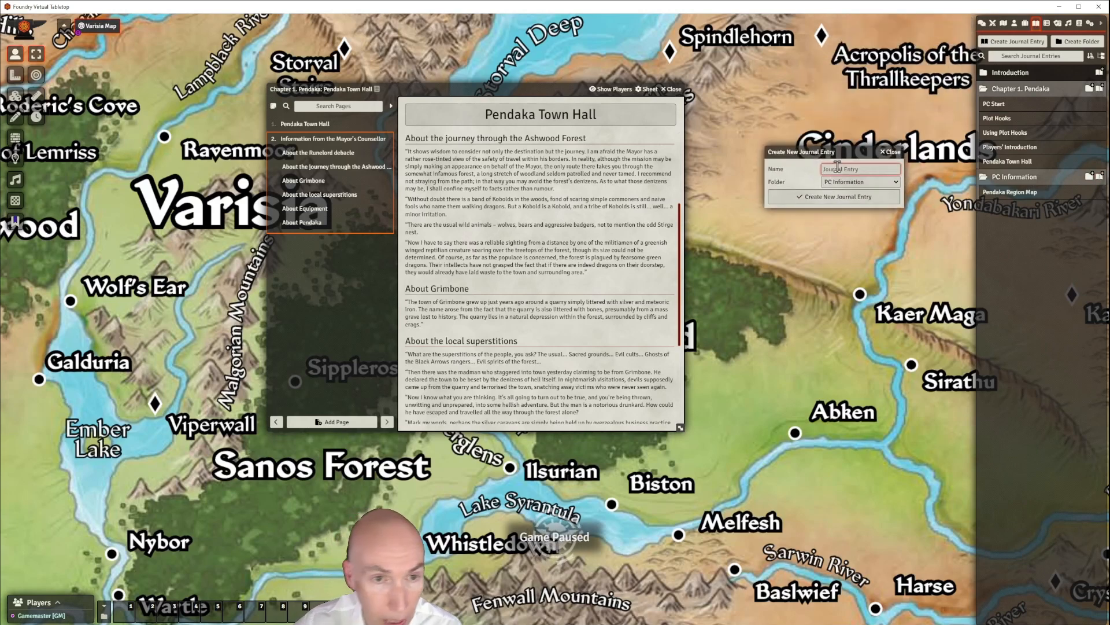
text(About AS)
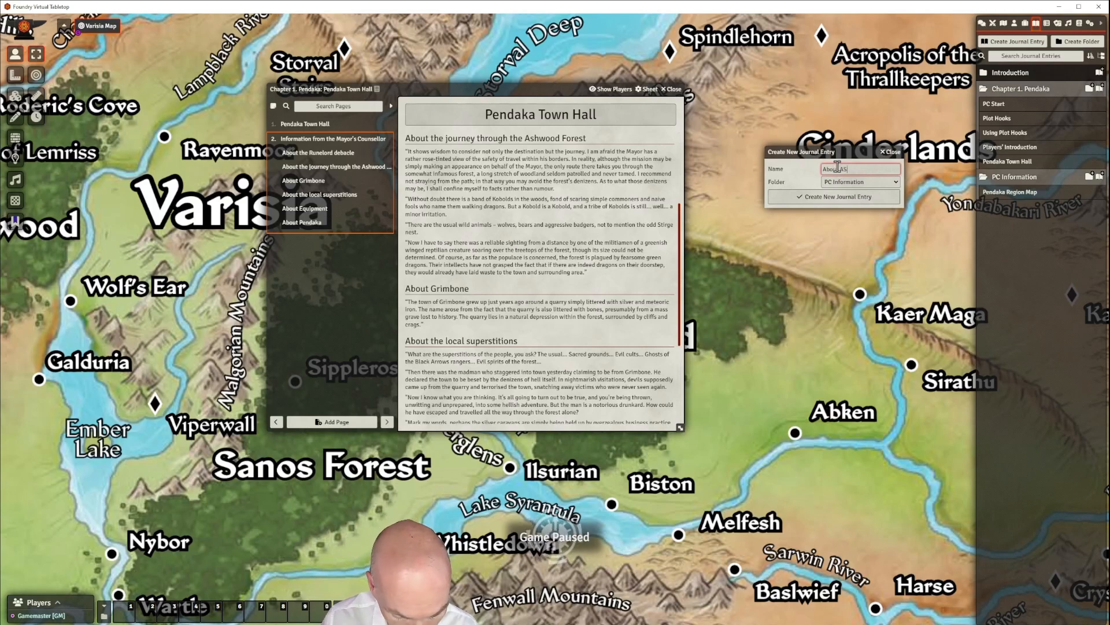
text(hwood Forest)
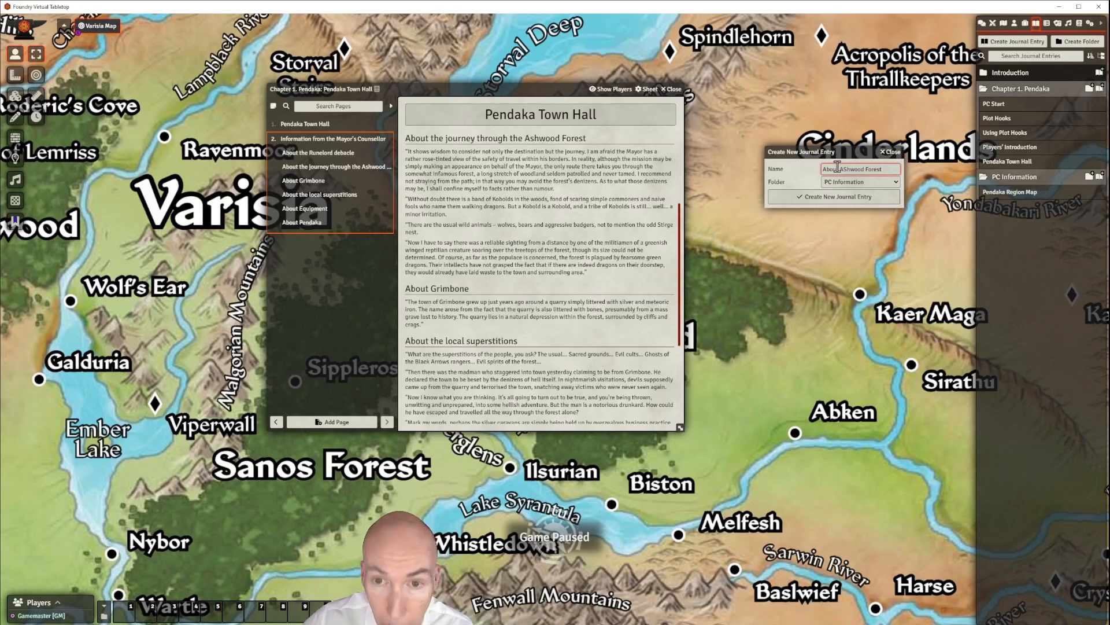
key(BackSpace)
text(s)
click(844, 197)
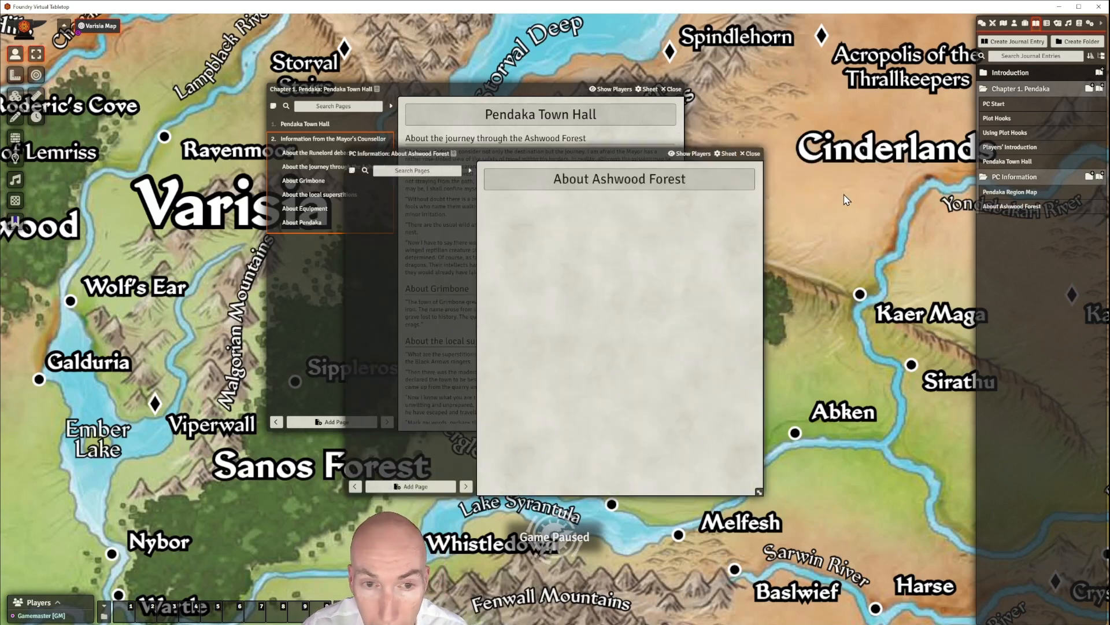
Start a new page in the About Ashwood Forest entry and move its windows clear of the Town Hall text
drag(636, 152, 815, 124)
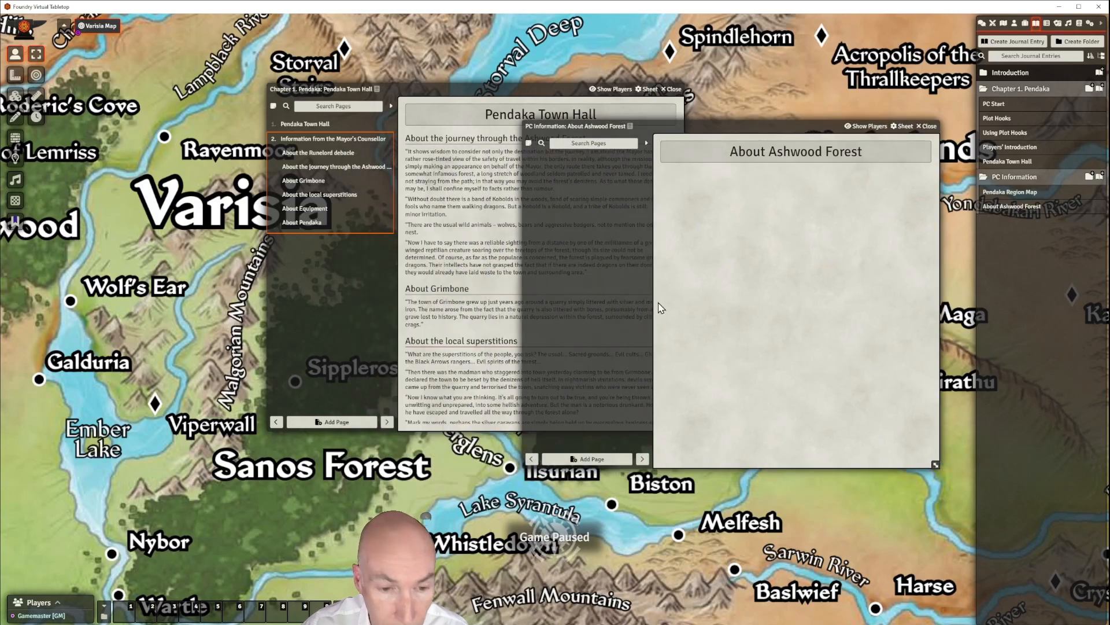
click(593, 460)
text(As)
key(BackSpace)
key(BackSpace)
key(BackSpace)
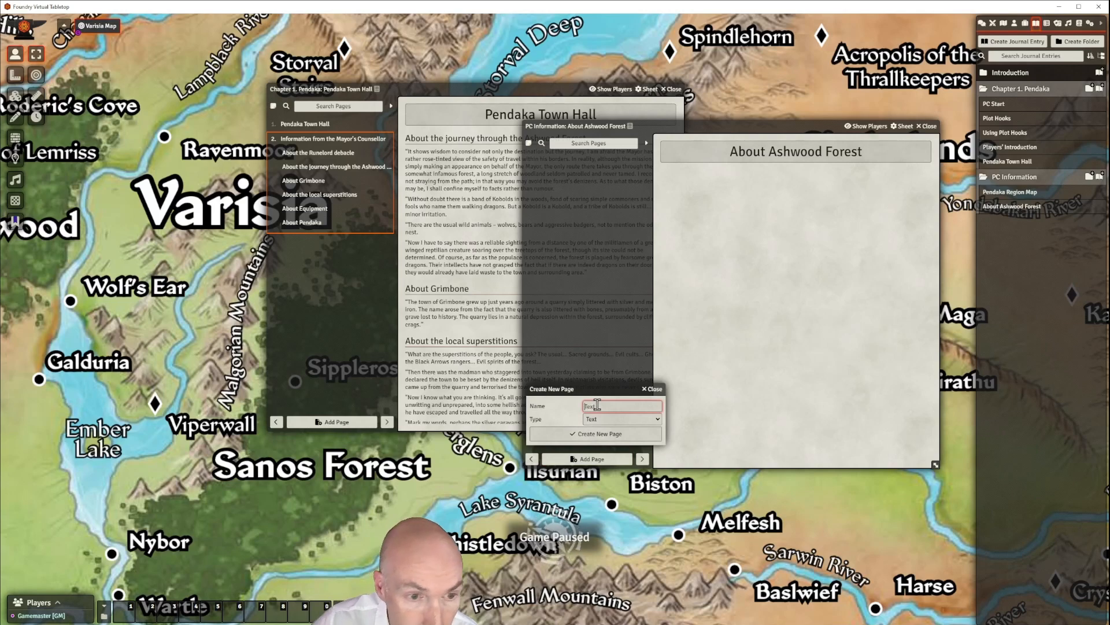
click(777, 132)
drag(777, 132, 826, 136)
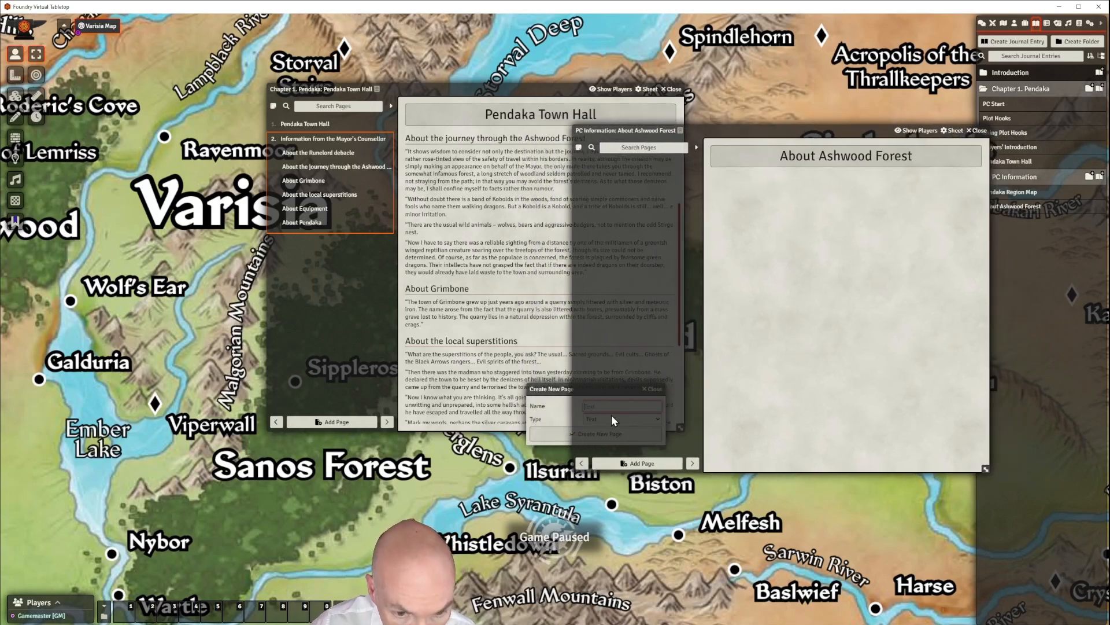
drag(556, 389, 608, 381)
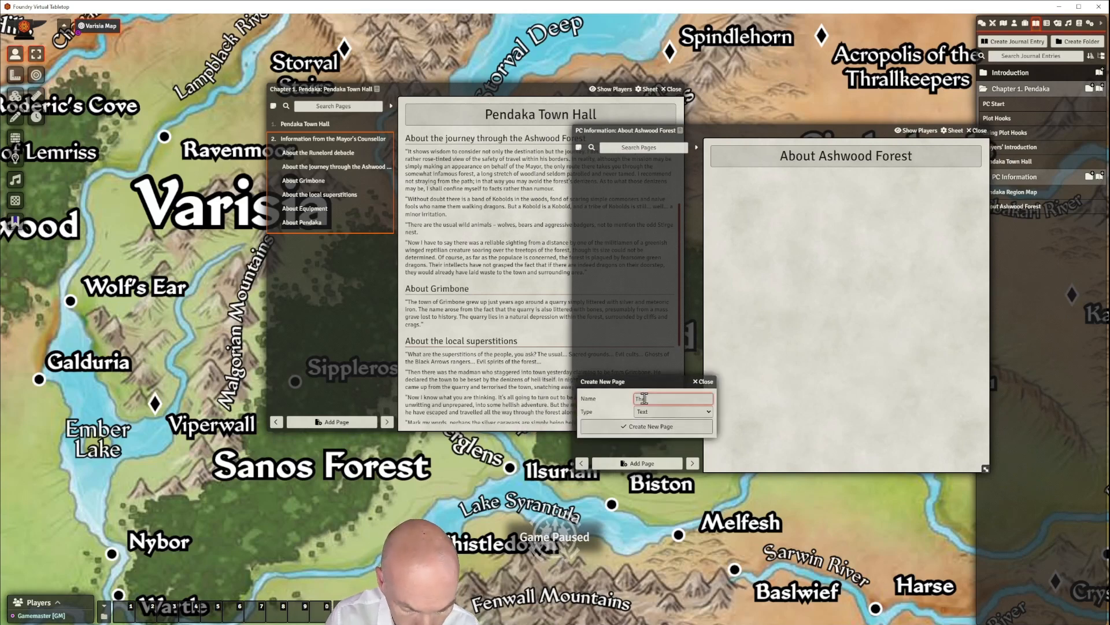
Name the new page The Journey Through Ashwood Forest and create it as a text page
click(645, 399)
text(The Journey Through AS)
text(hwood)
text( Forest)
click(677, 397)
key(BackSpace)
text(s)
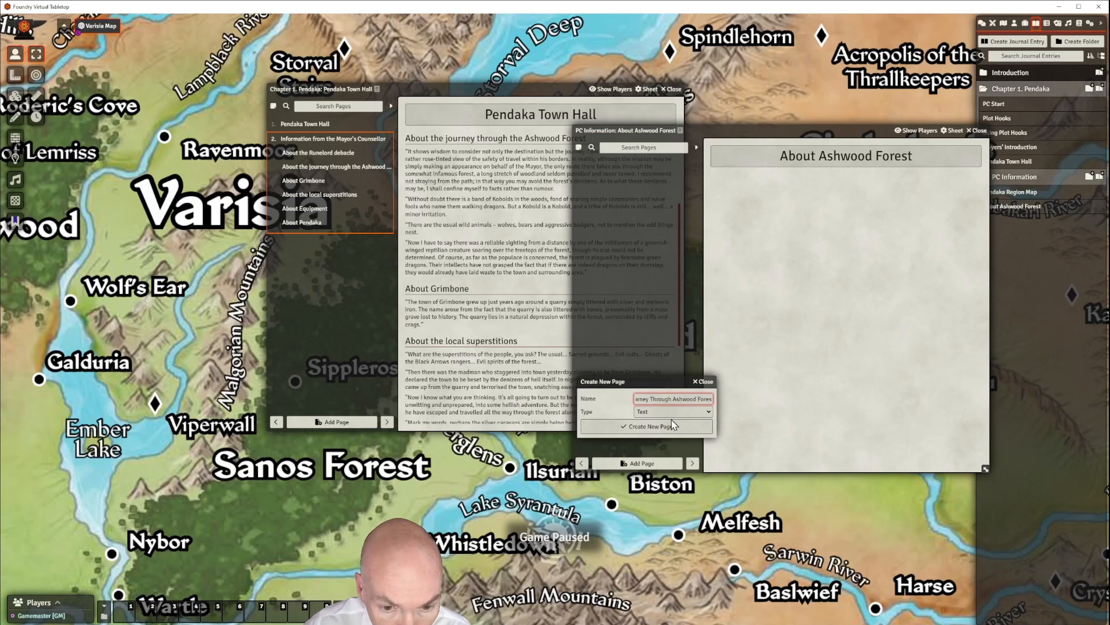
click(676, 426)
Copy the Town Hall paragraphs about the Ashwood Forest journey into the new page, save it, and close the editor
drag(569, 179, 802, 183)
drag(759, 136, 133, 284)
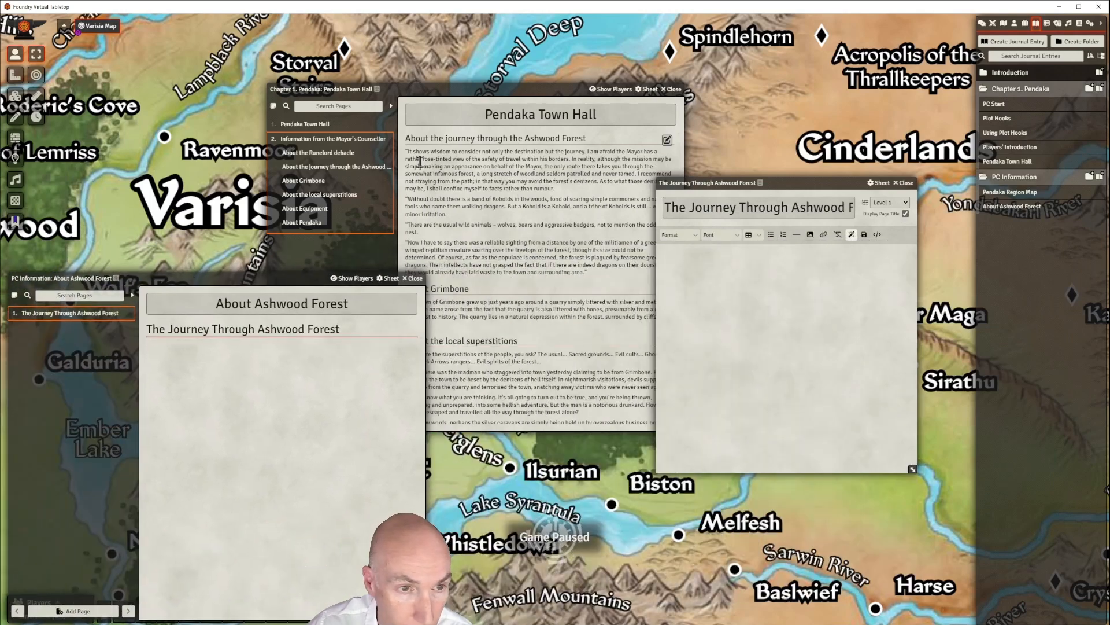
drag(407, 151, 610, 276)
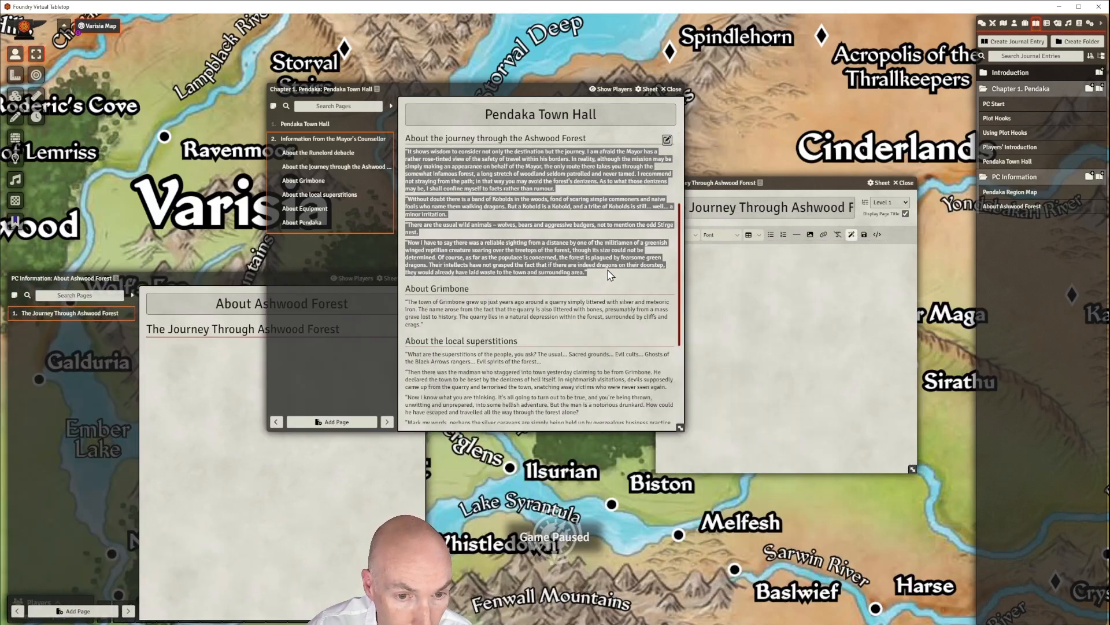
click(790, 267)
text("It shows wisdom to consider not only the destination but the journey. I am afraid the Mayor has a rather rose-tinted view of the safety of travel within his borders. In reality, although the mission may be simply making an appearance on behalf of the Mayor, the only route there takes you through the somewhat infamous forest, a long stretch of woodland seldom patrolled and never tamed. I recommend not straying from the path; in that way you may avoid the forest's denizens. As to what those denizens may be, I shall confine myself to facts rather than rumour." "Without doubt there is a band of Kobolds in the woods, fond of scaring simple commoners and naive fools who name them walking dragons. But a Kobold is a Kobold, and a tribe of Kobolds is still... well... a minor irritation." "There are the usual wild animals – wolves, bears and aggressive badgers, not to mention the odd Stirge nest." "Now I have to say there was a reliable sighting from a distance by one of the militiamen of a greenish winged reptilian creature soaring over the treetops of the forest, though its size could not be determined. Of course, as far as the populace is concerned, the forest is plagued by fearsome green dragons. Their intellects have not grasped the fact that if there are indeed dragons on their doorstep, they would already have laid waste to the town and surrounding area.")
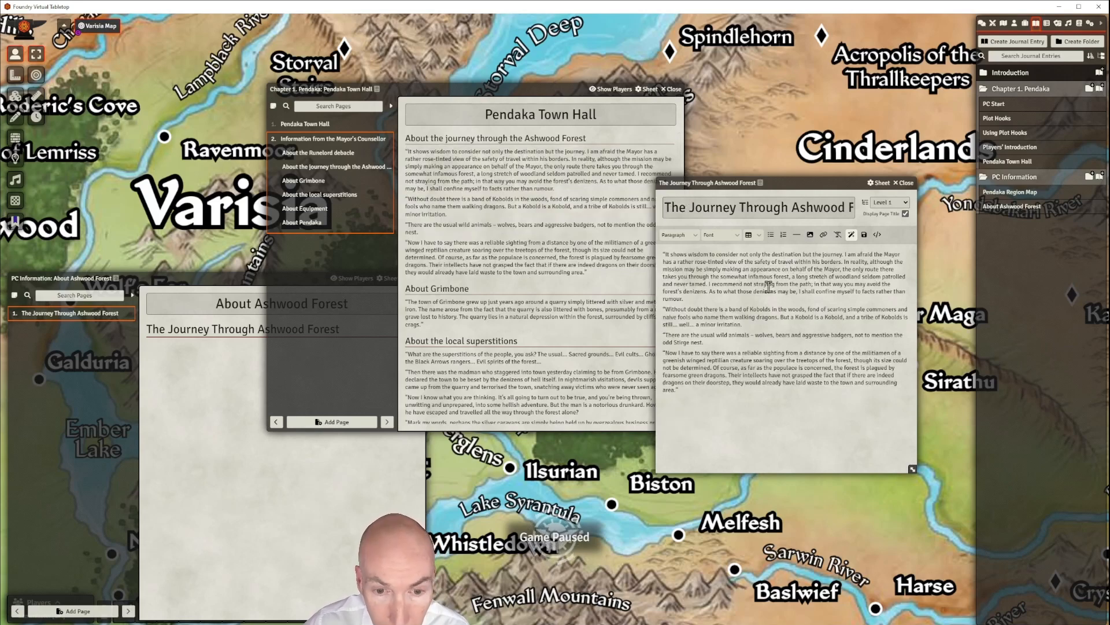
click(864, 235)
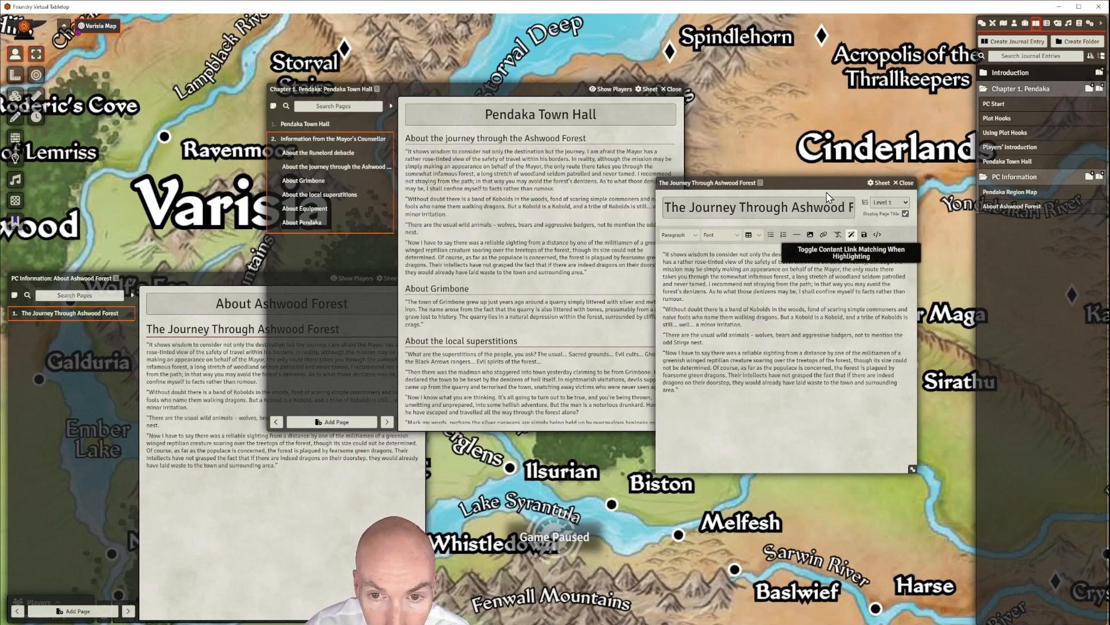
drag(897, 187, 877, 196)
click(878, 194)
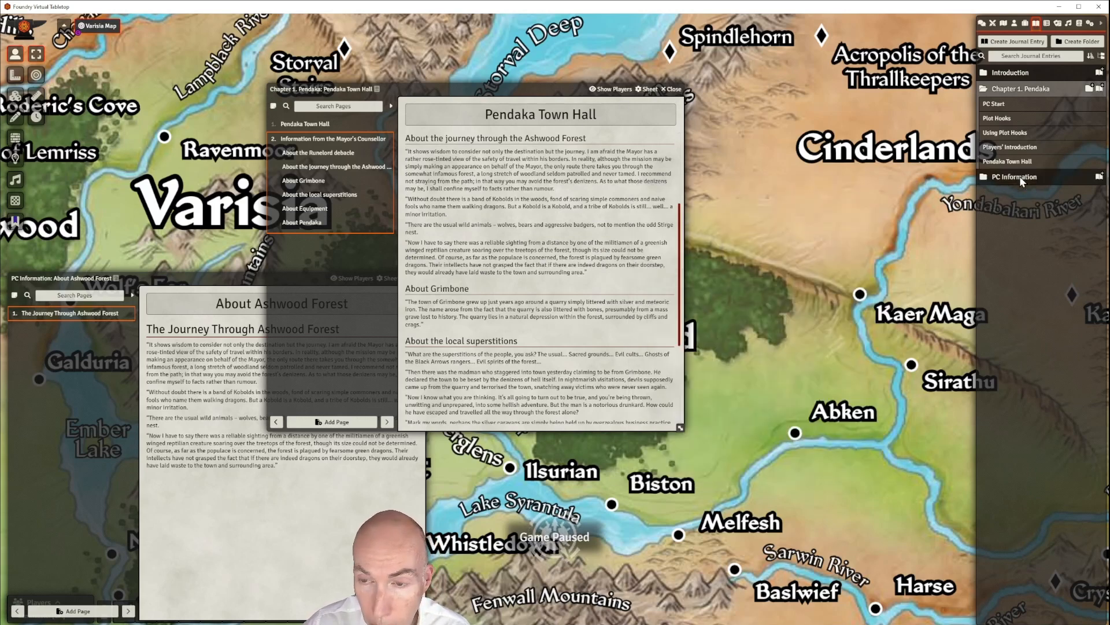
Open the Pendaka Region Map journal and bring the About Ashwood Forest journal in front of it for review
click(1017, 193)
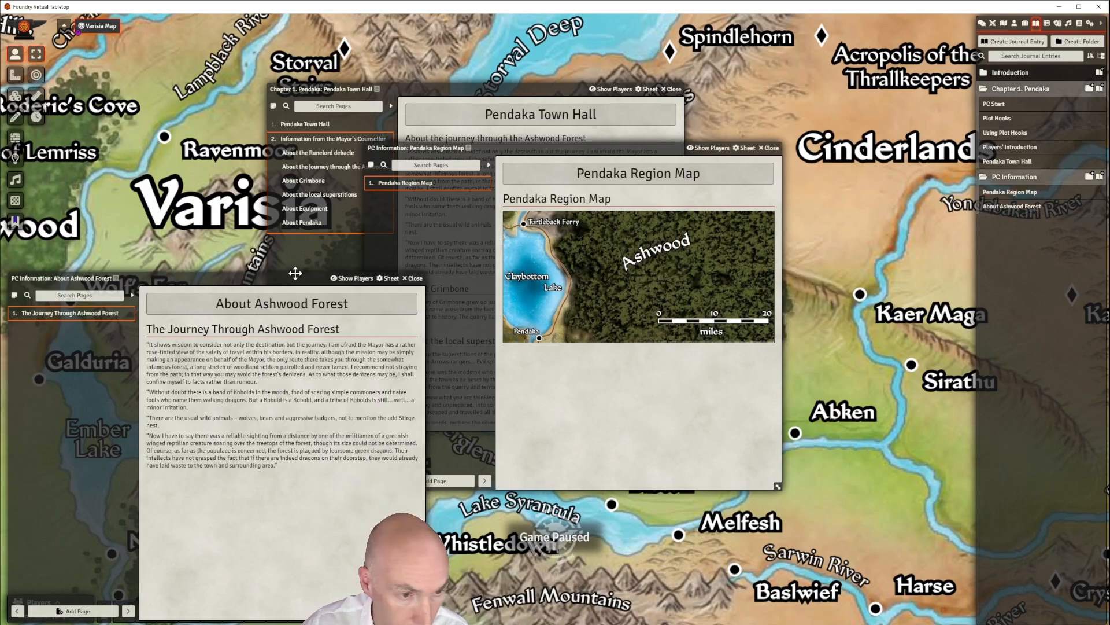
drag(294, 279, 533, 210)
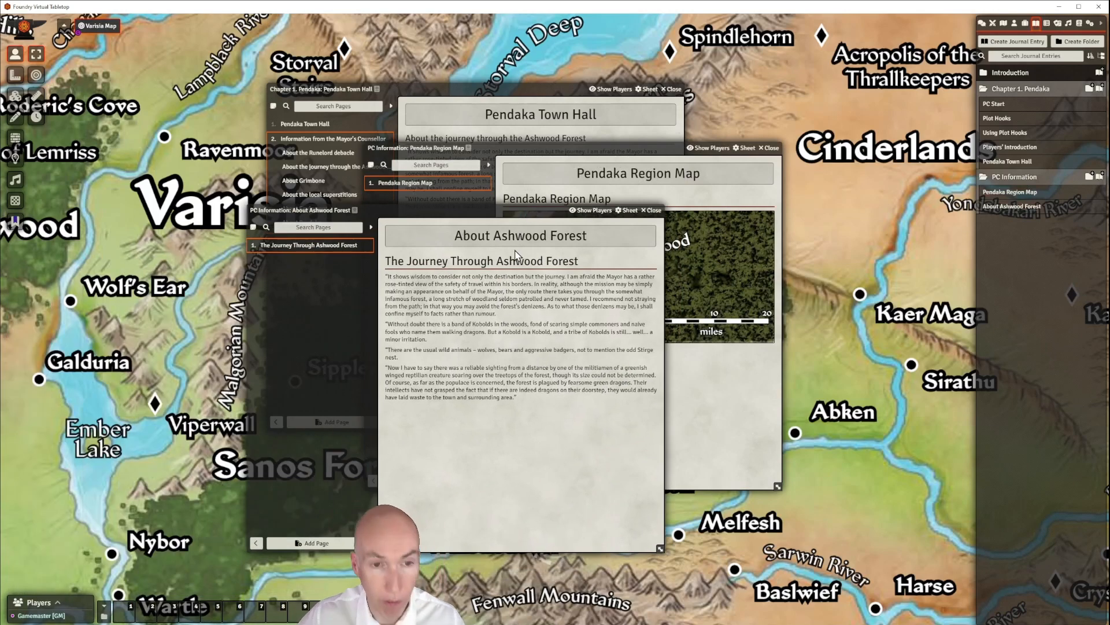
Post the Ashwood Forest journey paragraphs as a chat message and delete that message
drag(531, 213, 497, 202)
click(983, 26)
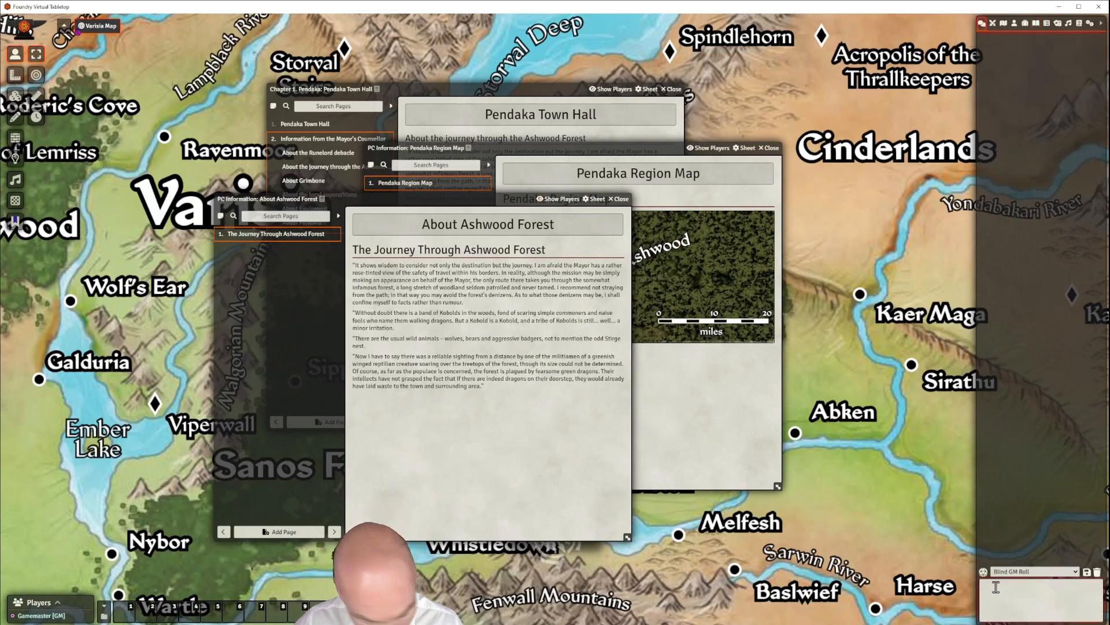
text("Now I have to say there was a reliable sighting from a distance by one of the militiamen of a greenish winged reptilian creature soaring over the treetops of the forest, though its size could not be determined. Of course, as far as the populace is concerned, the forest is plagued by fearsome green dragons. Their intellects have not grasped the fact that if there are indeed dragons on their doorstep, they would already have laid waste to the town and surrounding area.")
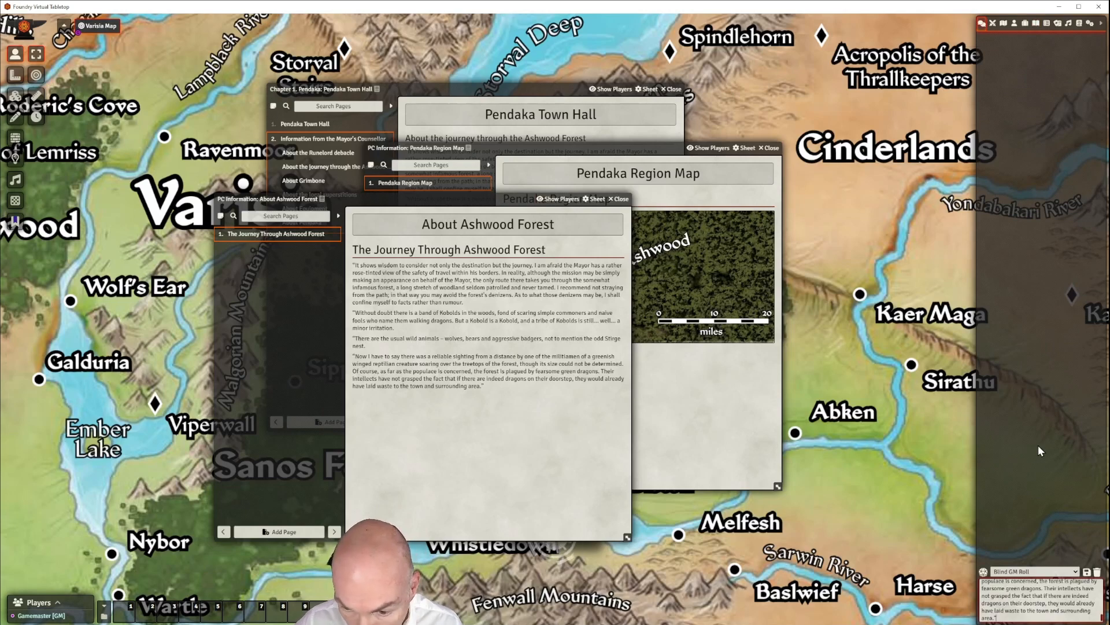
key(Return)
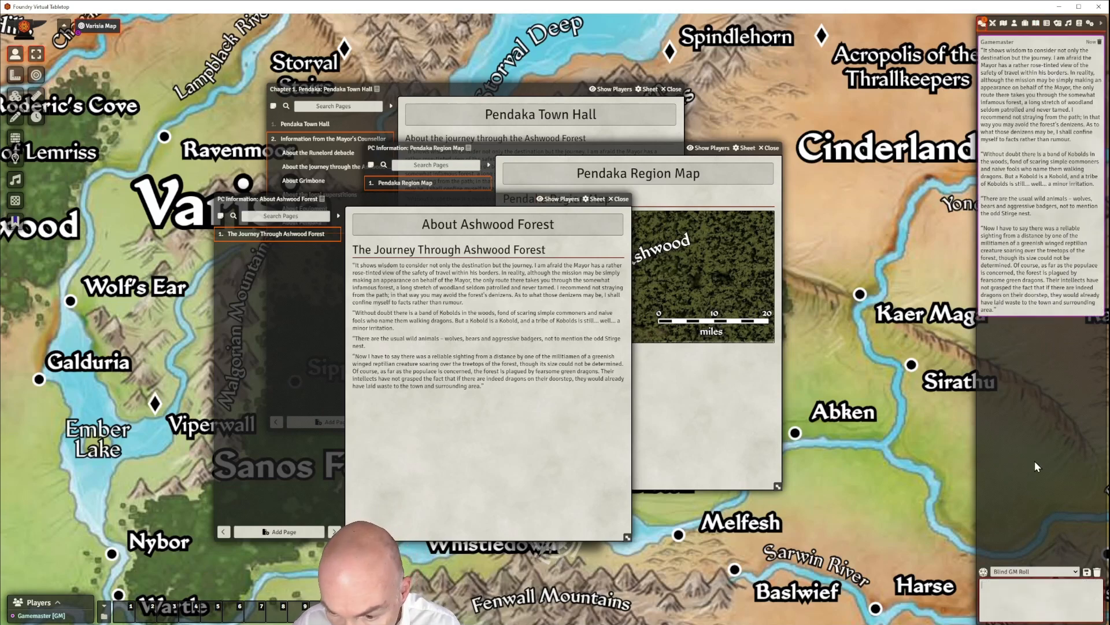
click(1099, 44)
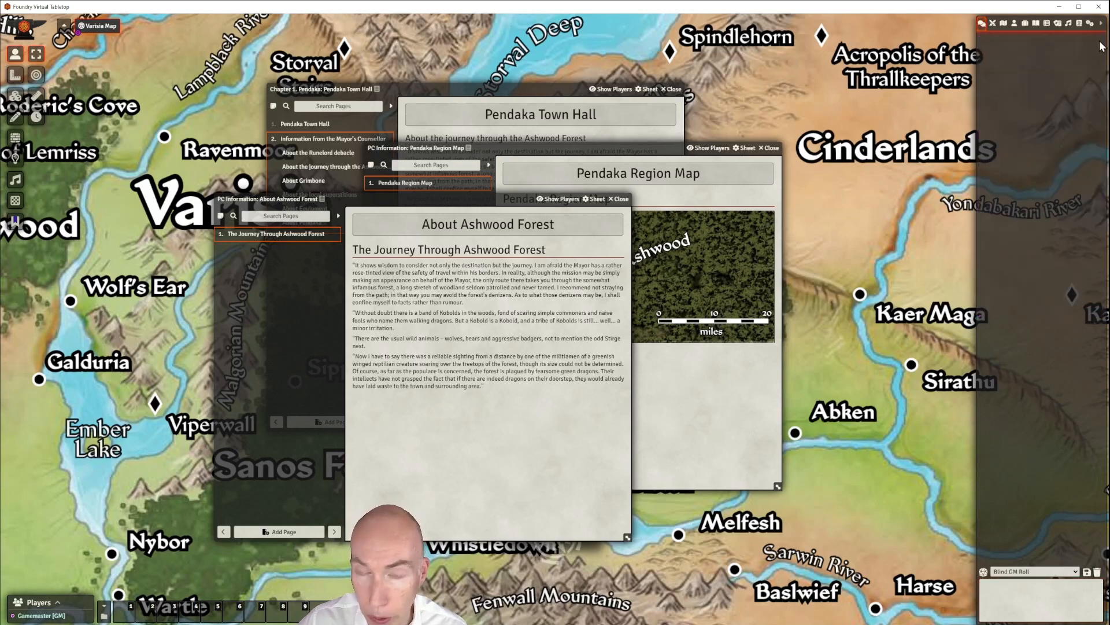
Close the About Ashwood Forest and Pendaka Region Map journals, return to the journal list, and reposition the Pendaka Town Hall journal
drag(503, 204, 683, 210)
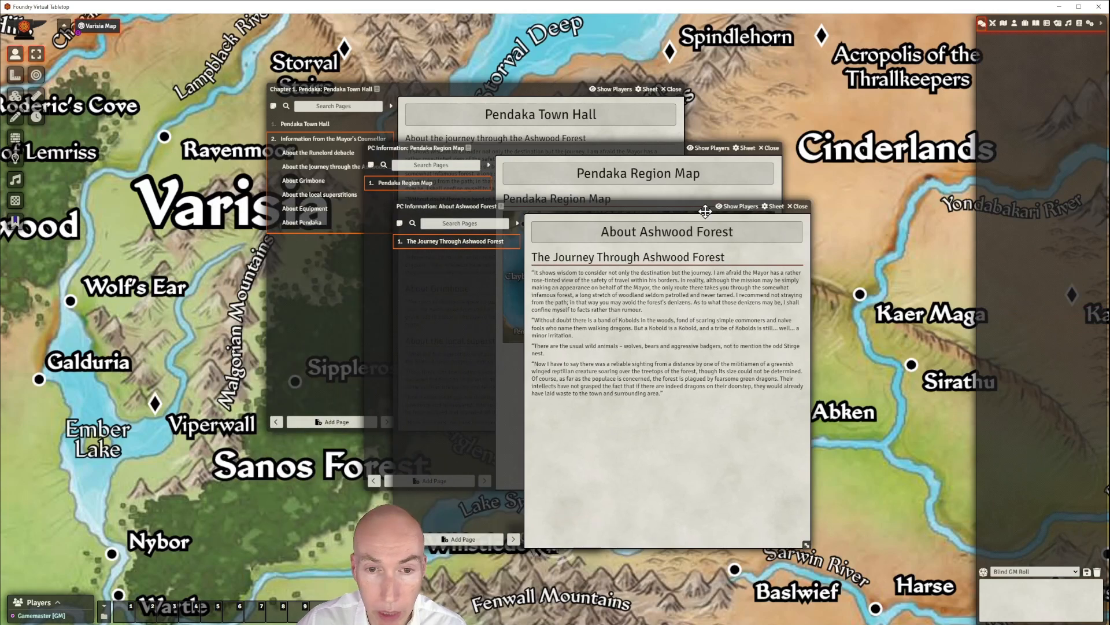
click(798, 206)
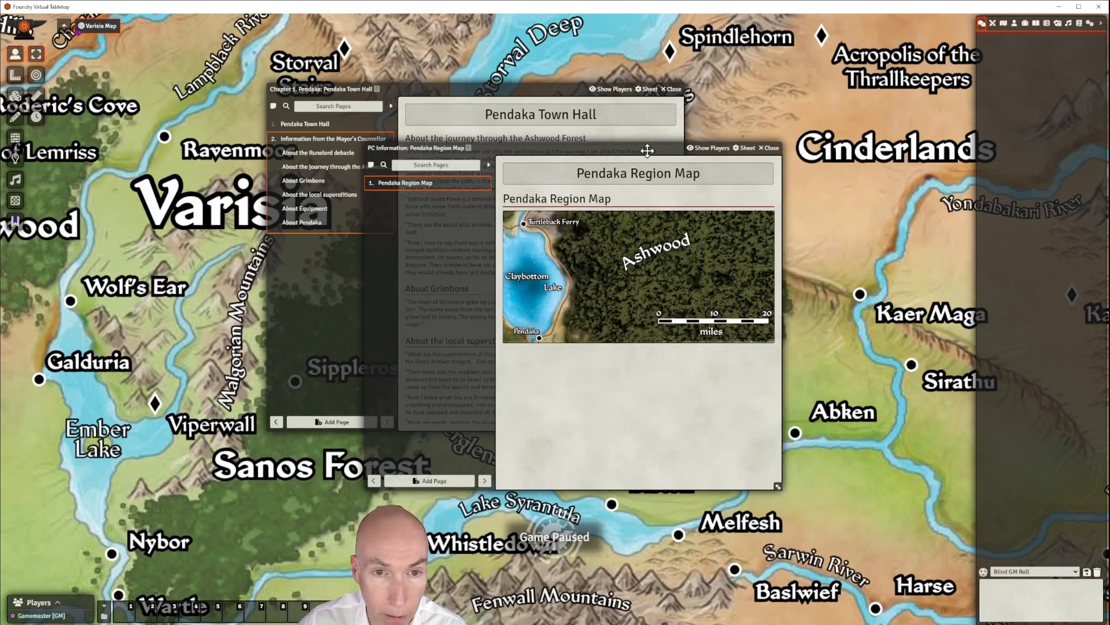
drag(648, 152, 671, 163)
click(790, 160)
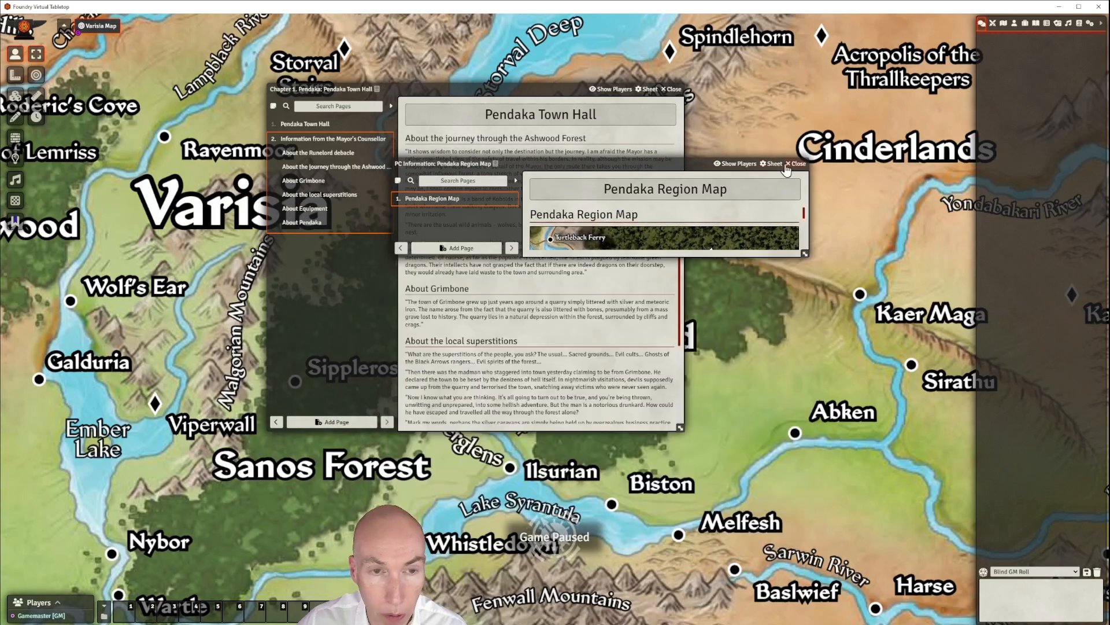
click(1035, 24)
drag(543, 88, 599, 74)
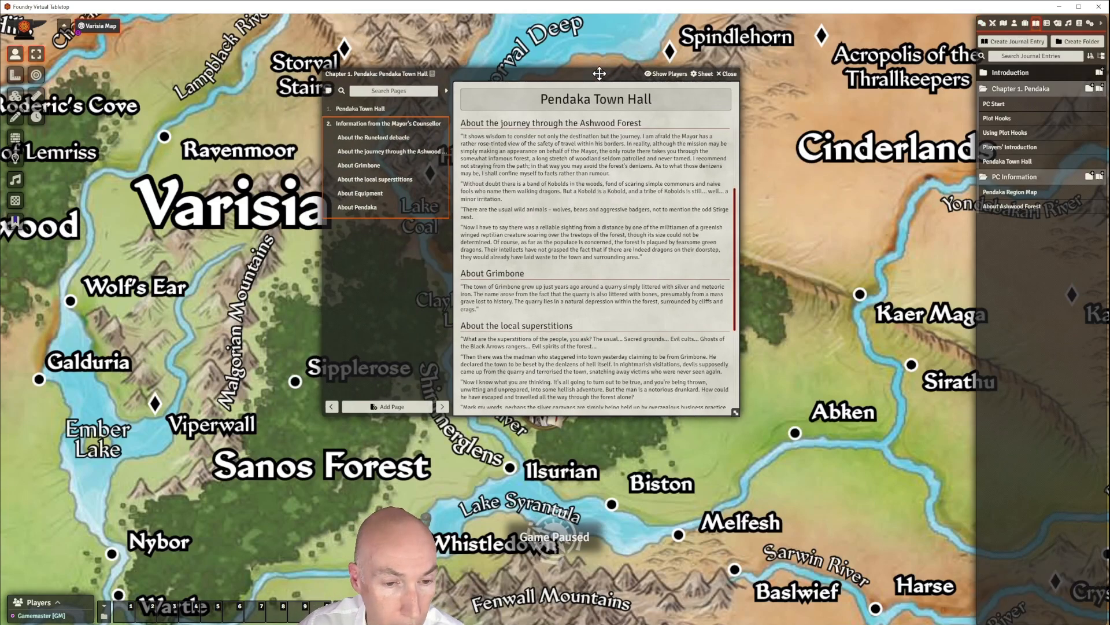
Create a new text page named Jianna in the Pendaka Town Hall journal
scroll(736, 324, down, 3)
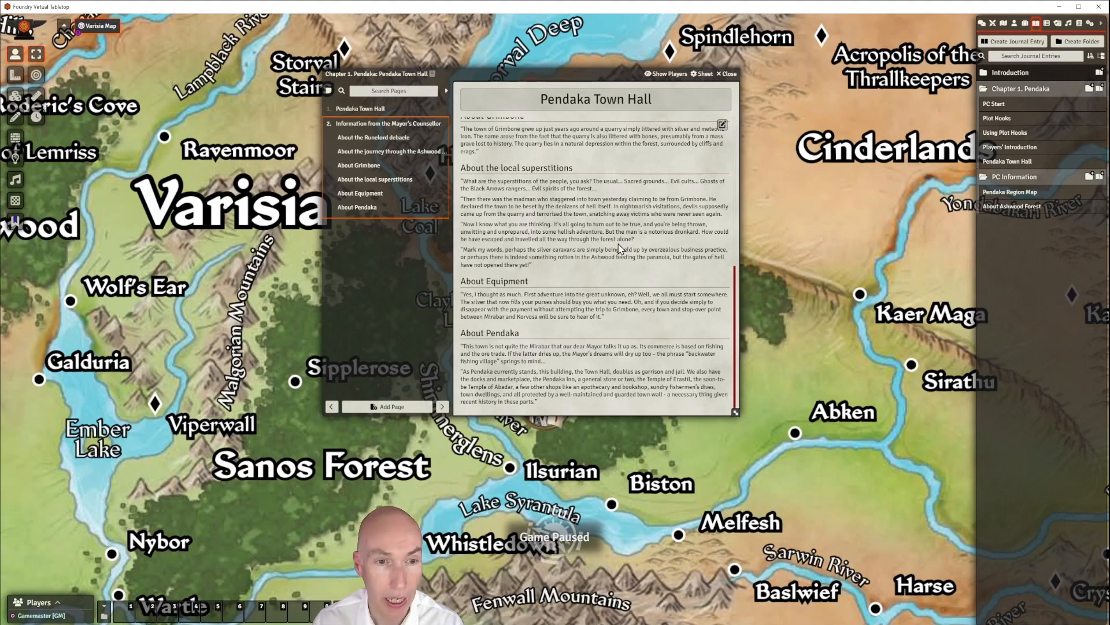
drag(552, 74, 574, 65)
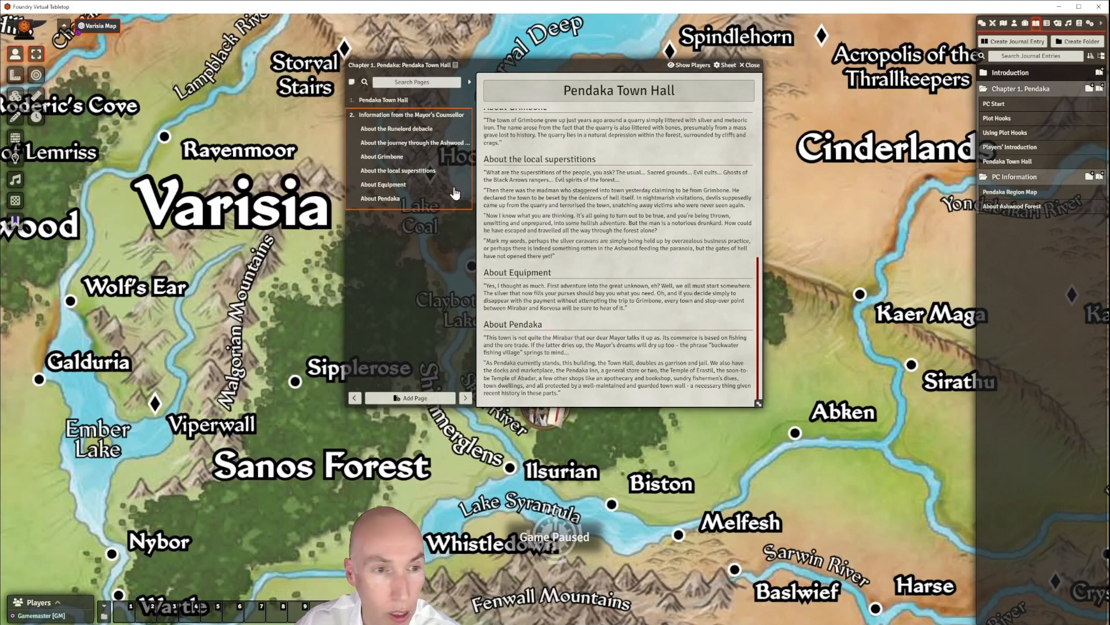
click(413, 397)
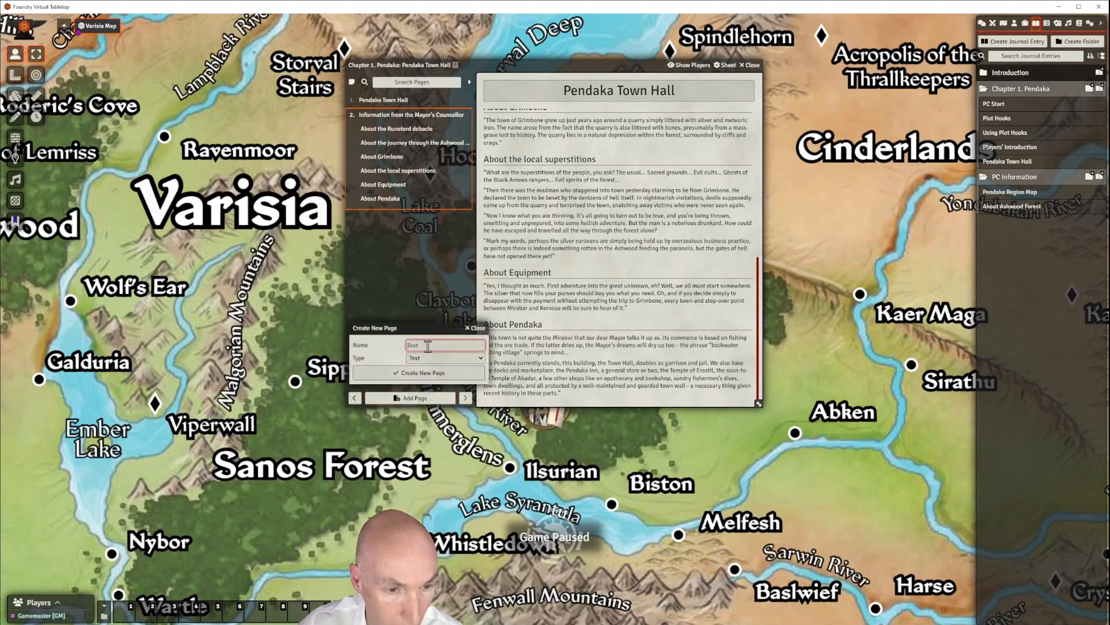
text(Jianna)
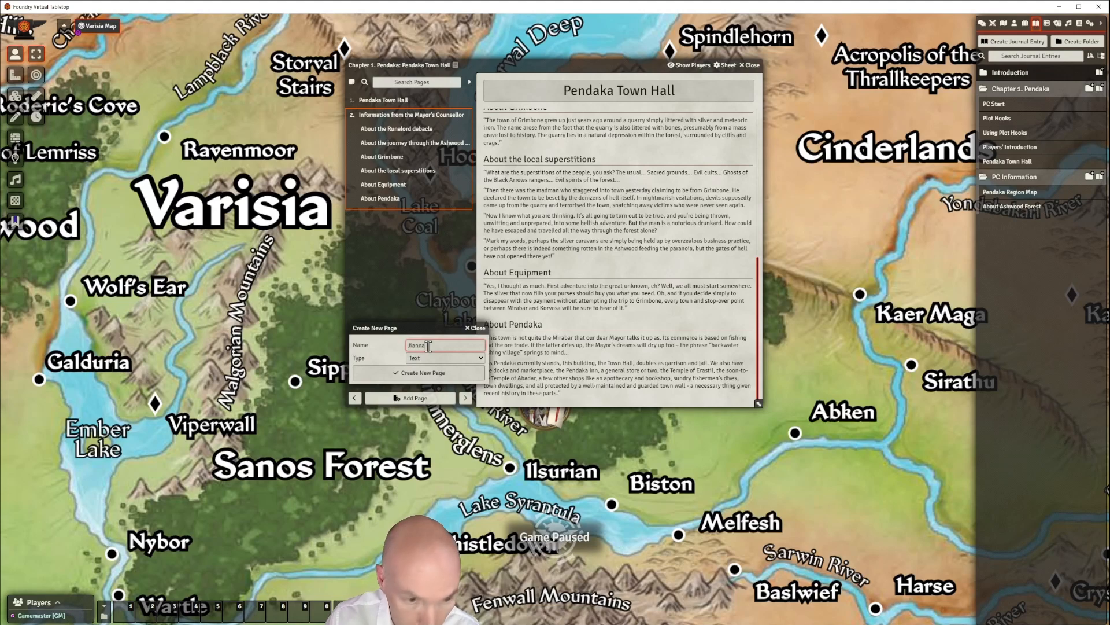
click(431, 376)
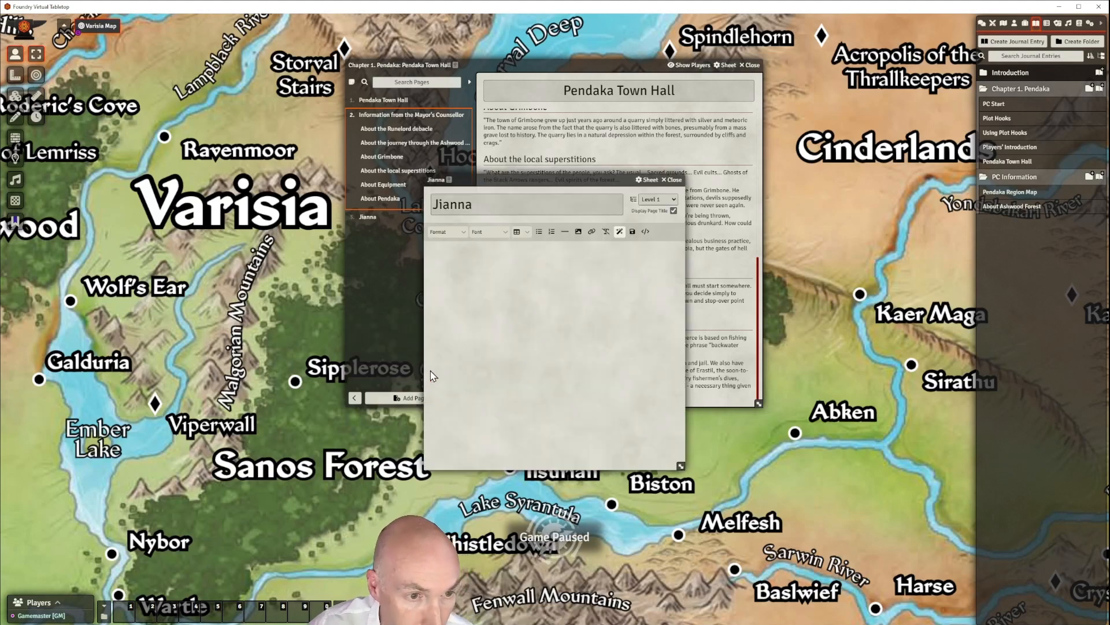
Reposition the Jianna page editor and paste the copied encounter text into the page body
drag(522, 180, 564, 165)
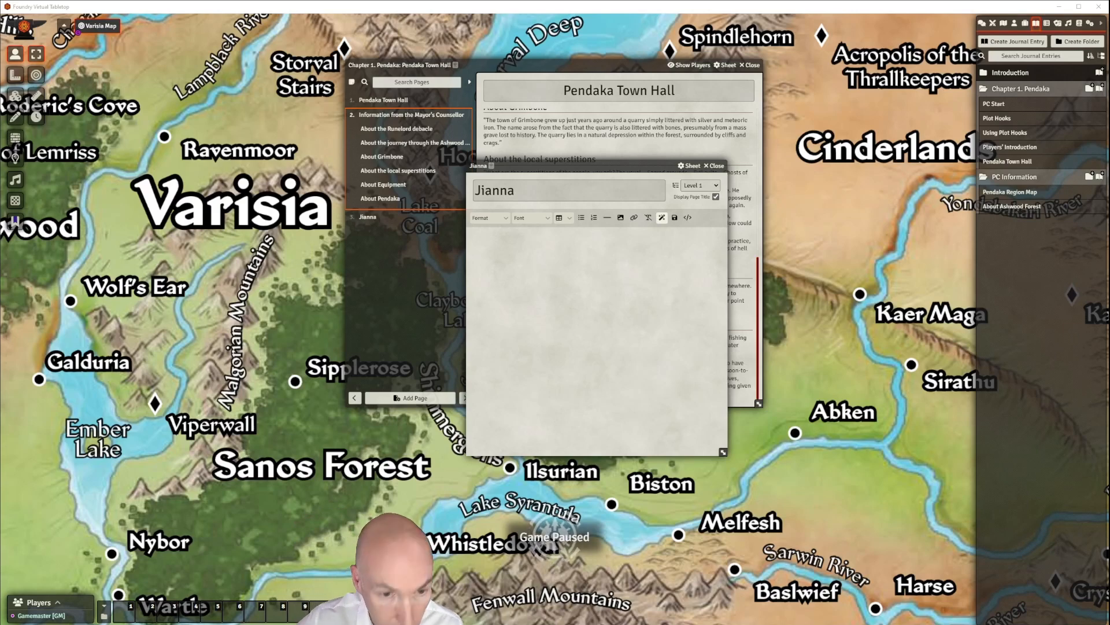
click(605, 246)
key(ctrl+v)
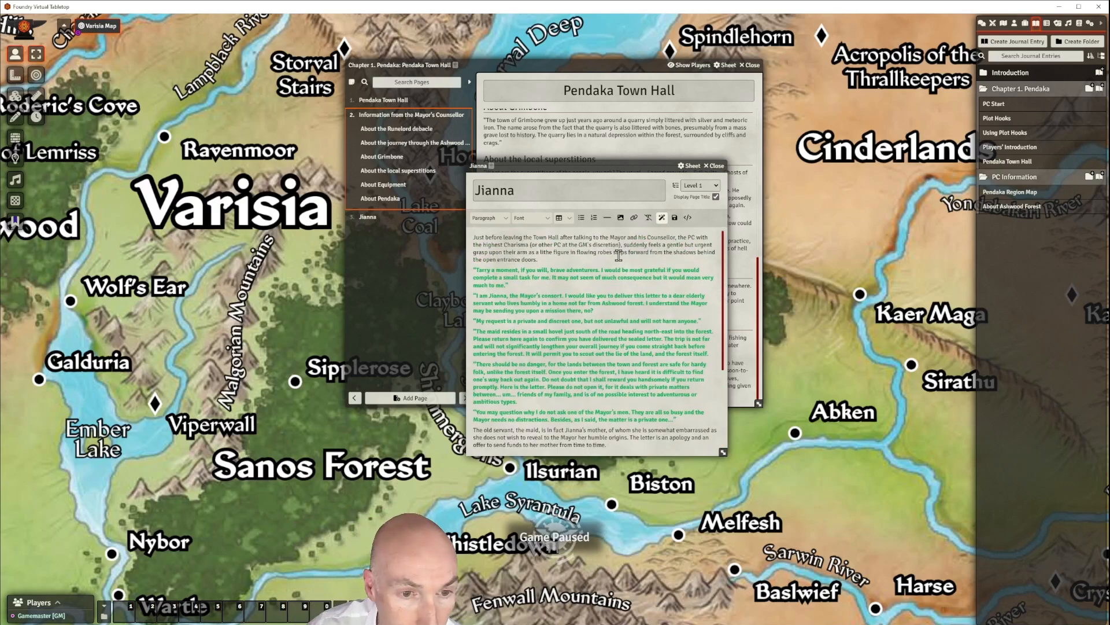
Clear the formatting of the closing paragraphs, from the Sense Motive paragraph through the Eel Catch line
scroll(559, 262, down, 2)
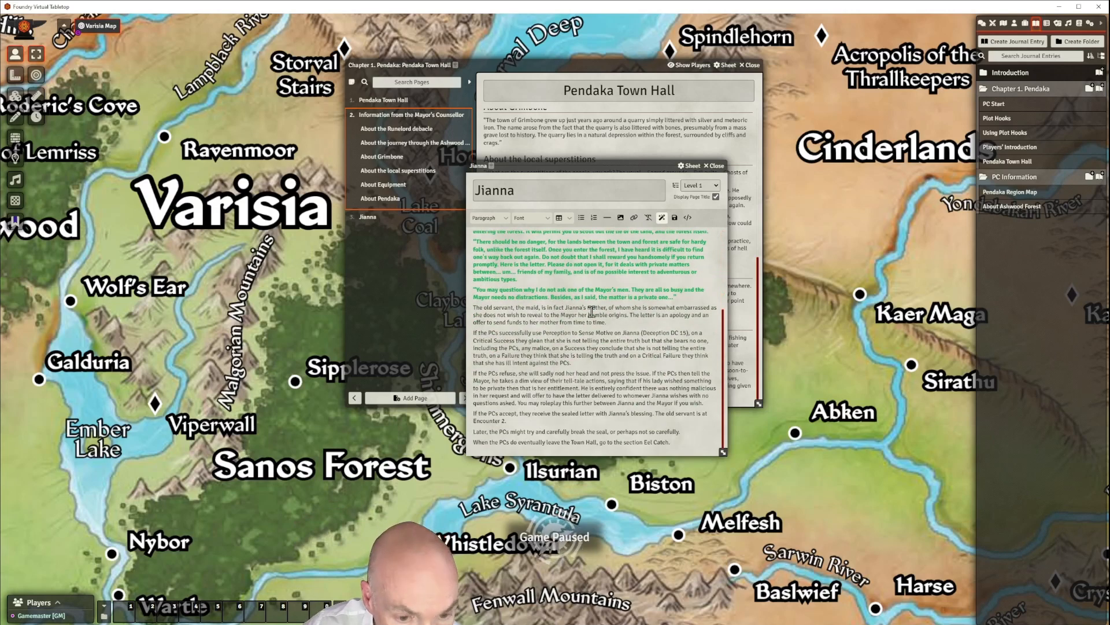
drag(674, 442, 475, 334)
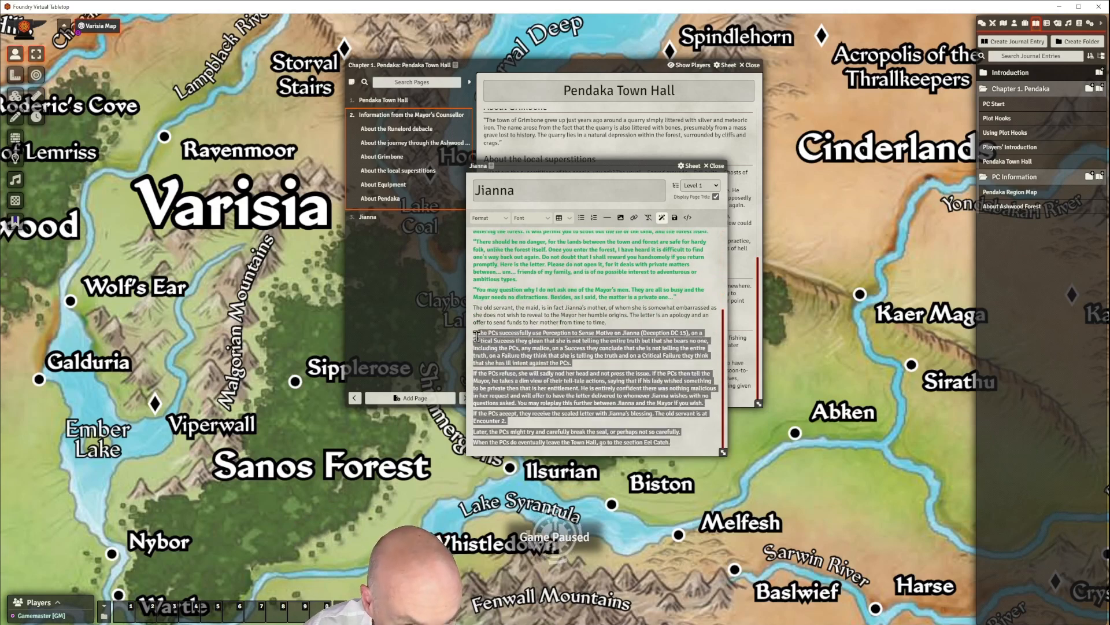
click(648, 218)
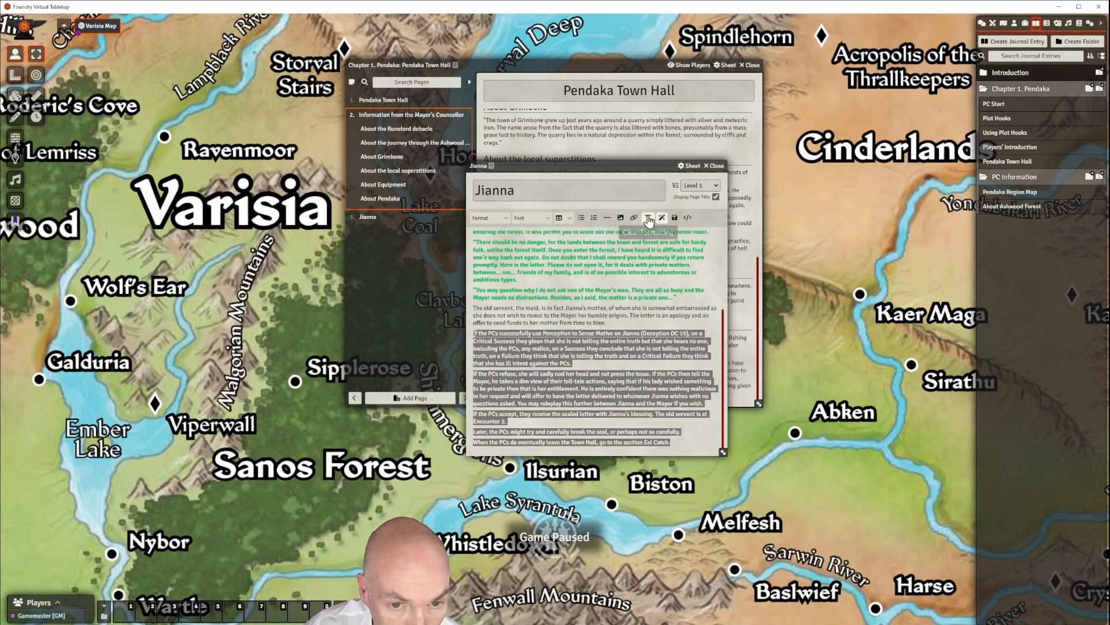
scroll(639, 317, up, 2)
scroll(639, 317, down, 1)
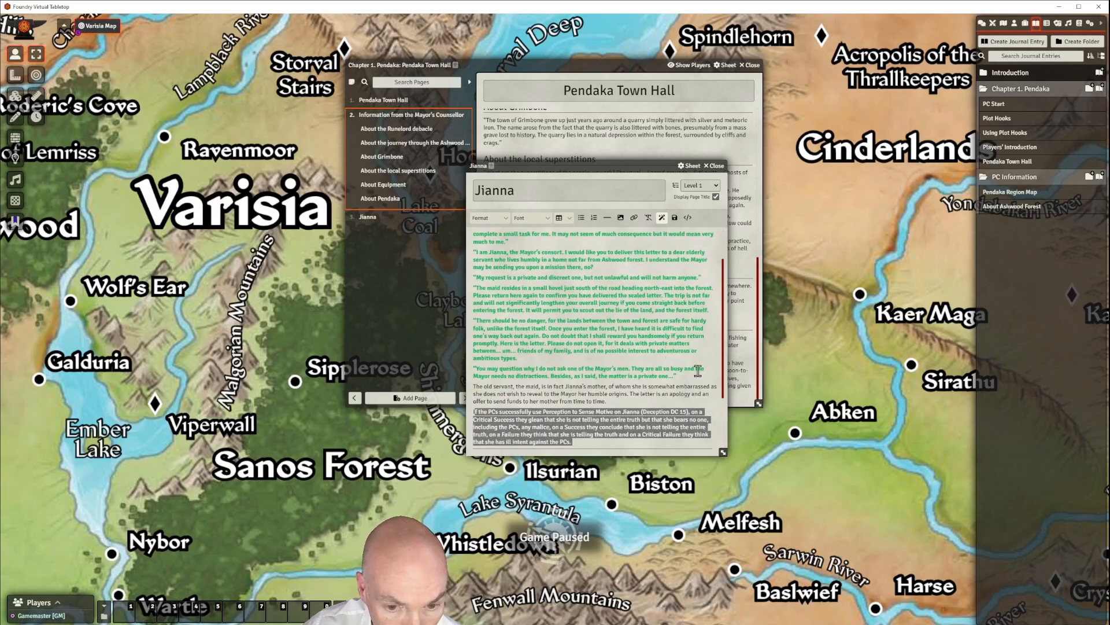
Remove the bold from Jianna's green spoken paragraphs and format them as a block quote
drag(678, 376, 473, 277)
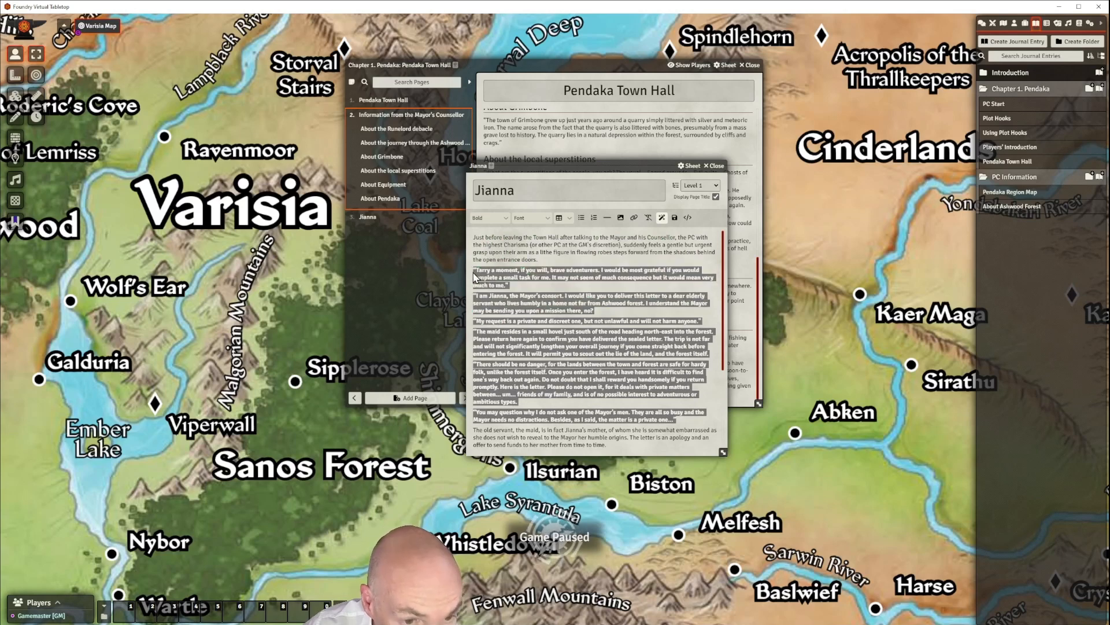
click(489, 218)
mouse_move(489, 236)
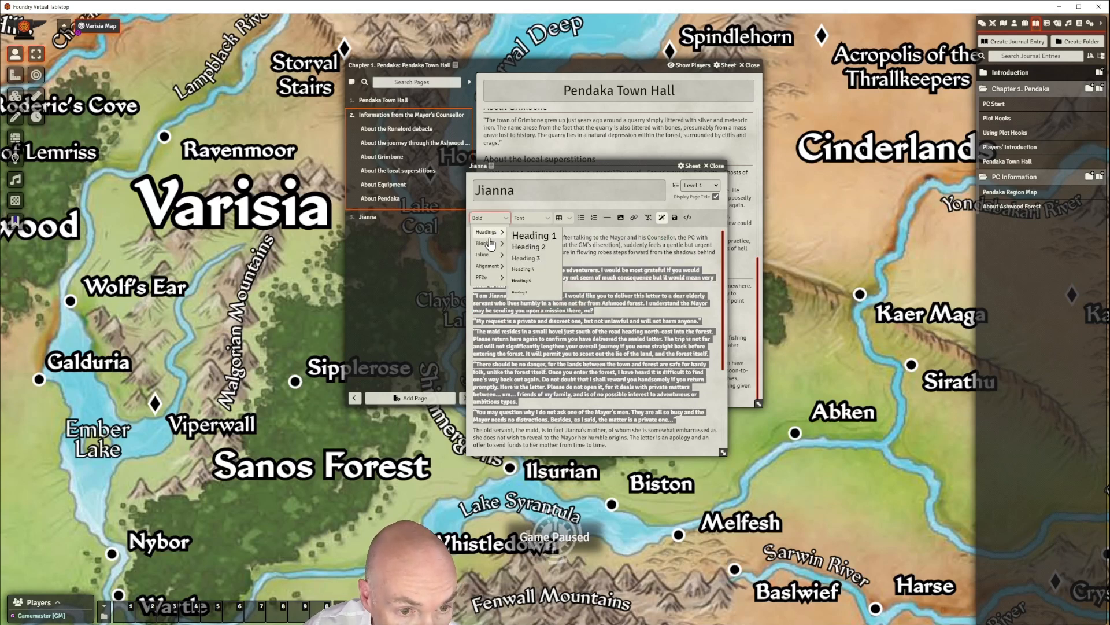
click(522, 253)
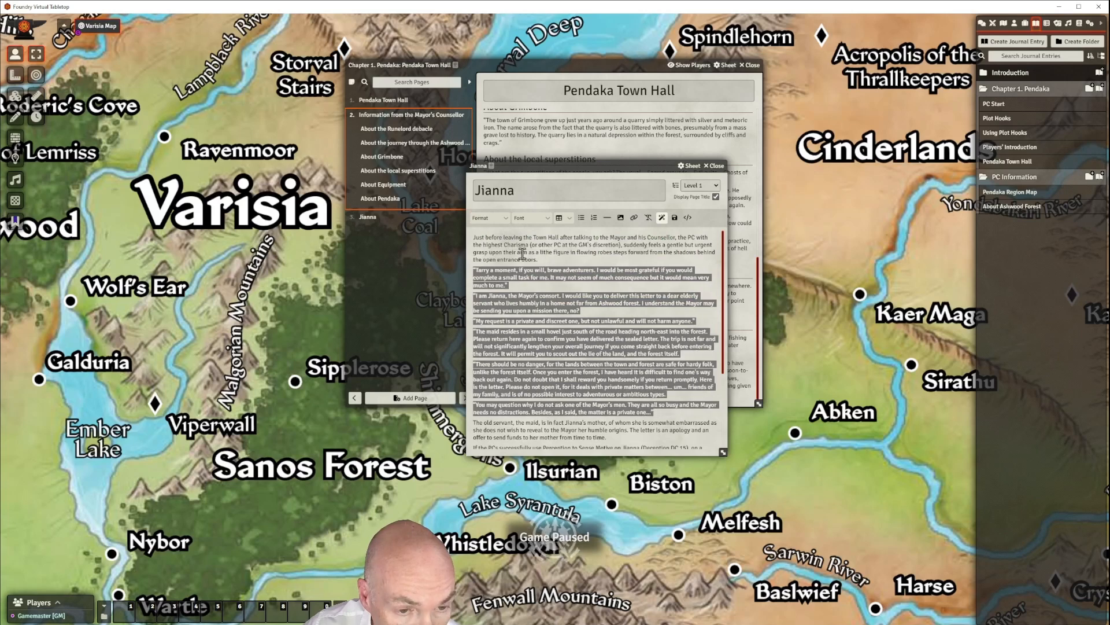
click(489, 218)
mouse_move(490, 257)
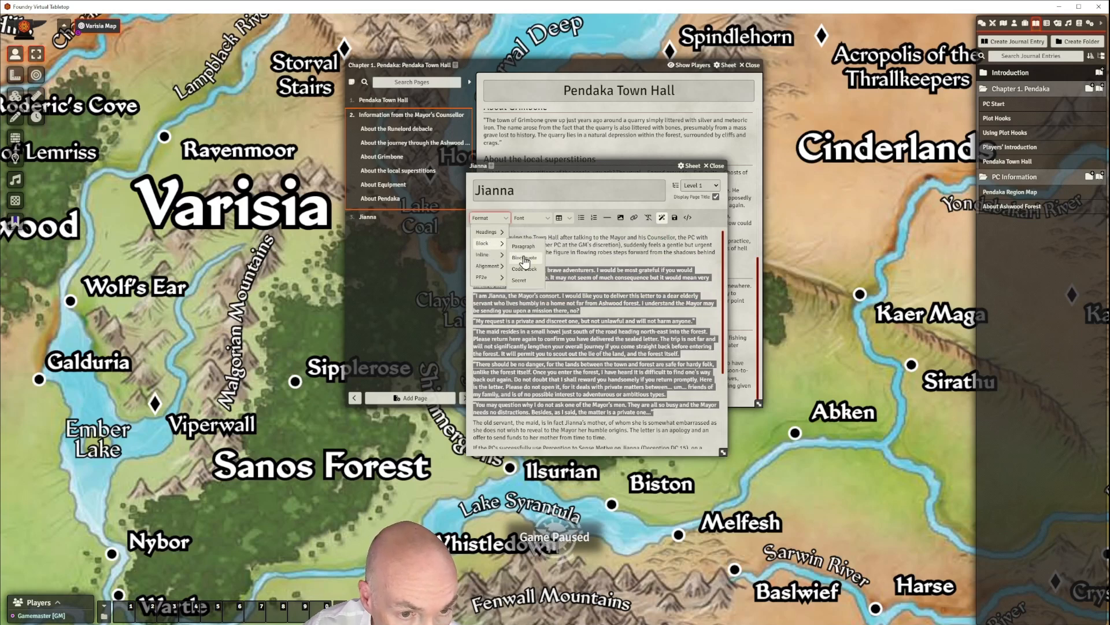
click(525, 258)
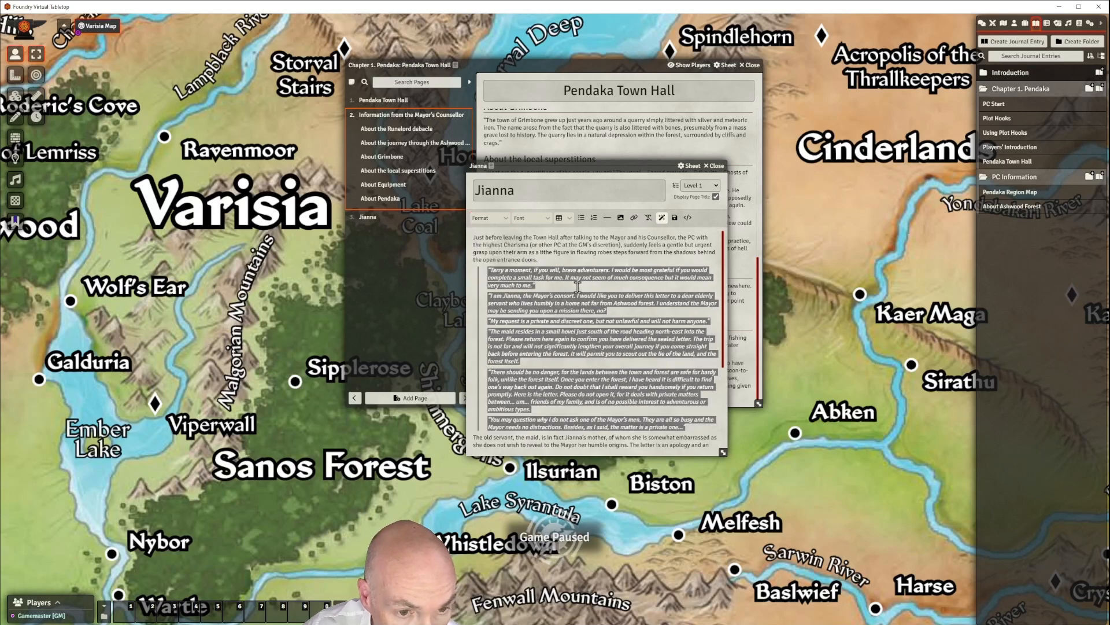
click(539, 260)
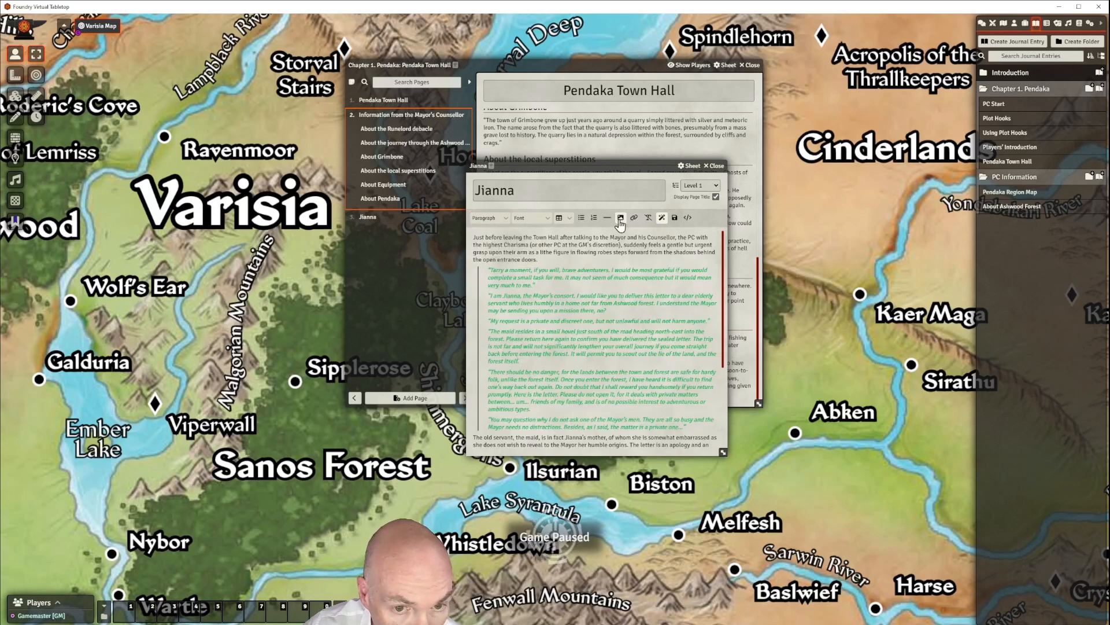
Review Jianna's block-quoted speech and the GM paragraphs beneath it on the Jianna page
scroll(613, 289, down, 3)
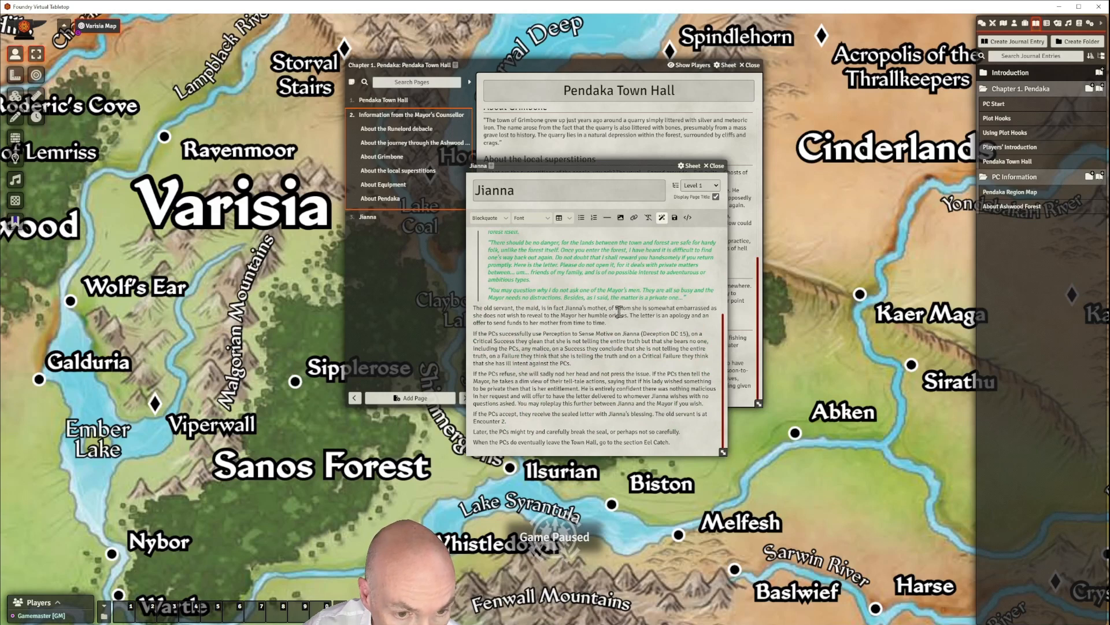
click(474, 308)
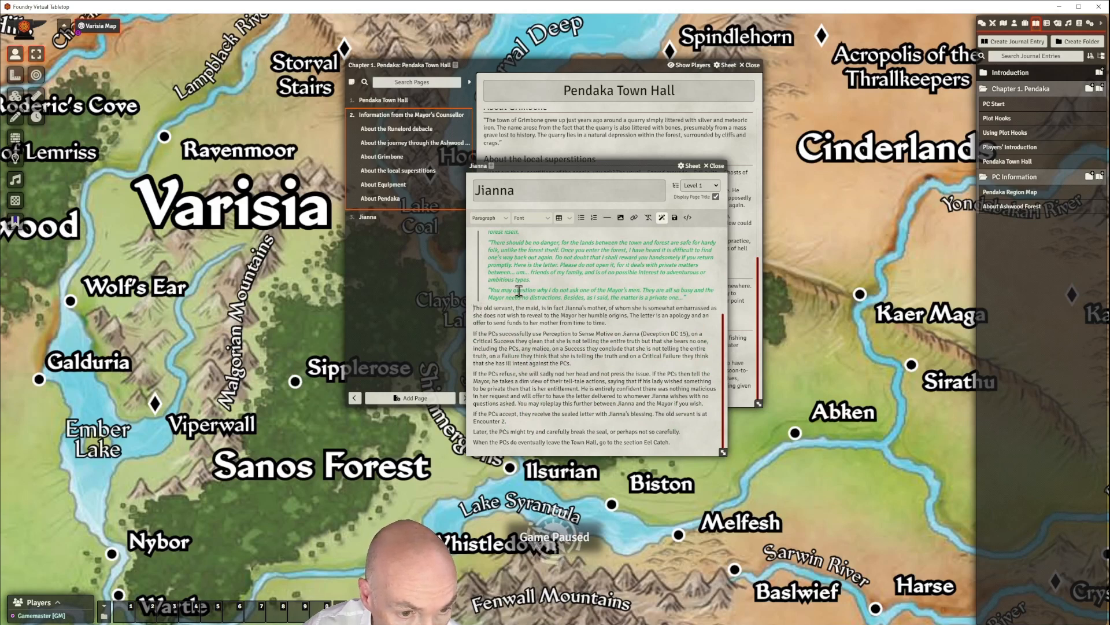
scroll(674, 307, up, 1)
scroll(676, 310, up, 3)
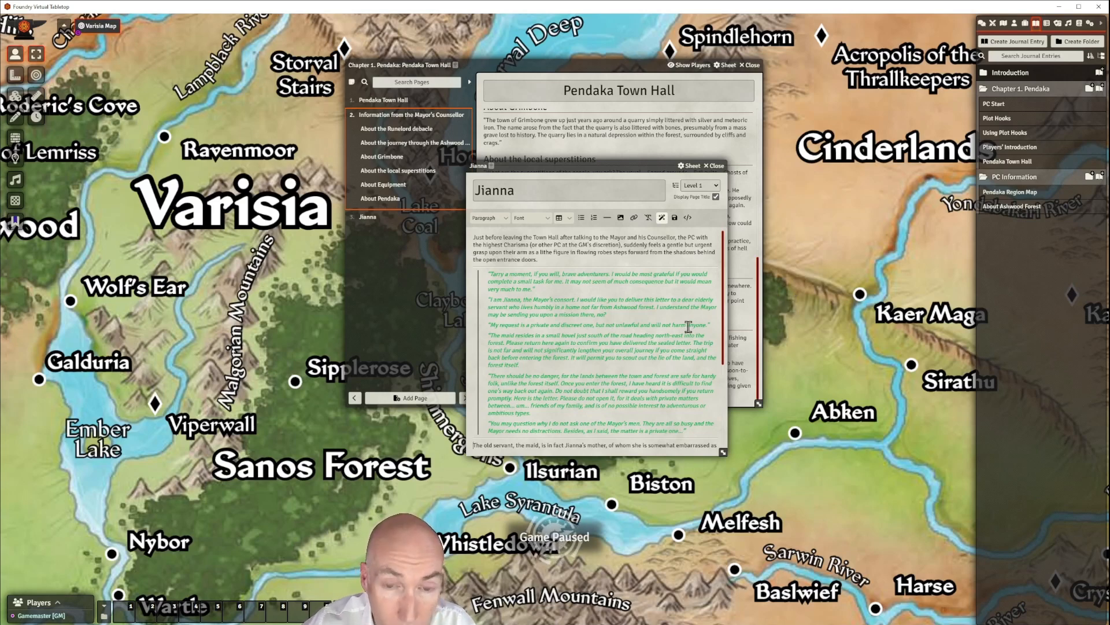
scroll(688, 327, down, 3)
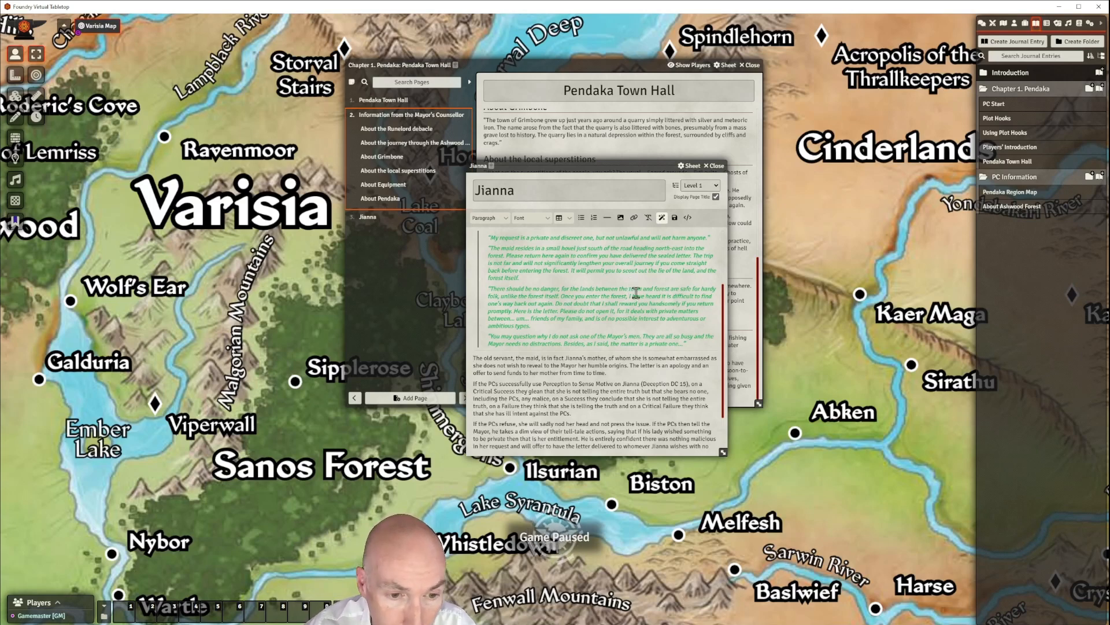
scroll(636, 292, down, 2)
scroll(637, 292, down, 2)
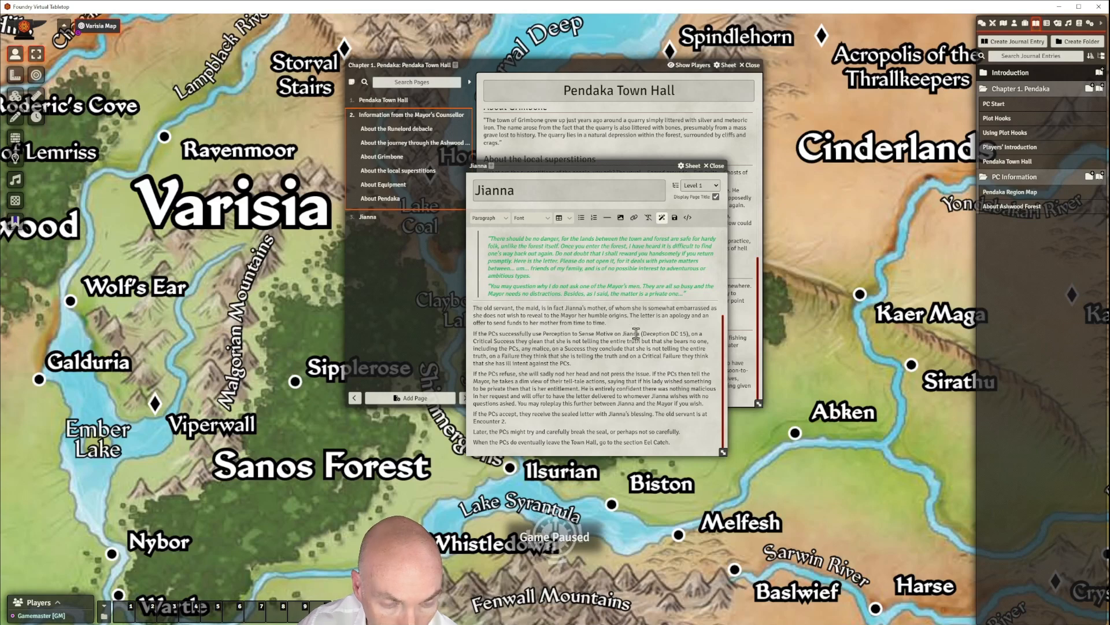
text(@Check)
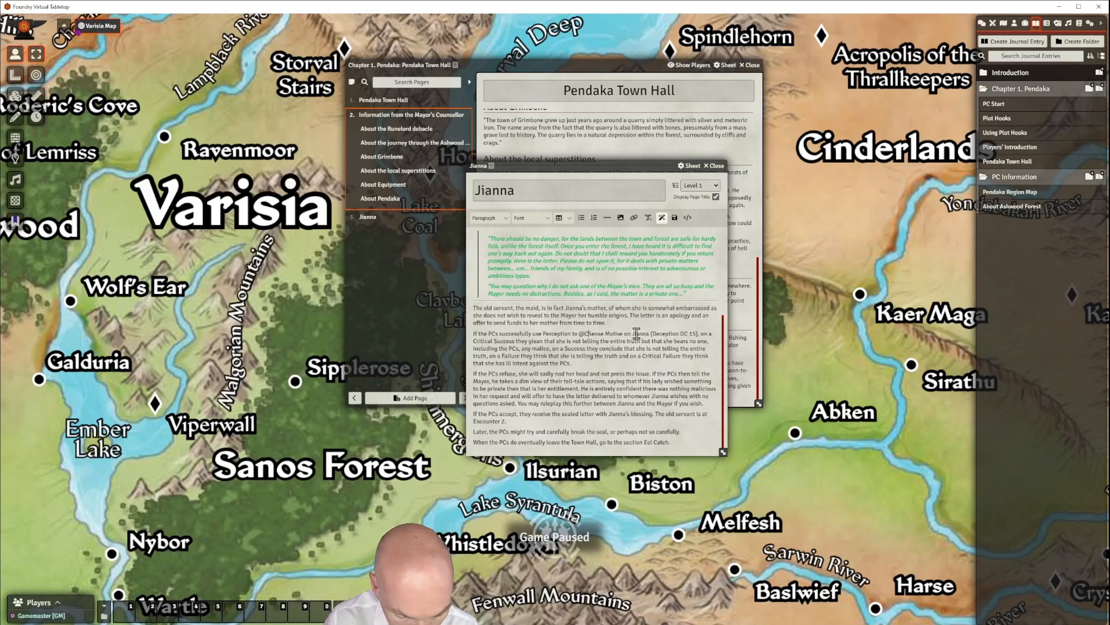
text([ty)
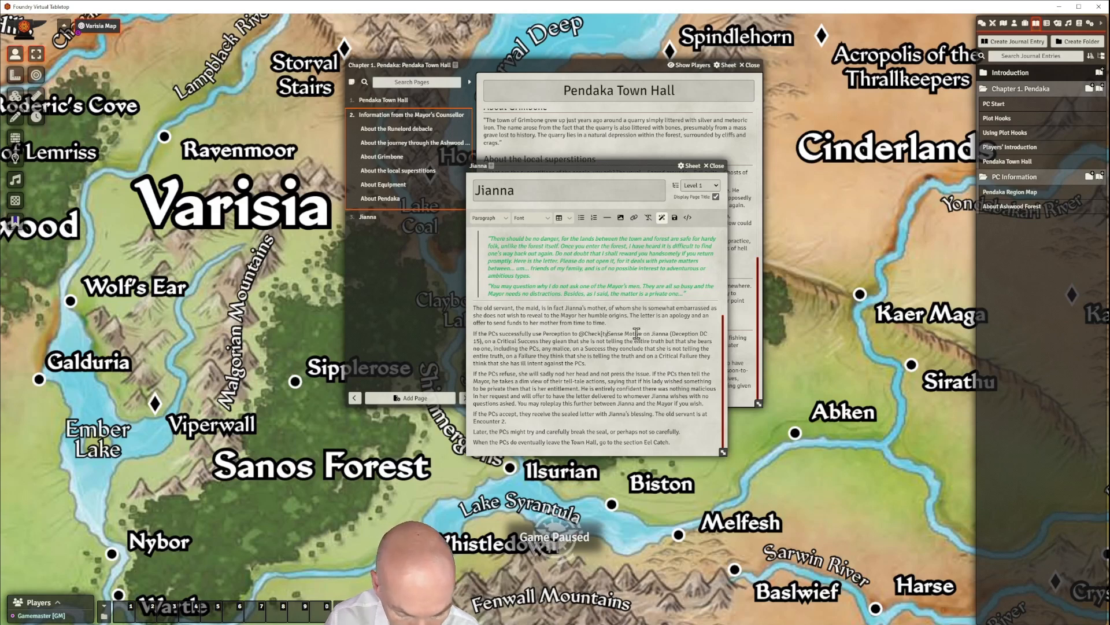
text(pe)
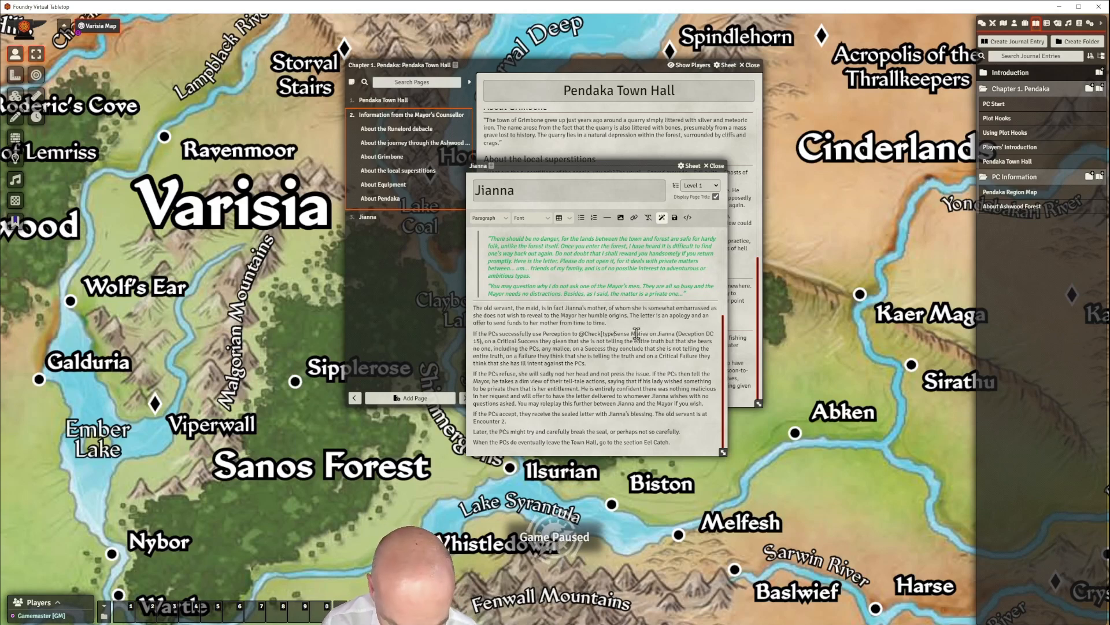
text(:Perception)
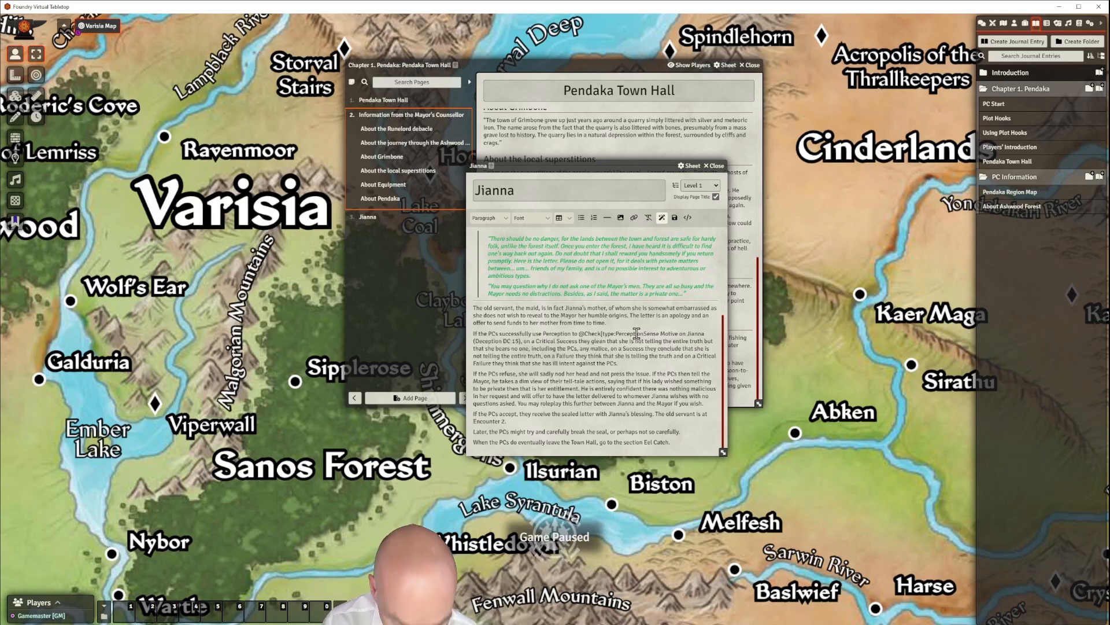
text(])
text(dc:15)
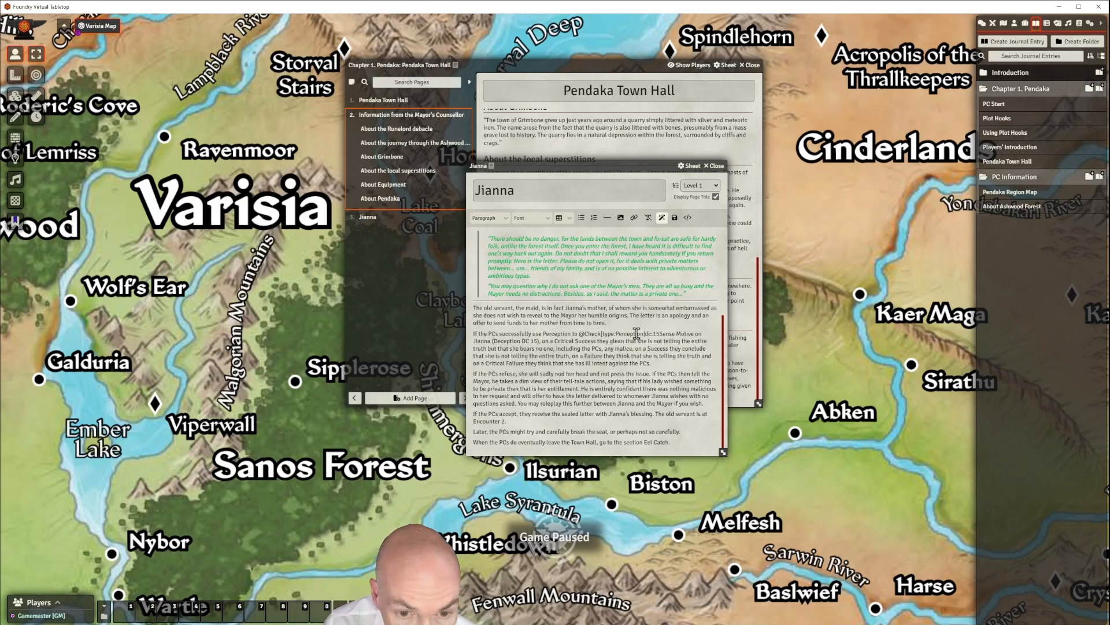
text(])
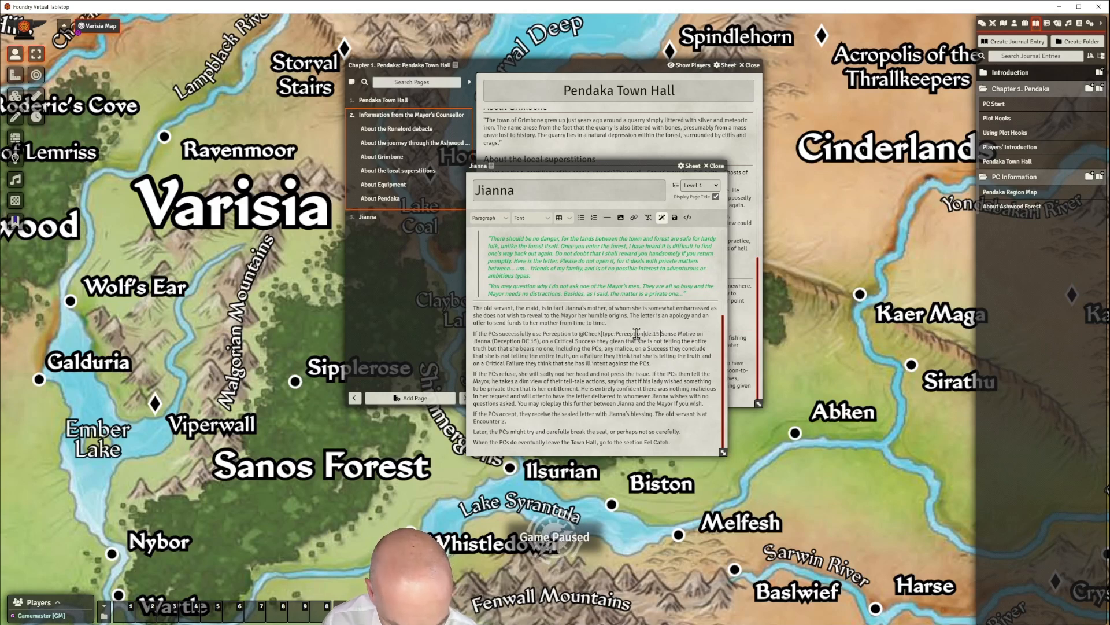
Complete the inline check with name:Sense Motive and traits:secret, and close its bracket
text(name)
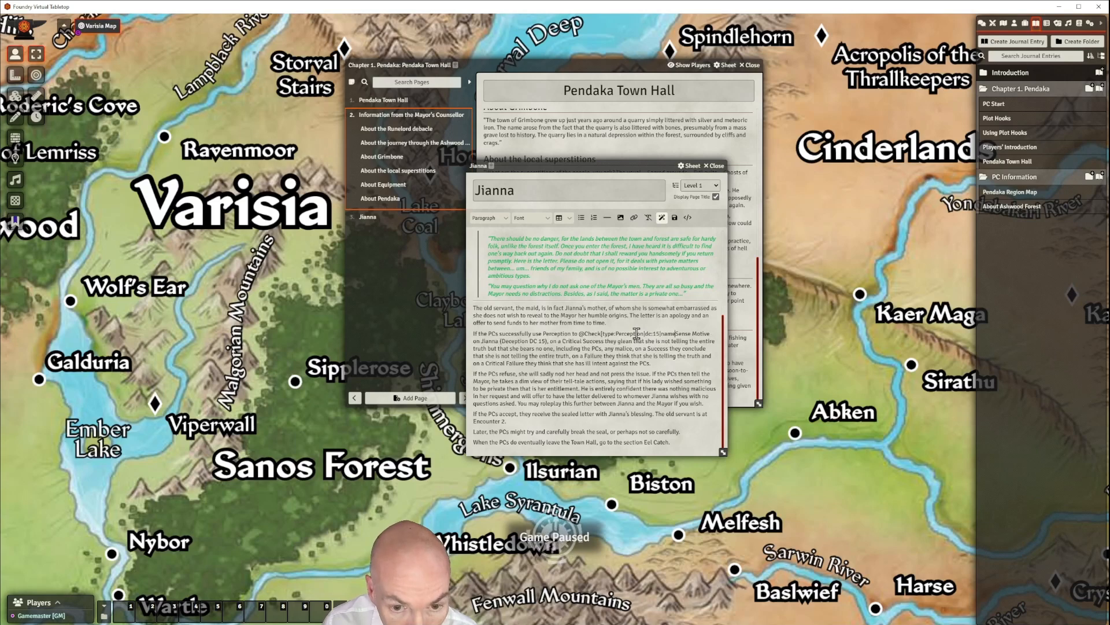
text(:)
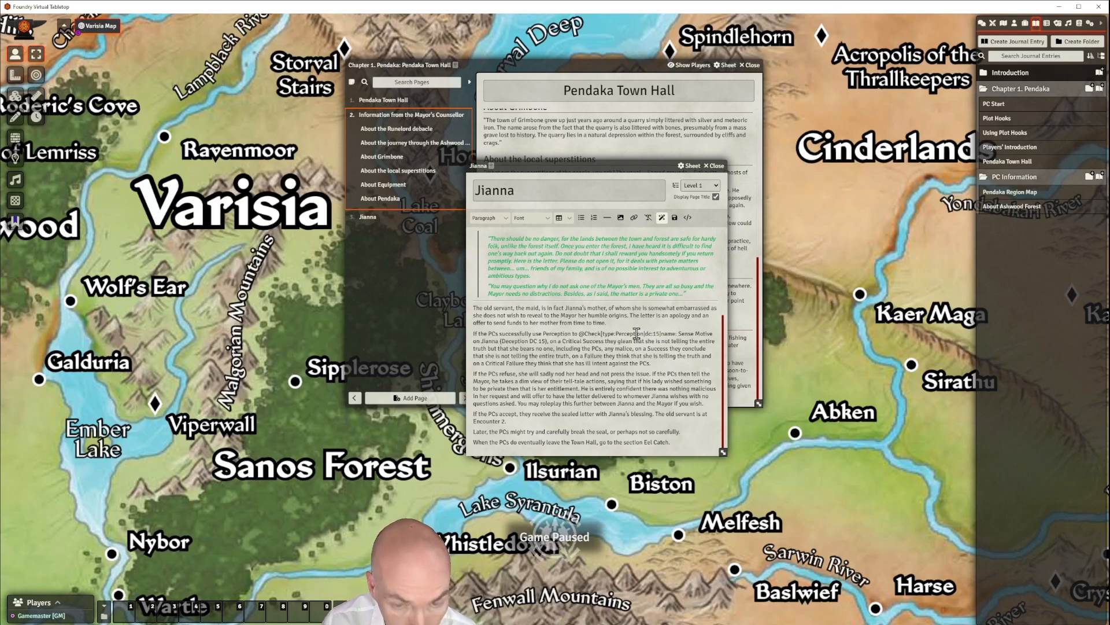
key(BackSpace)
text(Sense)
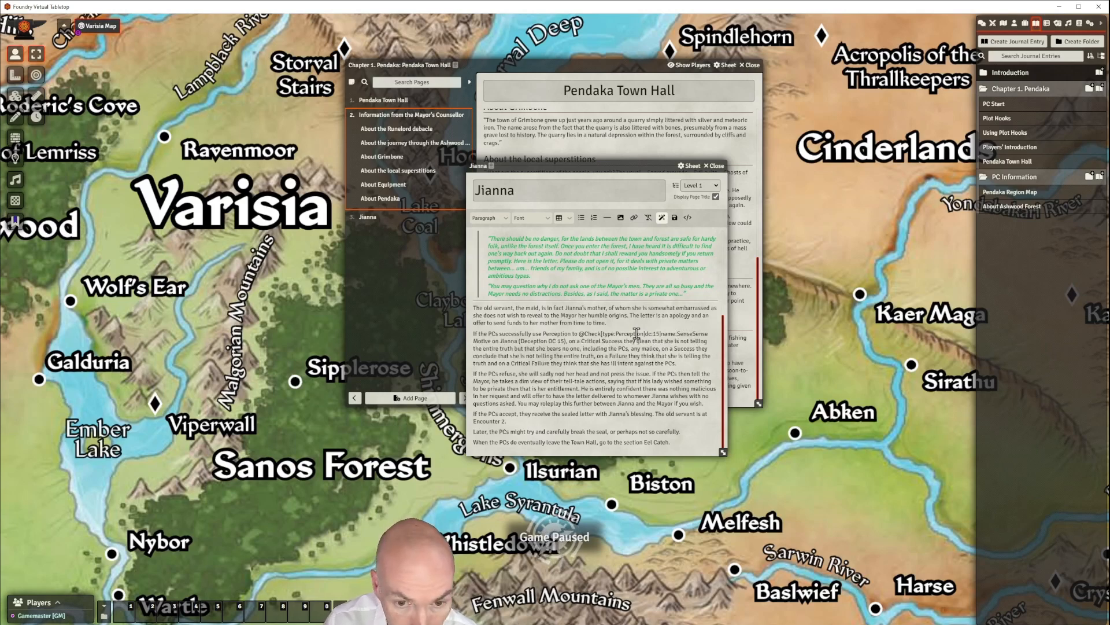
text( Motive)
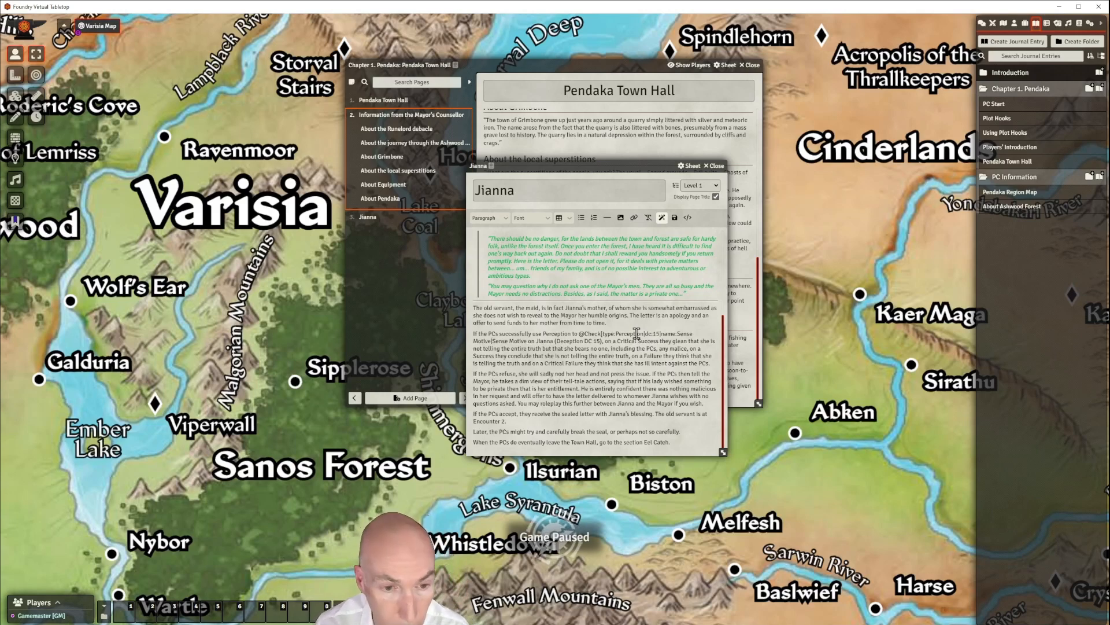
text(|traits:)
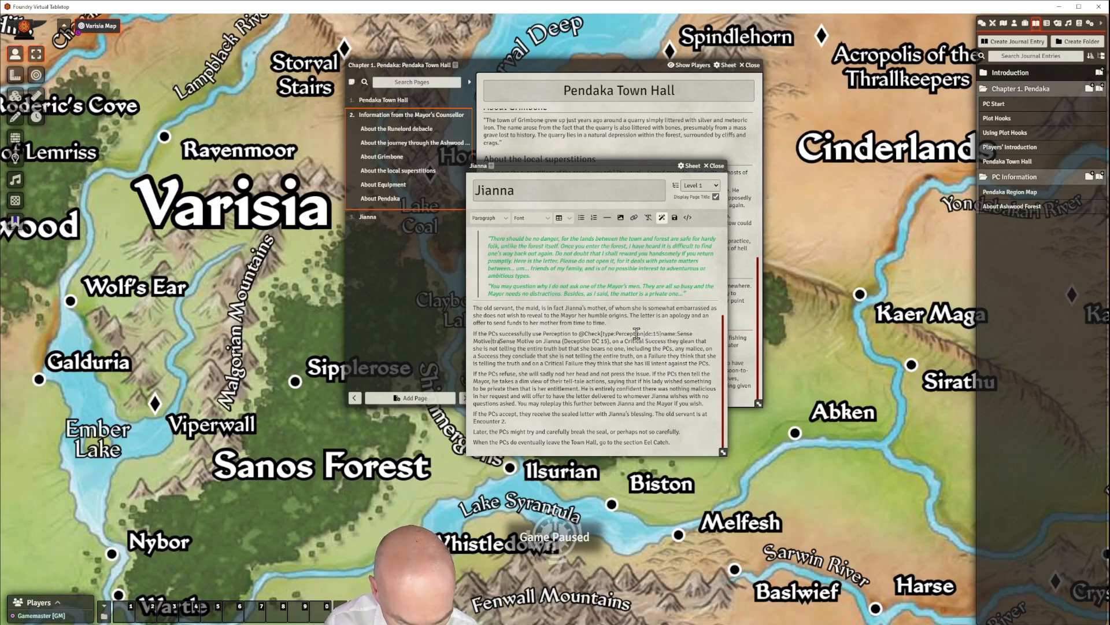
text(secret)
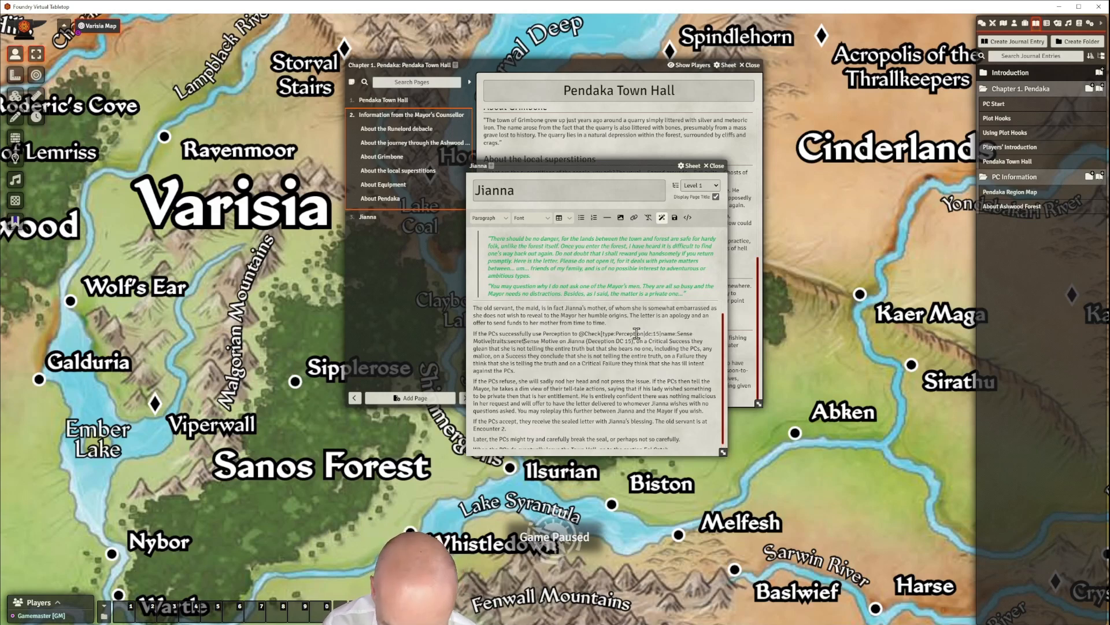
text(])
Delete the redundant "Sense Motive on" and "(Deception DC 15)," around Jianna's name after the inline check
key(Delete)
key(Delete)
key(Delete)
key(Delete)
key(Delete)
key(Delete)
key(Delete)
key(Delete)
key(Delete)
key(Delete)
key(Delete)
key(Delete)
key(Delete)
key(Delete)
key(Delete)
key(Delete)
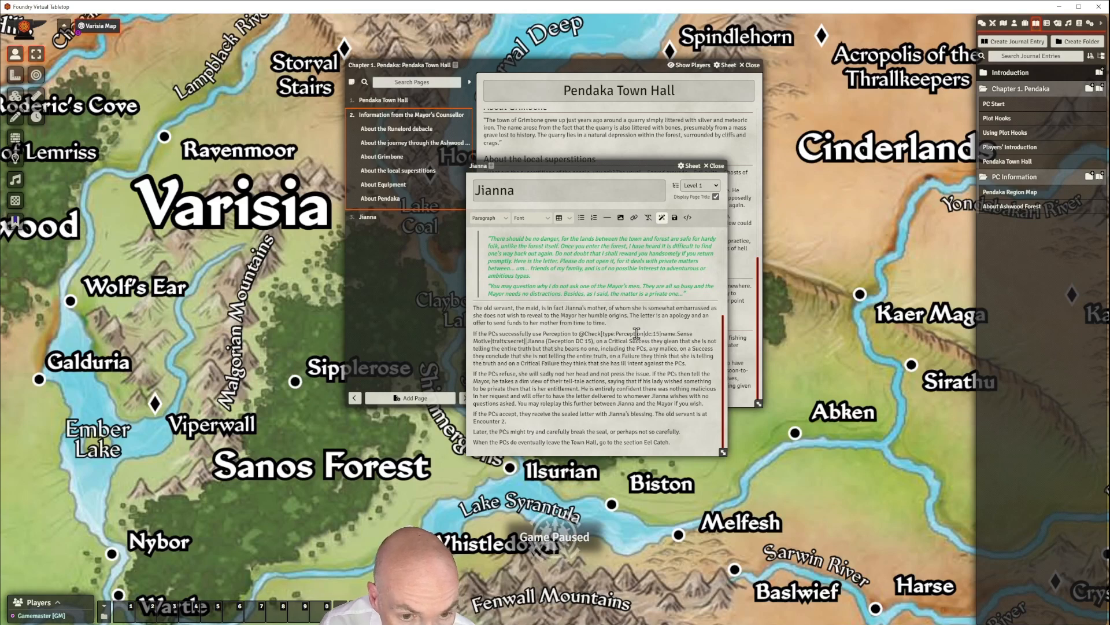
key(Delete)
key(Delete)
key(Delete)
key(Delete)
key(Delete)
key(Delete)
key(Delete)
key(Delete)
key(Delete)
key(Delete)
key(Delete)
key(Delete)
key(Delete)
key(Delete)
key(Delete)
key(Delete)
key(Delete)
key(Delete)
key(Delete)
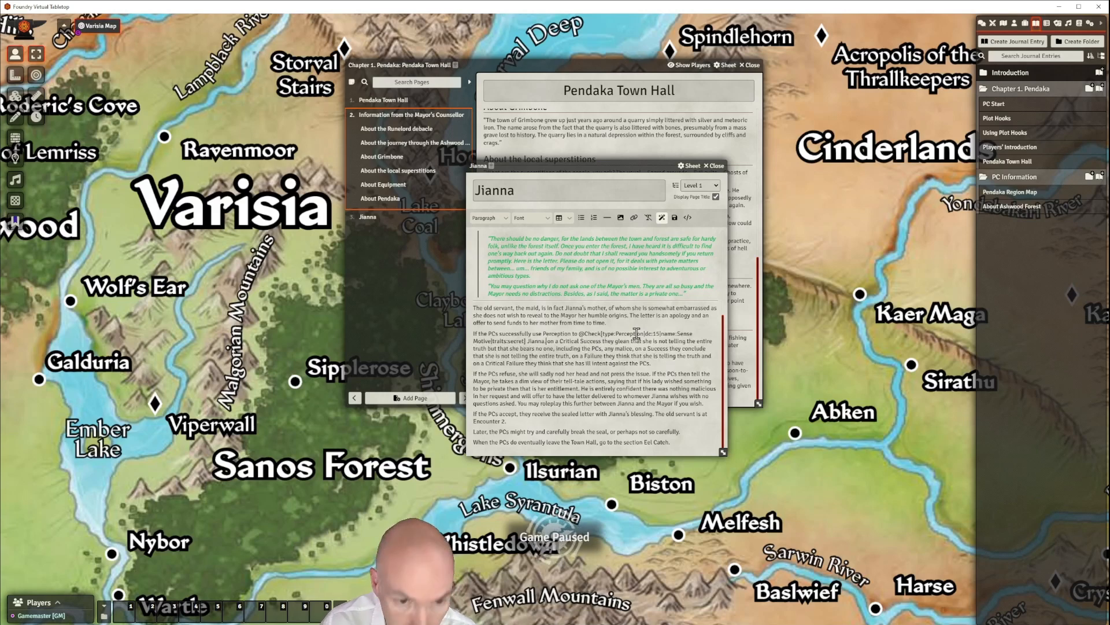
End the check sentence with a period after "Jianna" and start the outcomes as a new paragraph with a capital "On"
text(.)
key(Return)
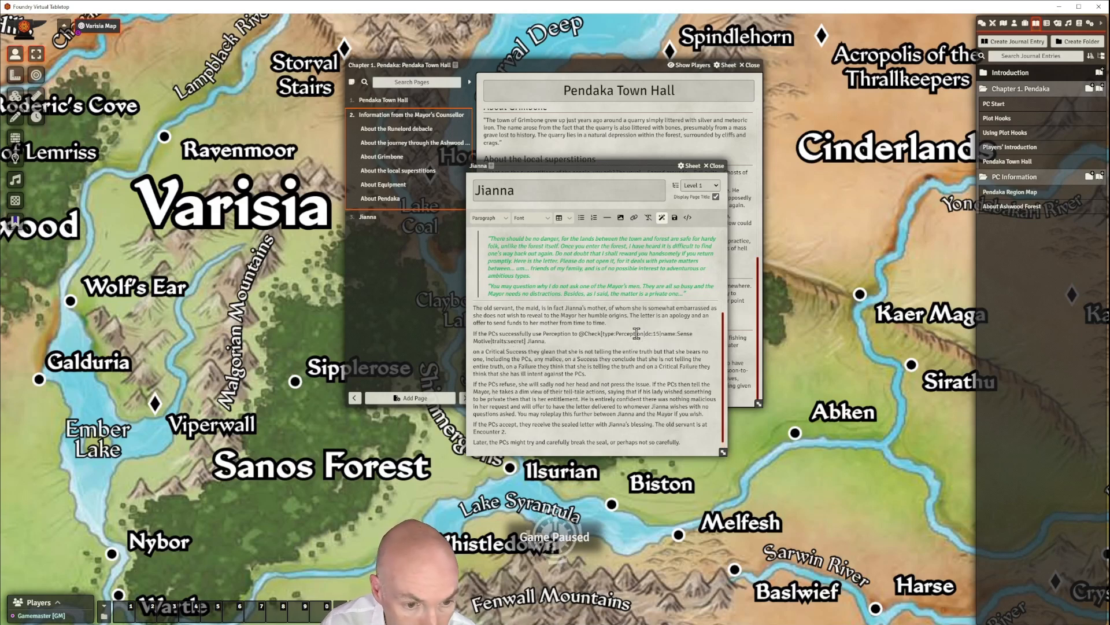
key(Delete)
text(O)
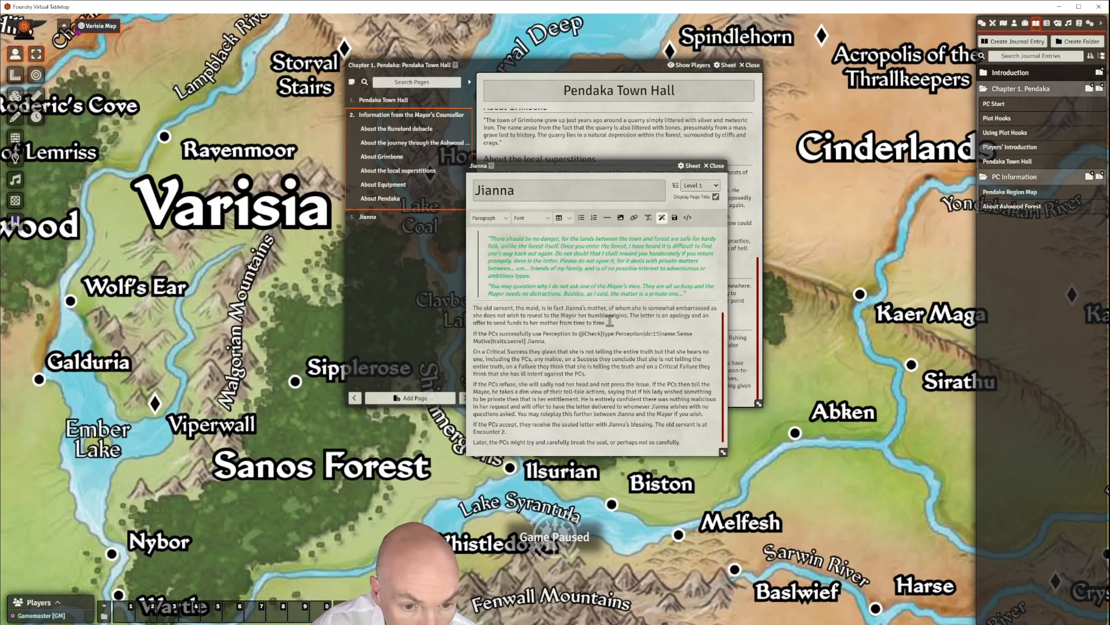
Remove "On a" before "Critical Success" and insert a horizontal rule between the check sentence and the outcomes
drag(473, 352, 487, 351)
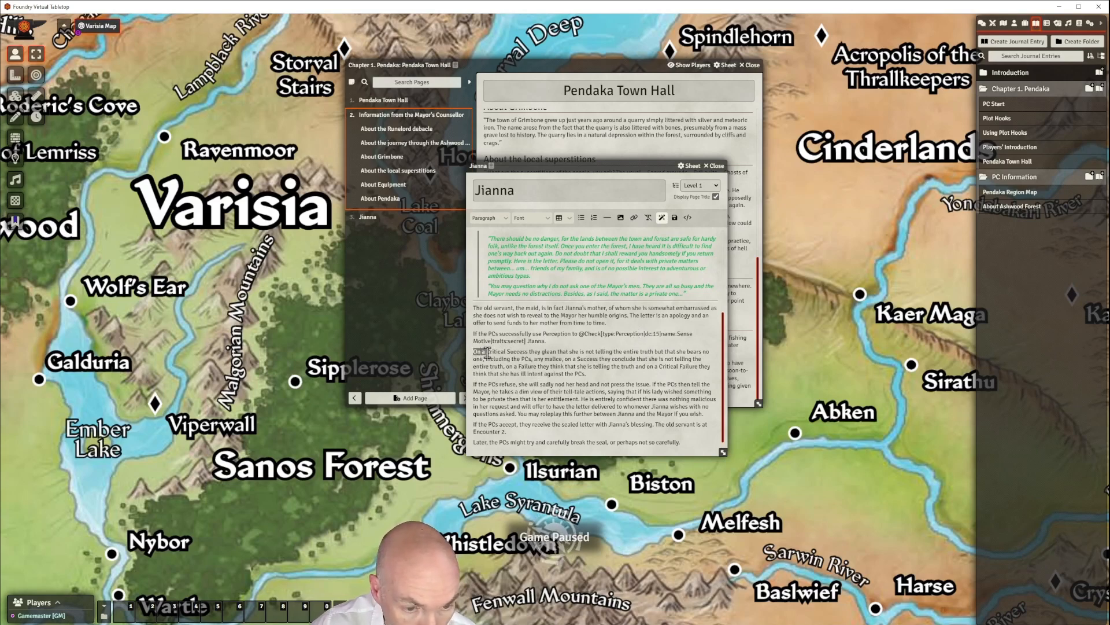
key(BackSpace)
click(554, 342)
key(Return)
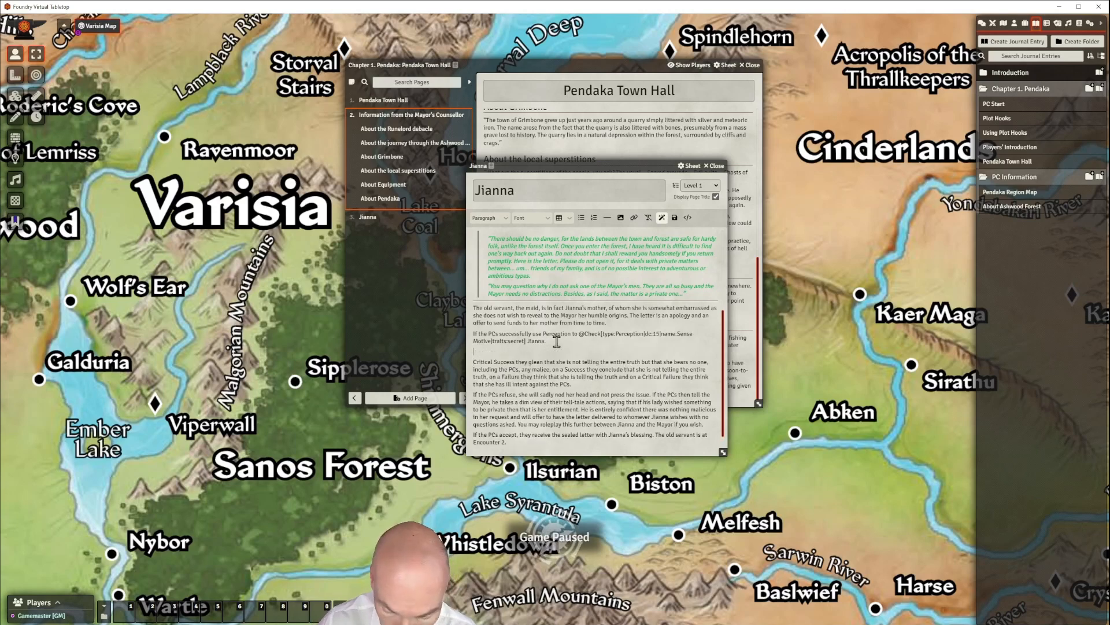
click(607, 217)
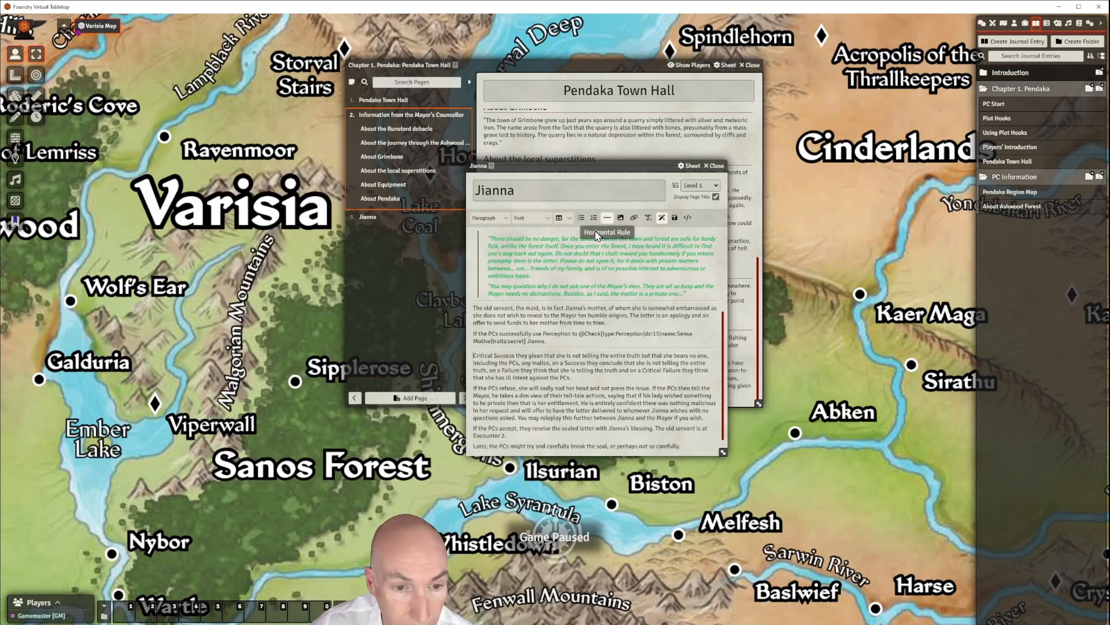
Make the words "Critical Success" at the start of the outcomes paragraph bold
drag(474, 355, 515, 357)
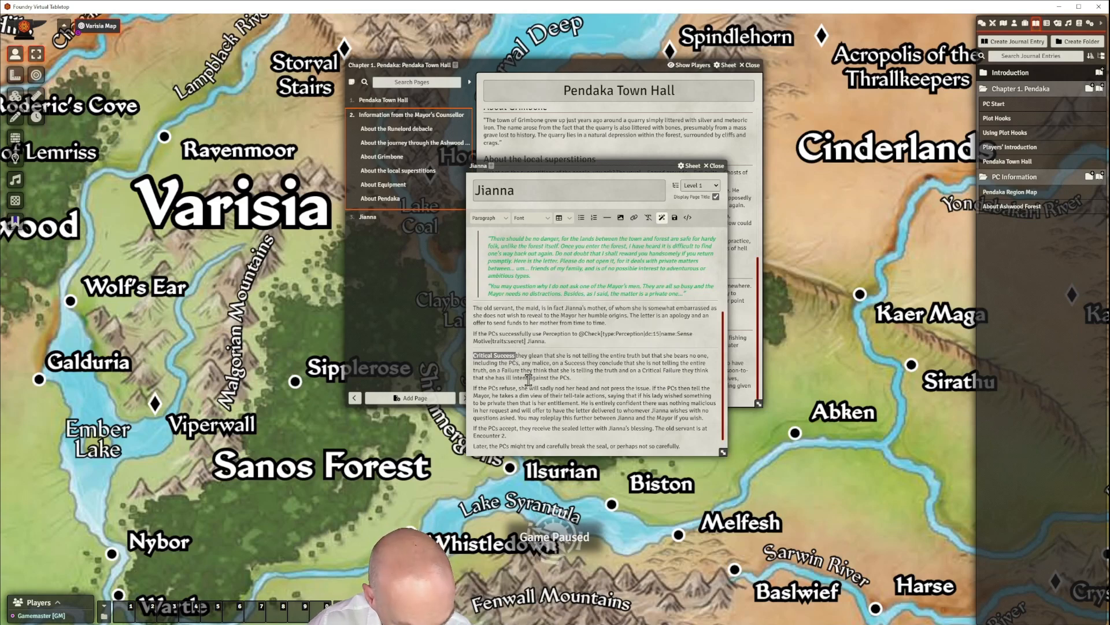
key(ctrl+b)
click(524, 358)
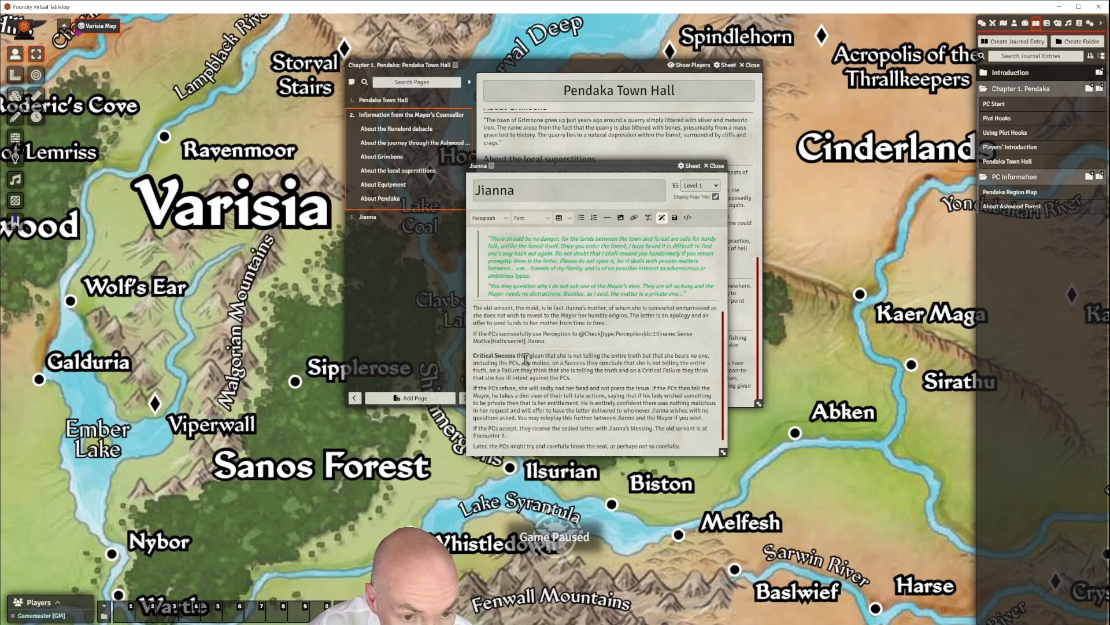
double_click(522, 355)
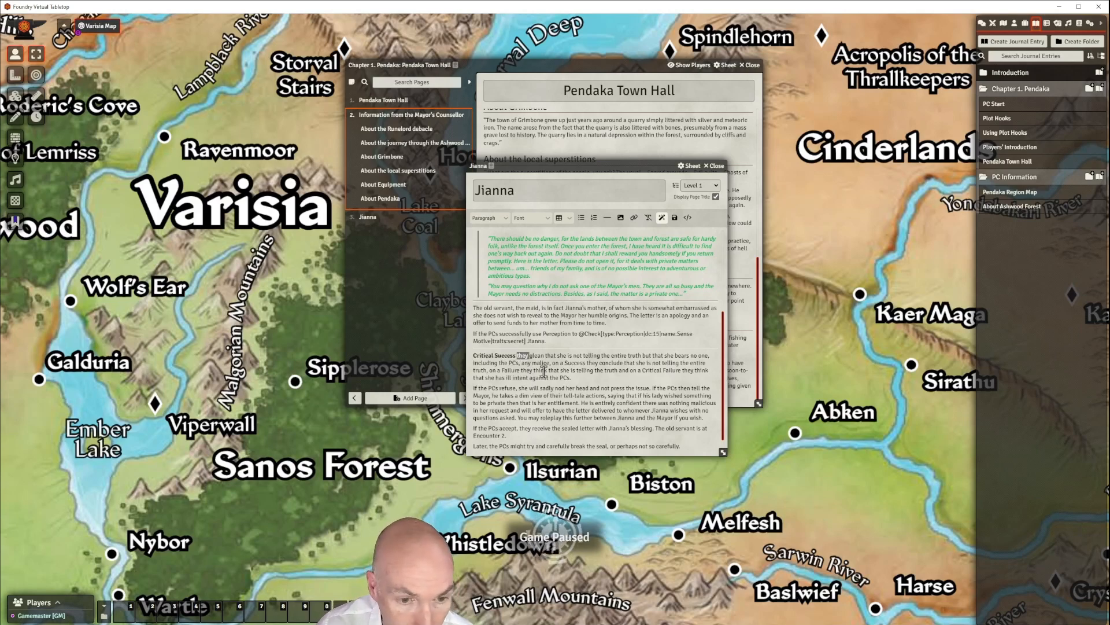
Split the Success outcome into its own paragraph without the lead-in "on a", and make "Success" bold
click(526, 373)
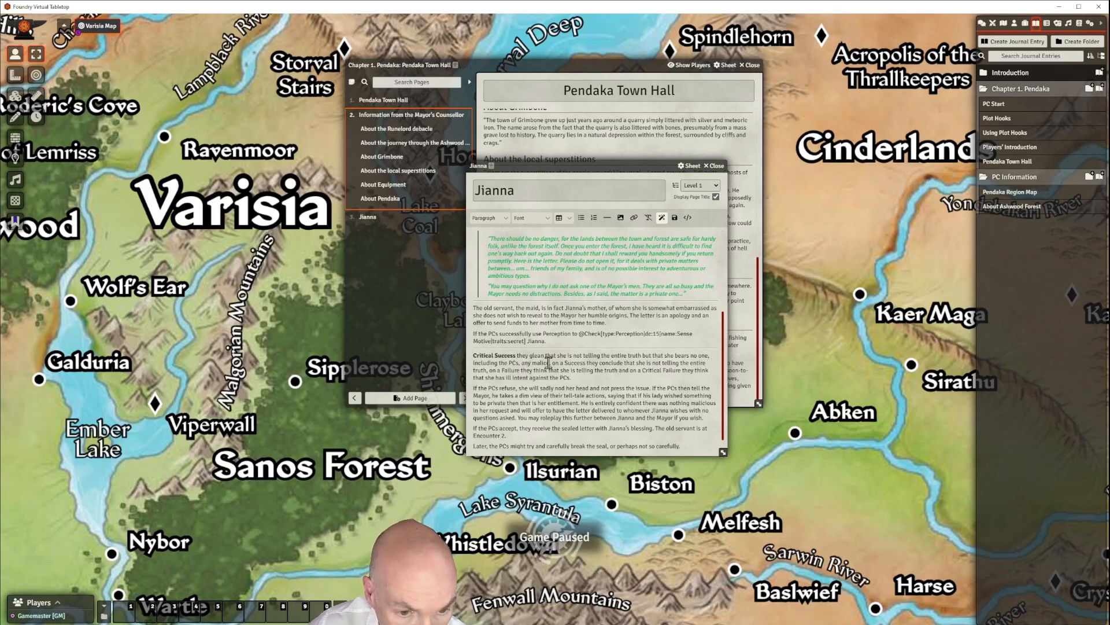
key(Delete)
key(Delete)
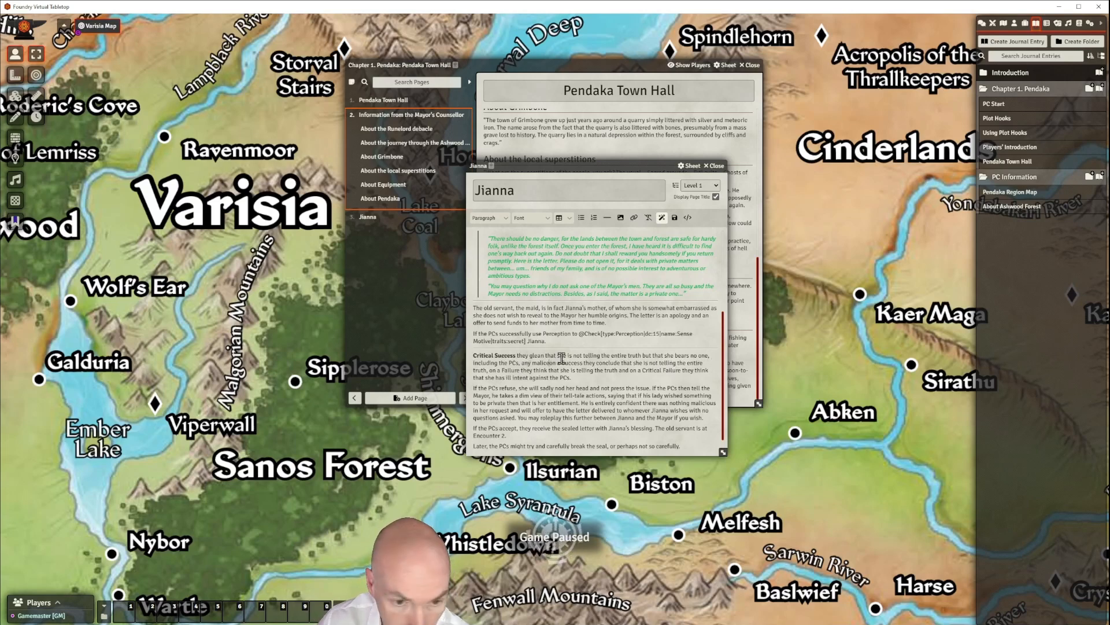
key(Return)
key(Delete)
key(Delete)
key(Delete)
key(Delete)
key(Delete)
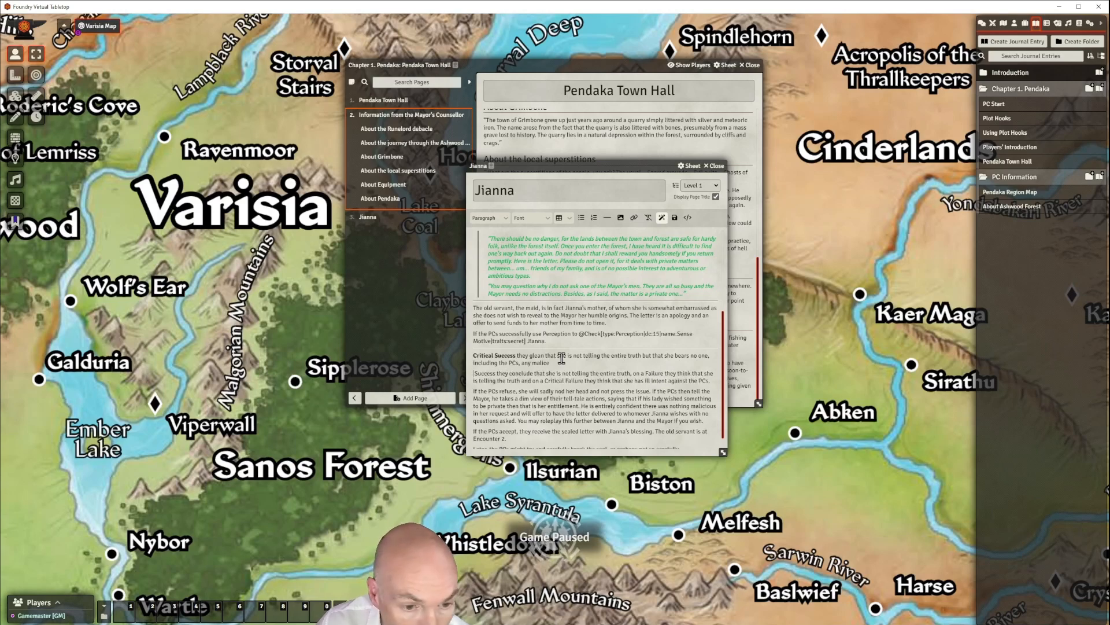
double_click(483, 373)
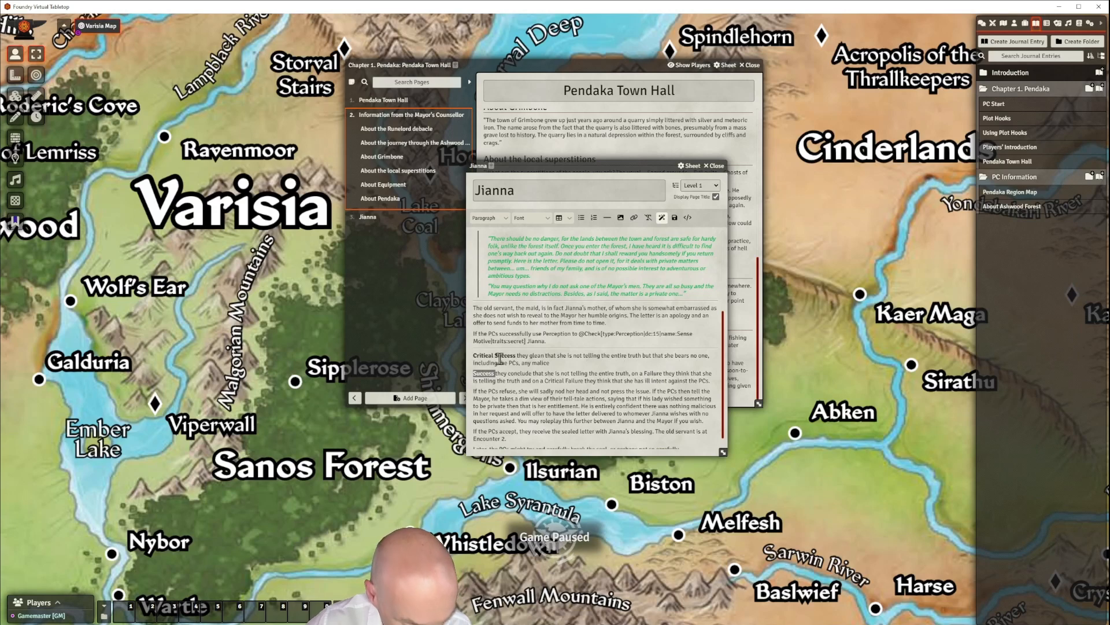
click(532, 381)
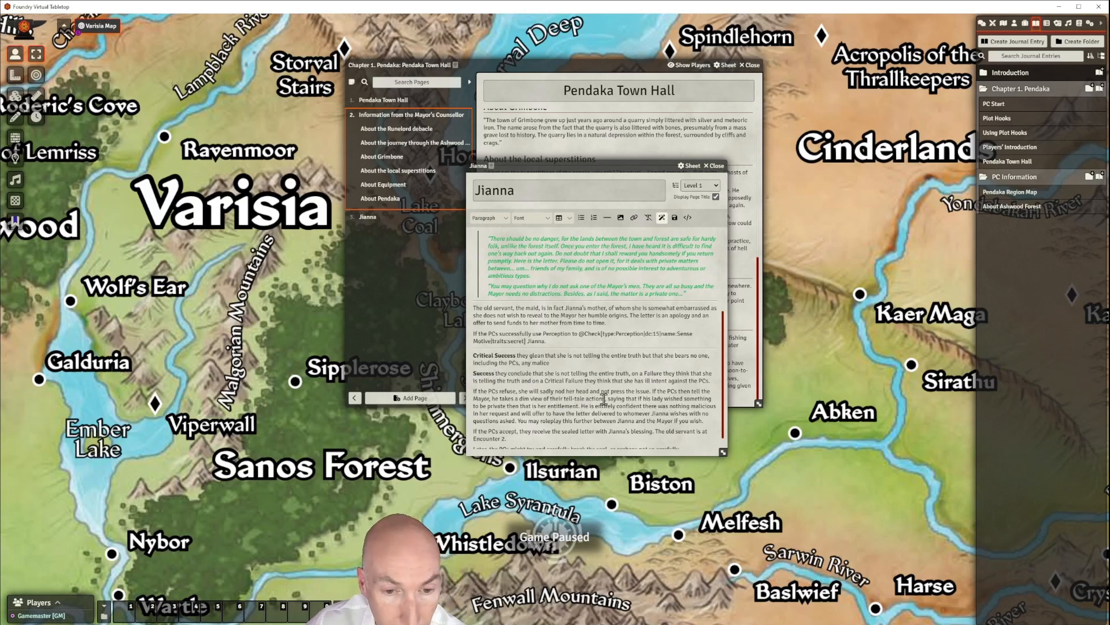
Split the Failure outcome into its own paragraph without the comma and "on a", and make "Failure" bold
click(632, 374)
key(BackSpace)
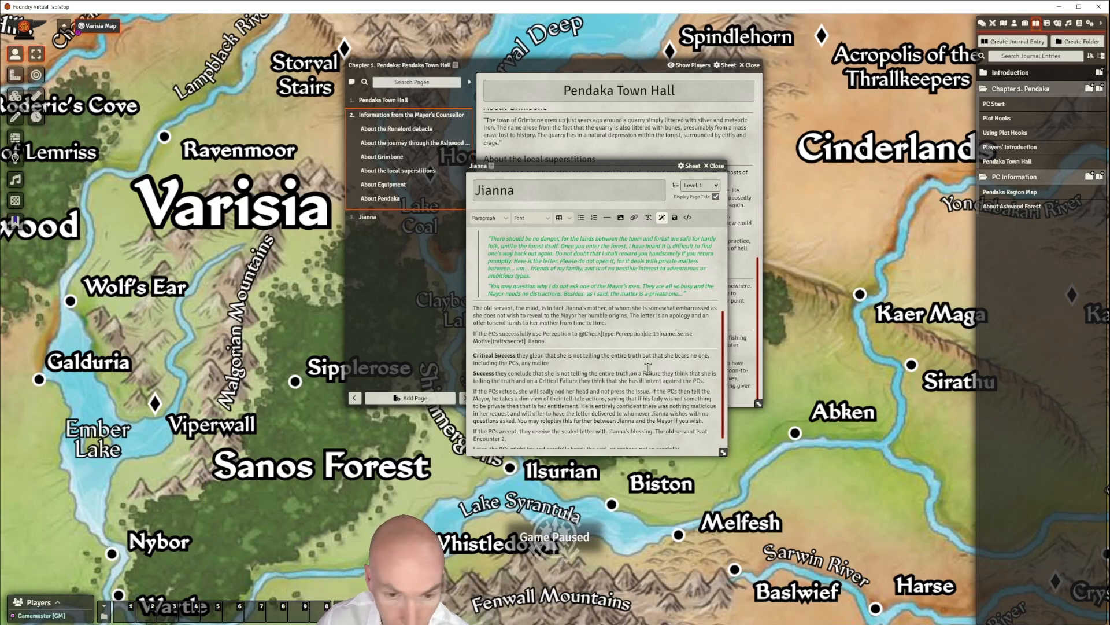
key(BackSpace)
key(Return)
key(Delete)
key(Delete)
key(Delete)
key(Delete)
key(Delete)
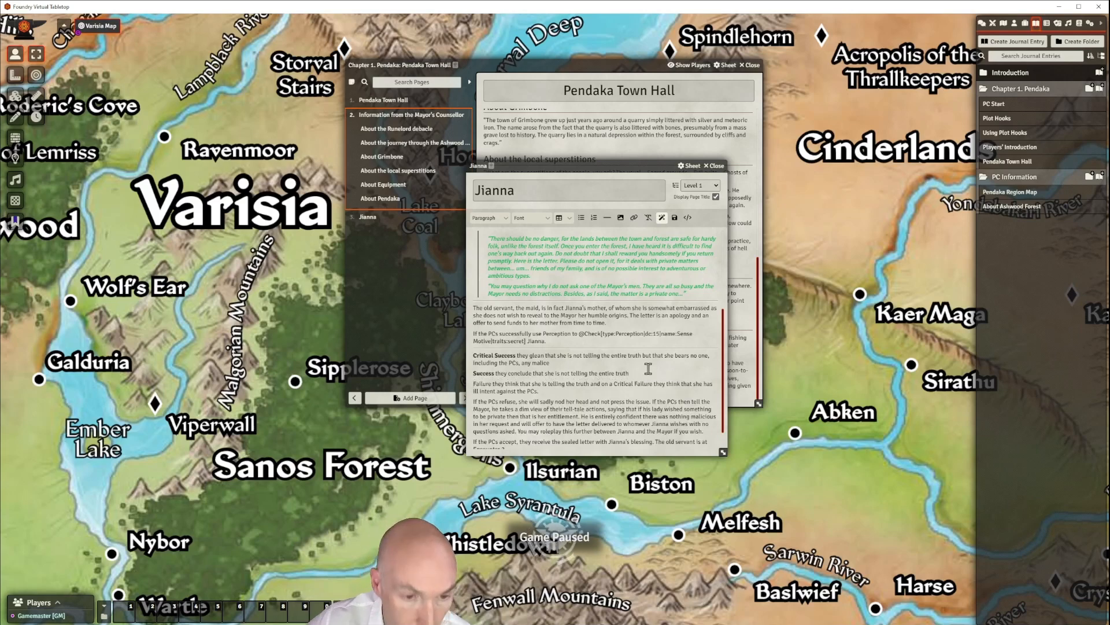
double_click(483, 384)
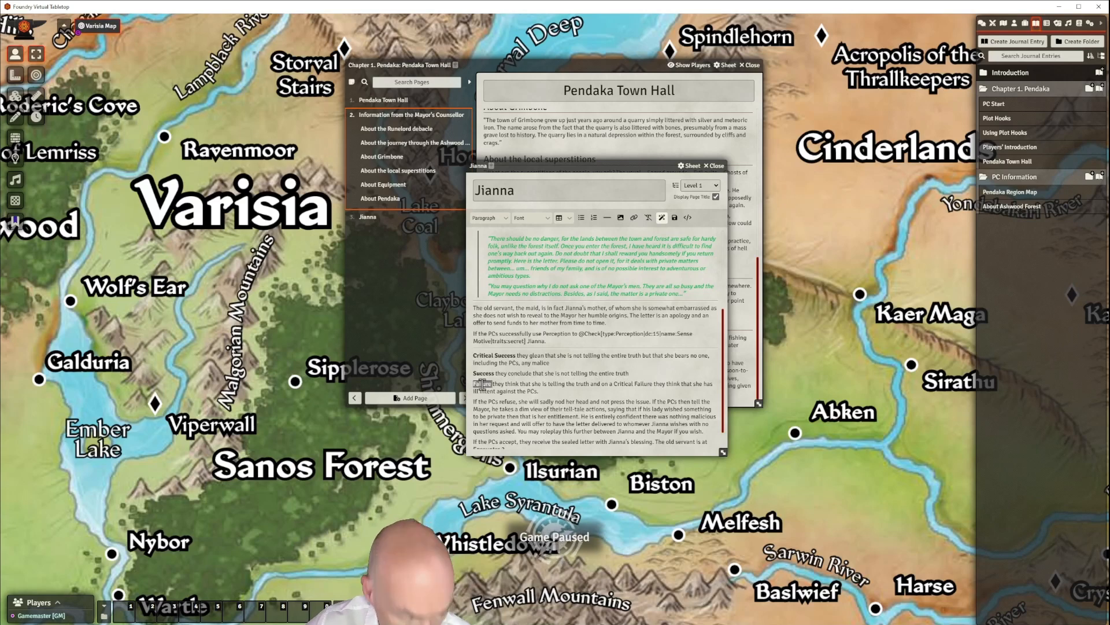
key(ctrl+b)
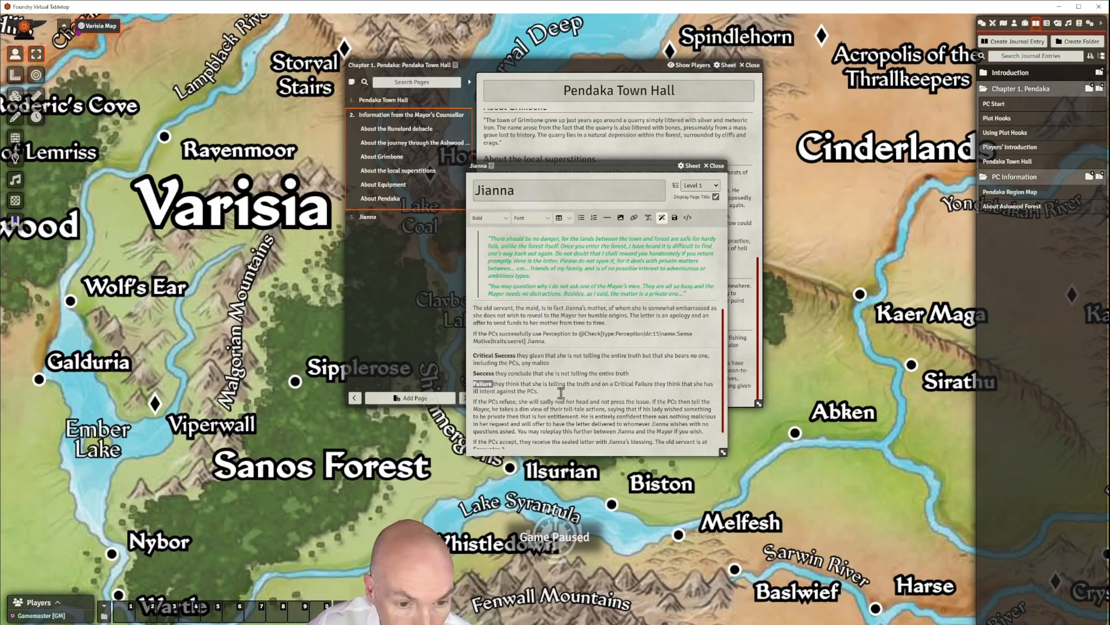
Split the Critical Failure outcome into its own paragraph without "and on a", and make "Critical Failure" bold
click(629, 383)
key(BackSpace)
key(BackSpace)
key(BackSpace)
key(BackSpace)
key(BackSpace)
key(BackSpace)
key(BackSpace)
key(BackSpace)
key(BackSpace)
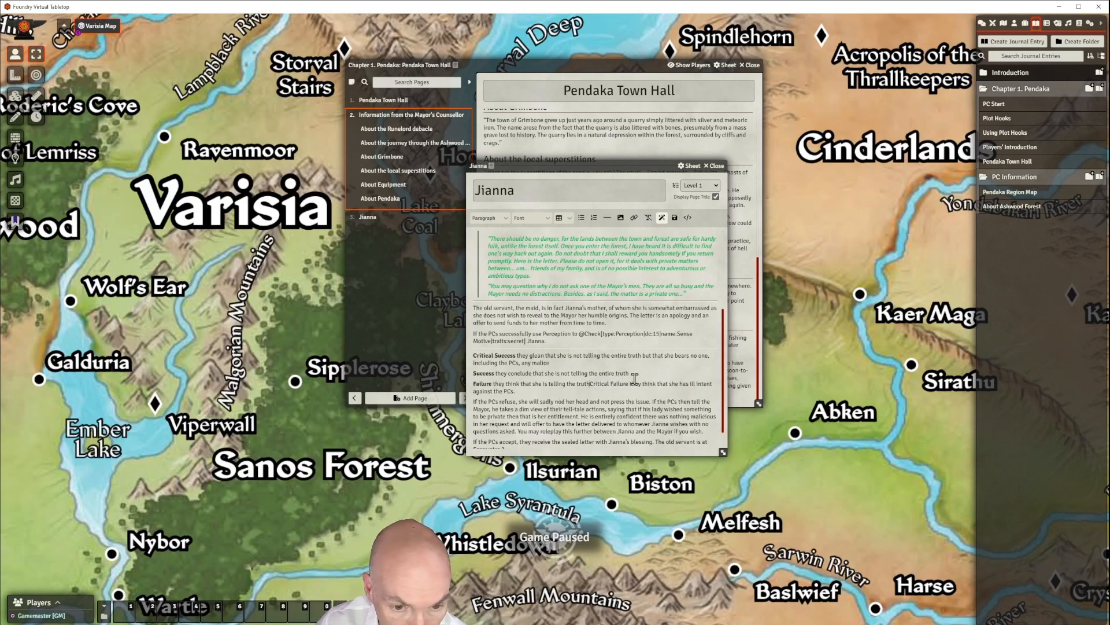
key(Return)
drag(512, 394, 472, 397)
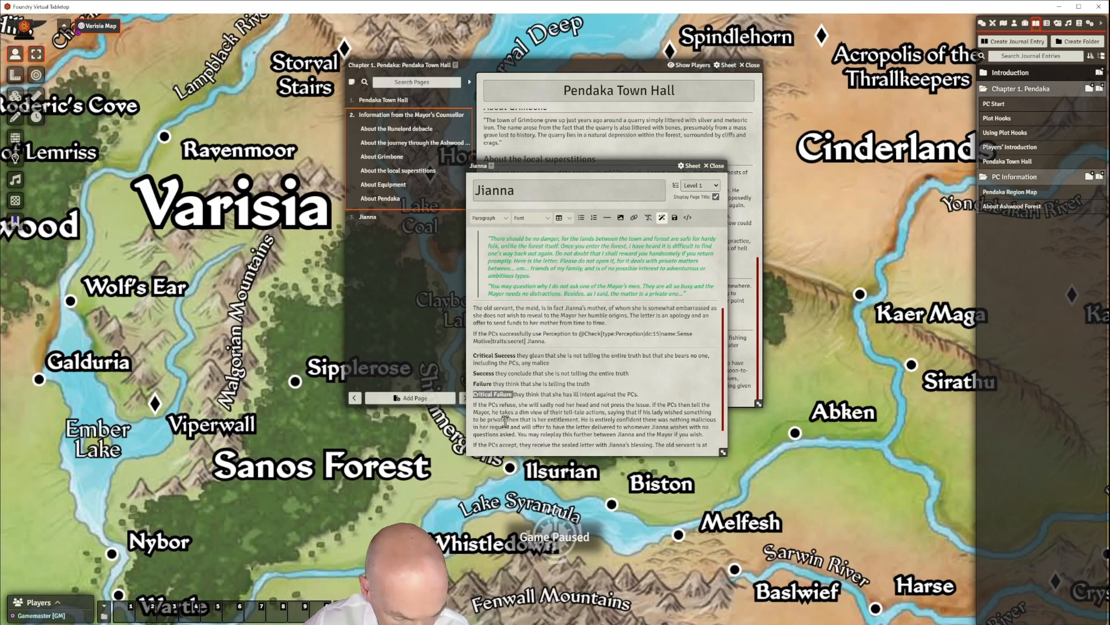
key(ctrl+b)
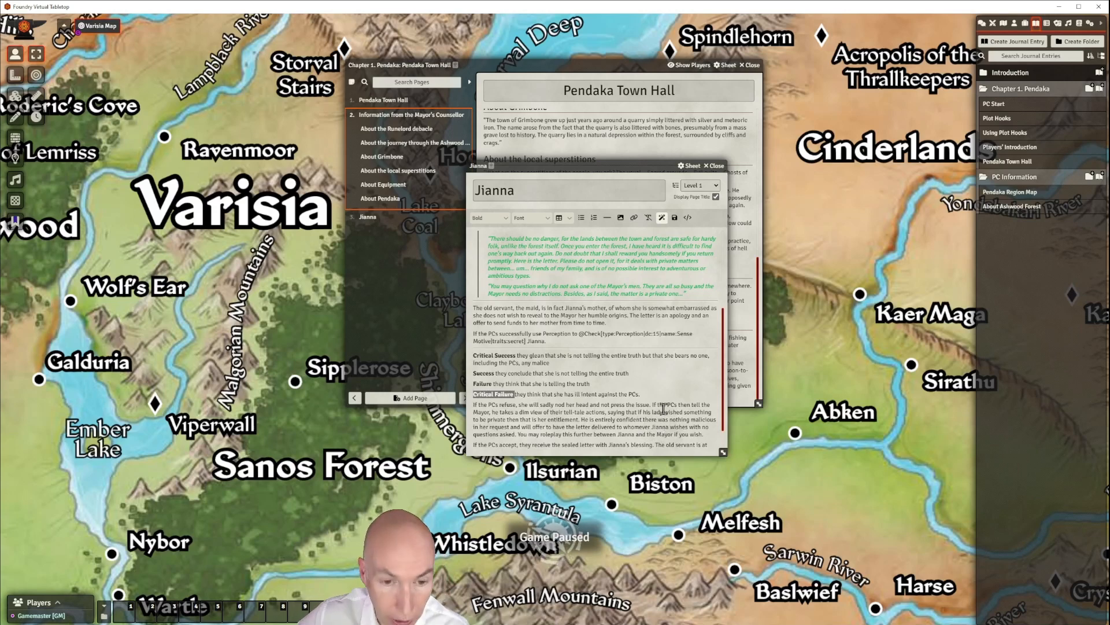
click(643, 394)
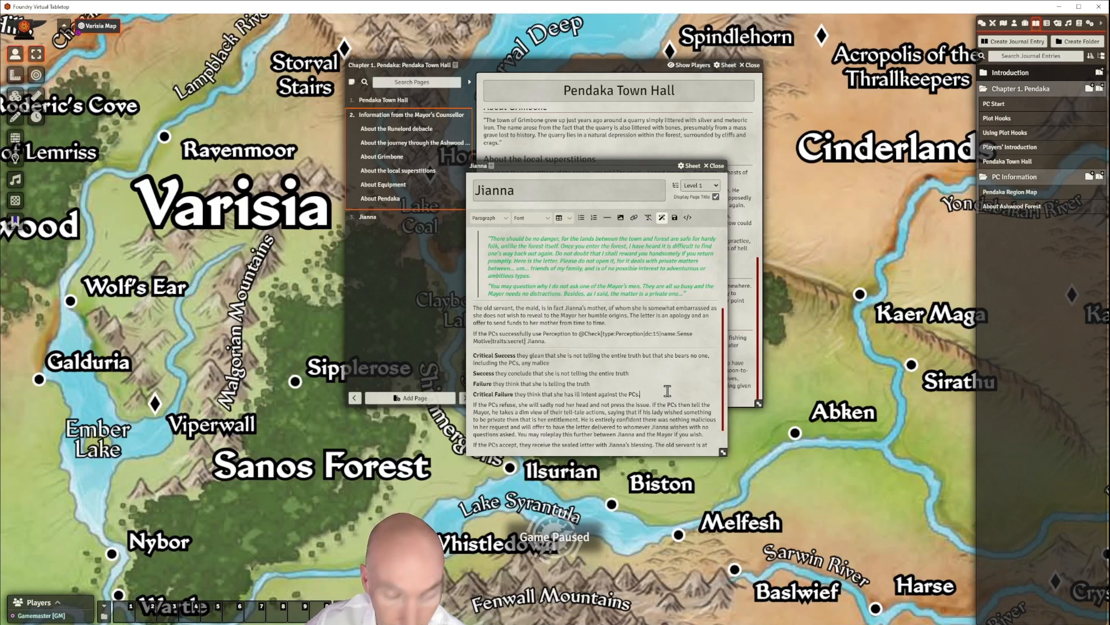
Insert a horizontal rule below the Critical Failure outcome to separate the outcomes from the paragraph about the PCs refusing
key(Return)
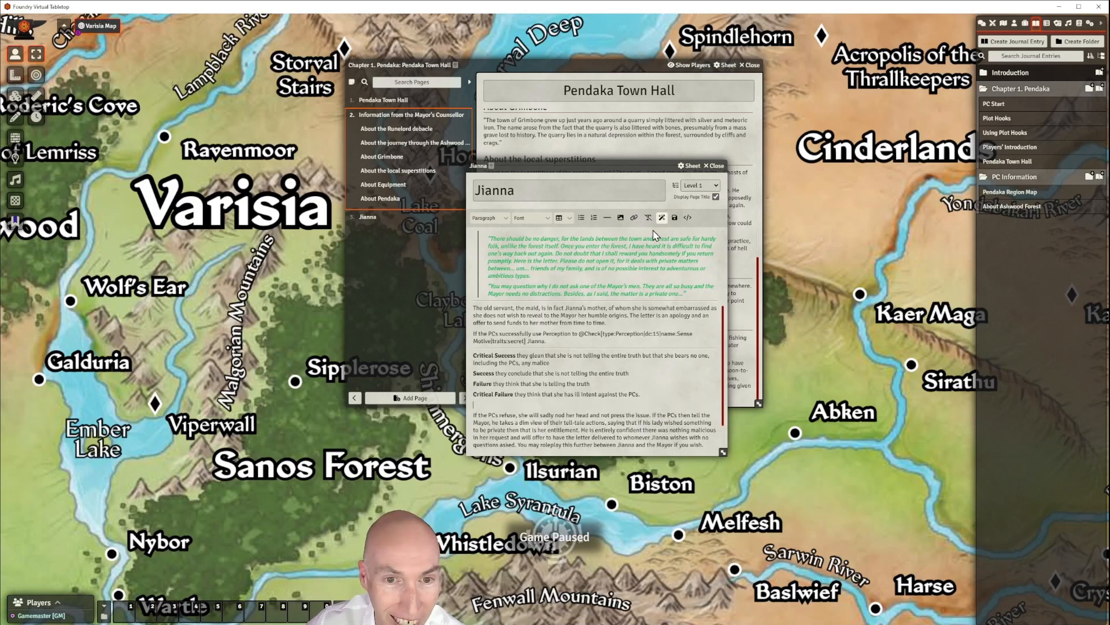
click(608, 218)
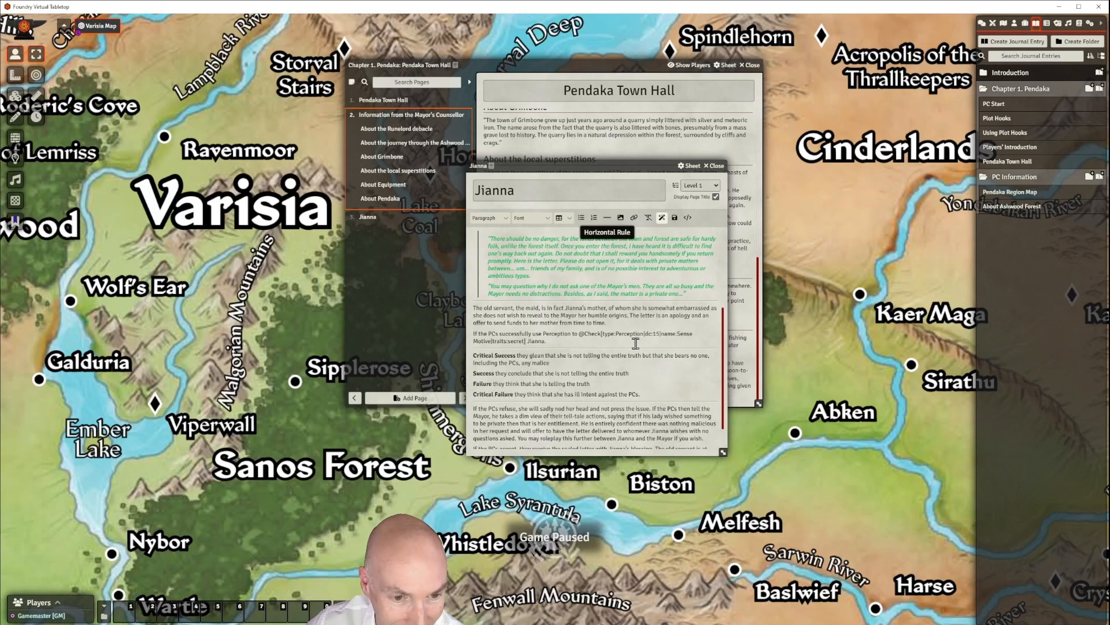
scroll(637, 342, up, 1)
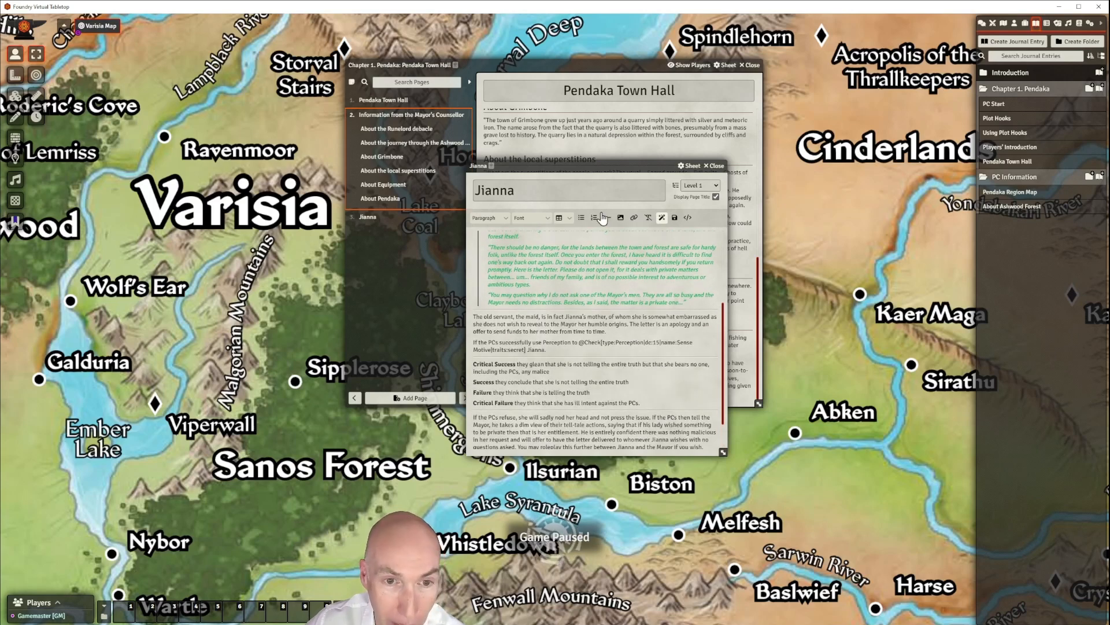
Save the Jianna page, move its editor clear of the journal, and display the page in Pendaka Town Hall
drag(602, 166, 511, 178)
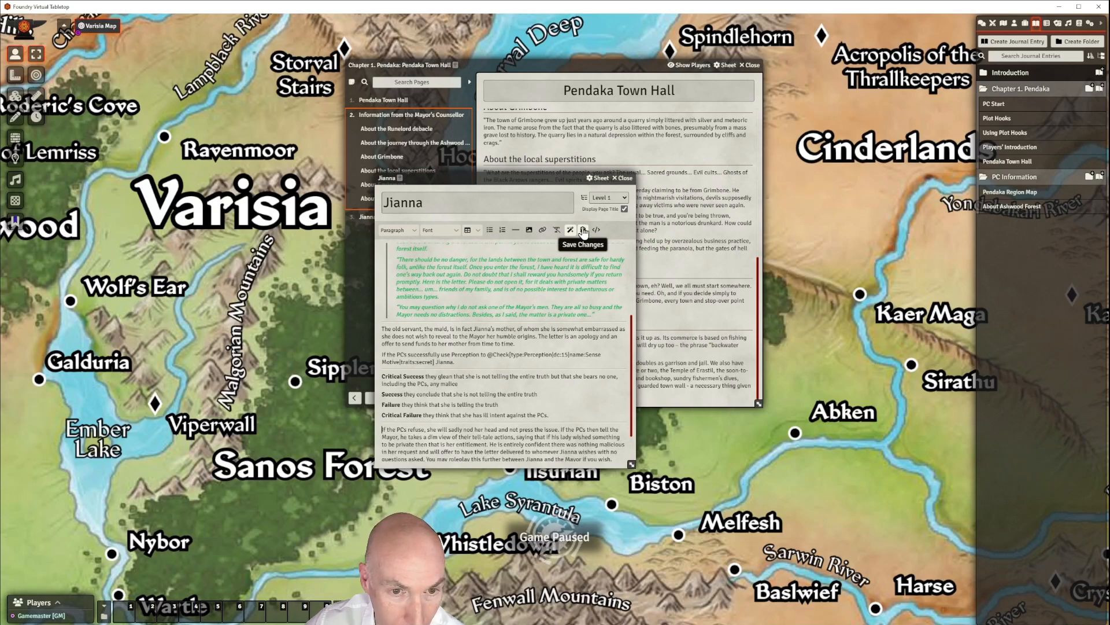
drag(547, 178, 269, 163)
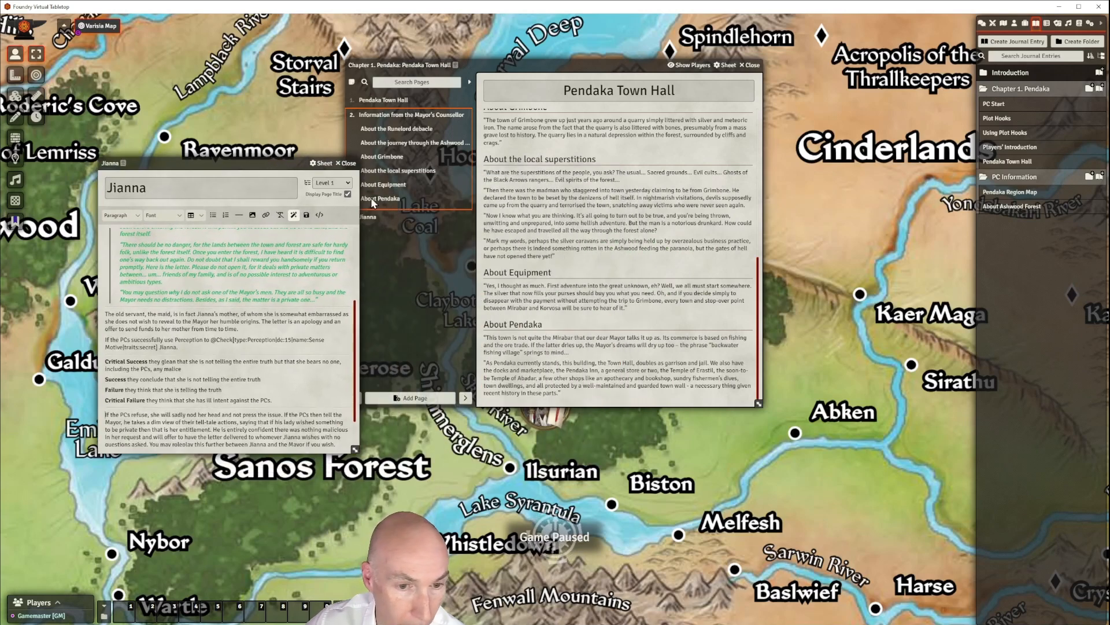
click(370, 219)
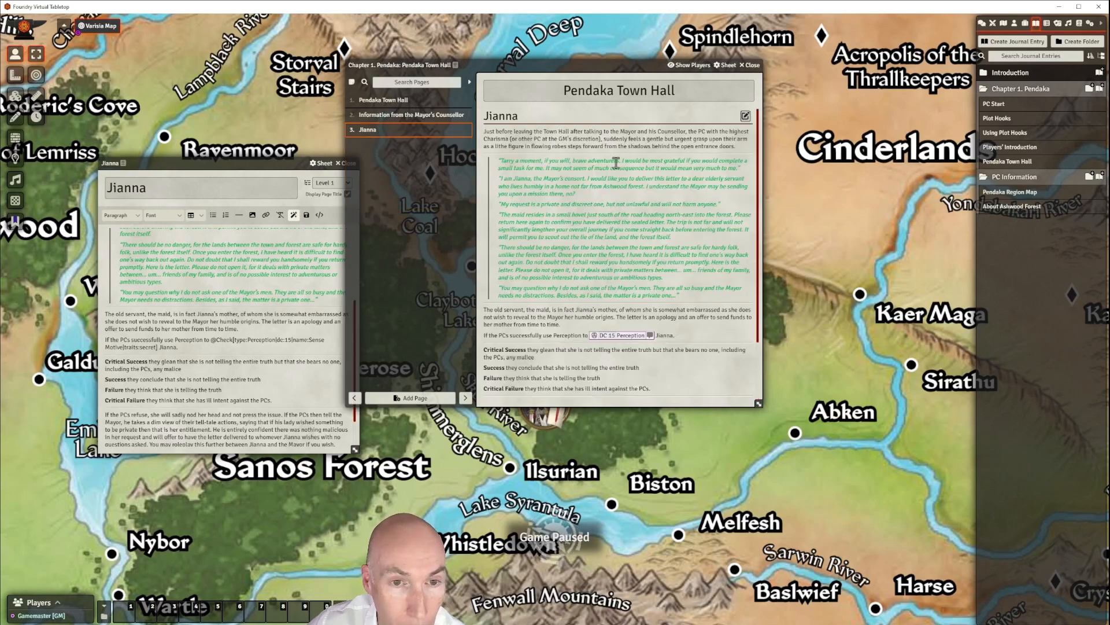
scroll(613, 226, down, 1)
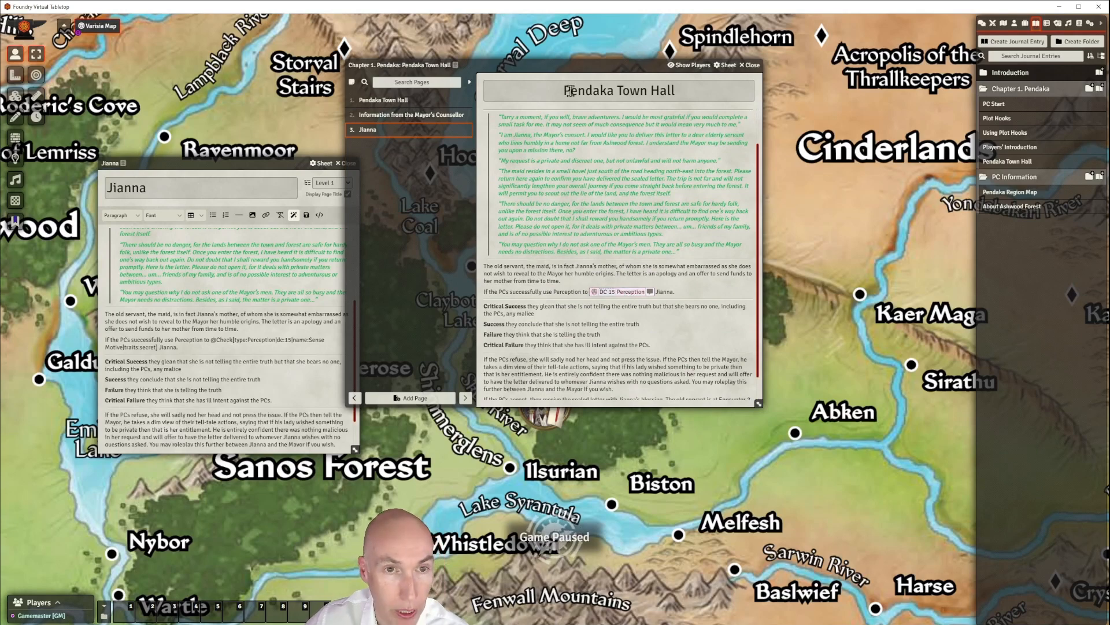
Post the inline DC 15 Perception check to chat, roll it for the map token, and compare the roll with the listed outcomes
drag(581, 71, 326, 58)
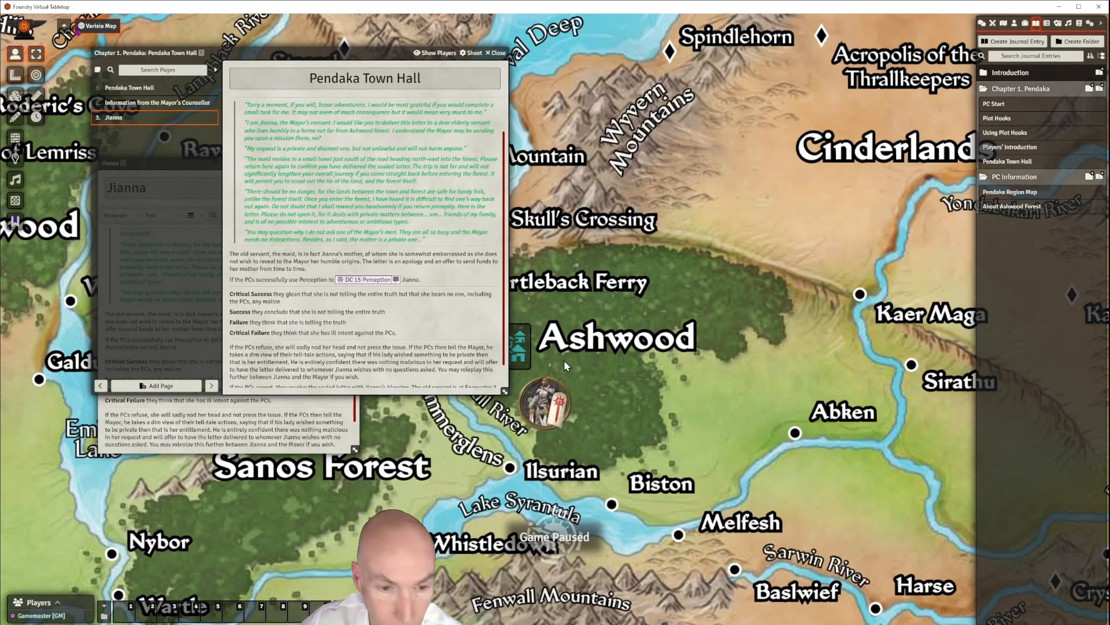
click(980, 24)
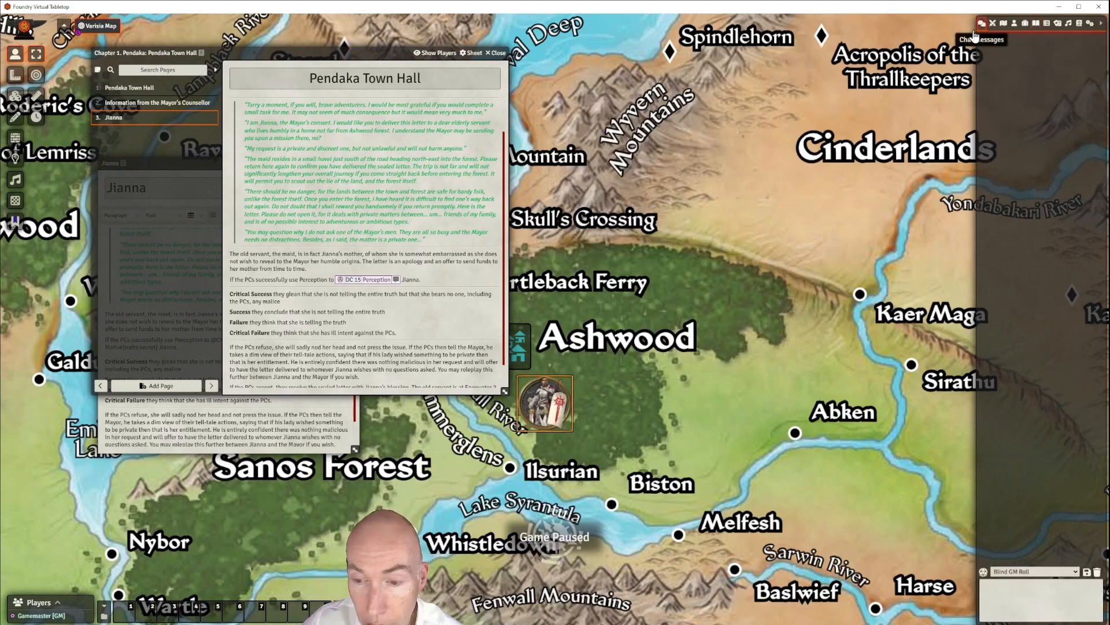
click(397, 280)
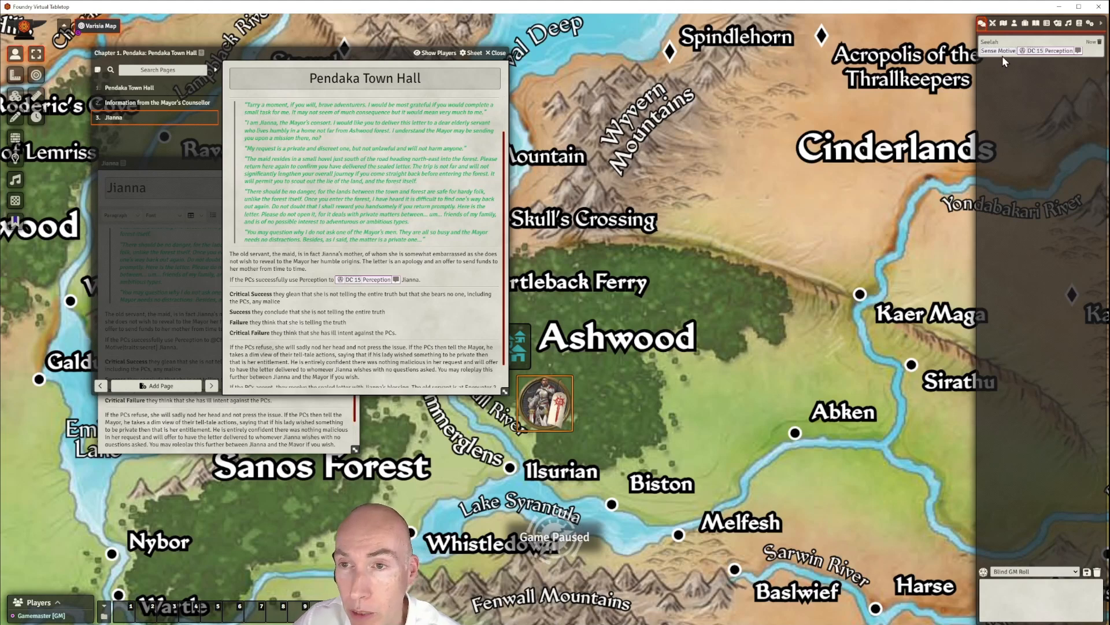
click(1054, 50)
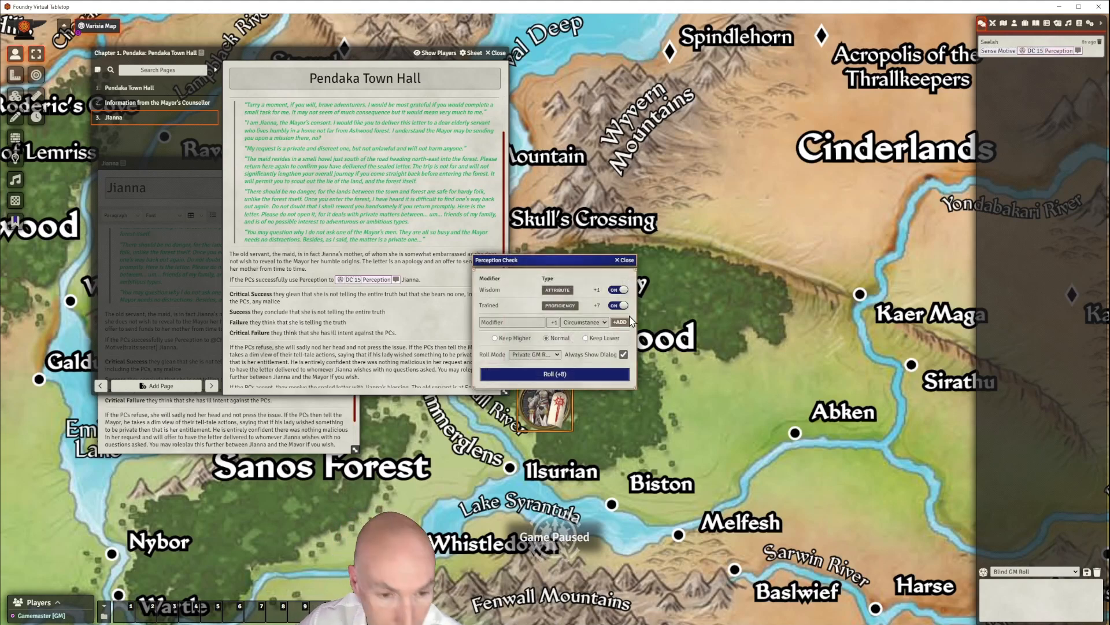
click(556, 374)
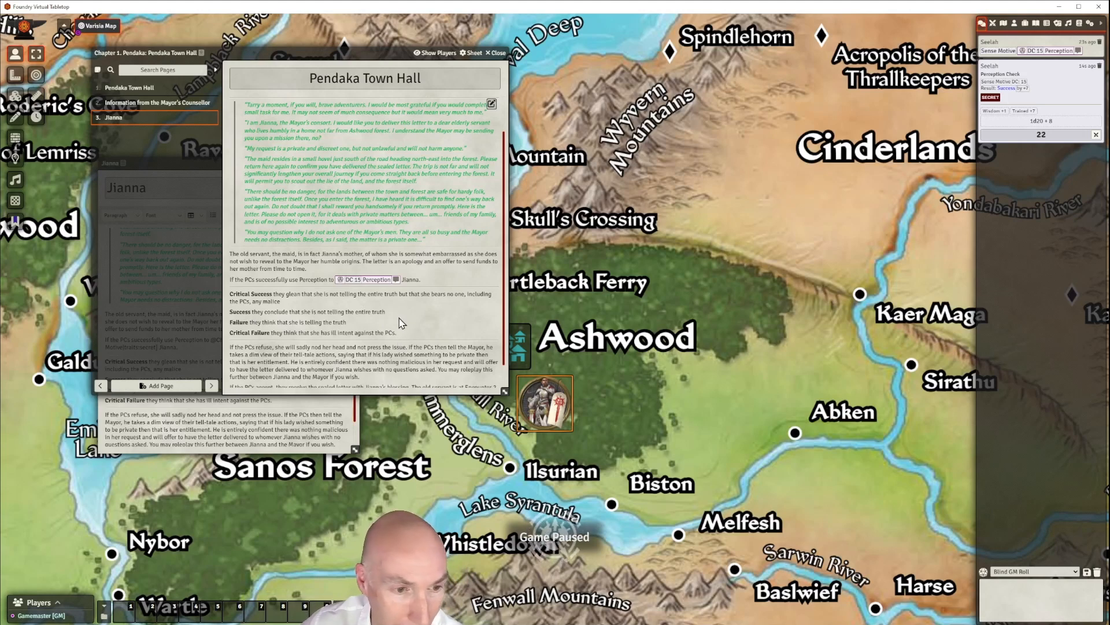
scroll(397, 320, up, 1)
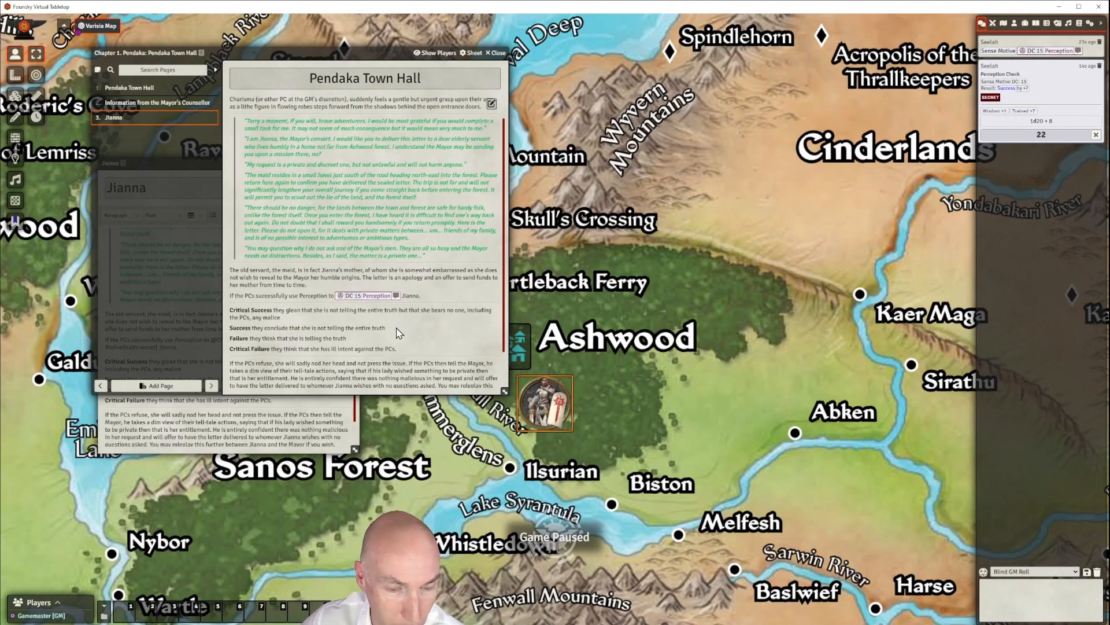
scroll(394, 317, down, 2)
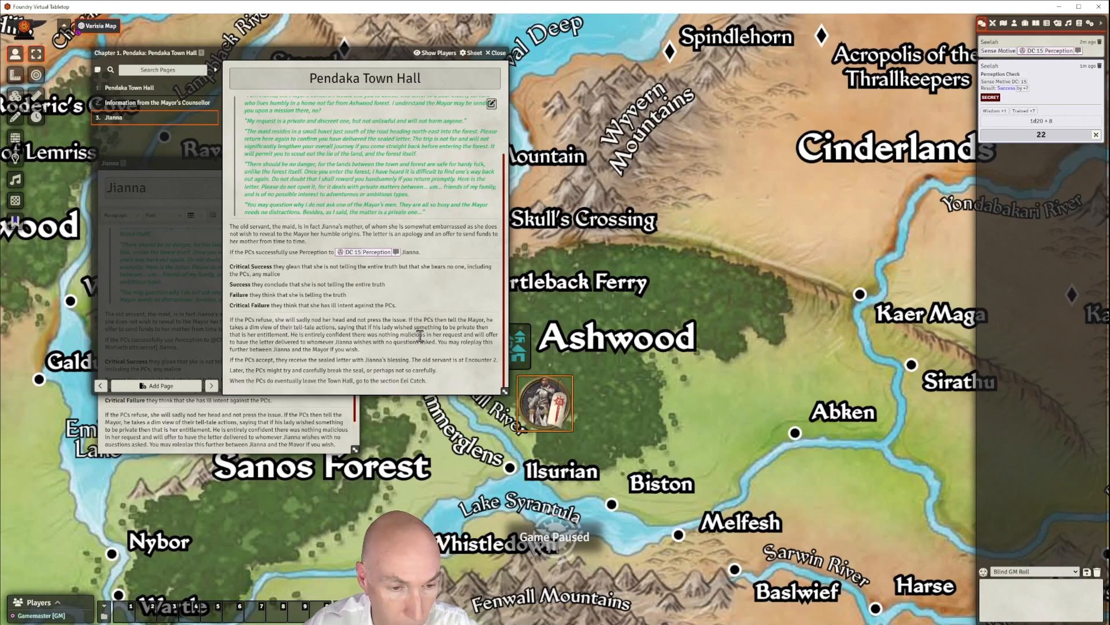
Add a text page named "Jianna's Letter" to the Pendaka Town Hall journal
drag(287, 55, 558, 63)
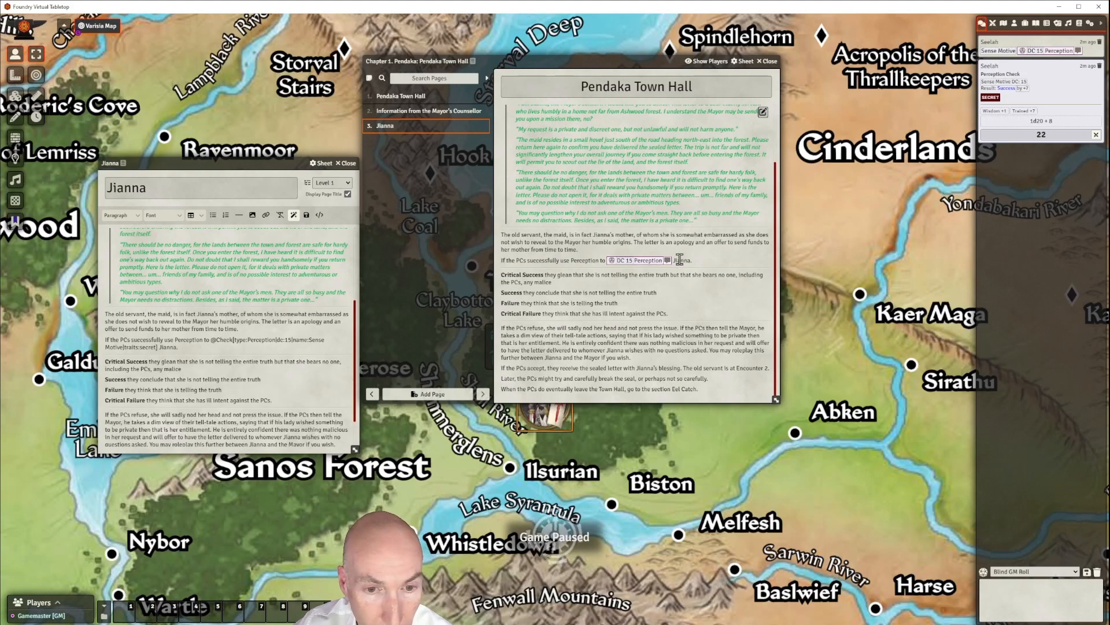
scroll(680, 260, up, 2)
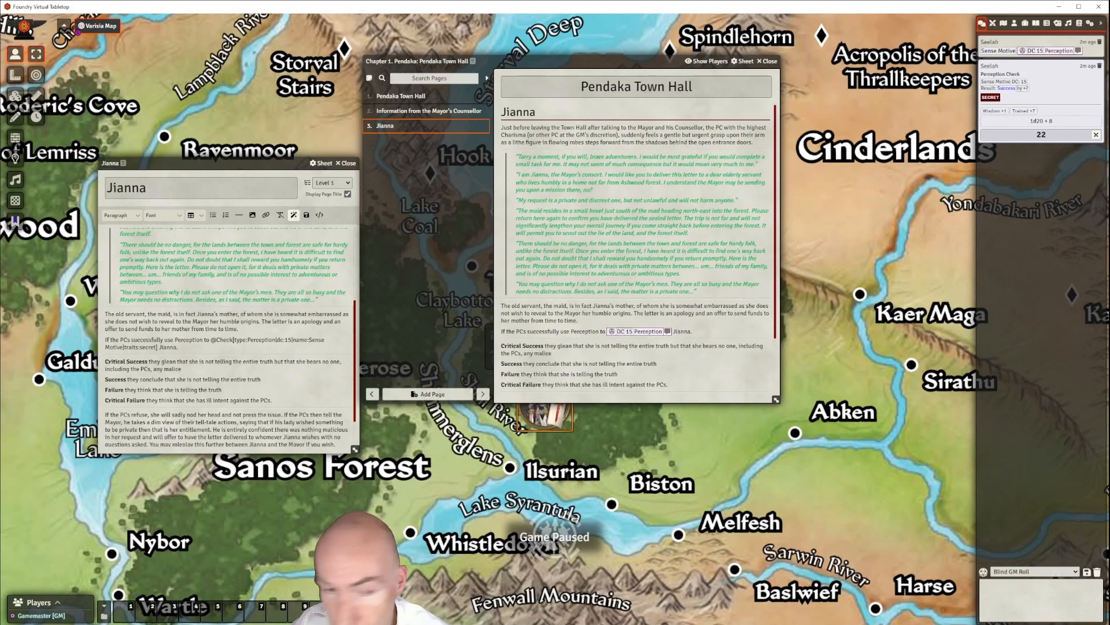
drag(610, 61, 636, 39)
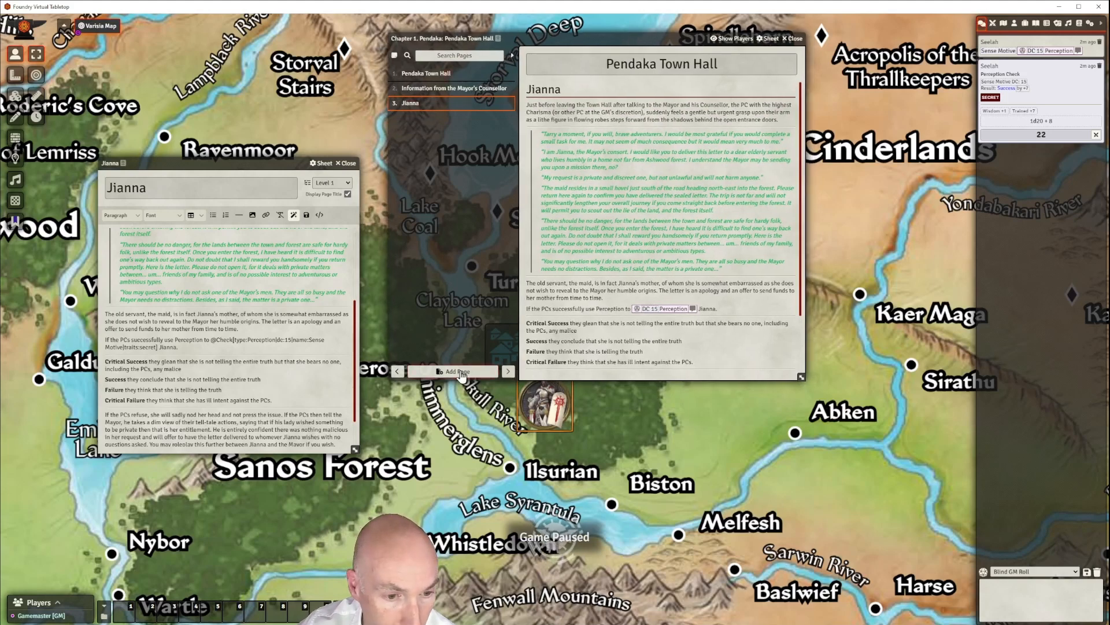
click(459, 371)
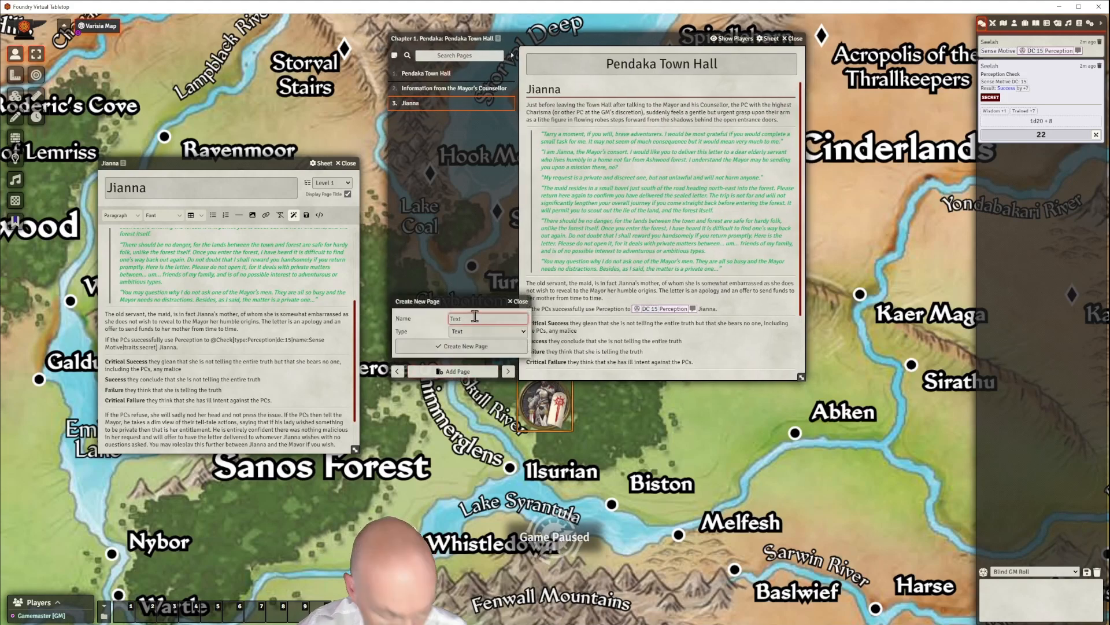
text(Jianna)
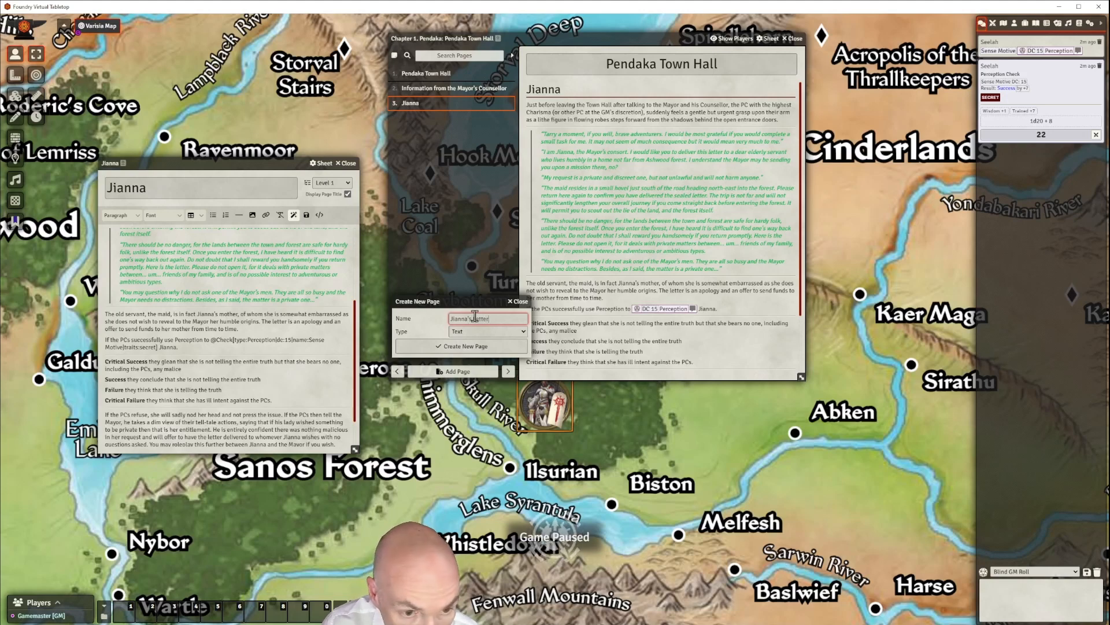
text('s Letter)
click(476, 345)
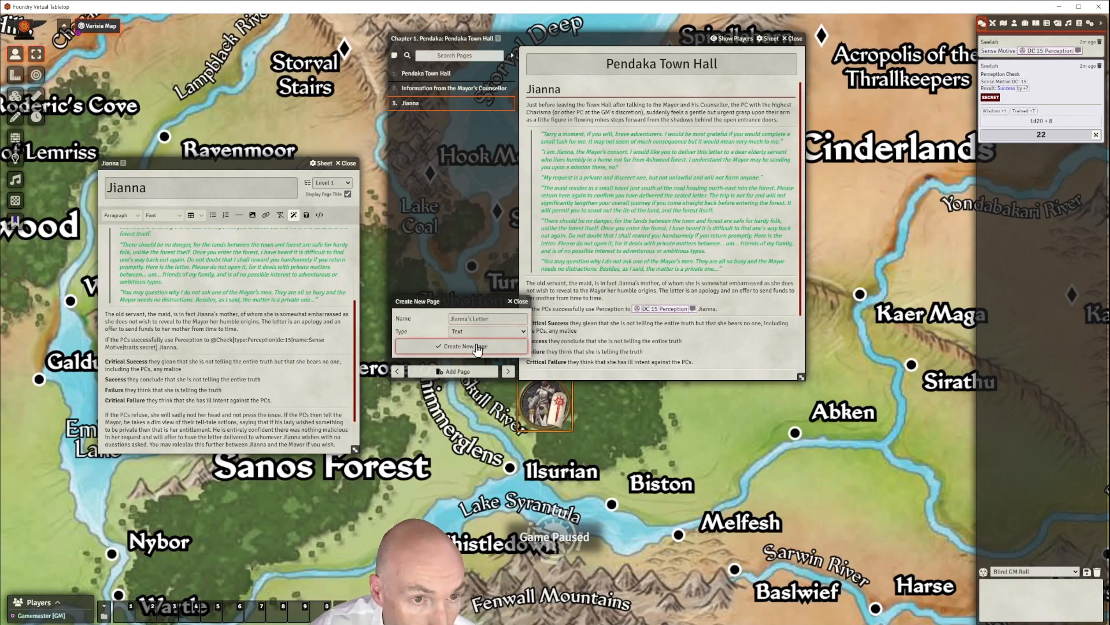
Start inserting an image into Jianna's Letter and browse to the image folder within the assets of strife-in-grimbone-walkthrough-module
drag(552, 180, 576, 174)
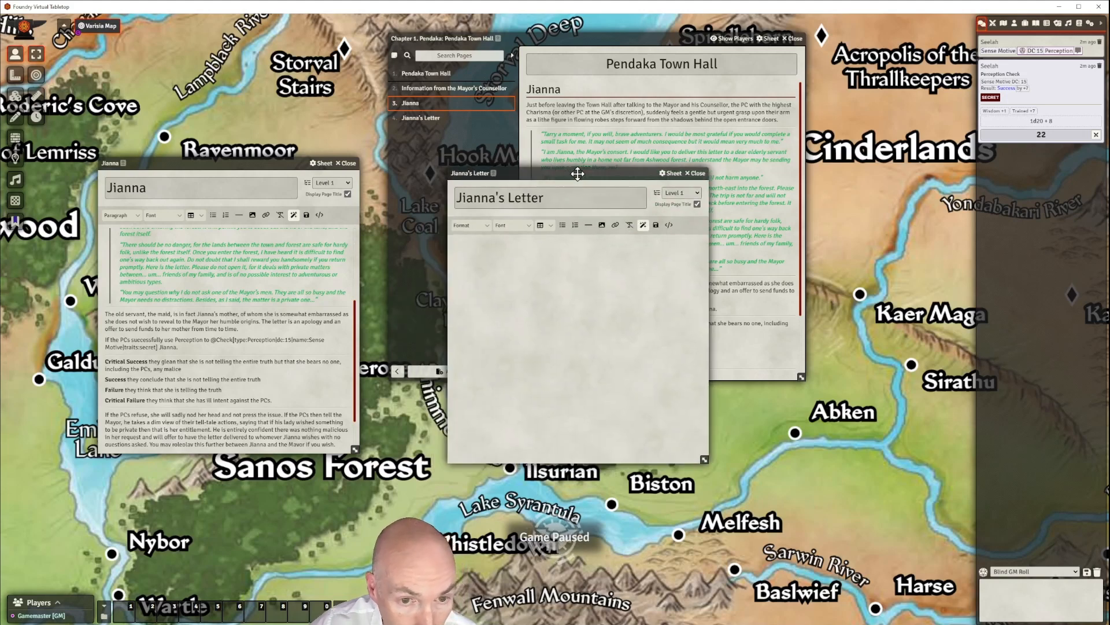
click(603, 226)
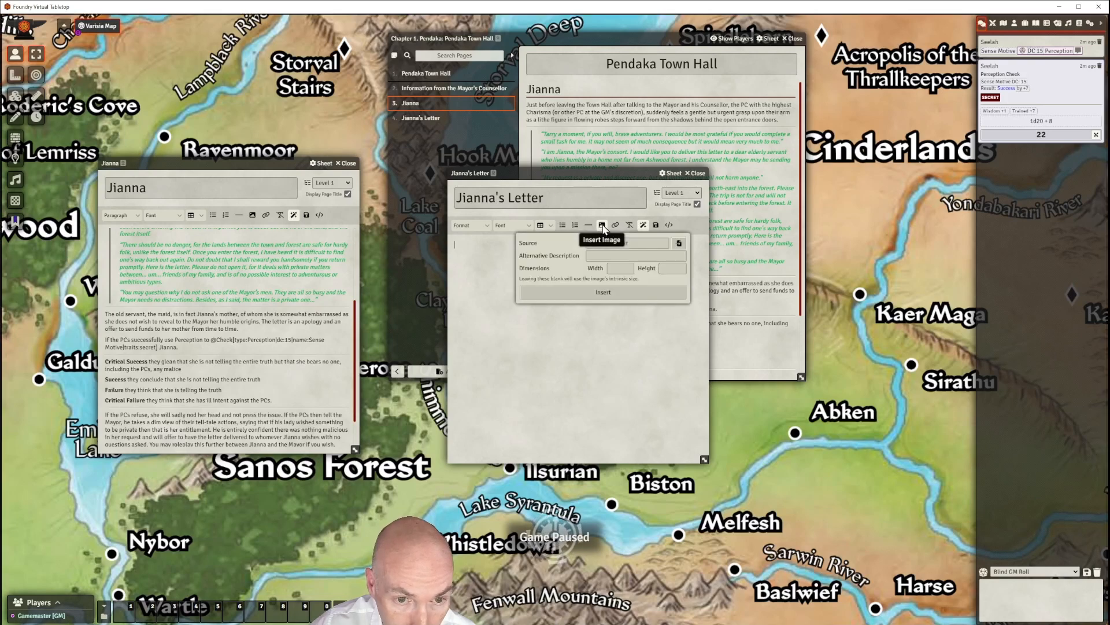
click(679, 244)
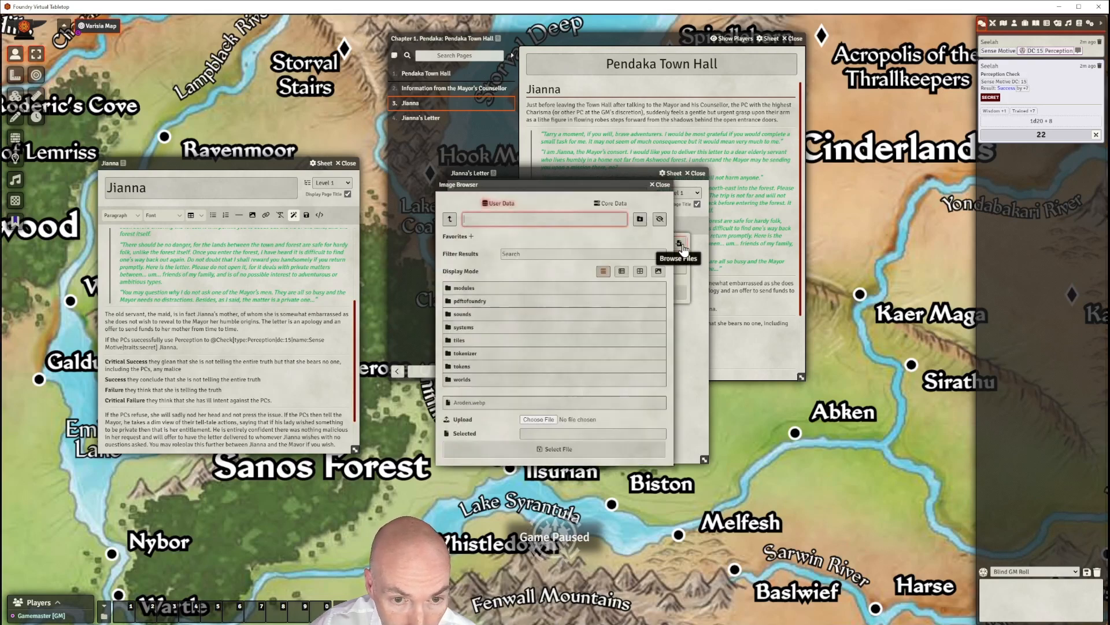
click(464, 289)
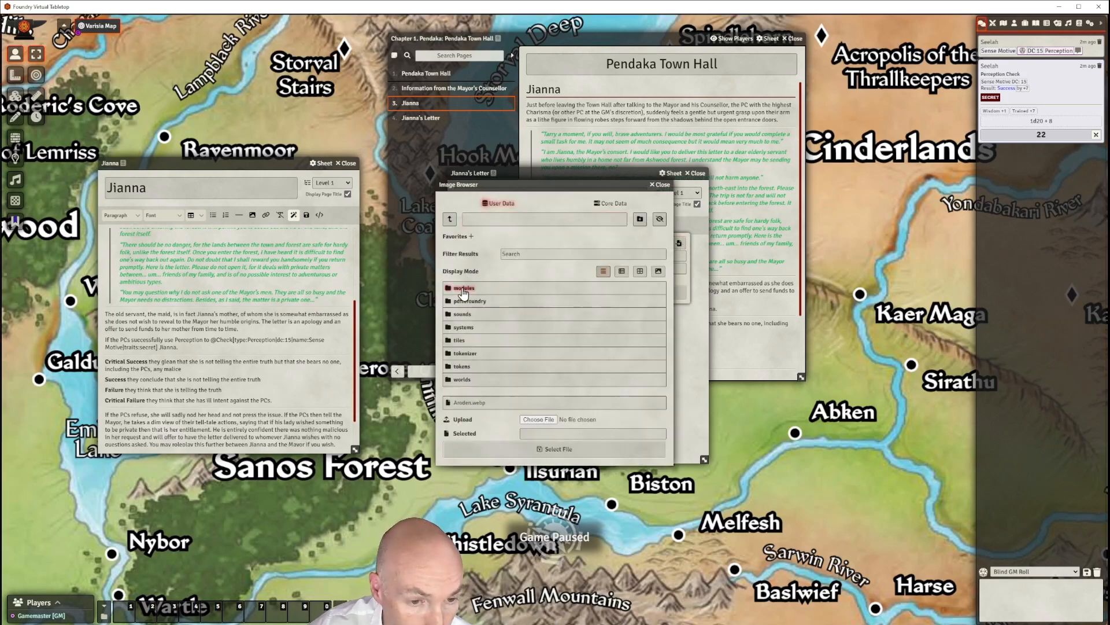
scroll(482, 452, down, 5)
scroll(481, 452, down, 1)
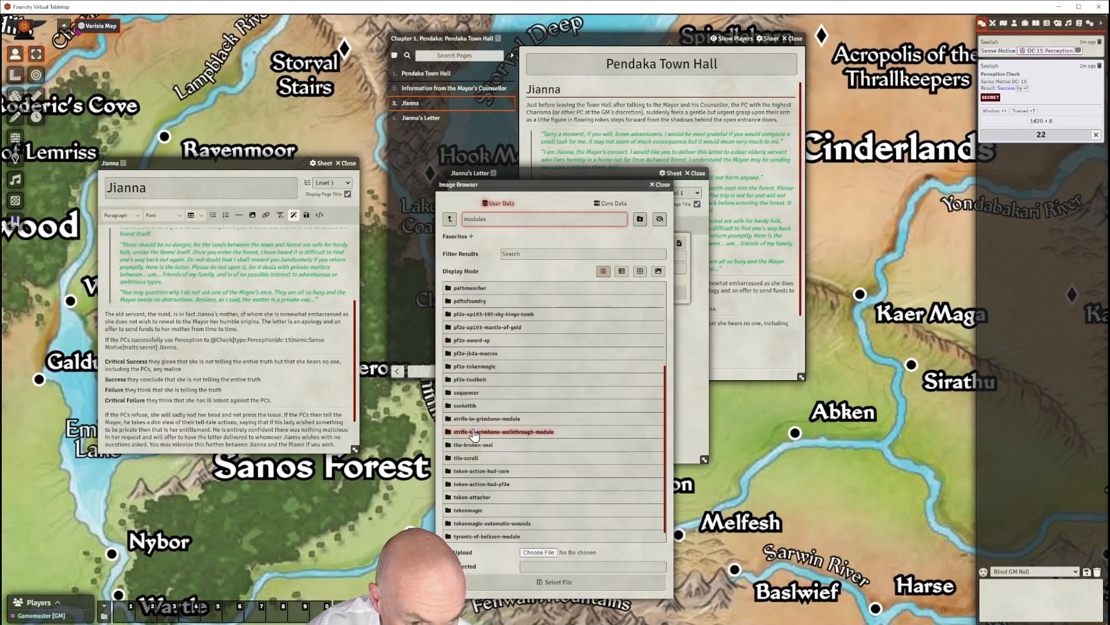
click(474, 432)
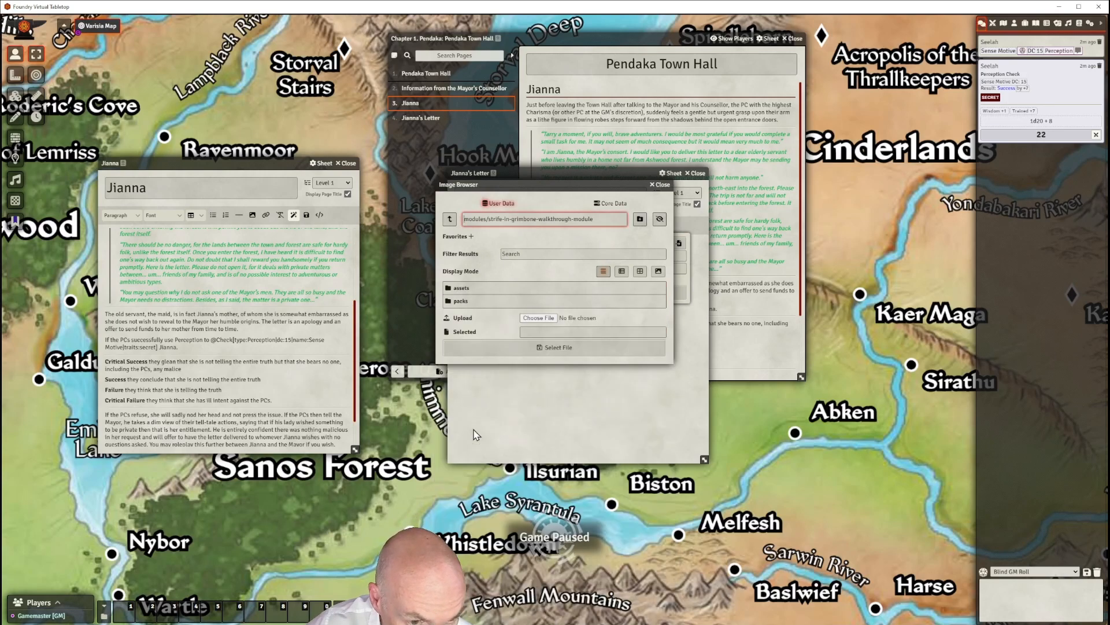
click(466, 290)
click(467, 290)
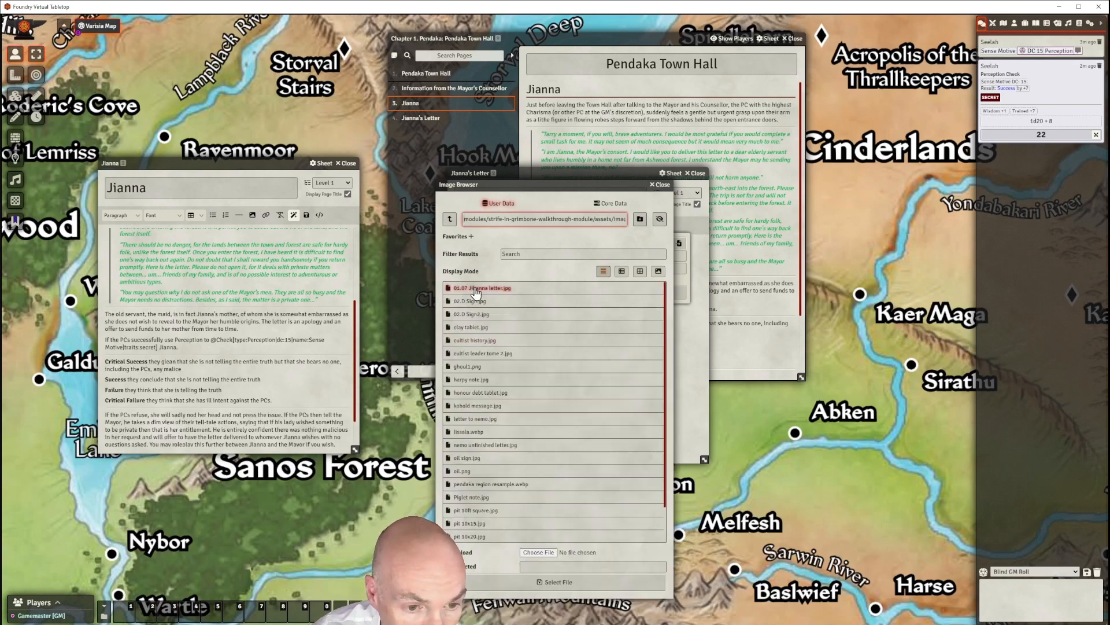
Show the image files with thumbnails and insert "01.07 Jihanna letter.jpg" into the page at its intrinsic size
click(621, 272)
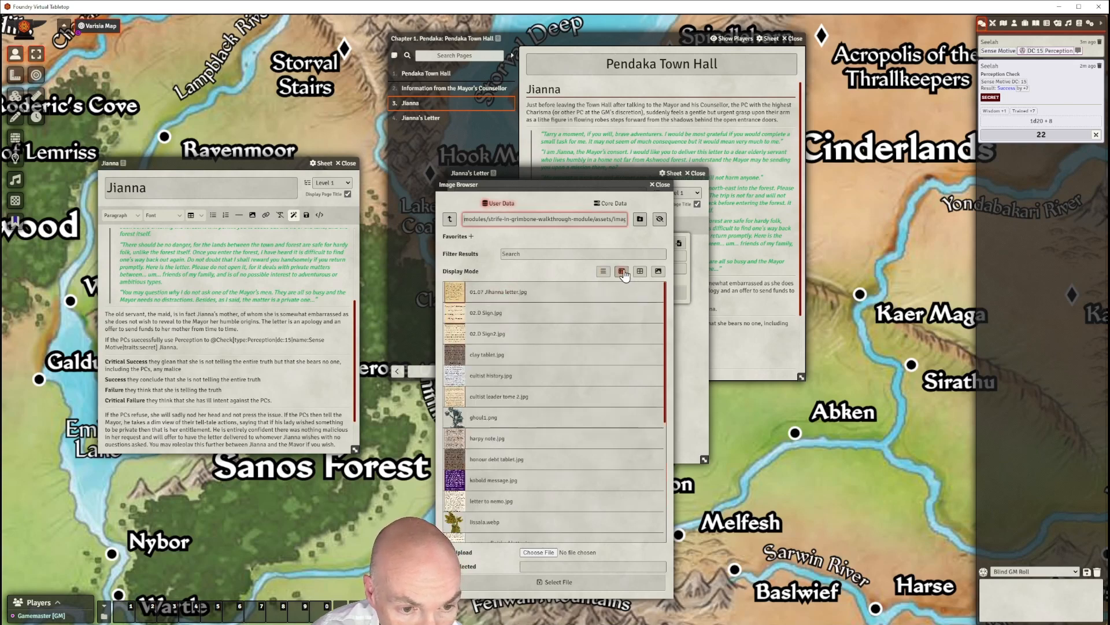
click(489, 292)
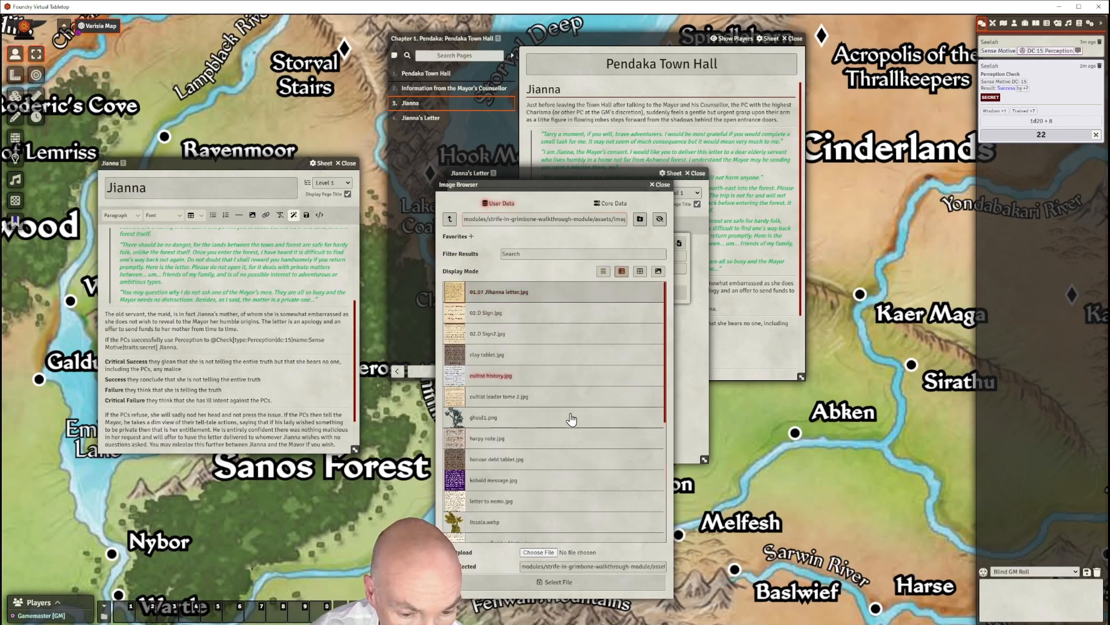
click(555, 581)
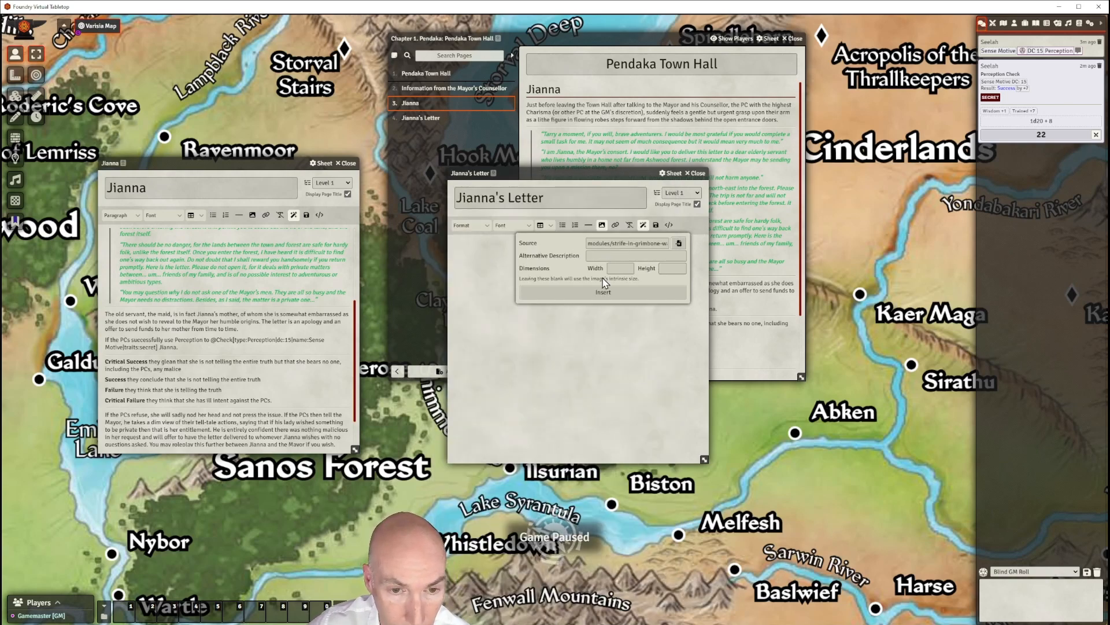
click(606, 292)
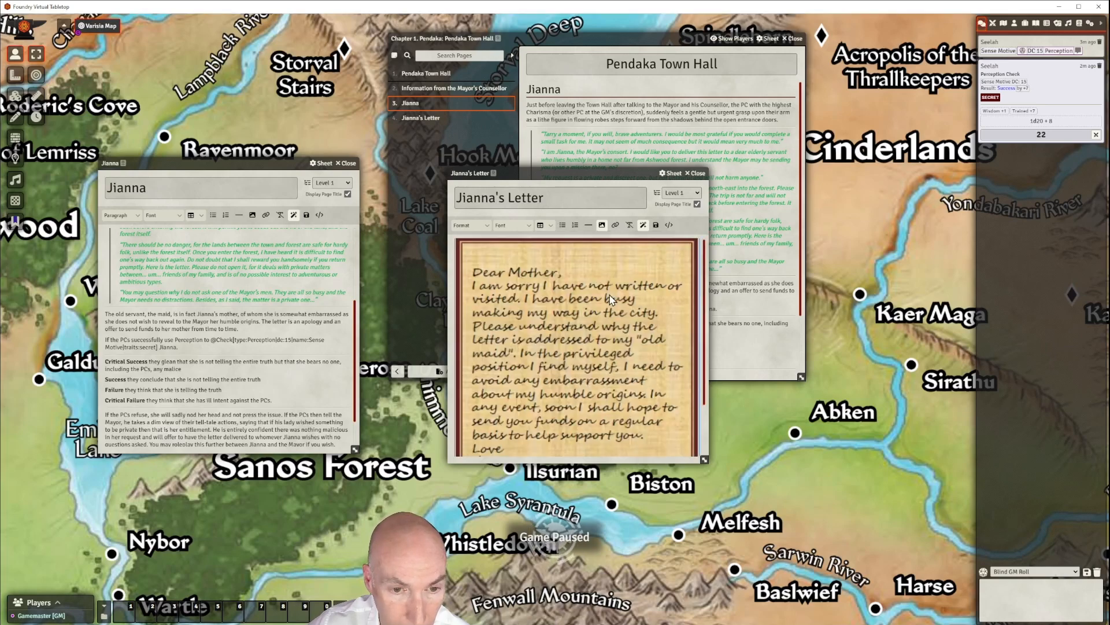
Examine the inserted letter image from its greeting to its signature, repositioning the page window as needed
drag(615, 173, 580, 108)
scroll(672, 232, down, 3)
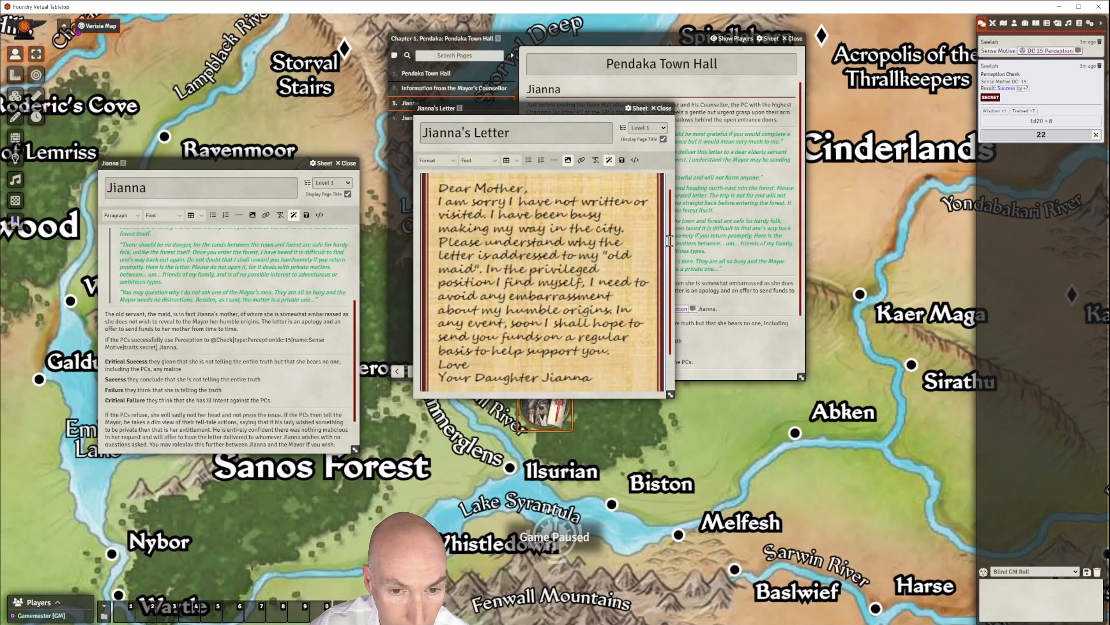
scroll(669, 238, up, 2)
scroll(670, 238, up, 2)
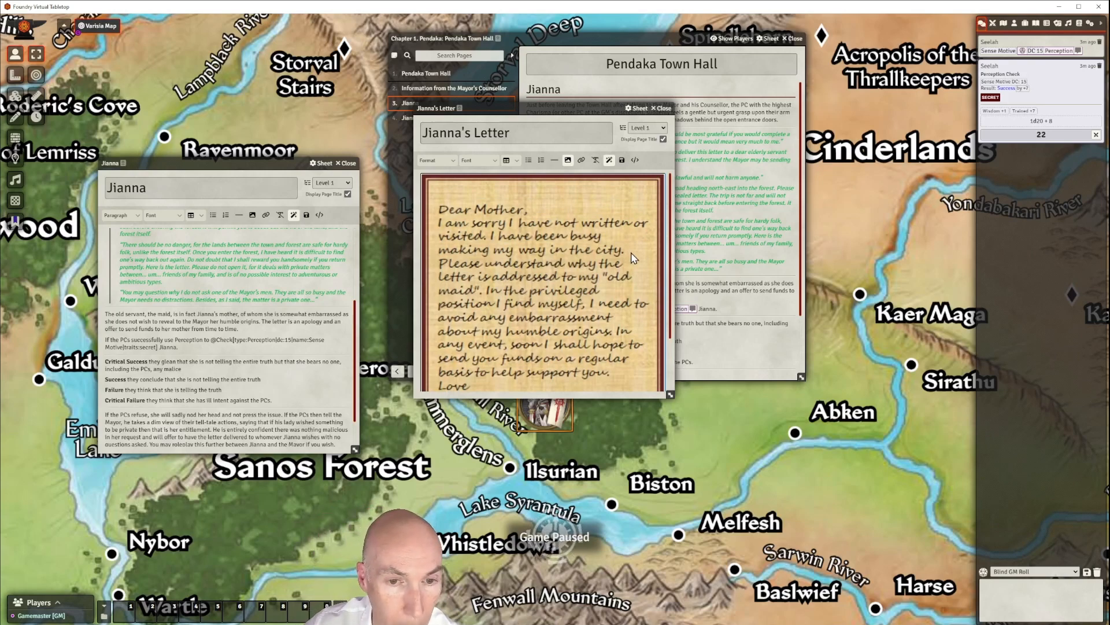
scroll(632, 258, down, 3)
scroll(632, 257, up, 3)
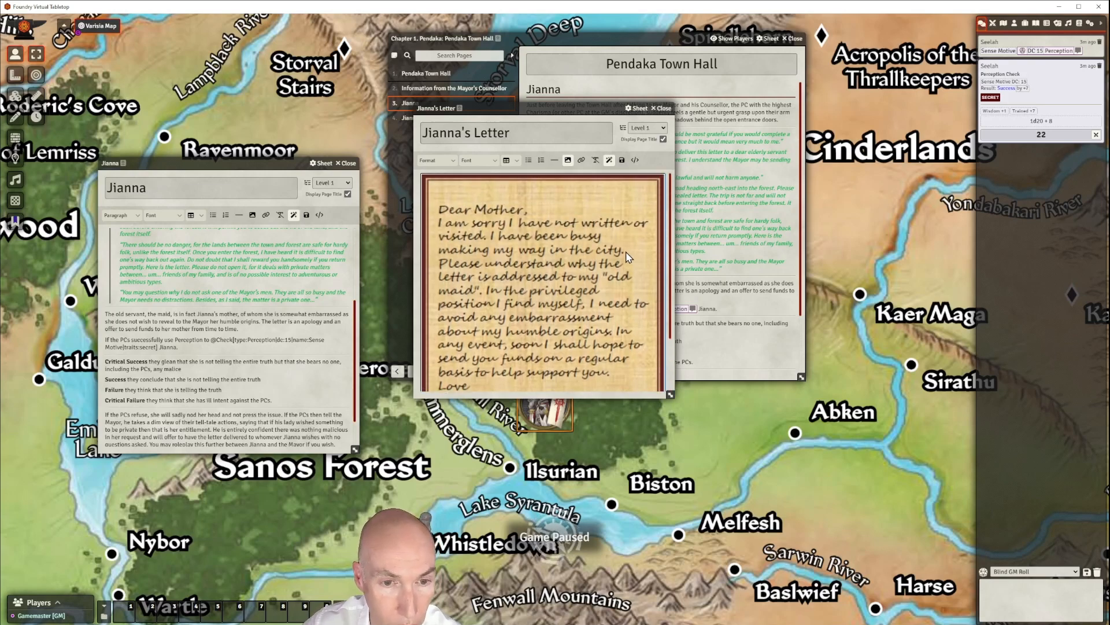
drag(563, 107, 549, 104)
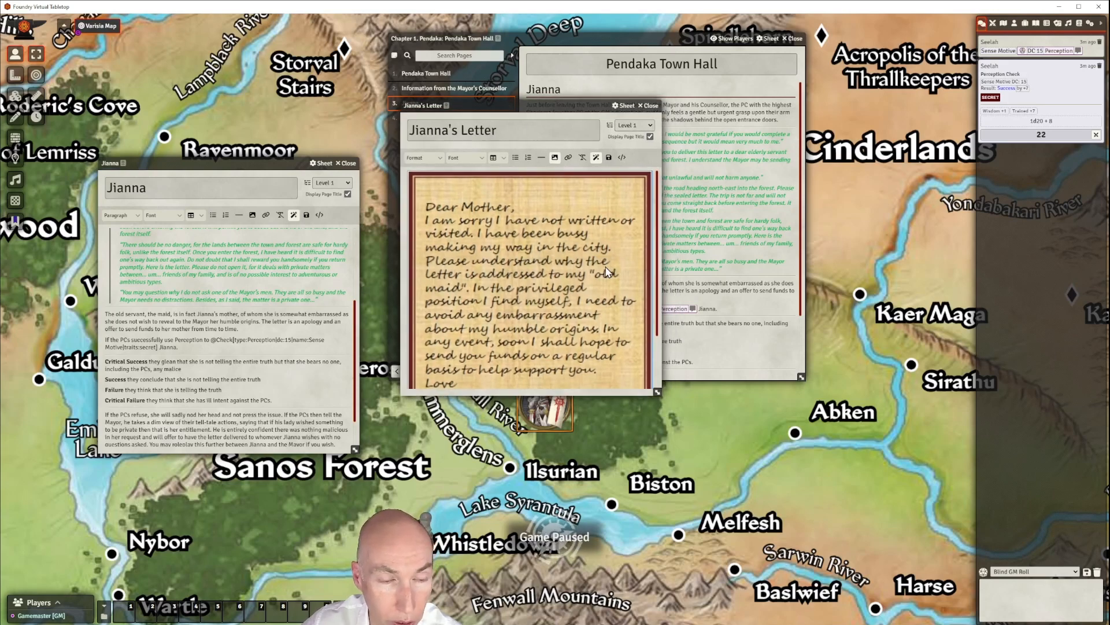
Read the letter image in the Jianna's Letter editor once more and move its window clear of the journal
scroll(606, 272, down, 2)
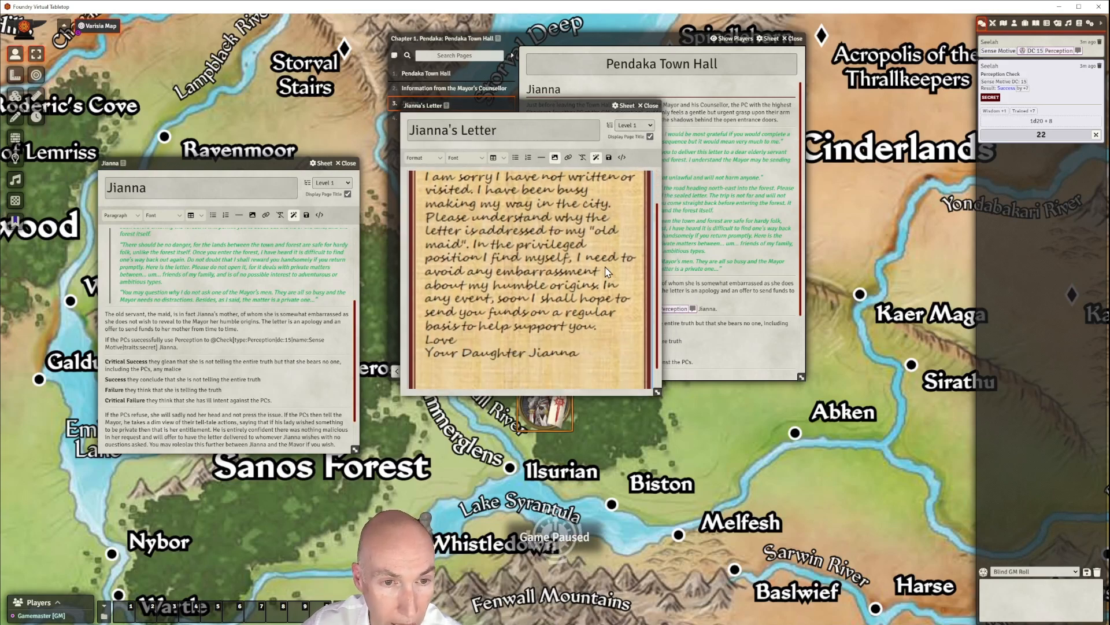
scroll(607, 272, up, 2)
scroll(618, 273, down, 2)
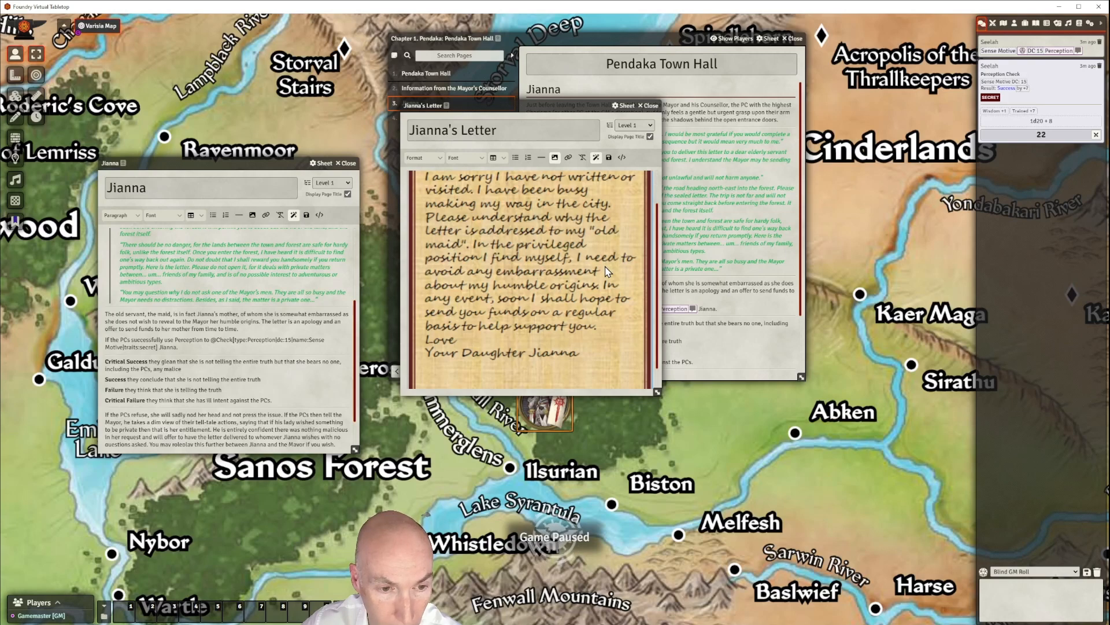
scroll(607, 272, down, 1)
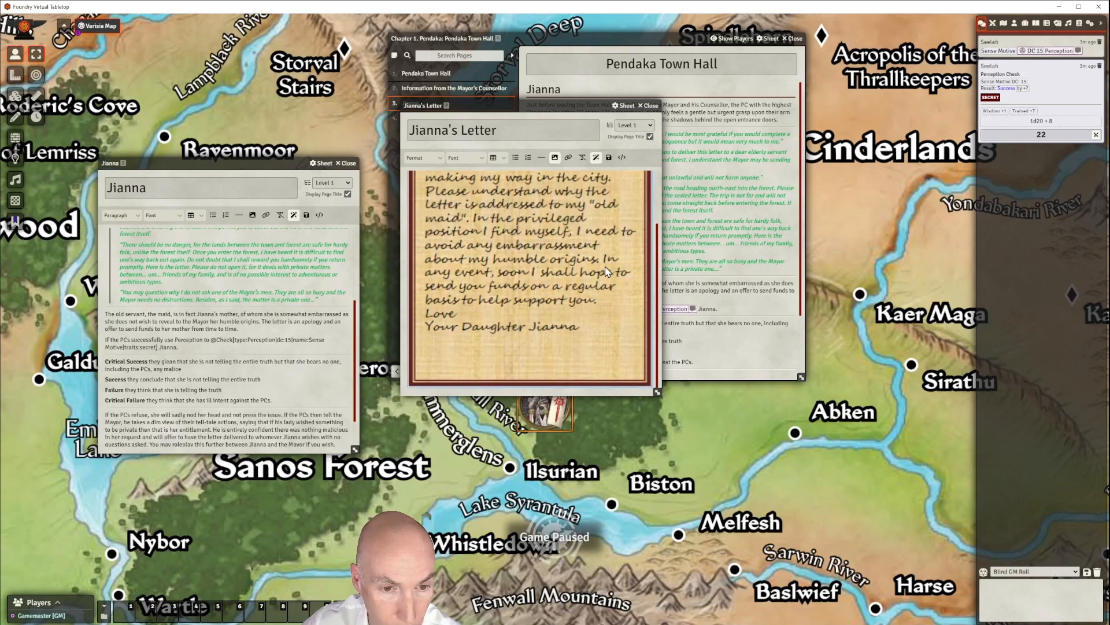
scroll(607, 271, up, 3)
scroll(564, 231, down, 2)
scroll(563, 231, up, 2)
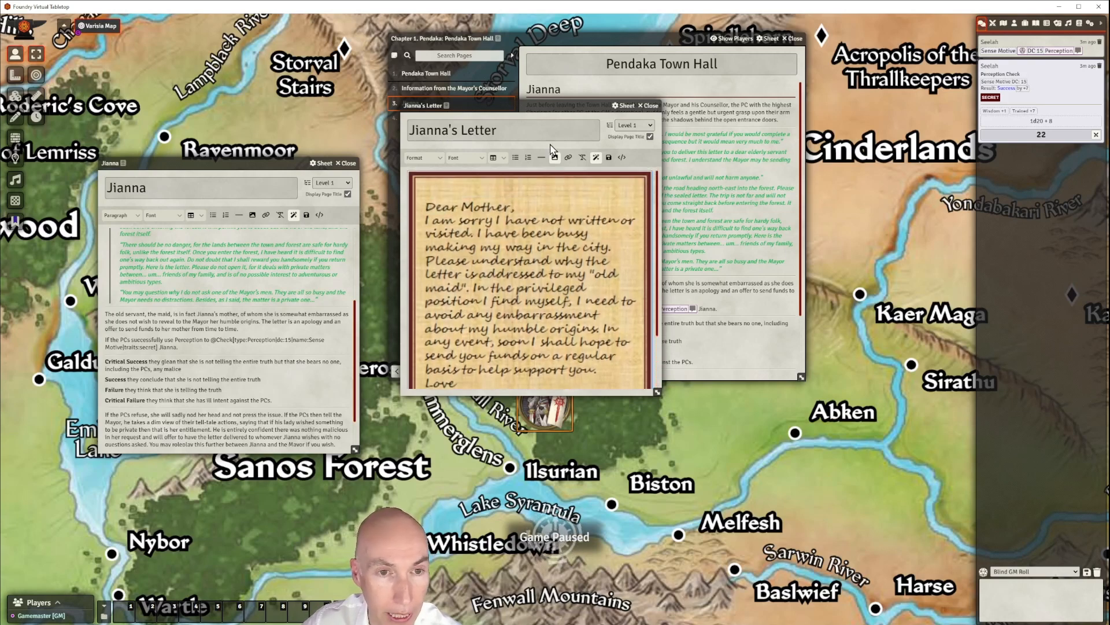
drag(567, 104, 532, 187)
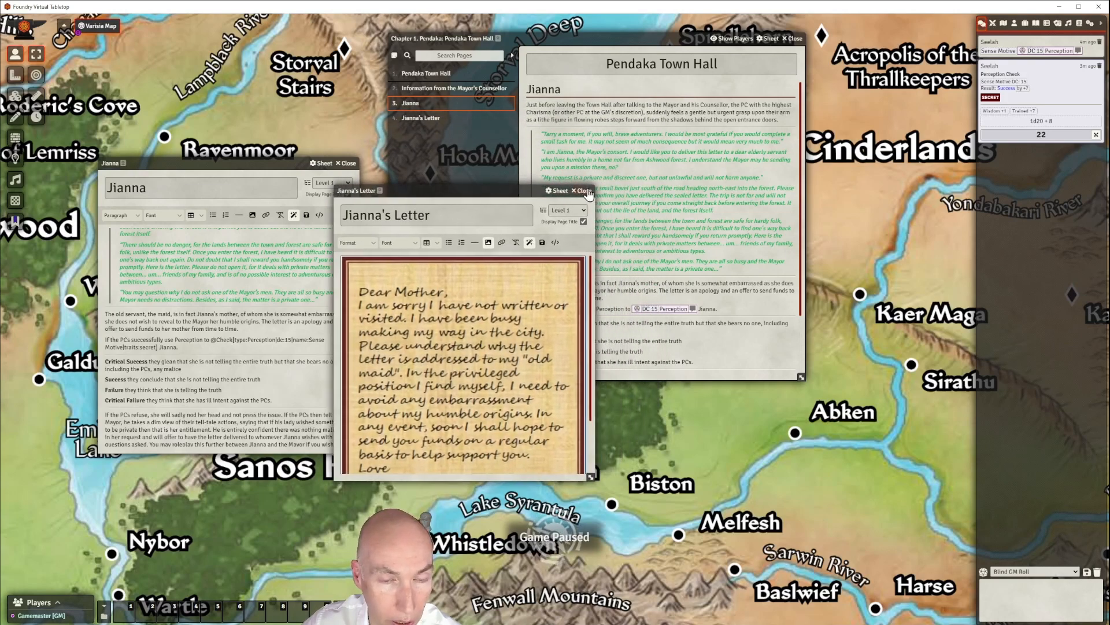
Close the Jianna's Letter editor and display that page in the Pendaka Town Hall journal
click(588, 192)
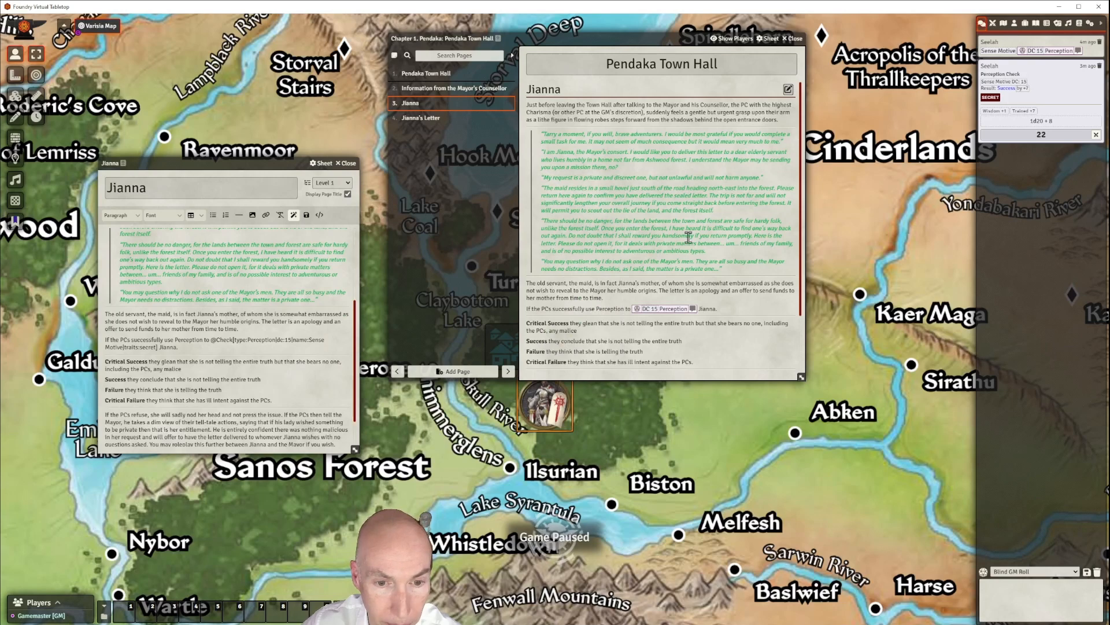
scroll(694, 240, down, 2)
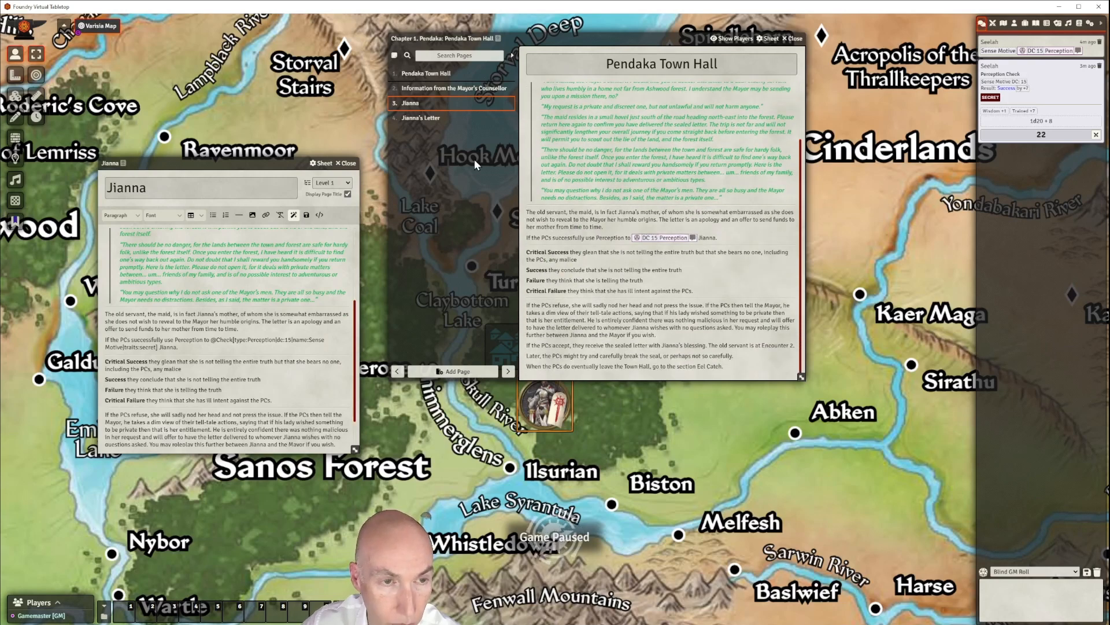
click(425, 120)
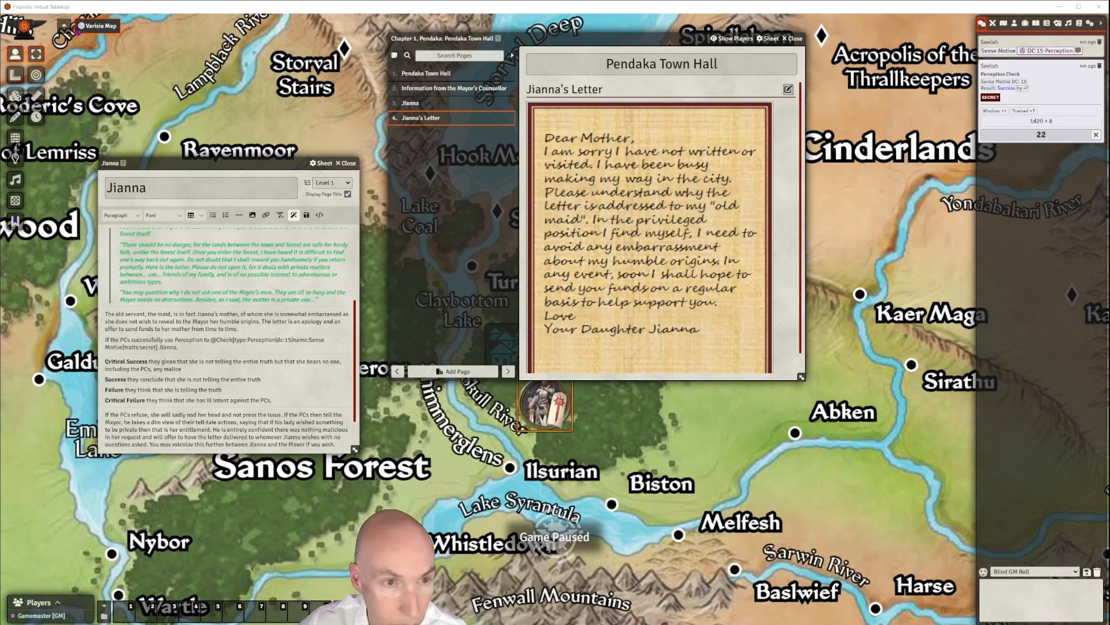
Add a text page named "Returning to Jianna" to the Pendaka Town Hall journal
click(450, 376)
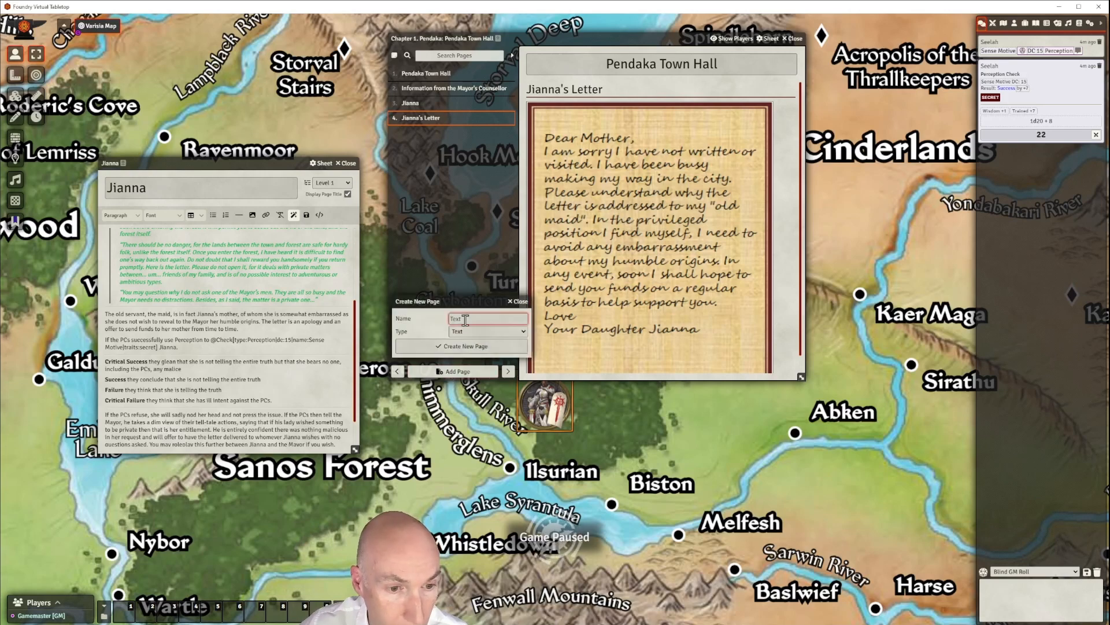
text(Returning to Jianna)
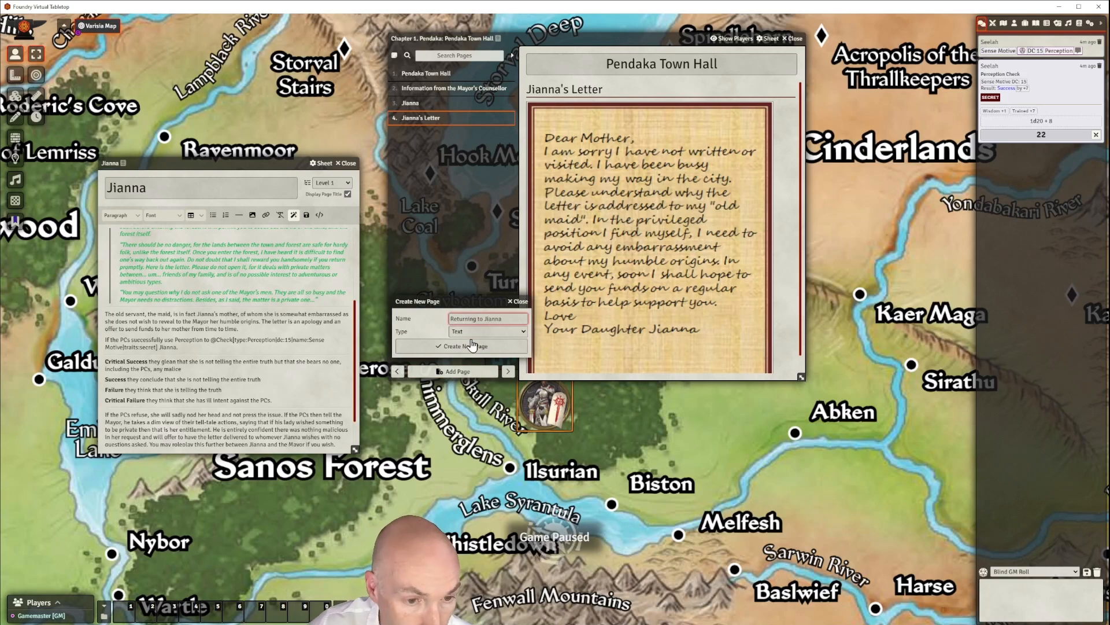
click(475, 344)
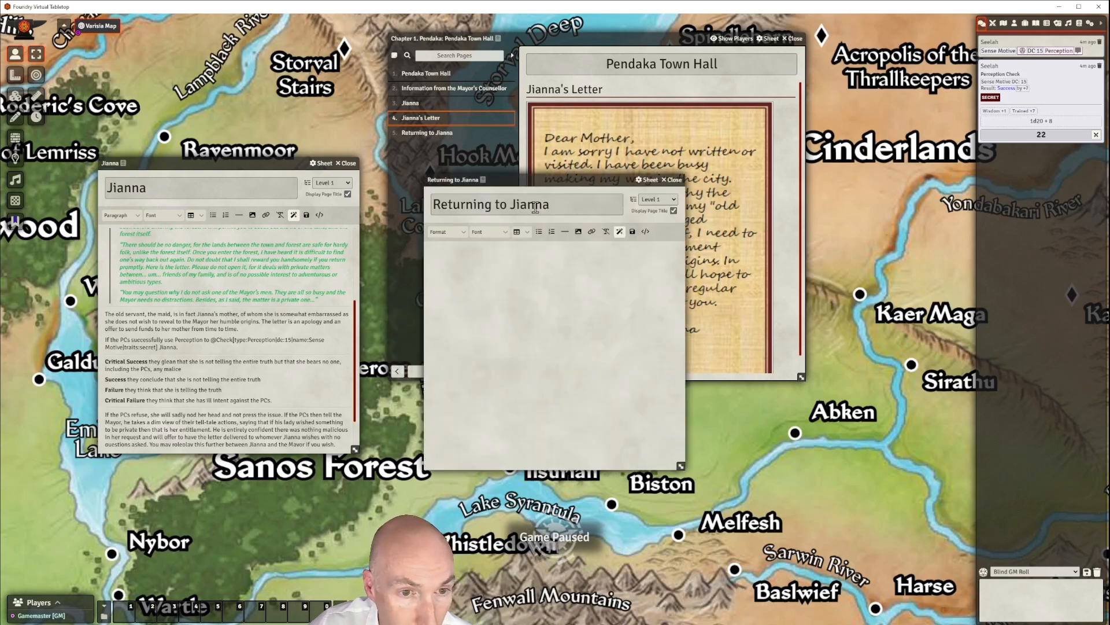
drag(547, 181, 586, 171)
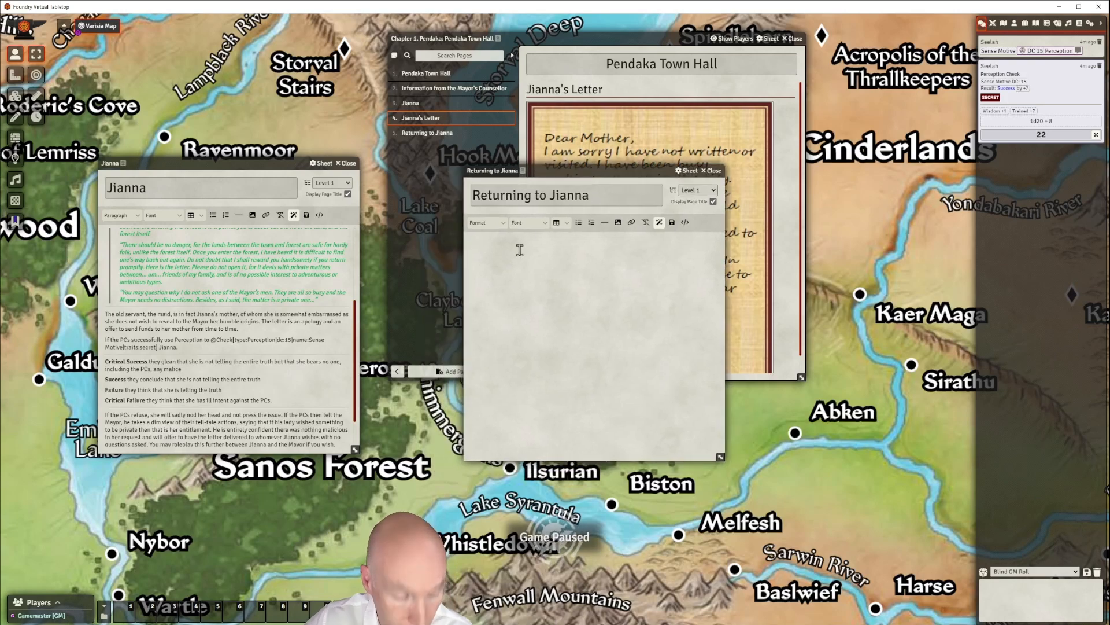
Fill the Returning to Jianna page with the prepared text on the PCs' return and format Jianna's green speech as a blockquote
text(If the PCs return to say they completed her task, Jianna nervously asks the PC if everything went smoothly. If they reply in a non-committal manner, but have clearly described the hovel and the "maid", she offers a red spinel gem as payment (50 sp). If the PCs mention that the mother wants her love not her money, and return the opened letter, Jianna bursts into tears: "Oh. Look at the smudges over the ink. My mother's tears! I'm so sorry. I've been such a bad daughter. Thank you so much for making me see the truth. I have been blinded by my selfishness and my greed. I am resolved to travel directly to visit my mother and beg her to forgive me and return to Pendaka with me. If the Mayor will not have my mother, then he will not have me either!" If the PCs know the contents of the letter, they might try and bribe Jianna instead, describing how it might come out that the Mayor's consort is the daughter of a grubby hermit in a filthy hovel. Handle this as you wish, but the Mayor will support Jianna if he learns the truth. Story XP Award 30 XP Install PF2e Award XP and use [[/award 30 Accomplishment (Moderate)]]{Moderate Accomplishment} In general, a GM may bring up the XP Award Menu by typing /award in the chat box. The Menu will also come up on ending an encounter in the Encounter Tracker.)
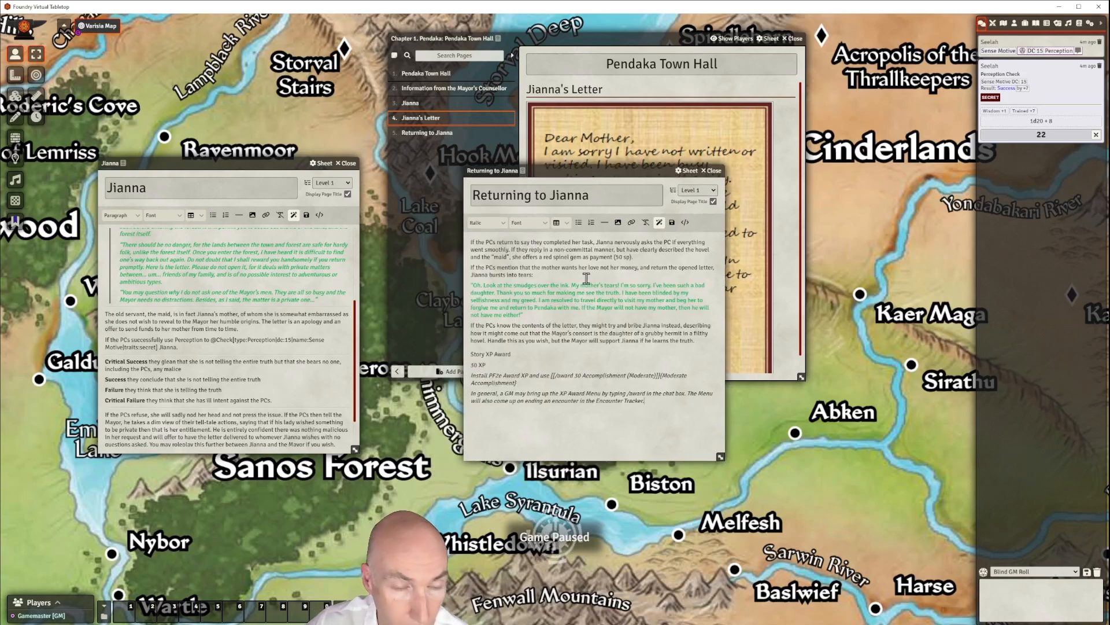
drag(525, 315, 471, 285)
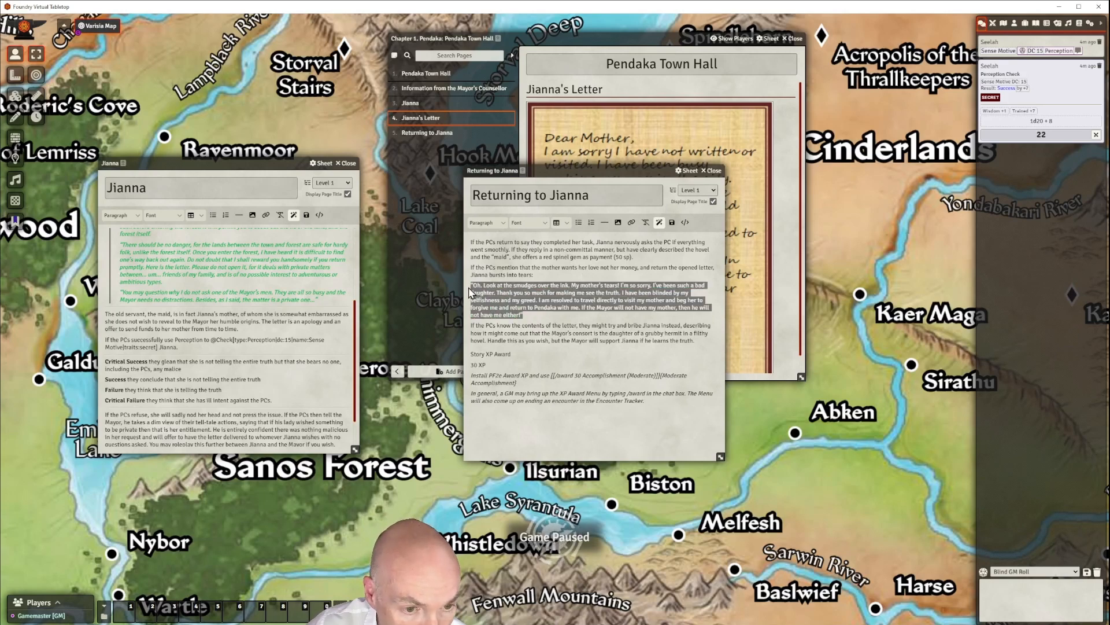
click(488, 224)
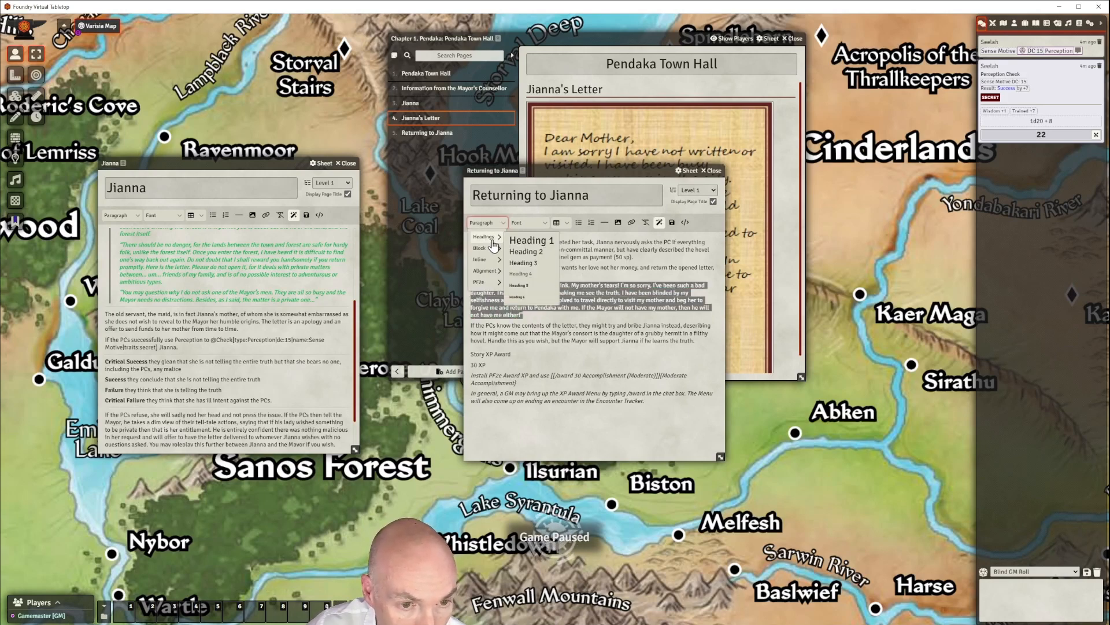
mouse_move(485, 249)
click(521, 262)
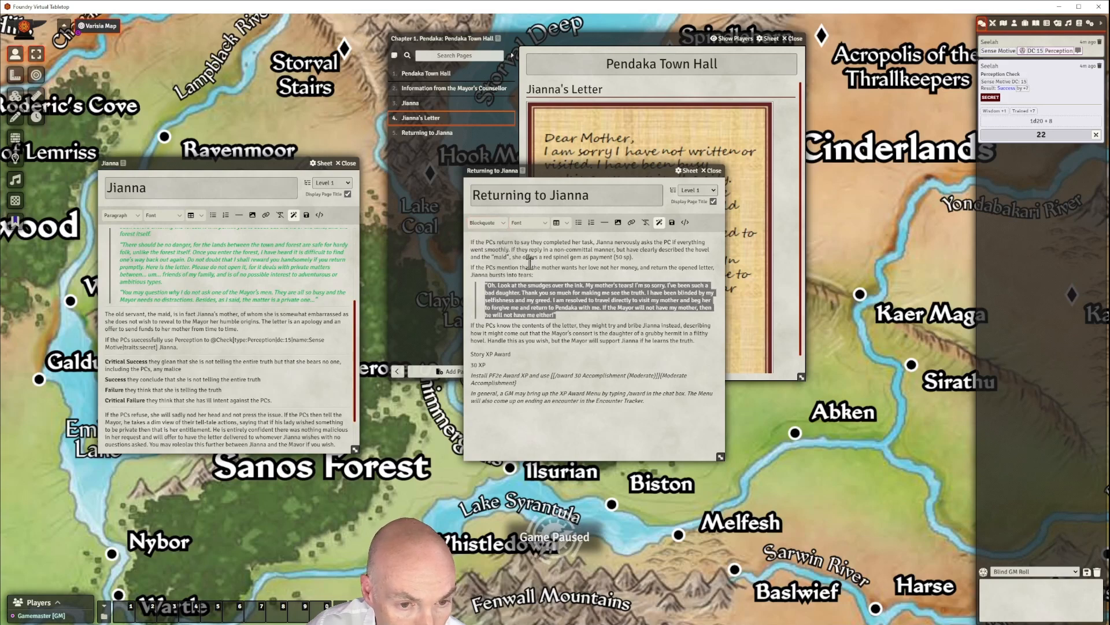
click(564, 340)
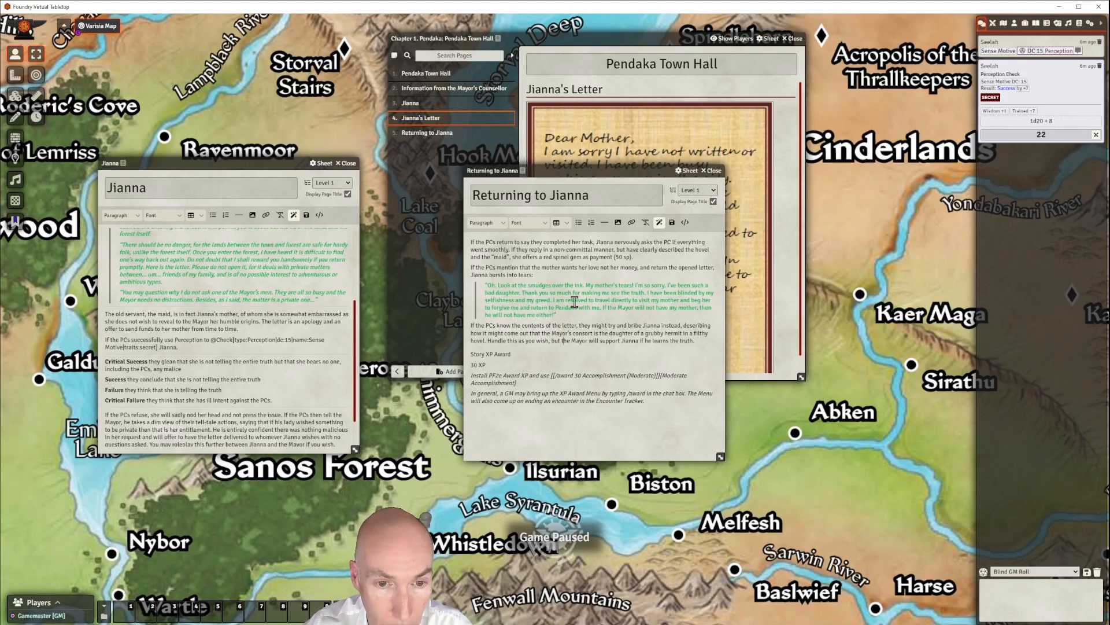
click(636, 258)
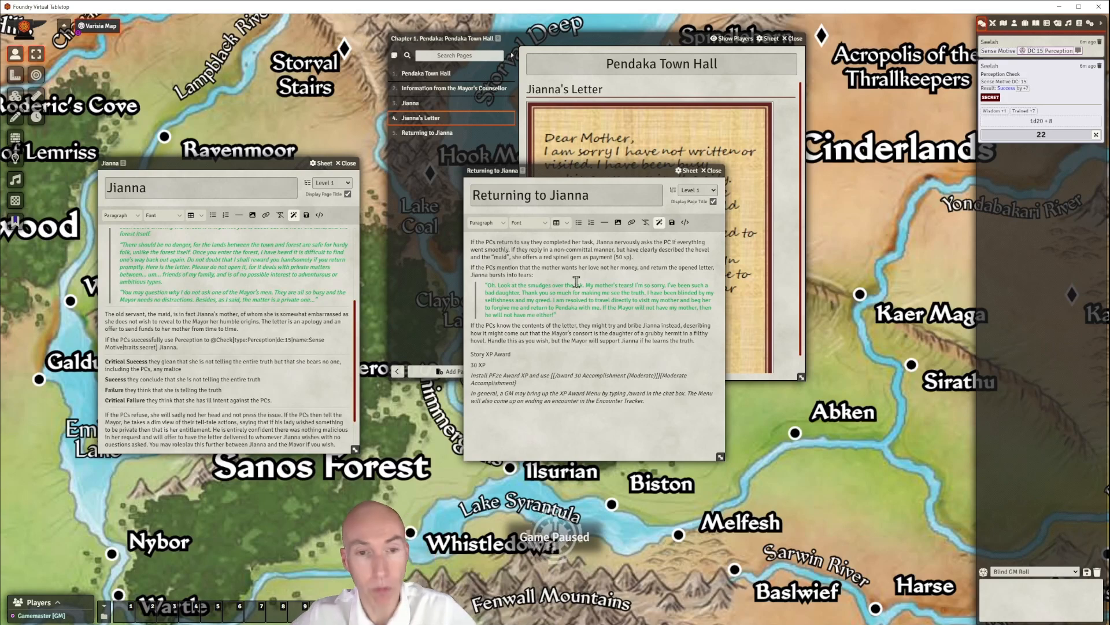
Search the compendium packs for "spinel" to find the gem that Jianna offers as payment
drag(639, 169, 598, 160)
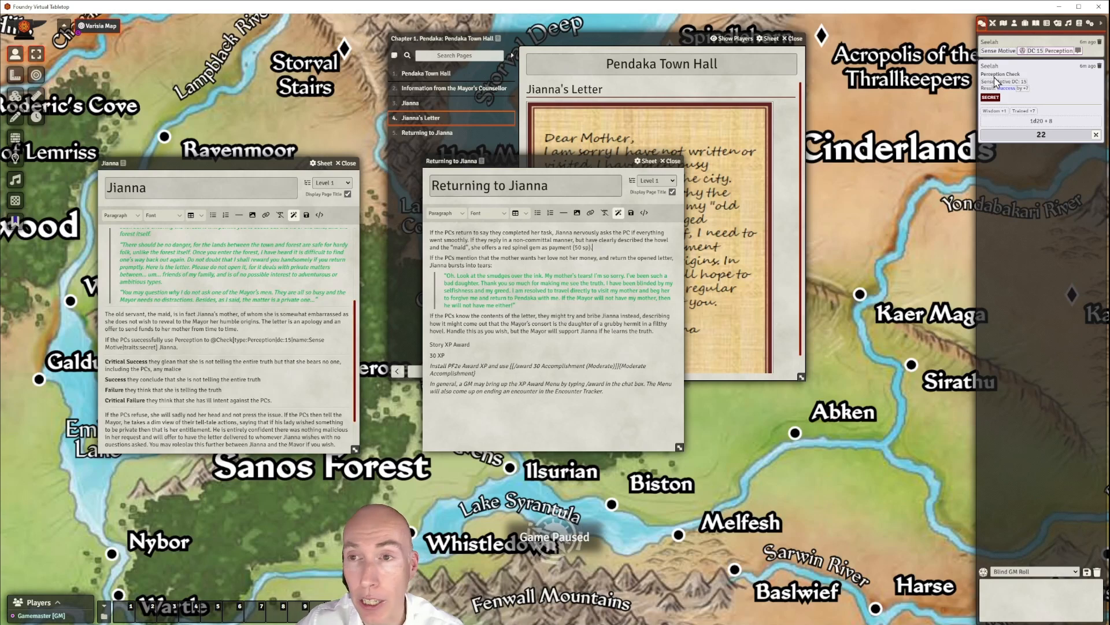
click(1079, 23)
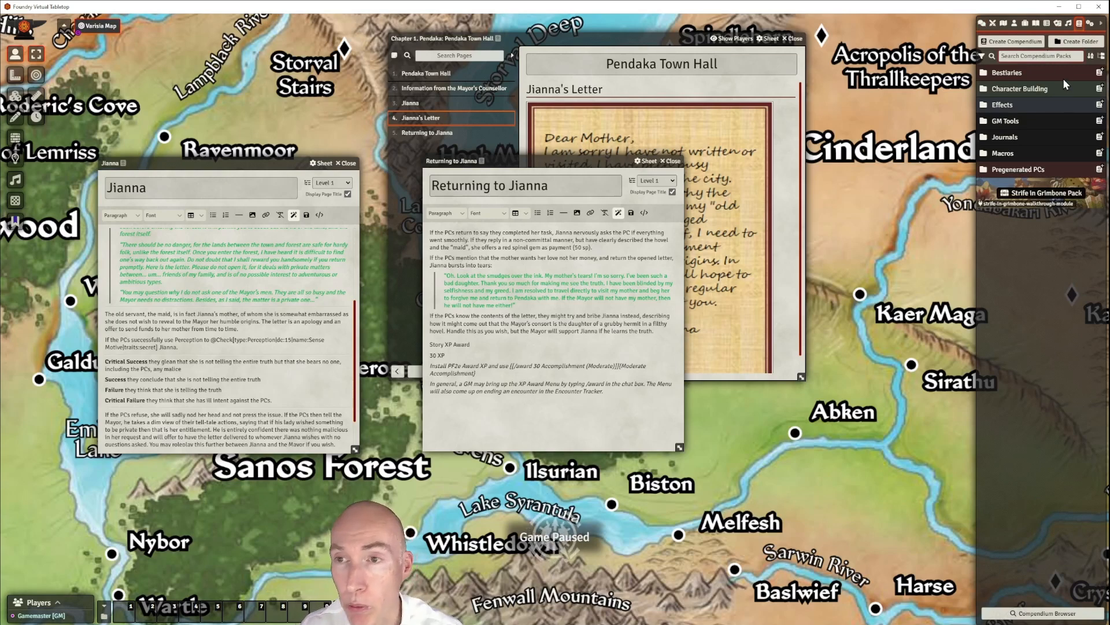
text(sp)
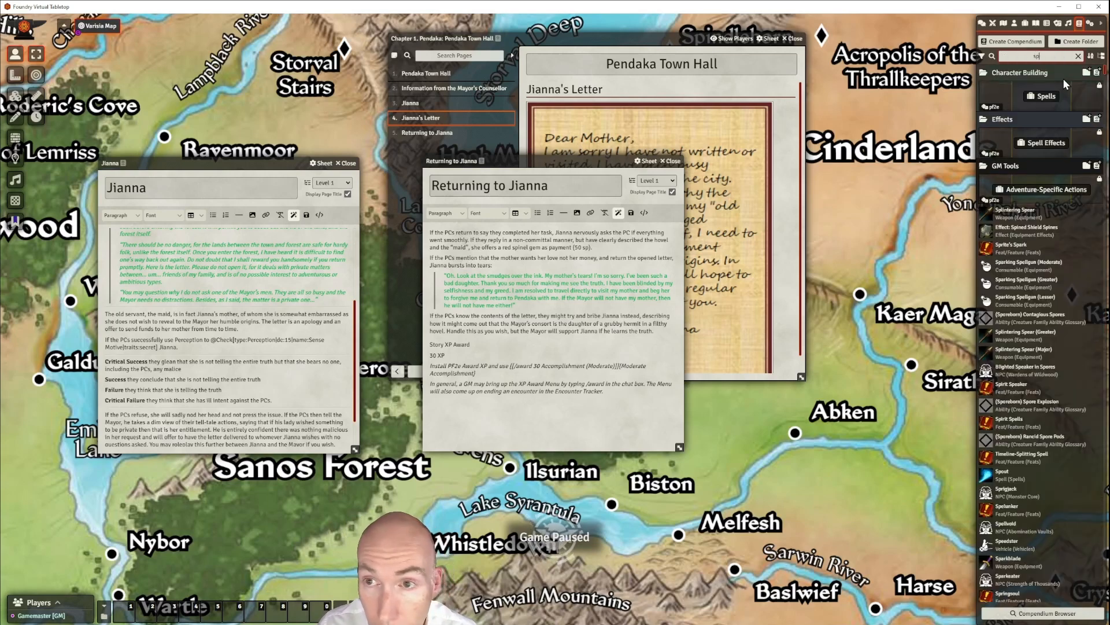
text(inel gem)
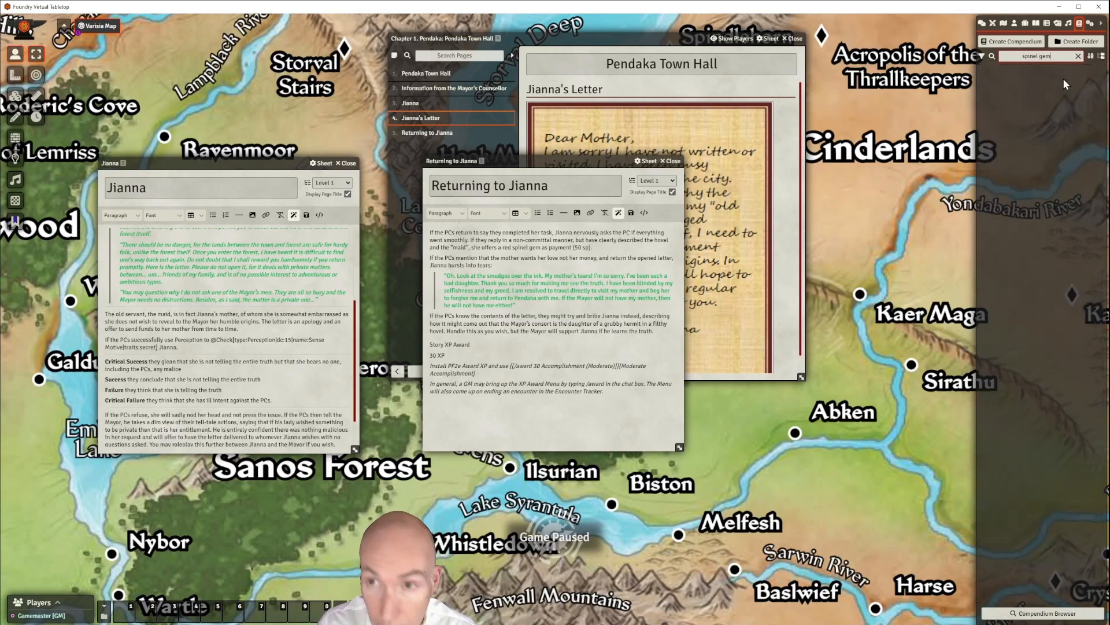
key(BackSpace)
key(BackSpace)
key(BackSpace)
key(BackSpace)
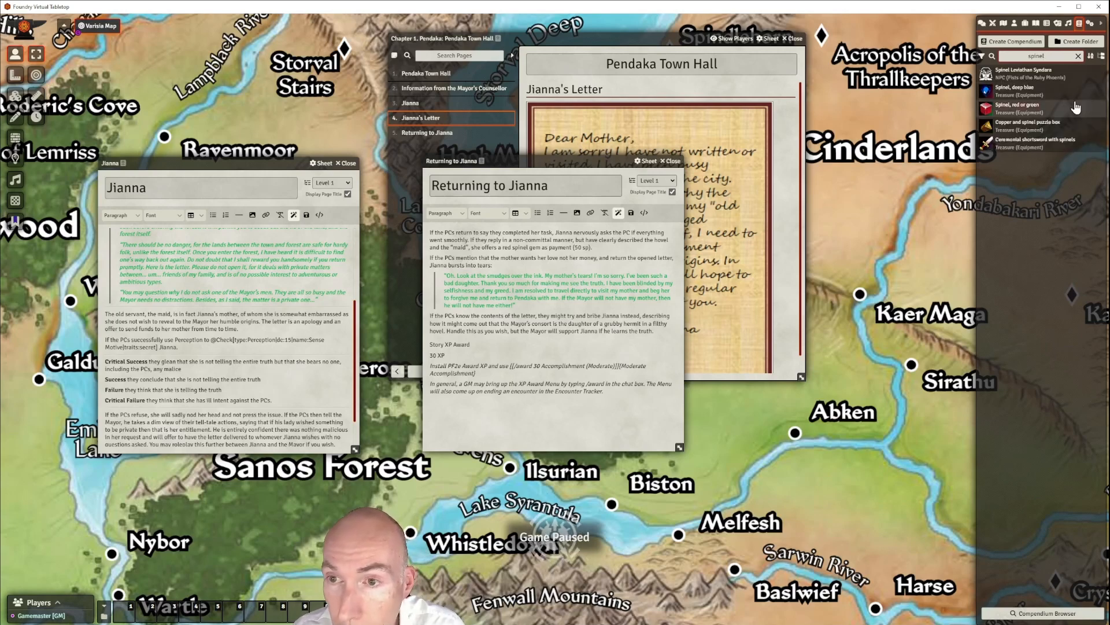
Open the "Spinel, red or green" treasure from the compendium and import it into the world
click(1016, 109)
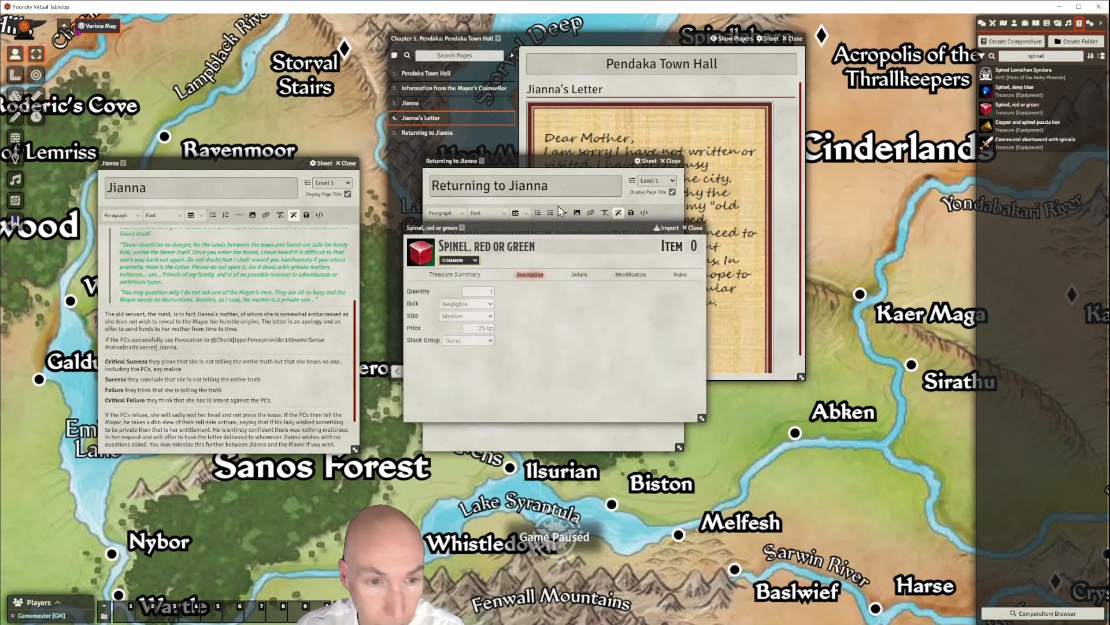
drag(576, 229, 792, 174)
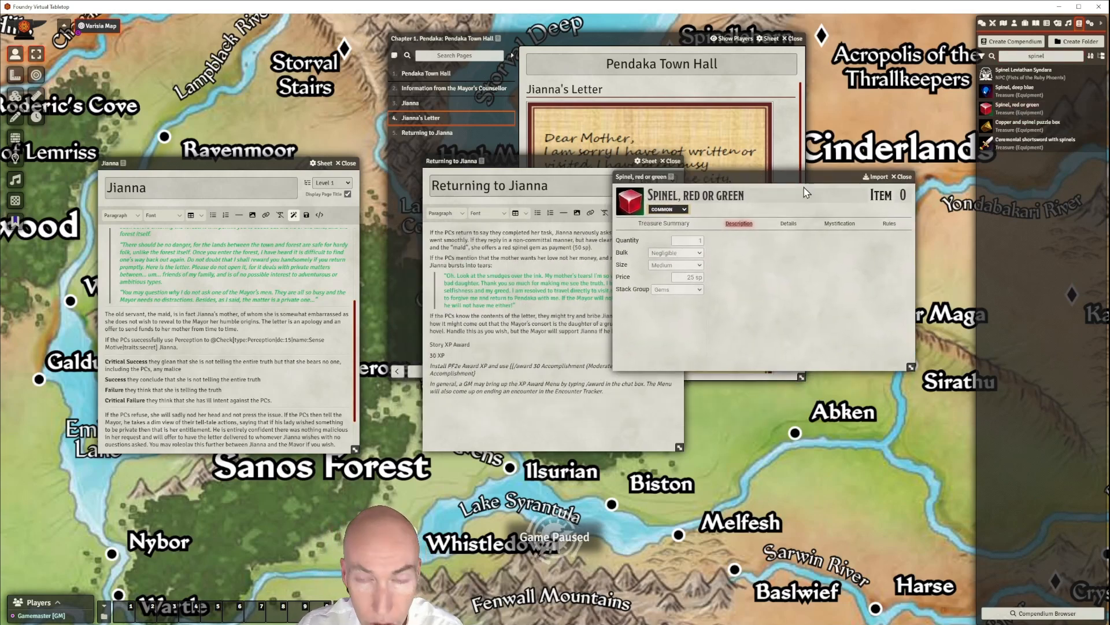
drag(786, 176, 786, 177)
click(884, 183)
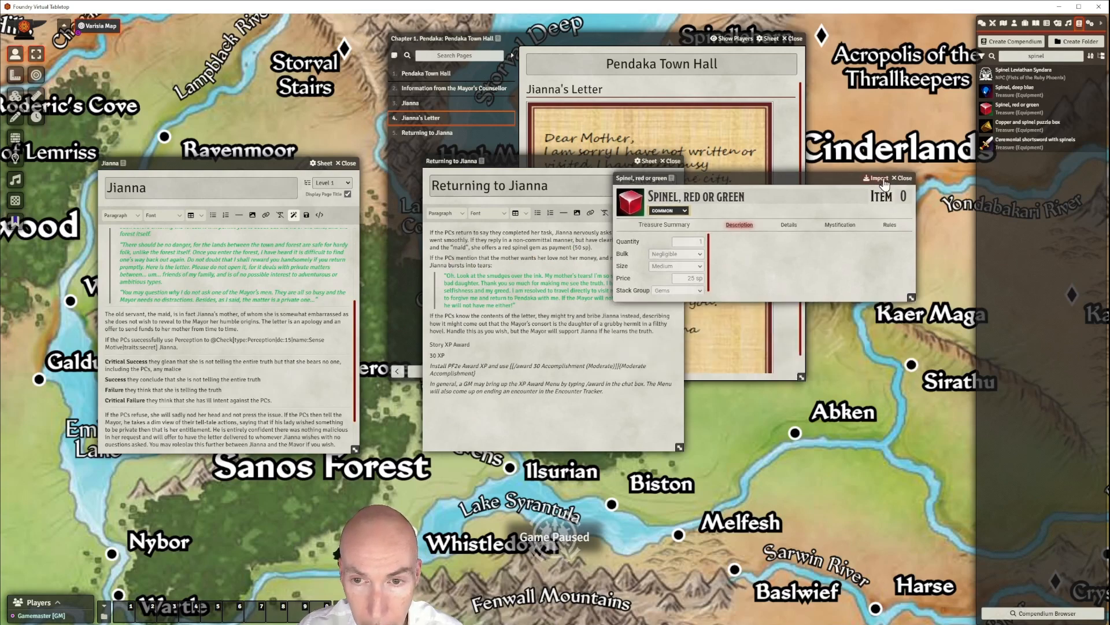
Create an item folder named "Strife in Grimbone" in the world's items and move the imported spinel into it
click(1078, 23)
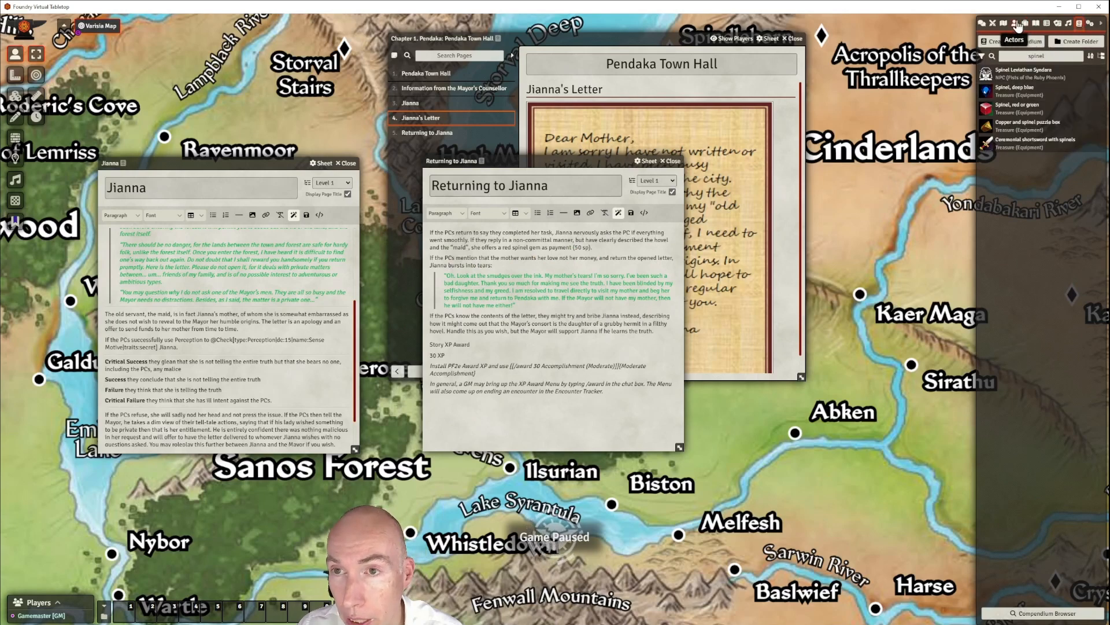
click(1025, 24)
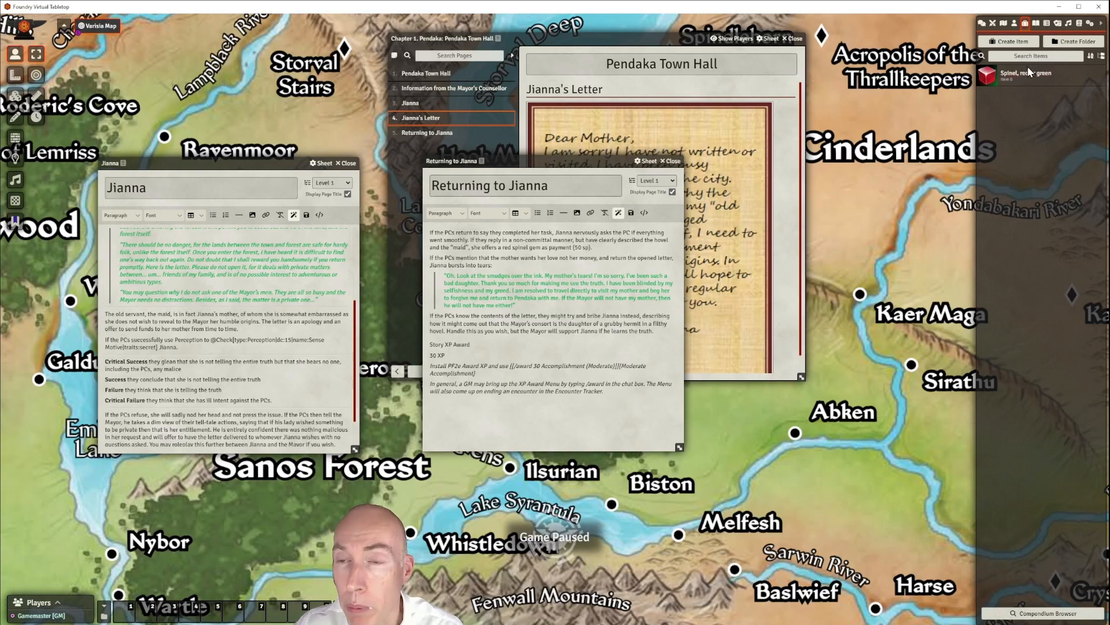
click(1070, 47)
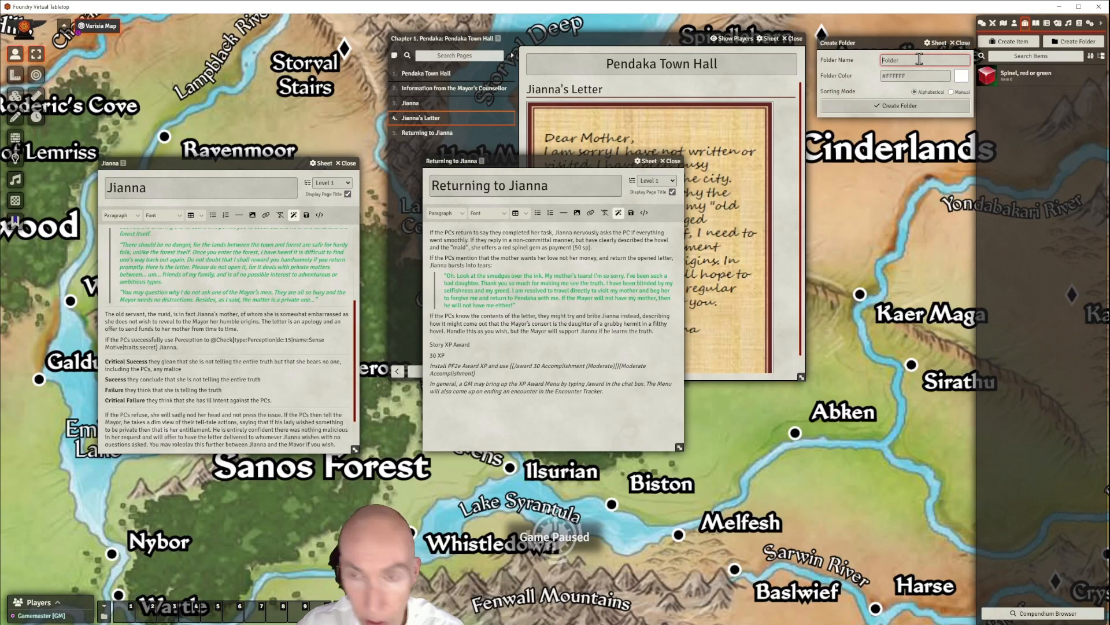
text(Strife In Grimbone)
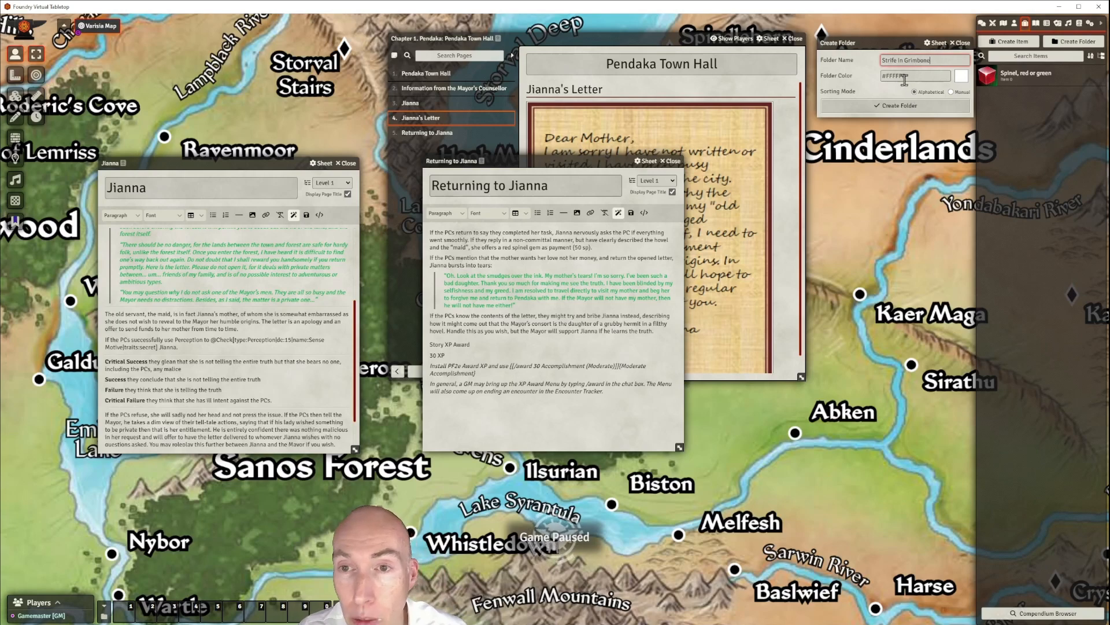
click(925, 107)
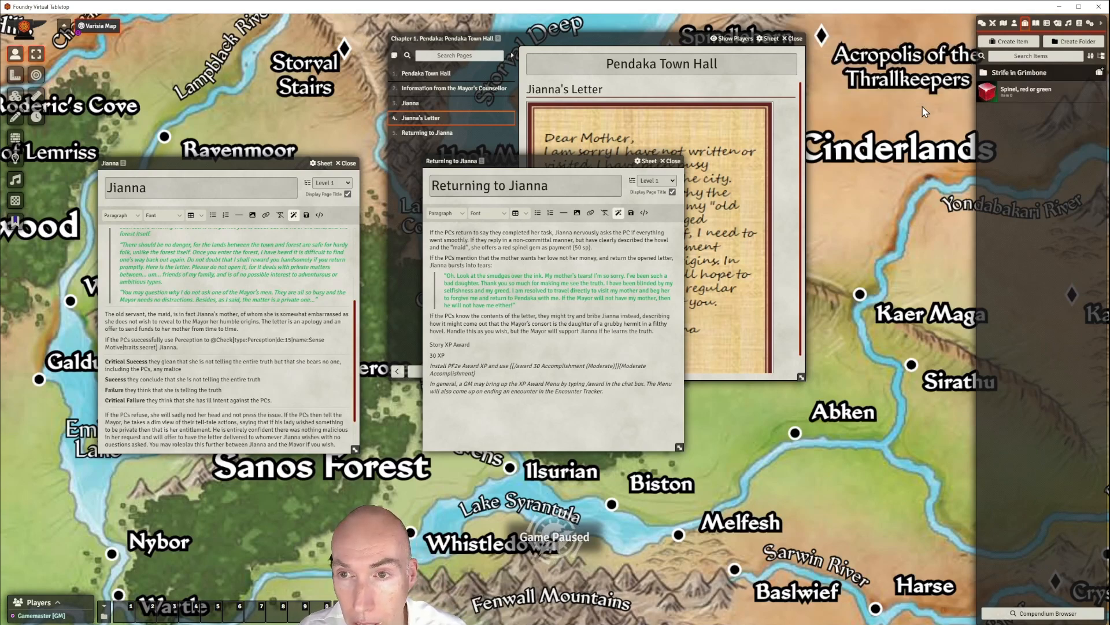
drag(992, 91, 1023, 71)
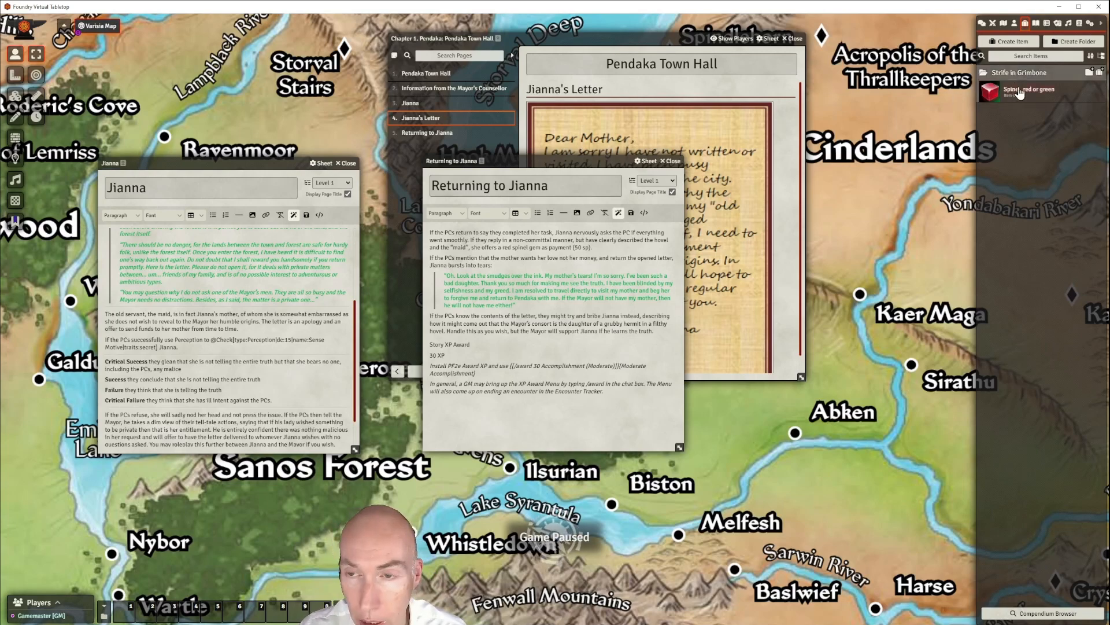
Open the imported "Spinel, red or green" item and set its price to 50 sp
click(1019, 94)
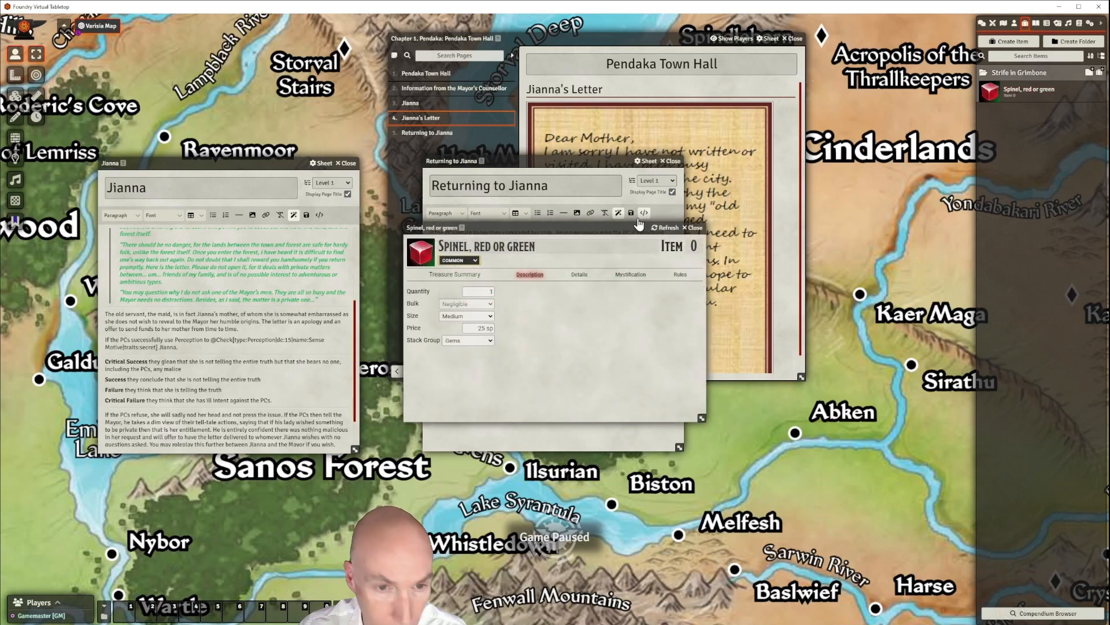
drag(669, 225, 969, 147)
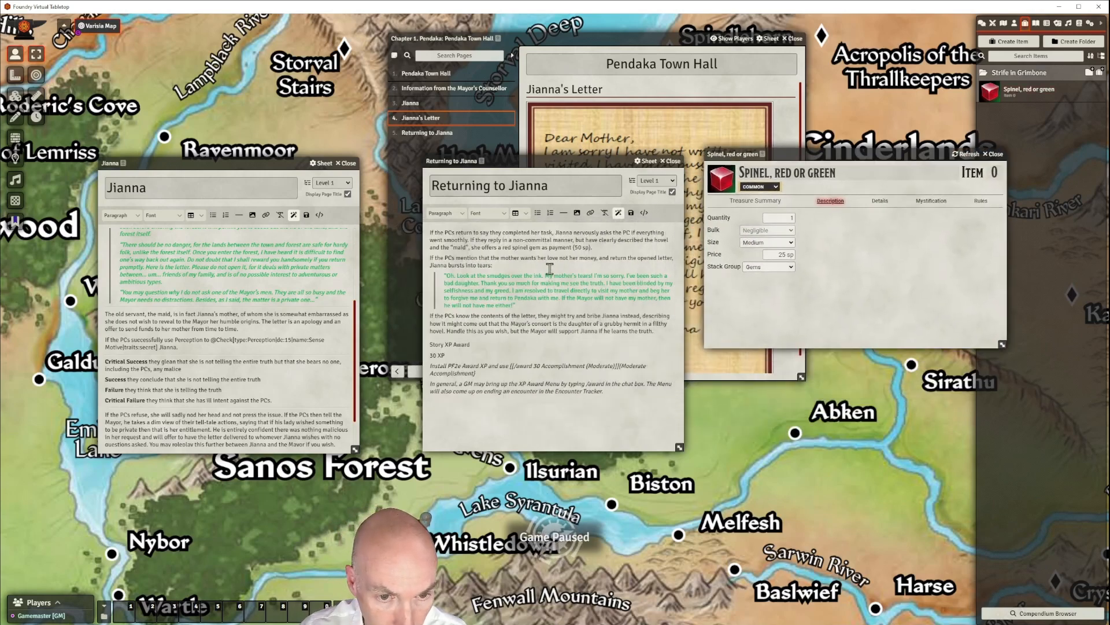
click(787, 253)
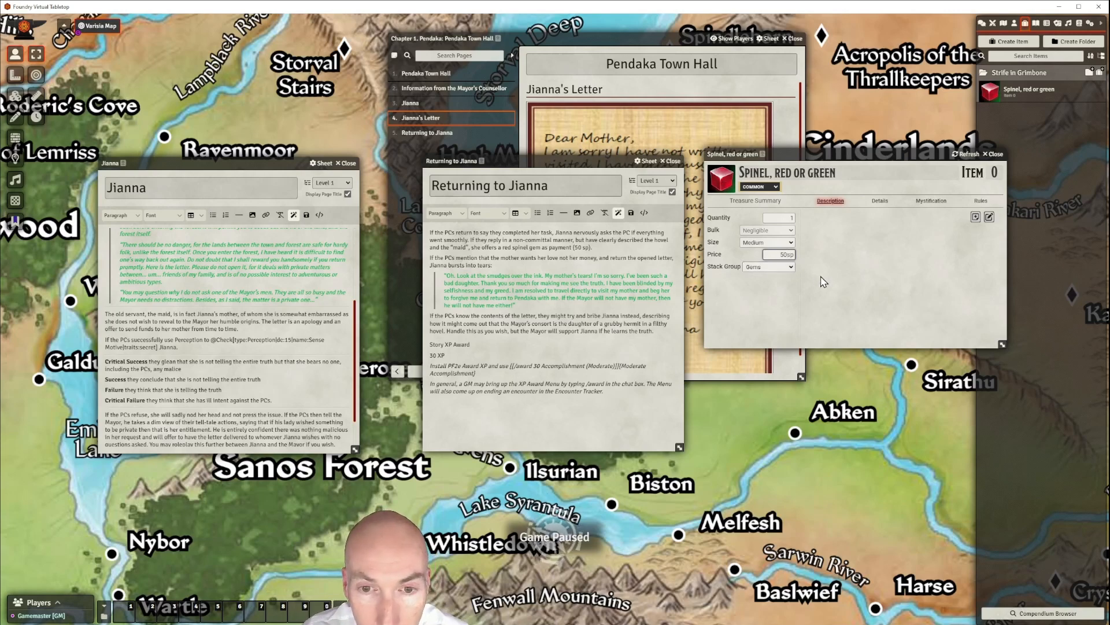
Close the spinel item sheet and insert a horizontal line below the 50 sp payment paragraph, followed by an empty paragraph
click(879, 201)
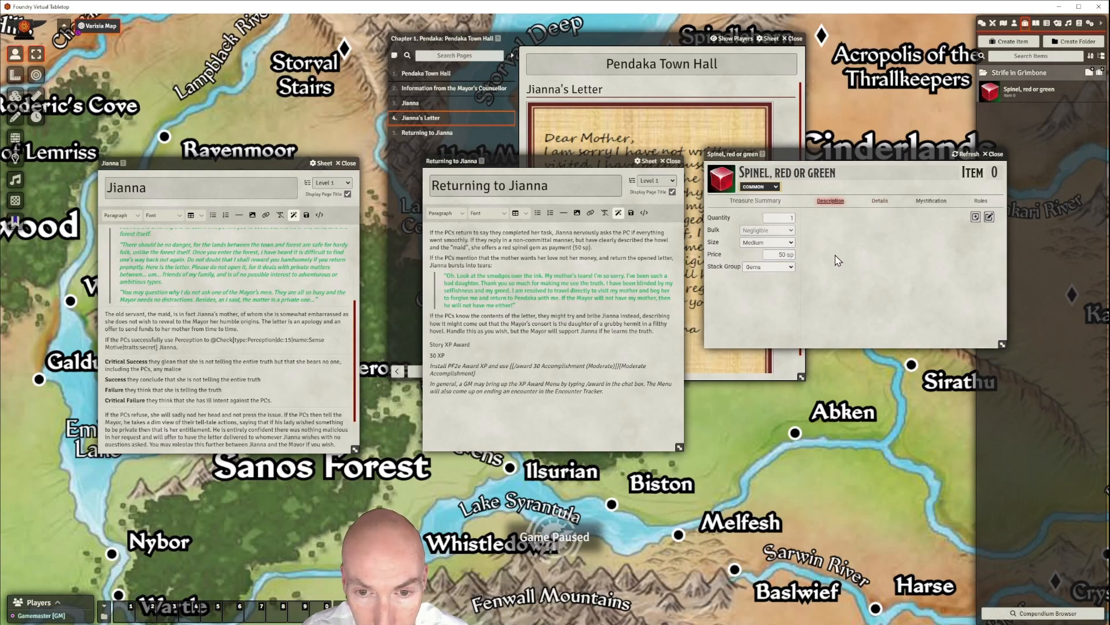
click(995, 154)
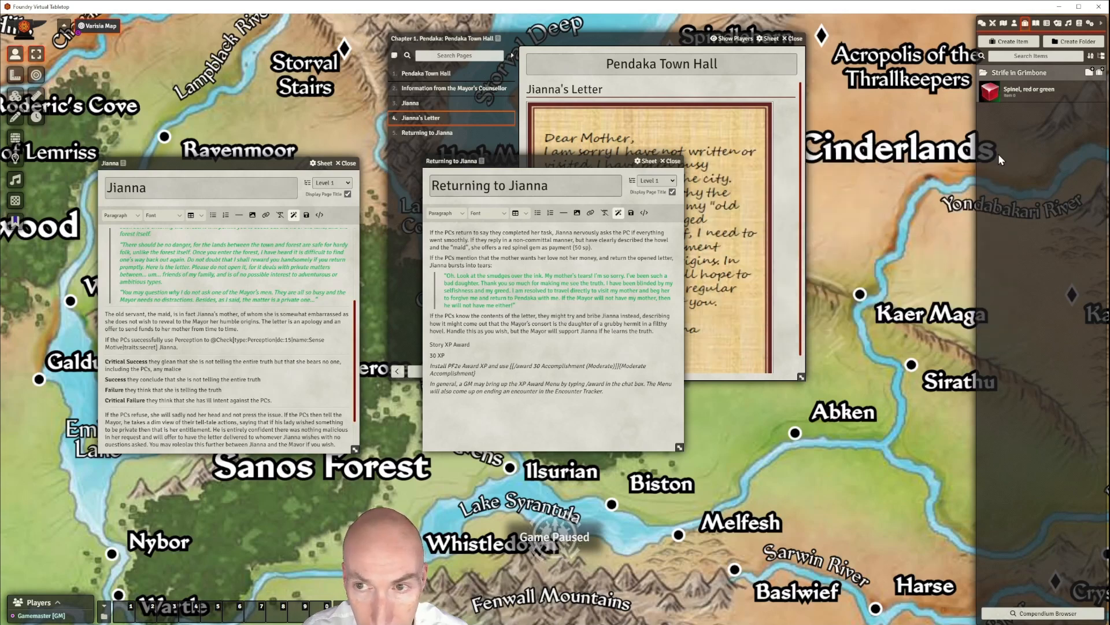
click(597, 248)
key(Return)
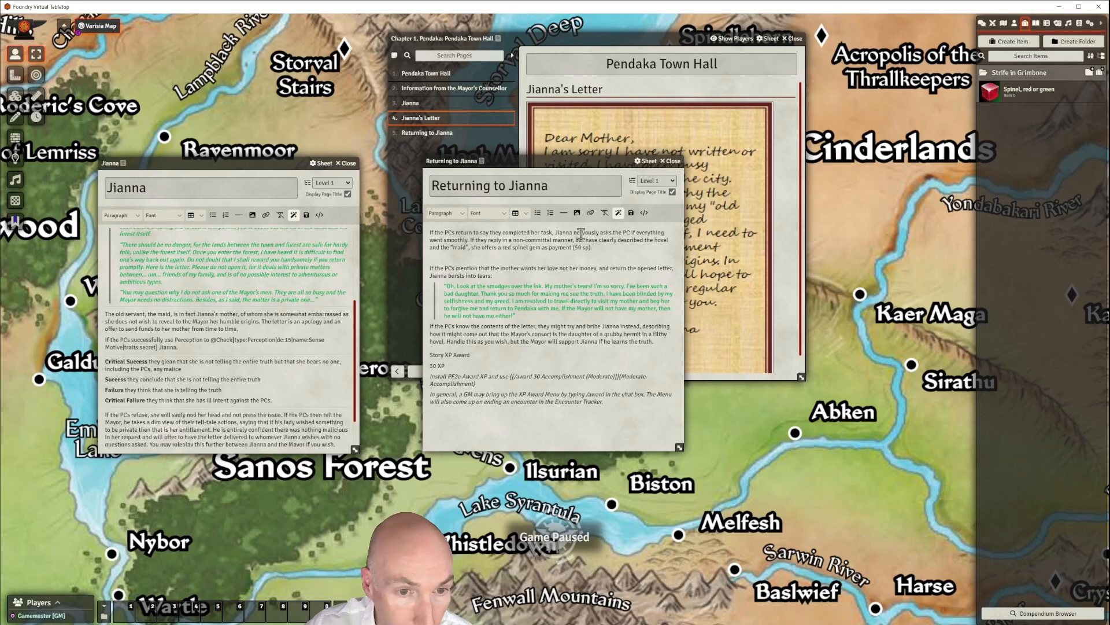
click(564, 213)
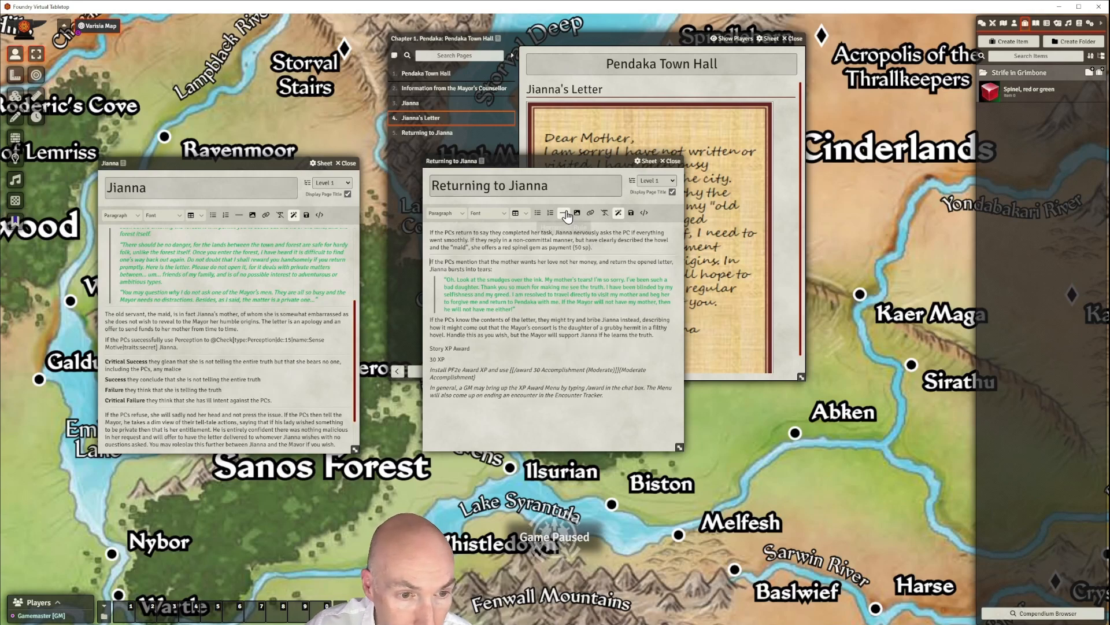
click(668, 255)
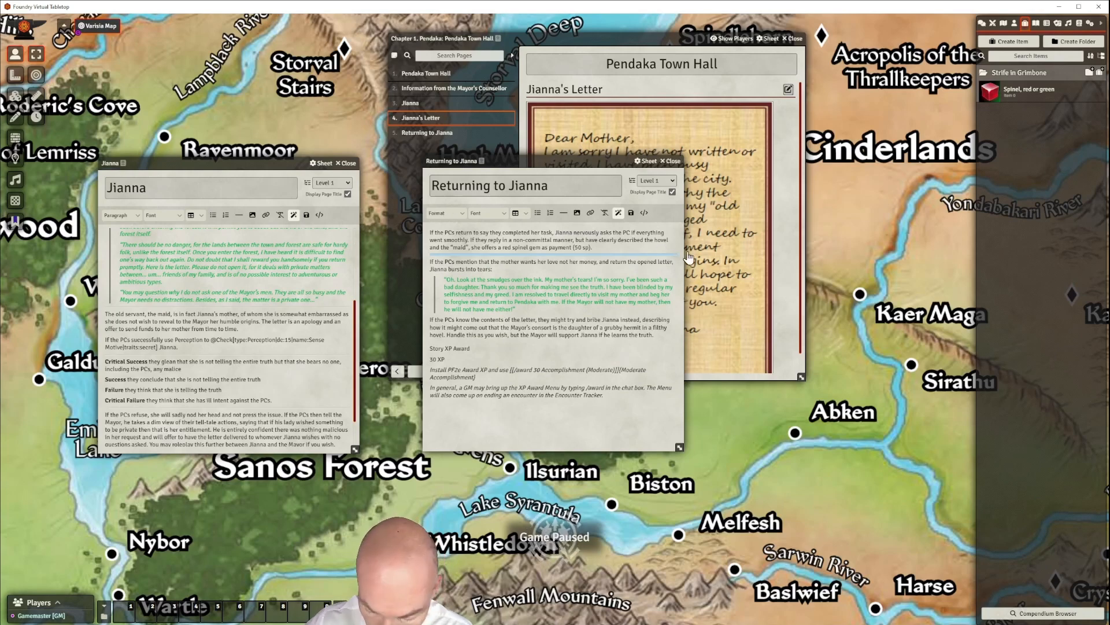
key(Return)
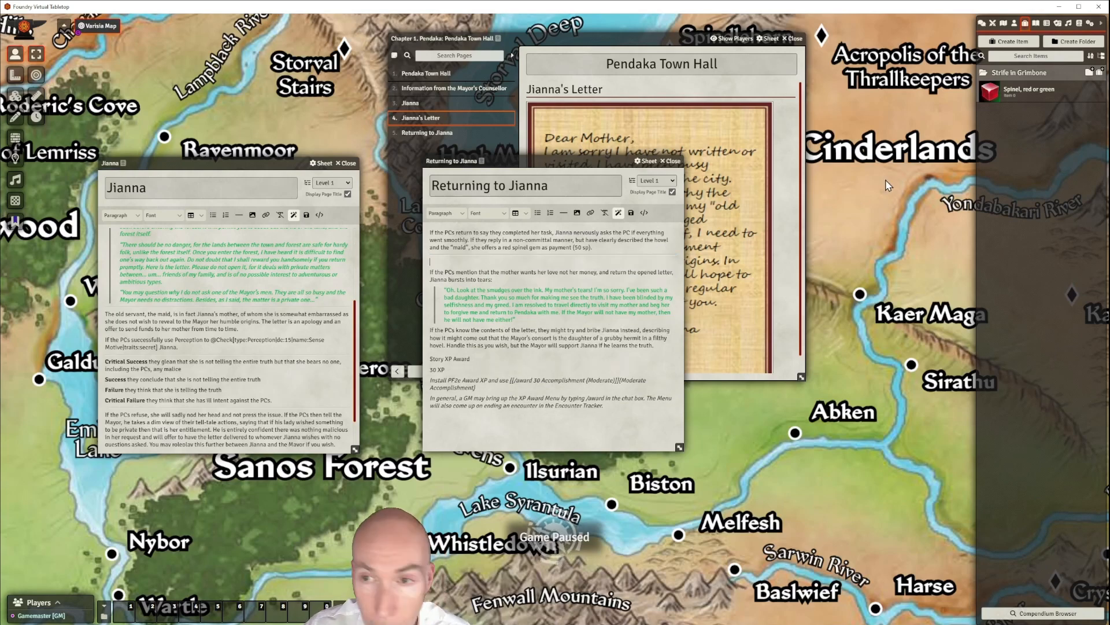
Insert a link to the "Spinel, red or green" world item in the empty paragraph, add a horizontal line beneath it, and save the page
drag(994, 92, 442, 264)
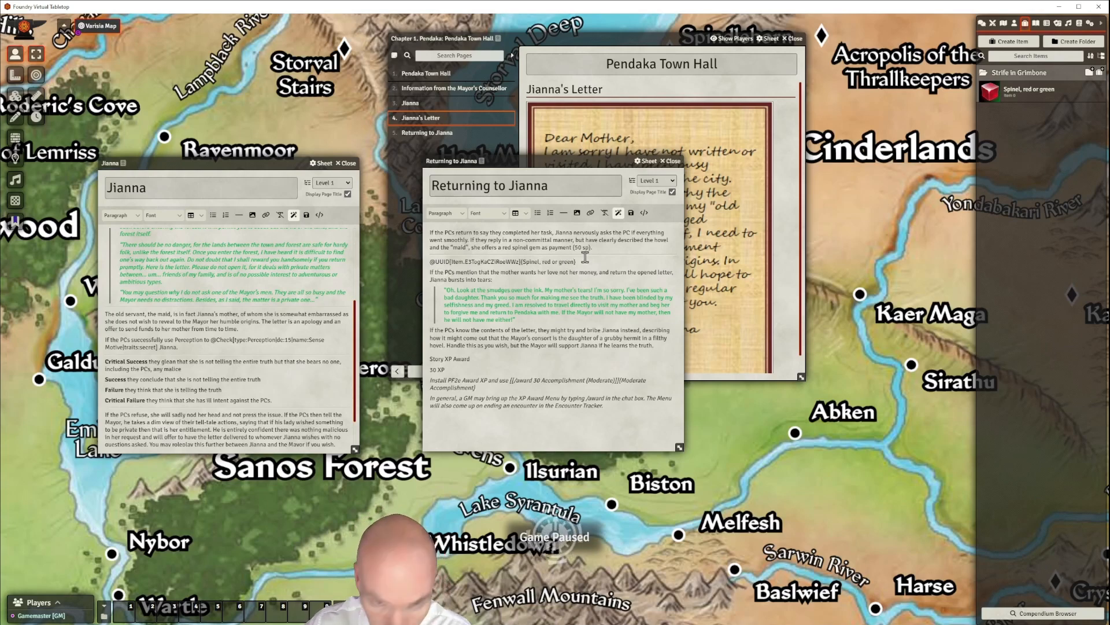
key(Return)
key(Delete)
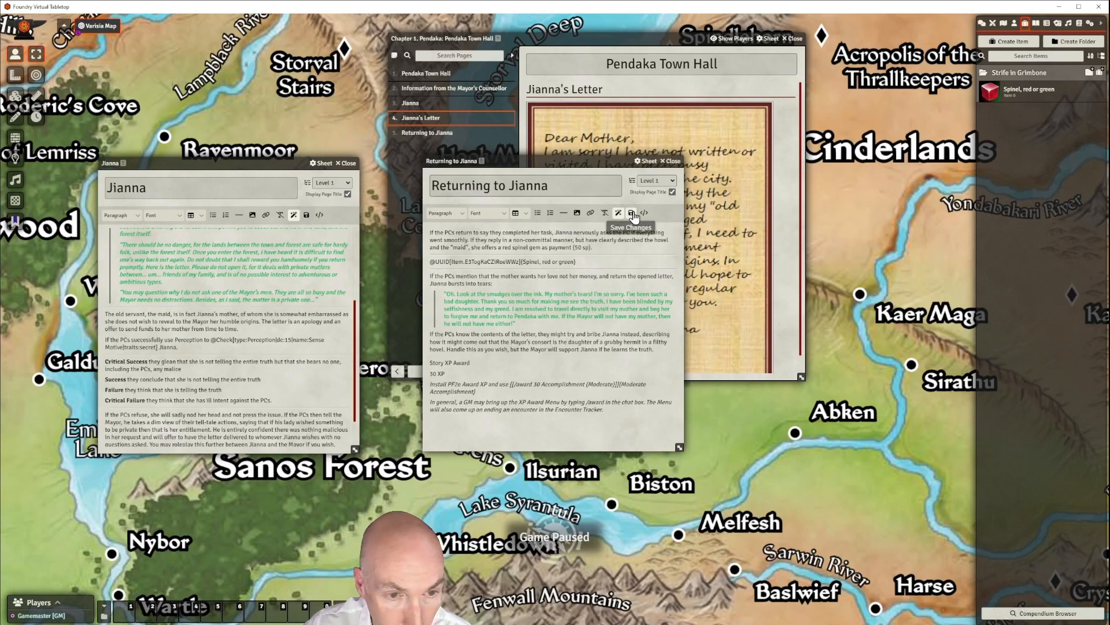
Close the Jianna page editor and display the Returning to Jianna page in the Pendaka Town Hall journal
drag(583, 161, 670, 167)
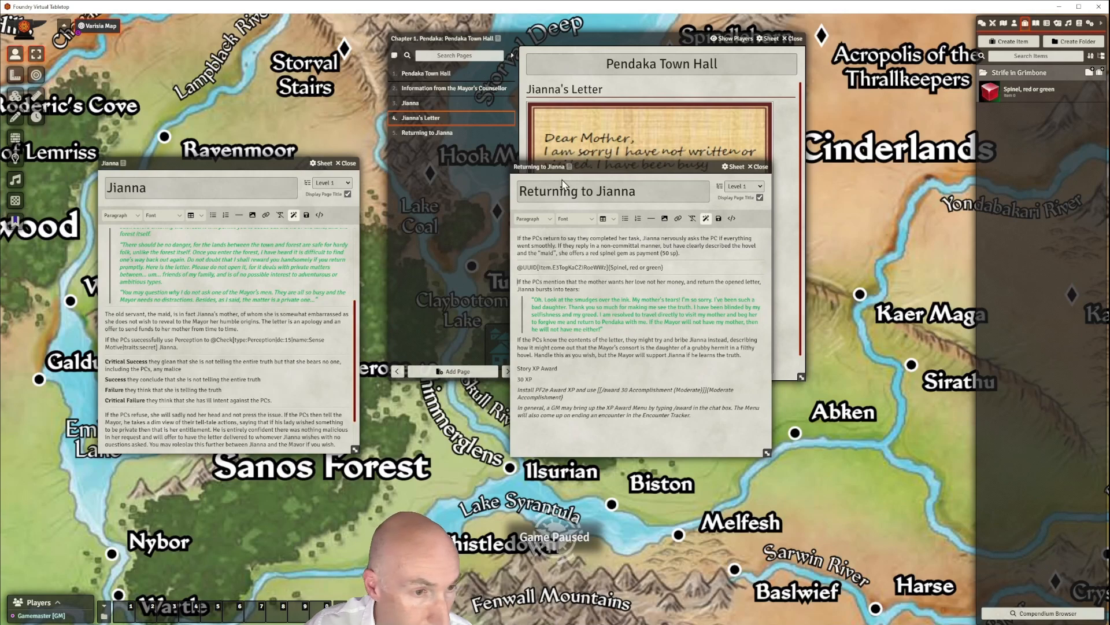
drag(244, 163, 344, 139)
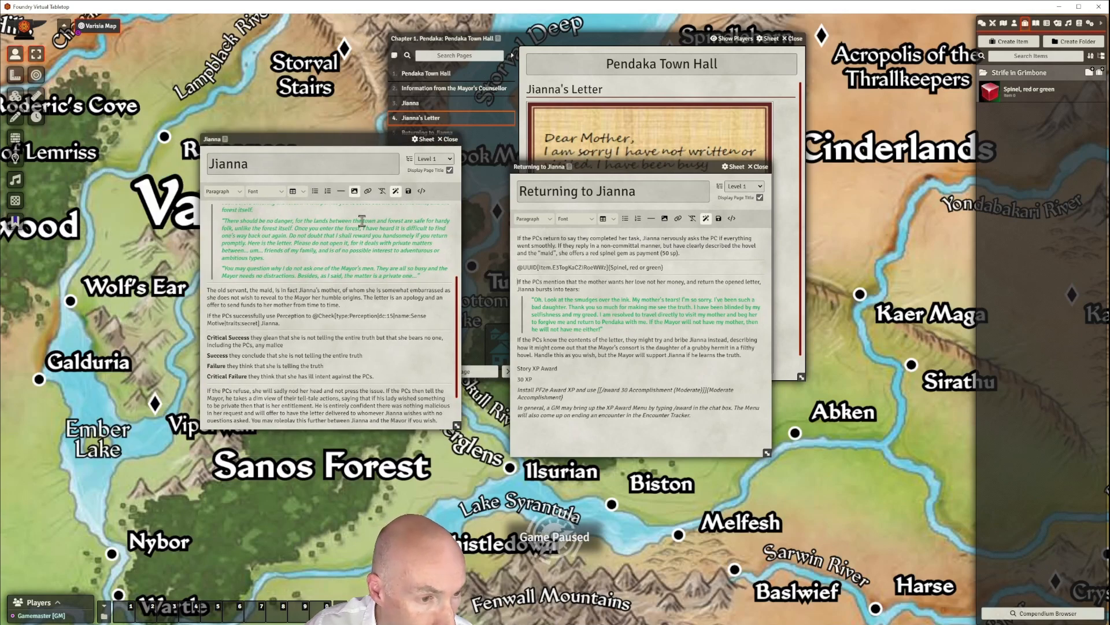
scroll(366, 256, up, 5)
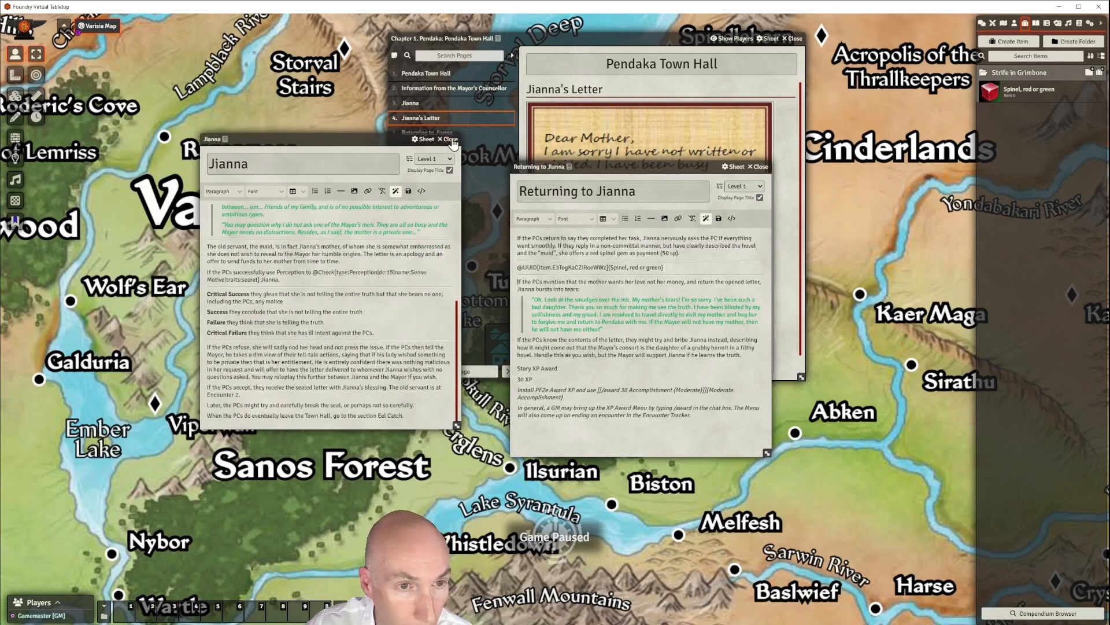
click(451, 138)
drag(597, 168, 312, 146)
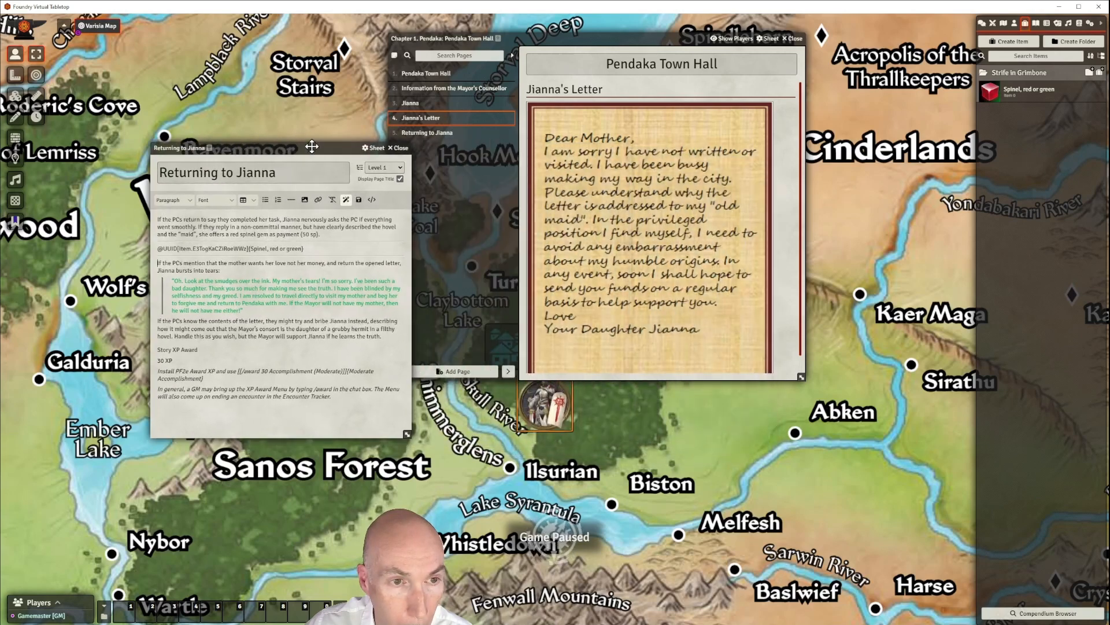
click(444, 134)
drag(561, 139, 533, 141)
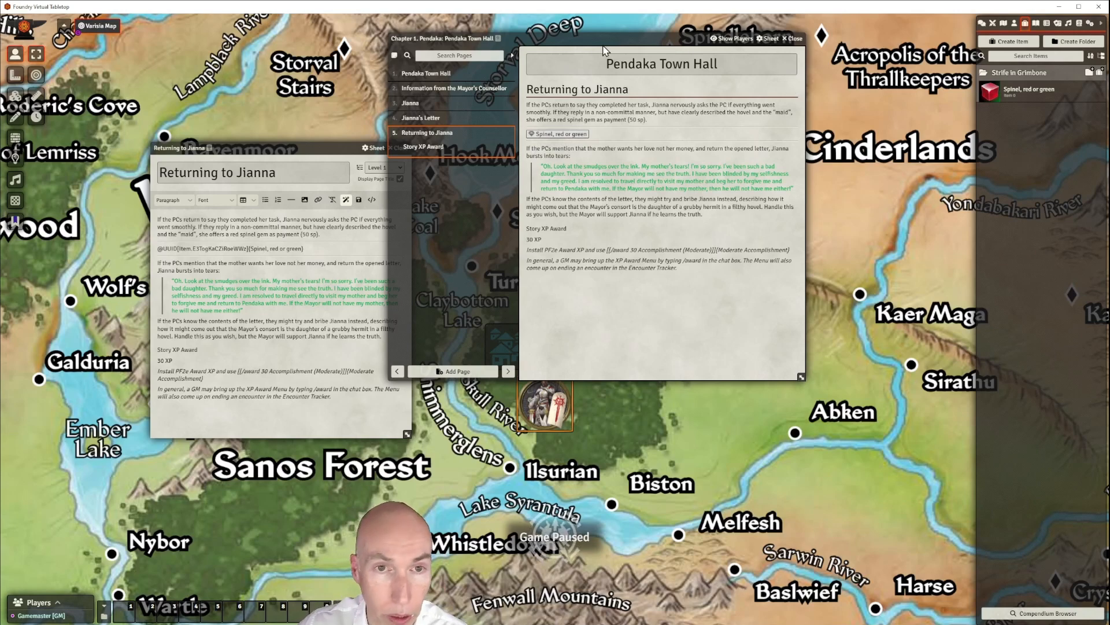
drag(542, 42, 230, 49)
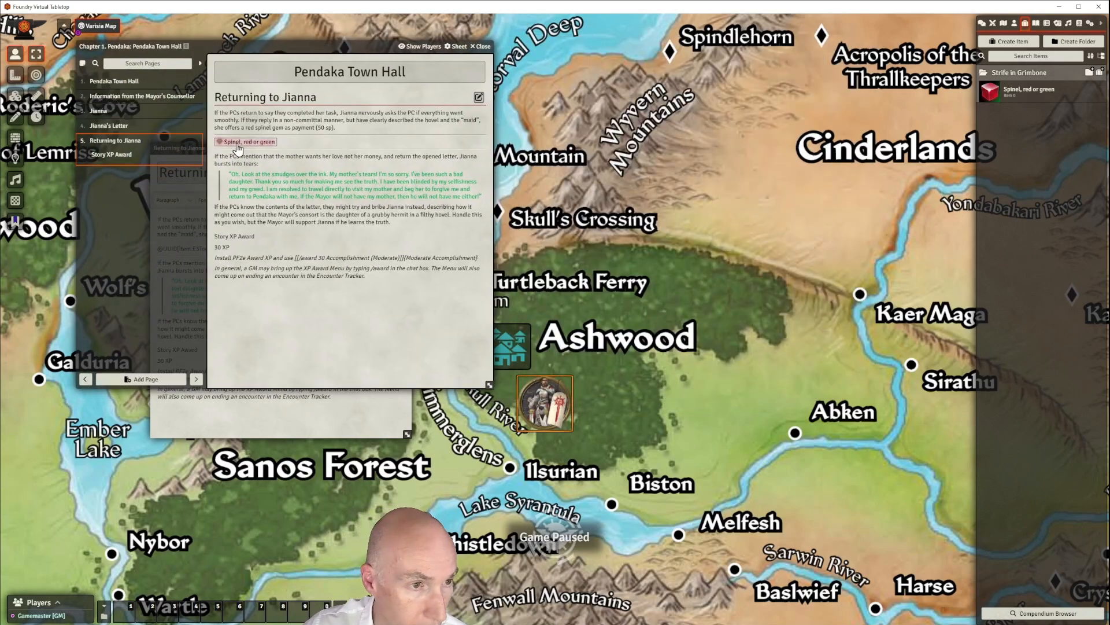
Give the journal's linked spinel to the Seelah token and examine her inventory's treasure
drag(237, 148, 549, 410)
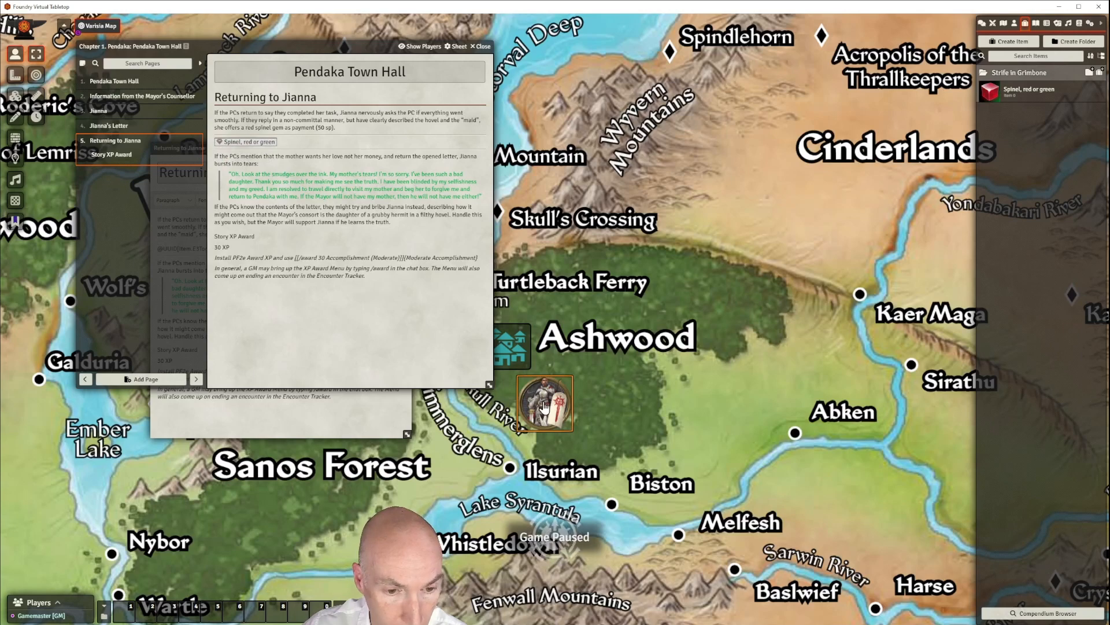
double_click(543, 407)
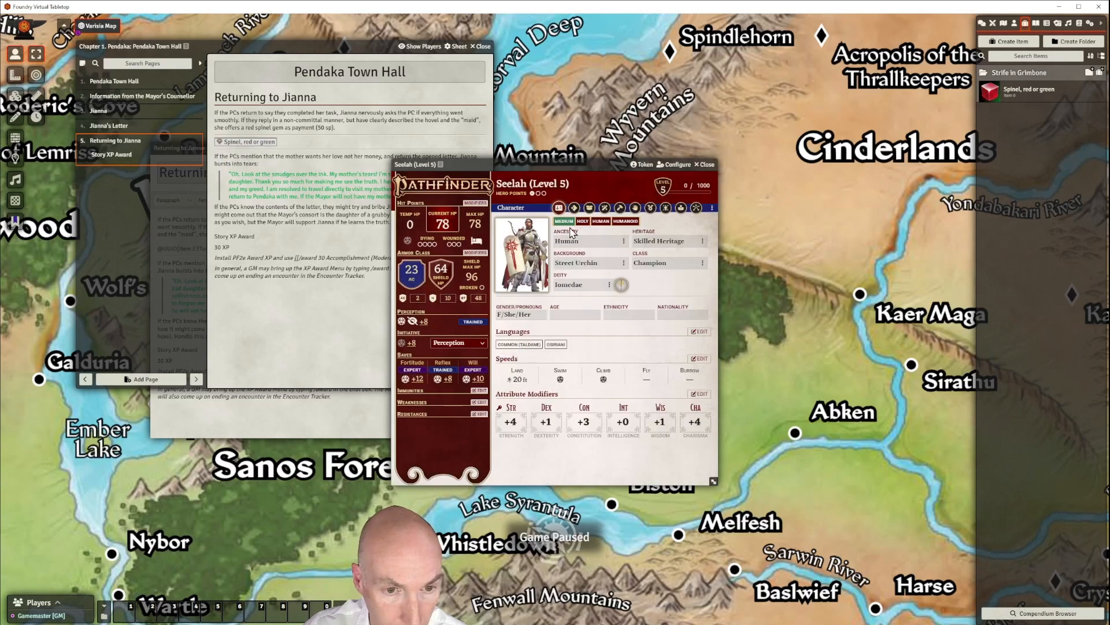
drag(573, 166, 656, 146)
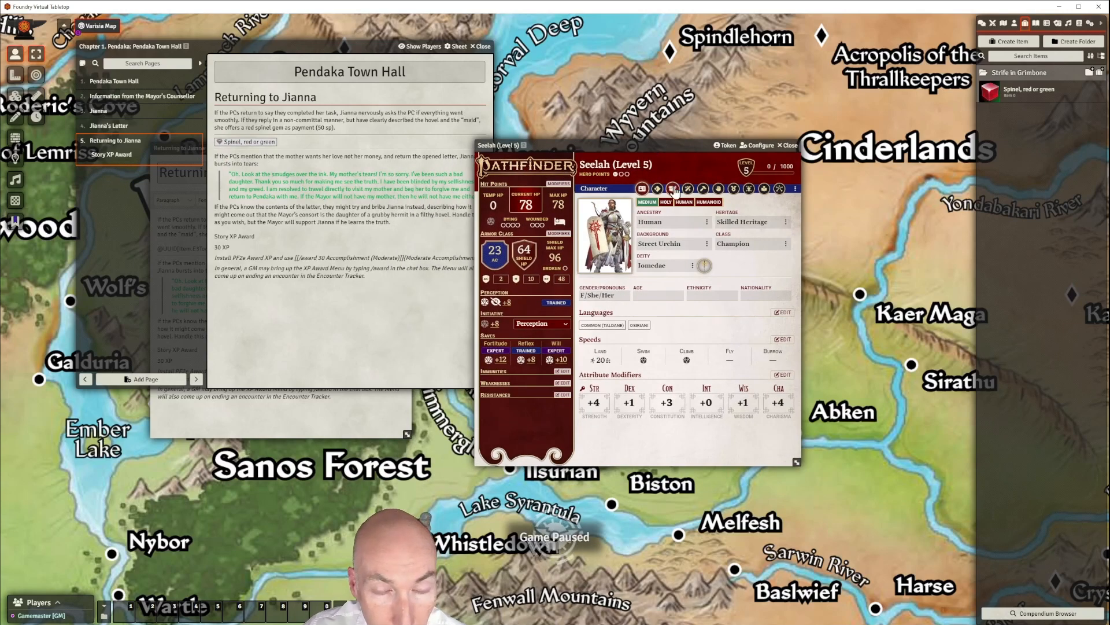
click(673, 189)
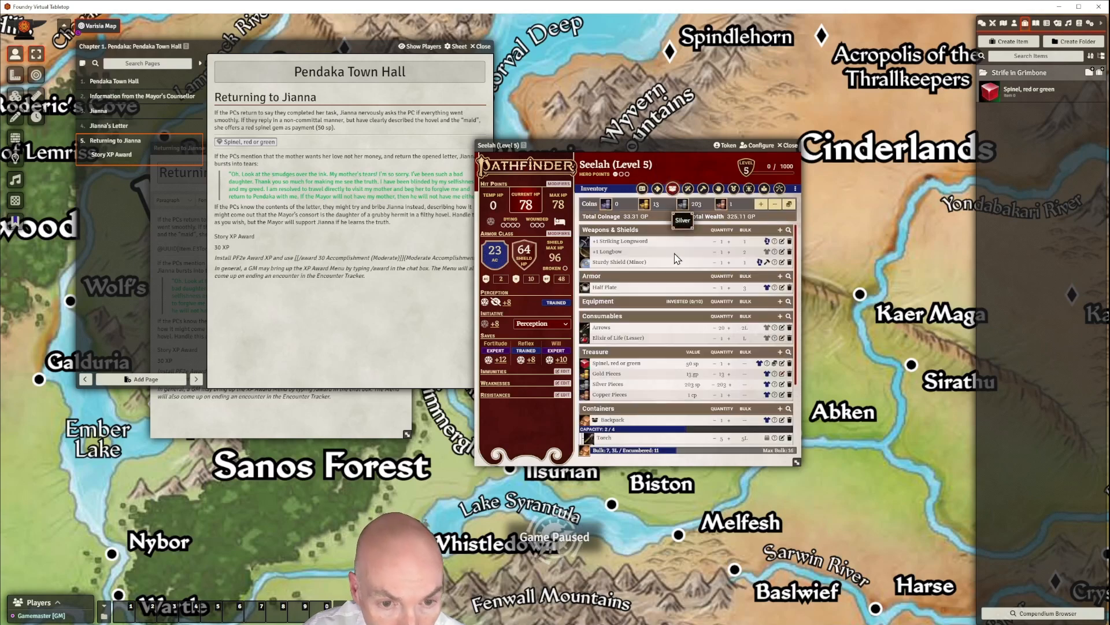
scroll(664, 292, down, 1)
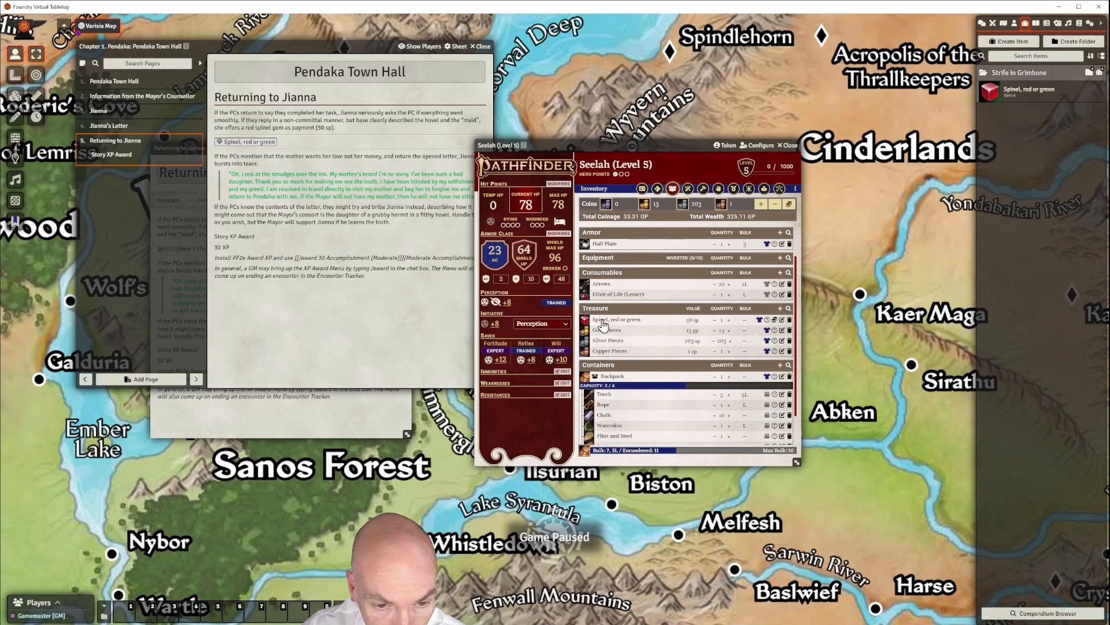
Delete the "Spinel, red or green" item from Seelah's inventory and move her sheet clear of the map
click(790, 321)
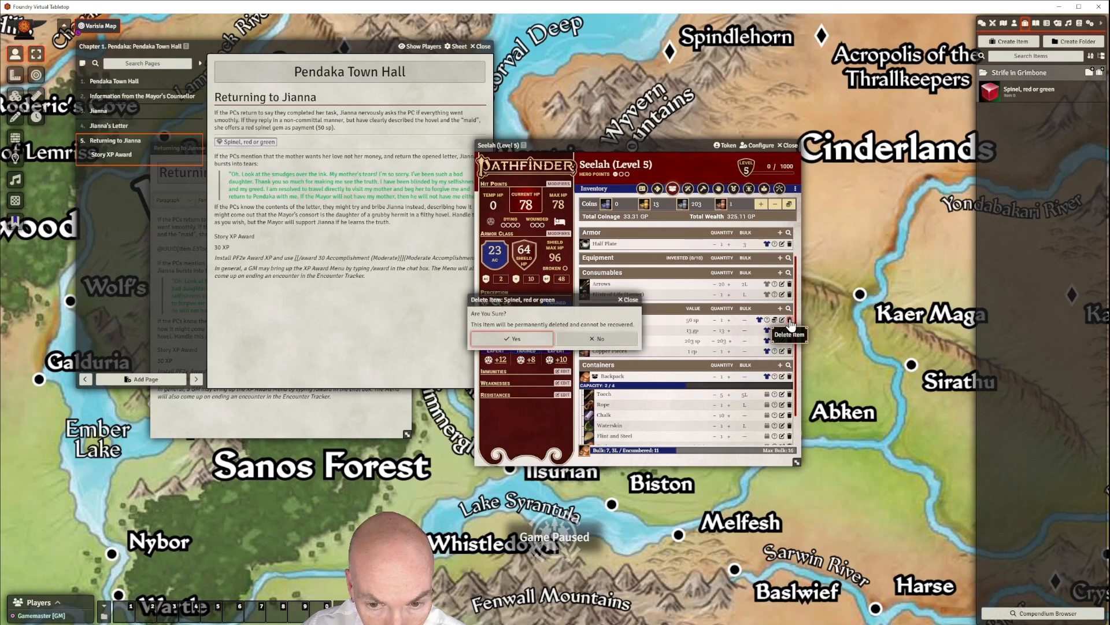
click(524, 341)
drag(665, 150, 443, 303)
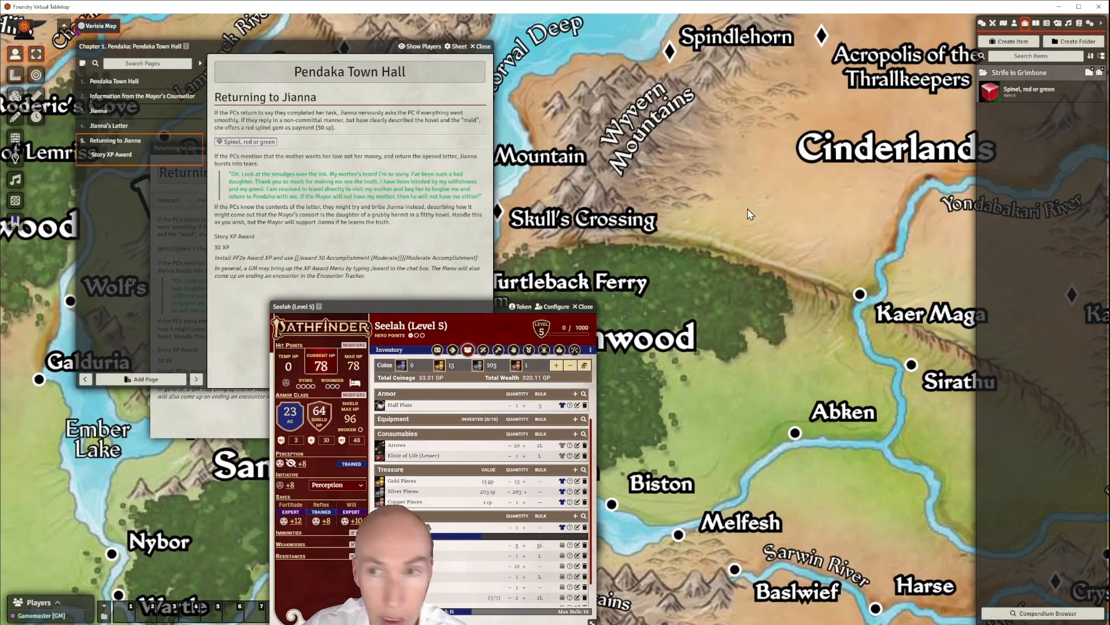
Open The Party actor's stash and add the linked "Spinel, red or green" from the journal page to it
click(1014, 23)
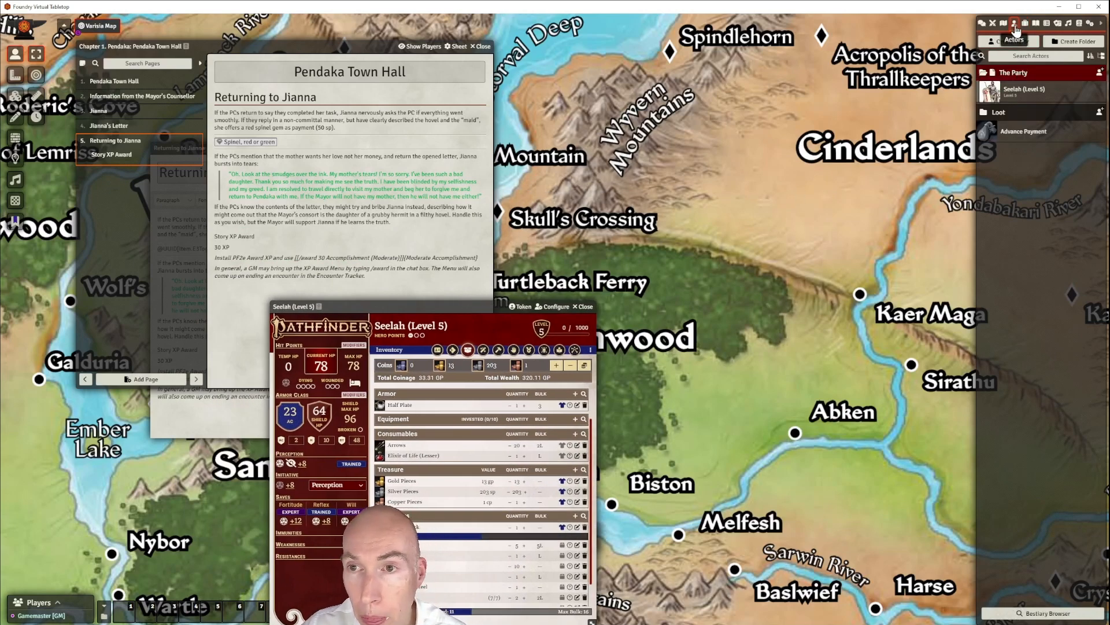
click(1016, 71)
click(994, 72)
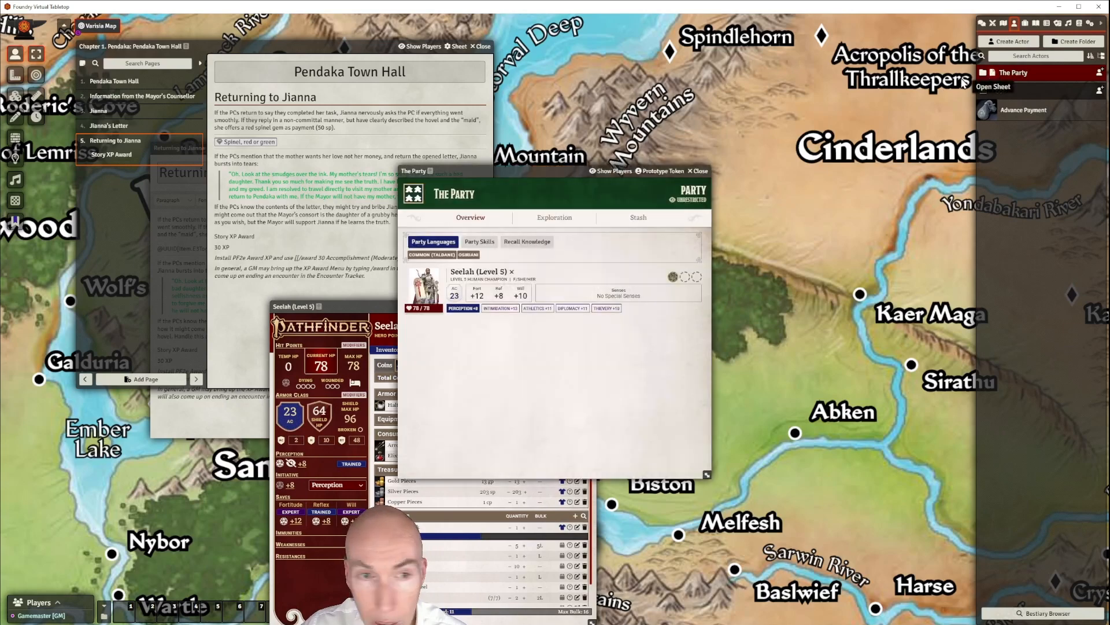
drag(583, 169, 765, 72)
click(809, 172)
drag(250, 143, 775, 270)
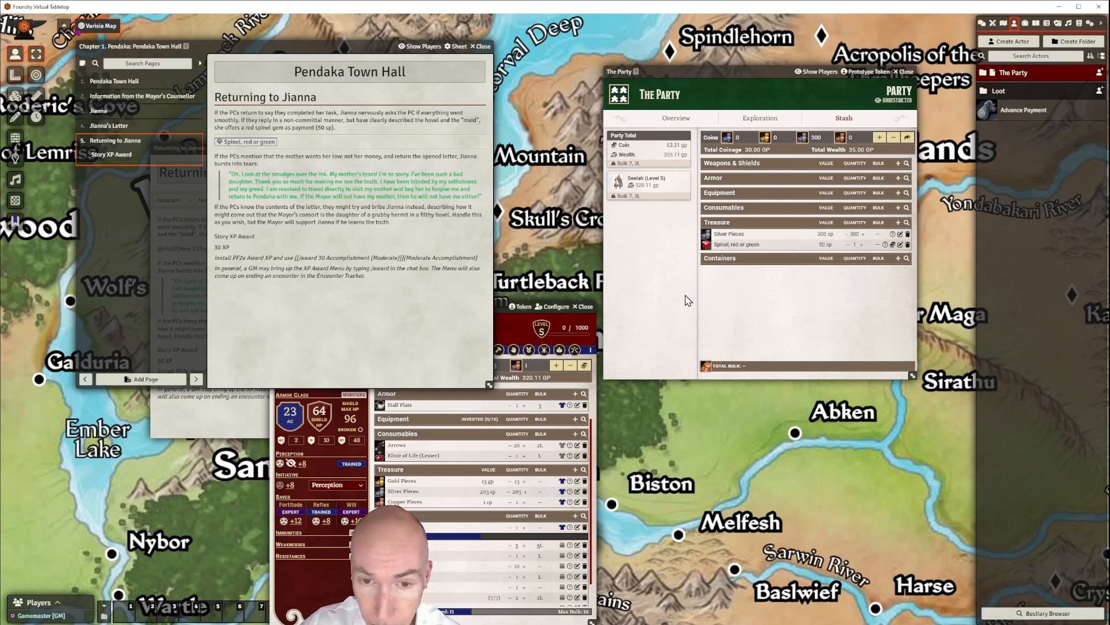
Place the silver pieces below the spinel in the party stash and close The Party sheet
drag(742, 235, 525, 429)
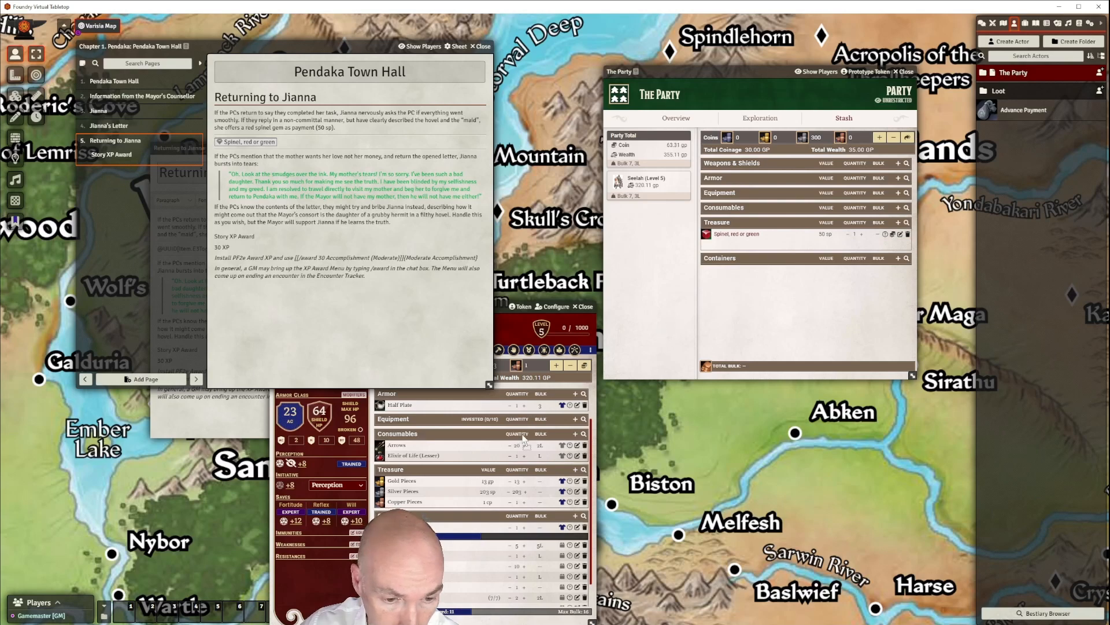
drag(755, 243, 748, 245)
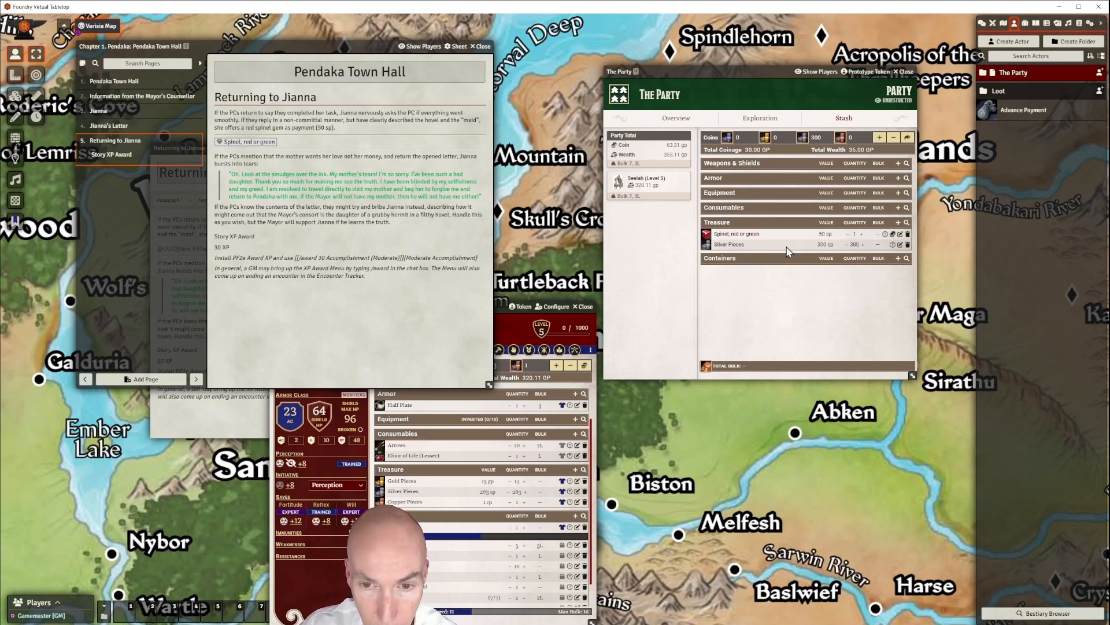
drag(741, 72, 744, 78)
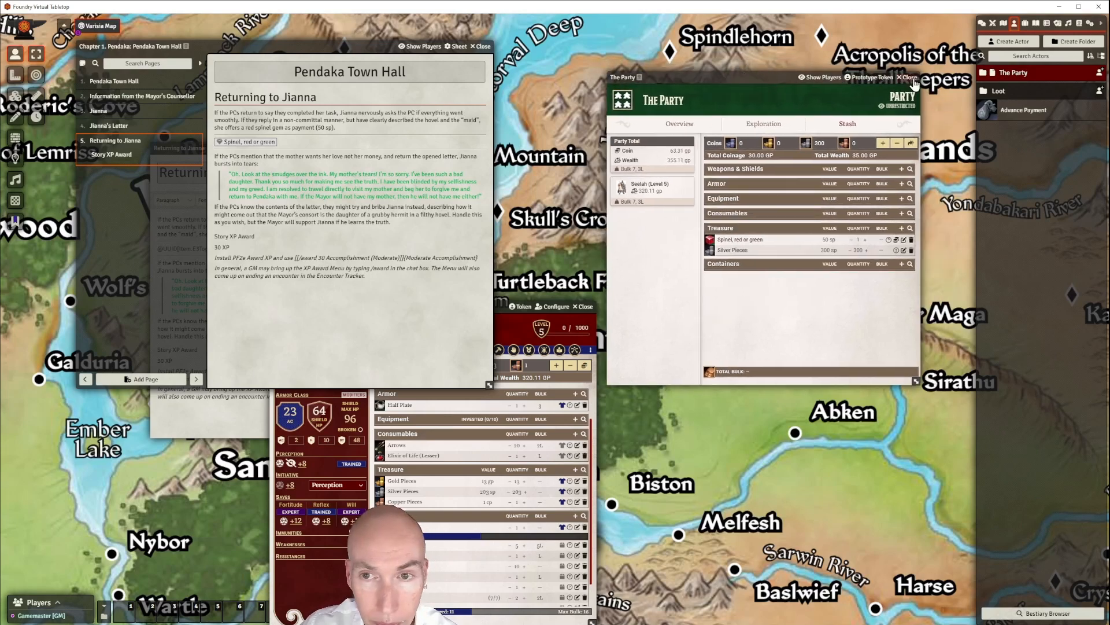
drag(773, 80, 724, 89)
click(860, 87)
Format the "Story XP Award" line in the Returning to Jianna page editor as Heading 2 and save the page
drag(310, 40, 755, 47)
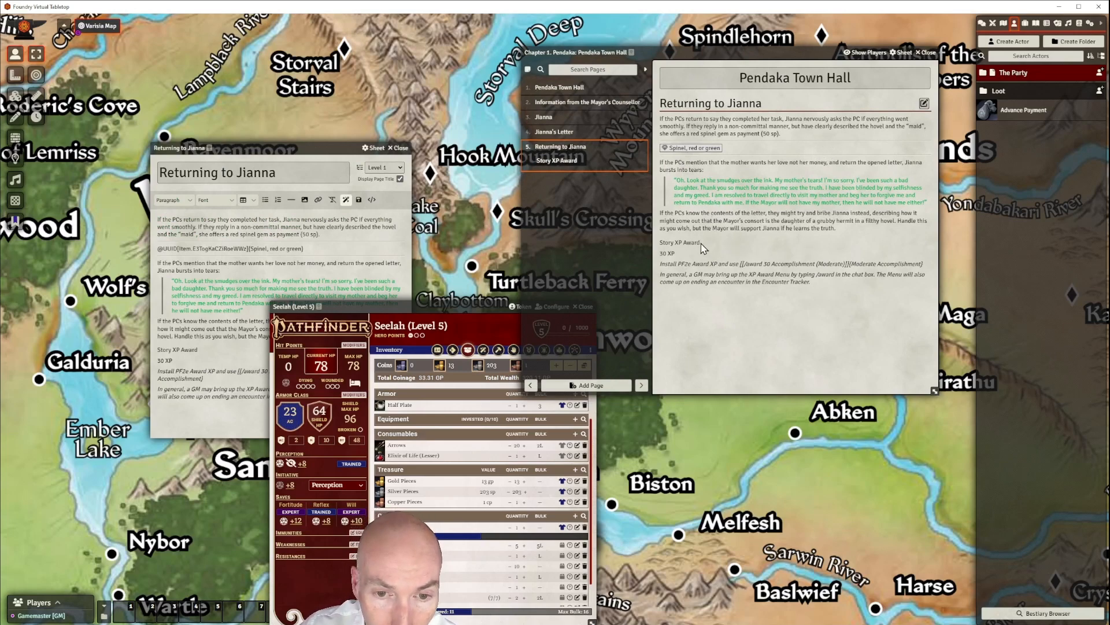
mouse_move(700, 242)
mouse_down()
mouse_move(652, 247)
mouse_move(700, 242)
mouse_up()
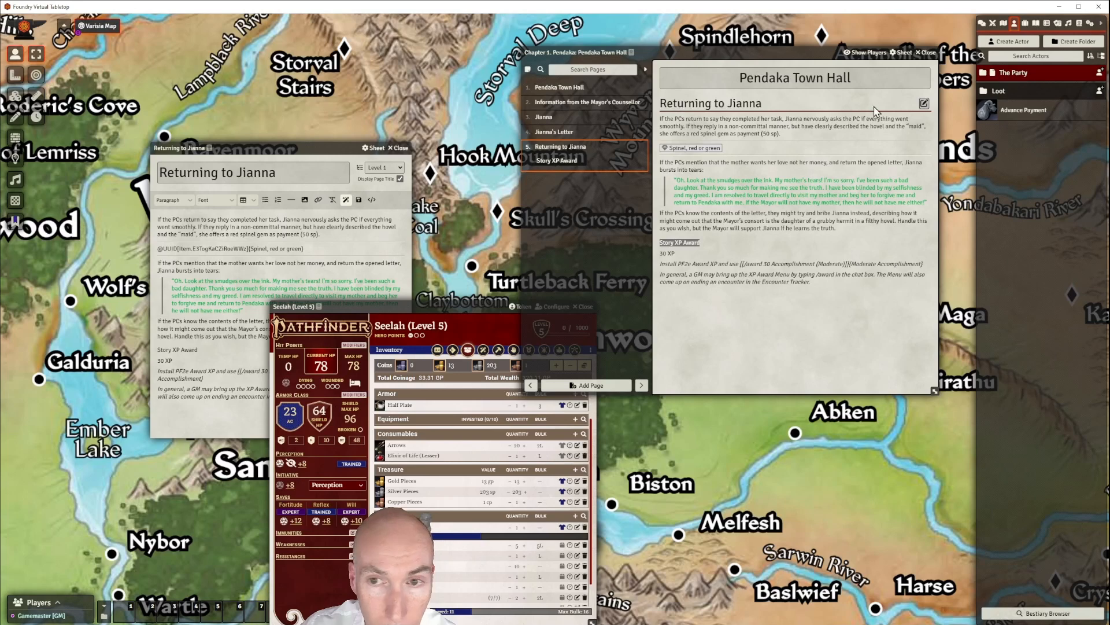
click(775, 203)
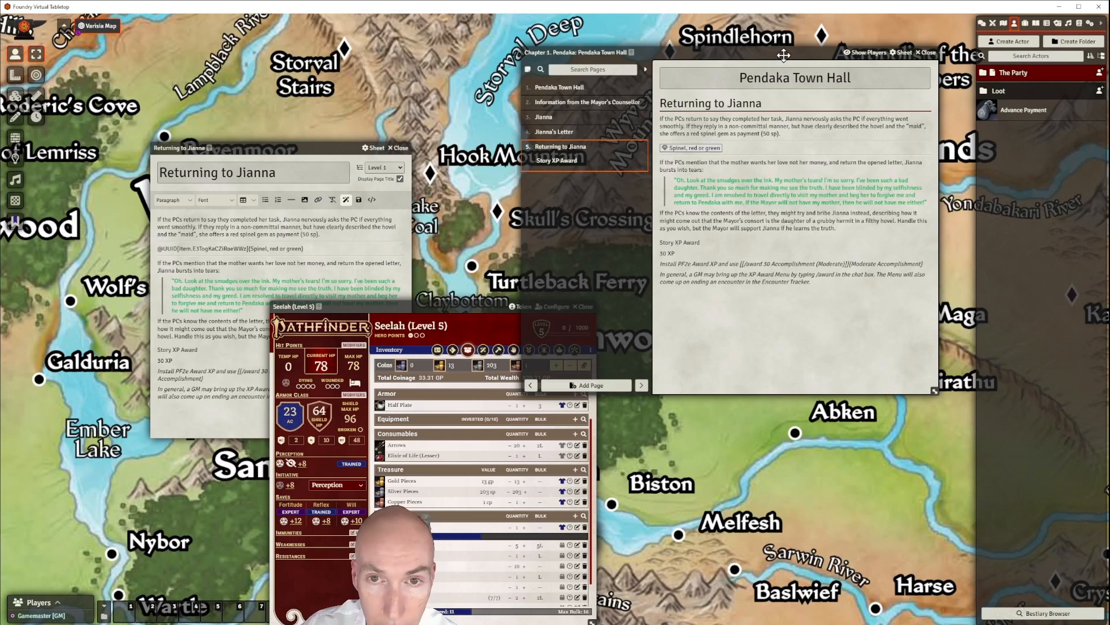
drag(784, 55, 842, 40)
drag(289, 148, 447, 60)
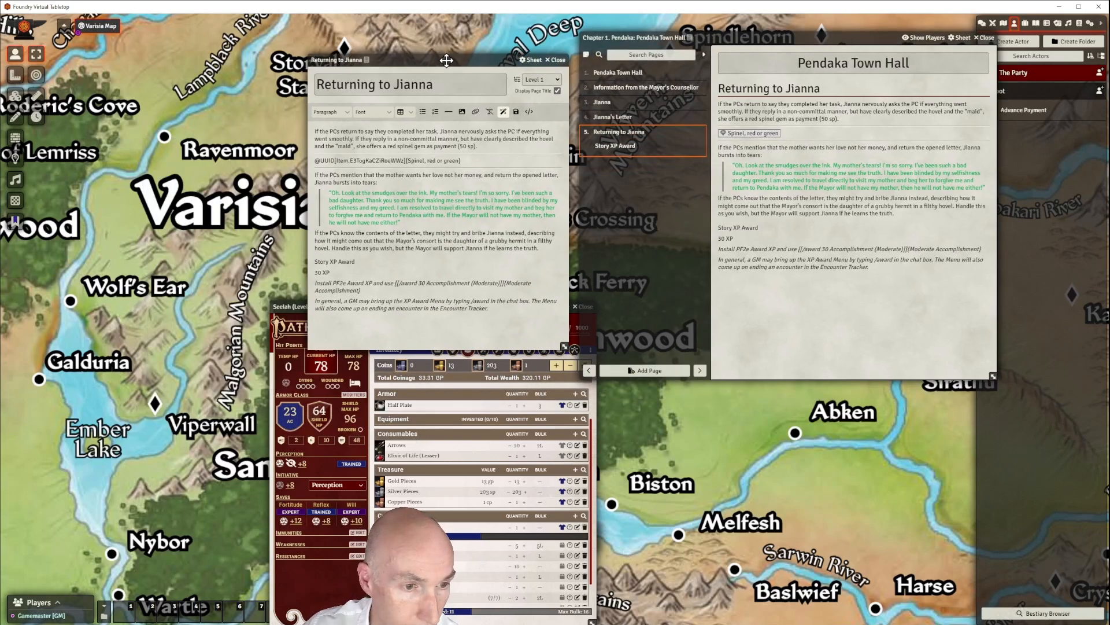
drag(355, 262, 317, 266)
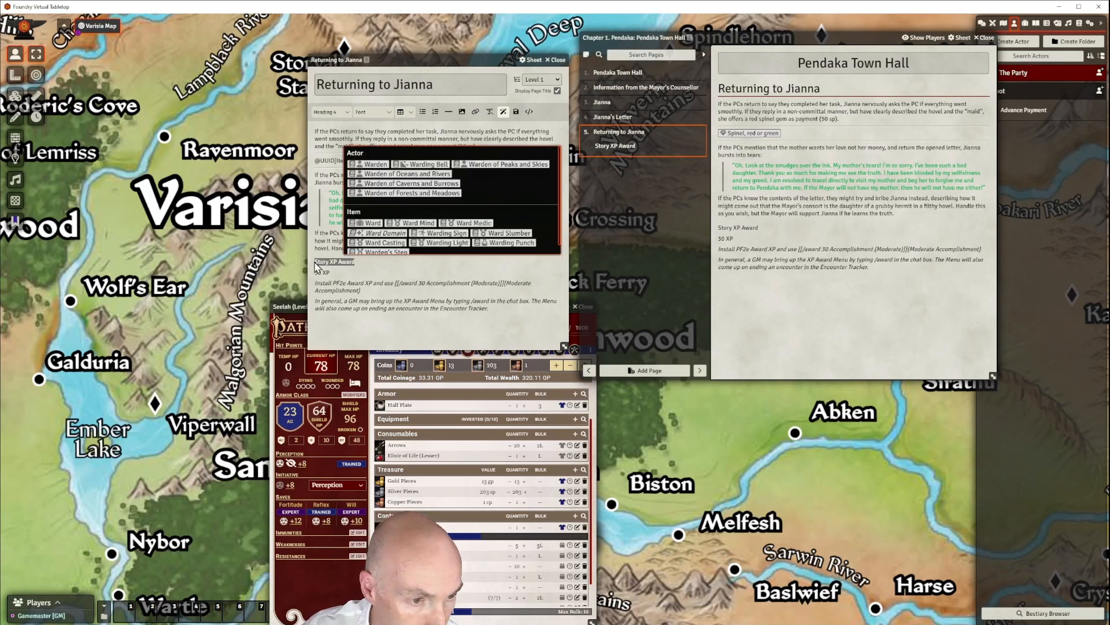
click(331, 111)
mouse_move(331, 126)
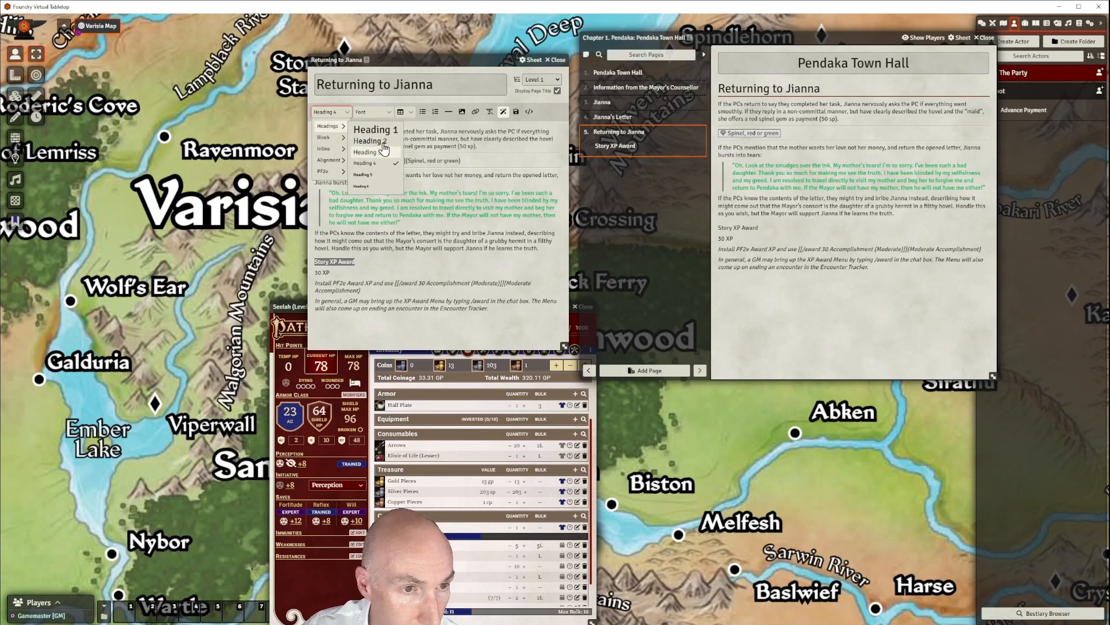
click(379, 141)
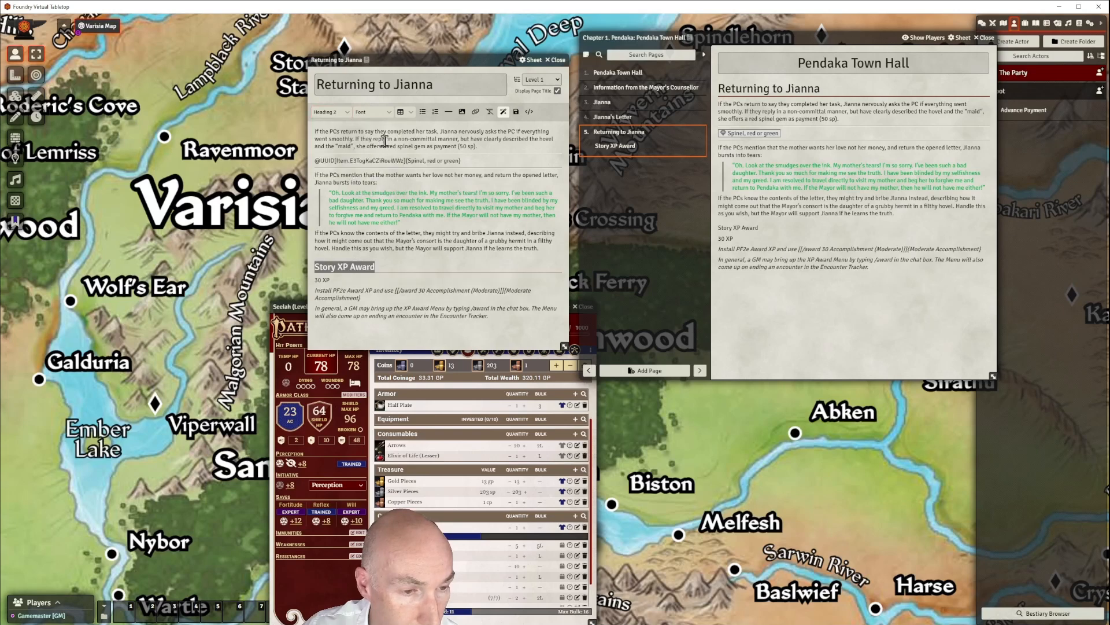
click(412, 305)
click(517, 113)
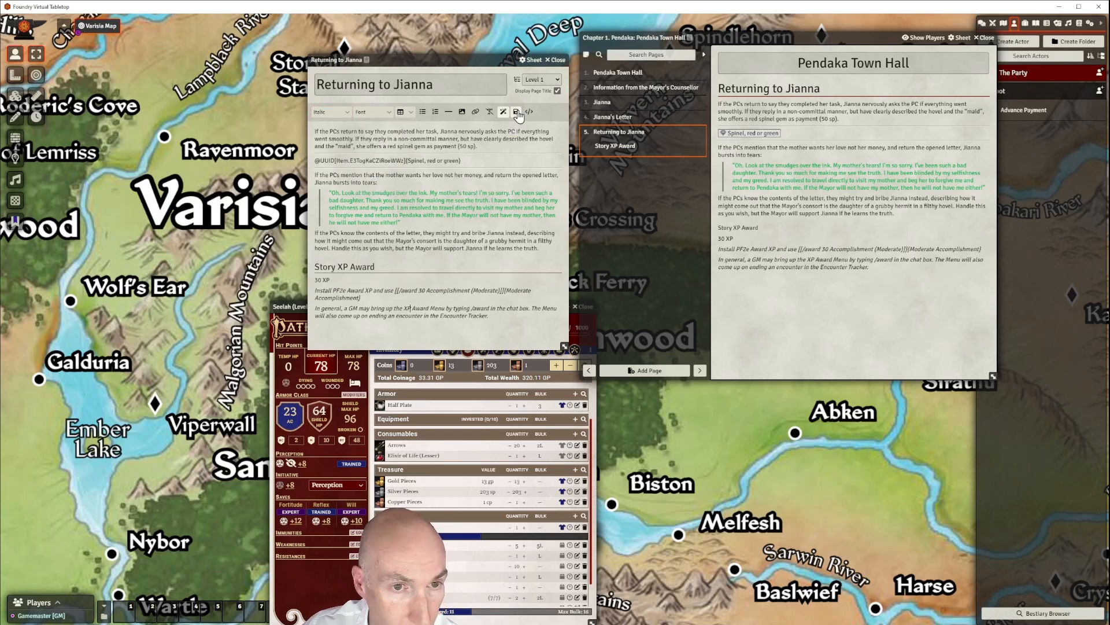
Compare the Story XP Award lines in the Returning to Jianna editor with the same lines on the journal page
drag(492, 60, 391, 79)
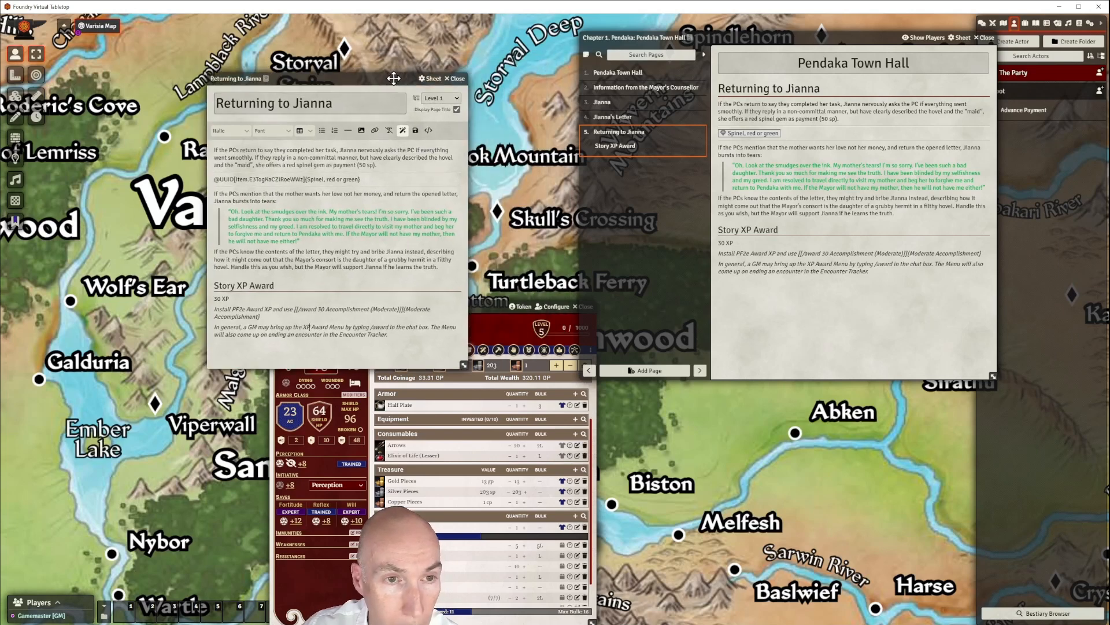
click(455, 79)
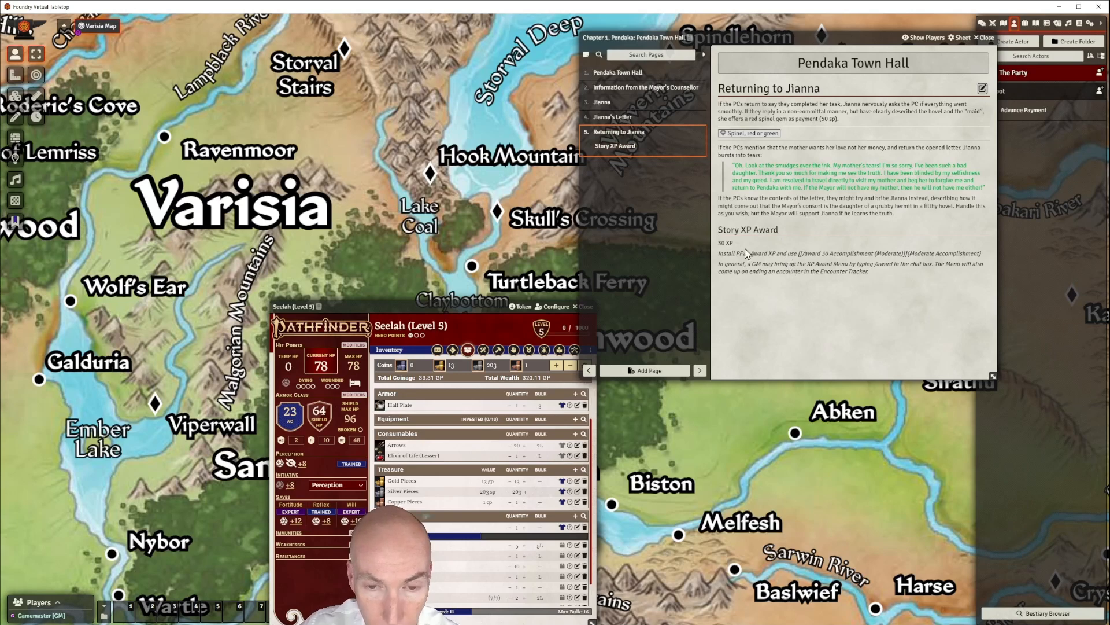
click(982, 89)
drag(372, 81, 673, 67)
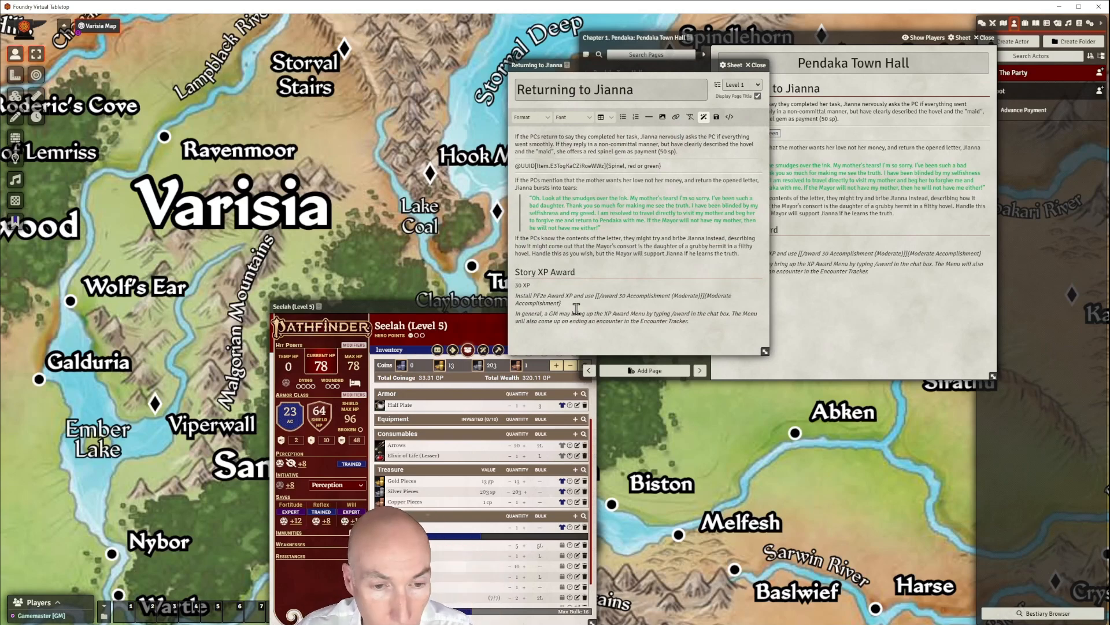
drag(611, 64, 637, 54)
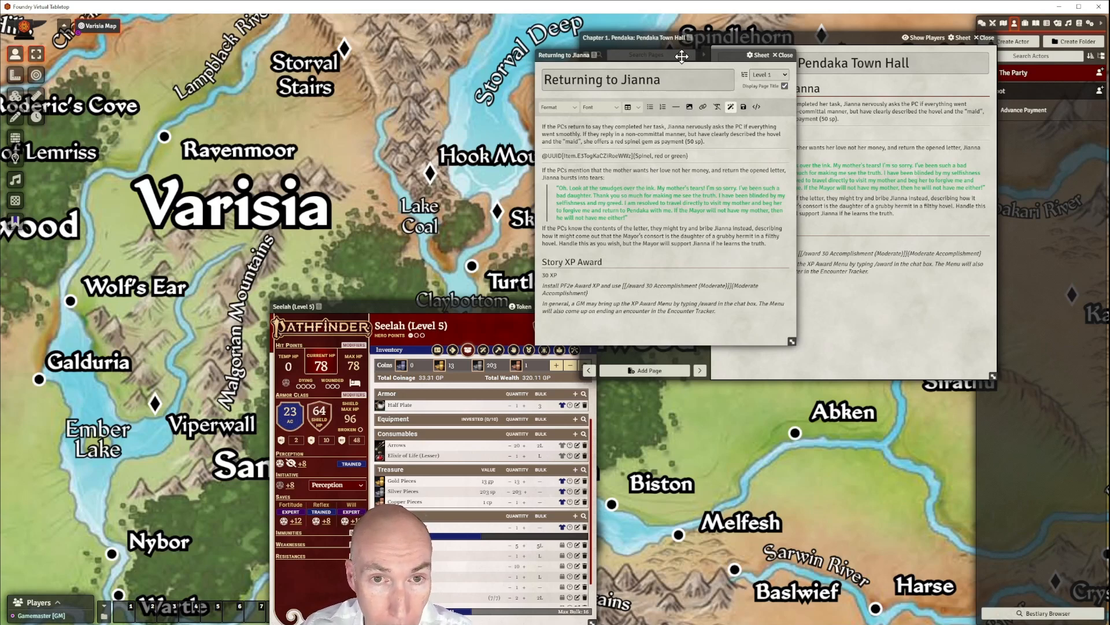
drag(682, 55, 577, 58)
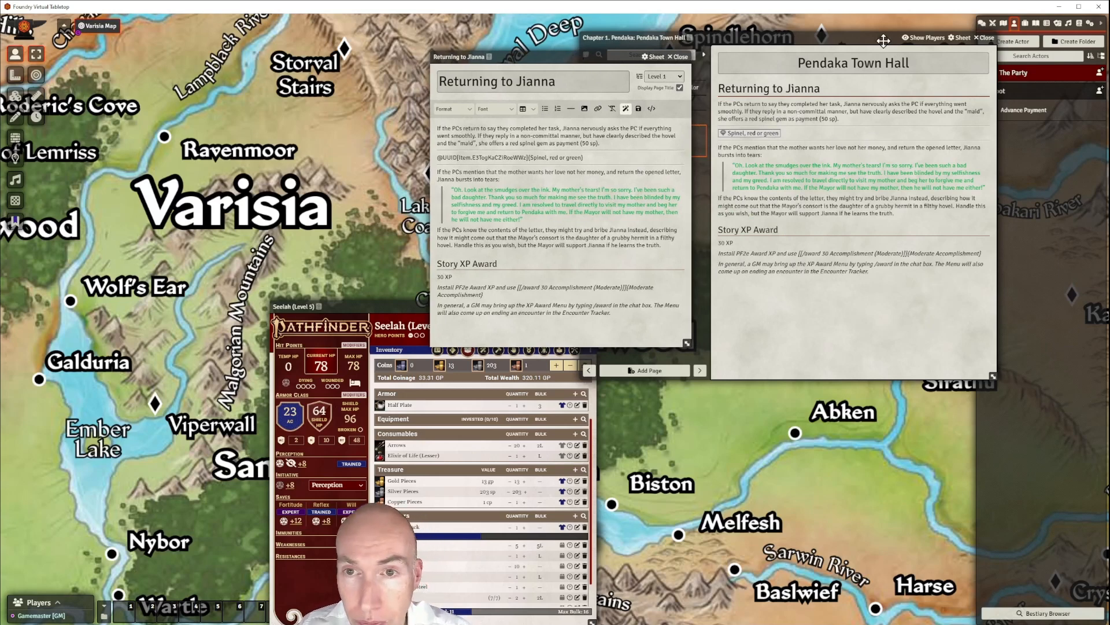
drag(887, 43, 854, 48)
Leave the journal for the setup screen and check the installed add-on modules for pf2e award xp
click(952, 44)
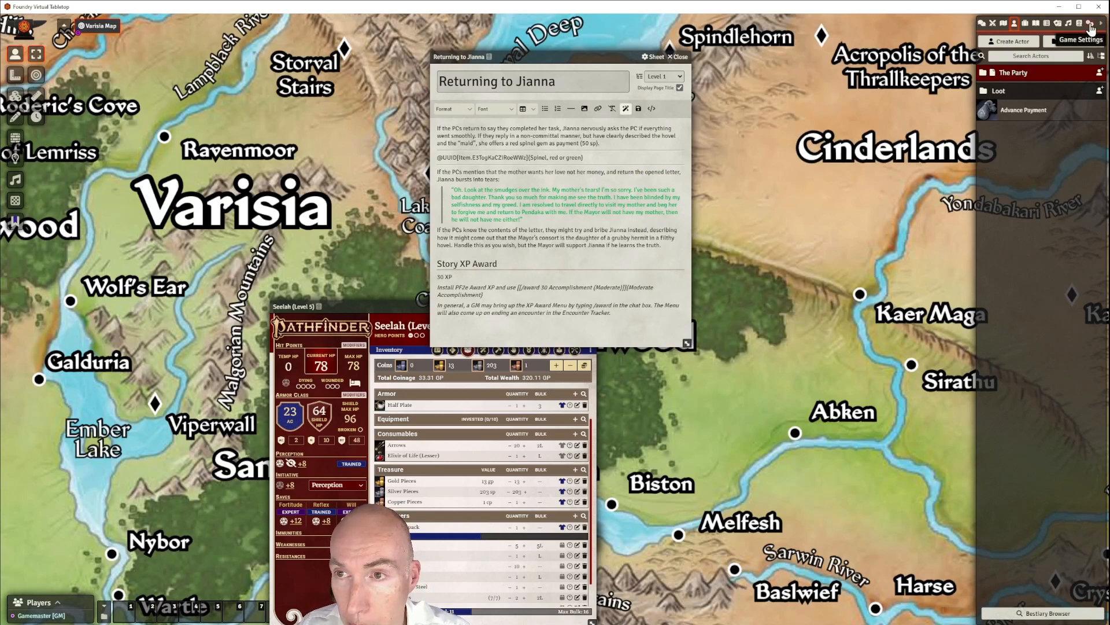
click(1090, 26)
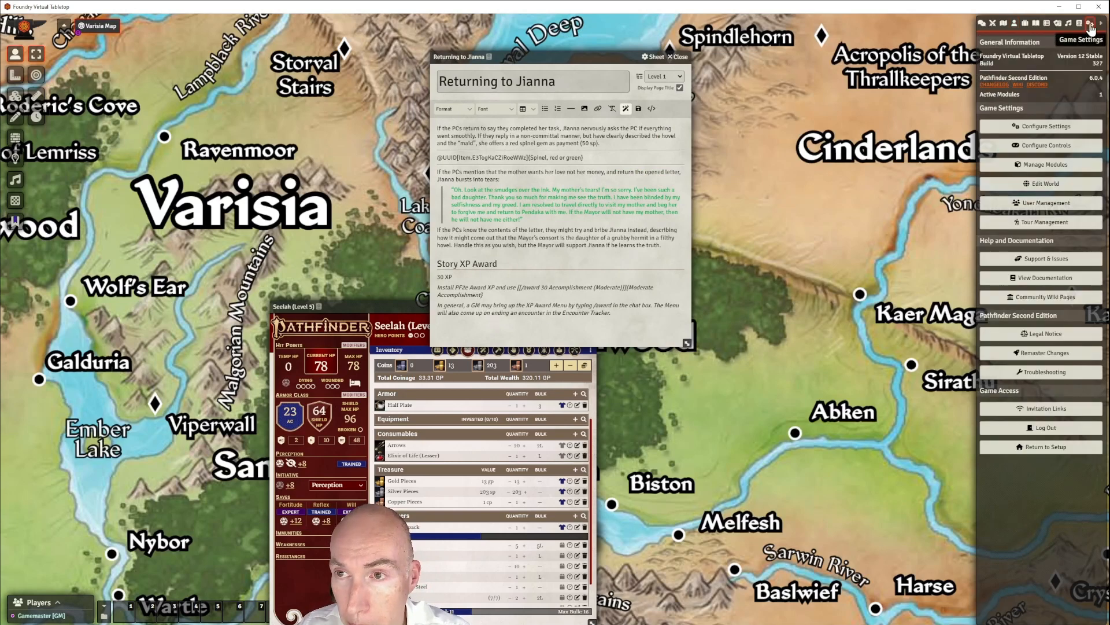
click(1044, 452)
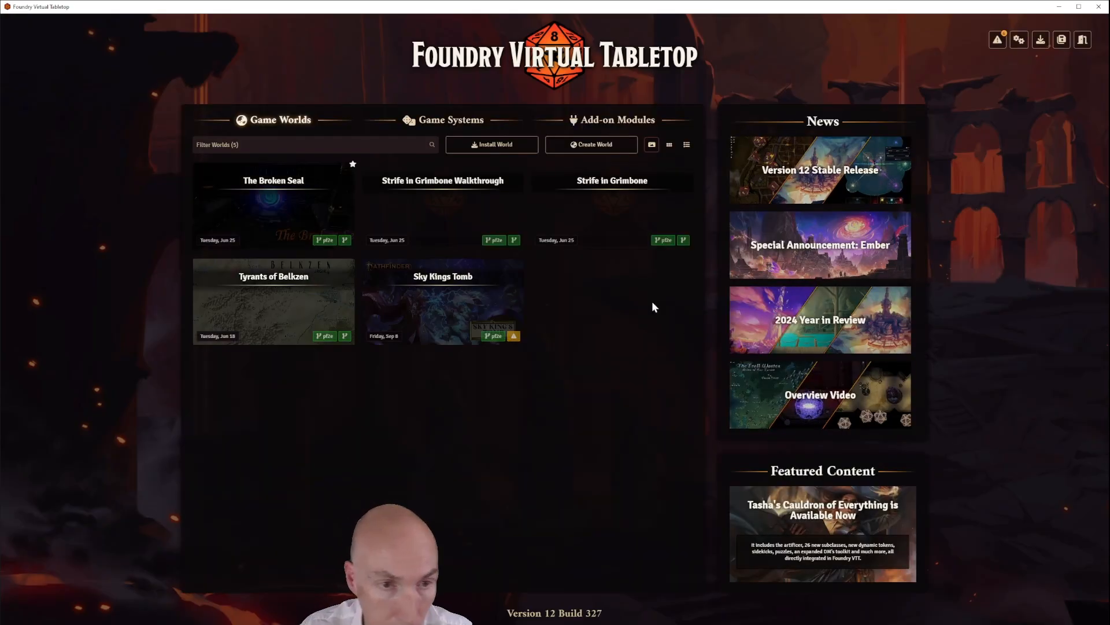
click(614, 121)
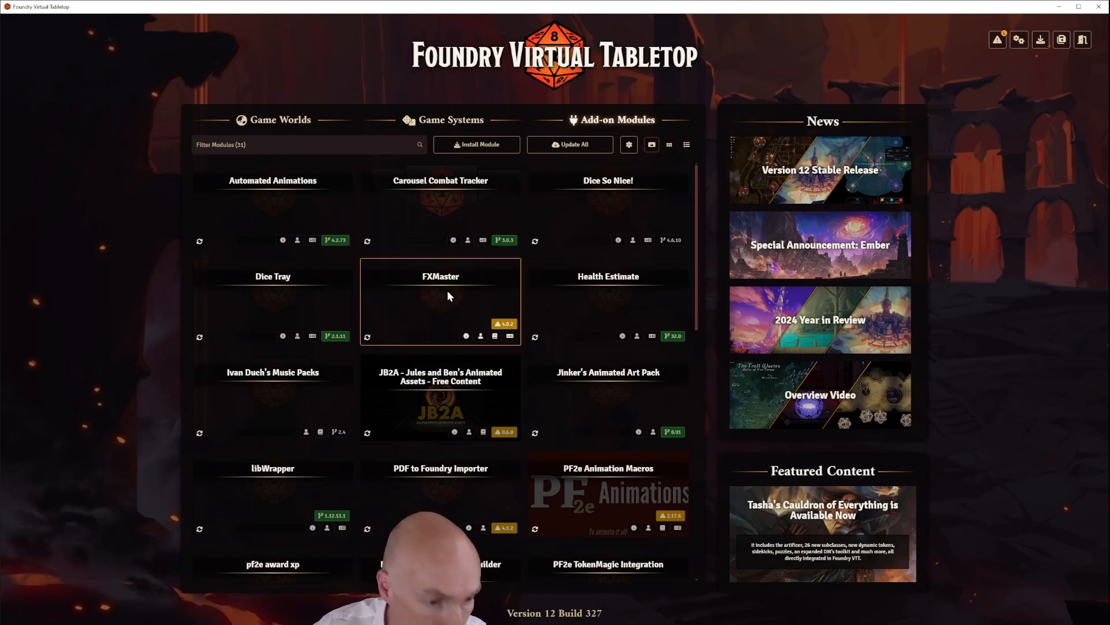
scroll(428, 347, down, 3)
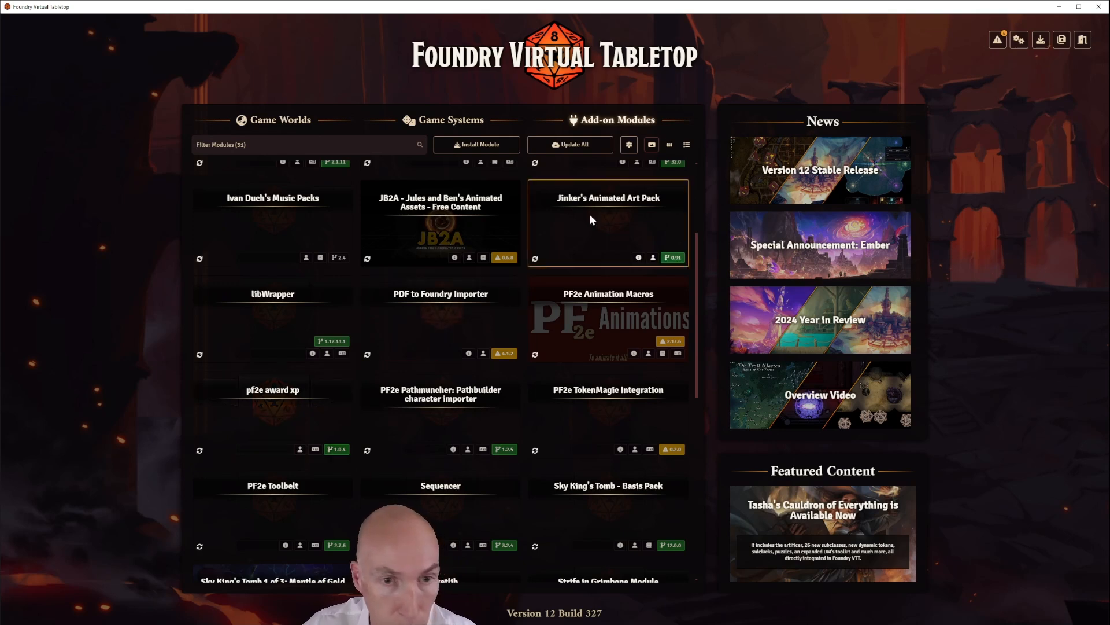
Launch the Strife in Grimbone Walkthrough world and join its session as Gamemaster
click(279, 122)
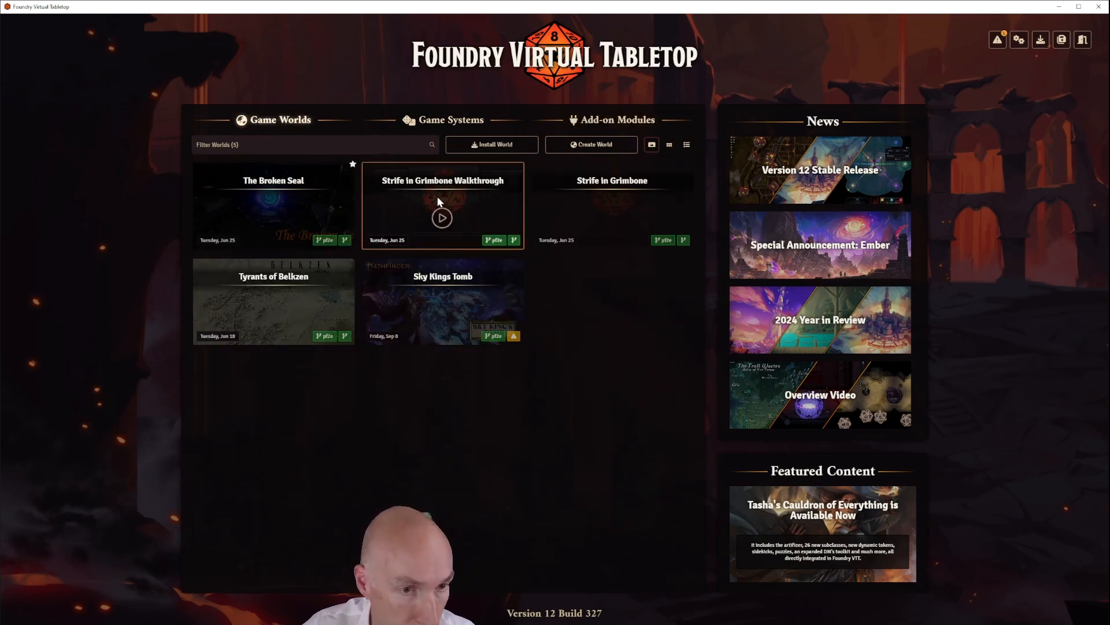
mouse_move(443, 220)
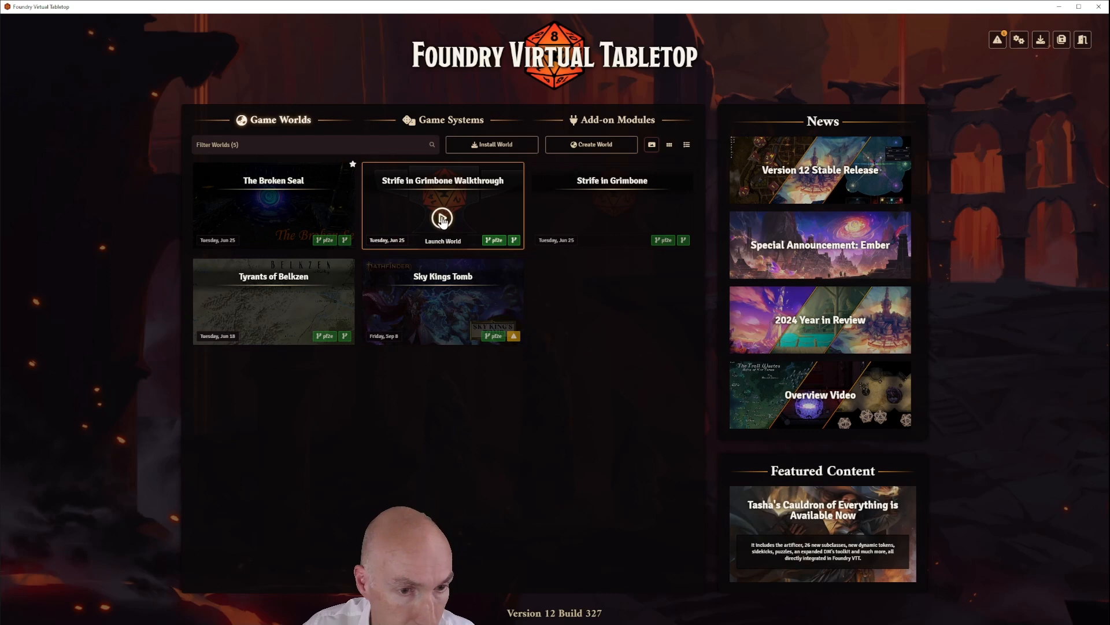
click(443, 219)
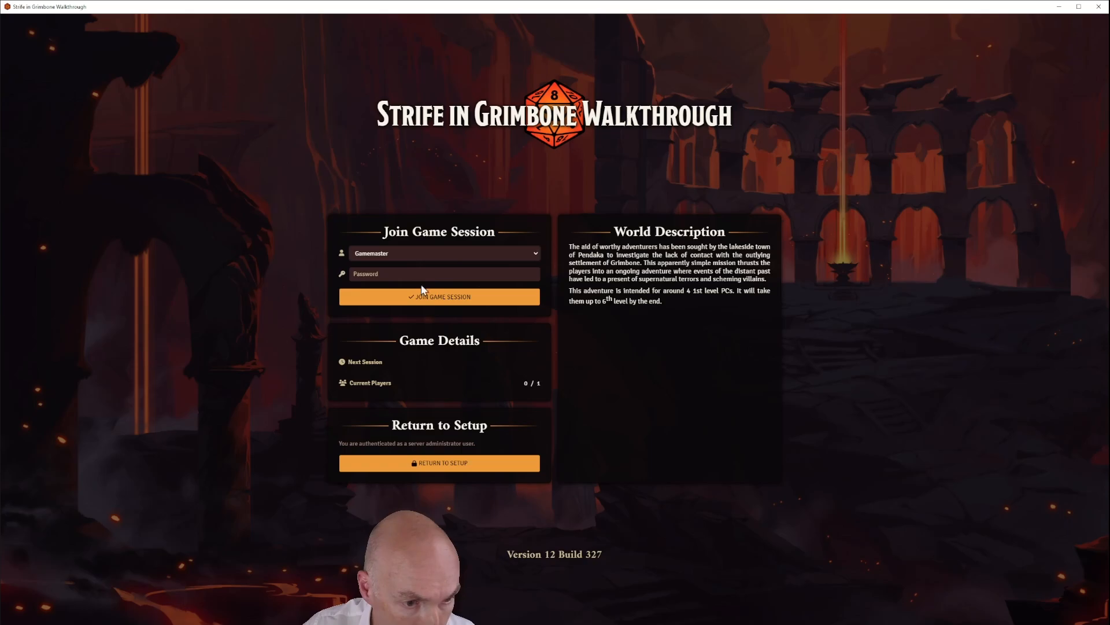
click(433, 299)
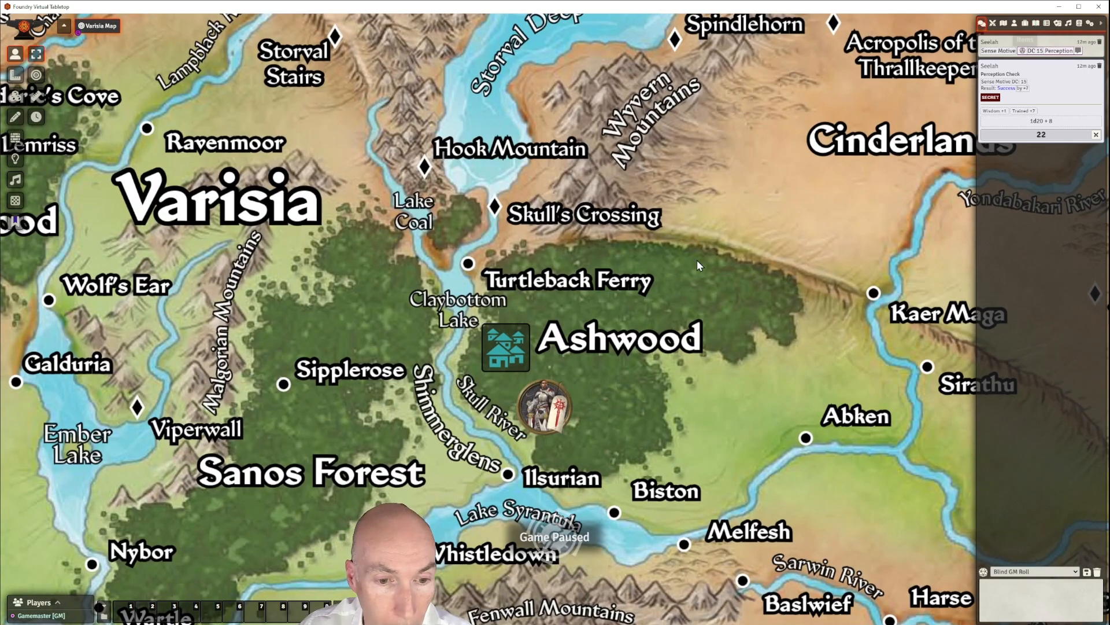
Enable the pf2e award xp module for this world, save the module settings and reload the application
click(1090, 24)
click(1042, 165)
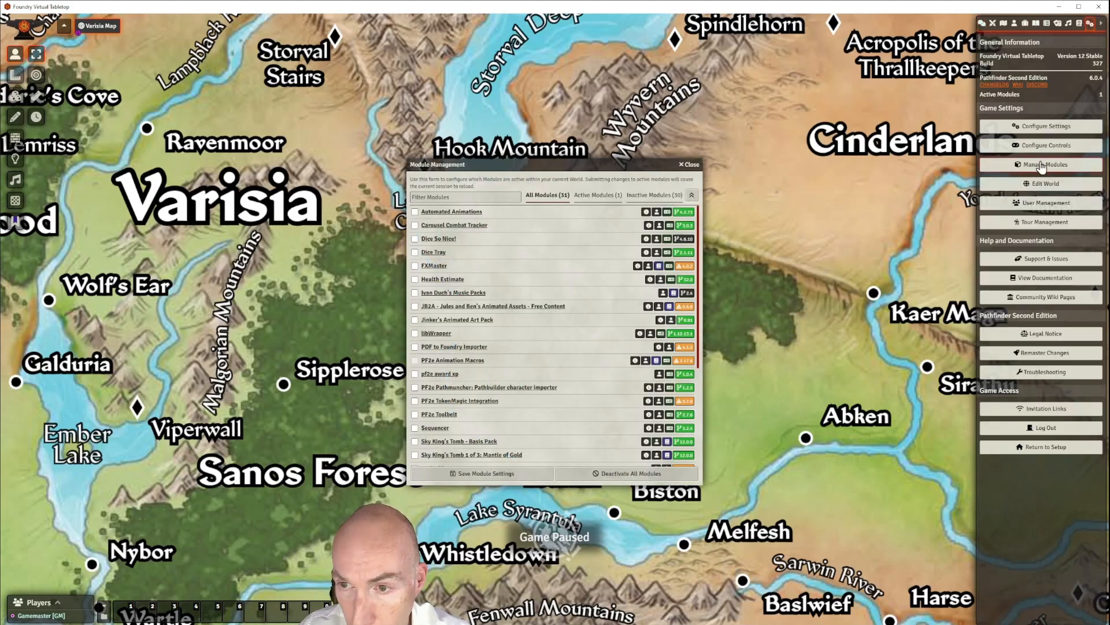
drag(570, 171, 710, 100)
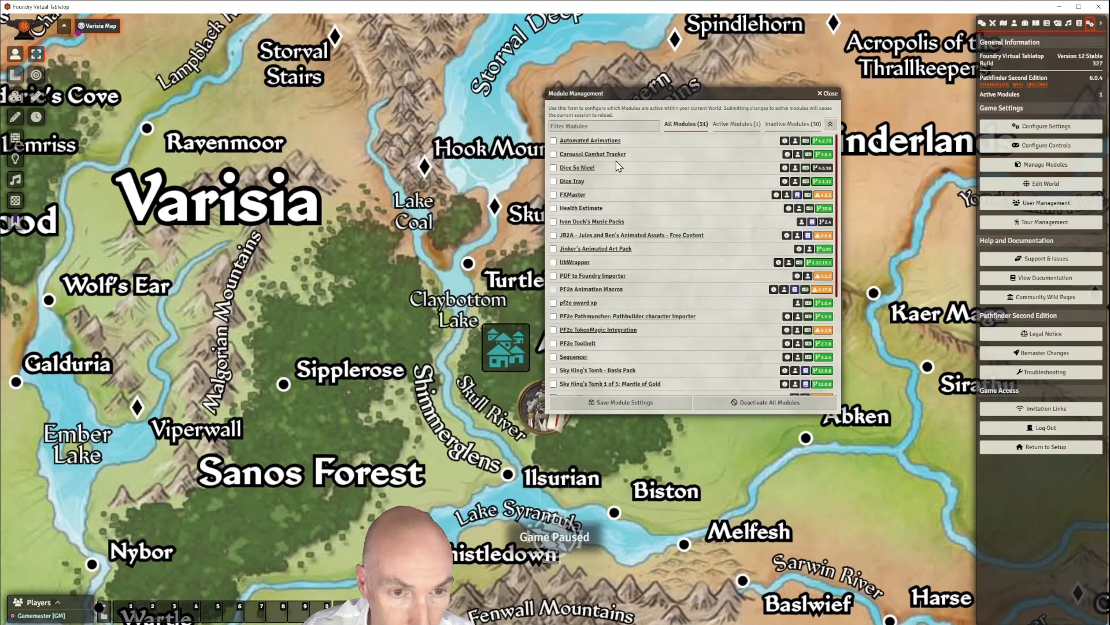
scroll(600, 237, down, 1)
scroll(599, 237, down, 3)
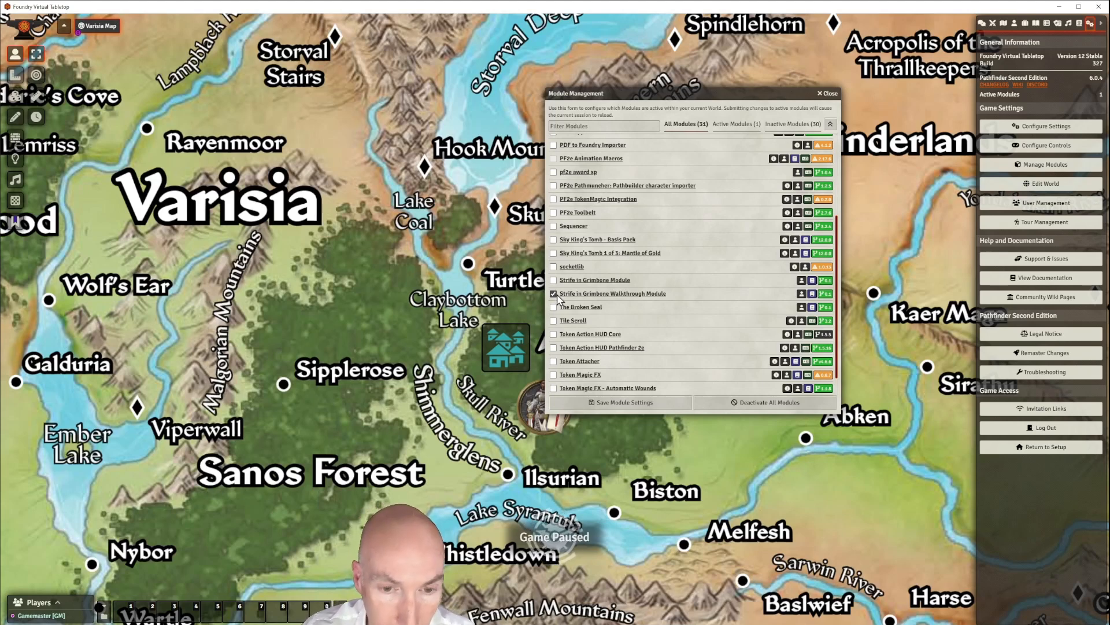
scroll(625, 315, down, 1)
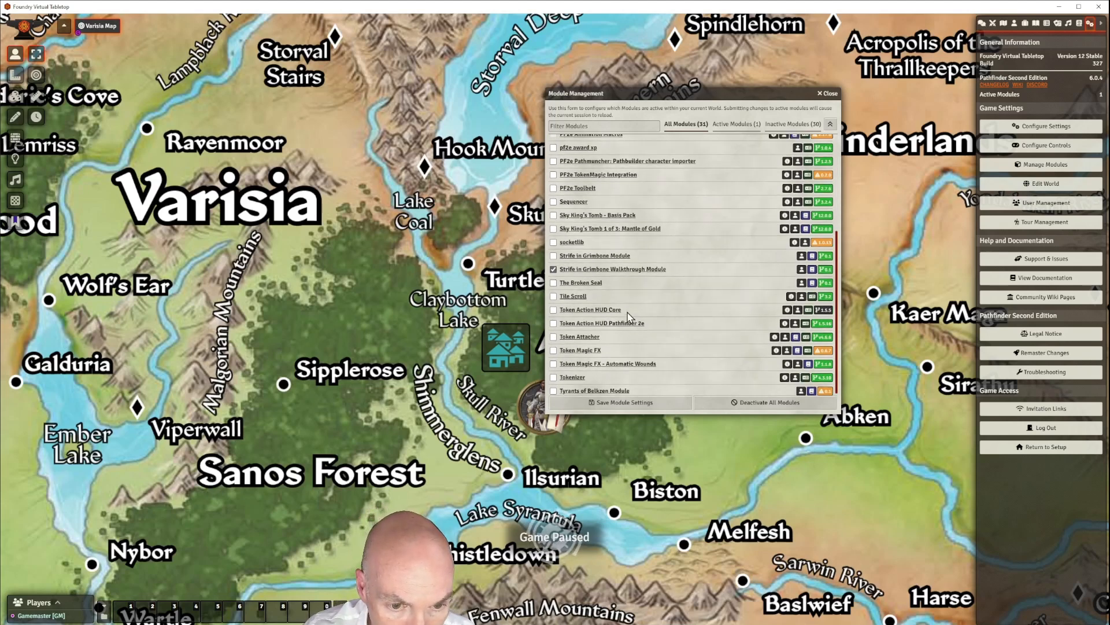
scroll(608, 307, up, 5)
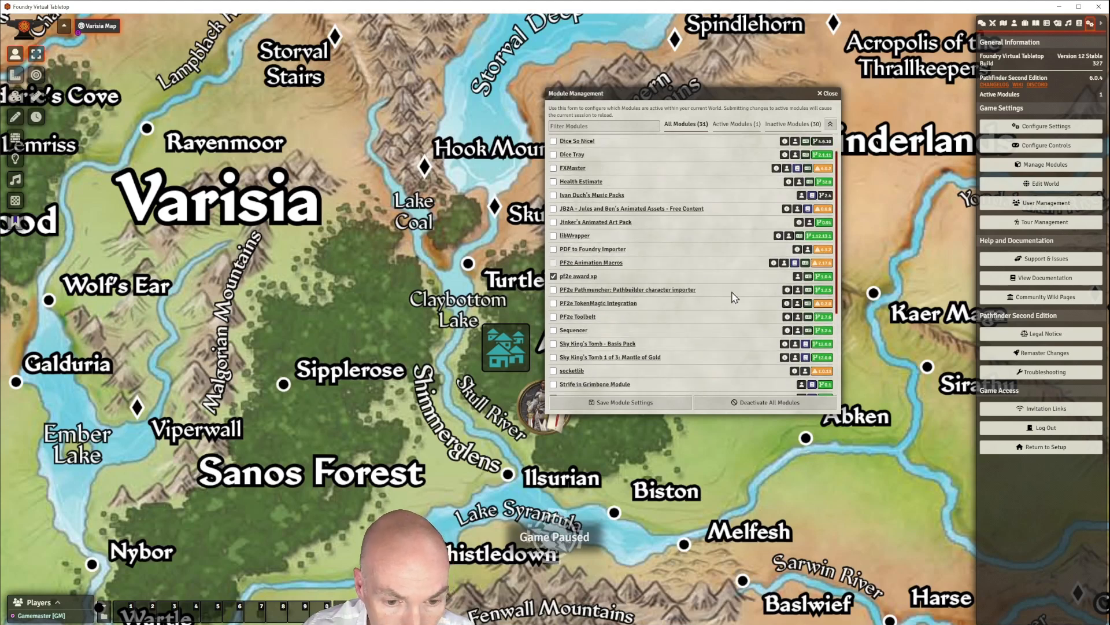
click(646, 403)
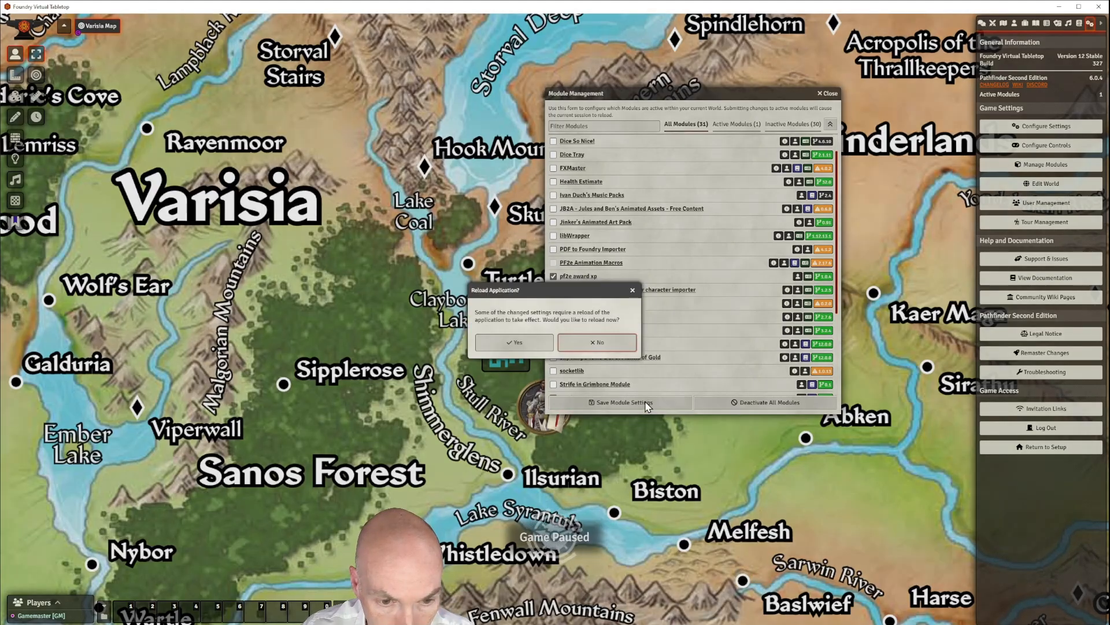
click(531, 342)
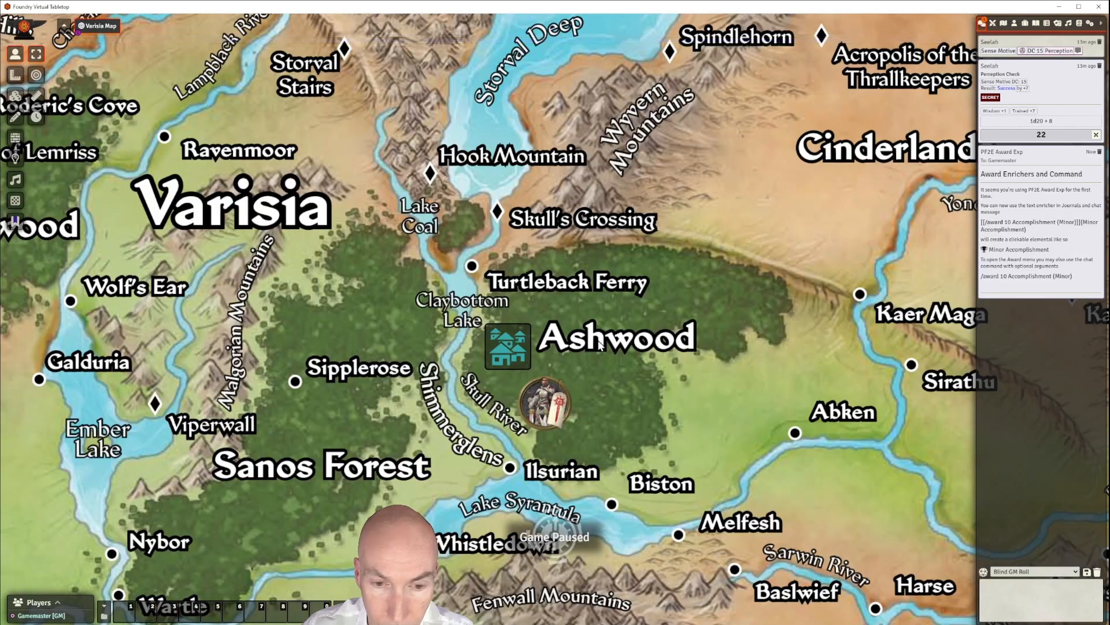
scroll(771, 296, down, 1)
scroll(771, 296, up, 1)
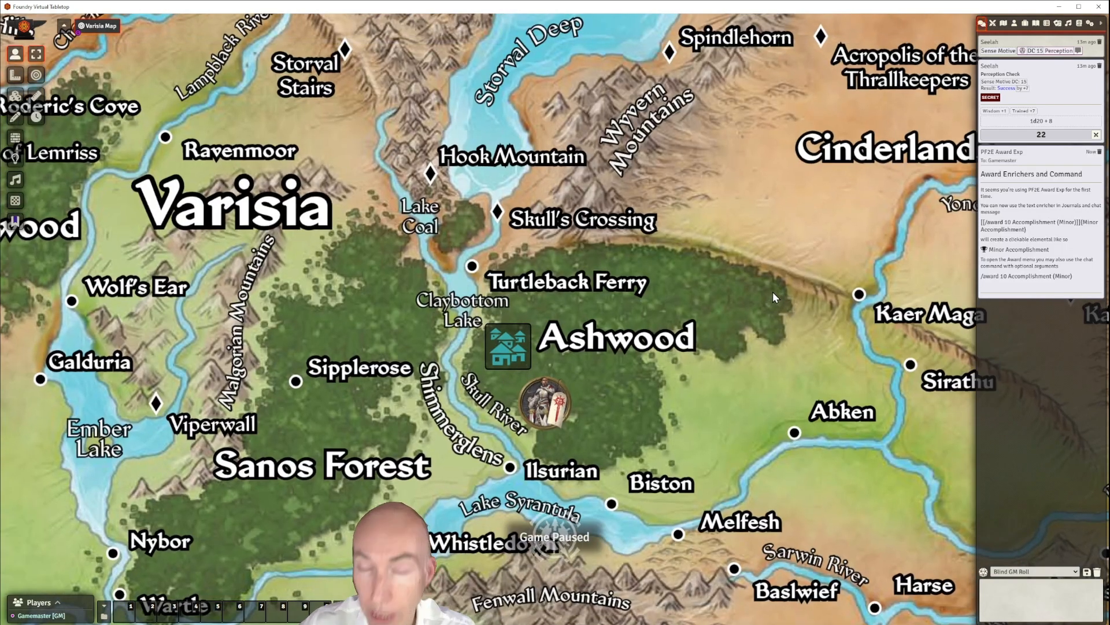
scroll(772, 291, up, 1)
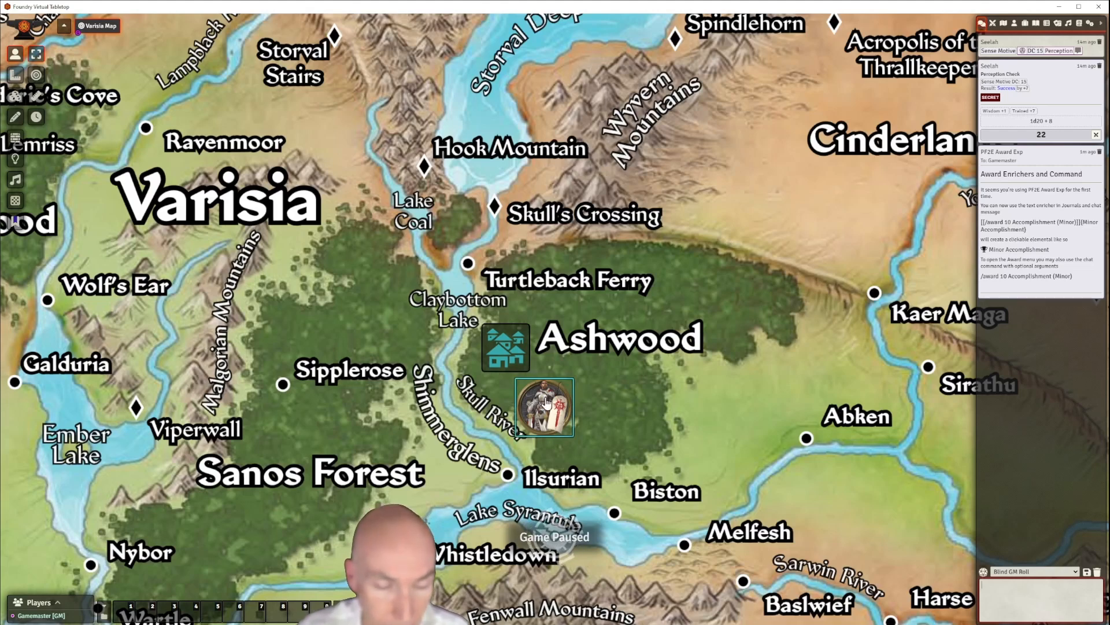
Open the Returning to Jianna page of the Pendaka Town Hall journal for editing and place its editor beside the page text
click(1036, 24)
click(1018, 90)
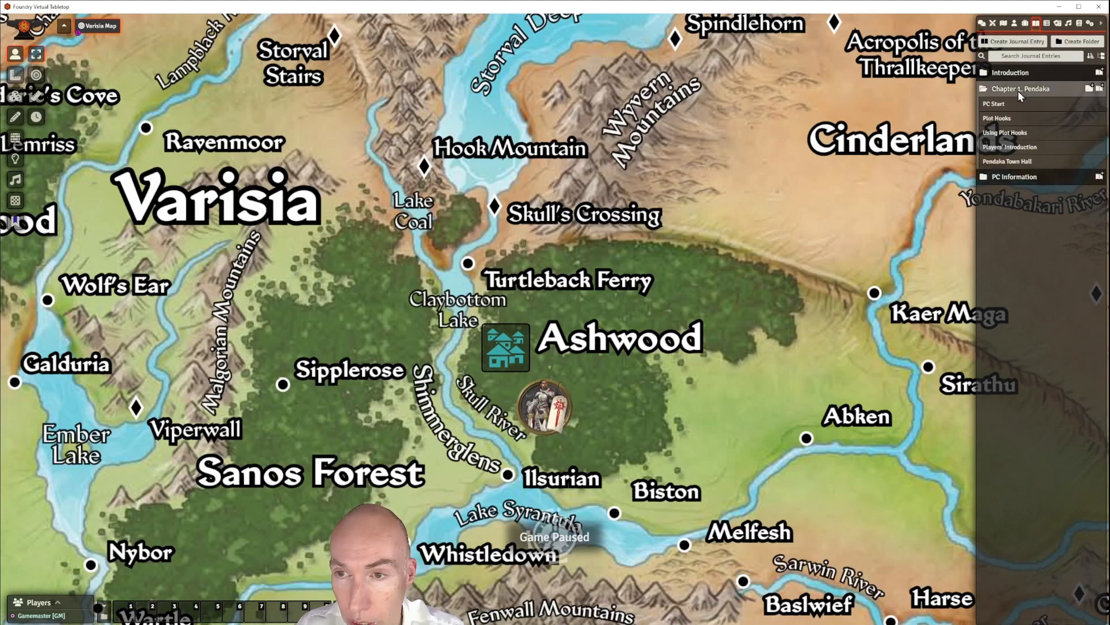
click(1013, 162)
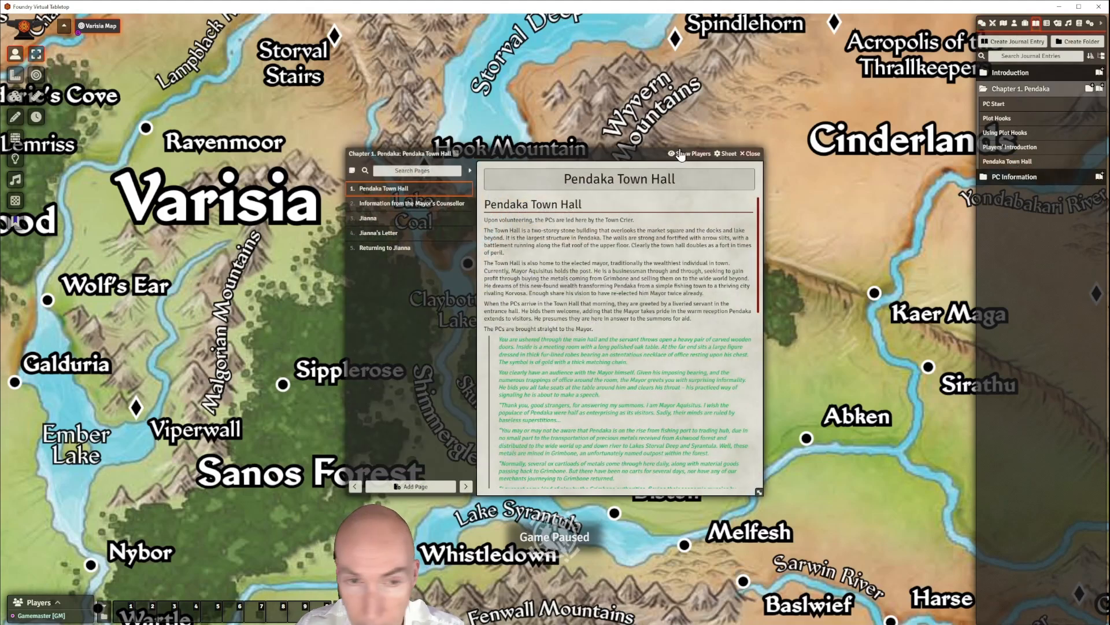
drag(602, 156, 527, 76)
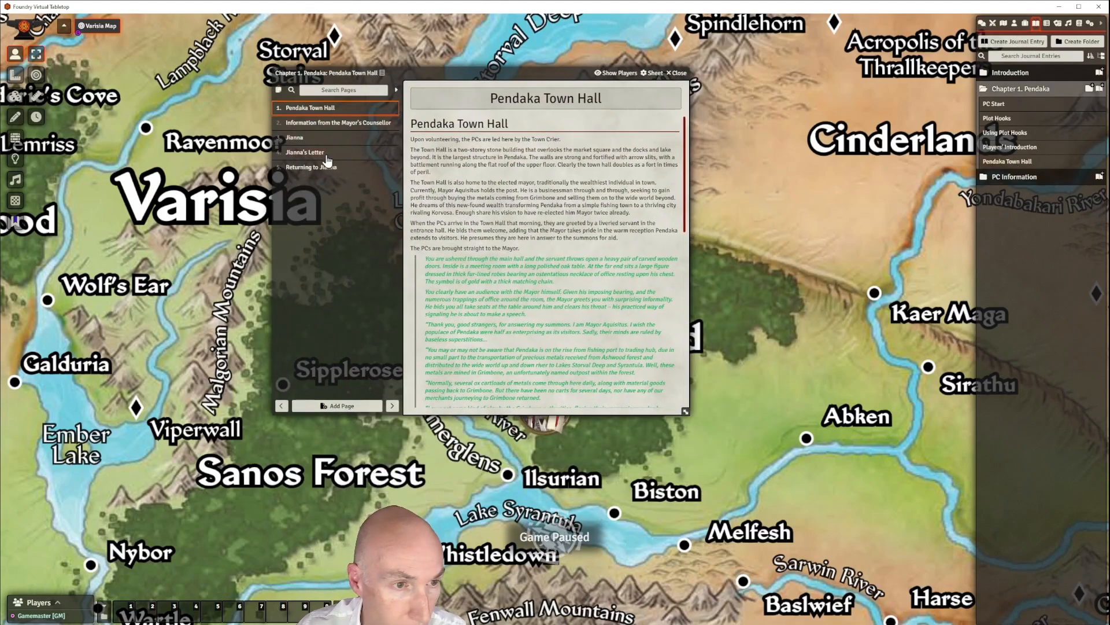
click(324, 168)
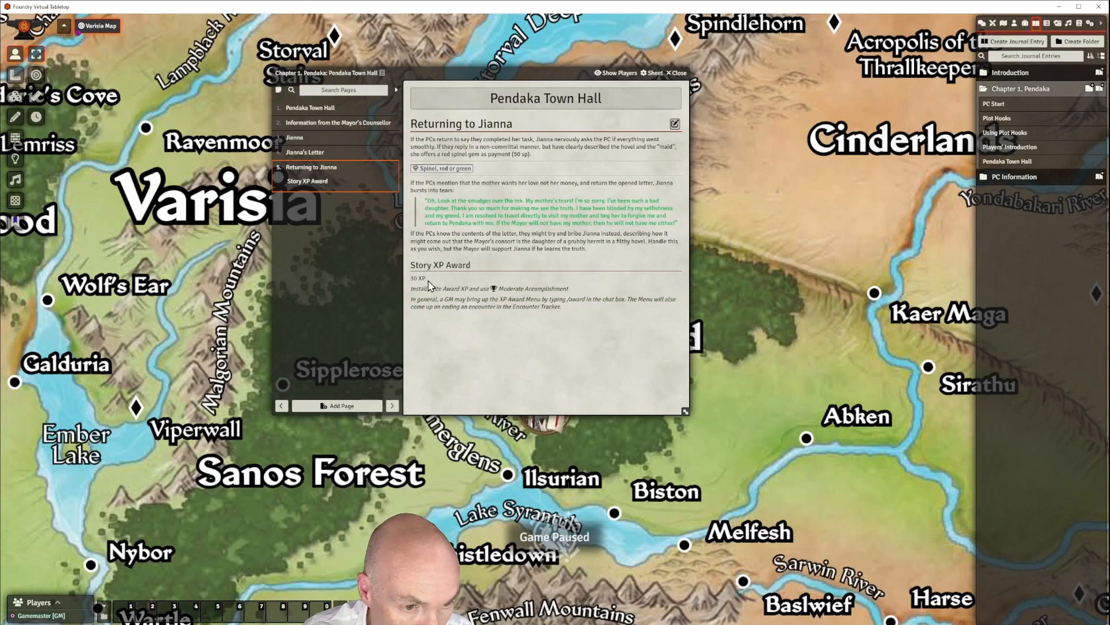
click(675, 125)
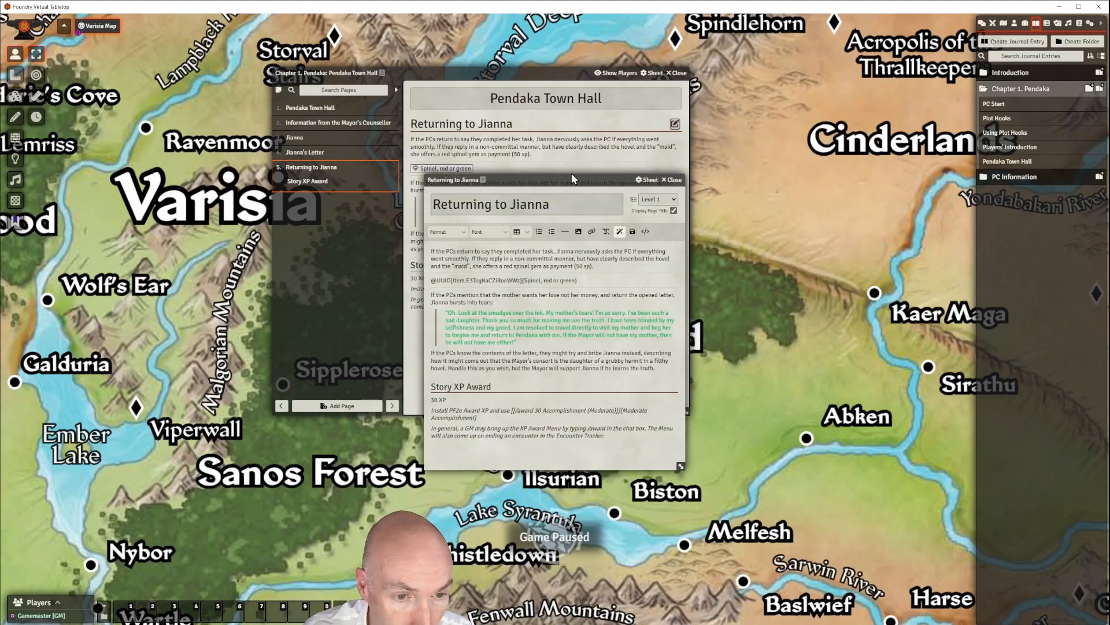
drag(559, 178, 616, 92)
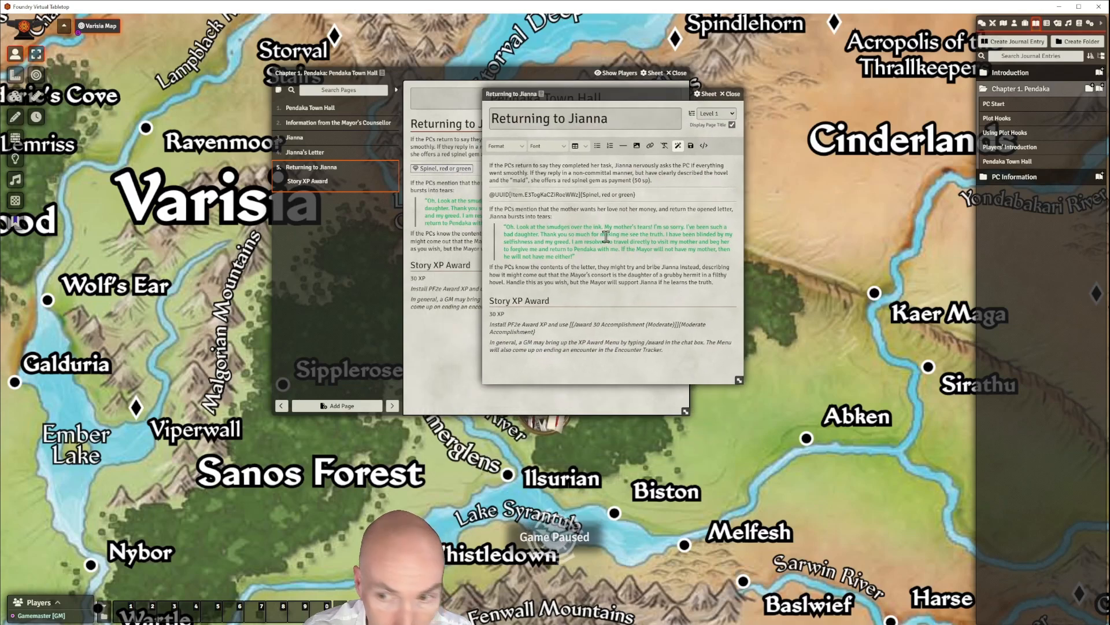
Delete "30 XP" and "Install PF2e Award XP and use" so the award command directly follows the Story XP Award heading
click(981, 24)
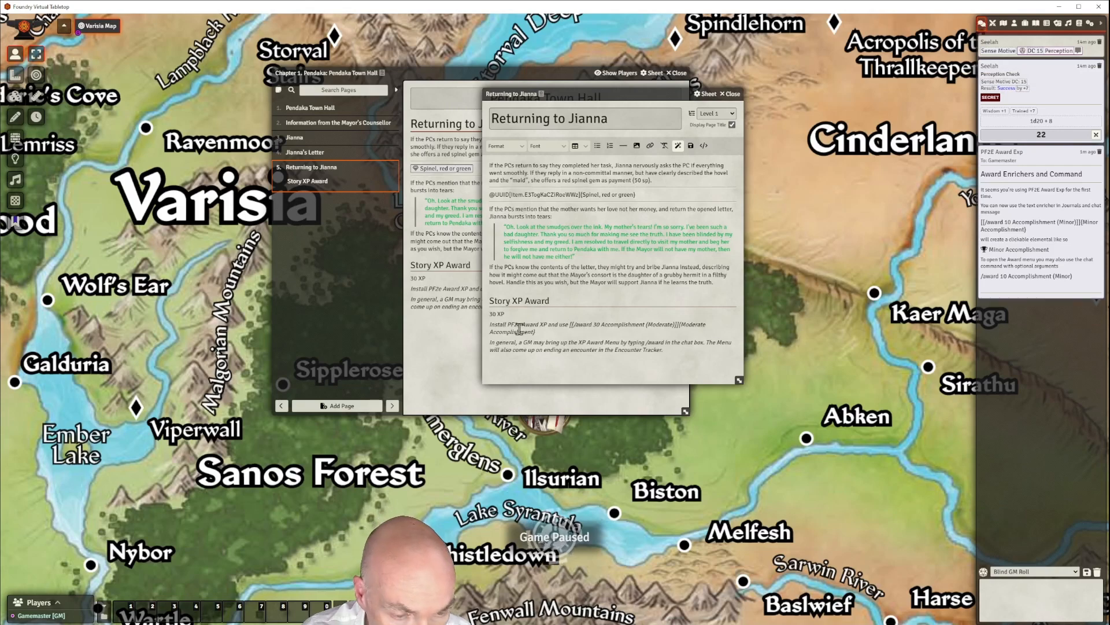
click(491, 325)
drag(491, 323, 566, 324)
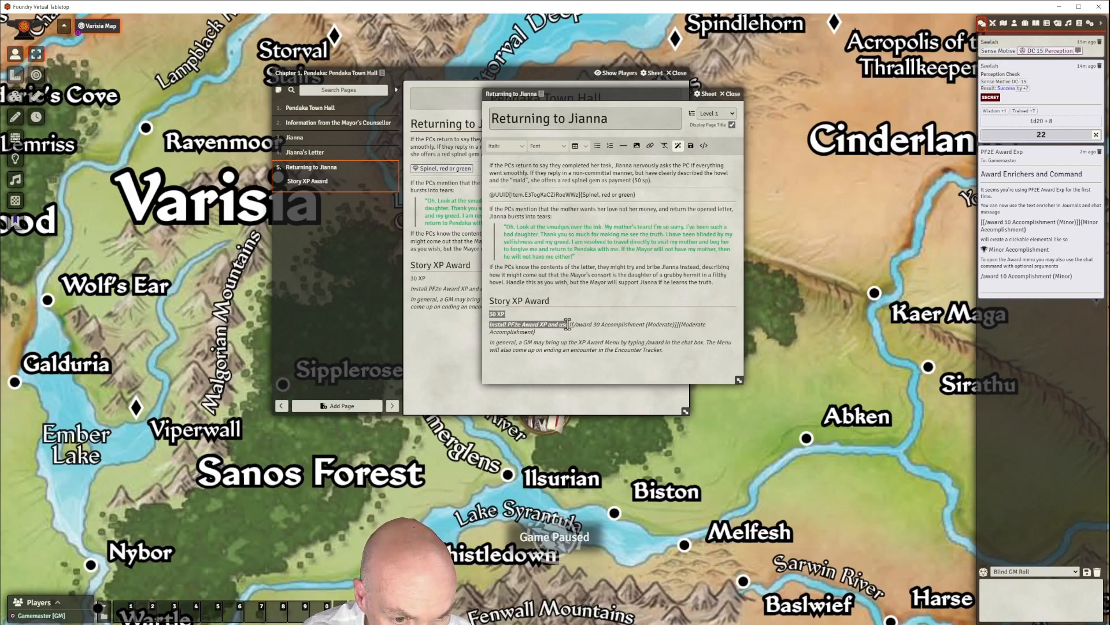
key(BackSpace)
key(Delete)
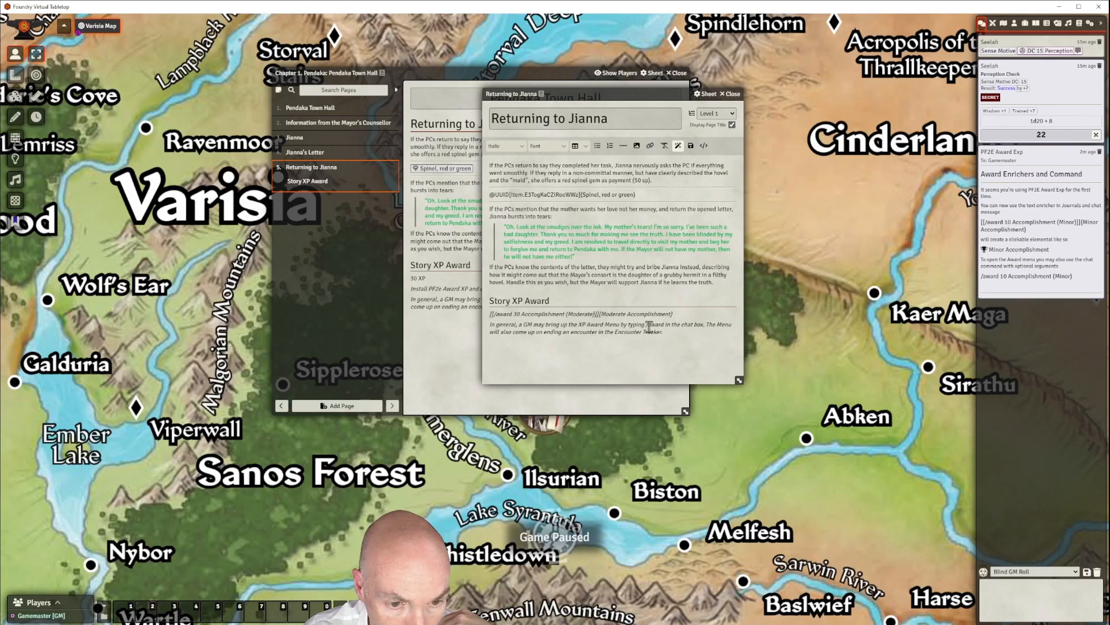
Delete the "In general, a GM may bring up the XP Award Menu" paragraph and save the Returning to Jianna page
drag(659, 332, 486, 331)
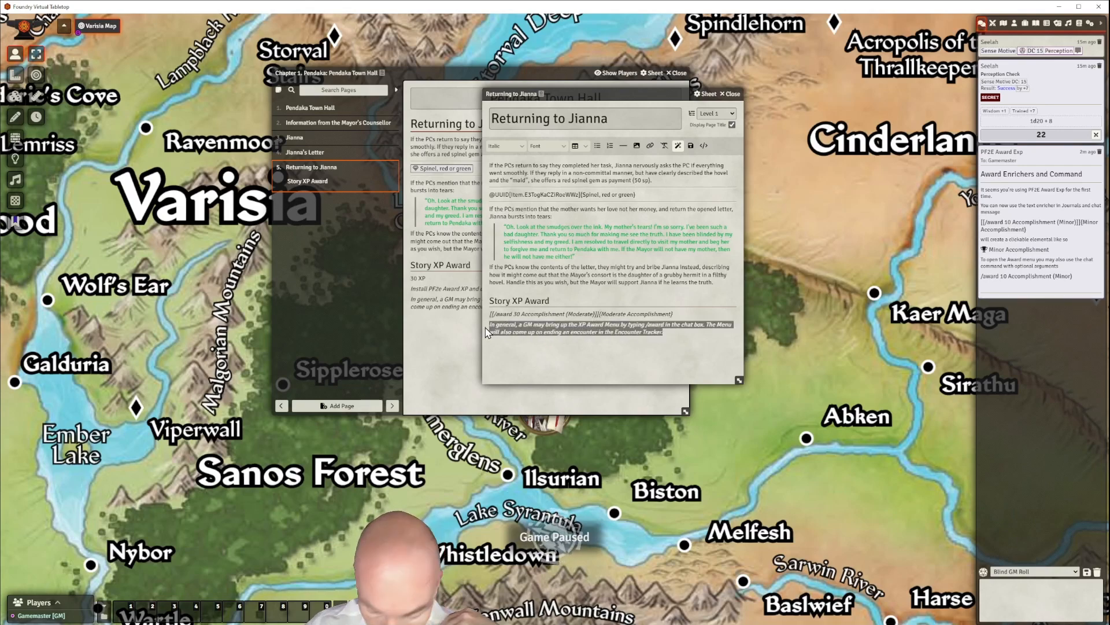
key(BackSpace)
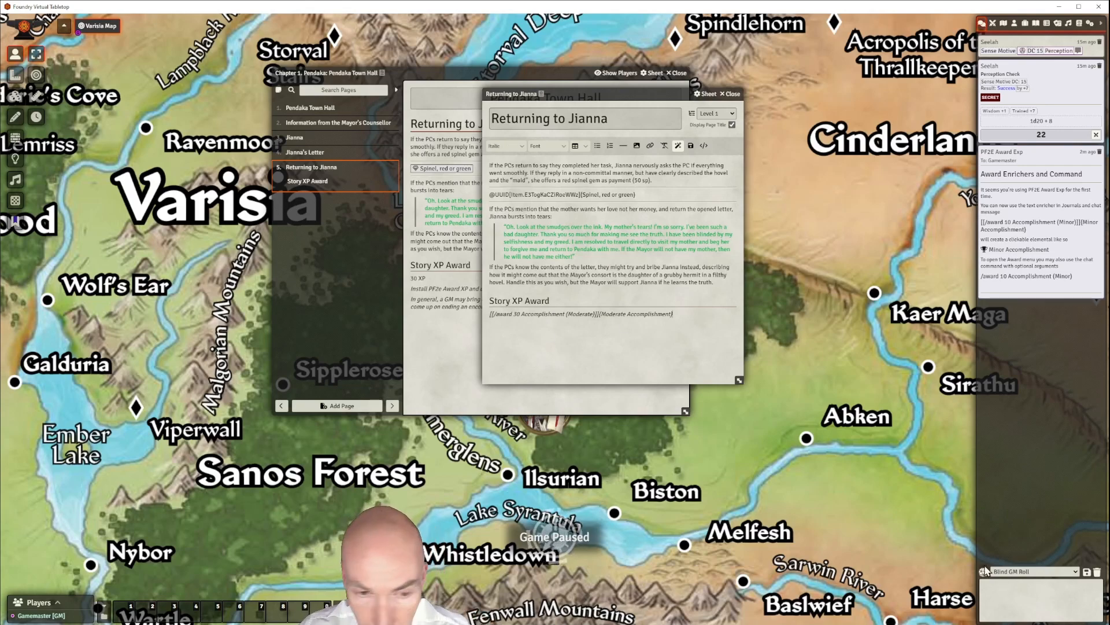
click(691, 148)
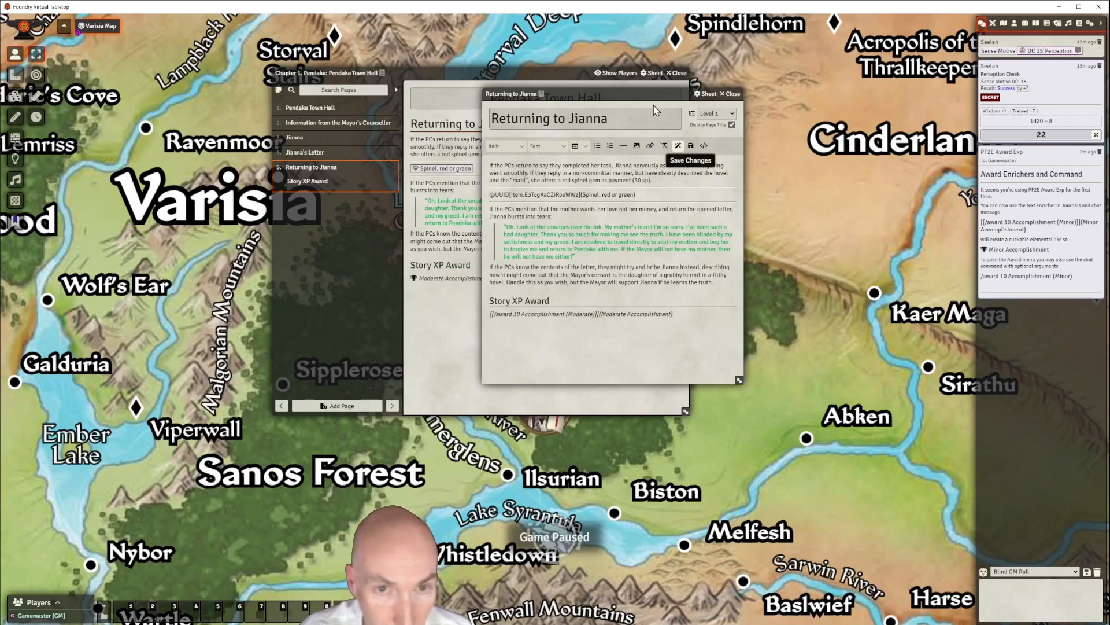
Close the page editor and award the party 30 XP through the Moderate Accomplishment link on the Returning to Jianna page
drag(651, 92, 663, 103)
click(741, 106)
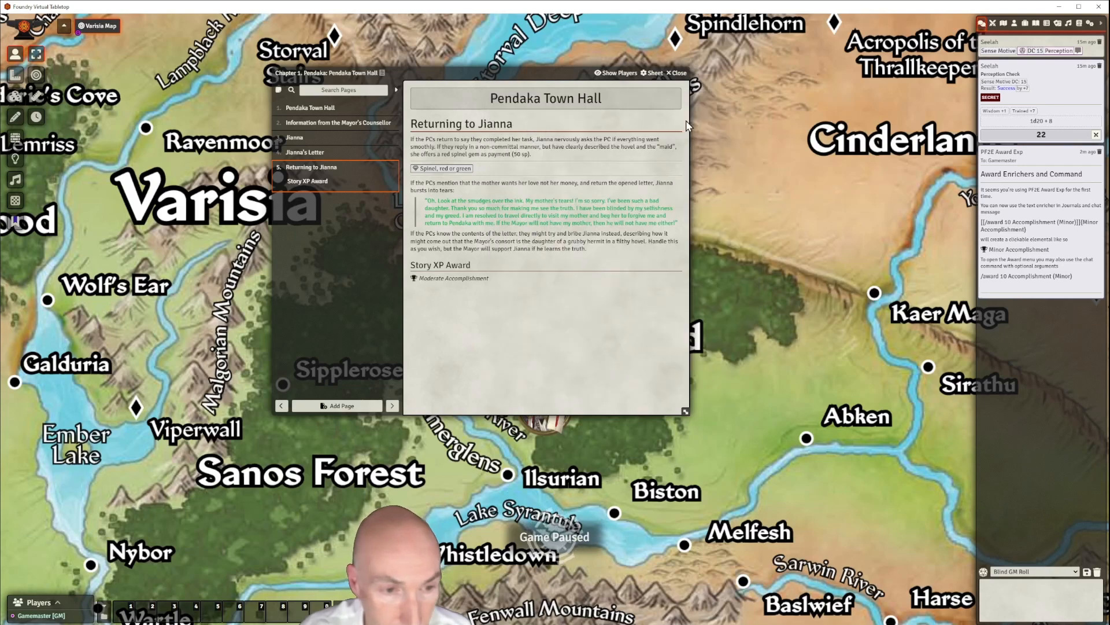
click(439, 279)
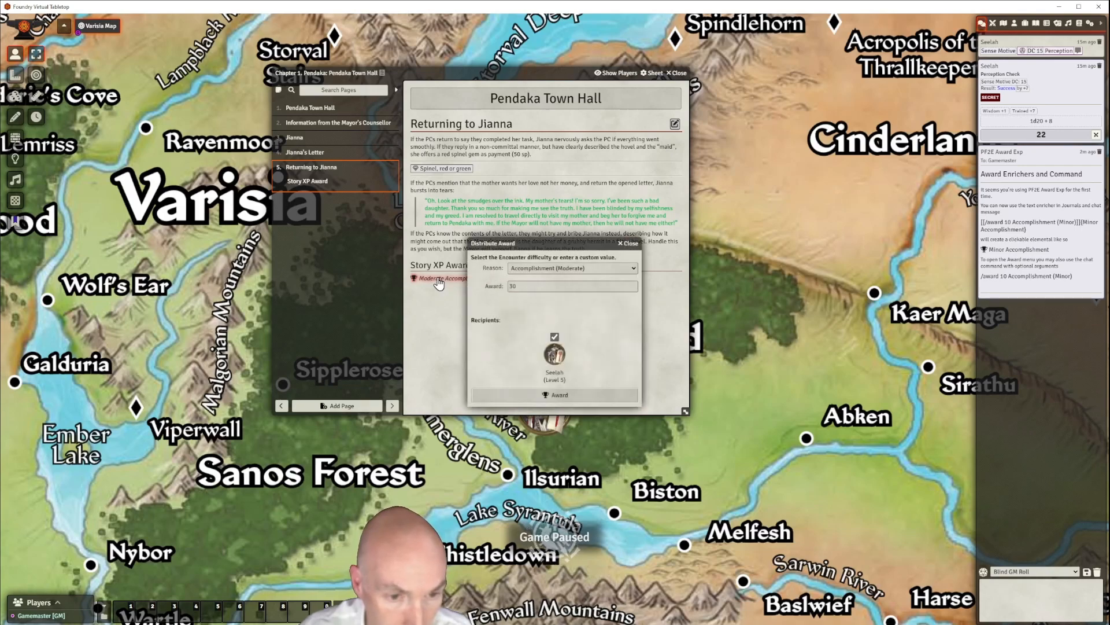
drag(551, 243, 614, 230)
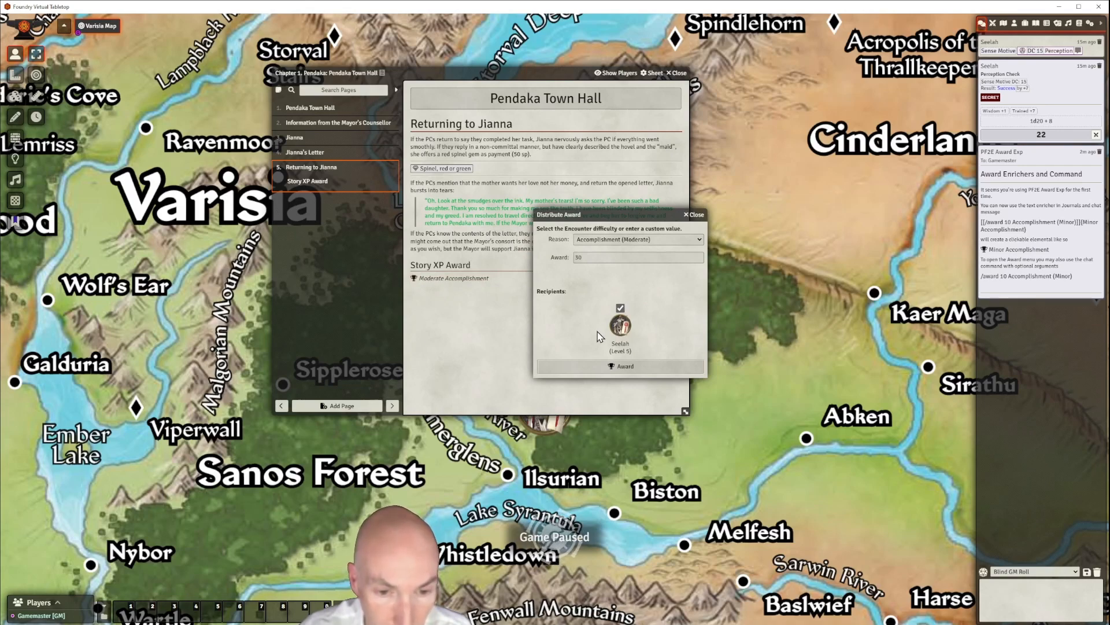
click(626, 369)
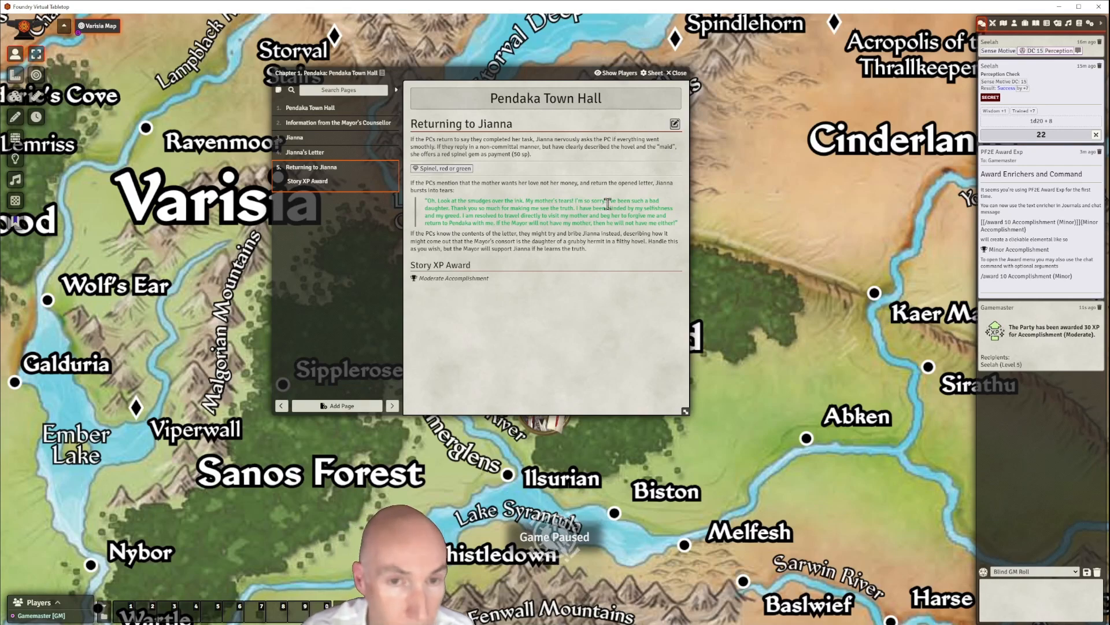
Move the Pendaka Town Hall journal aside and close it
drag(561, 78, 638, 86)
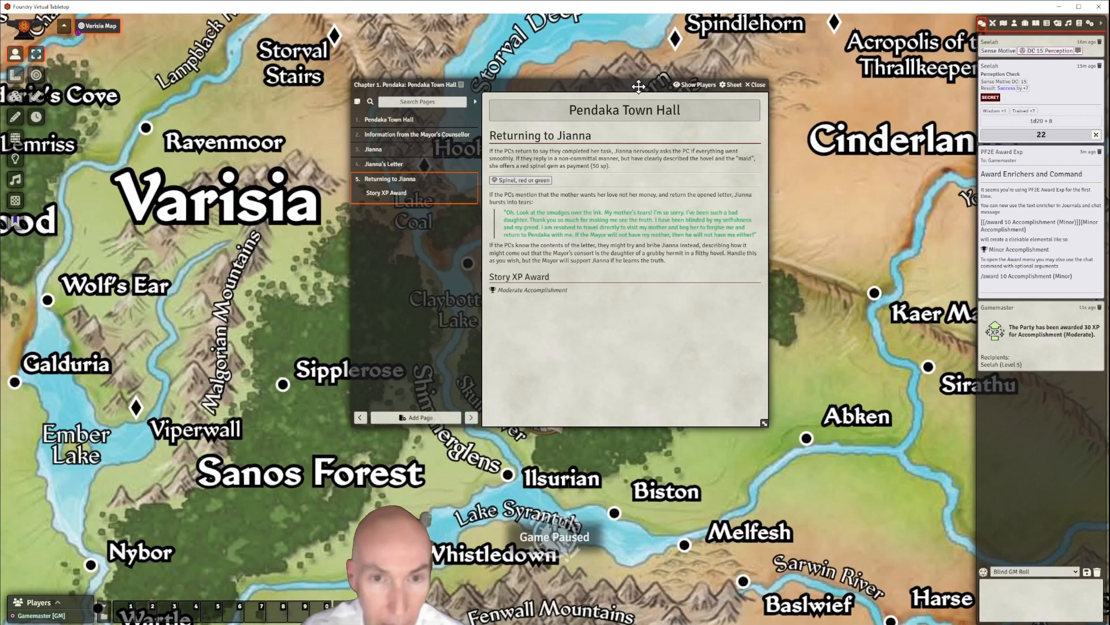
drag(638, 86, 661, 88)
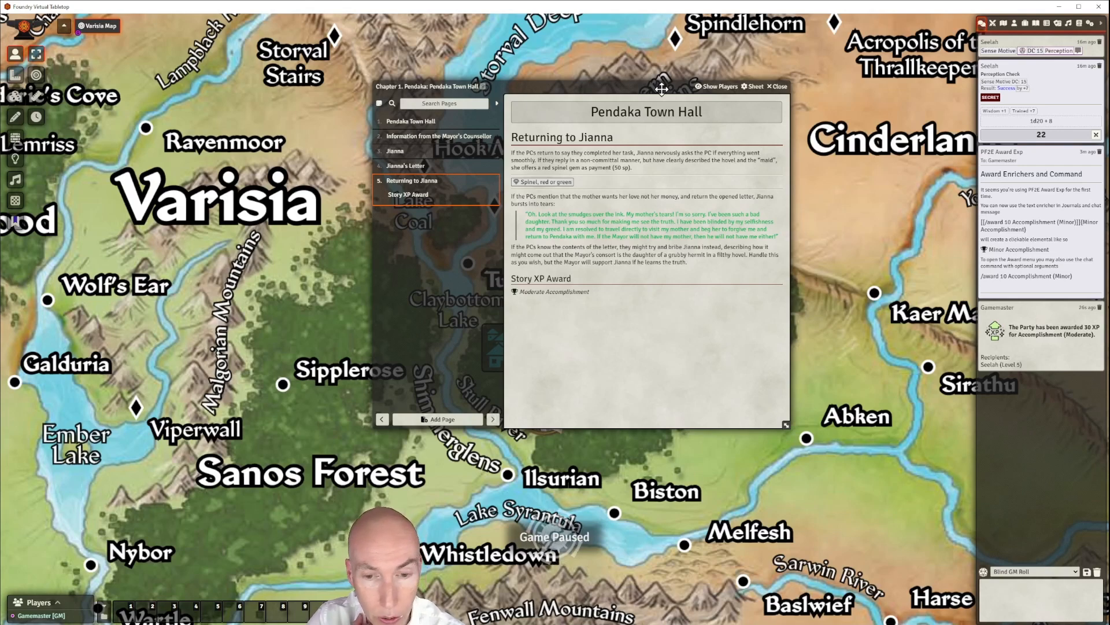
drag(662, 89, 677, 89)
click(793, 87)
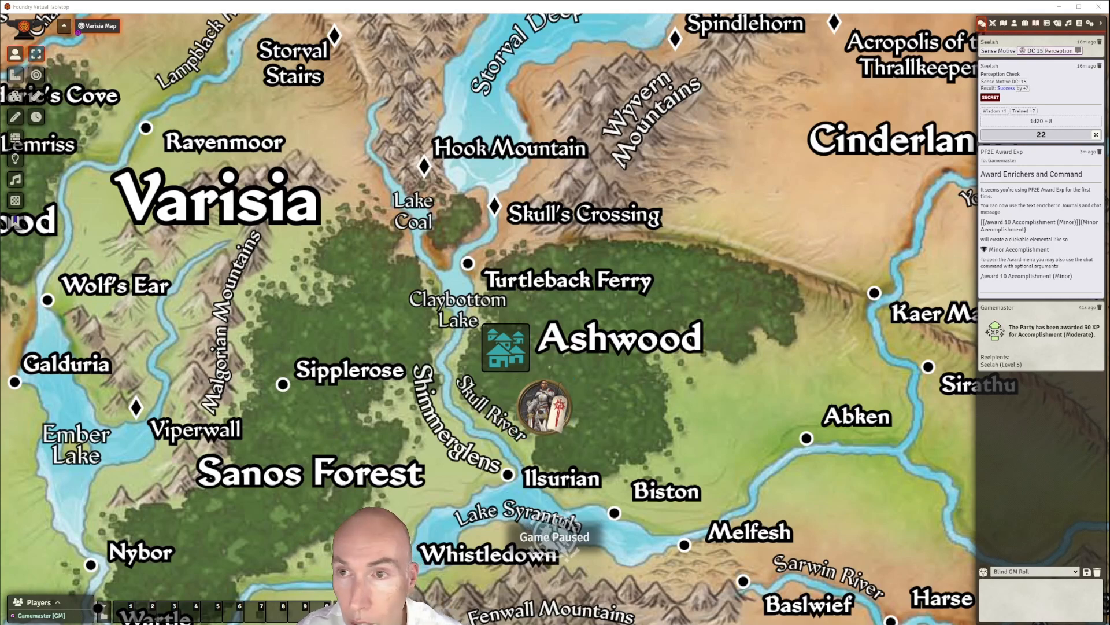
Create a journal entry named Eel Catch in the Chapter 1. Pendaka journal folder
click(1036, 24)
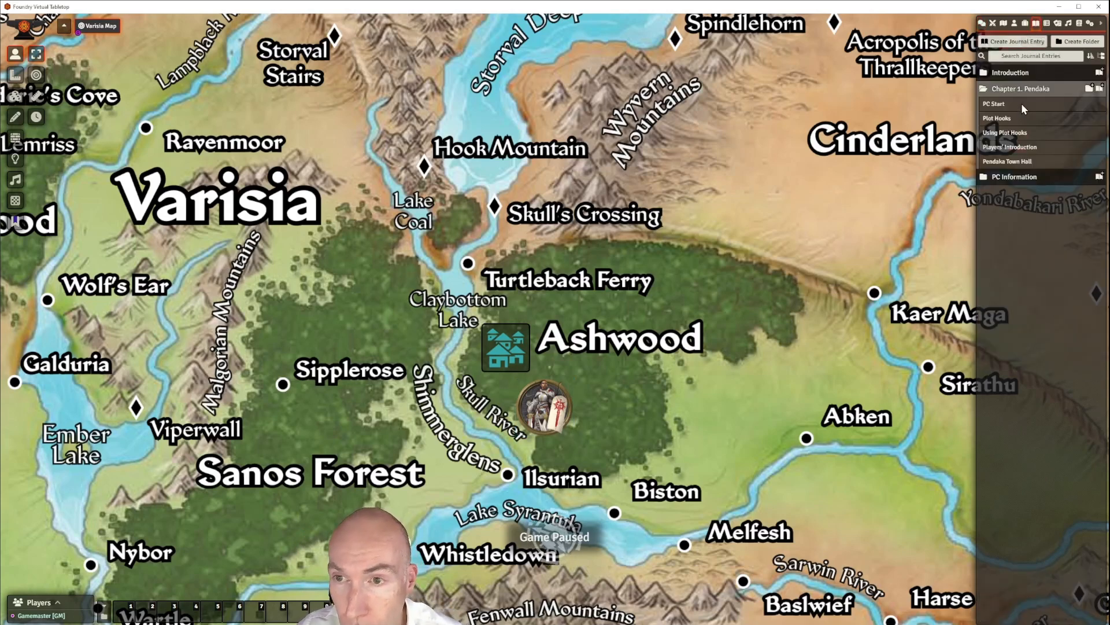
click(1027, 88)
click(1028, 89)
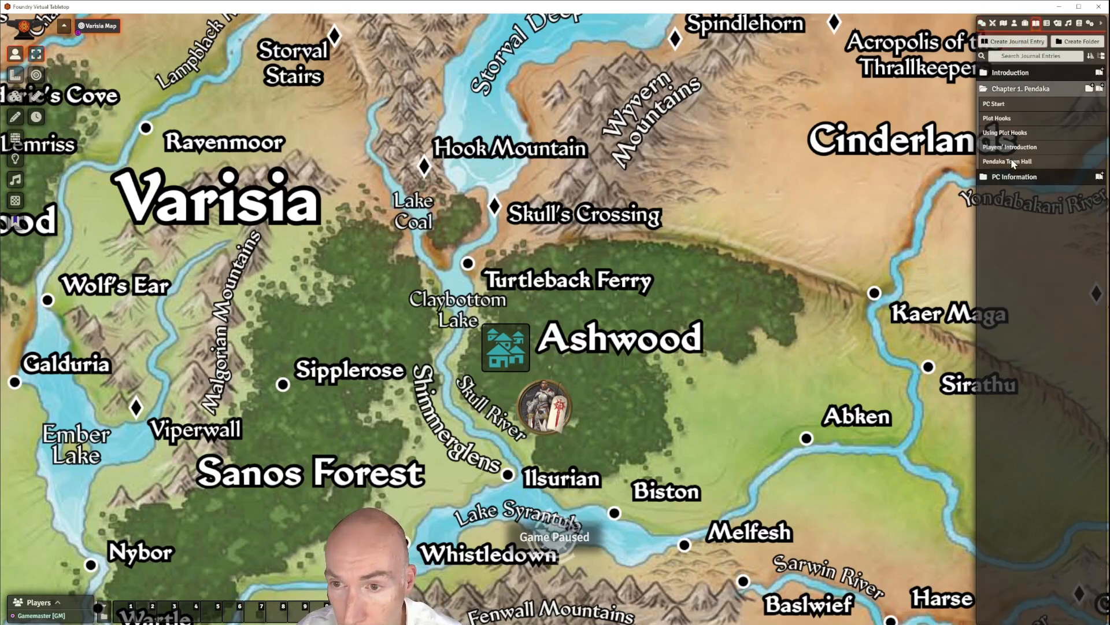
click(1100, 89)
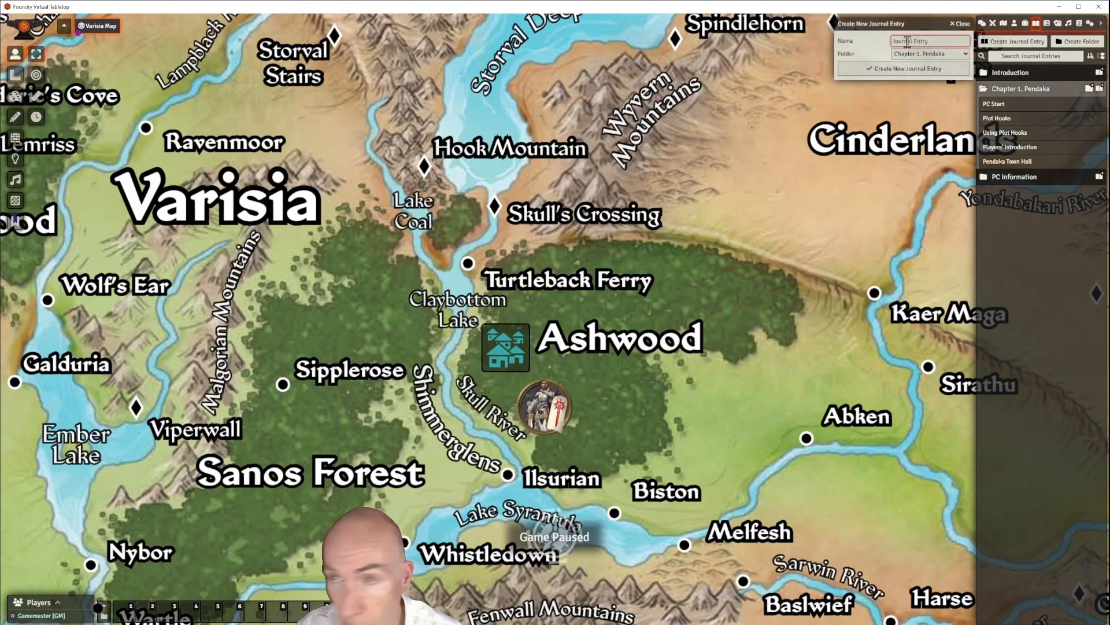
text(Ee)
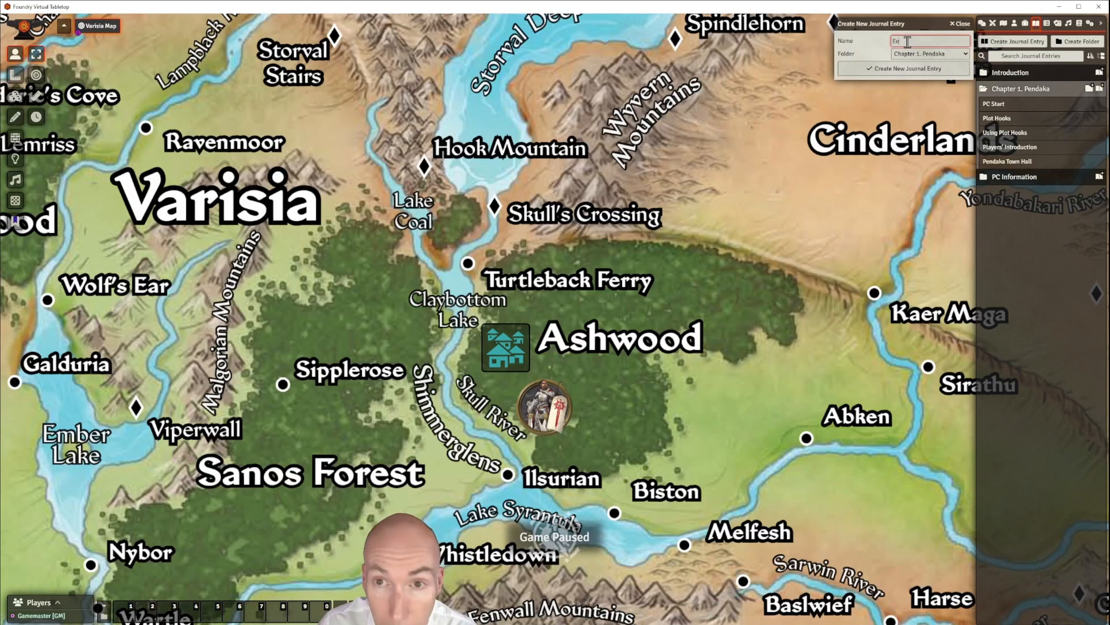
text(l Catch)
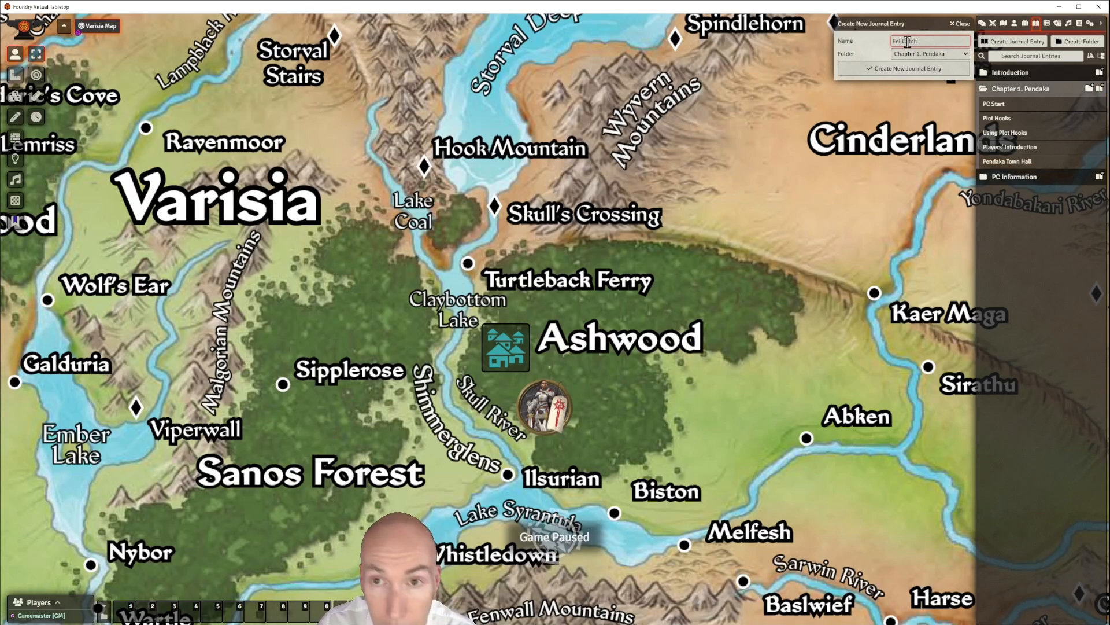
click(909, 70)
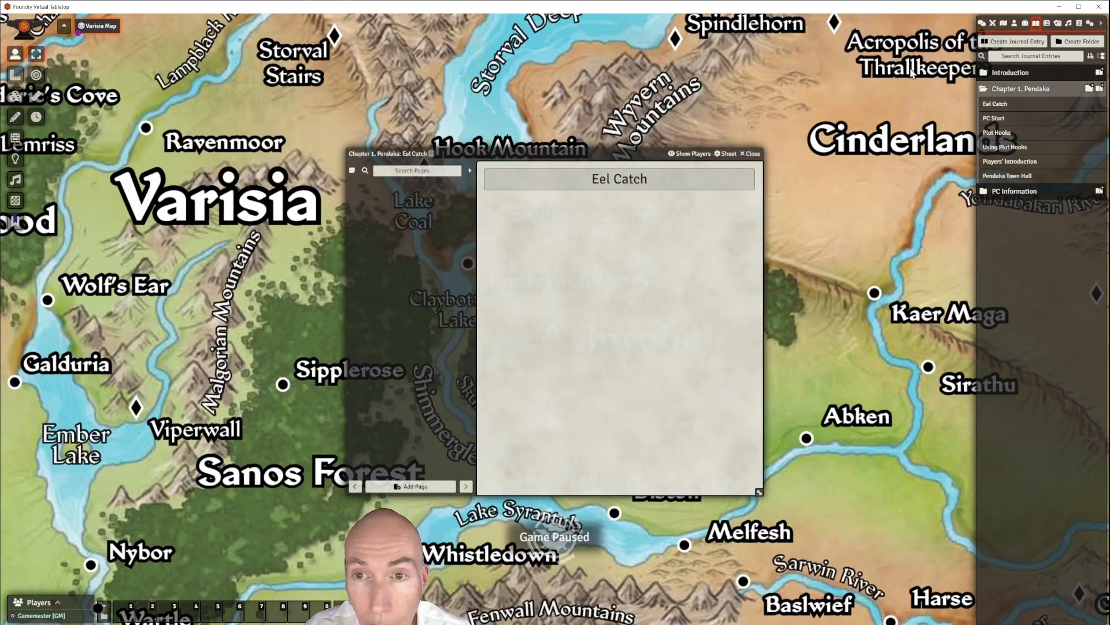
Add a text page named Eel Catch to the new journal and fill it with the encounter text about the wharf altercation
drag(620, 149, 664, 119)
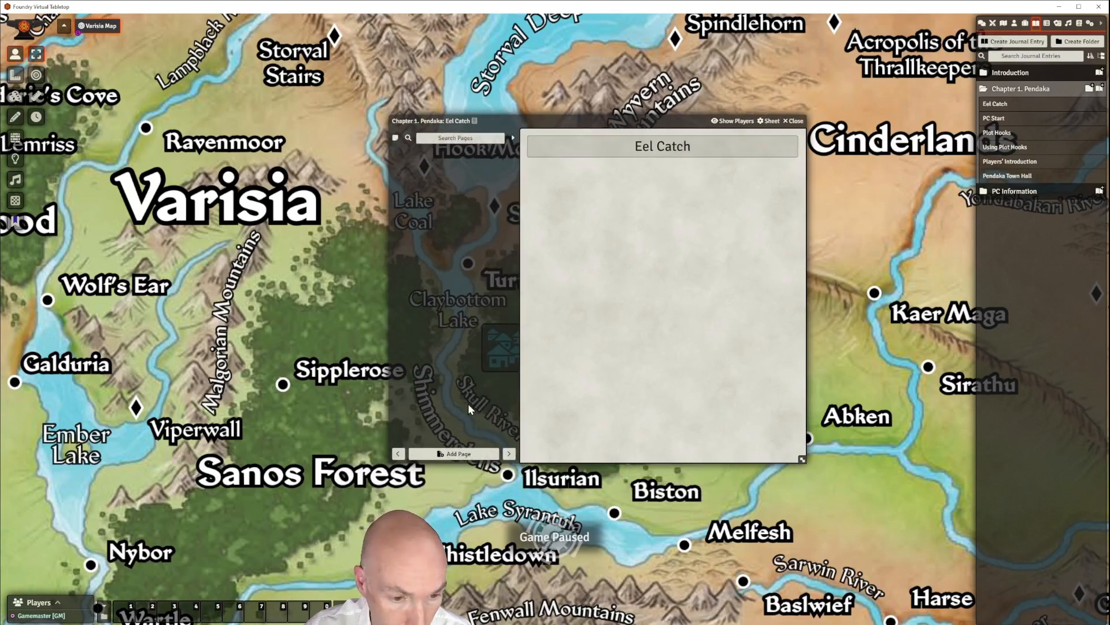
click(460, 453)
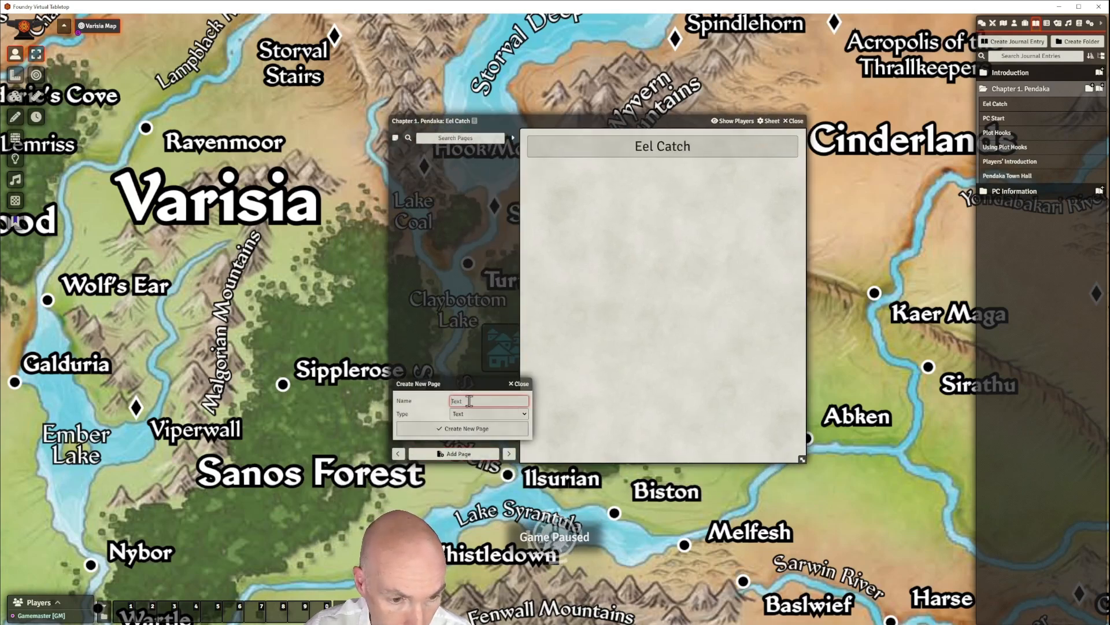
text(Eel)
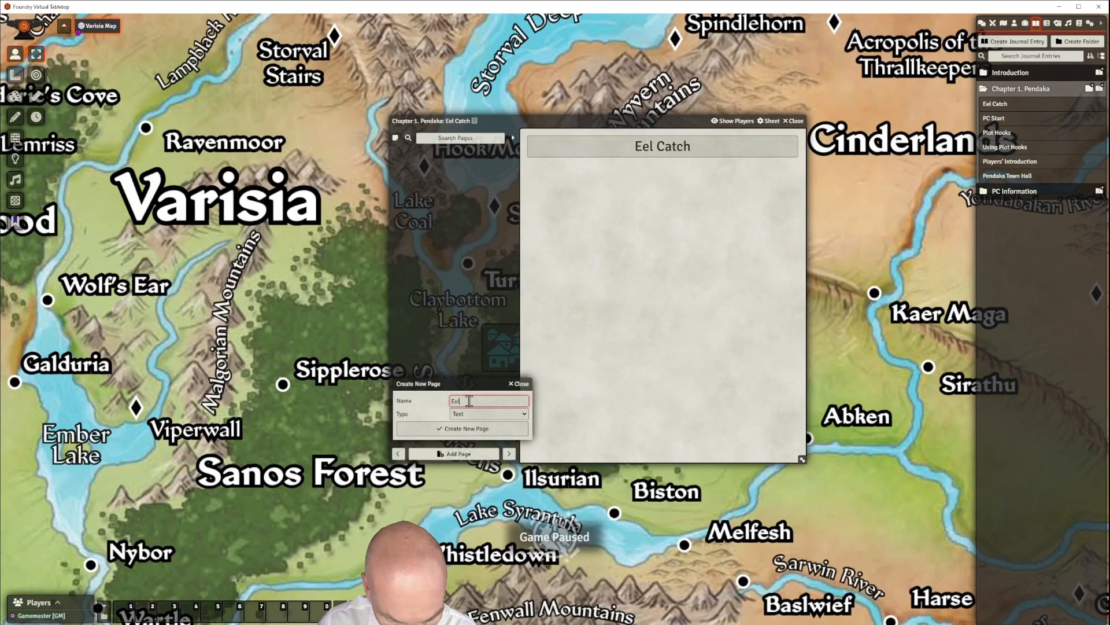
text( Catch)
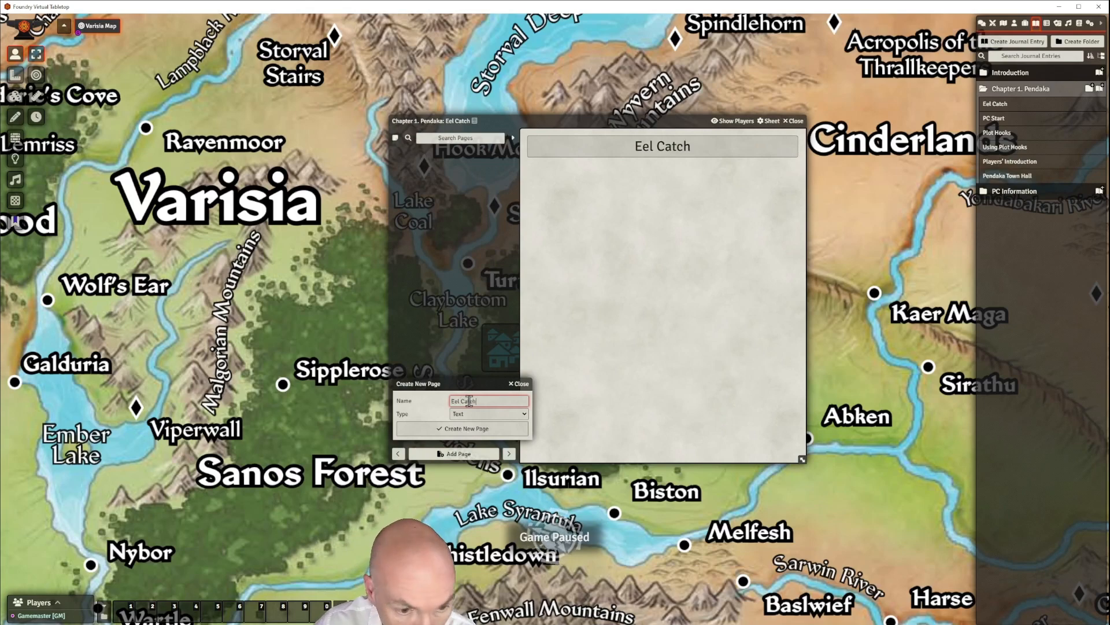
click(445, 428)
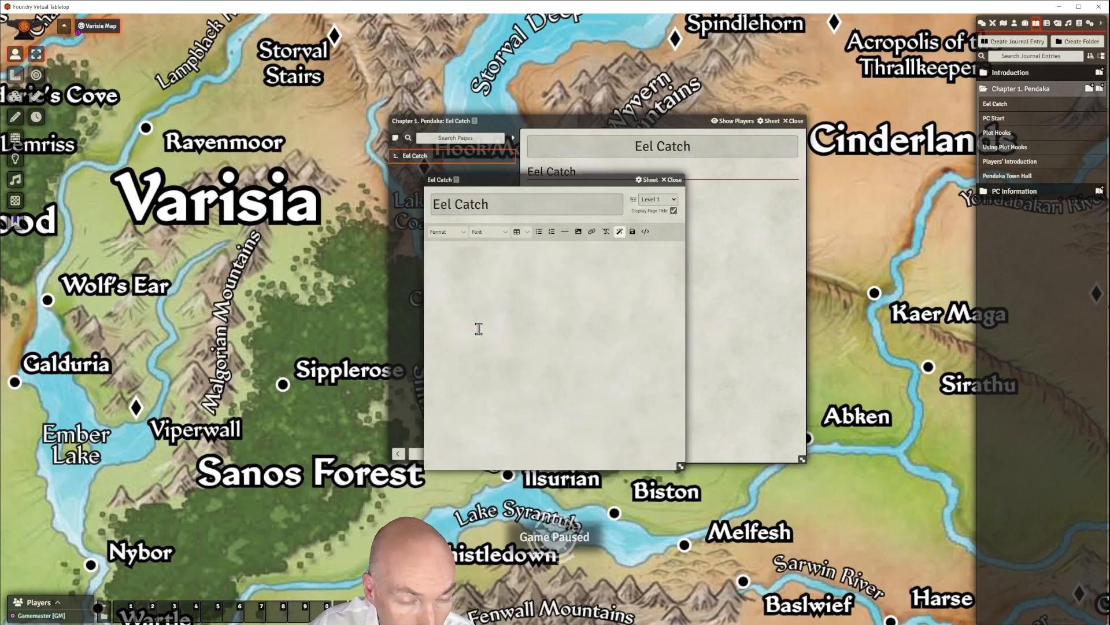
text(Eel Catch Just as the PCs leave the Town Hall, they hear an altercation taking place on the wharf on the other side of the market square. You step back outside into the fishy aroma of the market. Suddenly you hear a cry and the sounds of general disturbance and alarm. You spy a commotion on the wharf across the market square. Of course the PCs may choose to ignore this, and in that case skip this encounter, but one of the items of information they may learn later is that an electric eel had been accidentally caught in a fishing net hidden among a load of fish and escaped. The fishermen and dockhands were eventually able to dispatch the "serpent" with long fishing harpoons, but not before it bit and electrocuted an innocent bystander. She has been taken to the temple of Erastil in a critical condition. The priestess may be able to save her. If only there had been some of the town's militia or a brave warrior on hand at the time... If the PCs approach, activate the Eel Catch Scene and drag the party sheet icon in the Actors tab to the east edge of the scene. Right Click the icon on the scene and select the Deposit PC tokens icon. Read the following.)
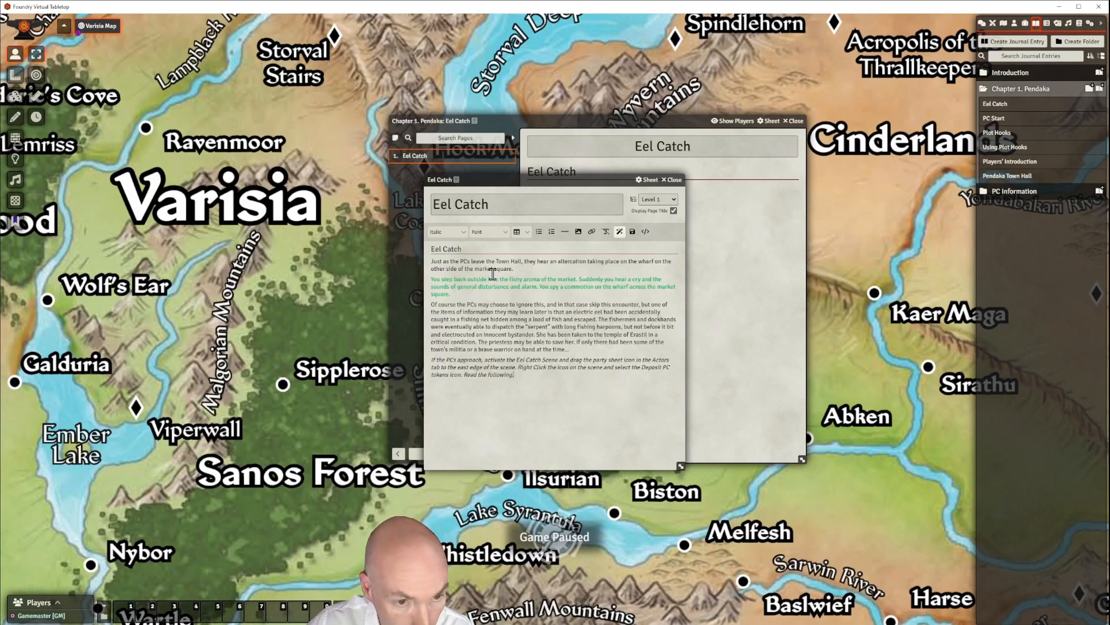
drag(567, 179, 592, 165)
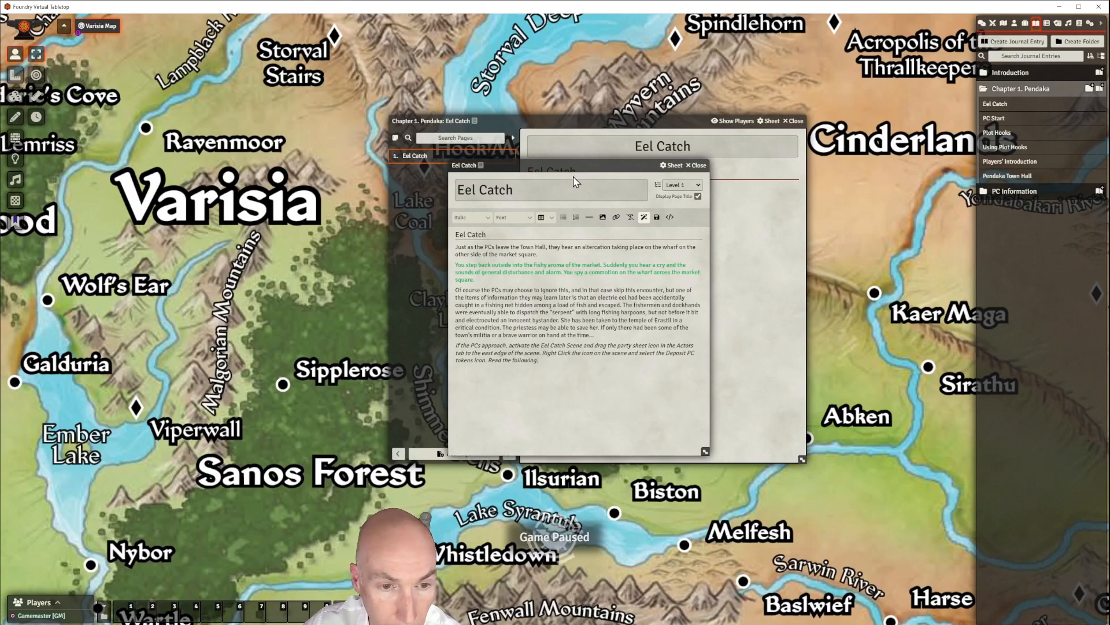
Format the green "You step back outside" paragraph as a block quote and insert horizontal rules above and below it
drag(475, 280, 457, 265)
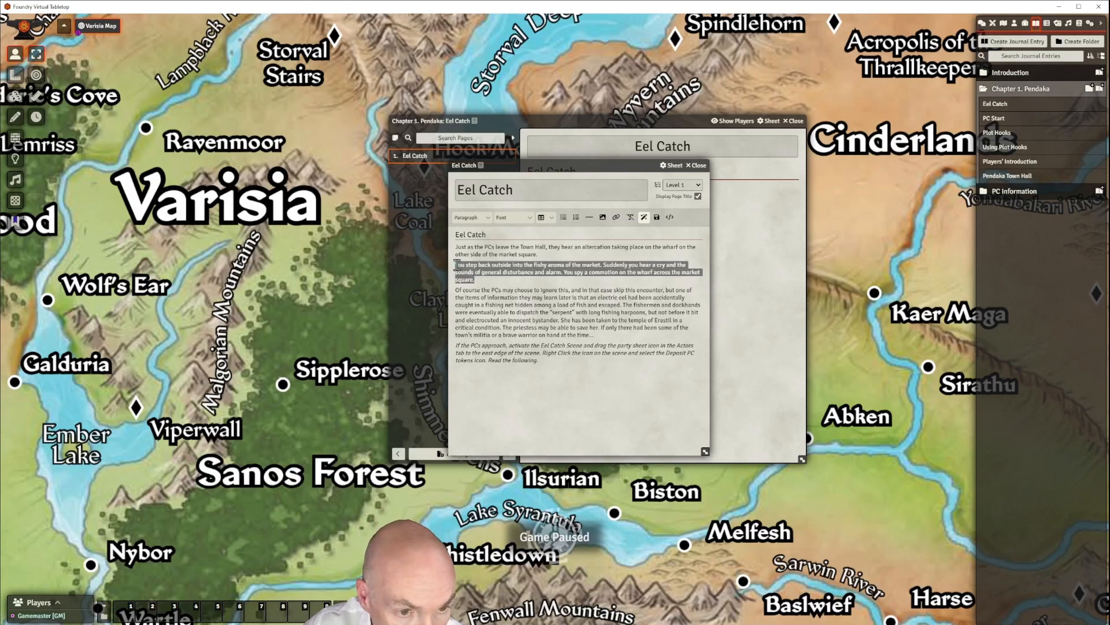
click(472, 217)
mouse_move(474, 243)
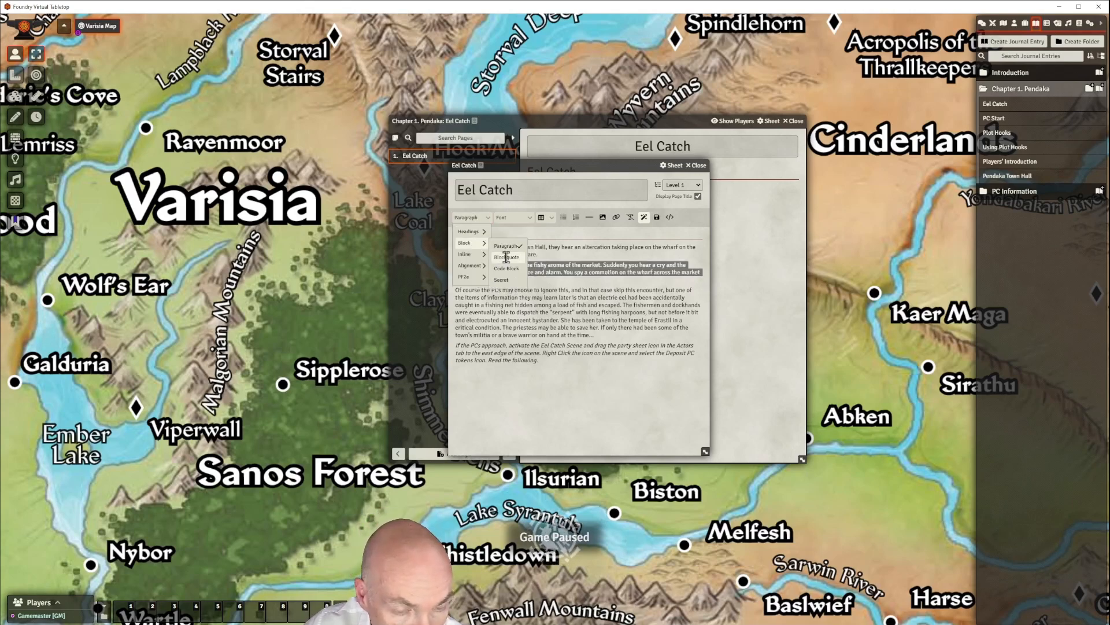
click(507, 259)
click(547, 307)
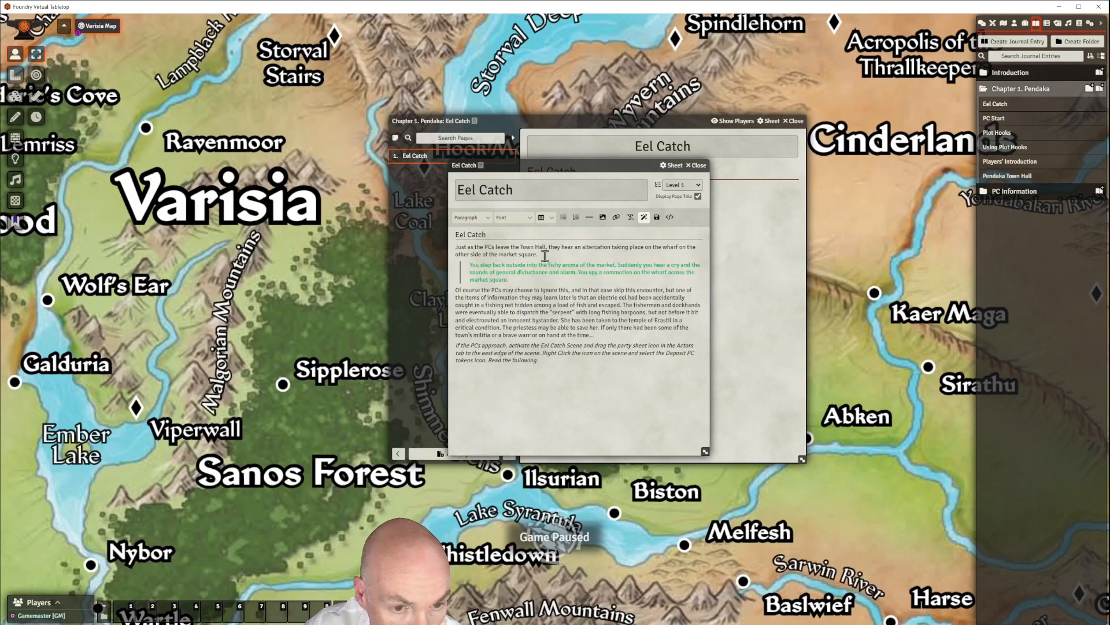
click(589, 217)
click(458, 295)
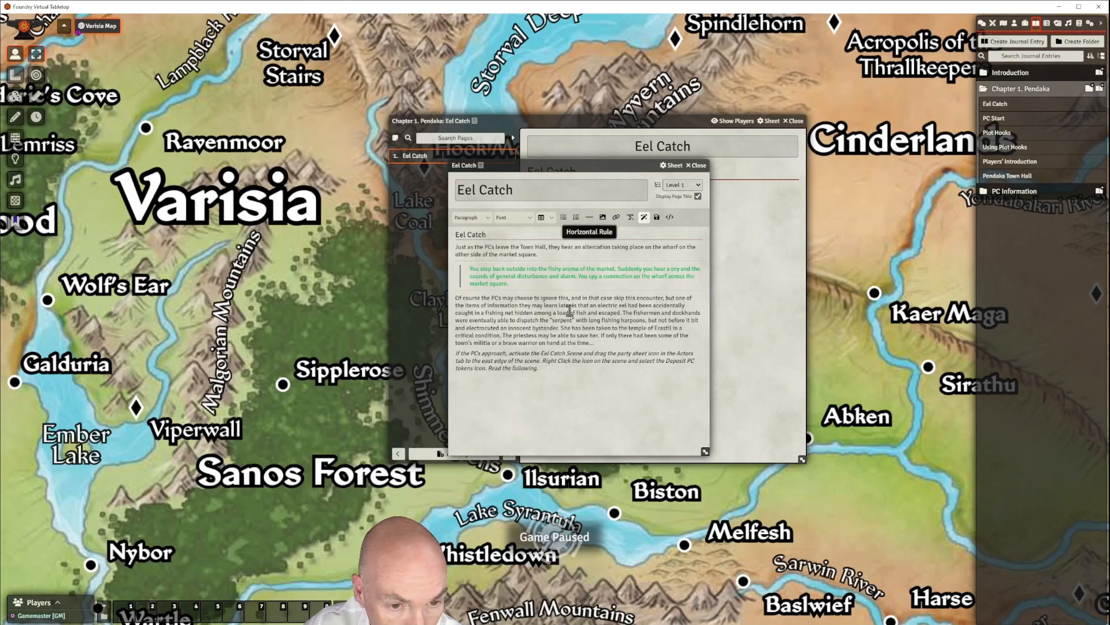
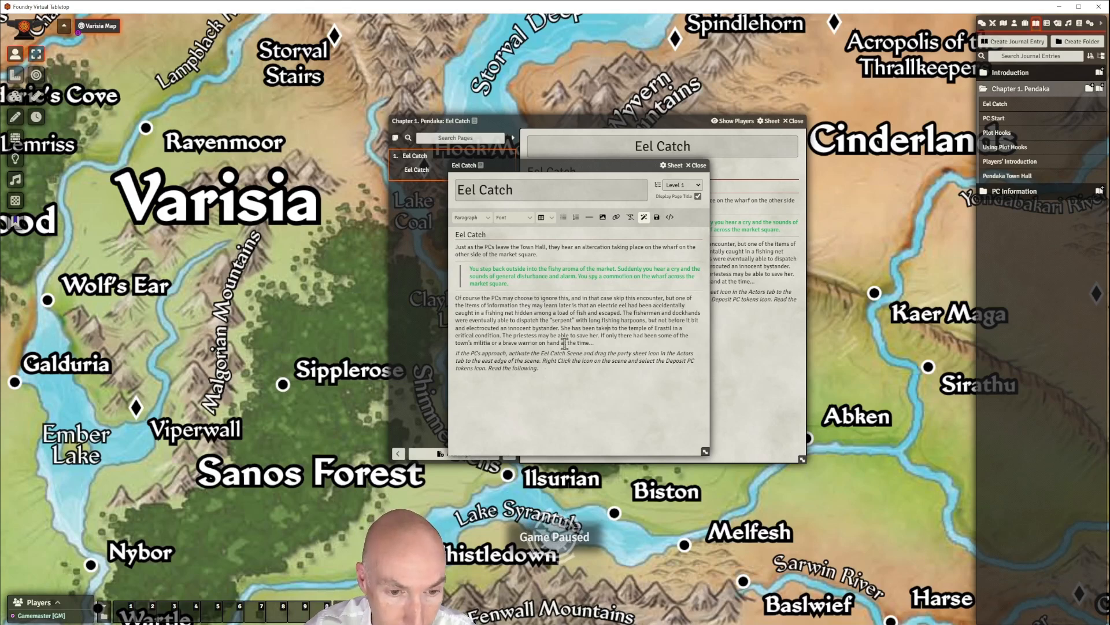
Save the Eel Catch page and close the Eel Catch journal
click(657, 219)
click(626, 178)
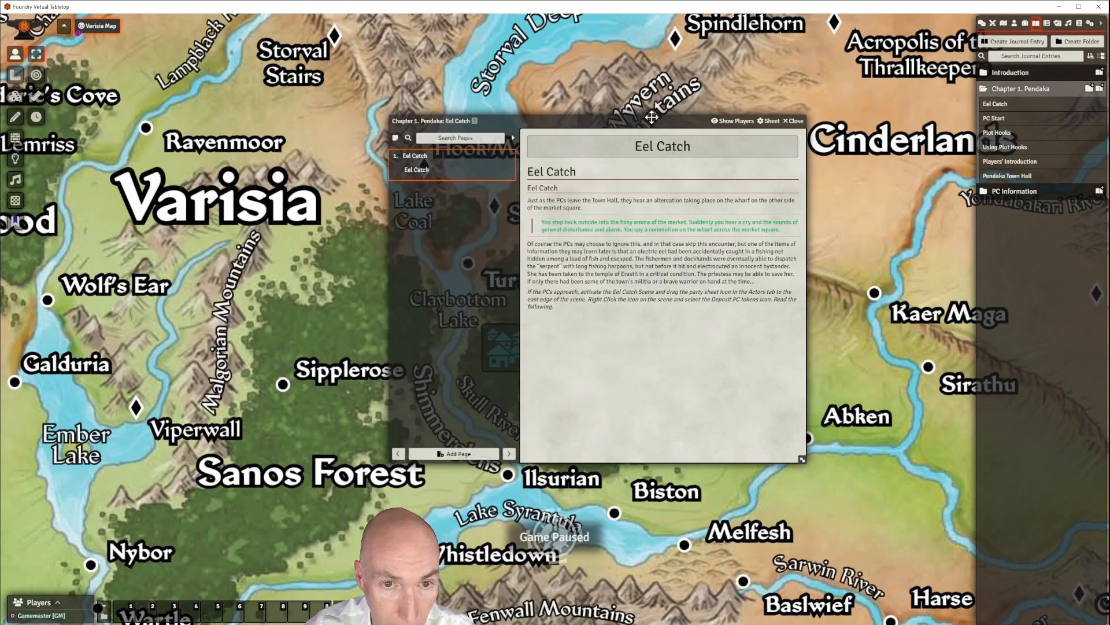
click(716, 123)
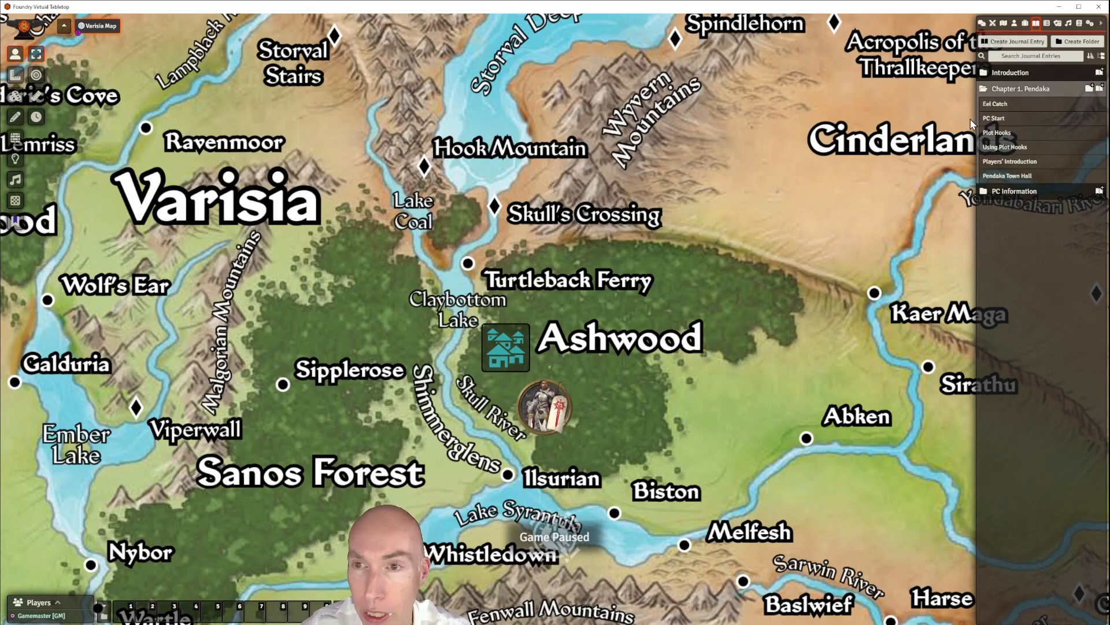
Create a scene named Pendaka Dock in the Chapter 1. Pendaka scene folder
click(1003, 23)
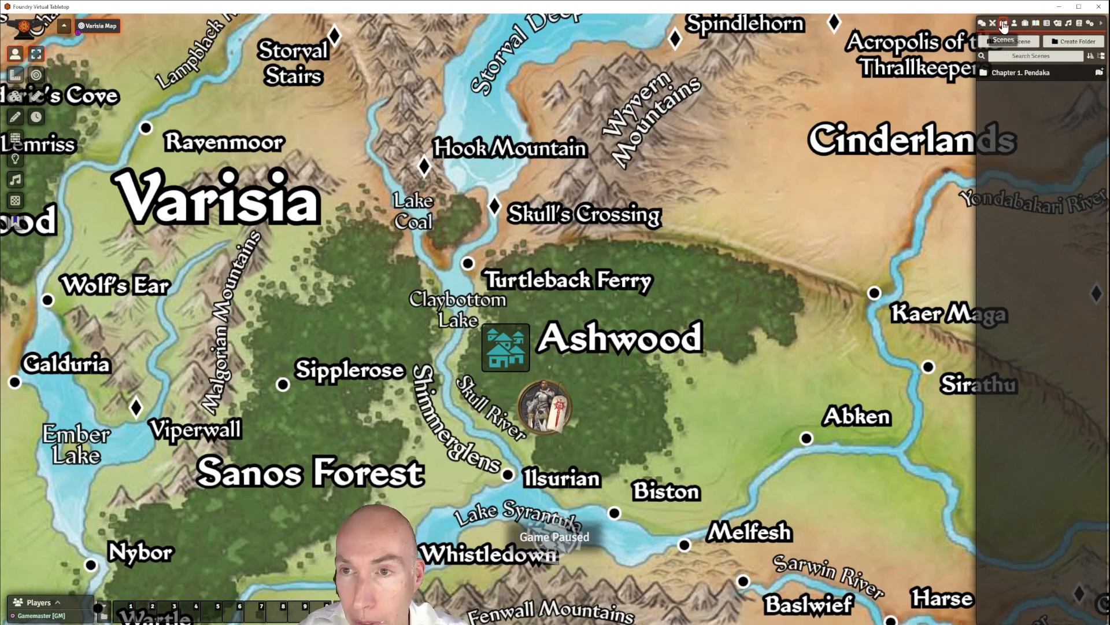
click(1018, 73)
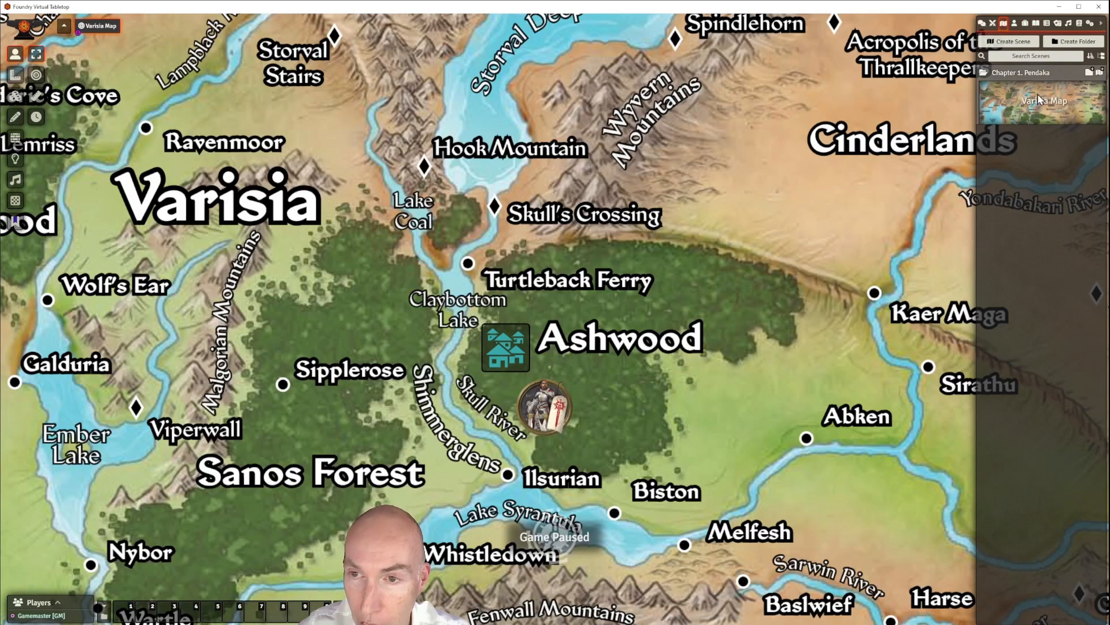
click(1101, 77)
drag(908, 27, 861, 41)
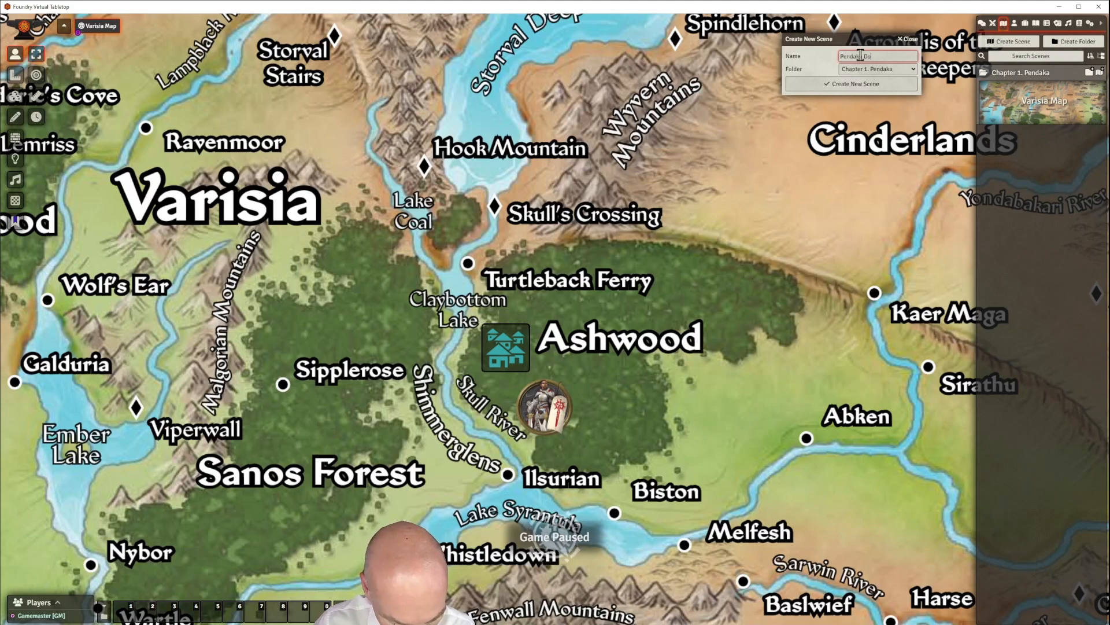
click(858, 84)
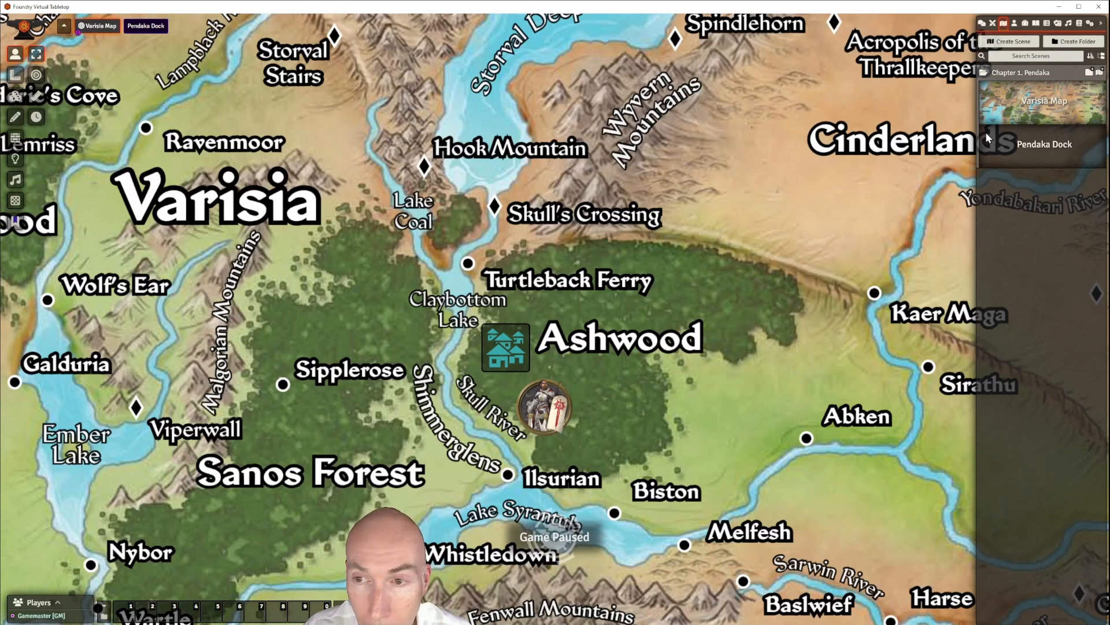
Set the Pendaka Dock scene's background image to pendaka docks alchemist.jpg from the strife-in-grimbone-walkthrough-module assets/scenes folder
right_click(1049, 148)
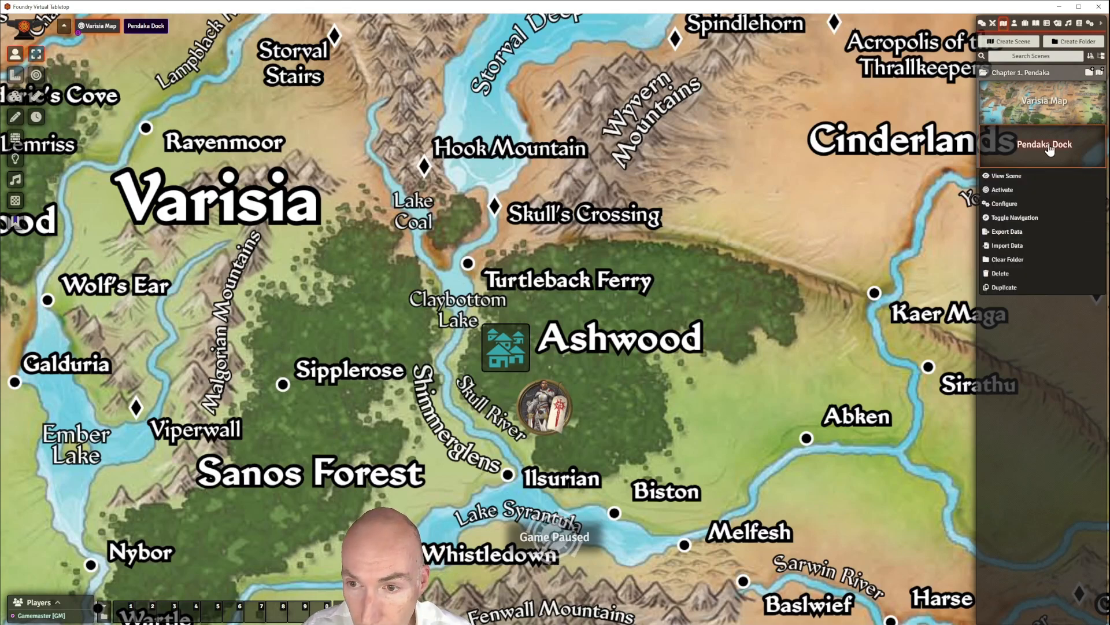
click(1004, 203)
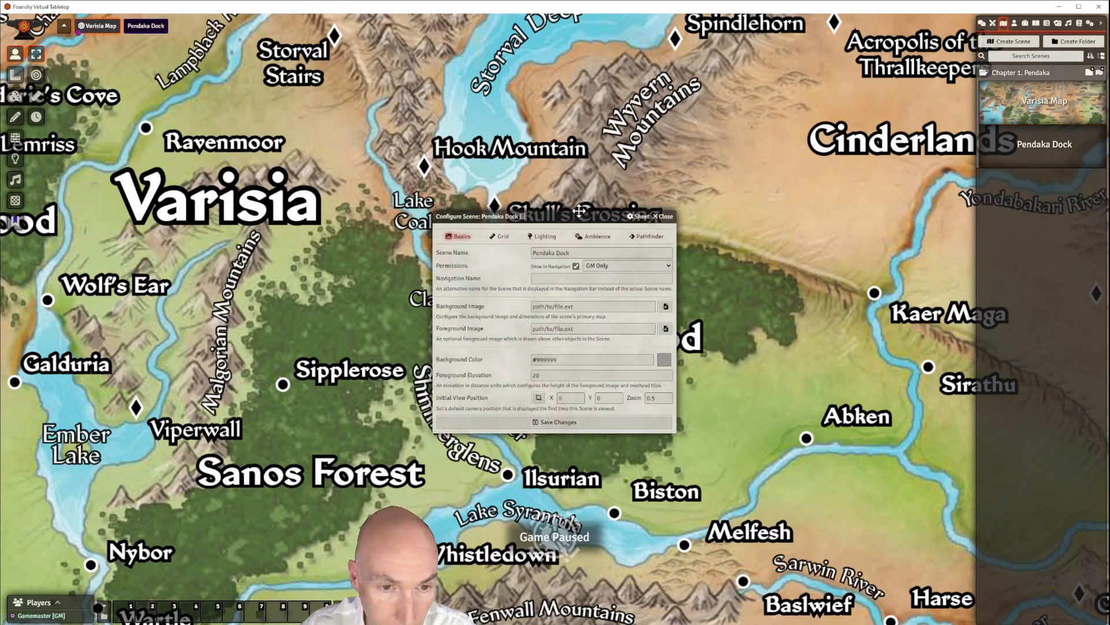
drag(573, 213, 643, 170)
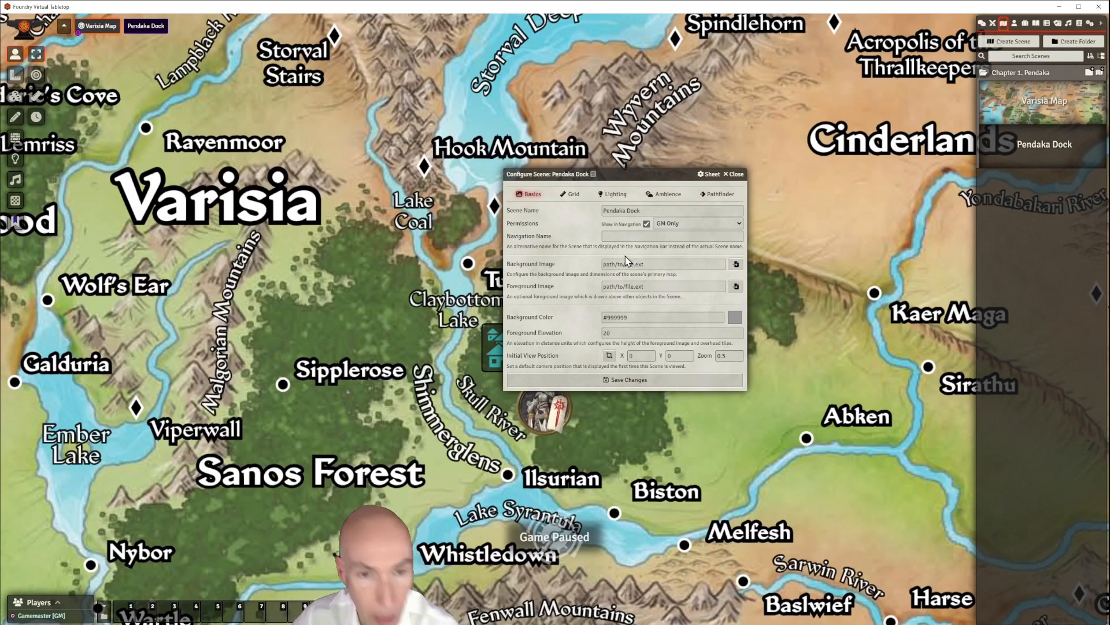
click(736, 264)
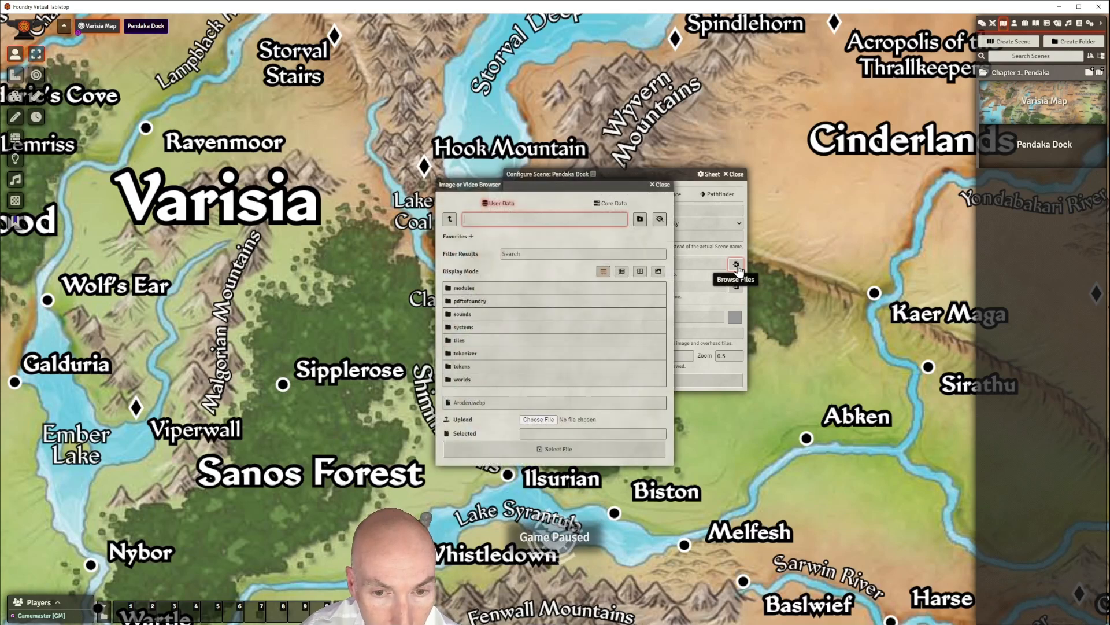
click(463, 288)
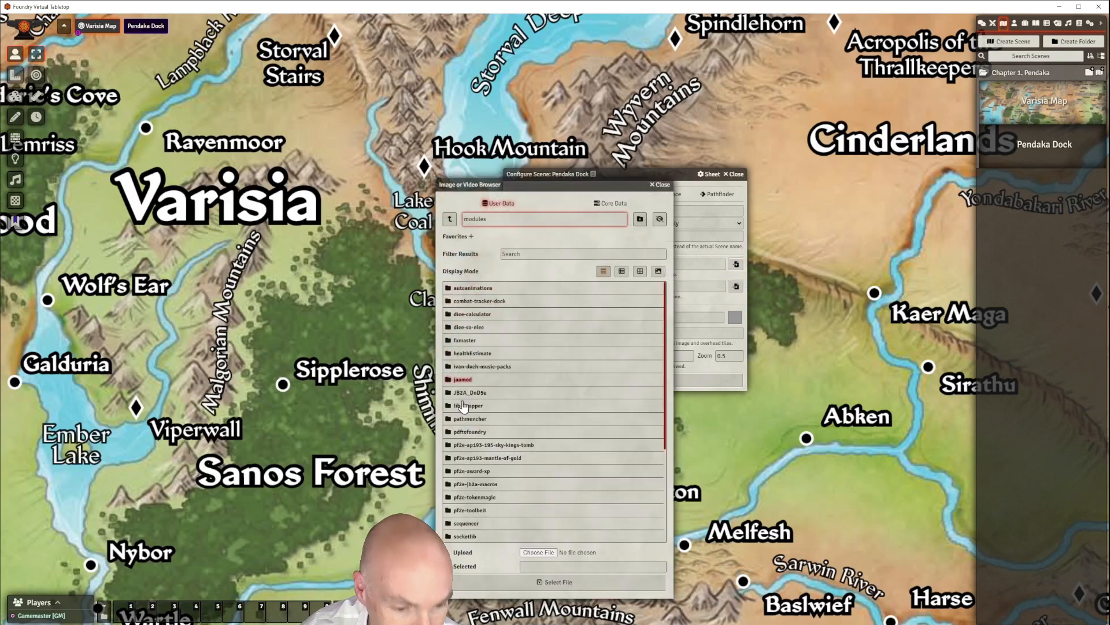
scroll(486, 469, down, 5)
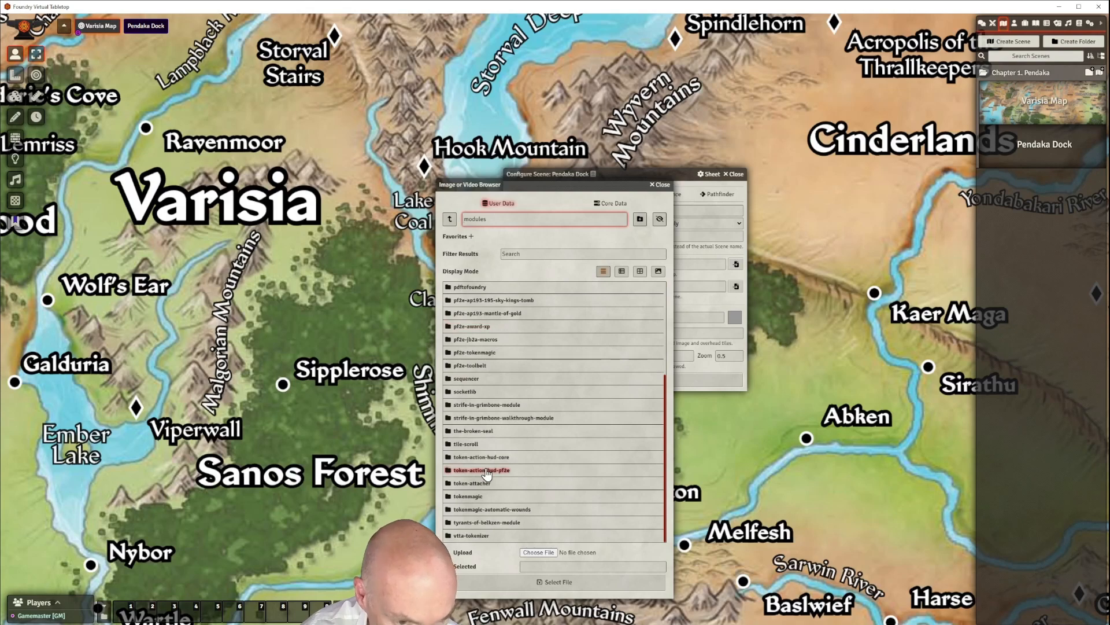
click(477, 421)
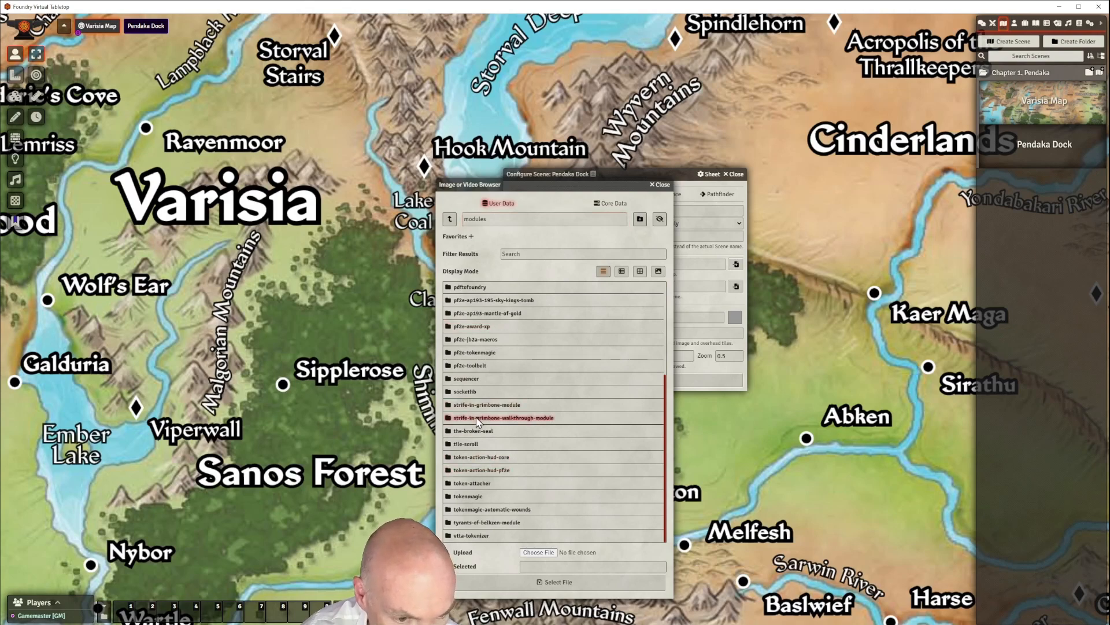
click(467, 289)
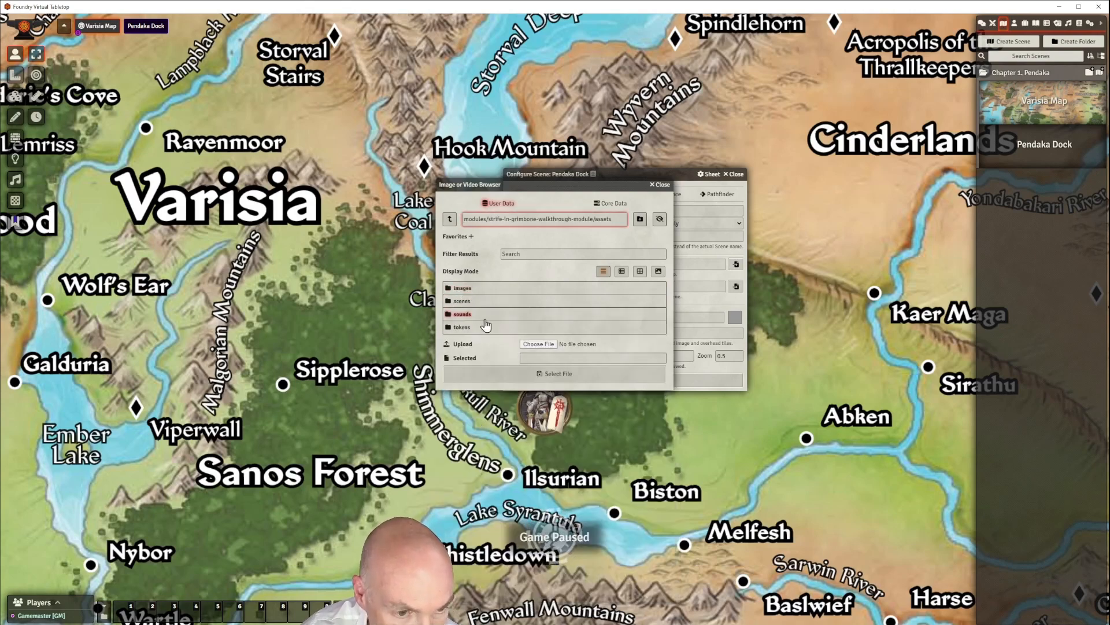
click(468, 302)
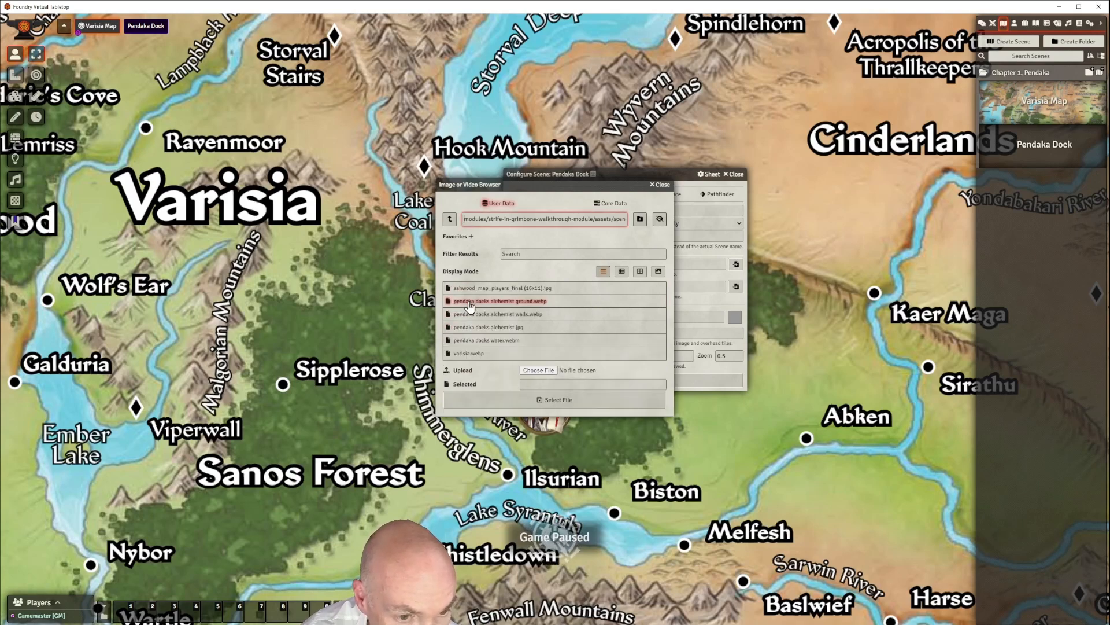
click(489, 328)
click(560, 401)
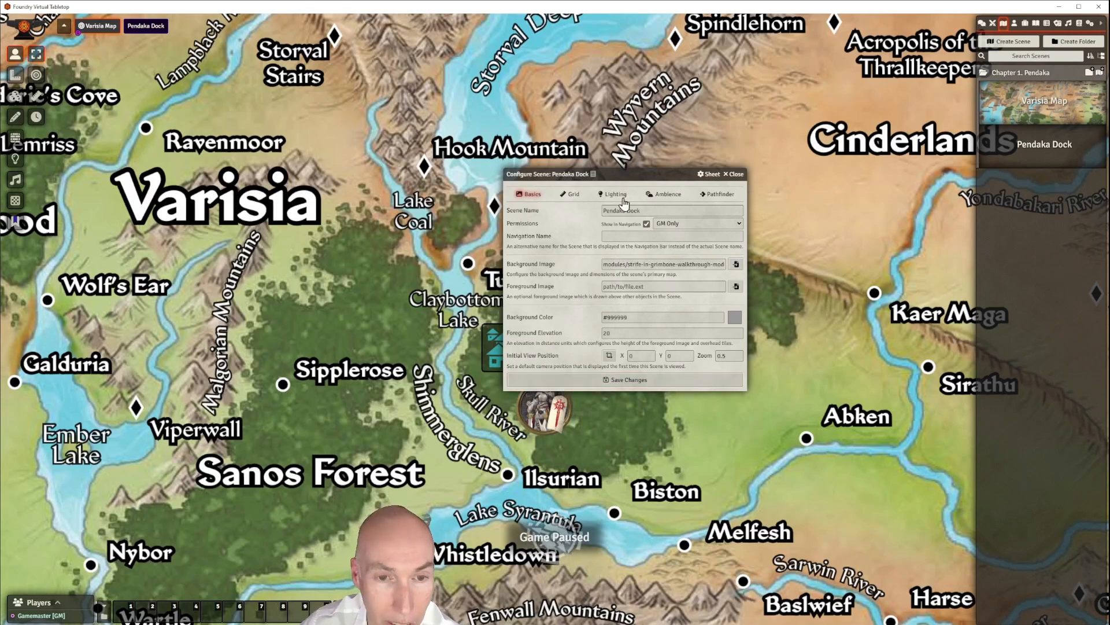
Set the Pendaka Dock scene's grid size to 150 pixels and its padding percentage to 0
drag(633, 173, 648, 172)
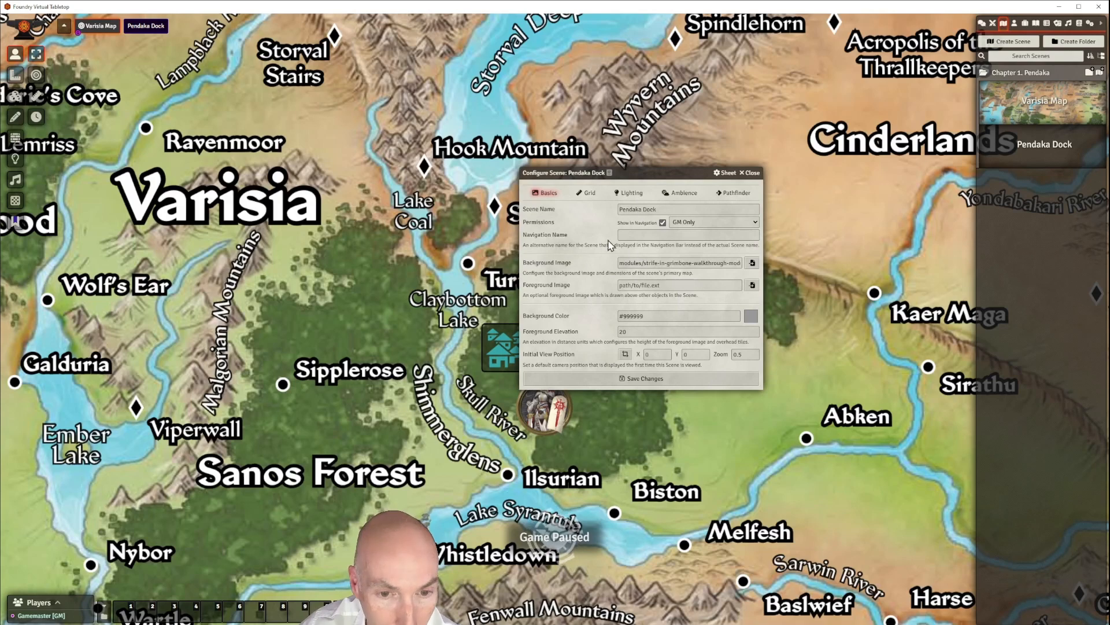
click(590, 197)
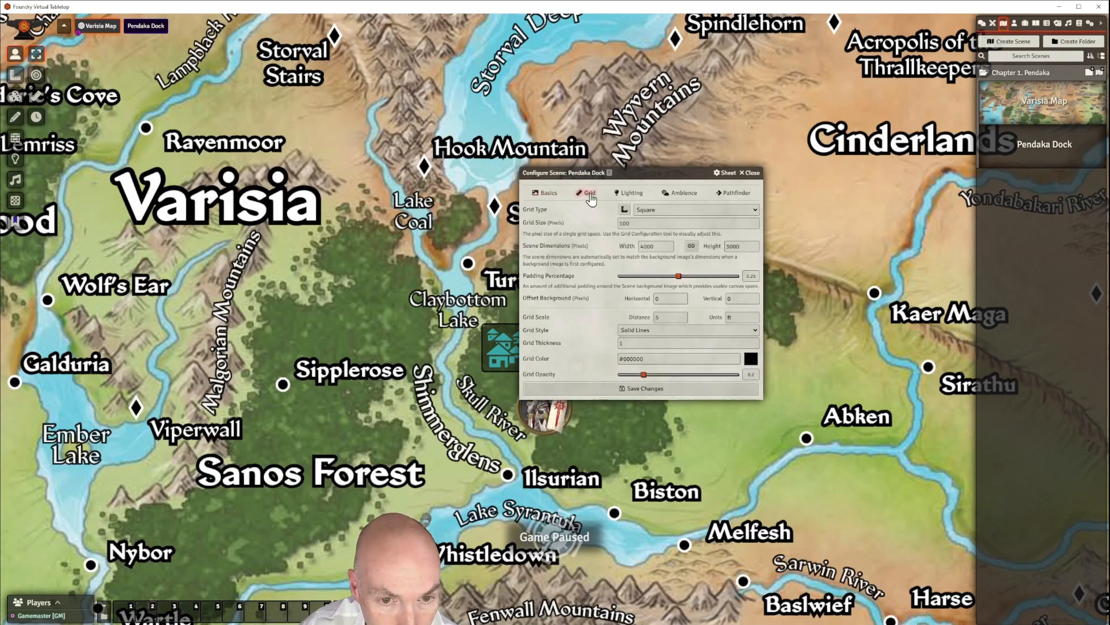
drag(643, 222, 618, 223)
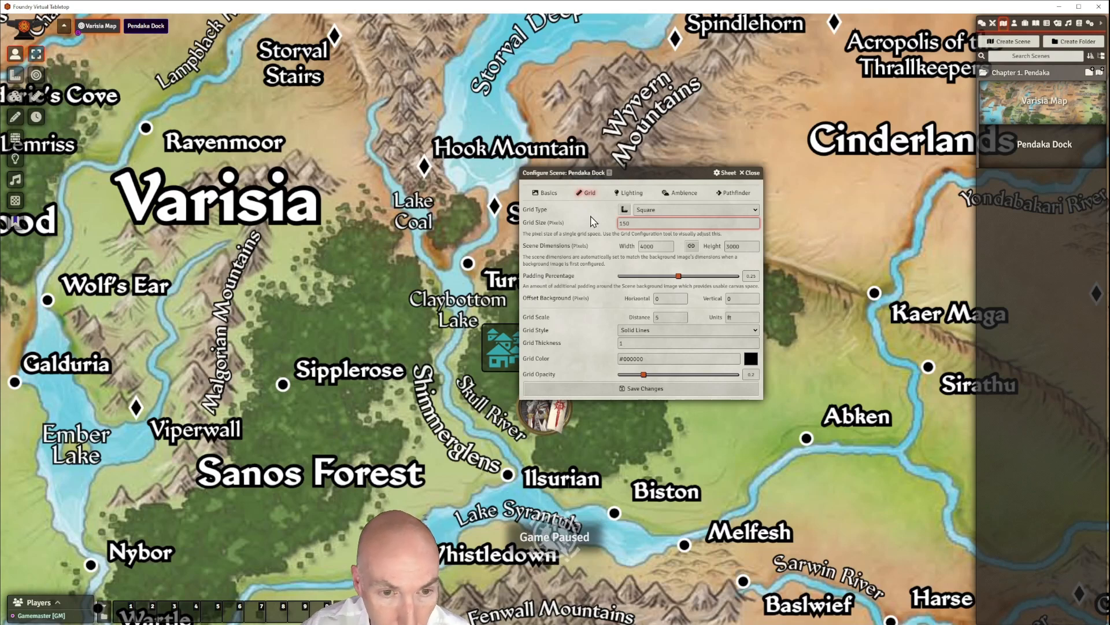
click(587, 225)
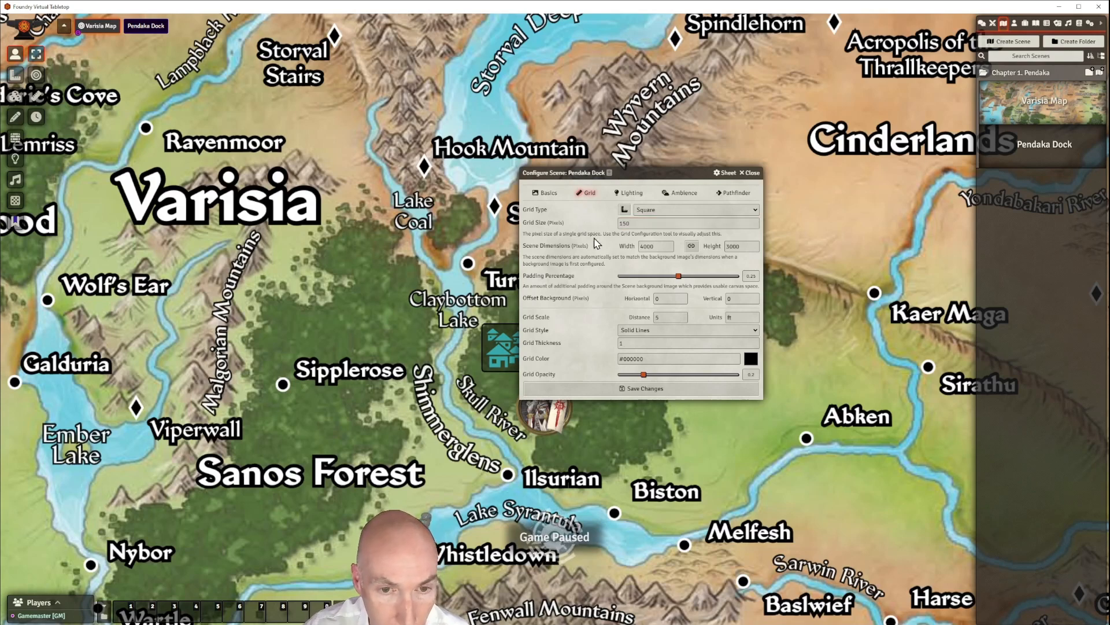
click(678, 277)
drag(679, 280, 619, 279)
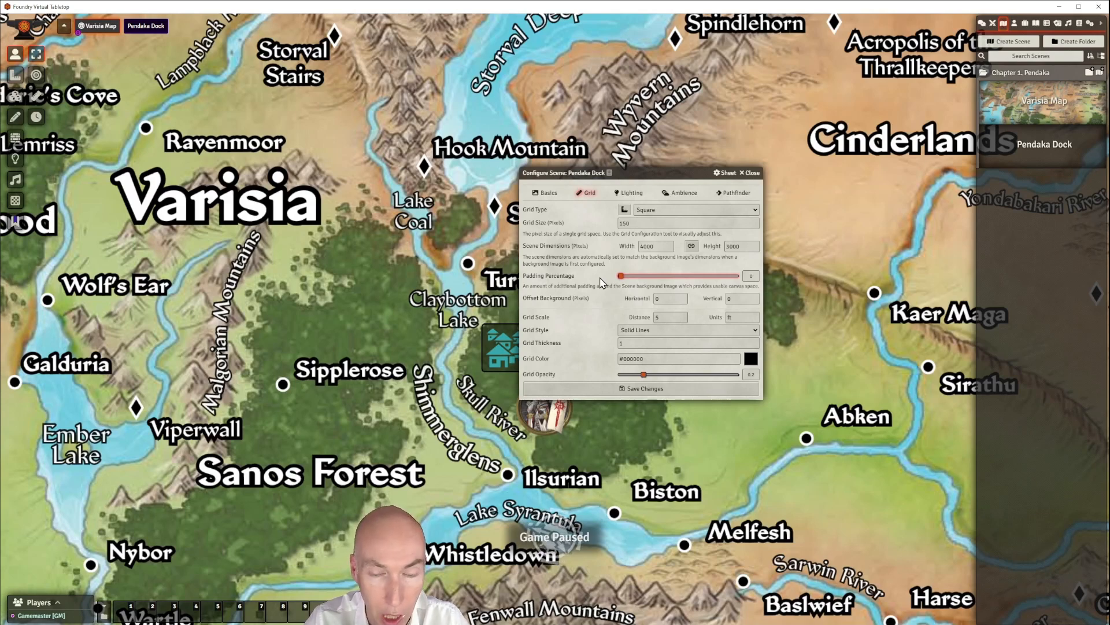
mouse_move(620, 276)
mouse_down()
mouse_move(634, 278)
mouse_move(620, 278)
mouse_up()
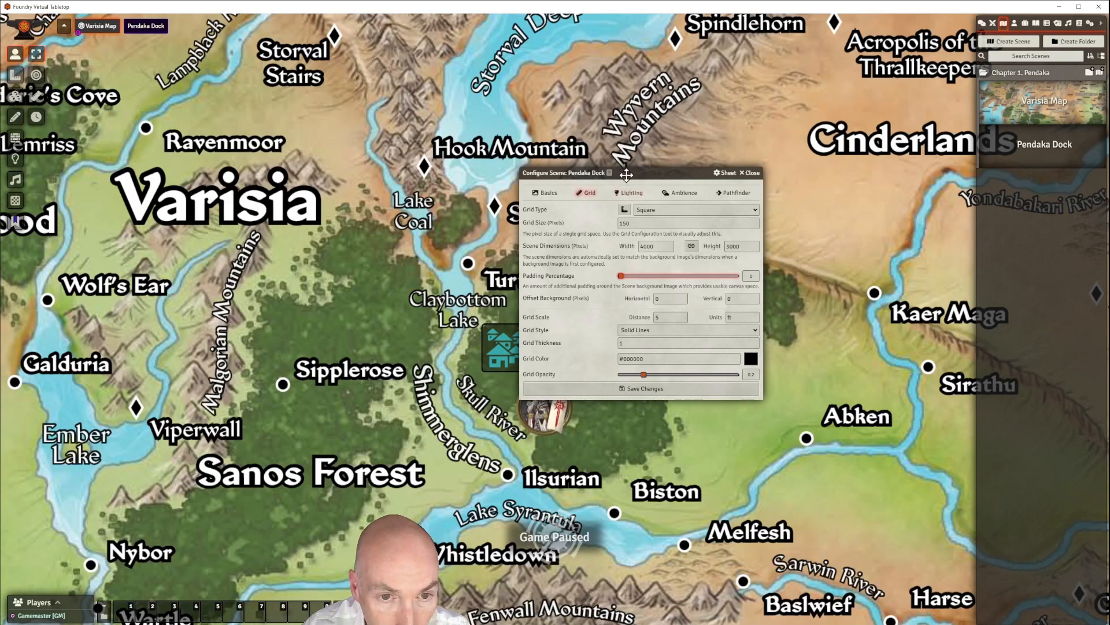
Check the scene's lighting settings, save the Pendaka Dock configuration and accept the change of scene dimensions
drag(626, 173, 650, 166)
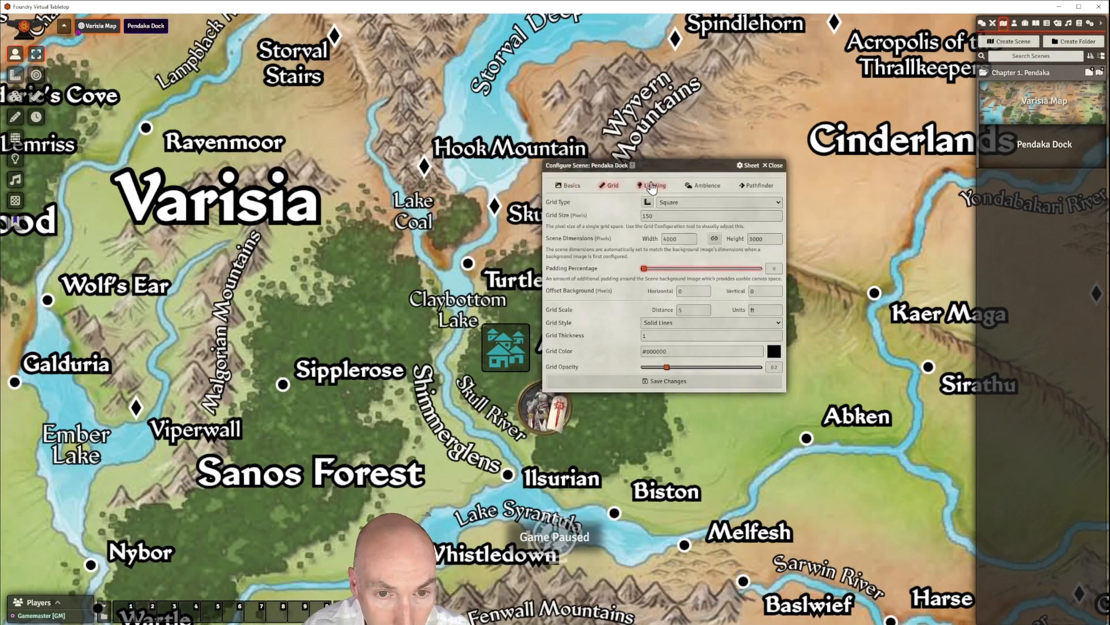
click(636, 188)
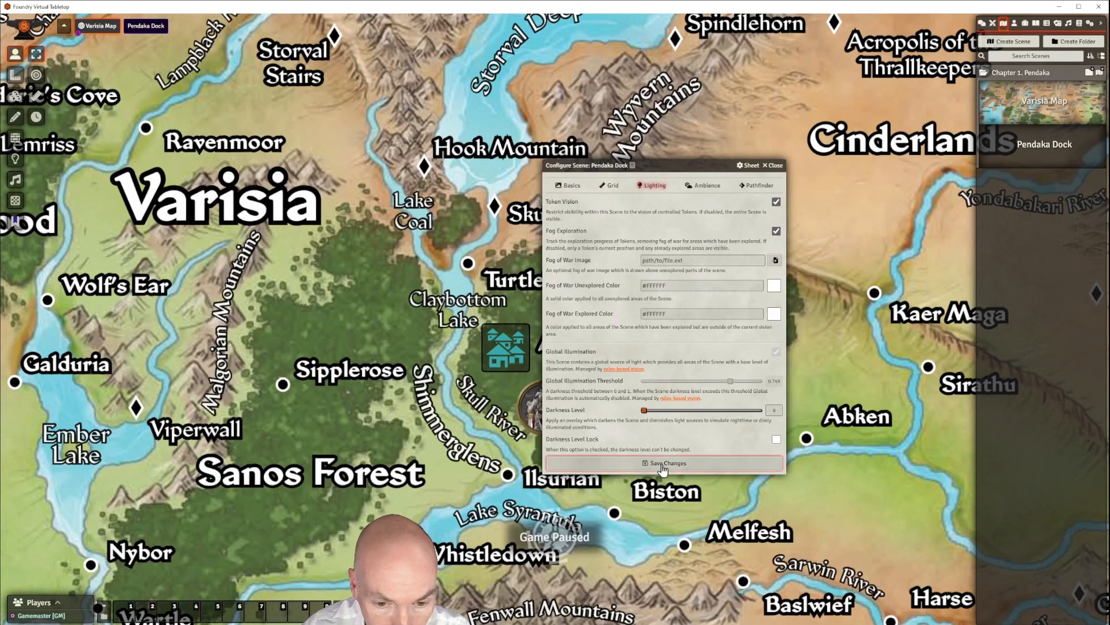
click(571, 185)
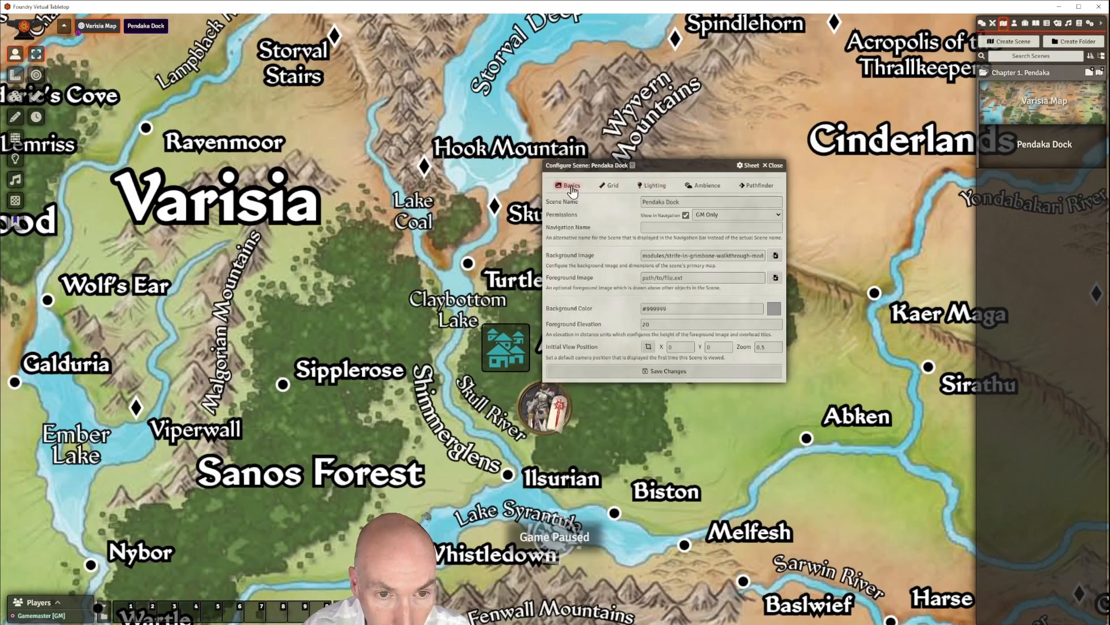
click(673, 372)
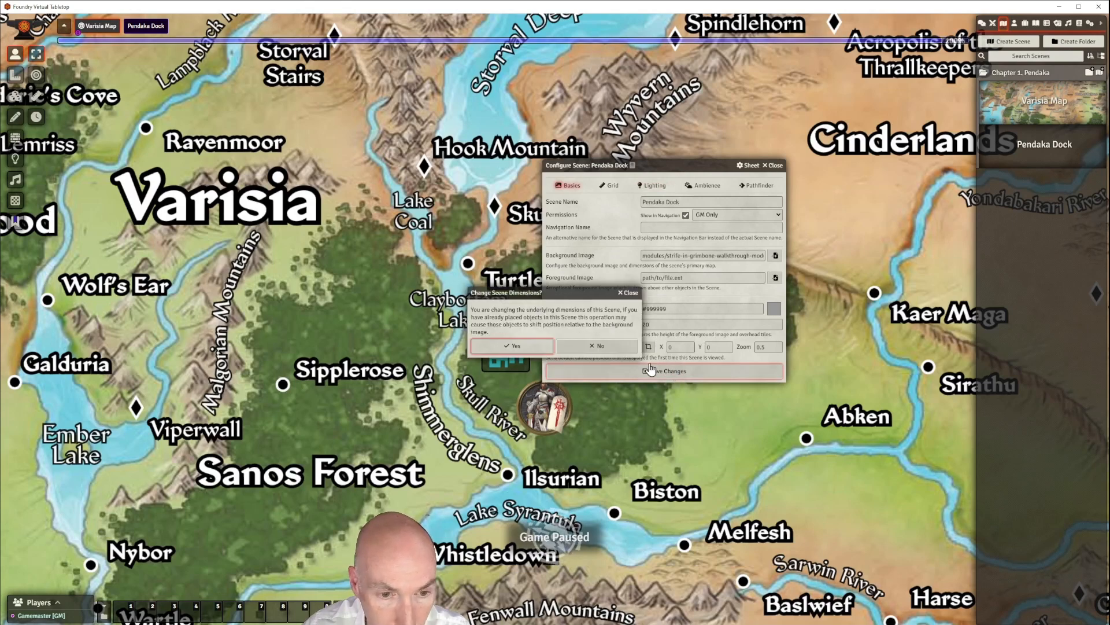
click(512, 345)
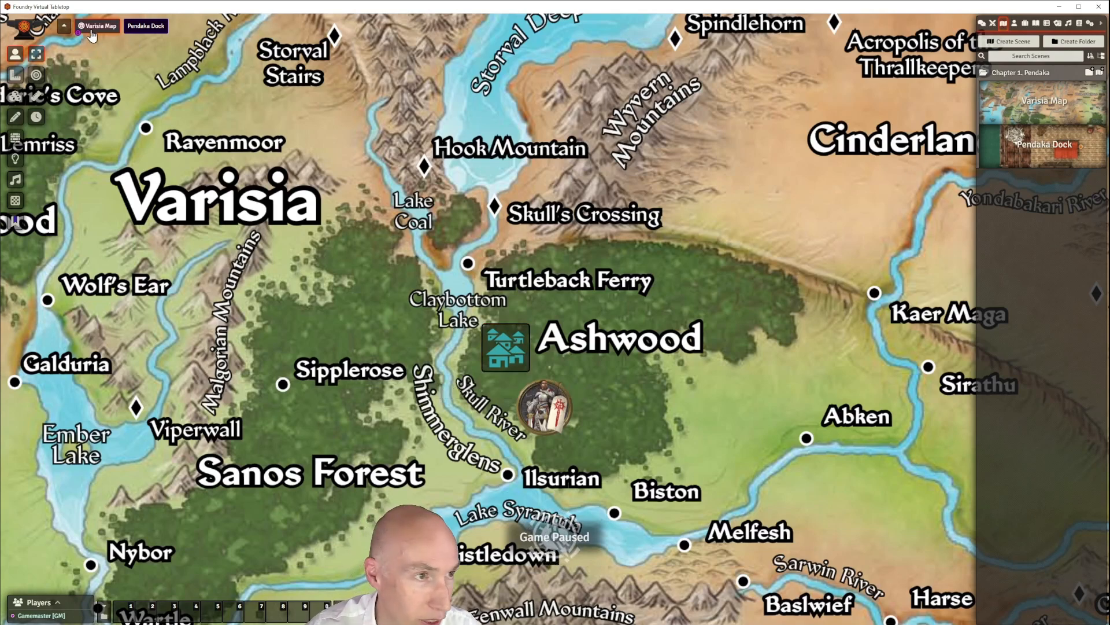
Activate the Pendaka Dock scene
right_click(146, 31)
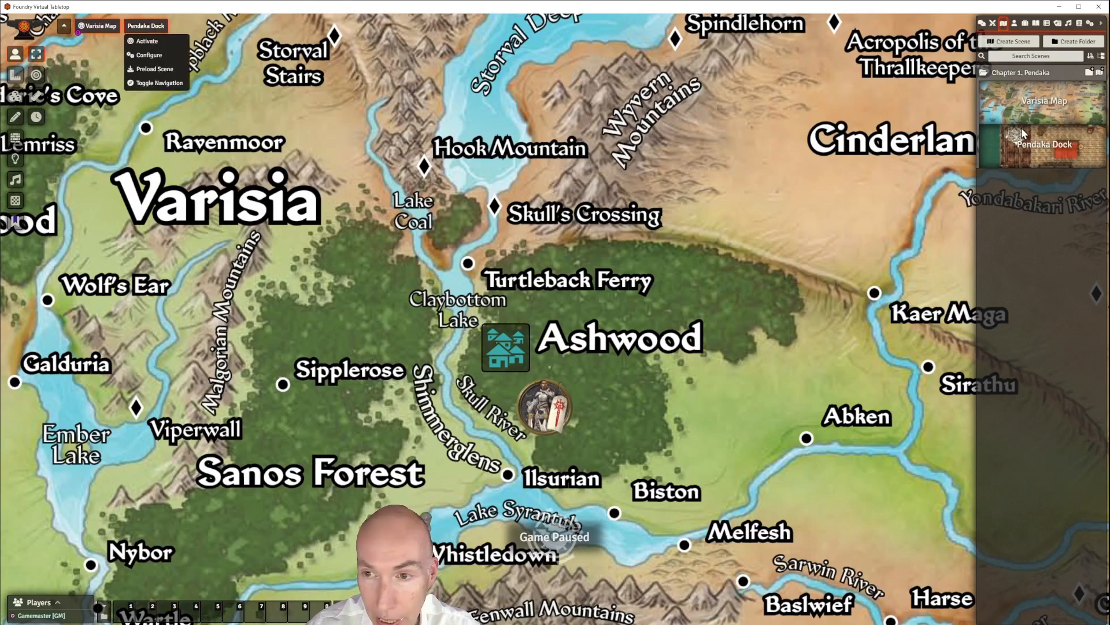
click(148, 40)
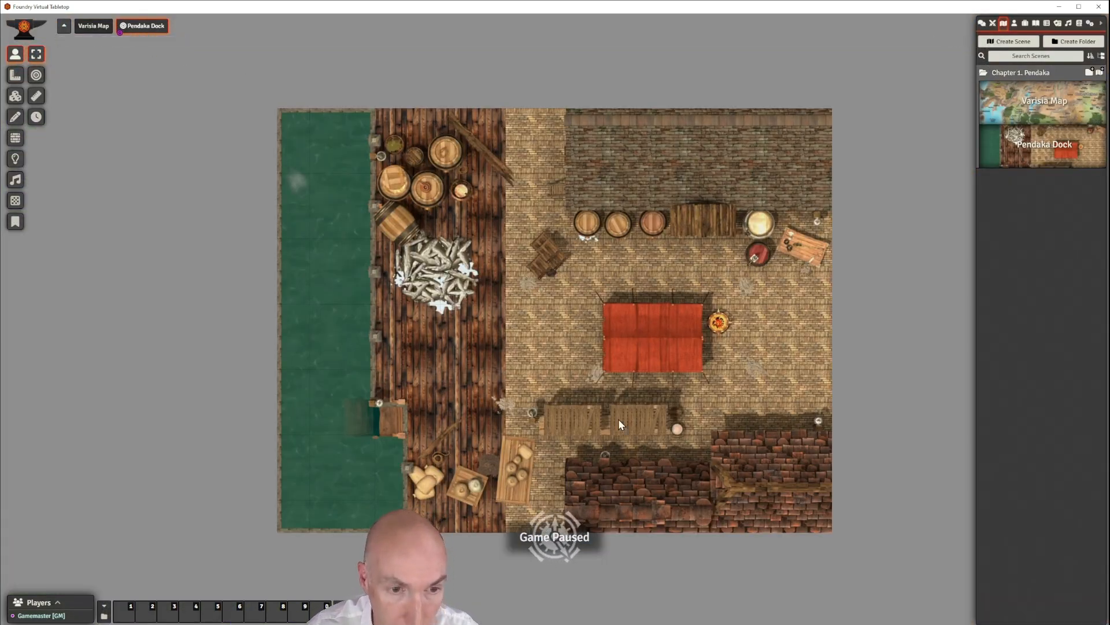
Examine the Pendaka Dock map, covering the water, the wooden pier, the market tent and the surrounding buildings
scroll(603, 399, up, 2)
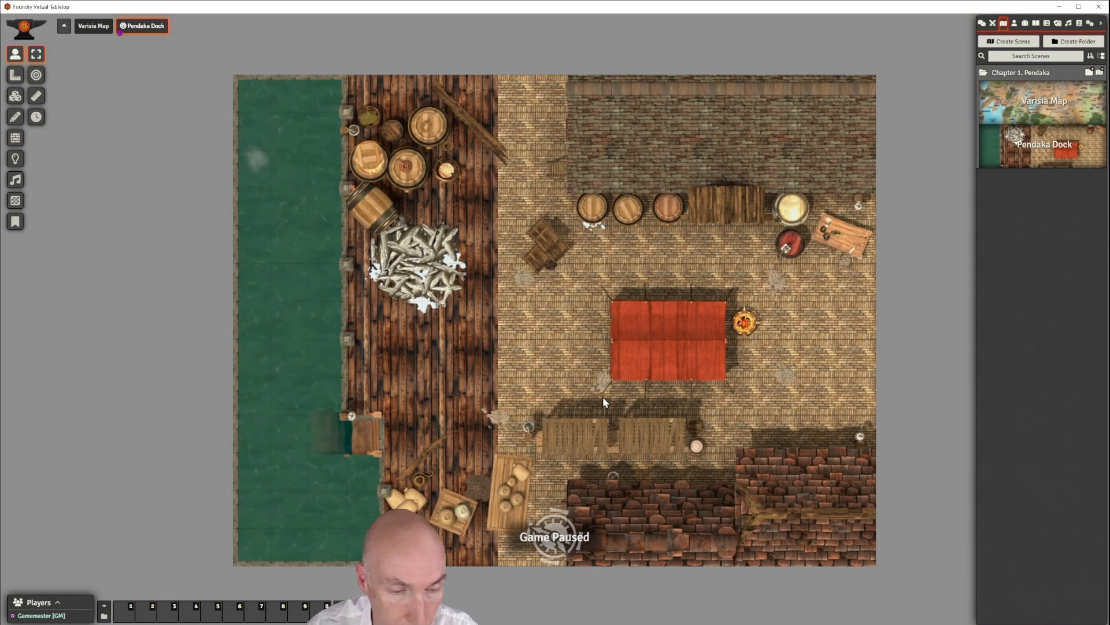
scroll(603, 397, down, 2)
scroll(603, 396, up, 1)
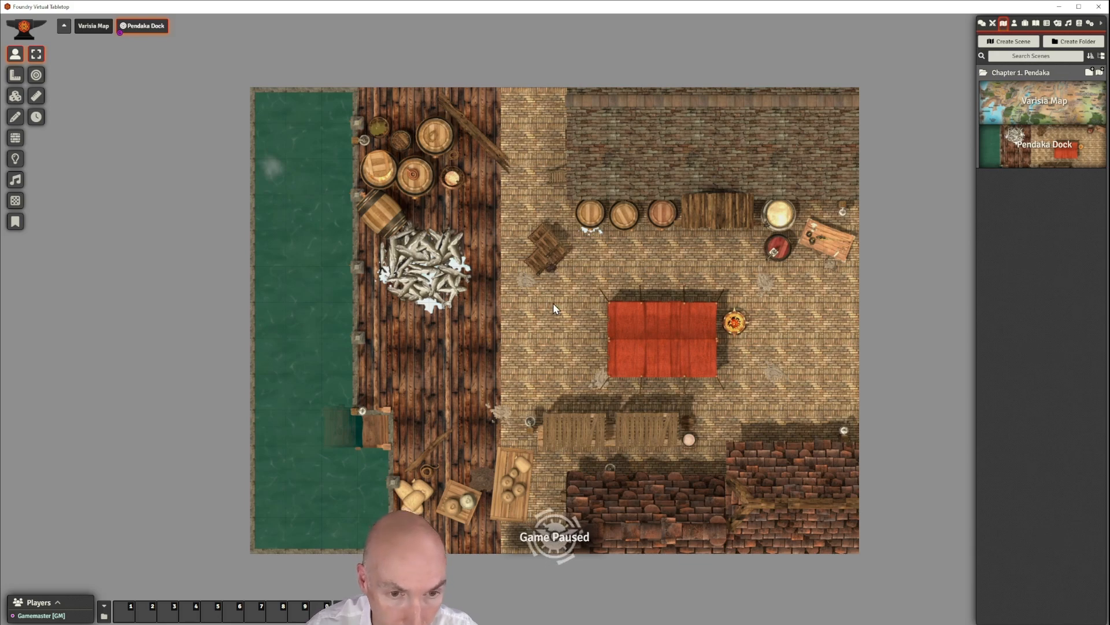
scroll(552, 303, up, 4)
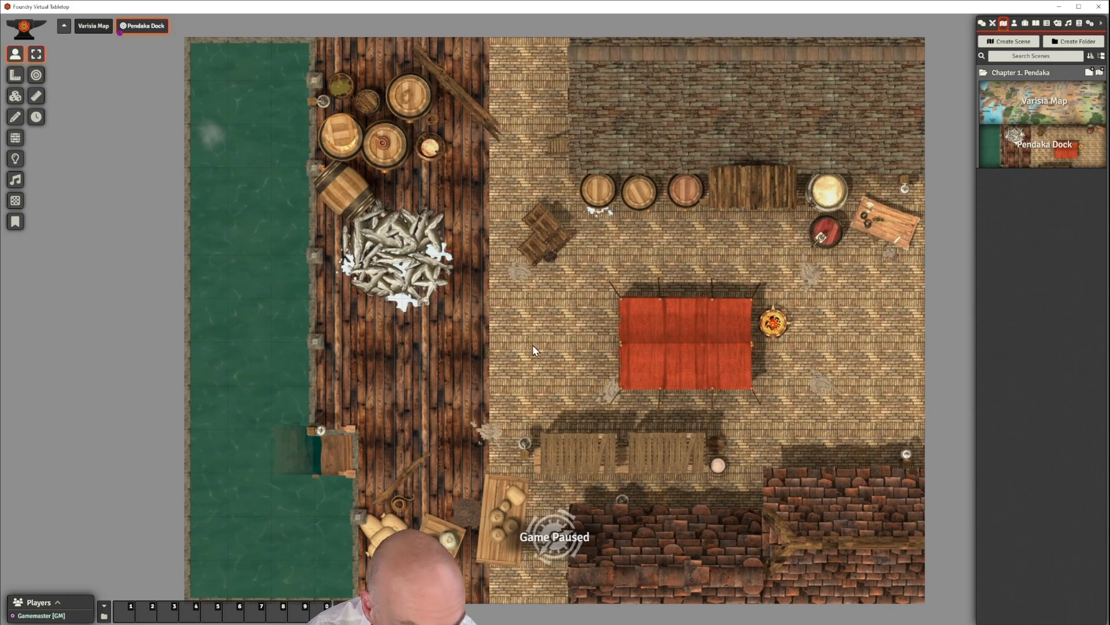
scroll(573, 317, down, 1)
scroll(576, 316, down, 1)
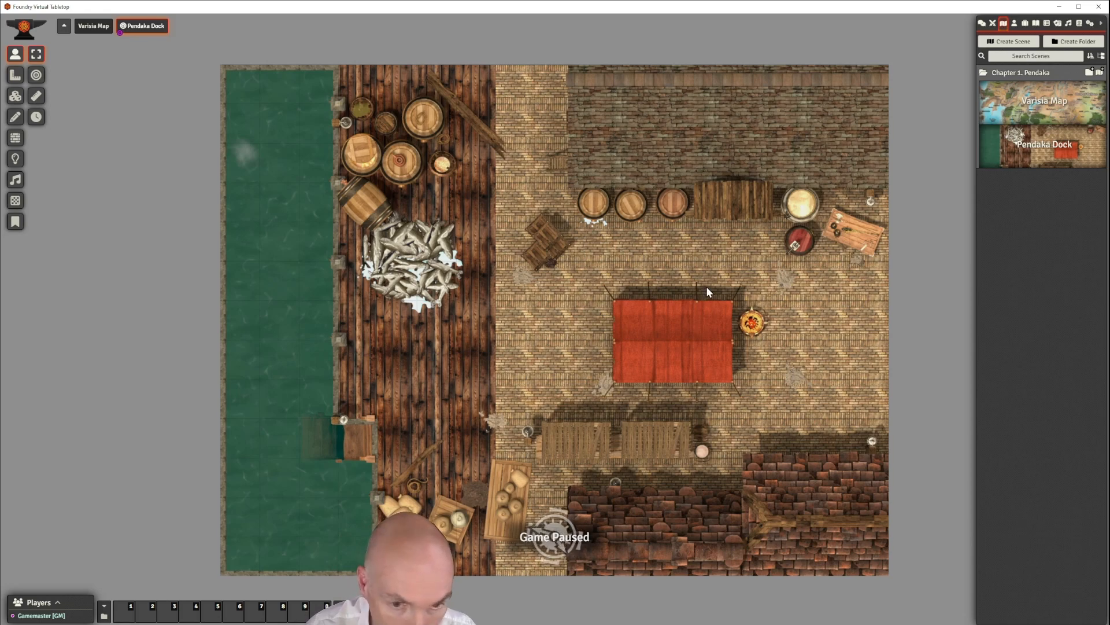
scroll(846, 300, down, 1)
scroll(845, 300, up, 3)
scroll(844, 301, down, 1)
scroll(839, 299, down, 1)
scroll(836, 300, up, 1)
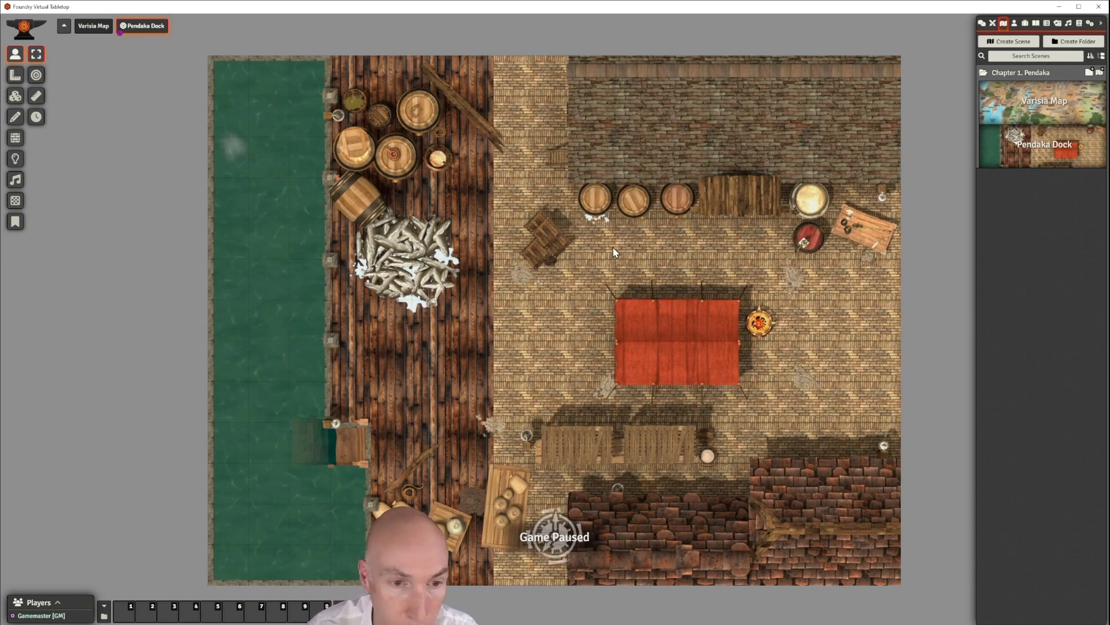
scroll(605, 252, down, 1)
scroll(603, 252, down, 1)
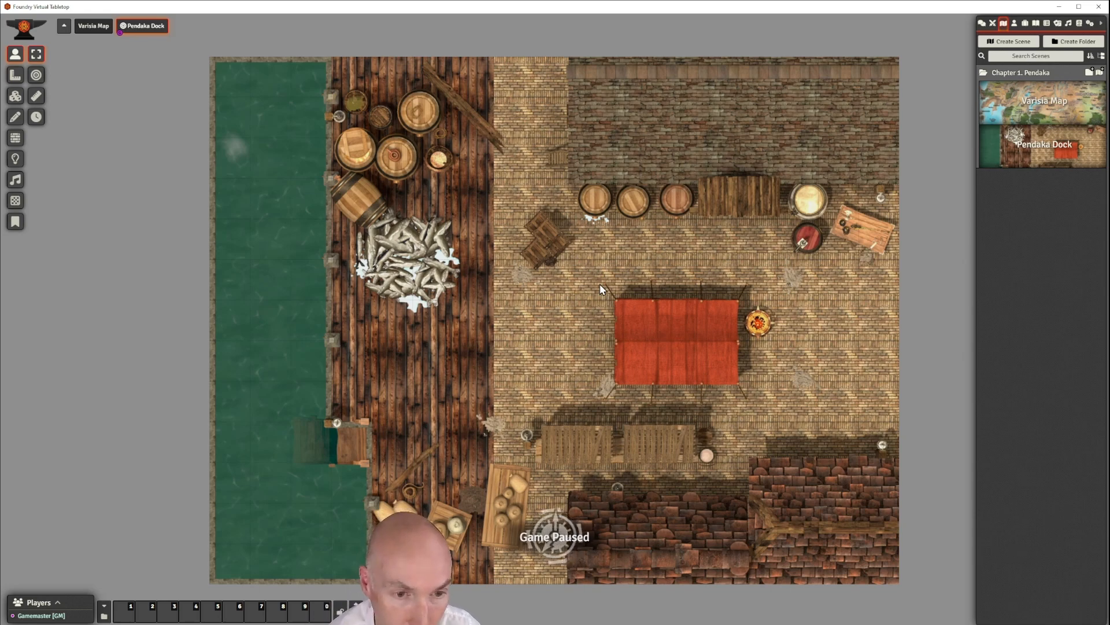
scroll(588, 271, up, 2)
scroll(590, 272, down, 2)
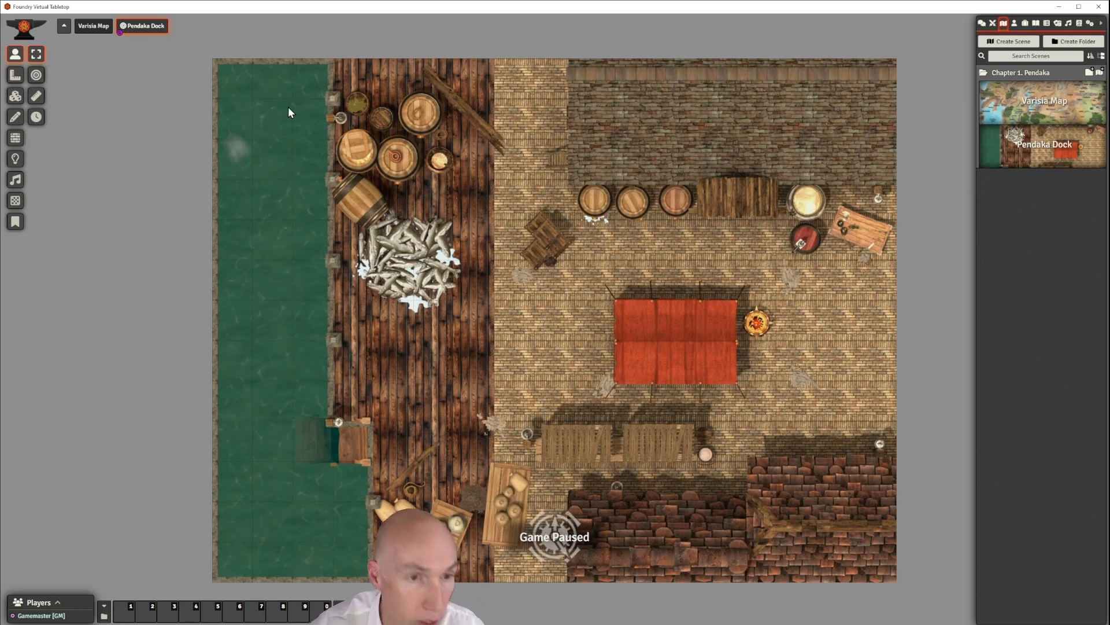
Browse the module's assets/scenes folder for tiles and select the video file
click(17, 97)
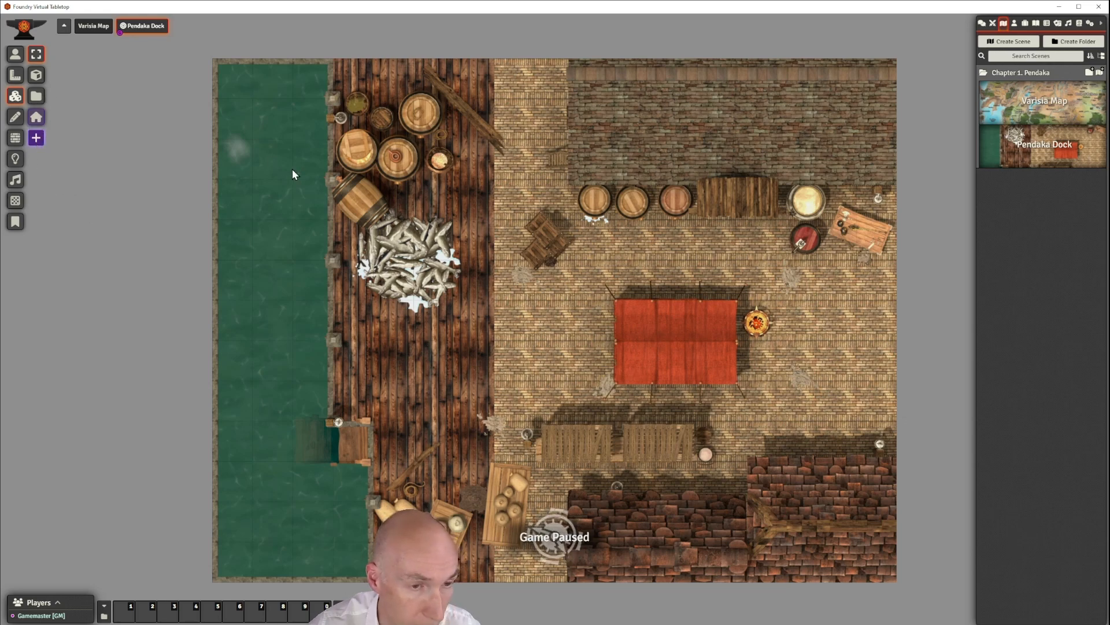
click(35, 99)
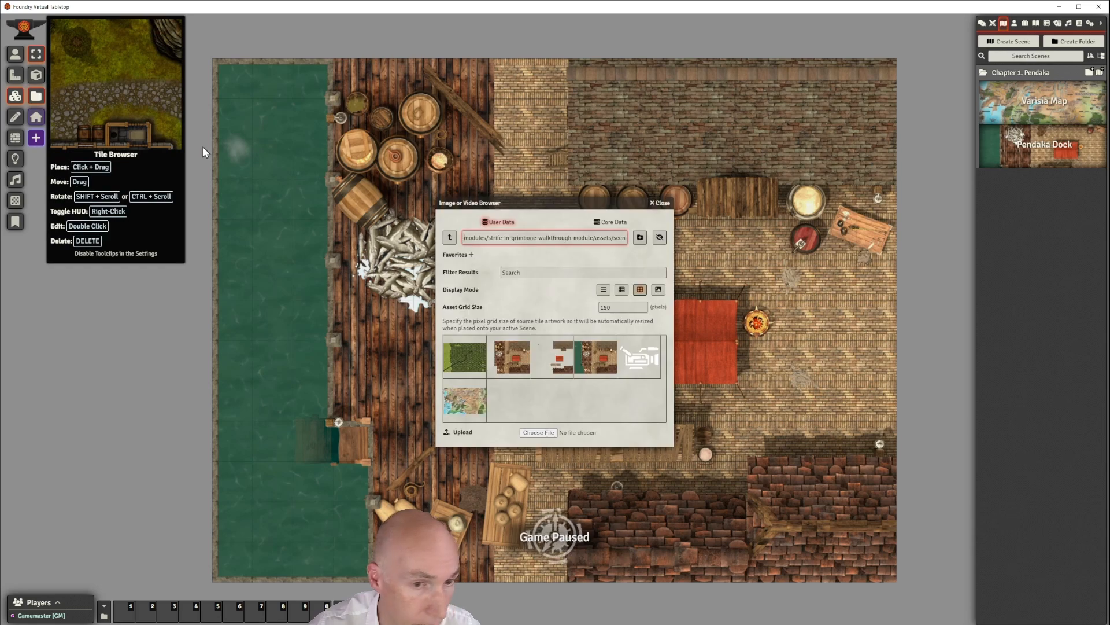
drag(529, 204, 386, 165)
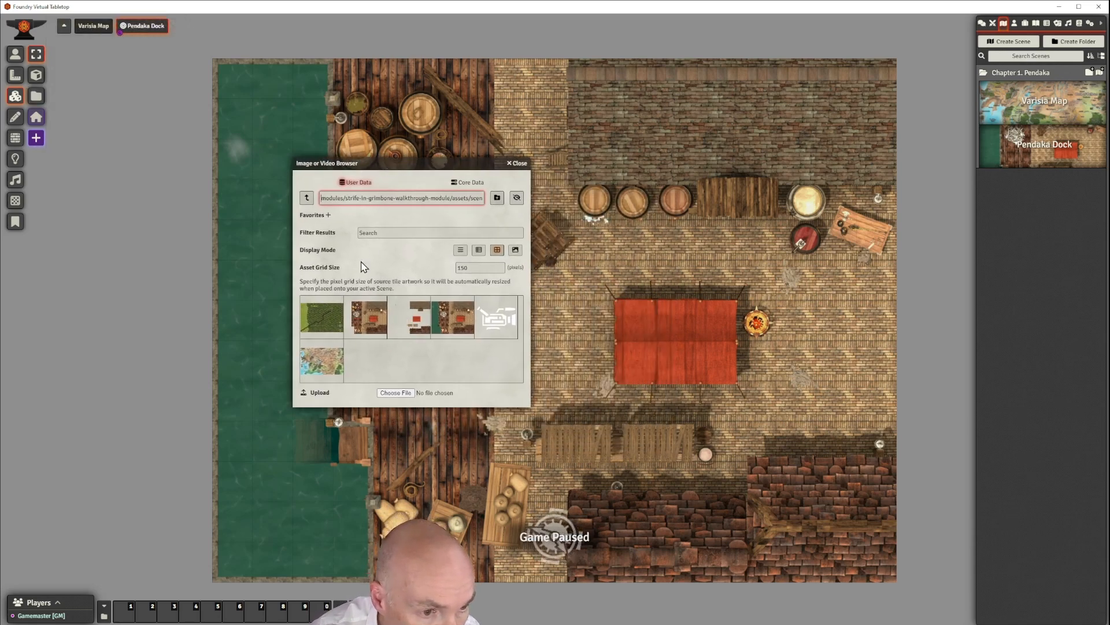
click(307, 199)
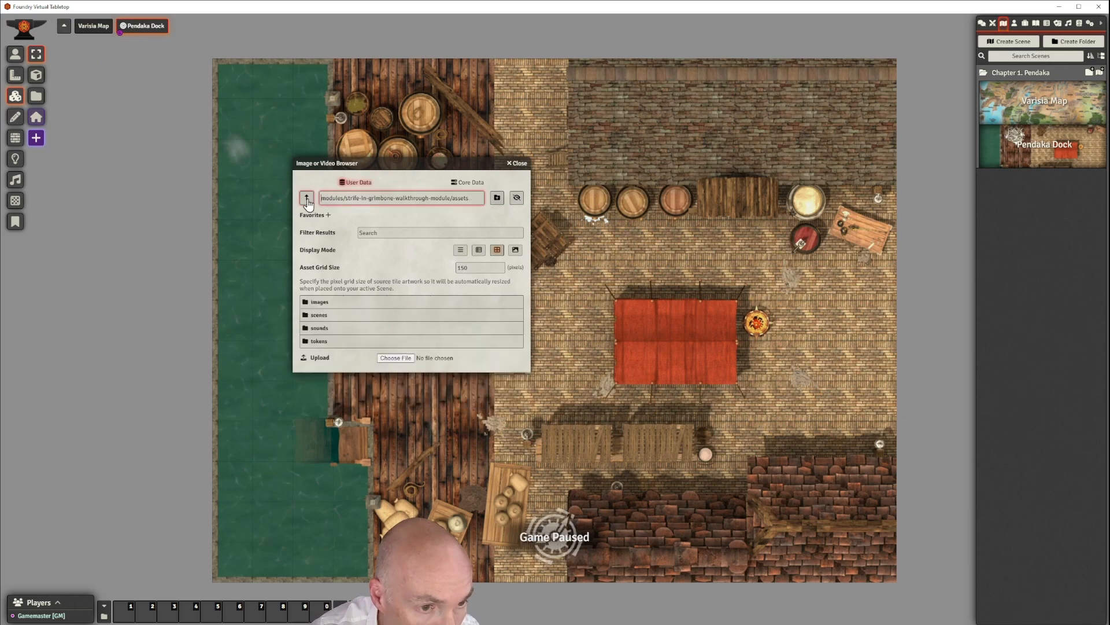
click(321, 319)
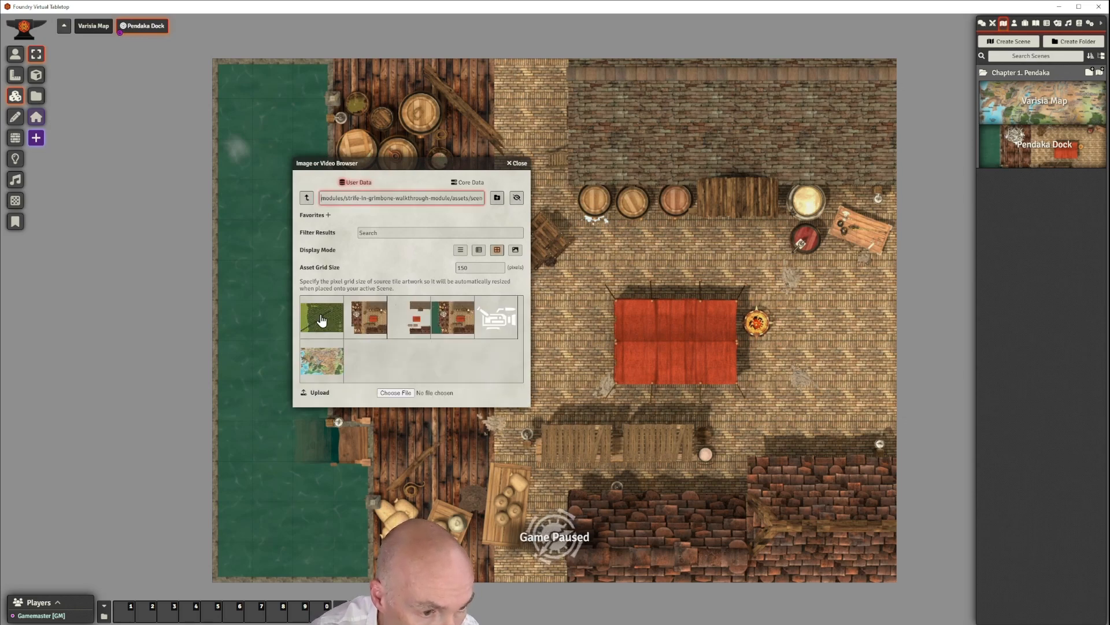
click(500, 318)
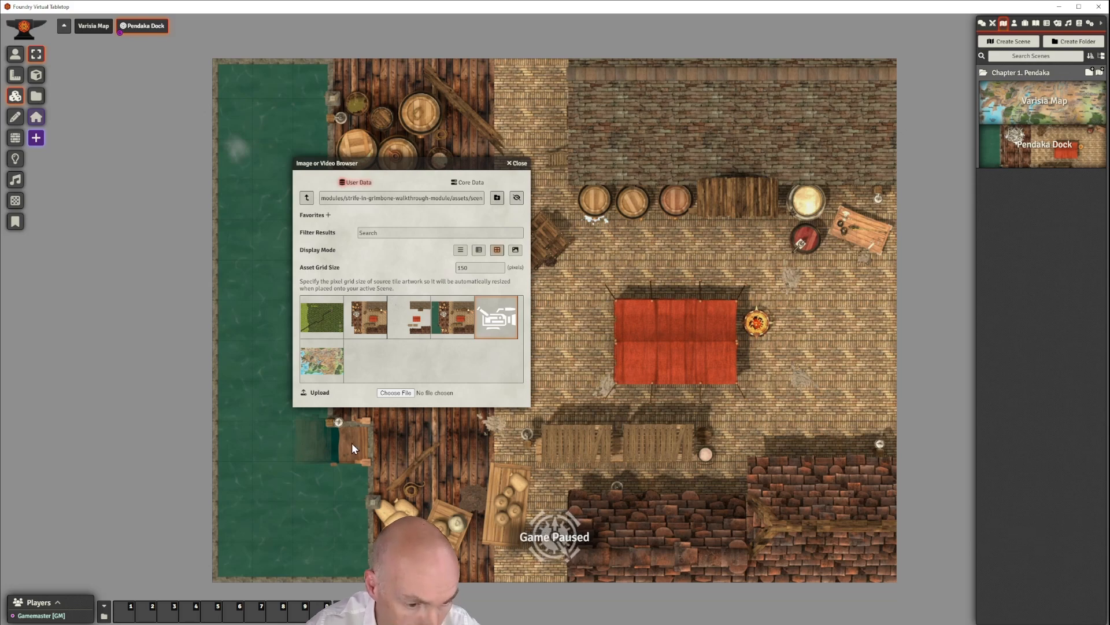
Place the video tile over the water area of the dock map and close the file browser
drag(385, 165, 534, 171)
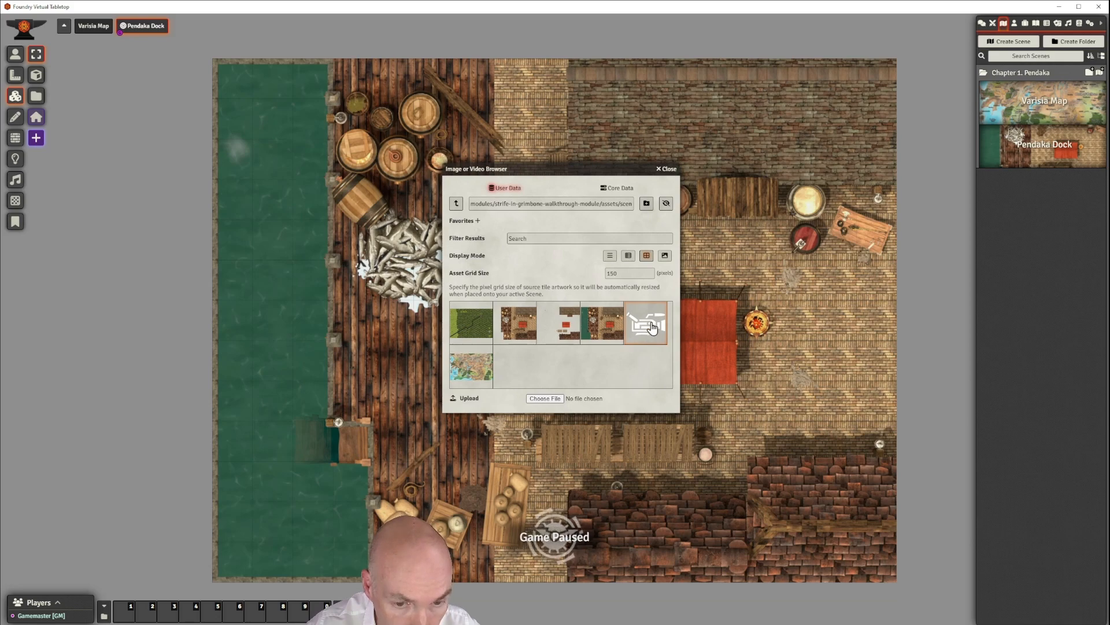
drag(653, 328, 603, 342)
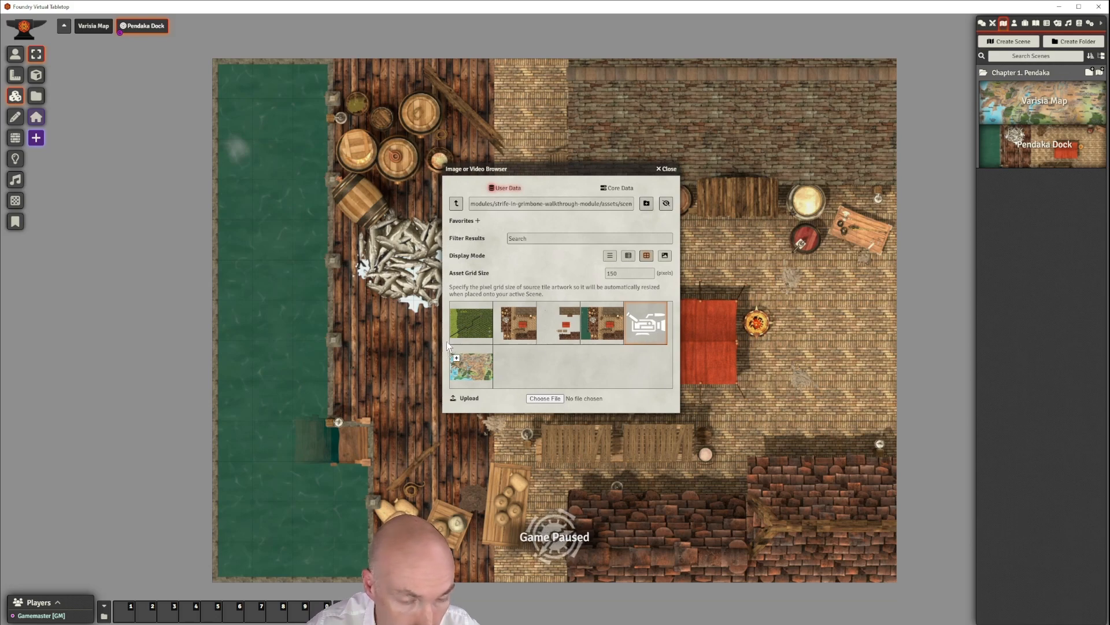
drag(280, 336, 211, 286)
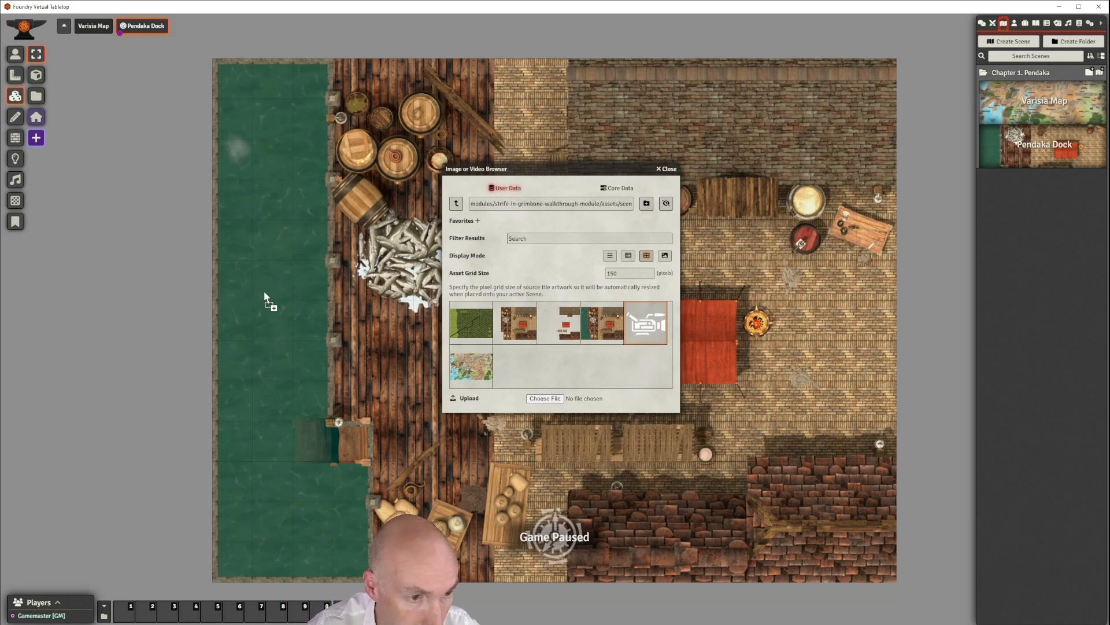
drag(274, 302, 274, 303)
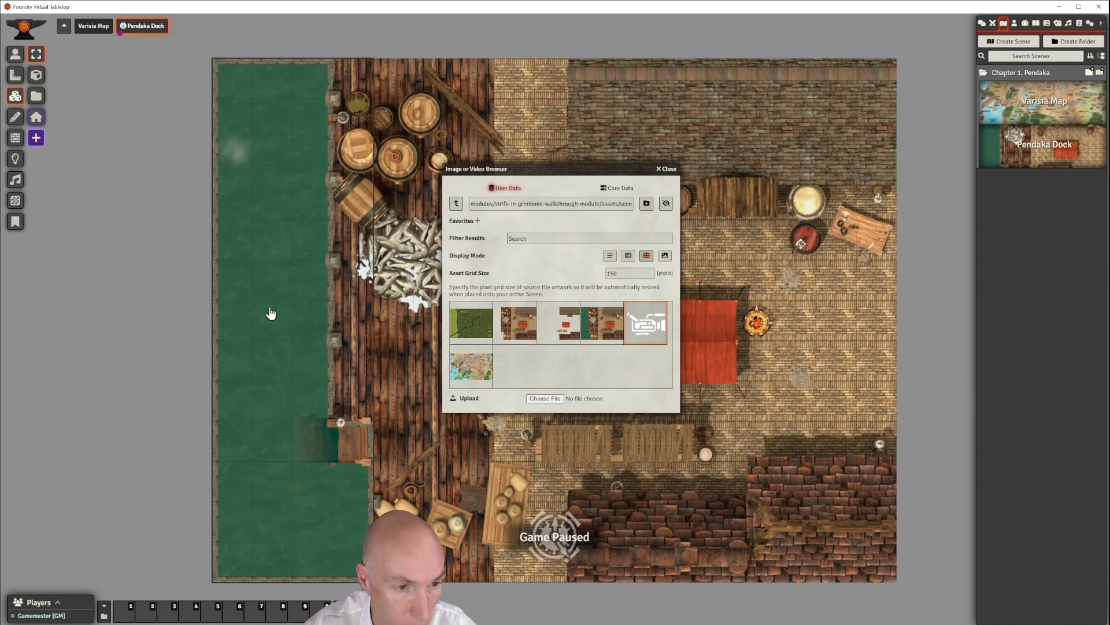
click(669, 170)
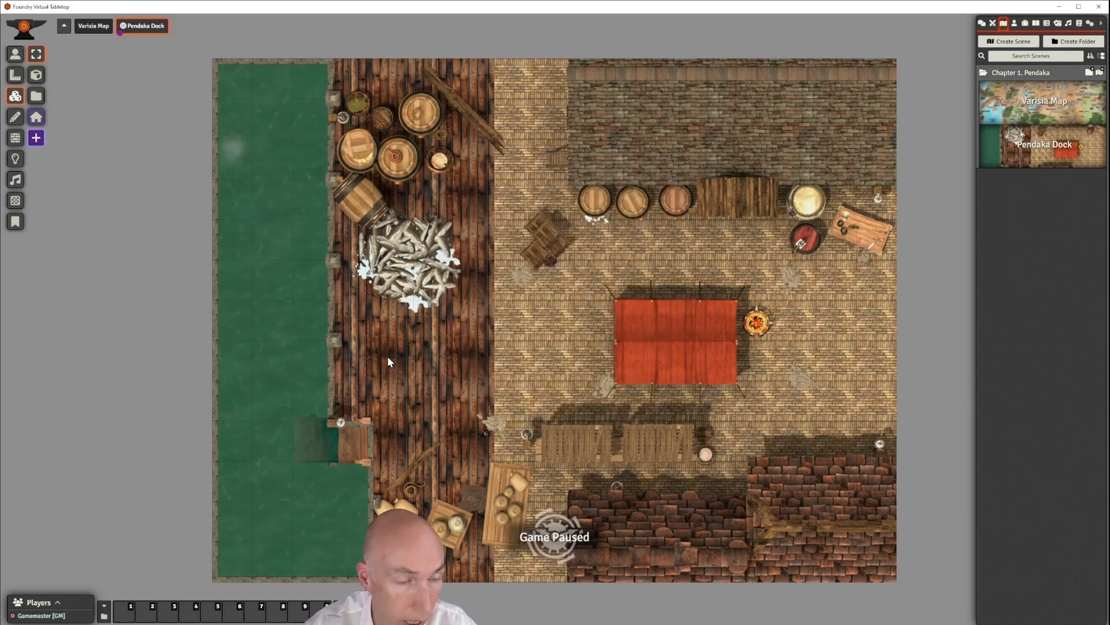
Lock the water tile in place, review its basic and overhead settings, and update the tile
right_click(273, 292)
right_click(272, 292)
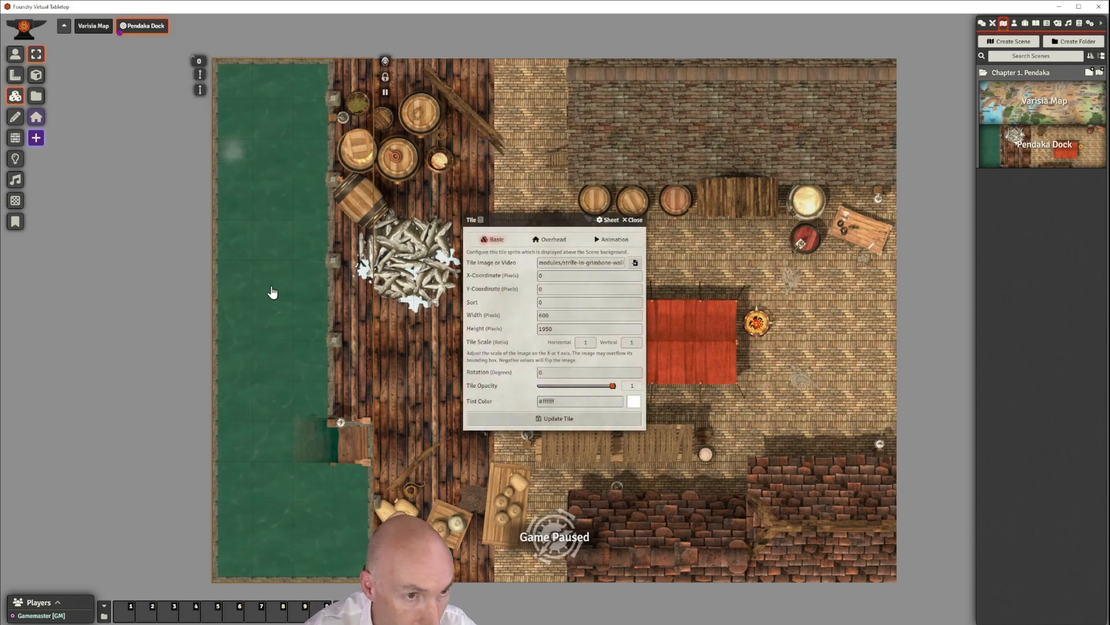
click(386, 78)
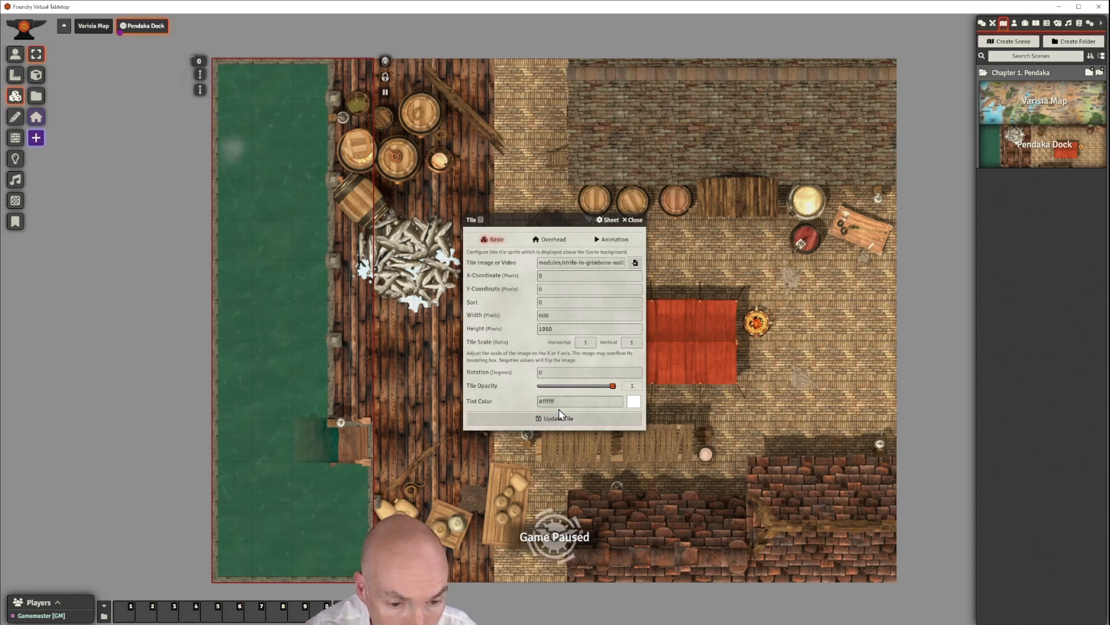
click(548, 240)
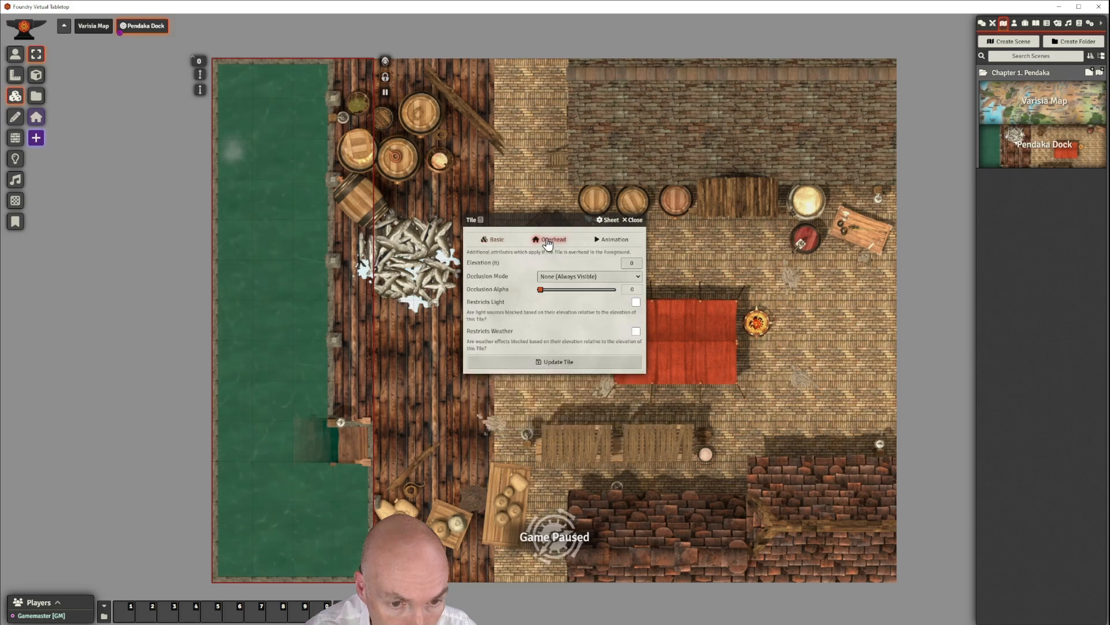
click(497, 243)
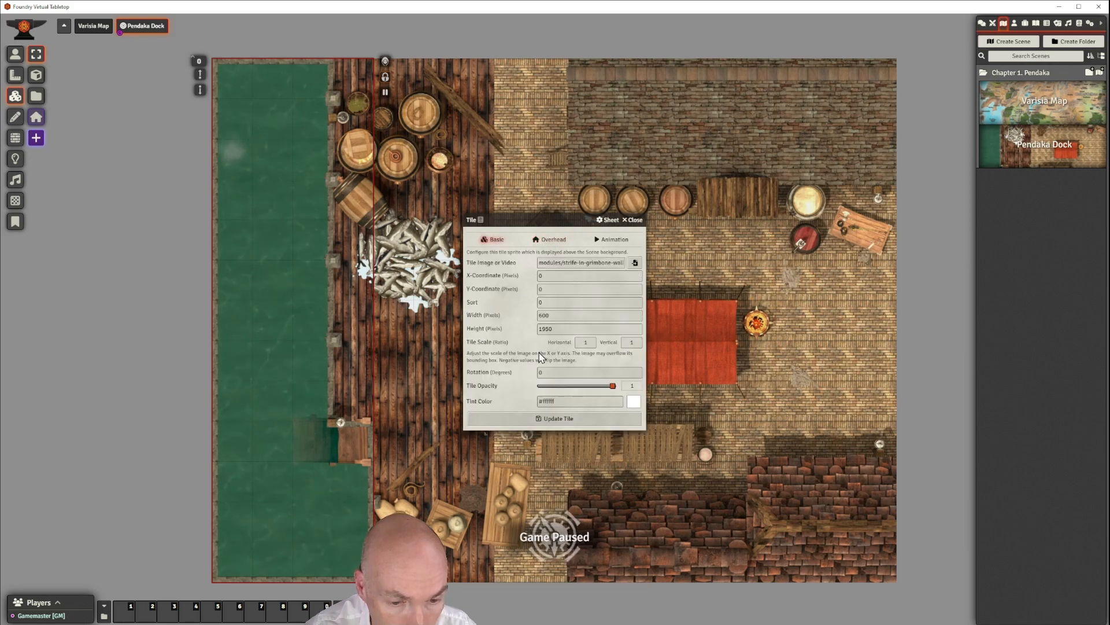
click(563, 420)
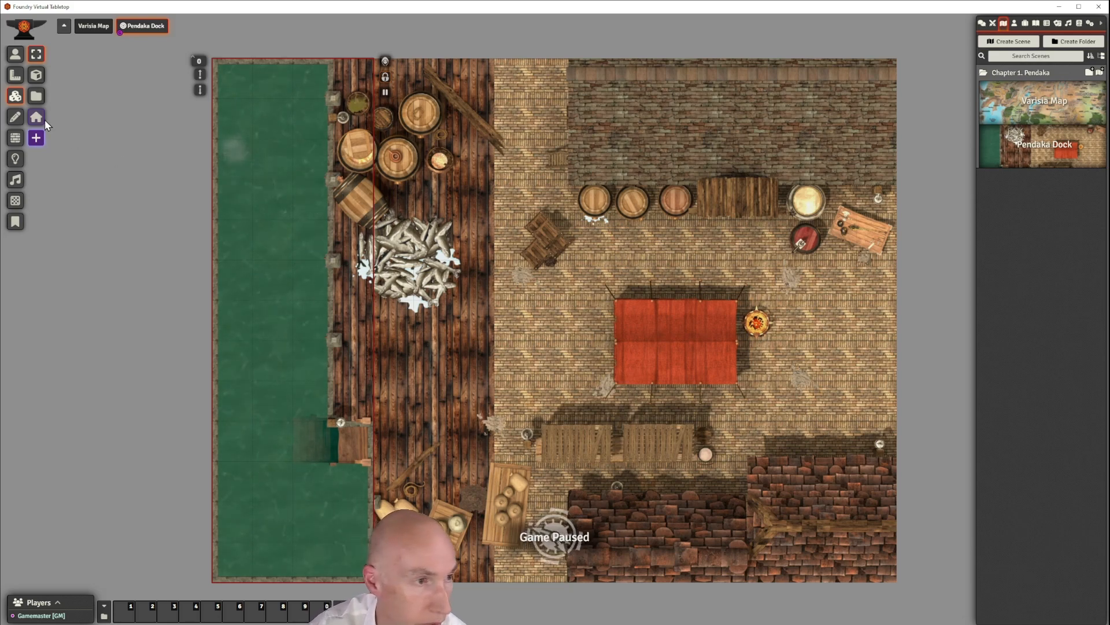
Place the dock image without water from the tile browser as a tile covering the whole scene
click(36, 97)
drag(578, 202, 196, 213)
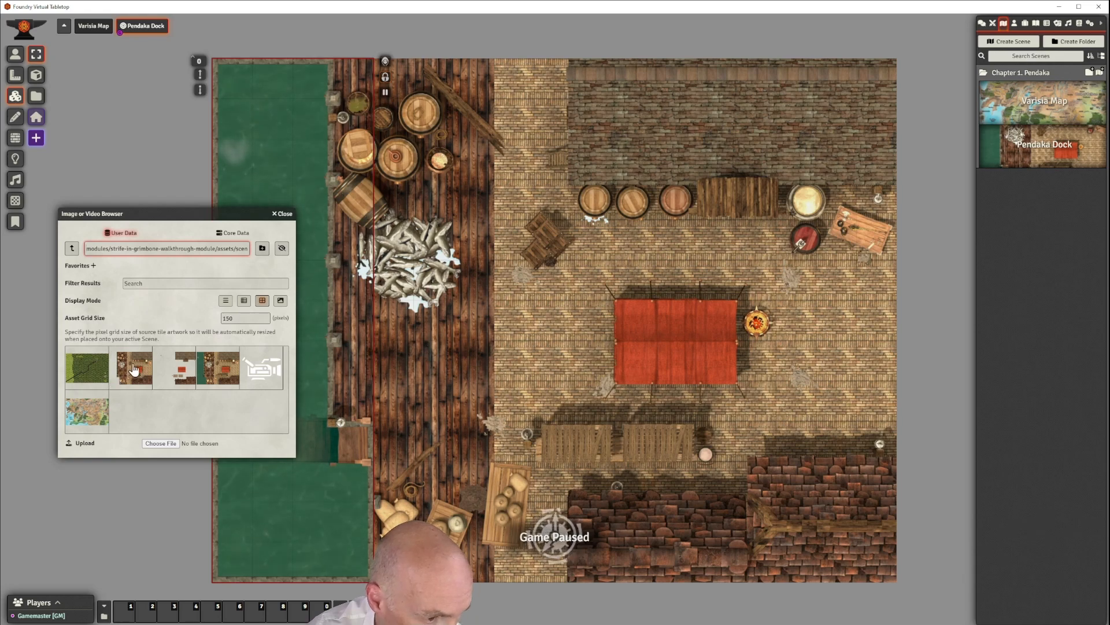
drag(134, 370, 549, 326)
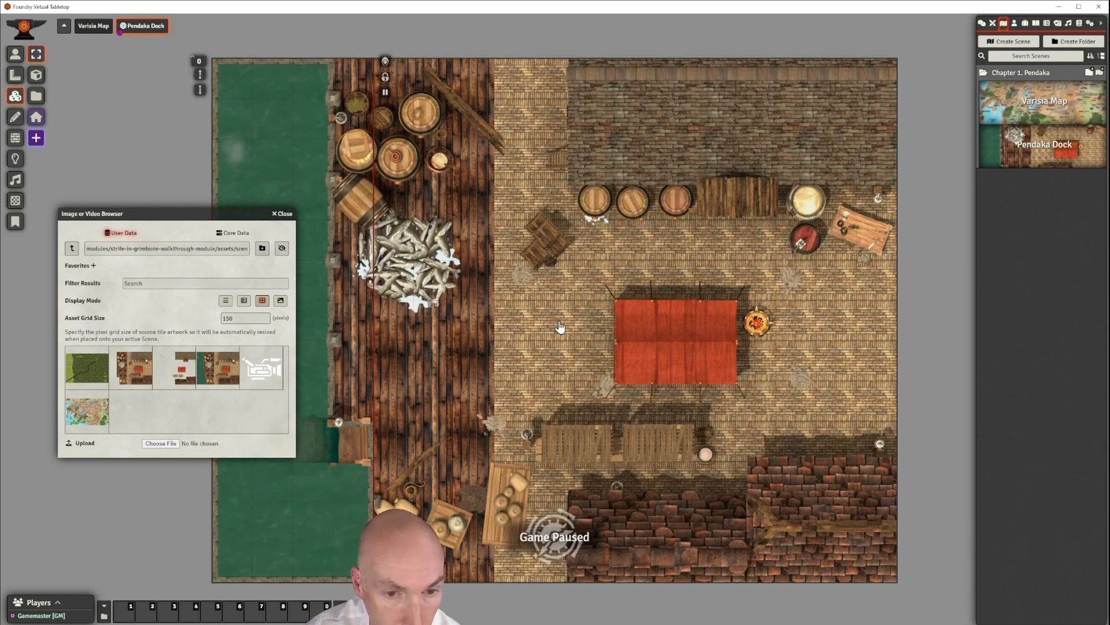
scroll(559, 328, down, 1)
scroll(559, 328, up, 1)
scroll(560, 327, down, 1)
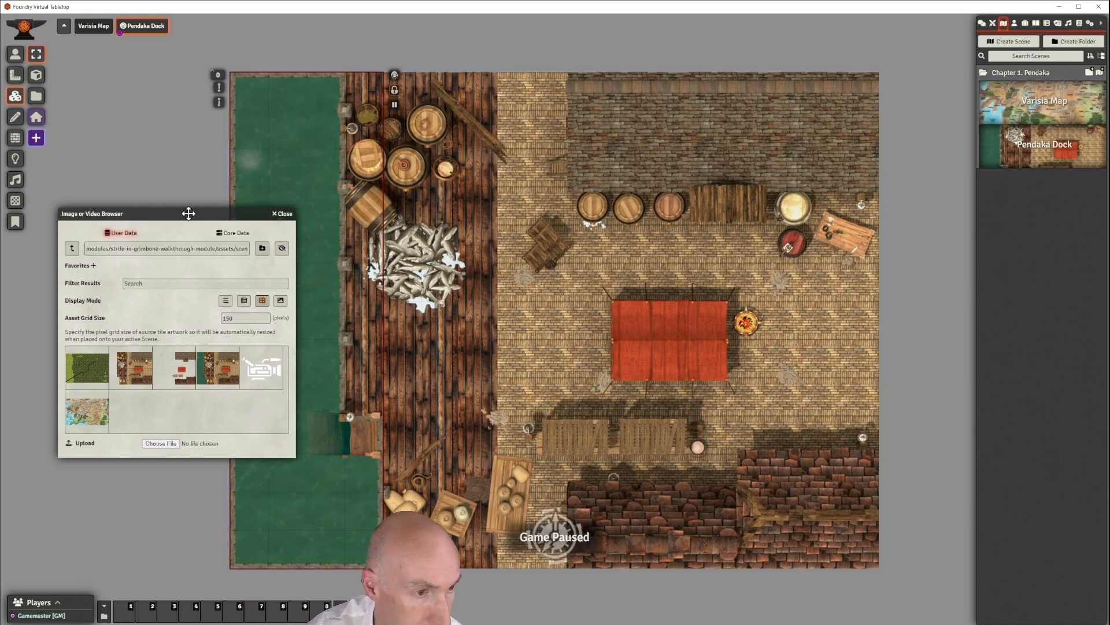
drag(189, 216, 208, 207)
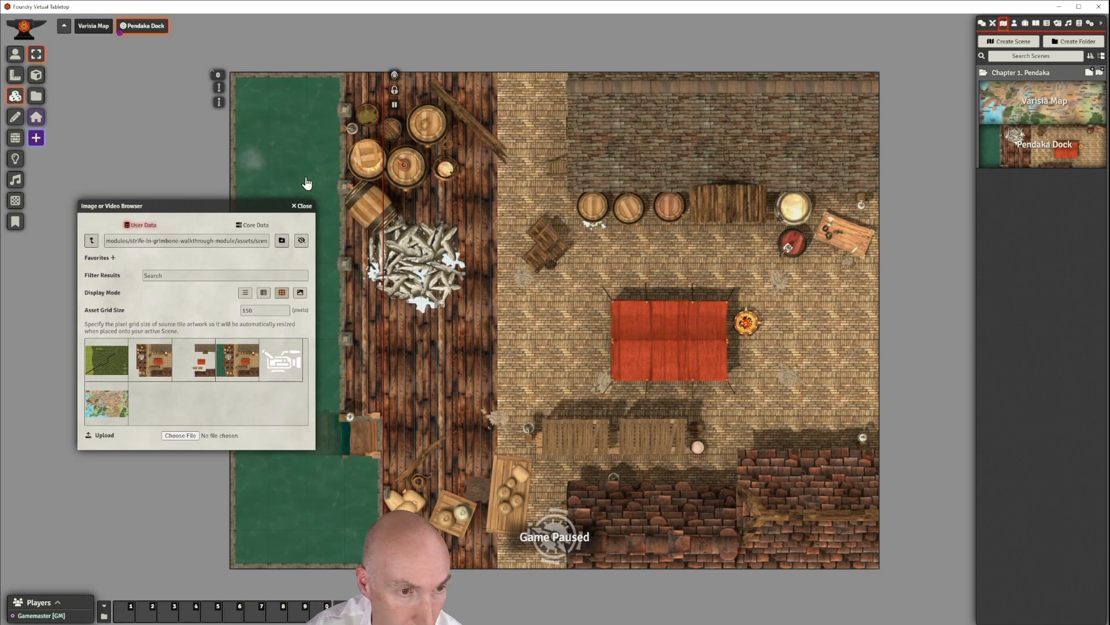
mouse_move(217, 204)
mouse_down()
mouse_move(231, 202)
mouse_move(177, 201)
mouse_move(200, 197)
mouse_up()
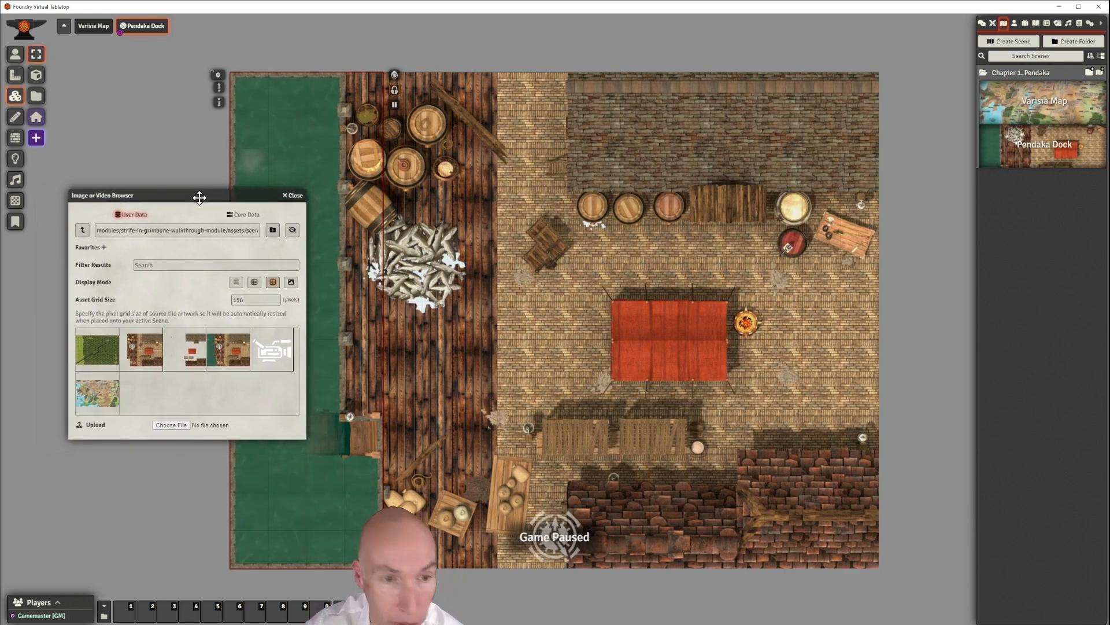
drag(200, 197, 172, 198)
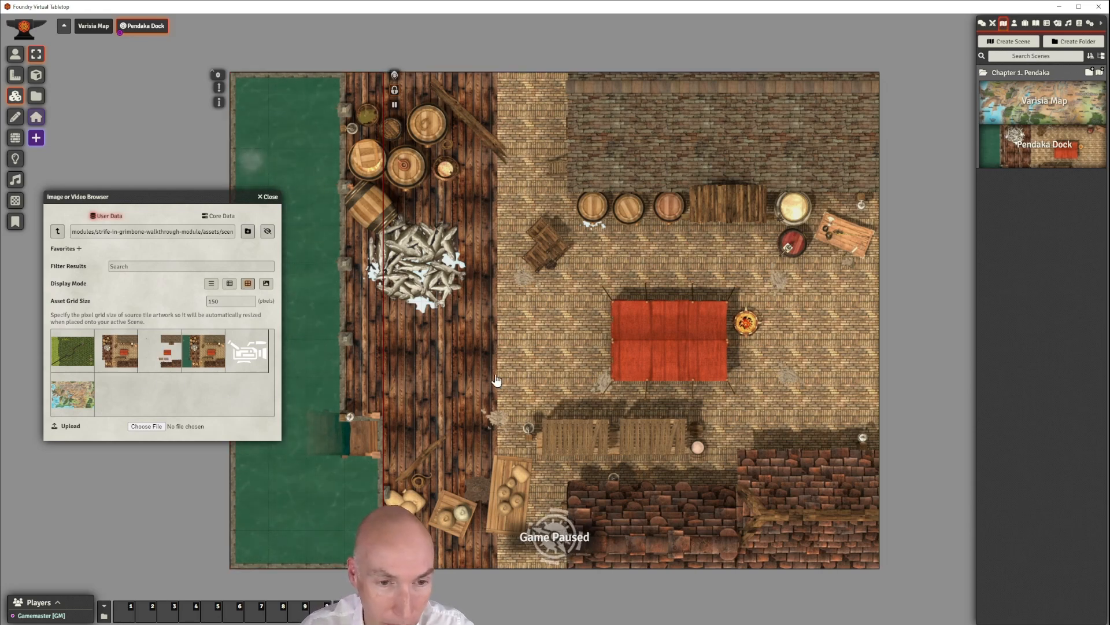
drag(194, 197, 247, 199)
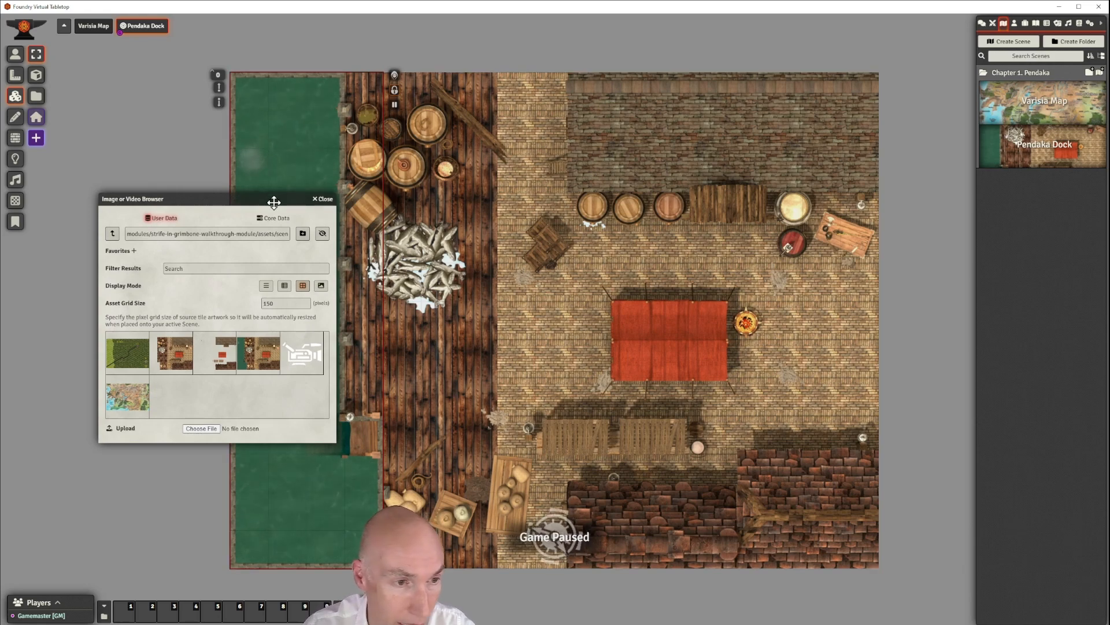
drag(253, 199, 205, 191)
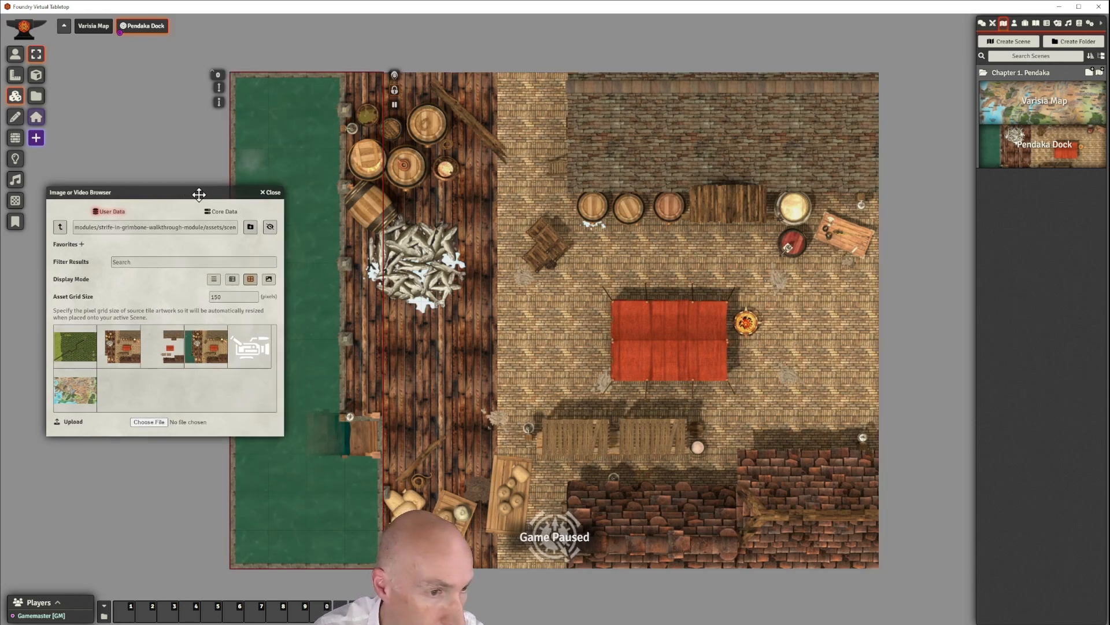
Close the file browser and set the Pendaka Dock scene's foreground elevation to 10 in its configuration
click(273, 192)
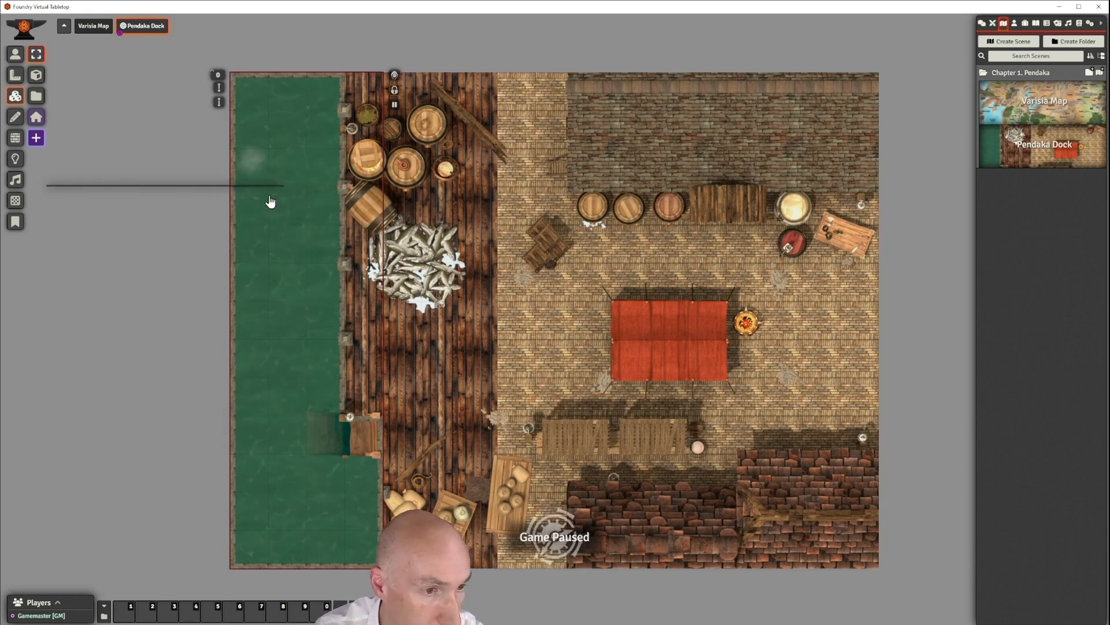
right_click(144, 30)
click(141, 42)
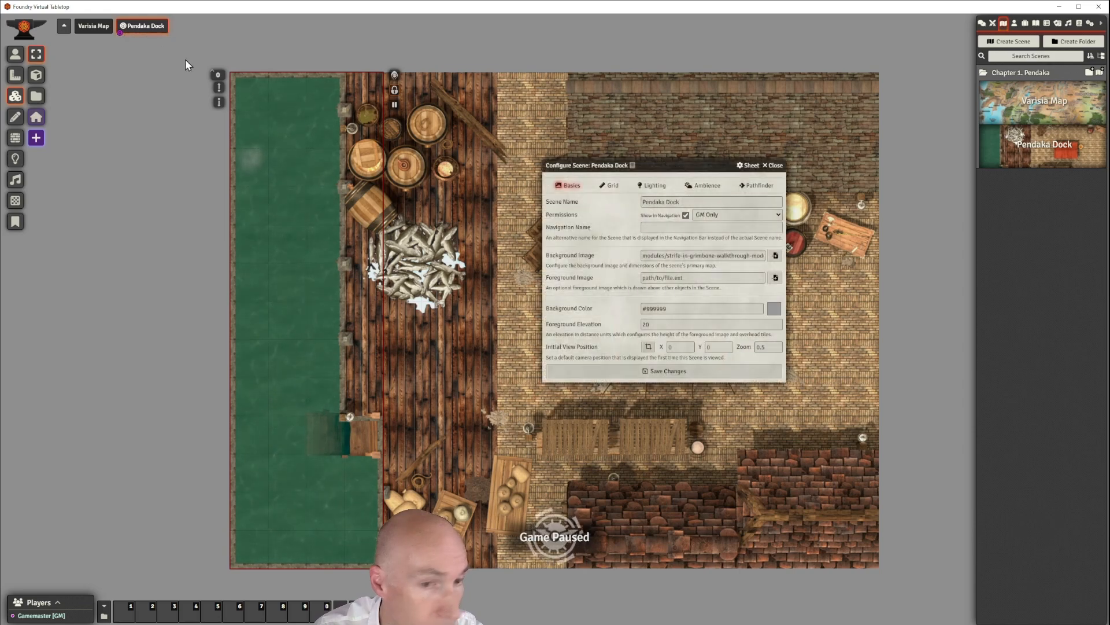
drag(665, 325, 642, 330)
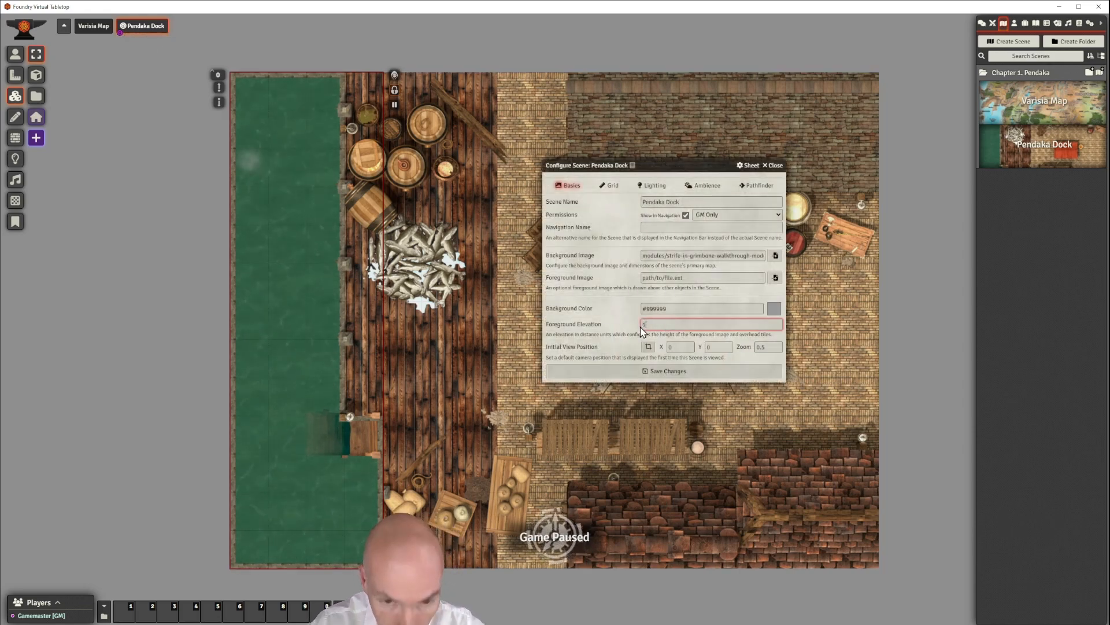
text(10)
key(Return)
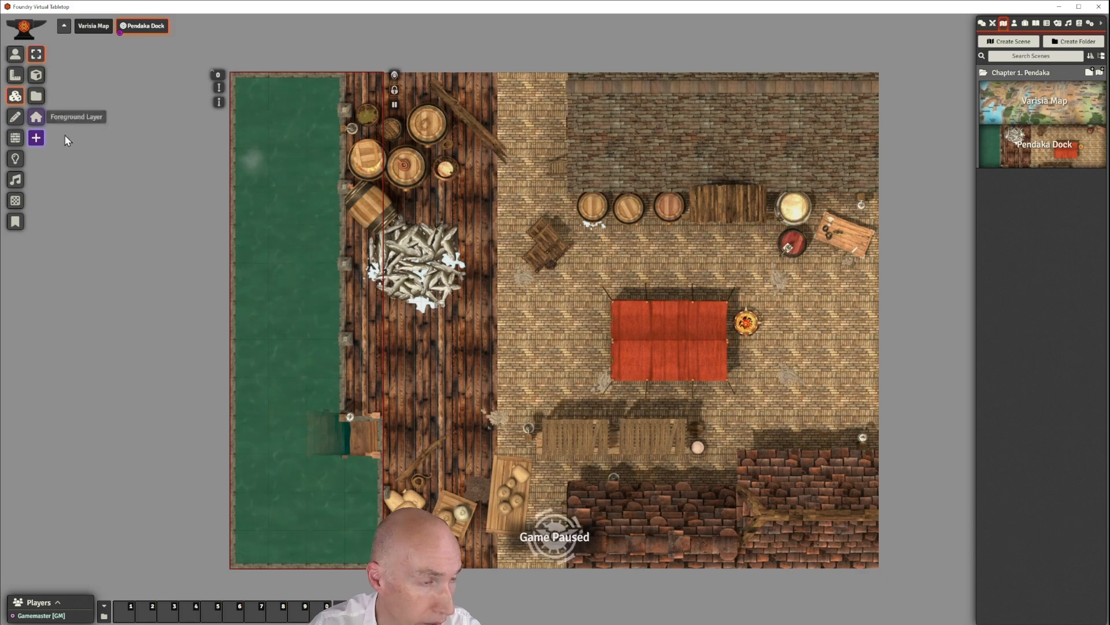
Place the overhead image with the roofs and red canopy on the foreground layer as a tile covering the whole scene, and close the file browser
click(35, 118)
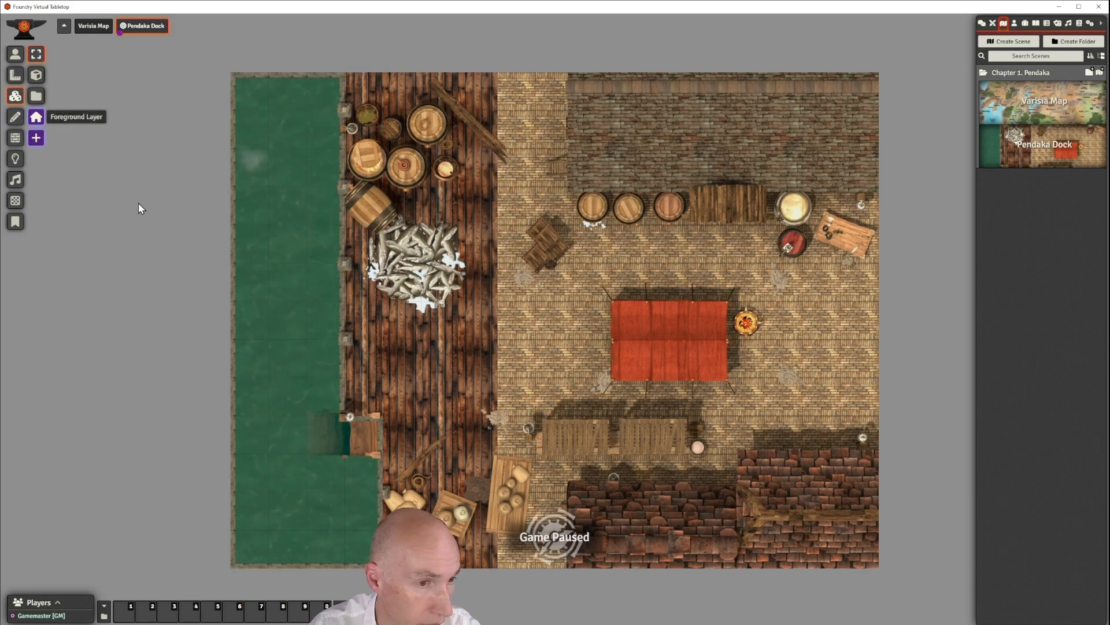
click(35, 98)
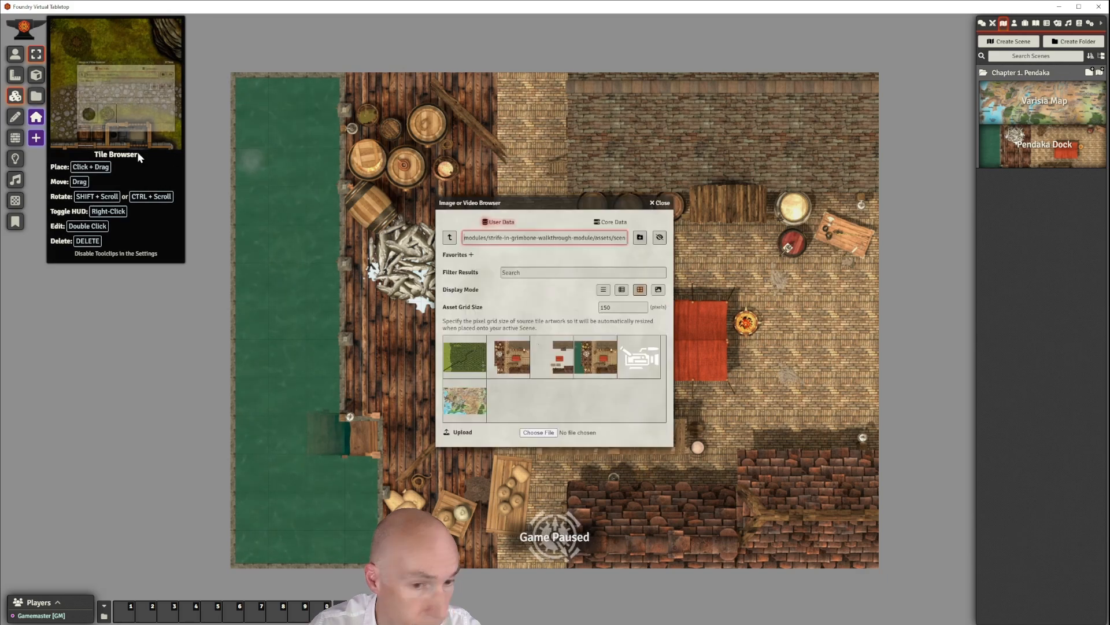
drag(540, 204, 150, 174)
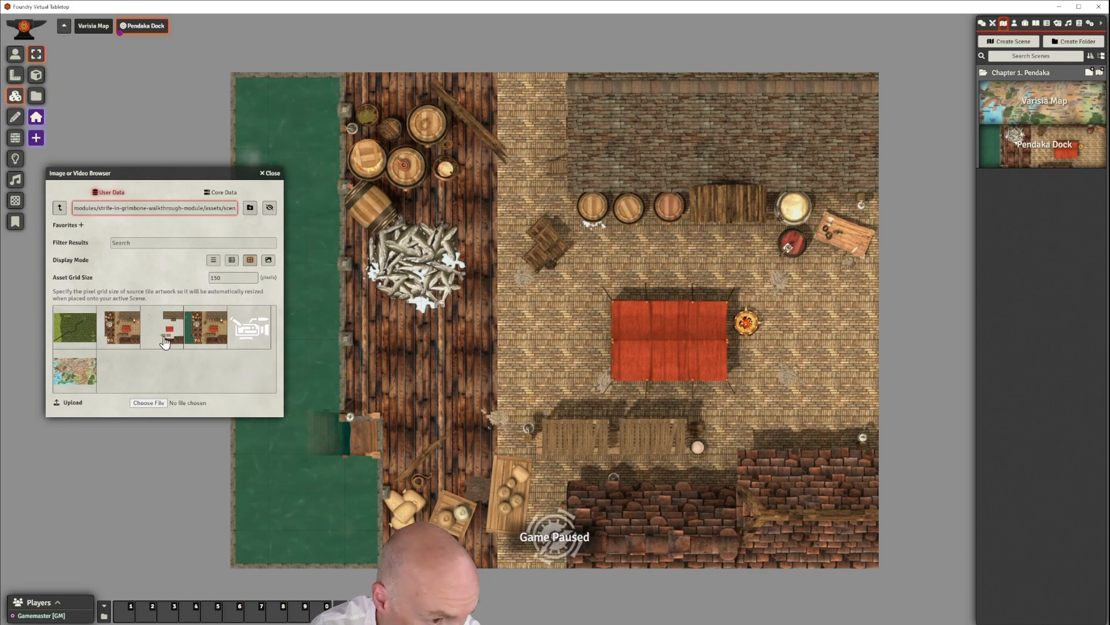
drag(166, 343, 554, 318)
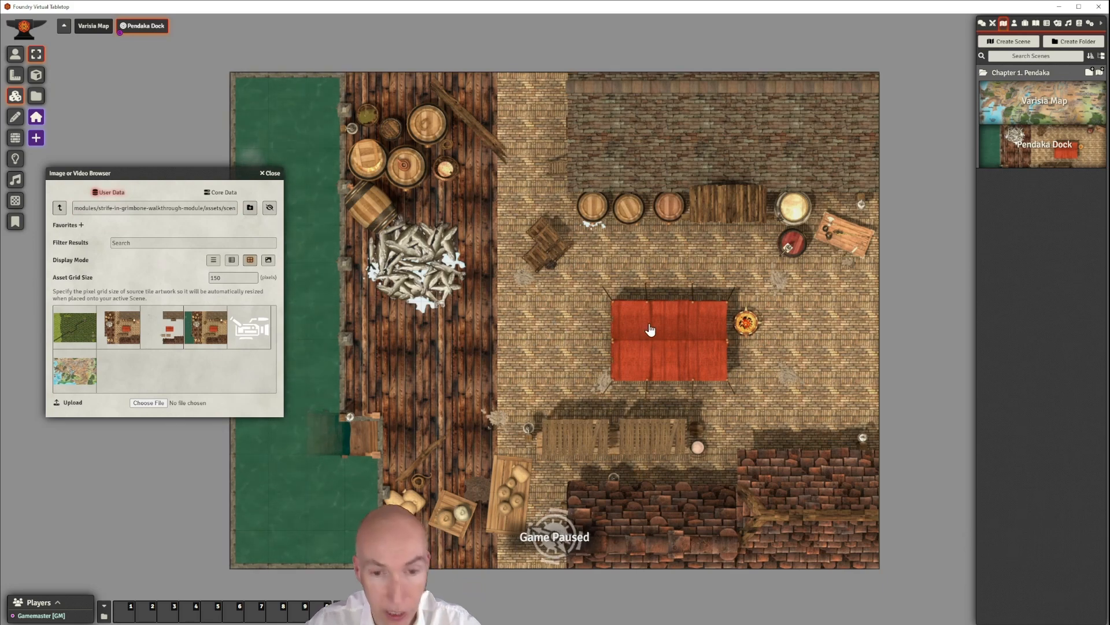
drag(166, 174, 171, 165)
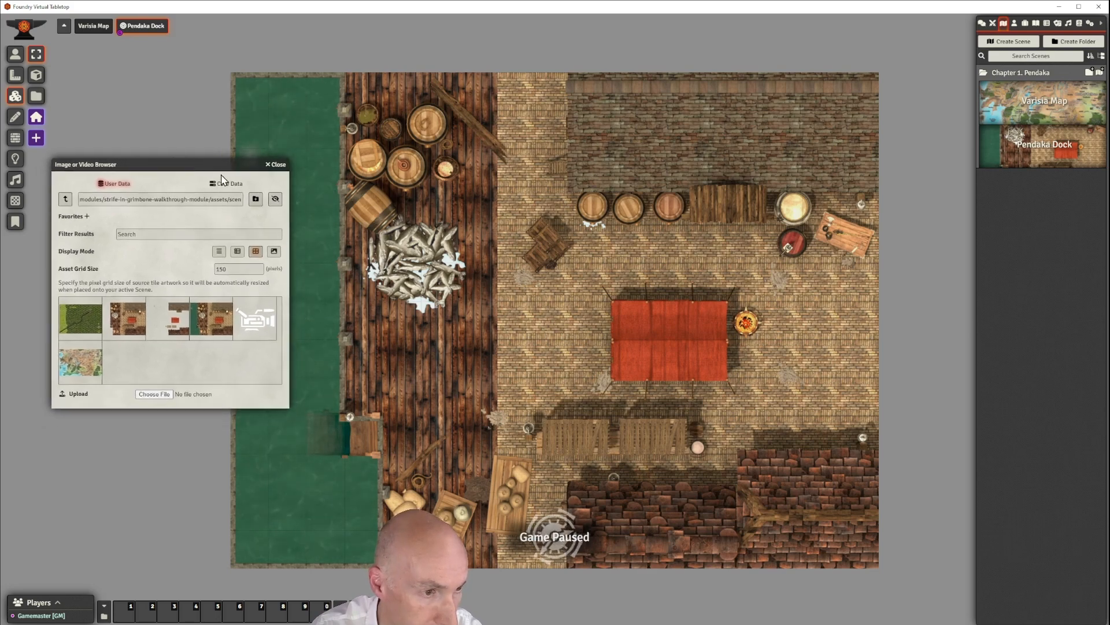
click(276, 166)
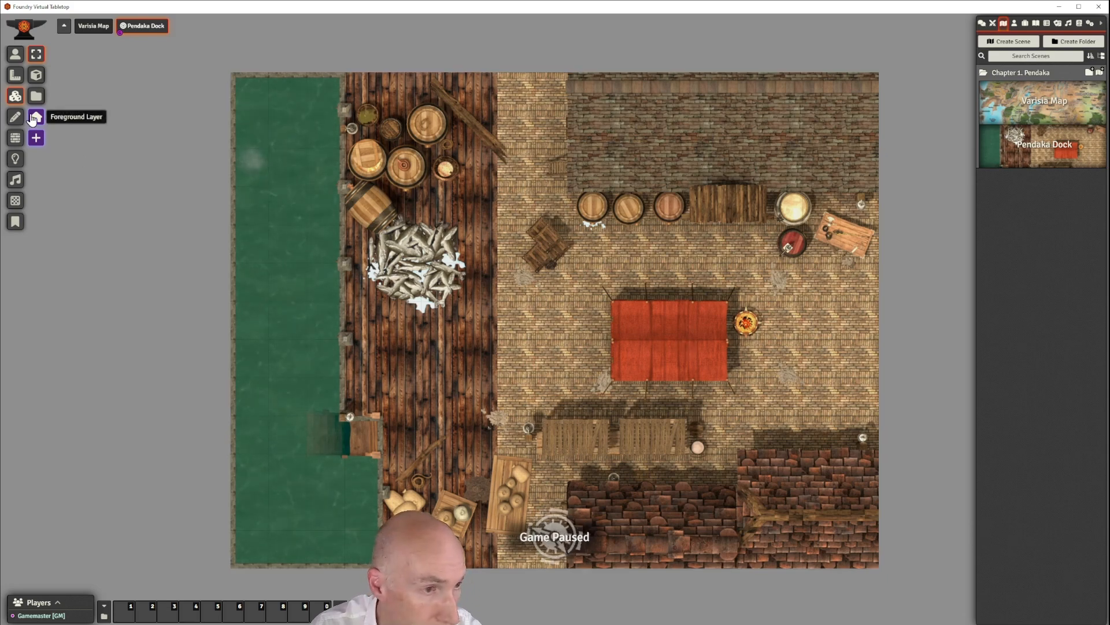
Set the overhead tile's occlusion mode to None (Always Visible) and its opacity to 0.85, and update the tile
click(669, 274)
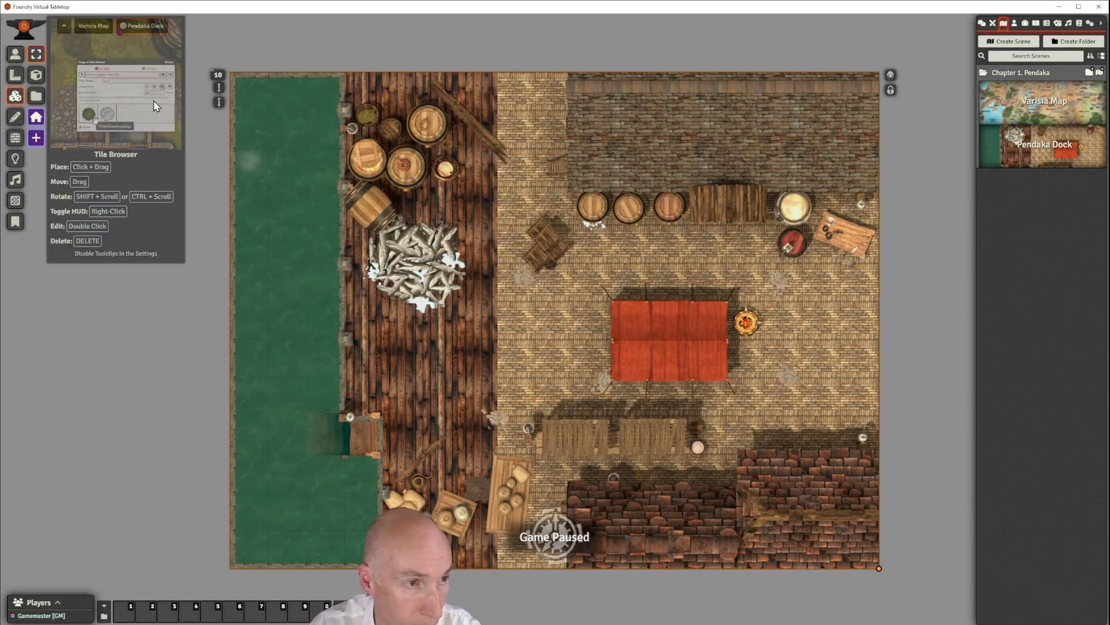
double_click(596, 267)
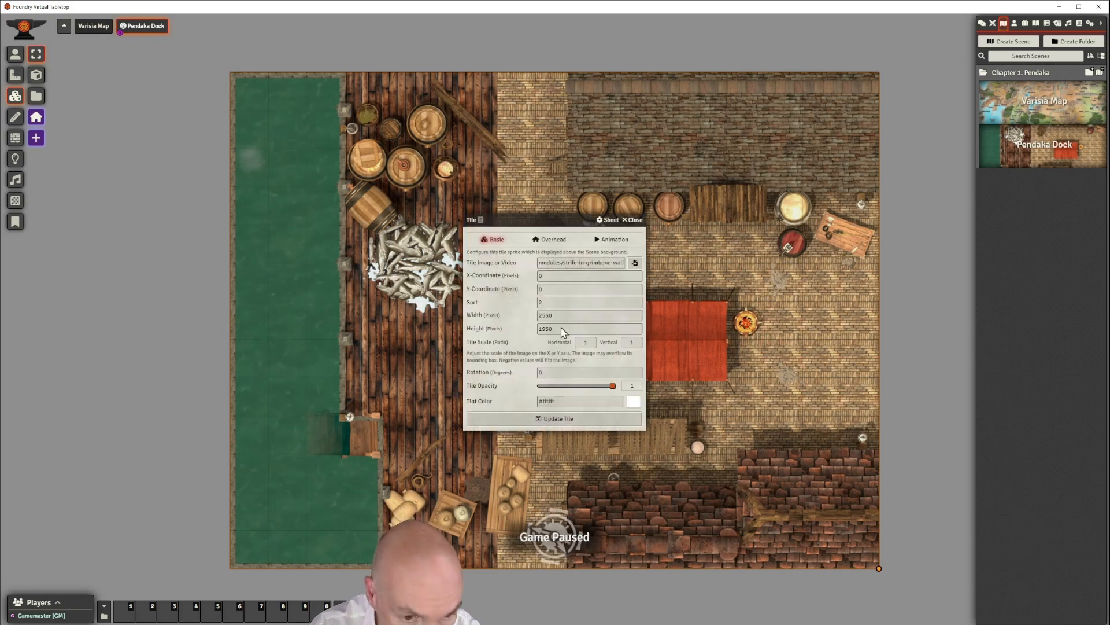
click(551, 241)
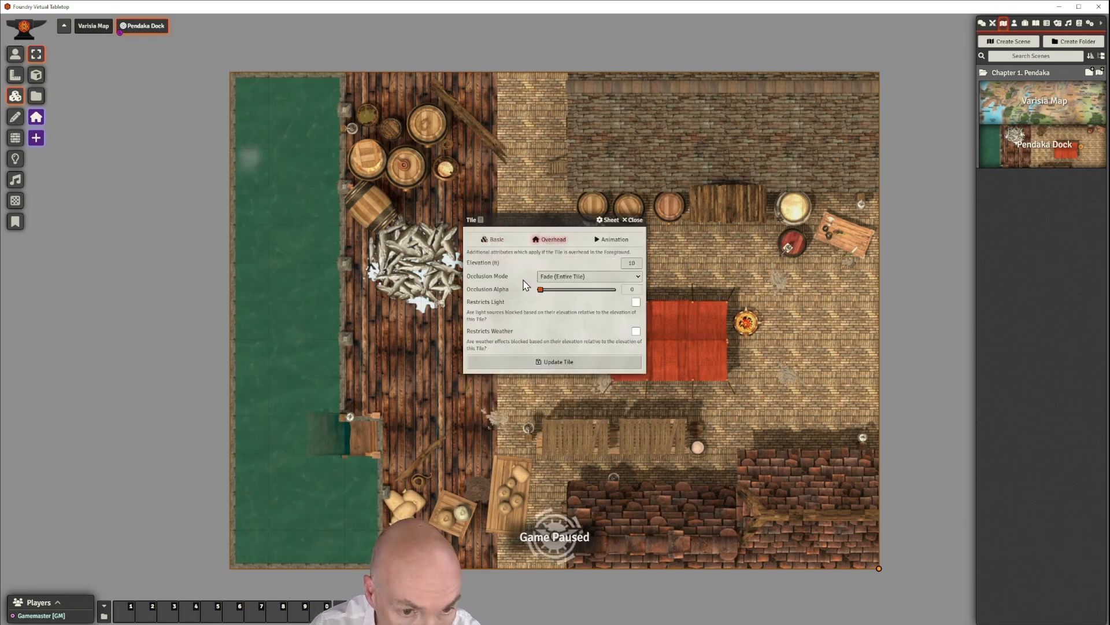
click(640, 277)
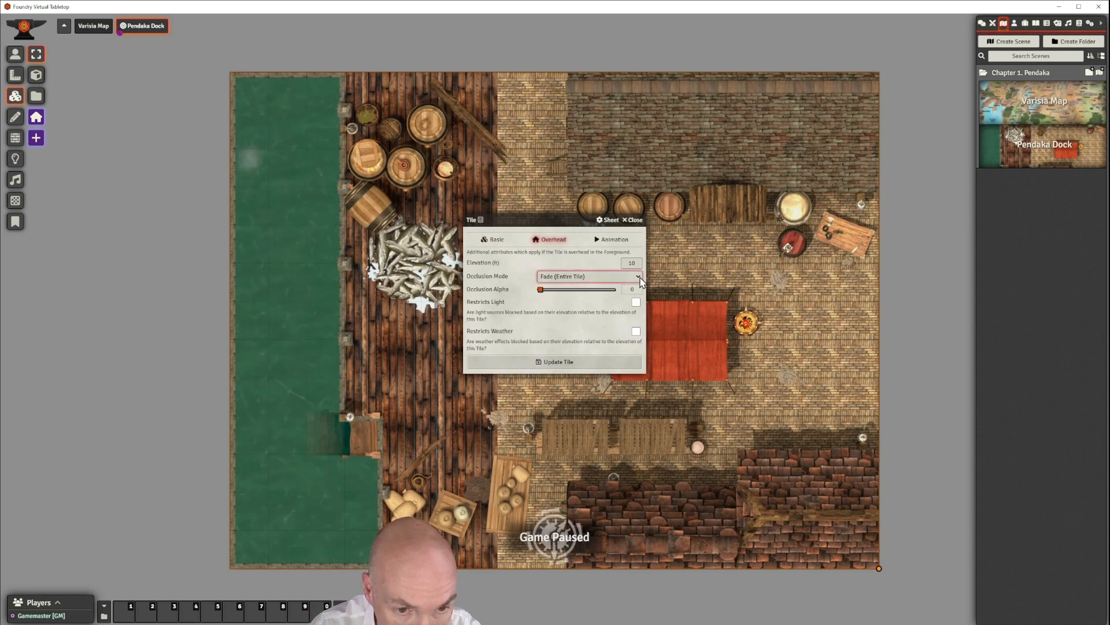
click(586, 291)
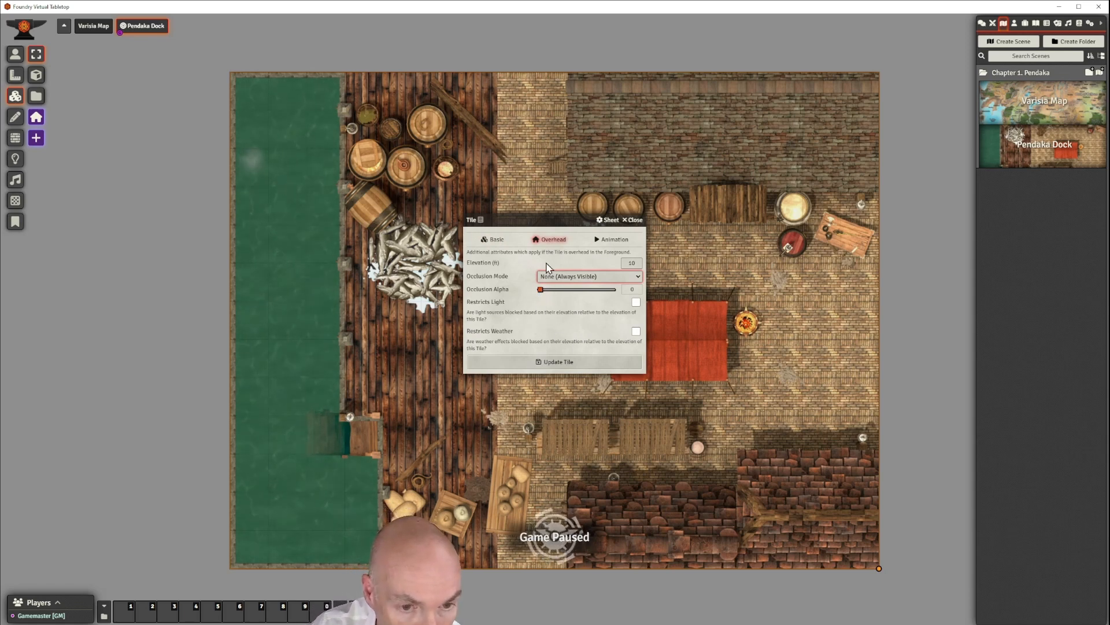
click(487, 242)
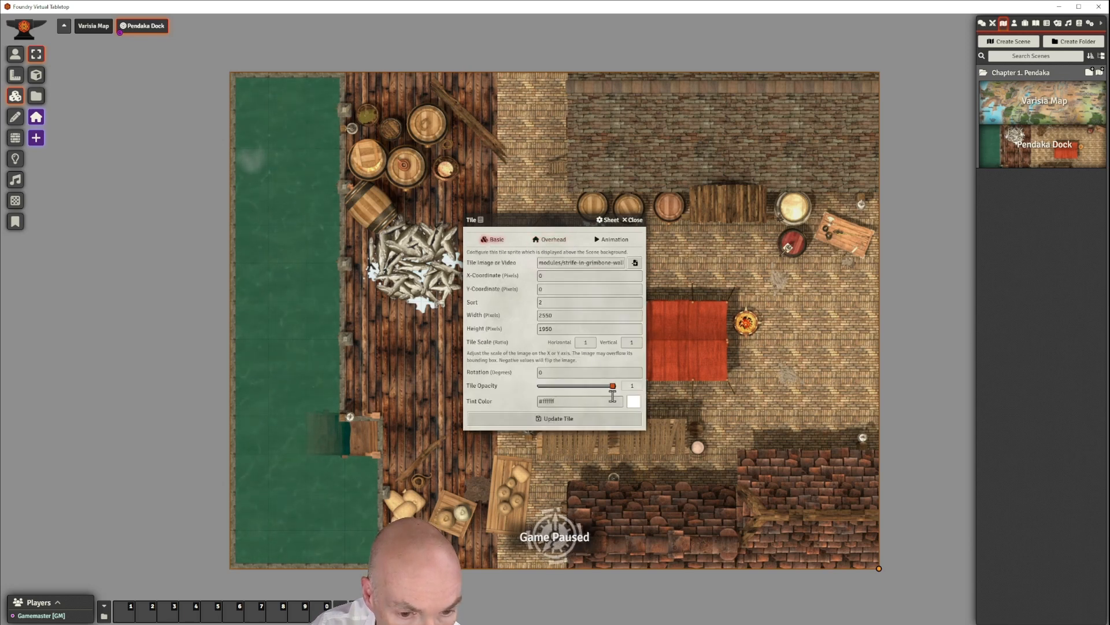
drag(613, 392, 601, 392)
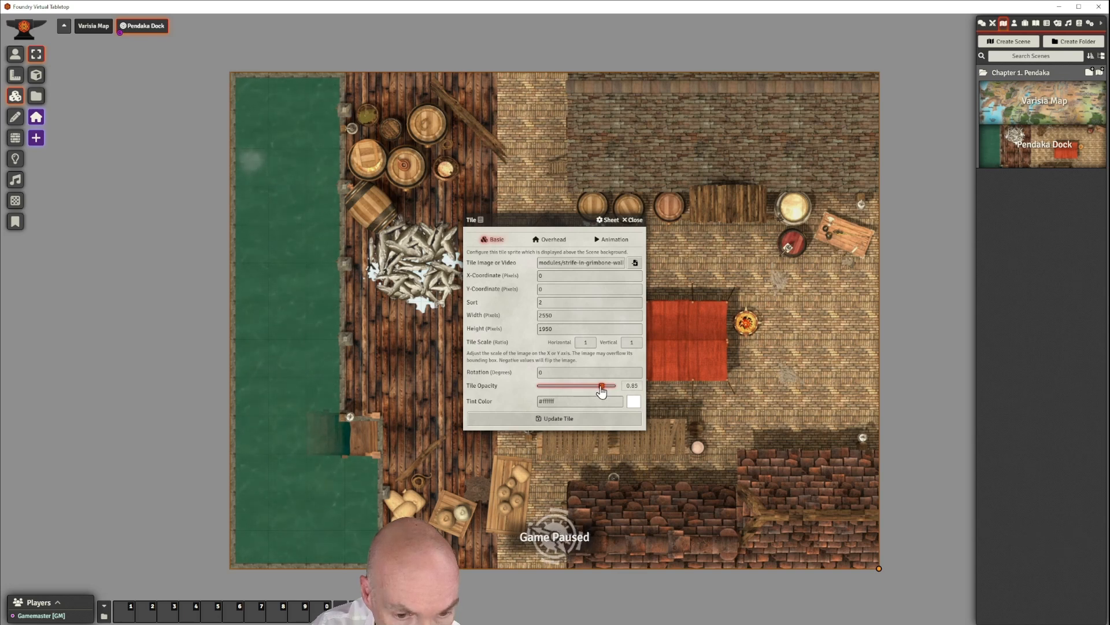
drag(555, 221, 562, 203)
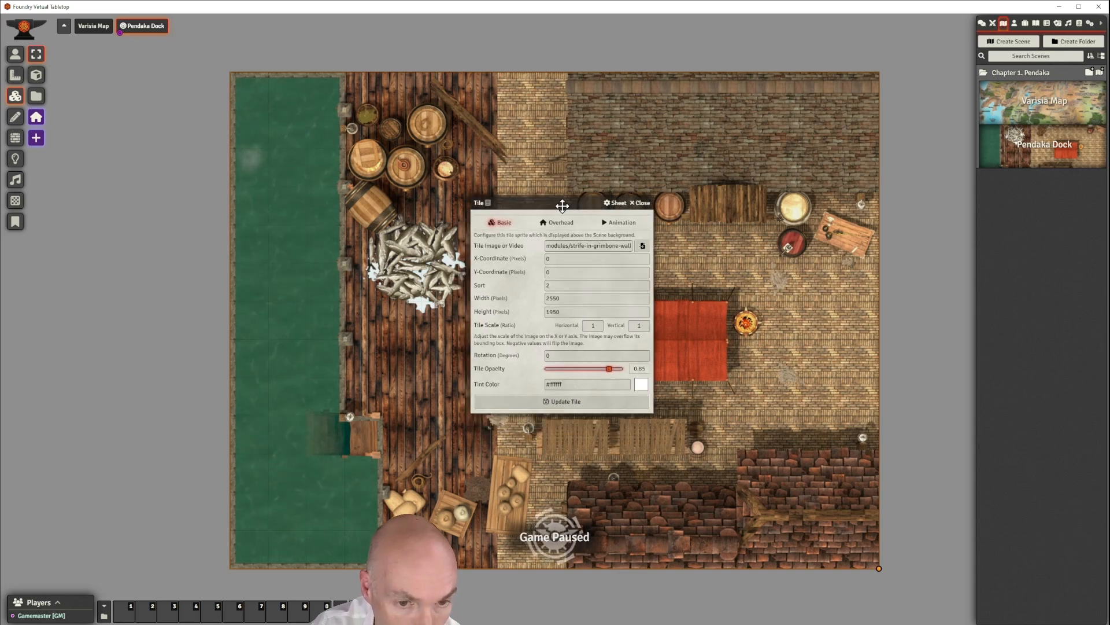
click(572, 404)
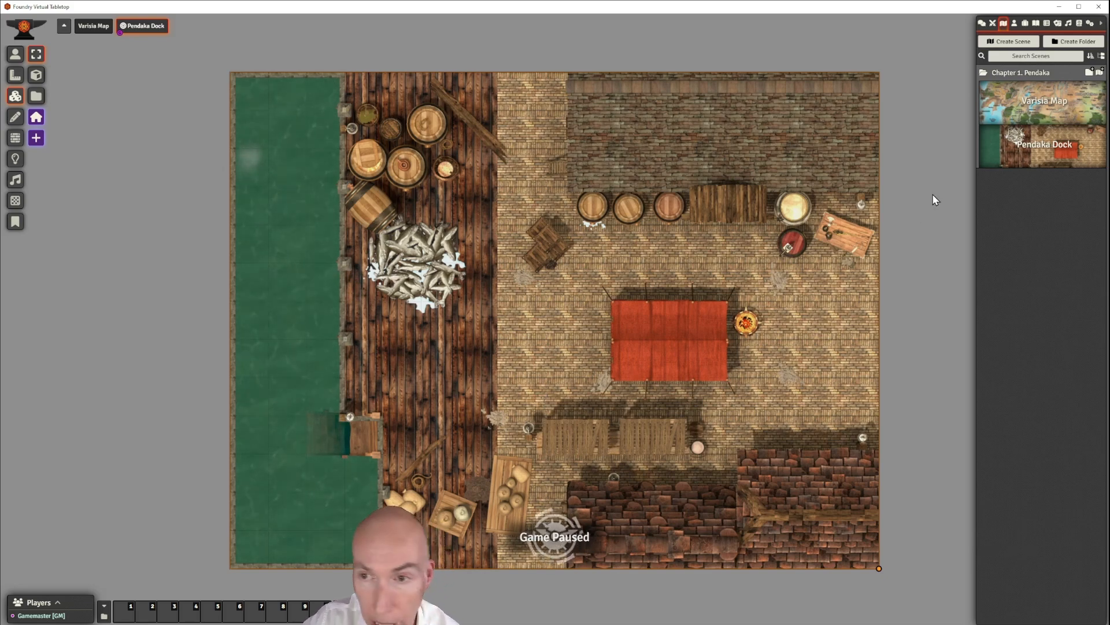
Place Seelah's token from The Party folder on the street east of the red canopy and select it
click(1015, 26)
click(1014, 75)
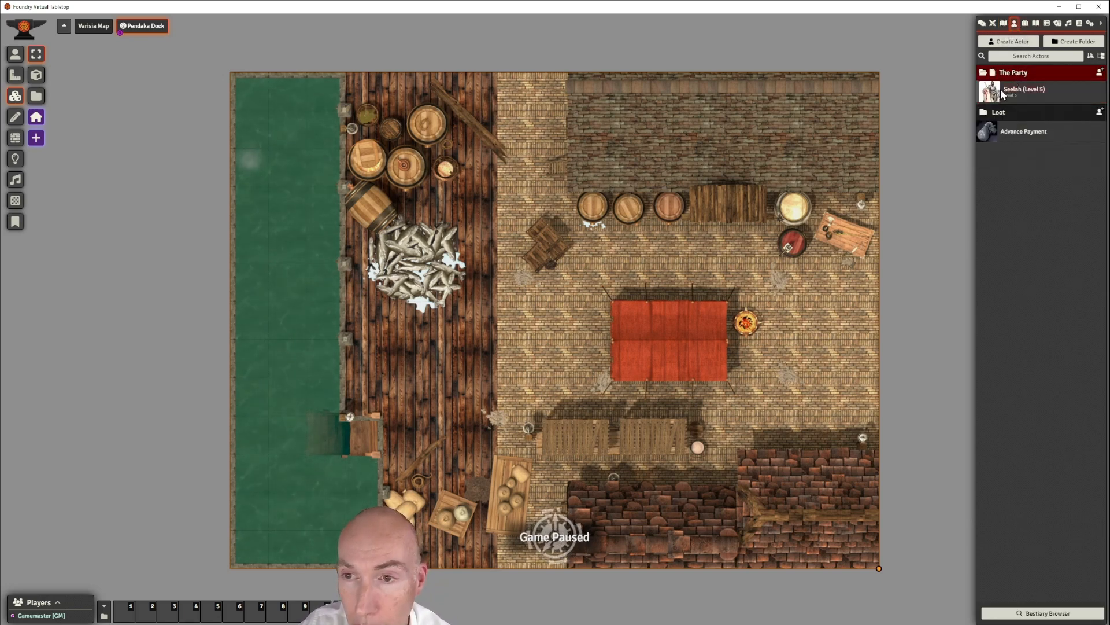
drag(996, 96, 903, 231)
drag(857, 331, 860, 321)
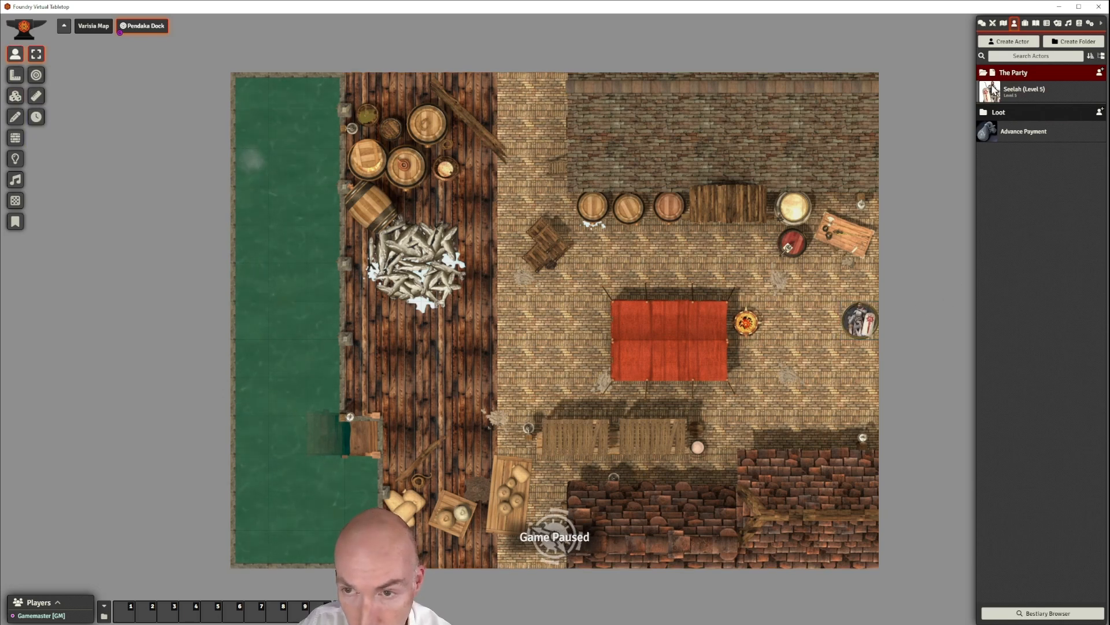
click(861, 322)
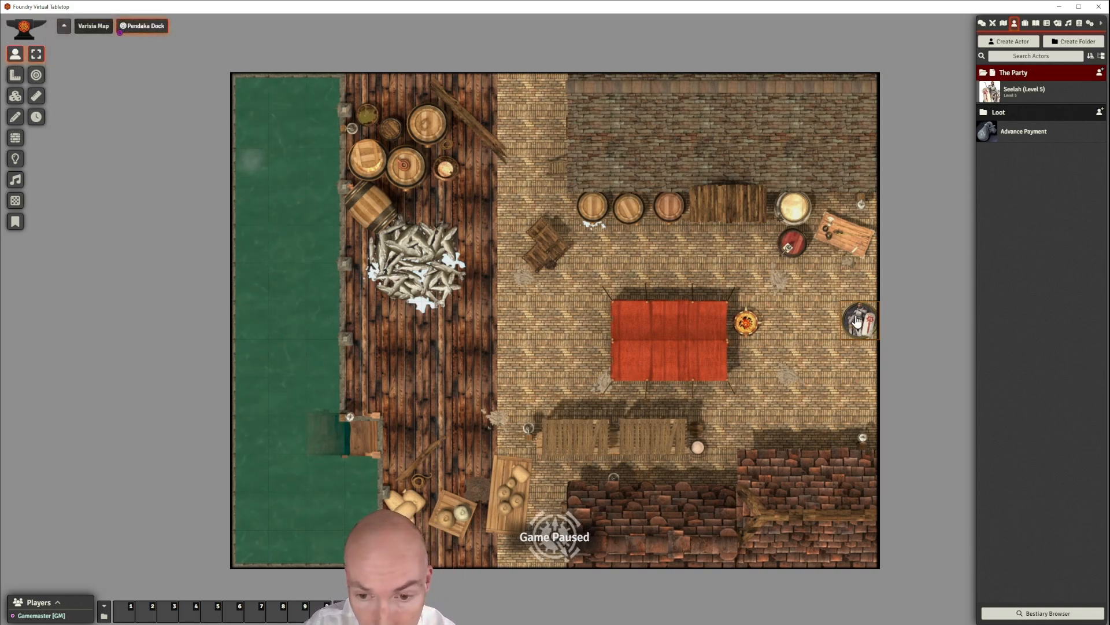
Walk the token west beneath the red canopy and south under the wooden tables to check the overhead tile
key(Left)
key(Left)
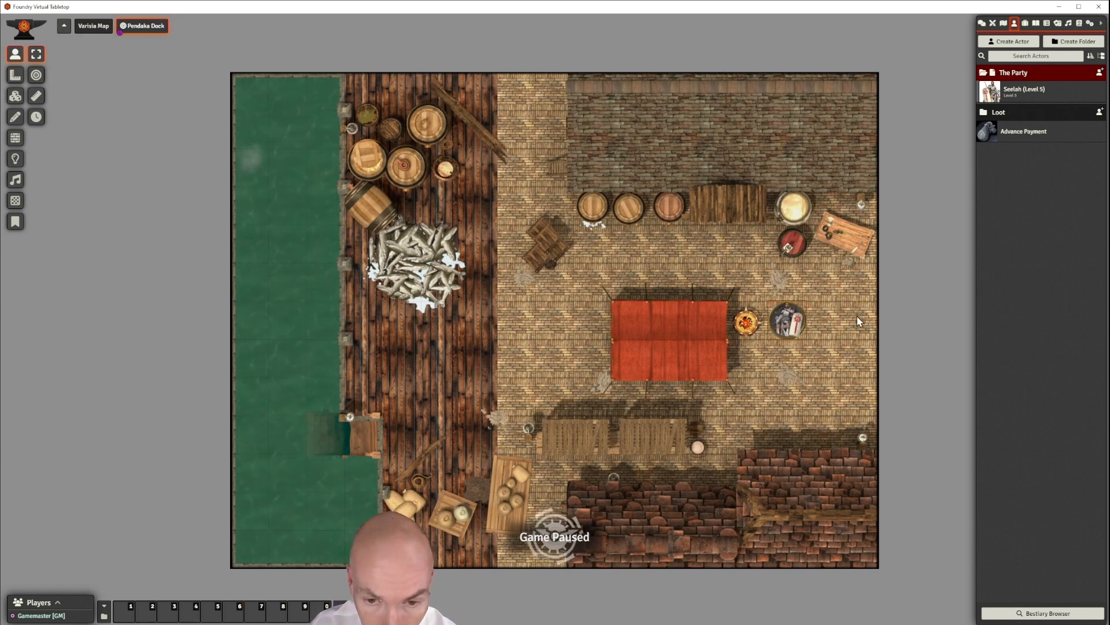
key(Left)
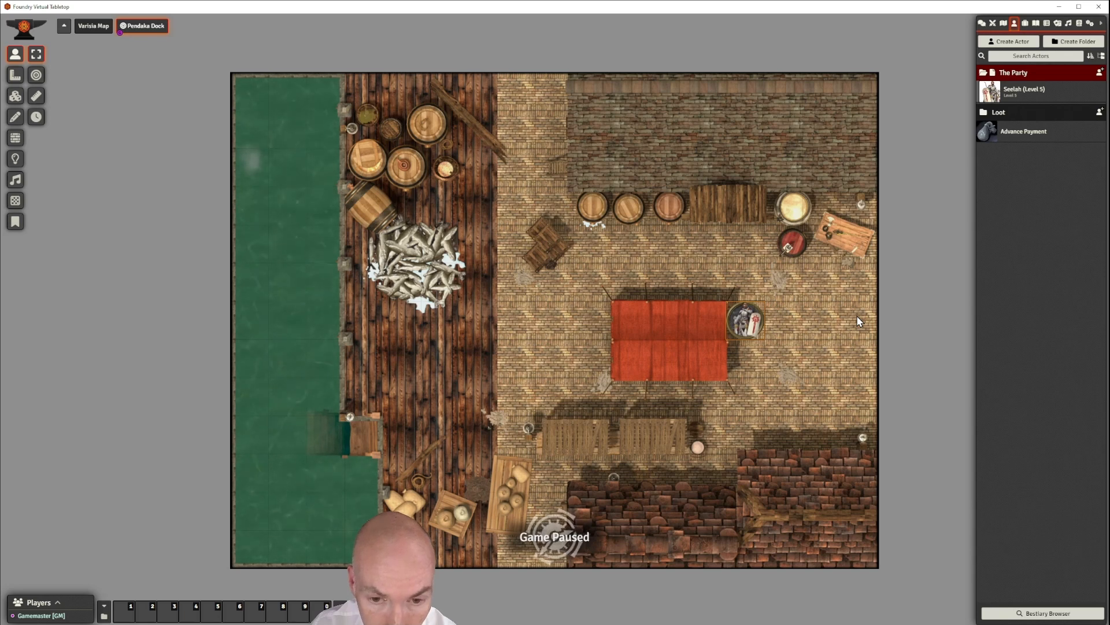
key(Left)
key(Left)
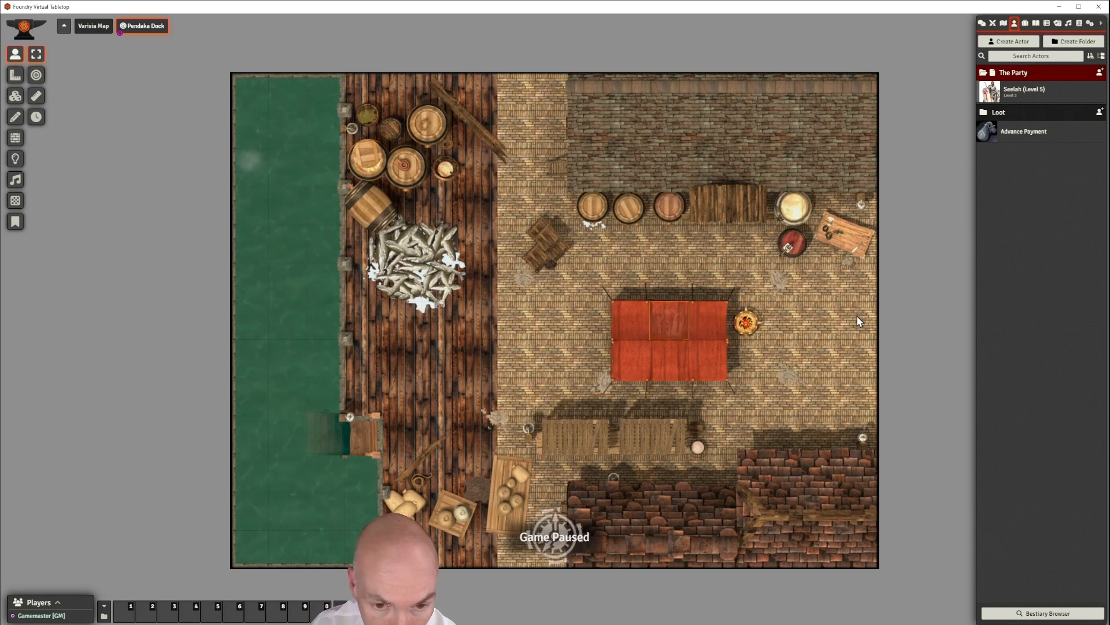
key(Left)
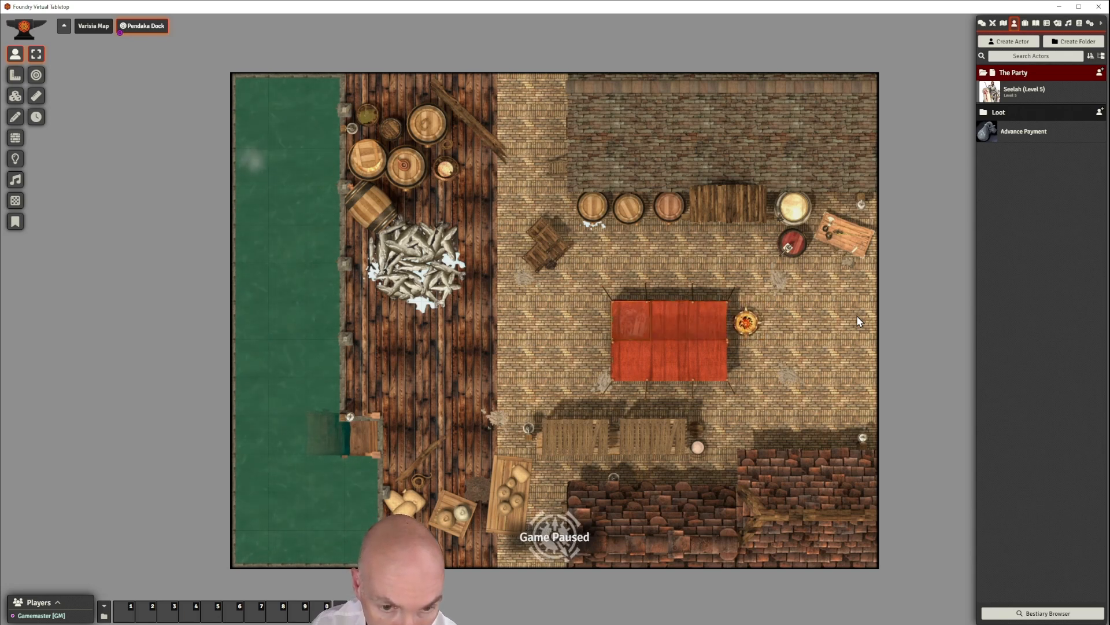
key(Left)
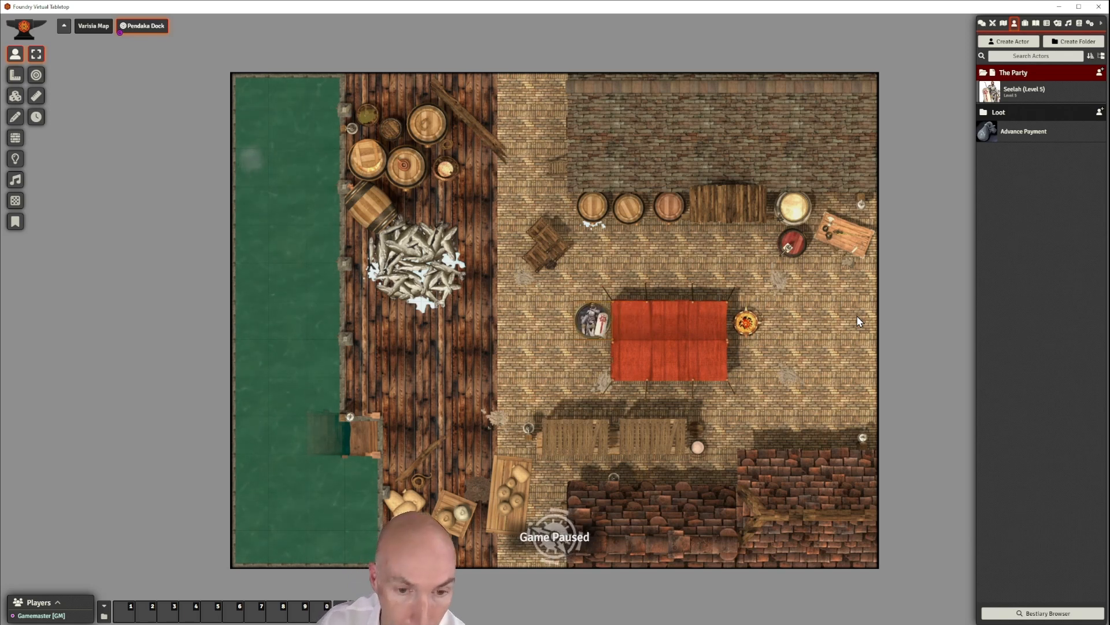
key(Down)
key(Down)
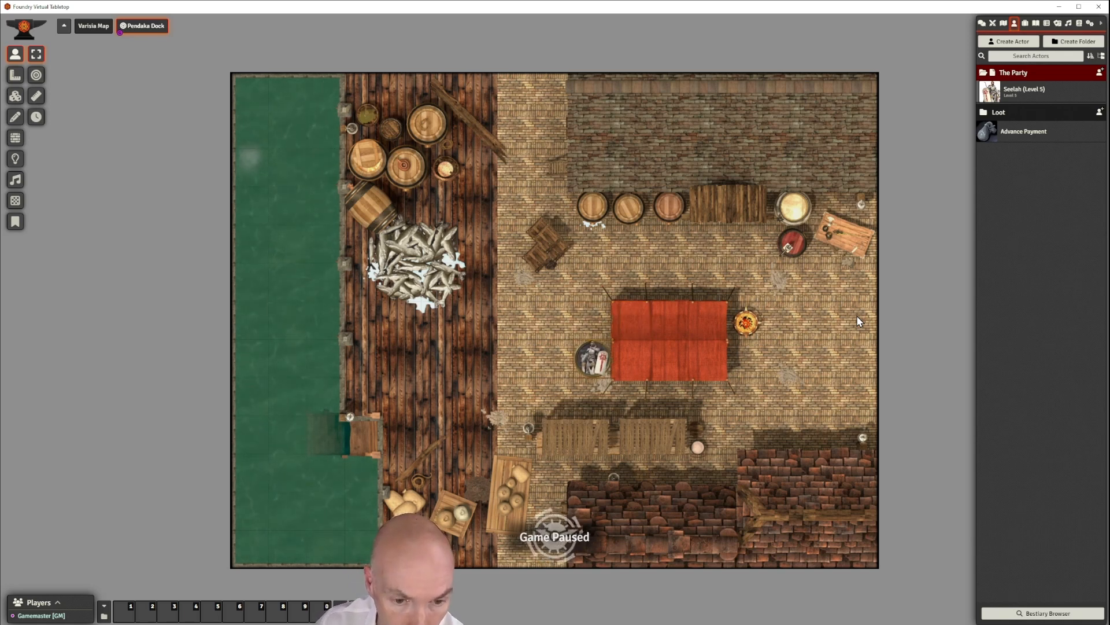
key(Down)
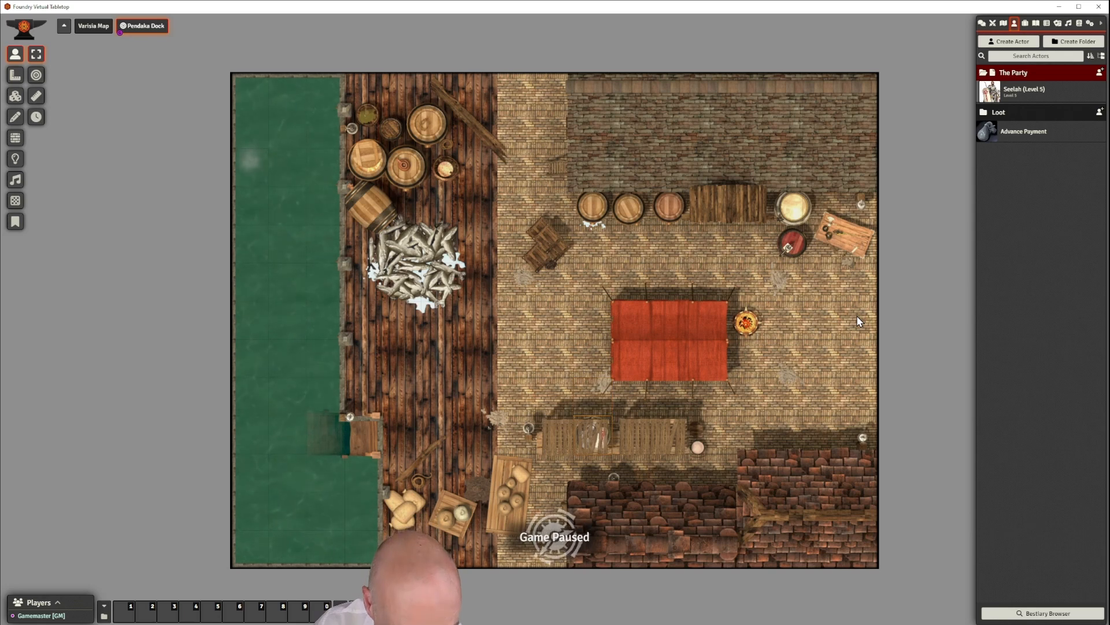
Walk the token back and forth beneath the wooden tables to examine how the overhead tile covers it
key(Left)
key(Right)
key(Right)
key(Right)
key(Left)
key(Left)
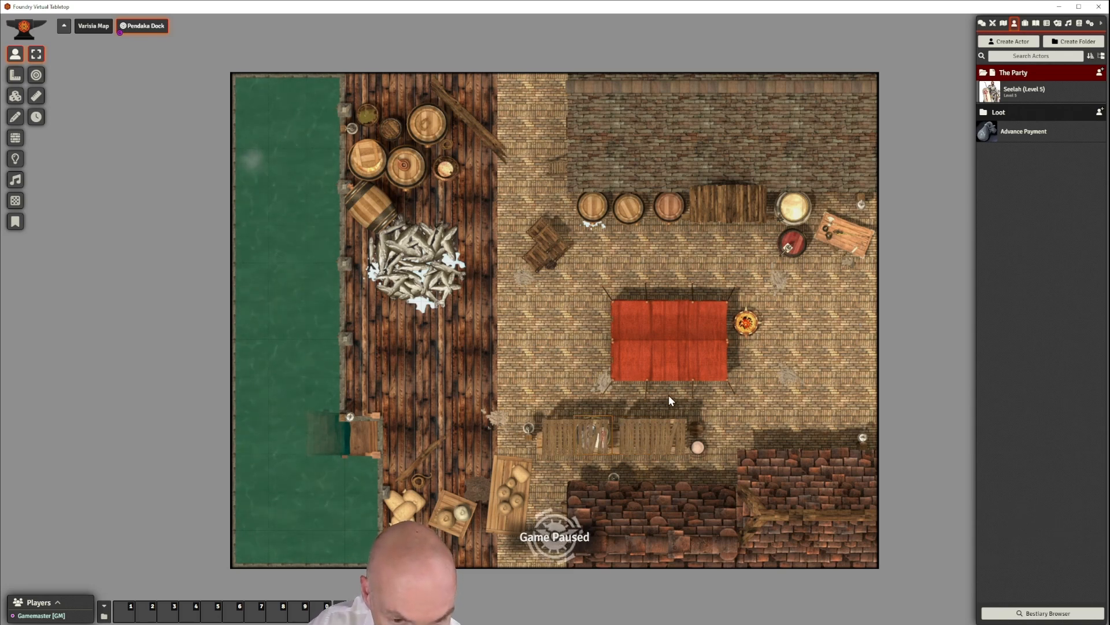
key(Left)
key(Right)
key(Right)
key(Right)
key(Left)
key(Left)
key(Left)
Walk the token north over and around the wooden crates and up beside the northern building
key(Up)
key(Up)
key(Up)
key(Up)
key(Up)
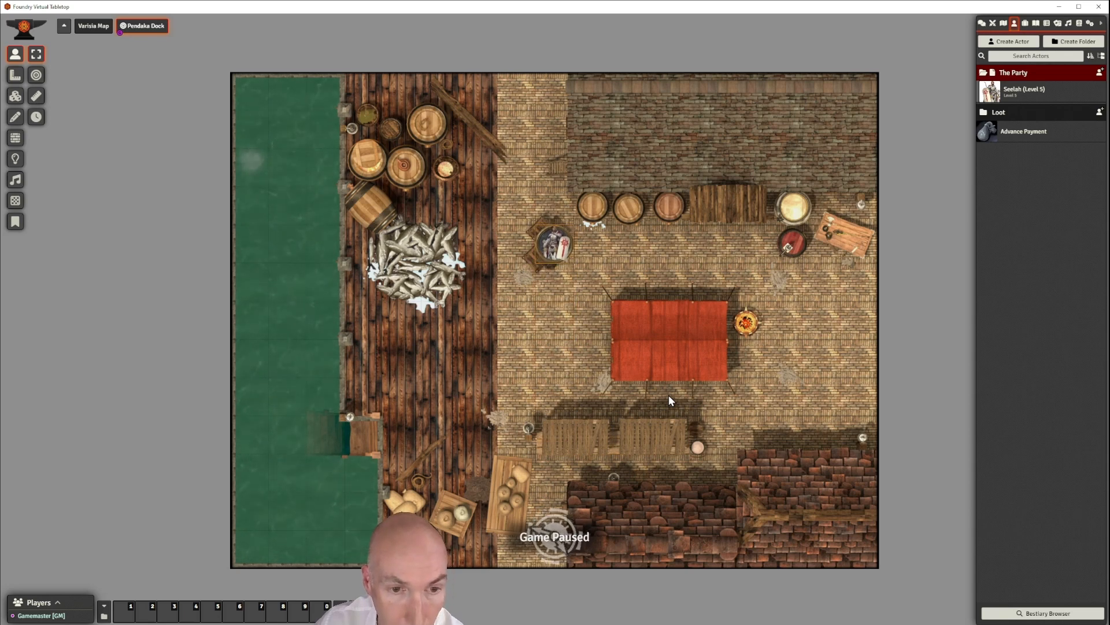
key(Left)
key(Right)
key(Up)
key(Left)
key(Down)
key(Down)
key(Right)
key(Up)
key(Up)
key(Up)
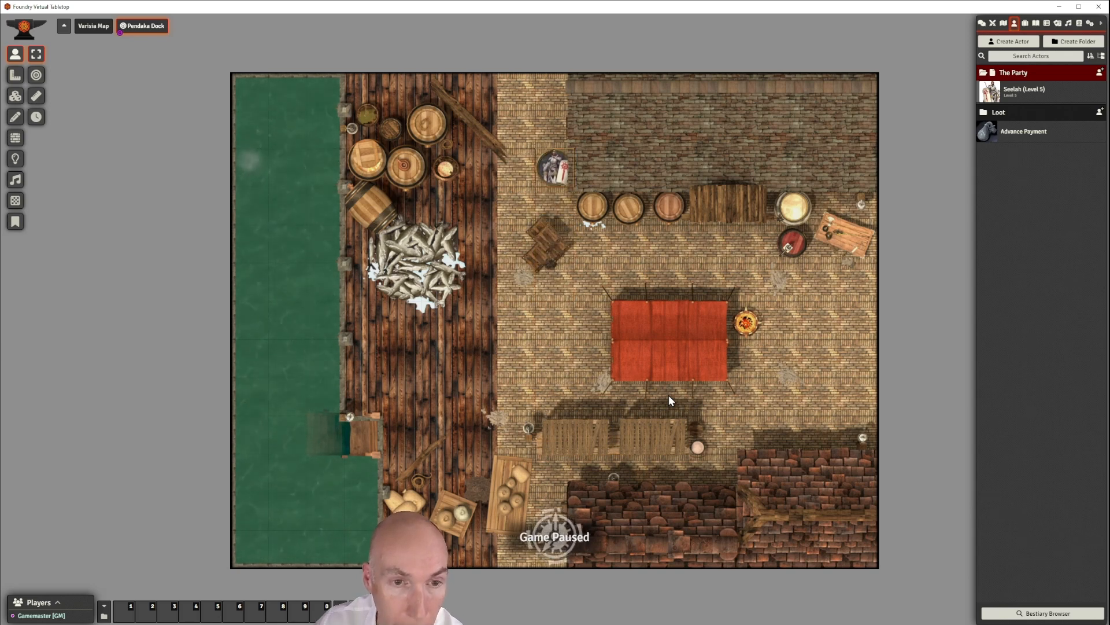
Step the token back and forth beside the northern building's roof edge, and delete the token
key(Left)
key(Right)
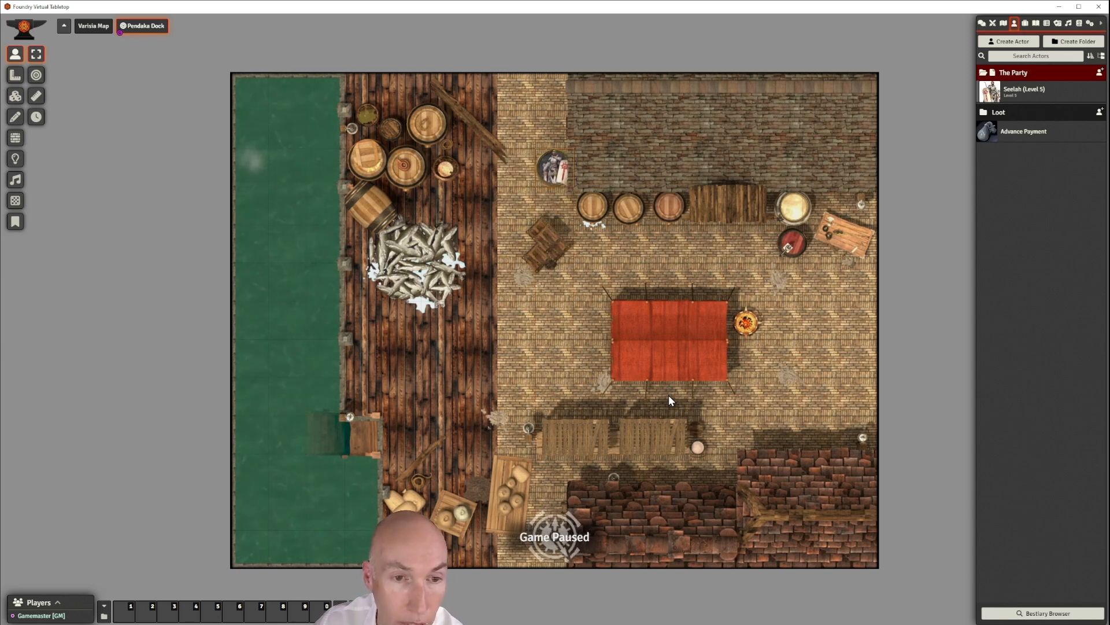
key(Left)
key(Right)
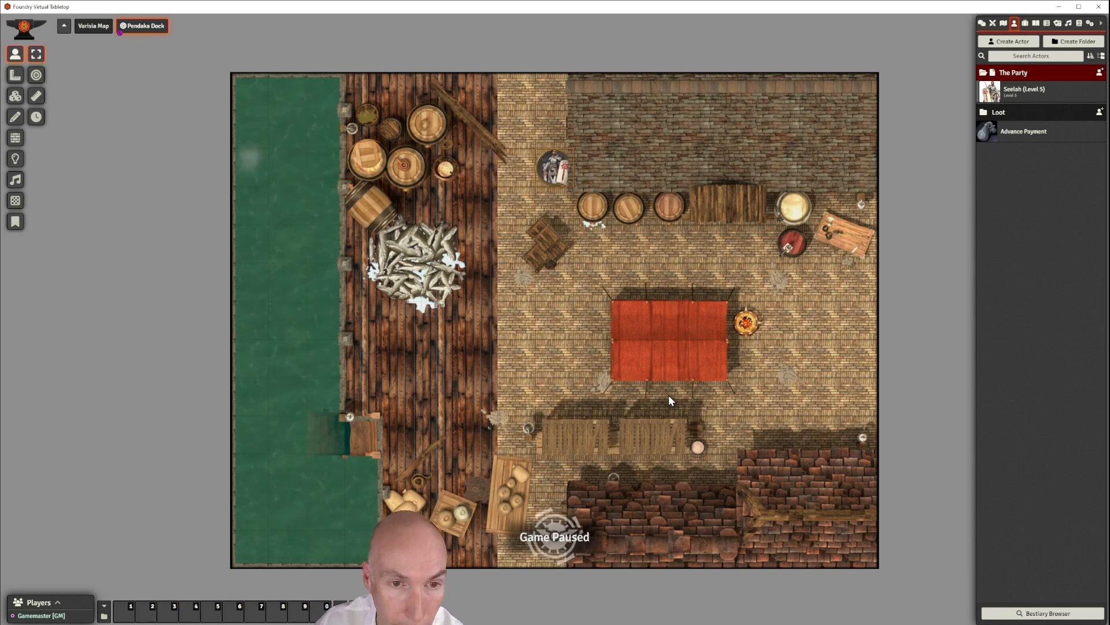
key(Delete)
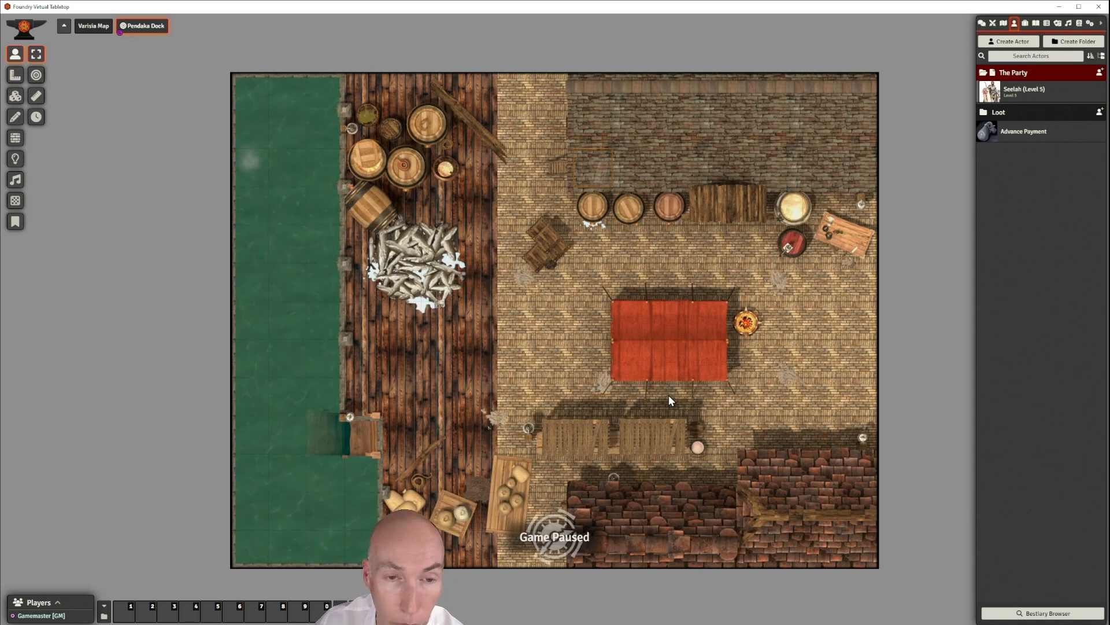
Restore the deleted token and walk it southeast to the paving below the northern wooden table
key(ctrl+z)
key(Down)
key(Right)
key(Right)
key(Down)
key(Right)
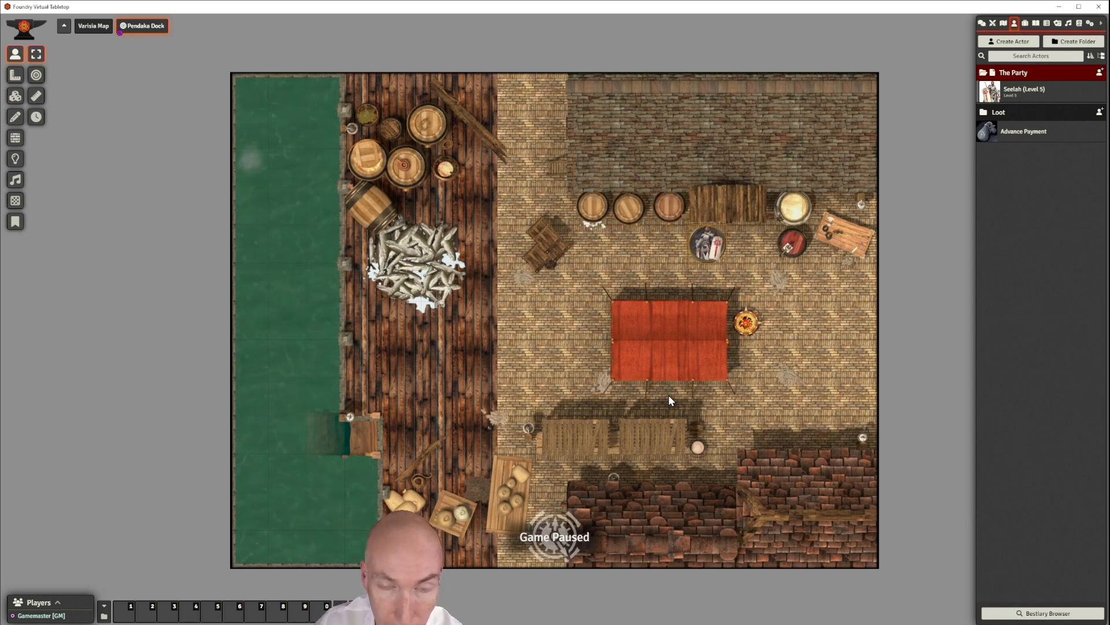
Step the token around beside the northern wooden table and walk it southwest to the paving west of the red canopy
key(Up)
key(Down)
key(Right)
key(Left)
key(Left)
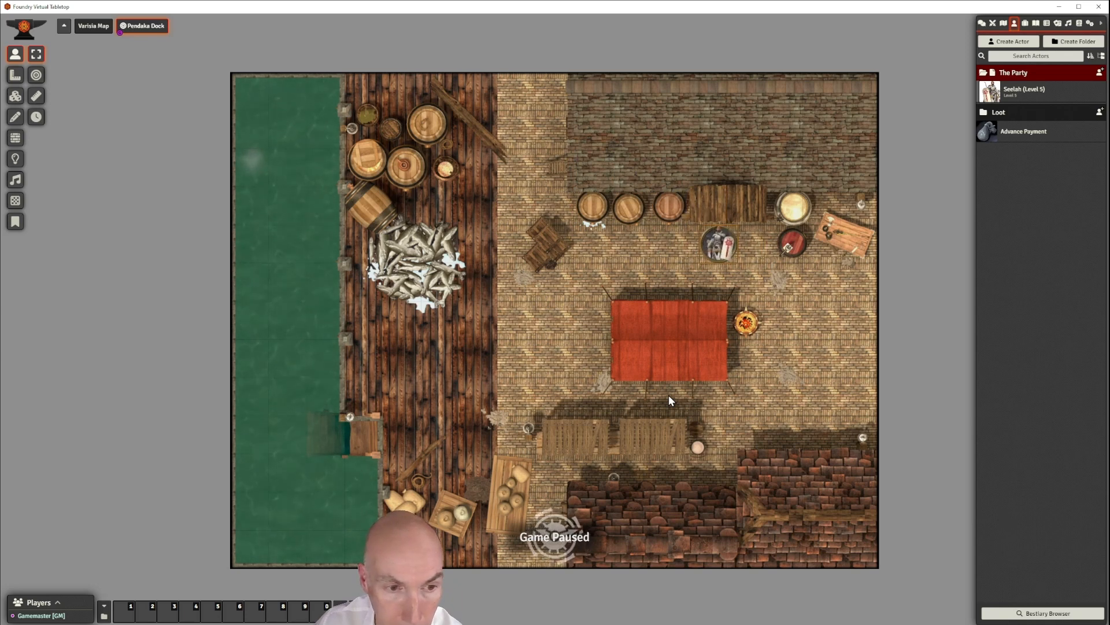
key(Left+Down)
key(Left+Down)
key(Left)
key(Left)
key(Left)
key(Left)
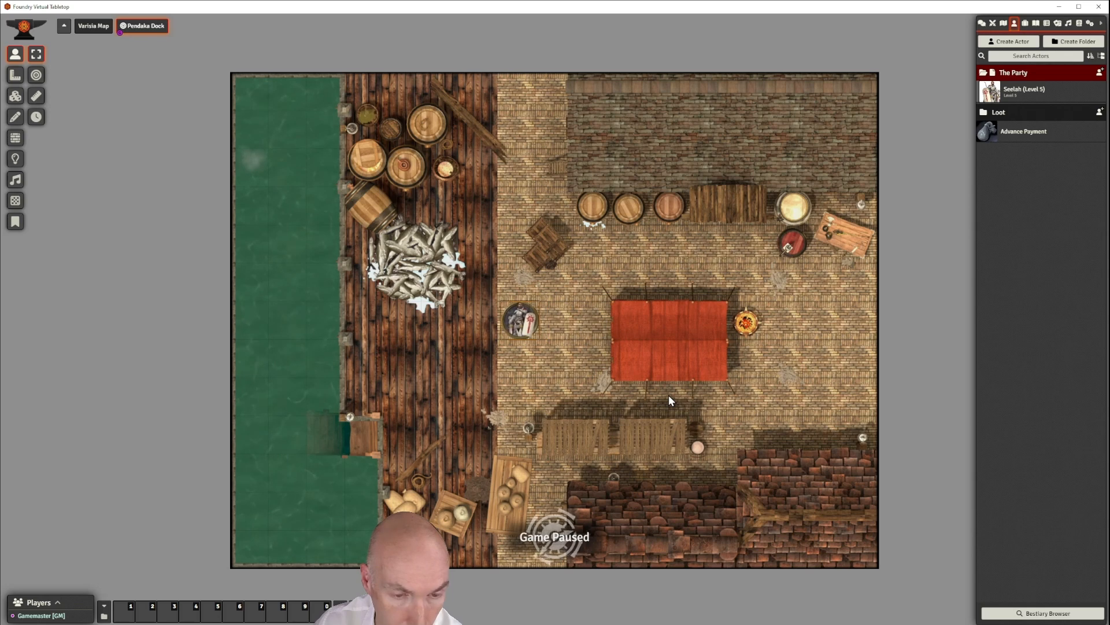
Walk the token southwest across the dock planks and out onto the water west of the small jetty
key(Down)
key(Down)
key(Down)
key(Left)
key(Left)
key(Left)
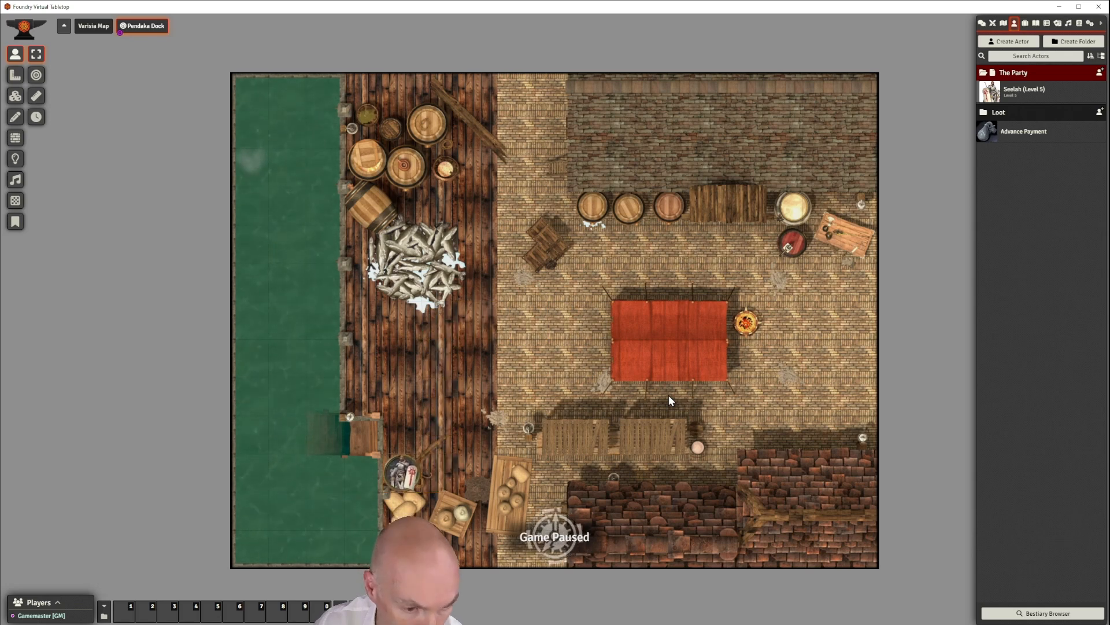
key(Left)
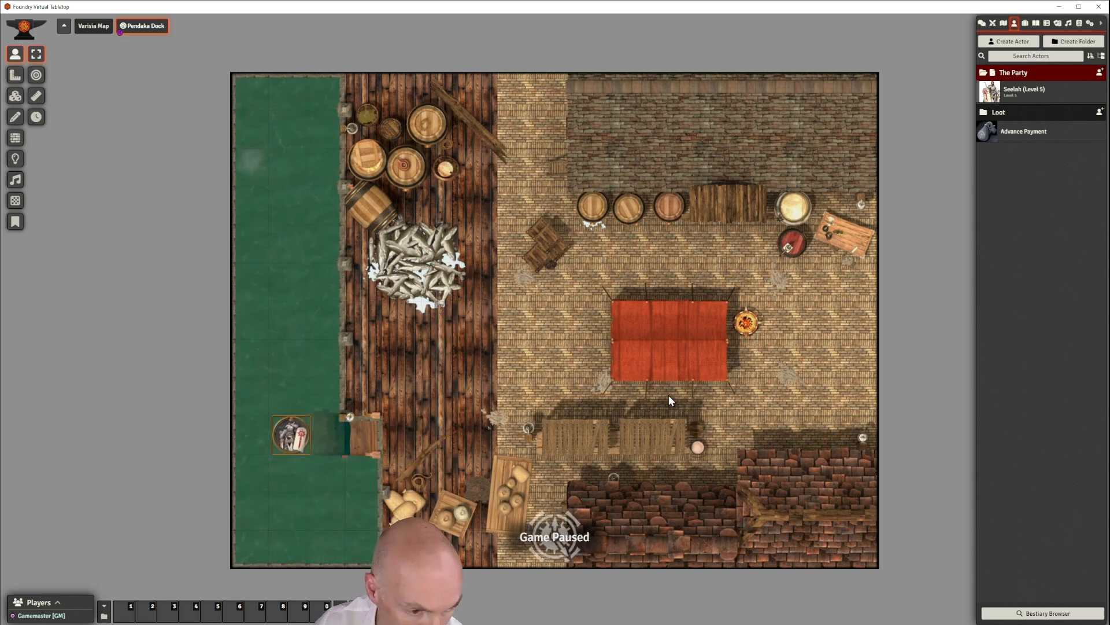
Walk the token back east from the water, across the dock to the red canopy's western edge
key(Right)
key(Right)
key(Up)
key(Right)
key(Right)
key(Right)
key(Right)
key(Right)
key(Up)
Try to set the token's elevation to 10 and step it around beside the red canopy
right_click(599, 366)
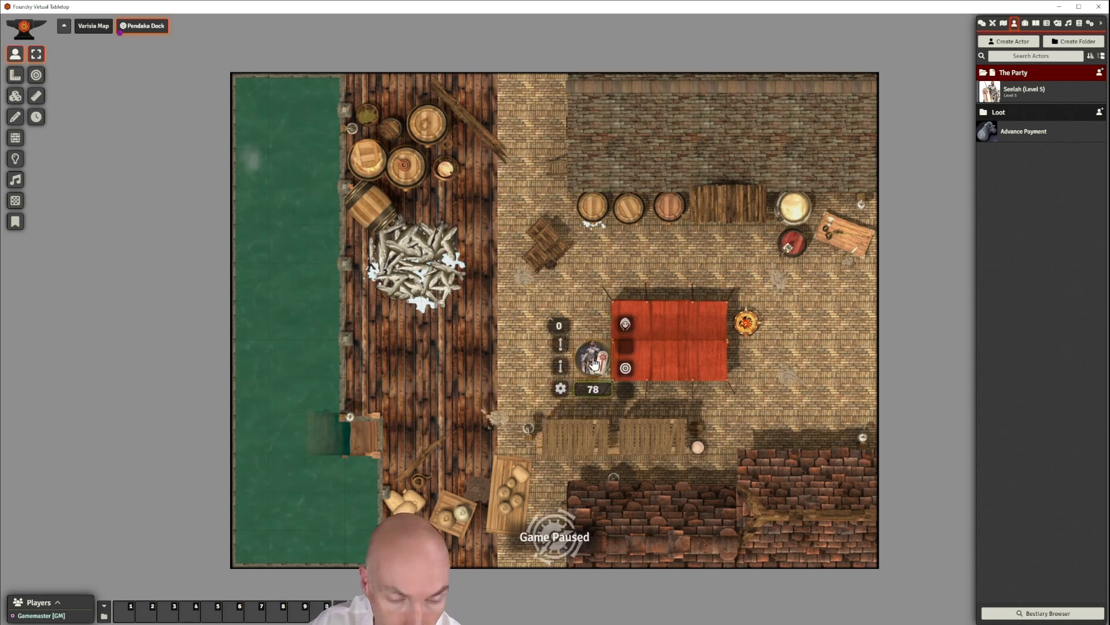
click(562, 325)
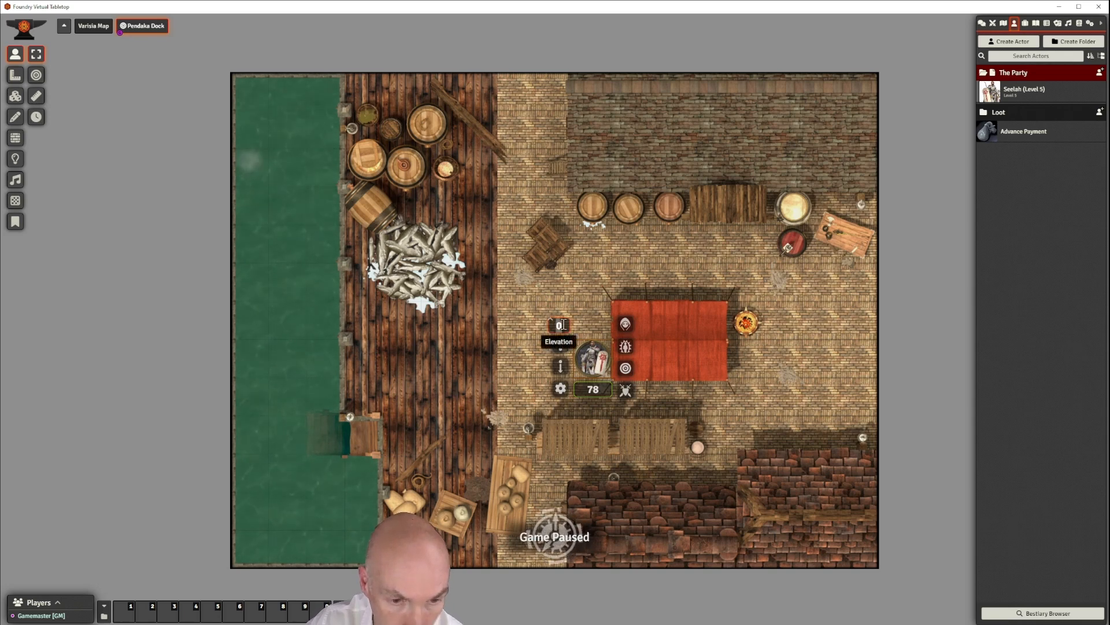
key(BackSpace)
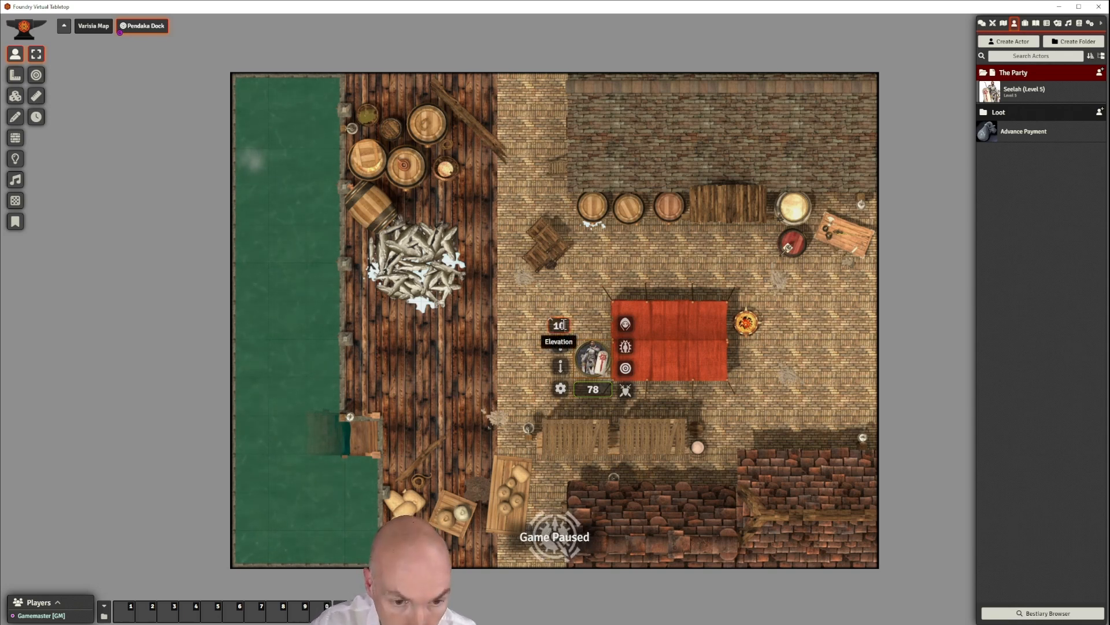
click(504, 345)
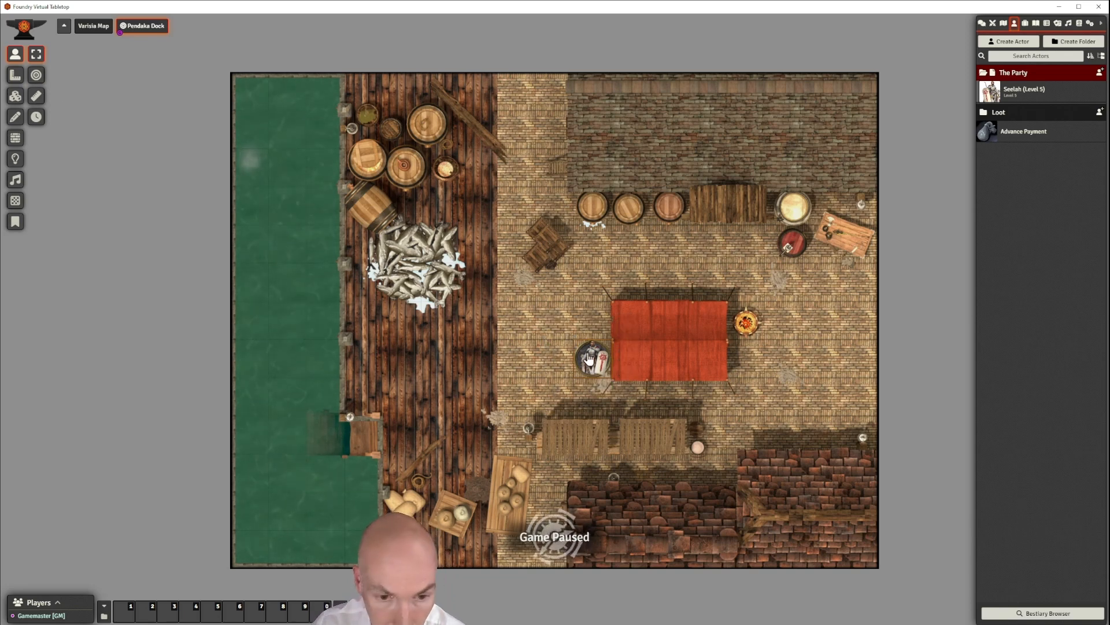
key(Up)
key(Down)
key(Left)
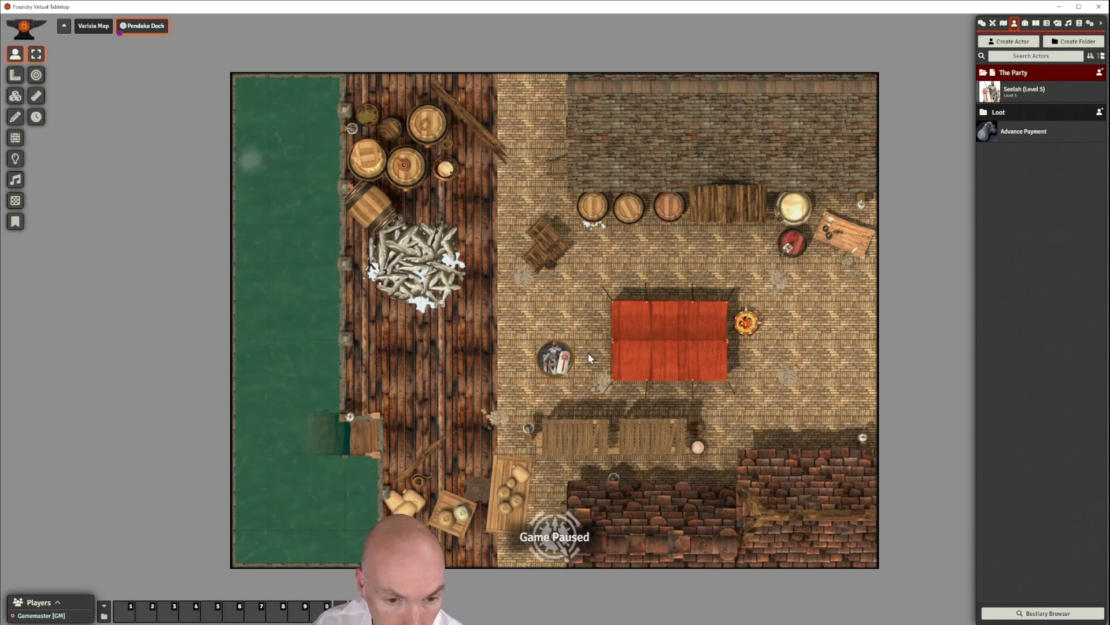
key(Right)
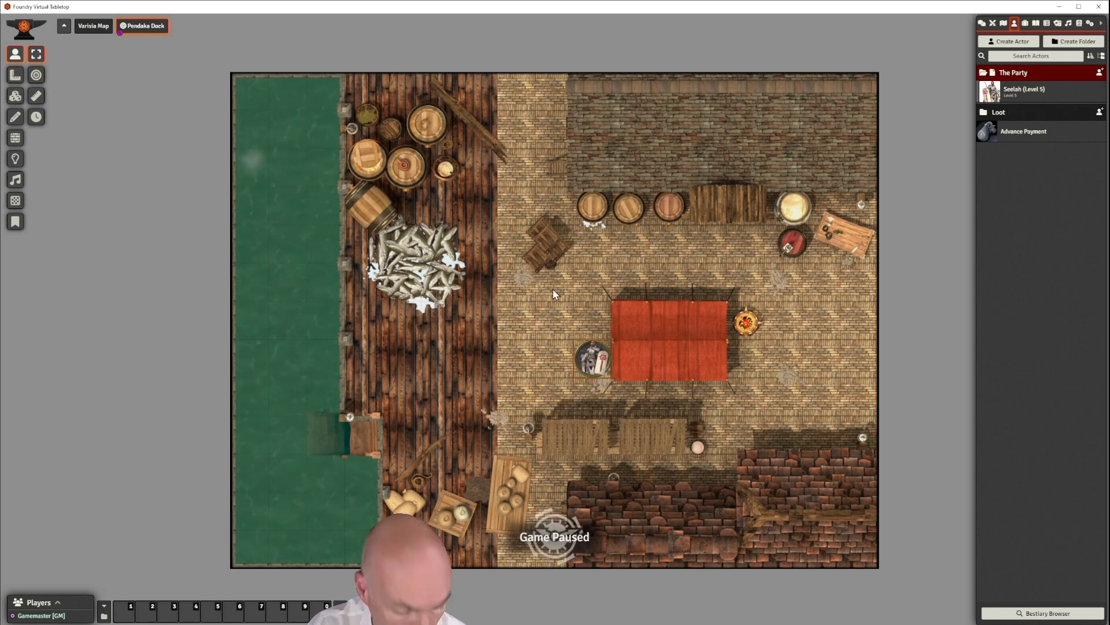
Set the elevation of the token beside the red canopy to 10 ft
click(14, 74)
click(15, 54)
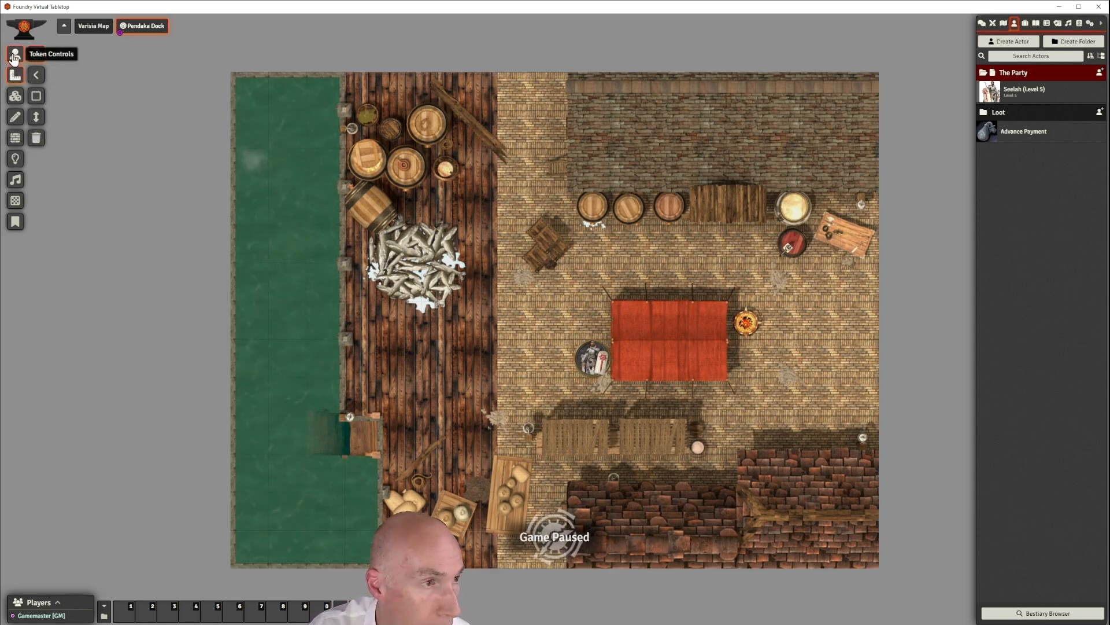
right_click(590, 356)
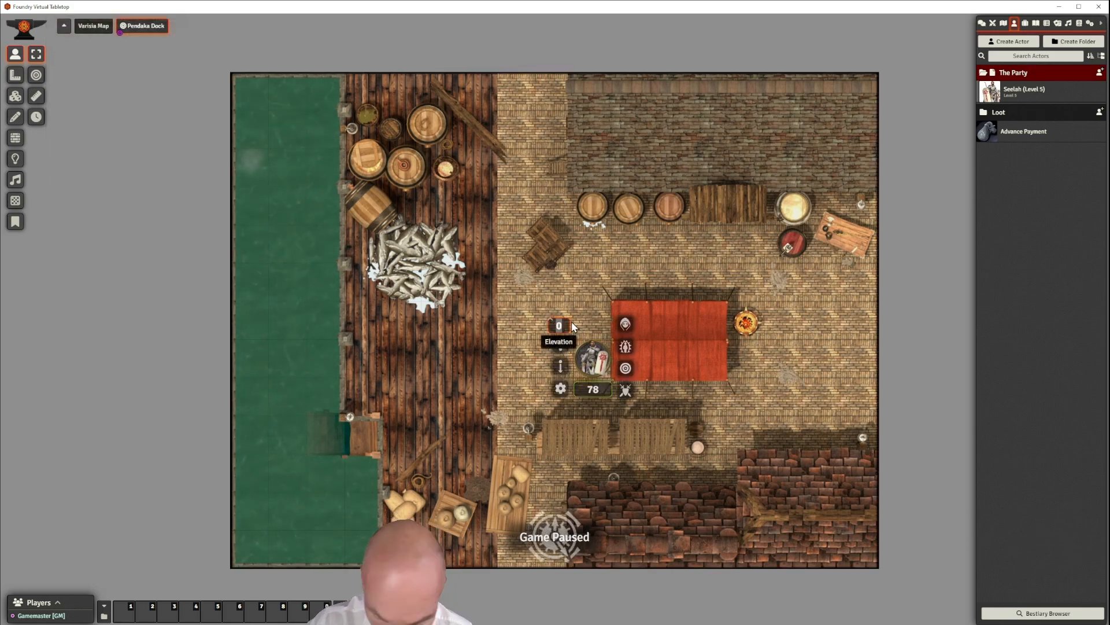
text(0)
key(Return)
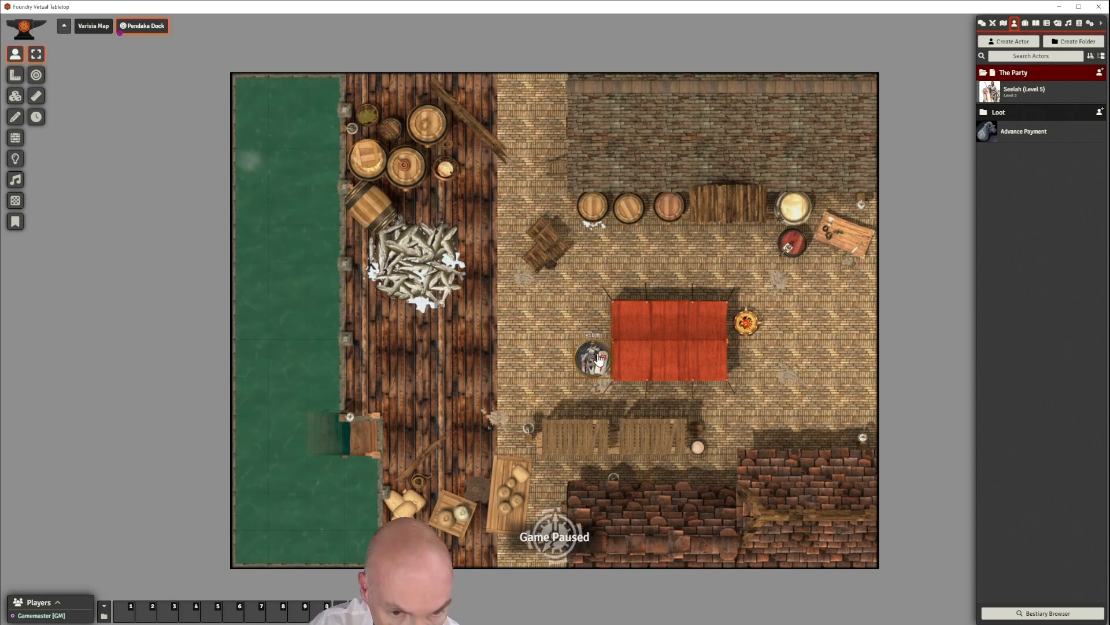
Walk the elevated token east and north across the red canopy to its northern edge
key(Right)
key(Right)
key(Up)
key(Up)
key(Up)
key(Up)
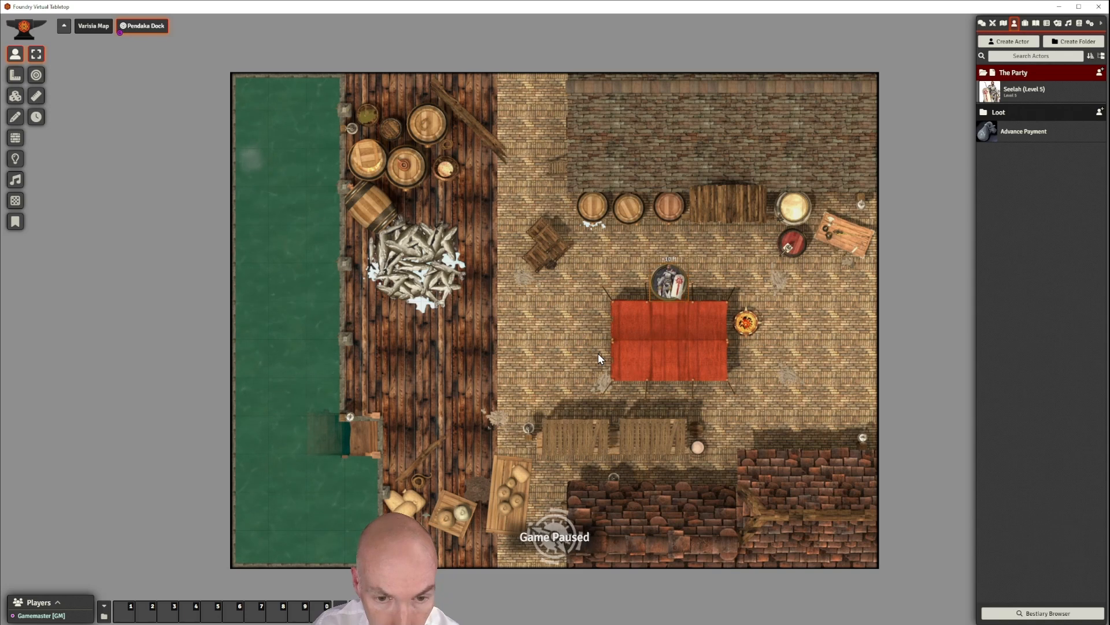
Walk the elevated token around the canopy's eastern side and back onto the middle of the red cloth
key(Right)
key(Right)
key(Down)
key(Down)
key(Down)
key(Left)
key(Left)
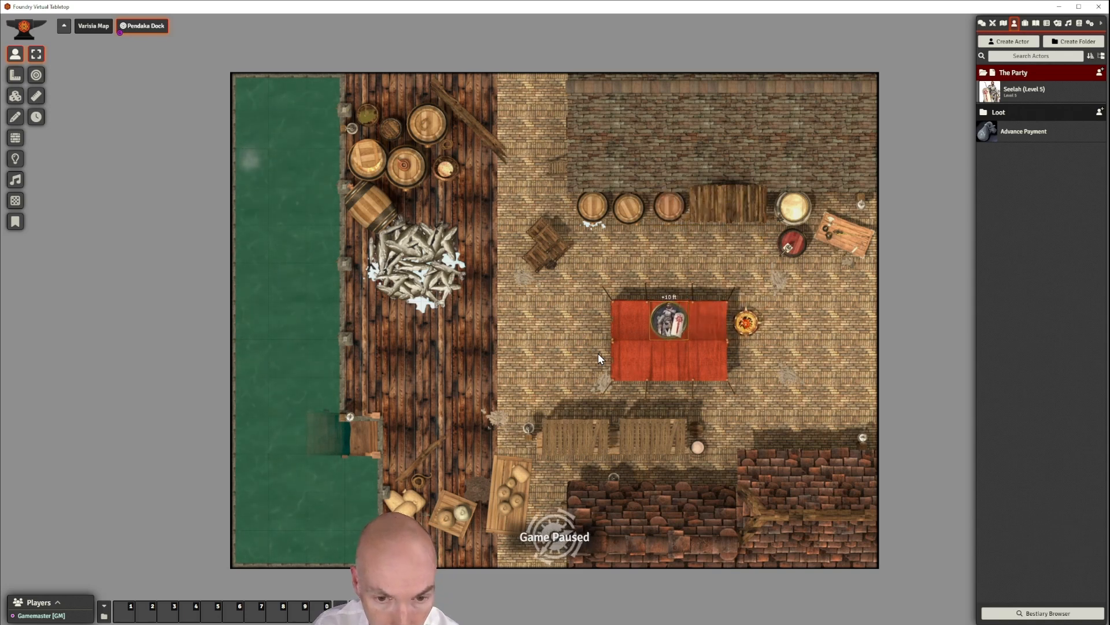
Set the token's elevation back to 0 and move it west off the red canopy
right_click(648, 320)
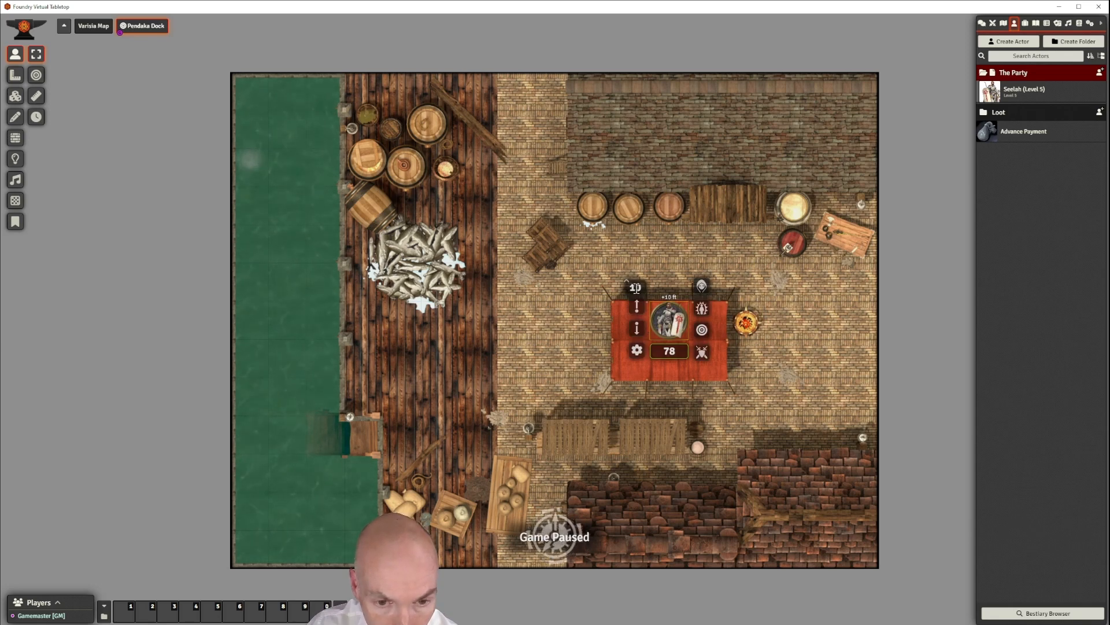
key(BackSpace)
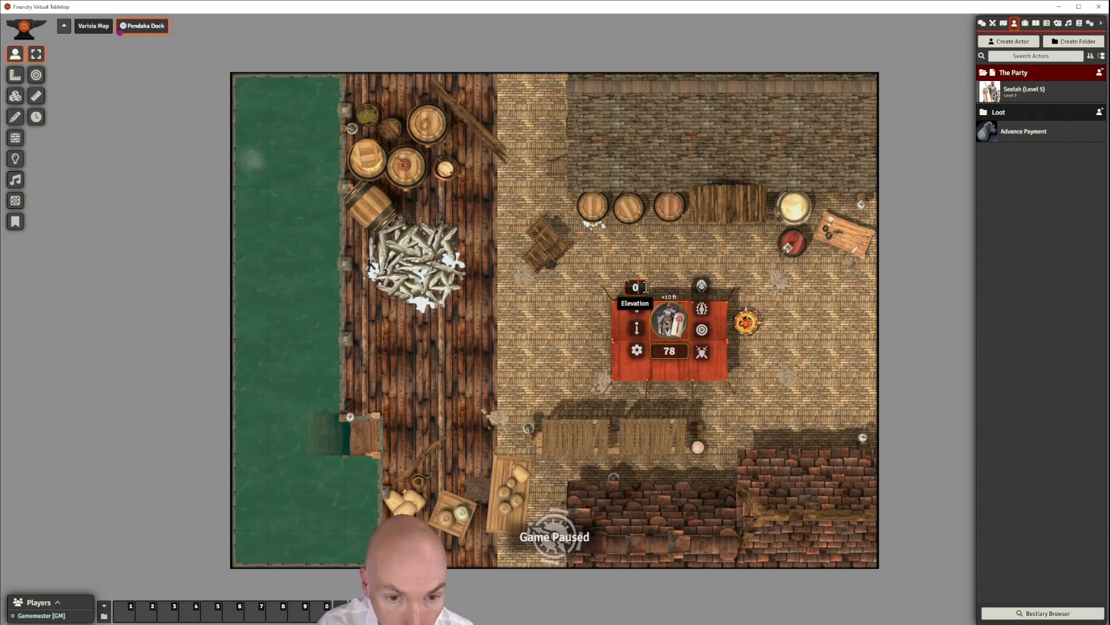
text(0)
key(Return)
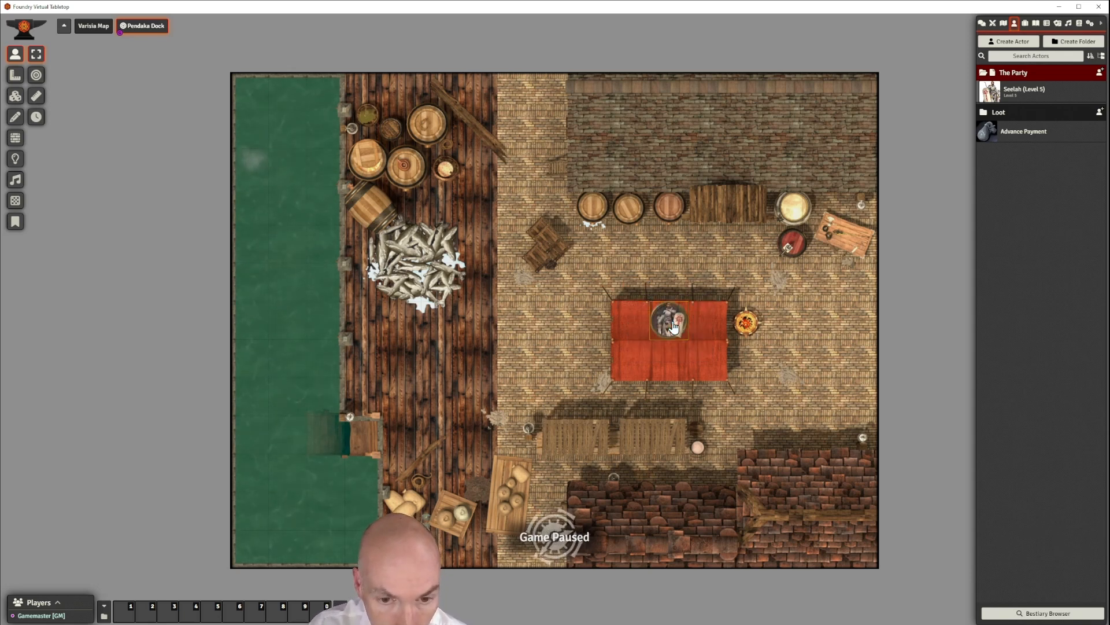
drag(673, 327, 598, 316)
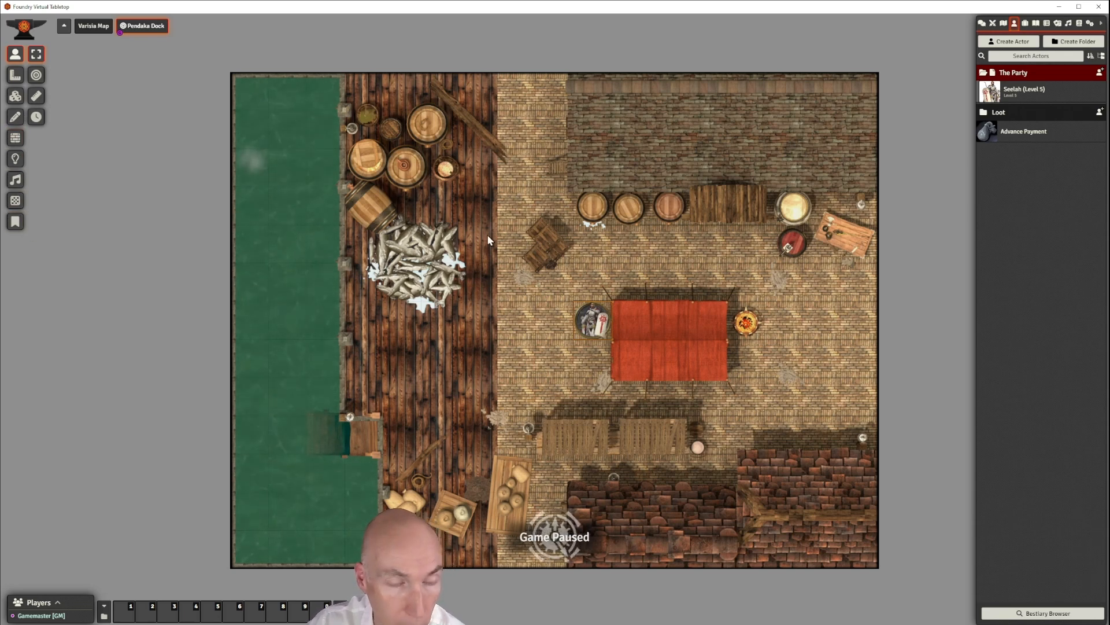
Draw a horizontal wall one grid square long, running east from the boardwalk's edge west of the token
click(16, 75)
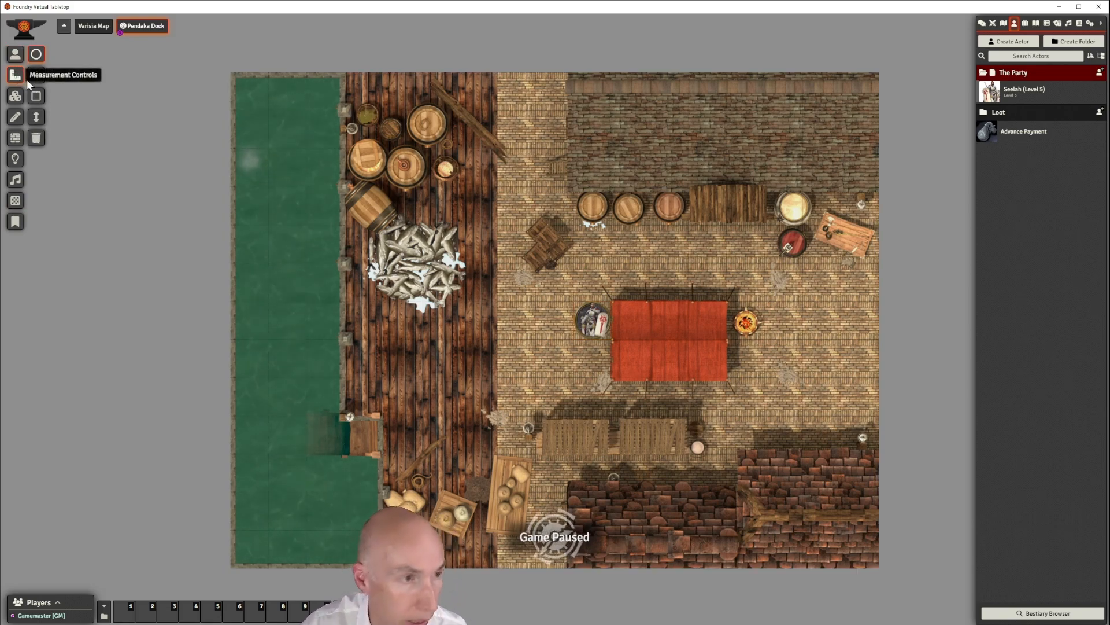
click(15, 98)
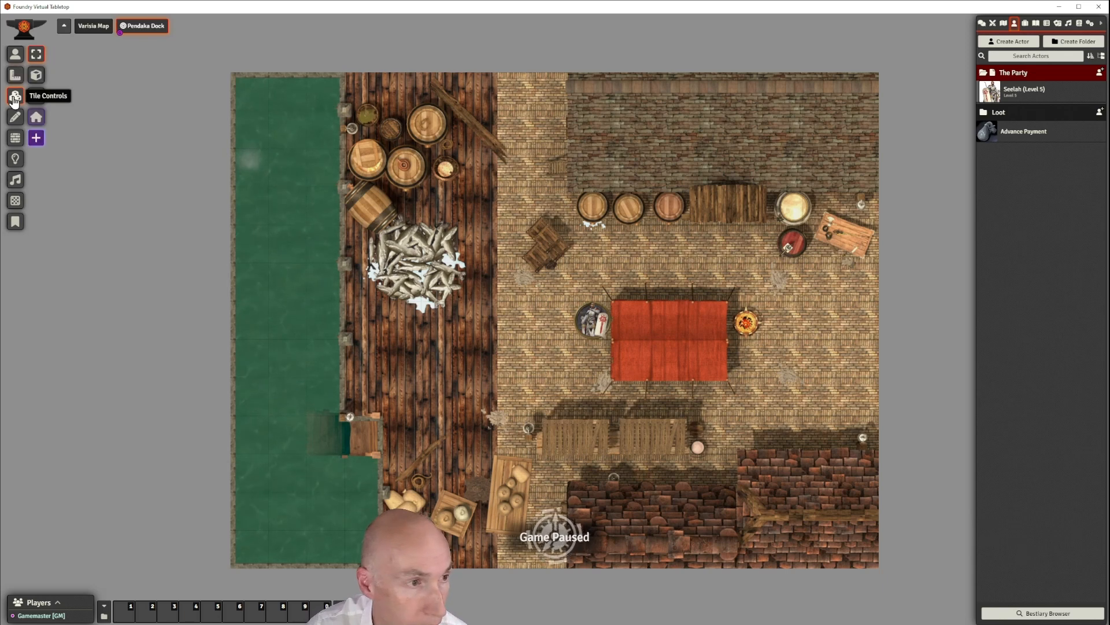
click(15, 119)
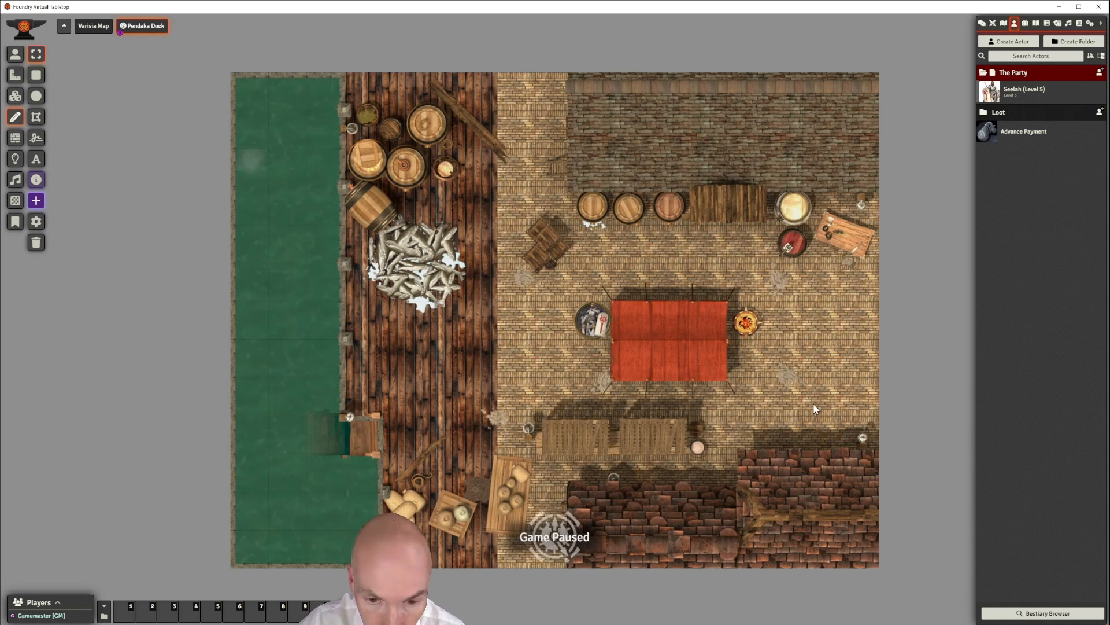
click(15, 139)
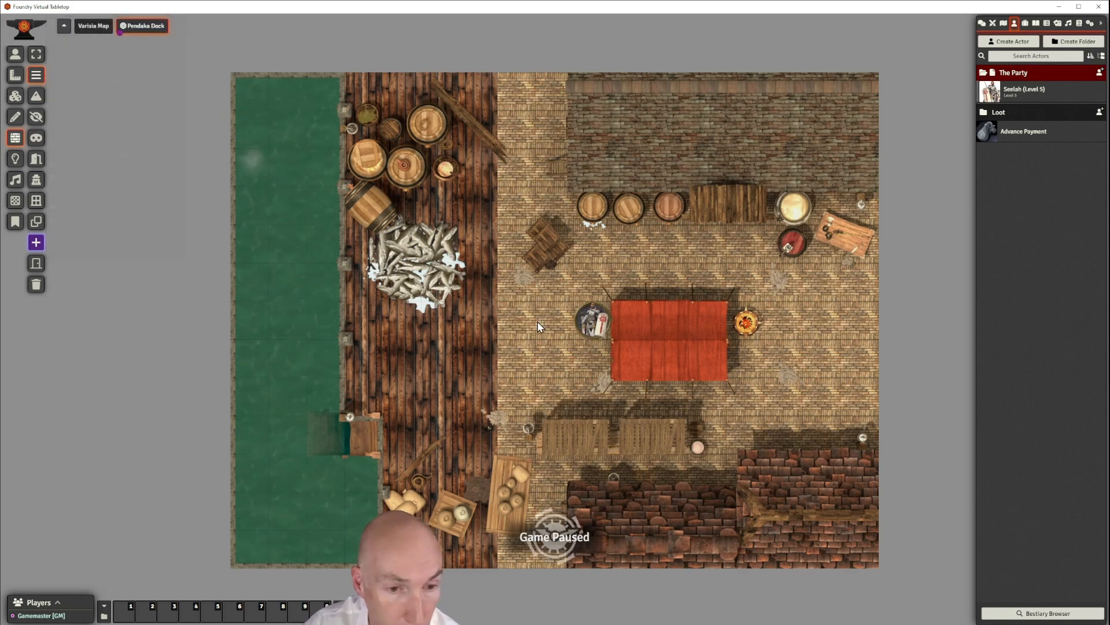
scroll(538, 326, up, 2)
scroll(538, 327, up, 3)
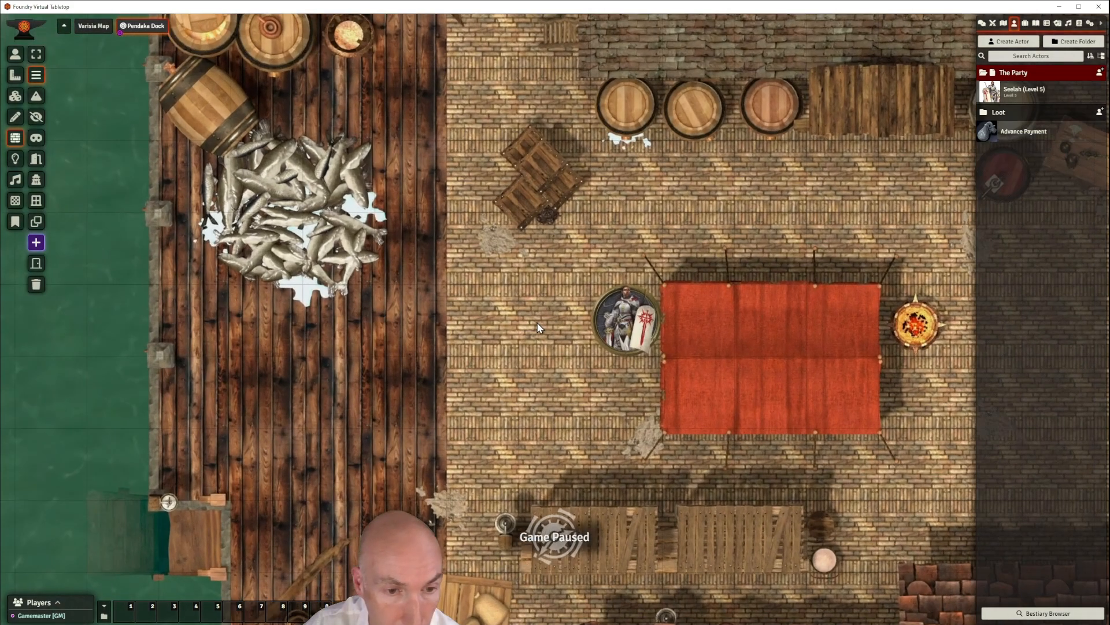
scroll(538, 327, down, 1)
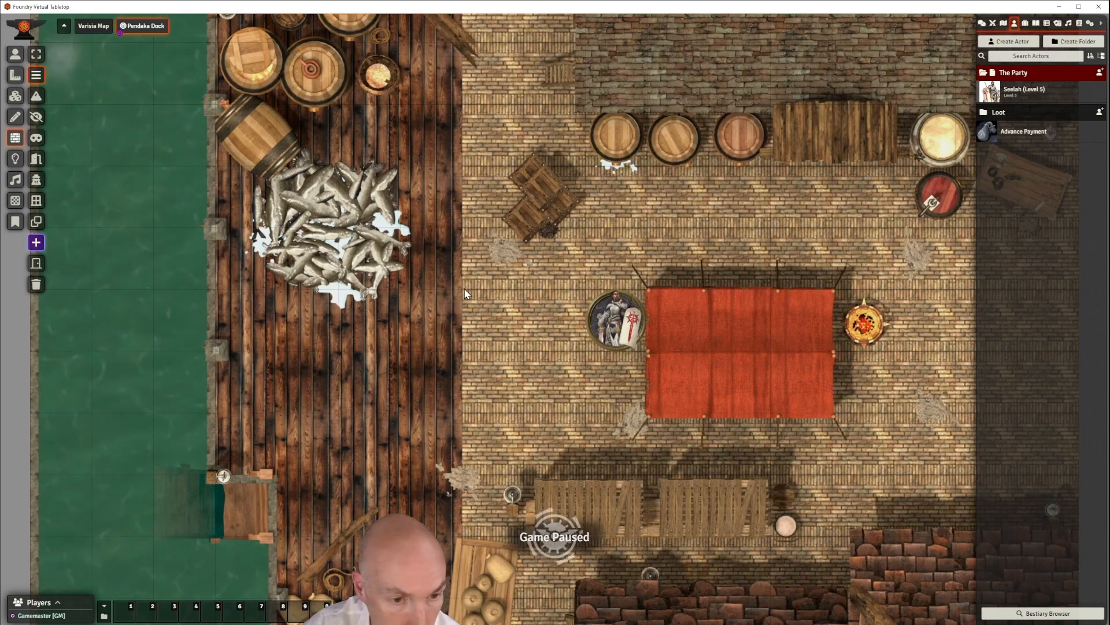
drag(466, 294, 484, 225)
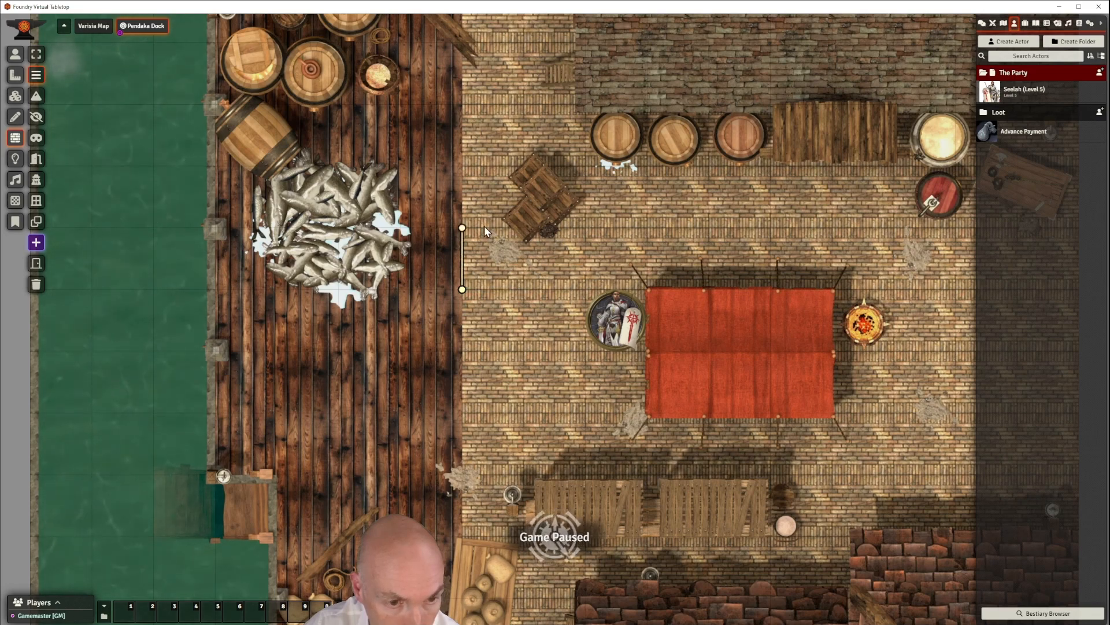
drag(482, 287, 531, 292)
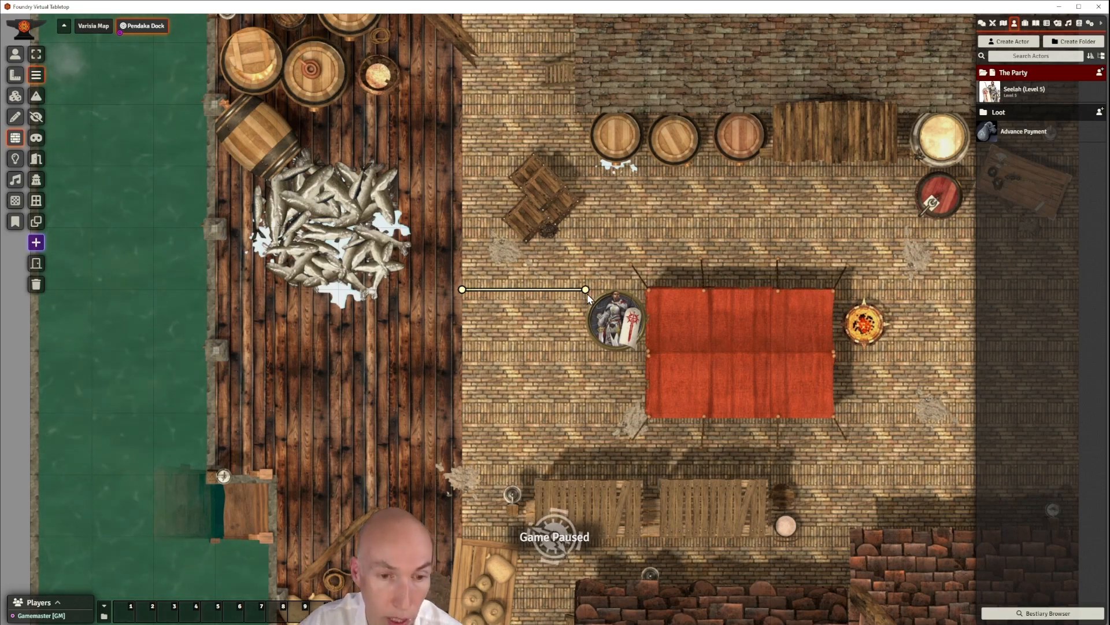
drag(701, 301, 605, 303)
drag(658, 279, 532, 292)
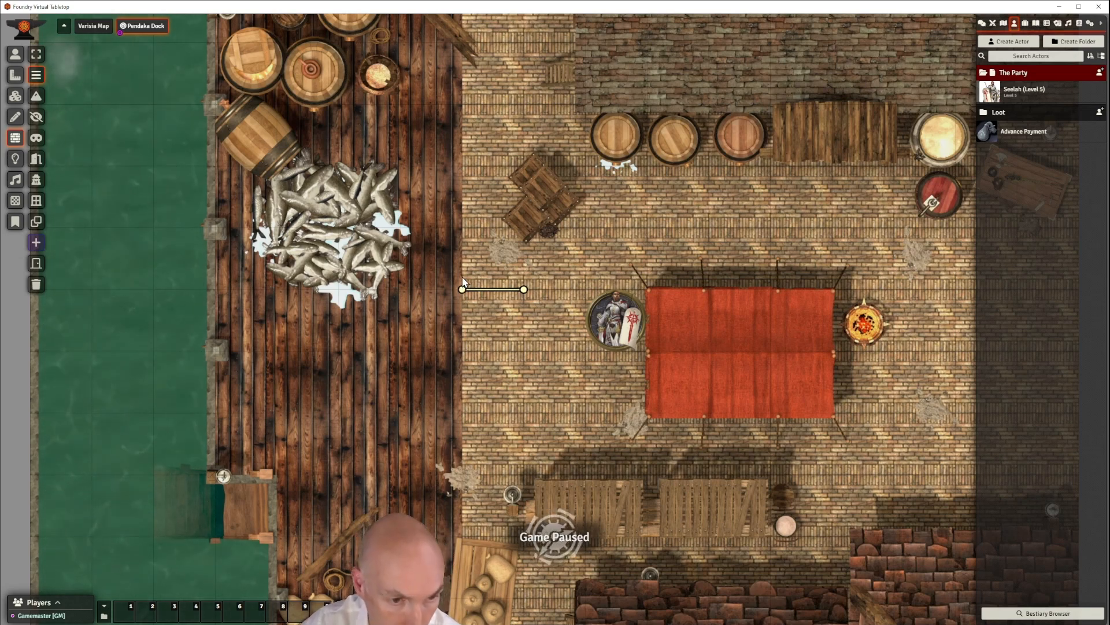
Draw two more short horizontal walls just above the first, and align the uppermost wall's west end with the boardwalk's edge
drag(462, 278, 521, 280)
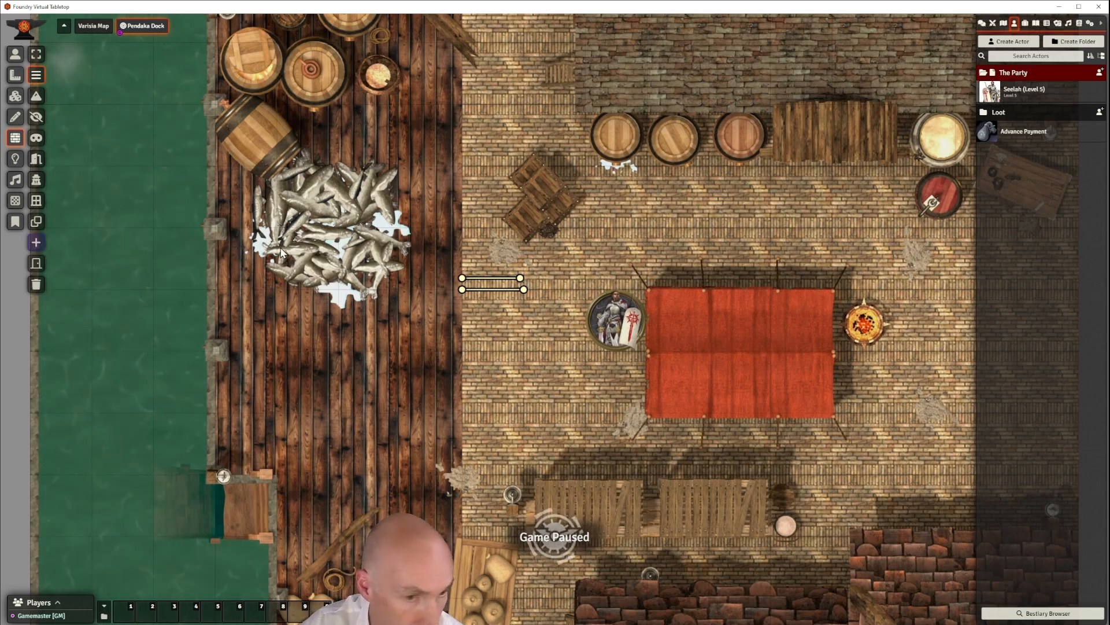
drag(458, 267, 516, 270)
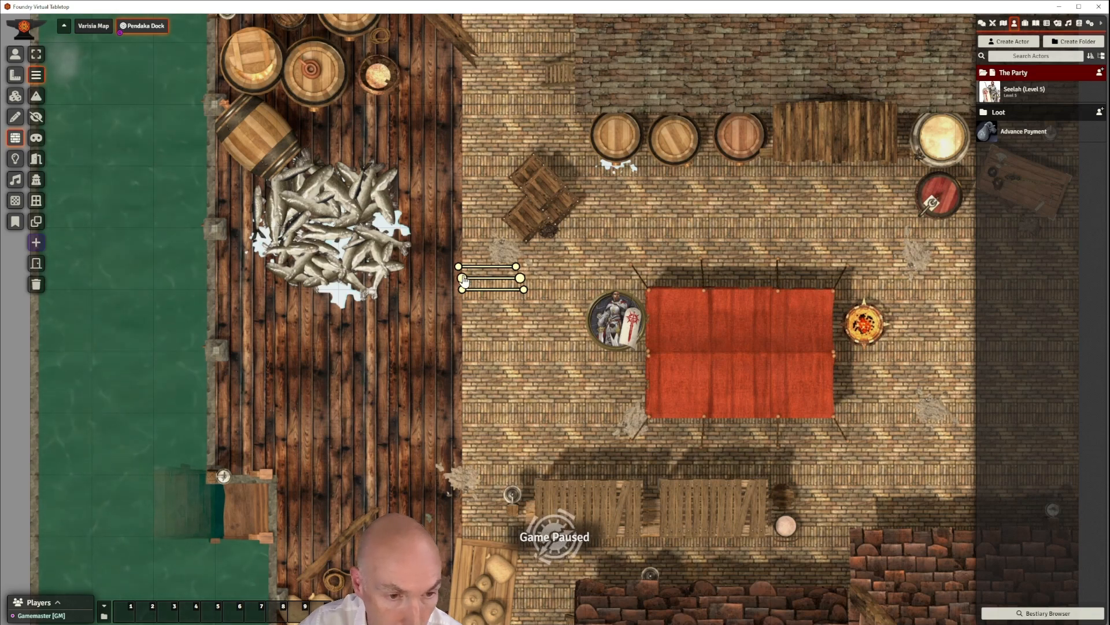
drag(459, 270, 472, 269)
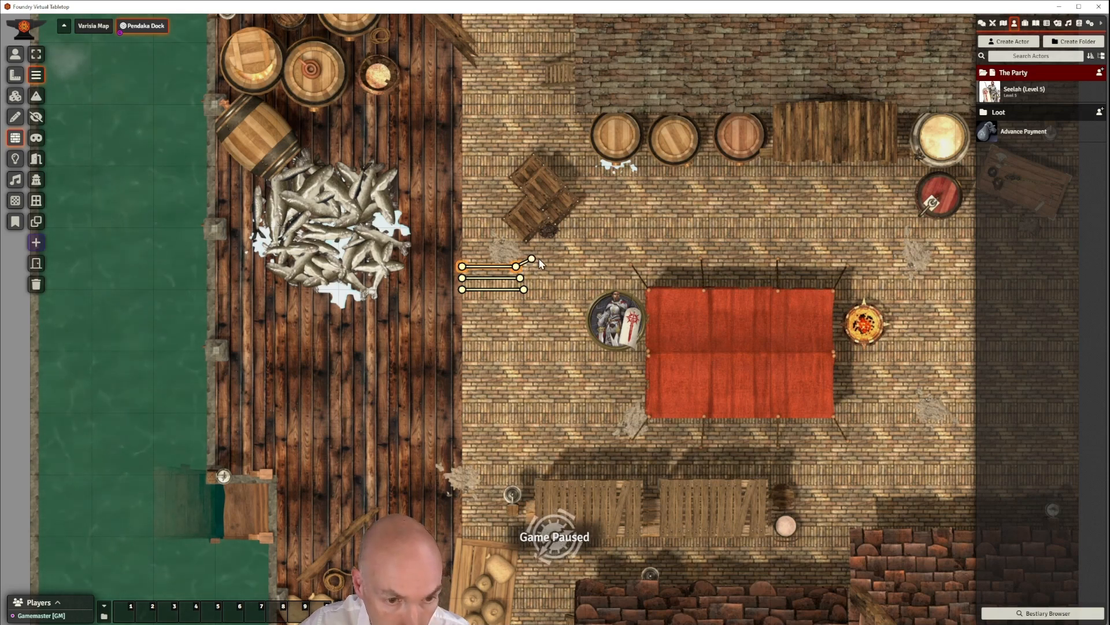
Chain two wall segments from the uppermost wall's east end toward the northeast, and delete the last segment that doubles back
mouse_move(594, 239)
mouse_down()
mouse_move(639, 236)
mouse_move(529, 240)
mouse_move(562, 247)
mouse_up()
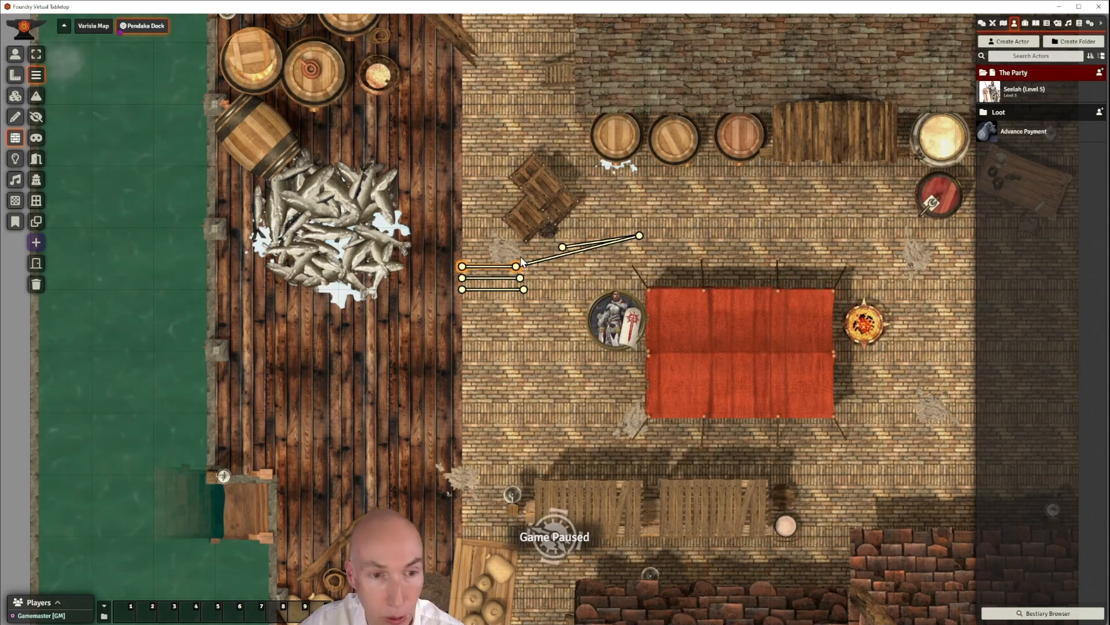
click(567, 254)
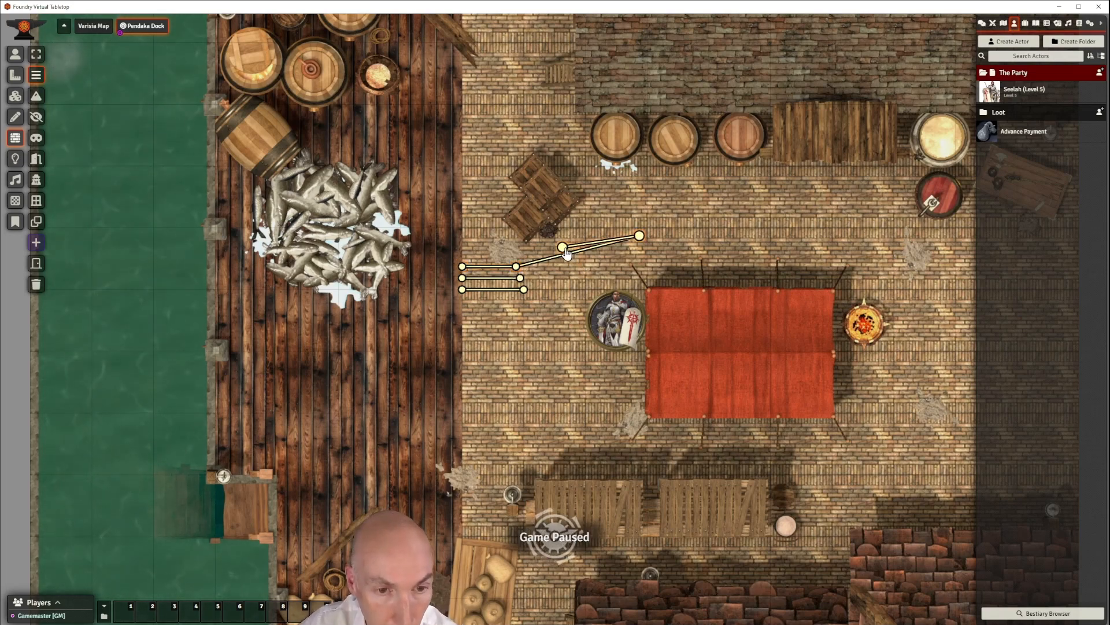
key(Delete)
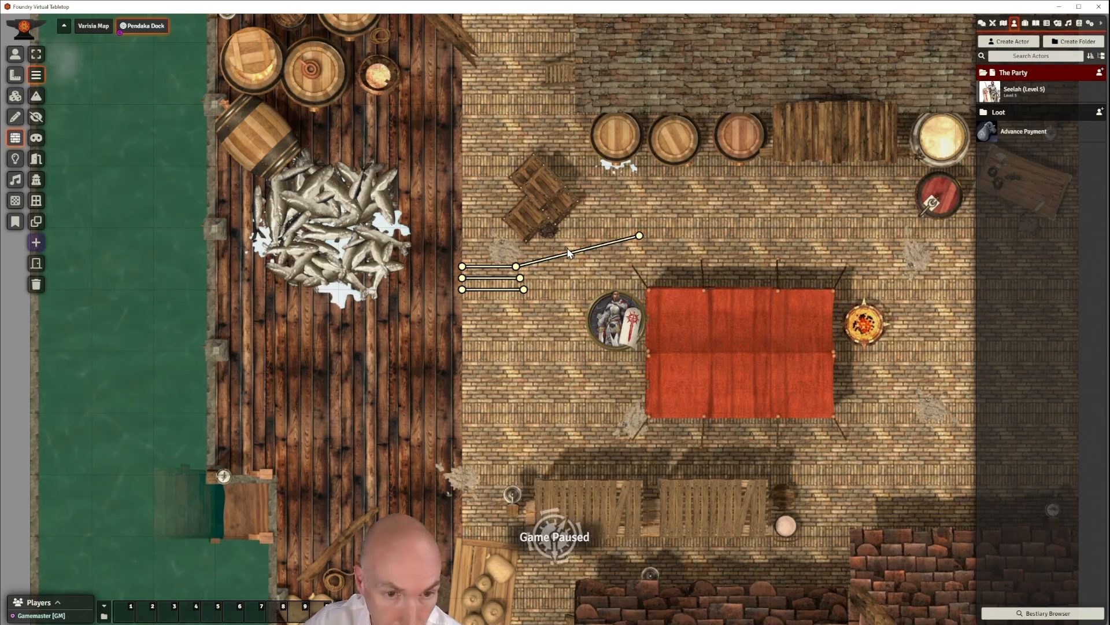
Delete the long diagonal wall and draw a fourth short horizontal wall above the remaining three
click(637, 243)
key(Delete)
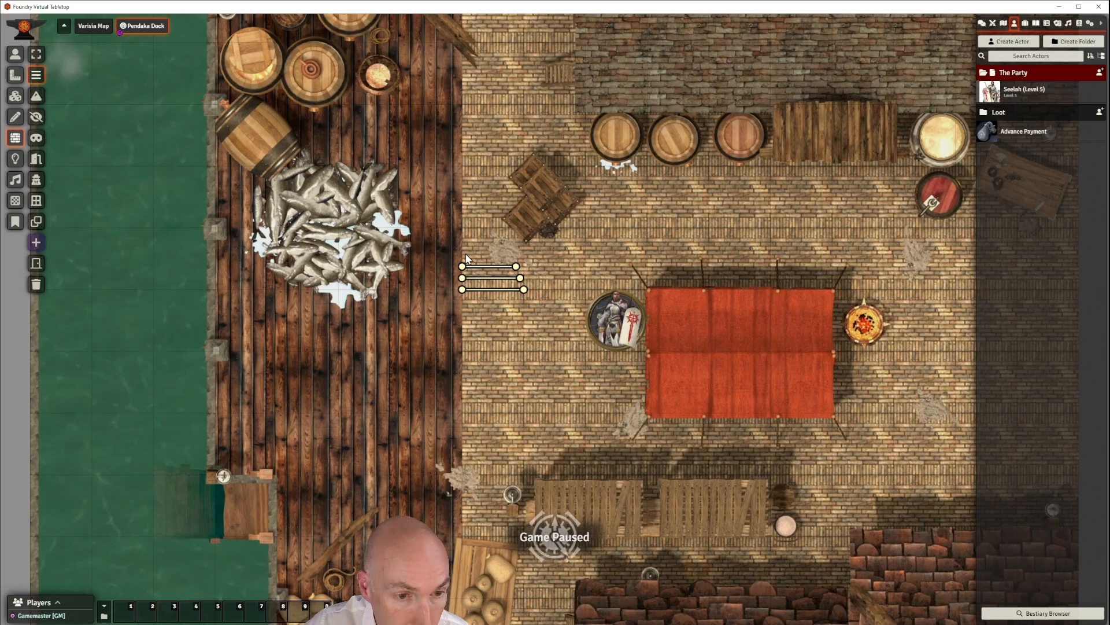
mouse_move(462, 253)
mouse_down()
mouse_move(526, 258)
mouse_move(495, 263)
mouse_move(513, 258)
mouse_up()
drag(503, 256, 512, 256)
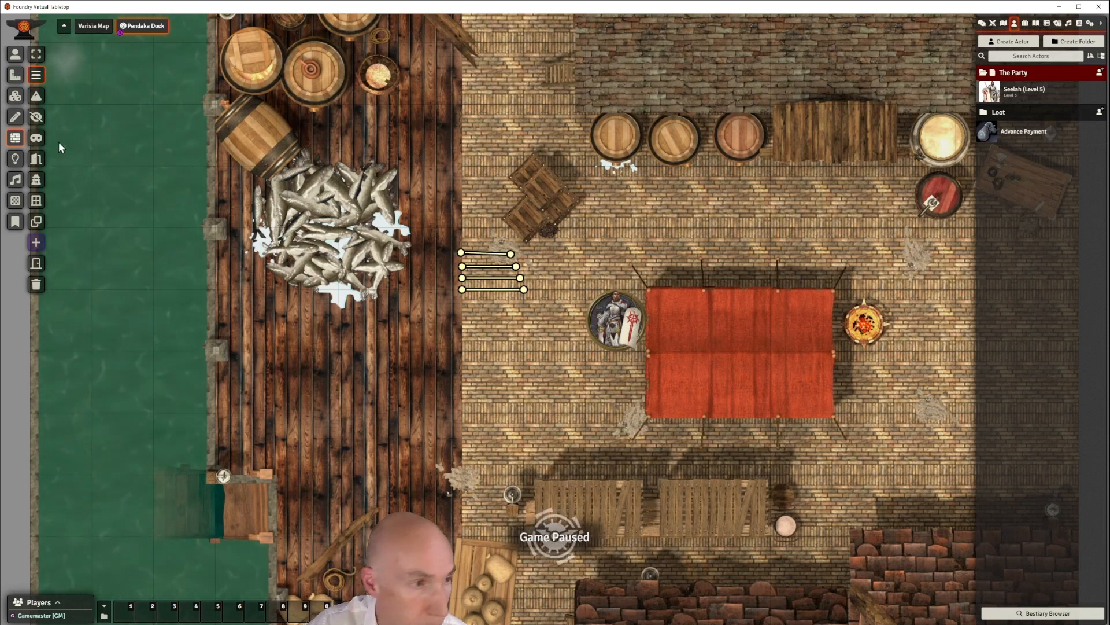
Select the four short walls beside the boardwalk together and delete them
click(36, 54)
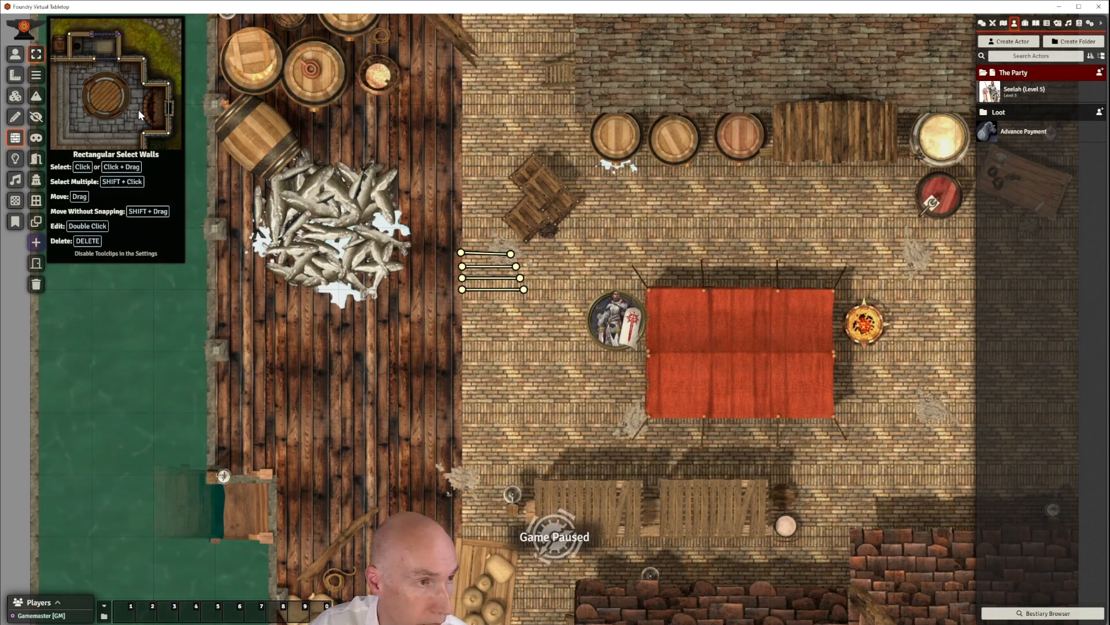
drag(443, 235, 542, 325)
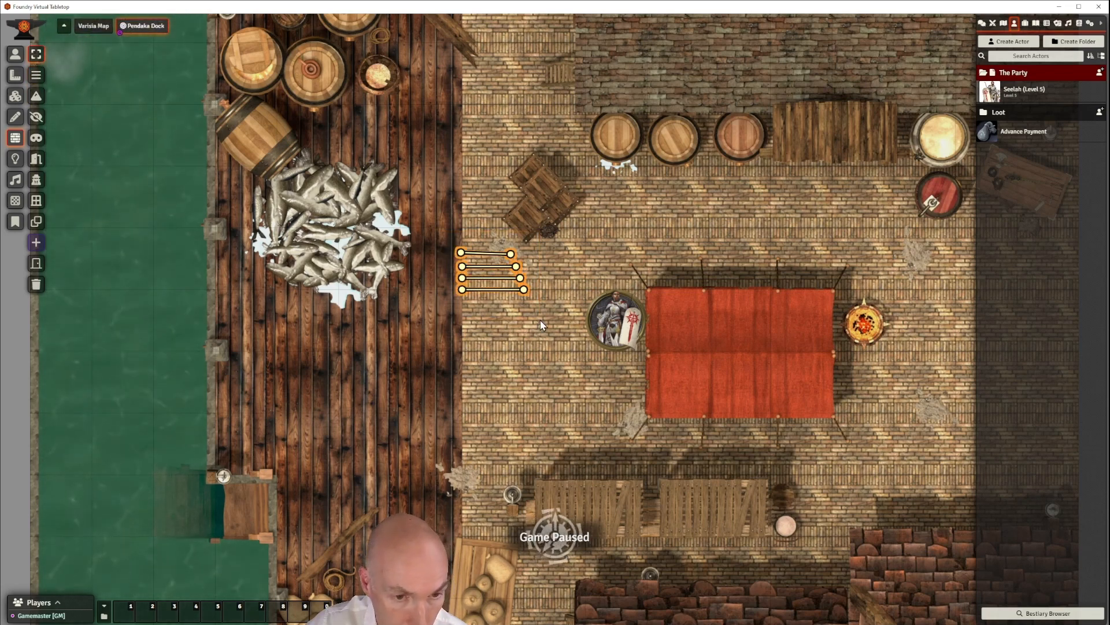
key(Delete)
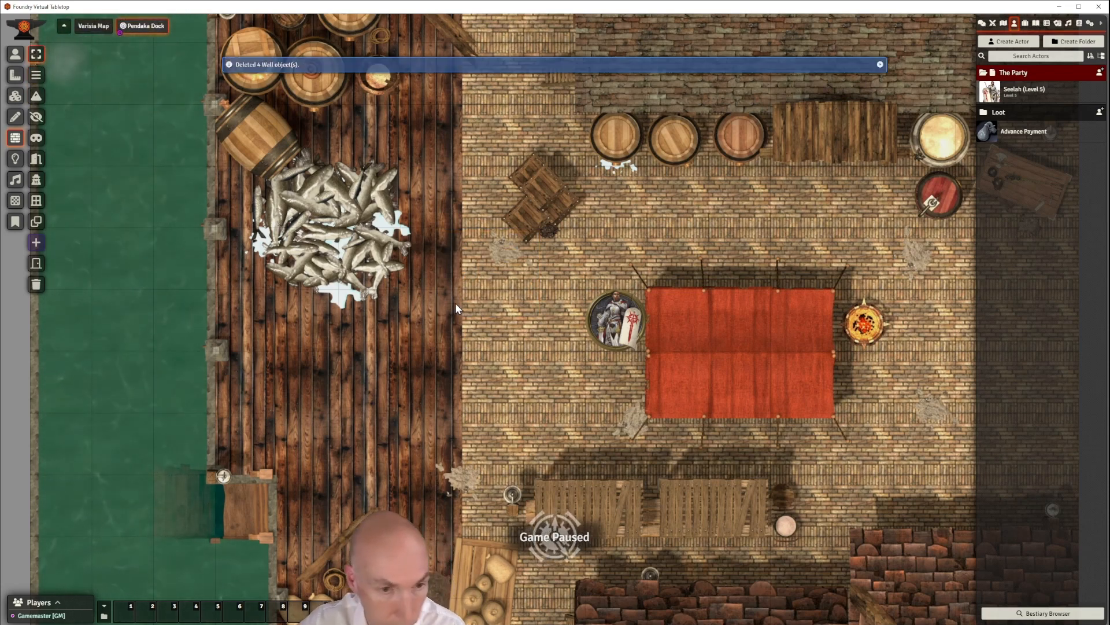
Draw three roughly horizontal practice walls east from the boardwalk's edge and a short one on the boardwalk beside the fish pile
click(36, 74)
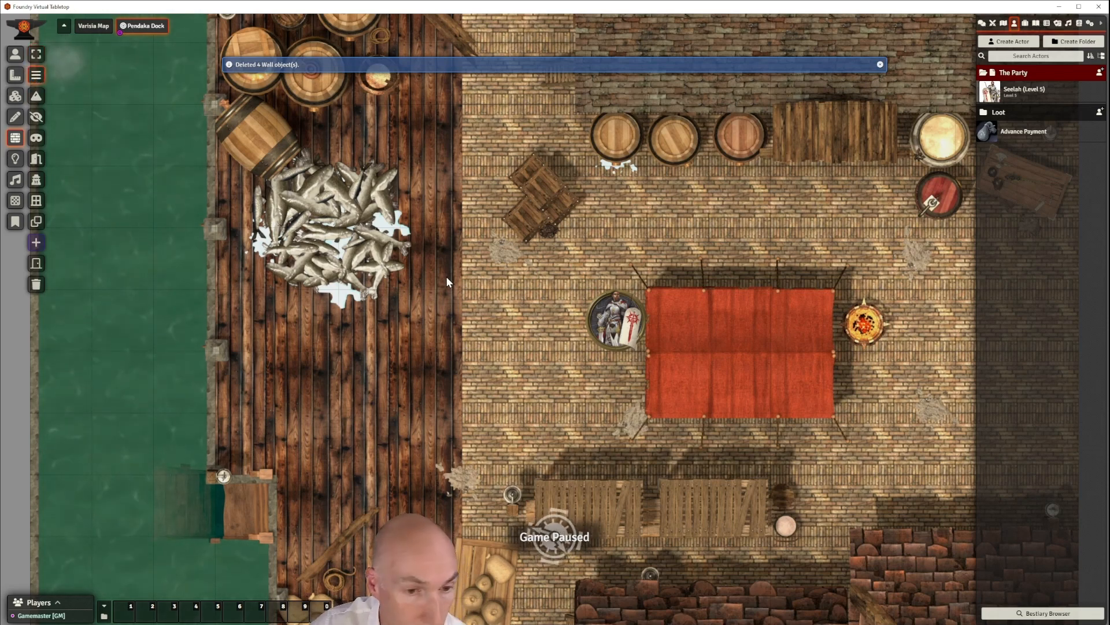
drag(527, 296, 539, 289)
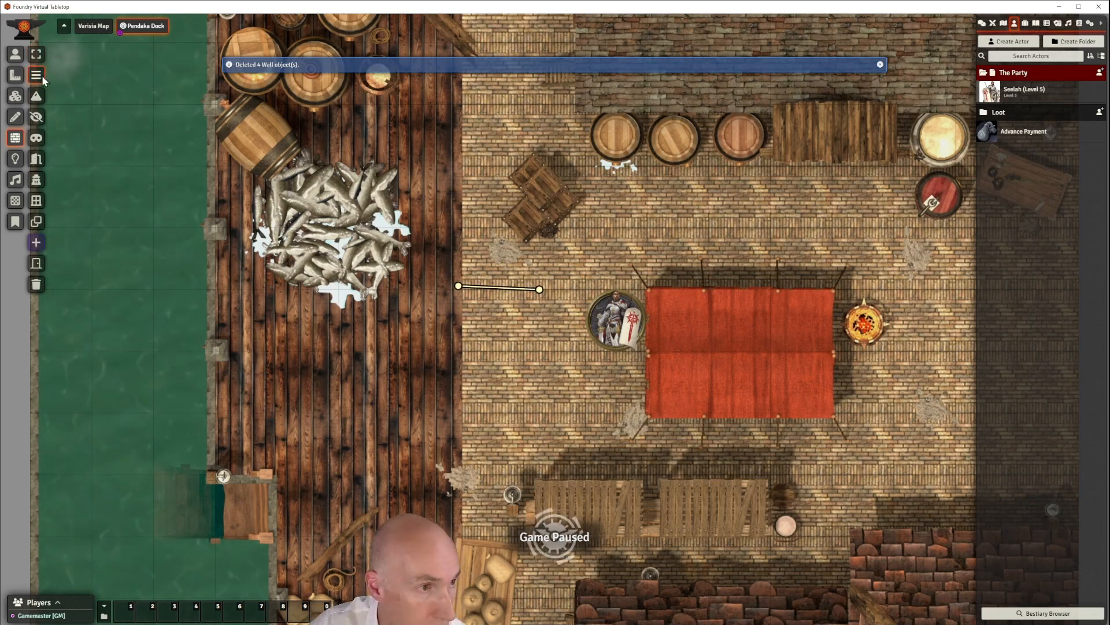
drag(462, 262, 539, 274)
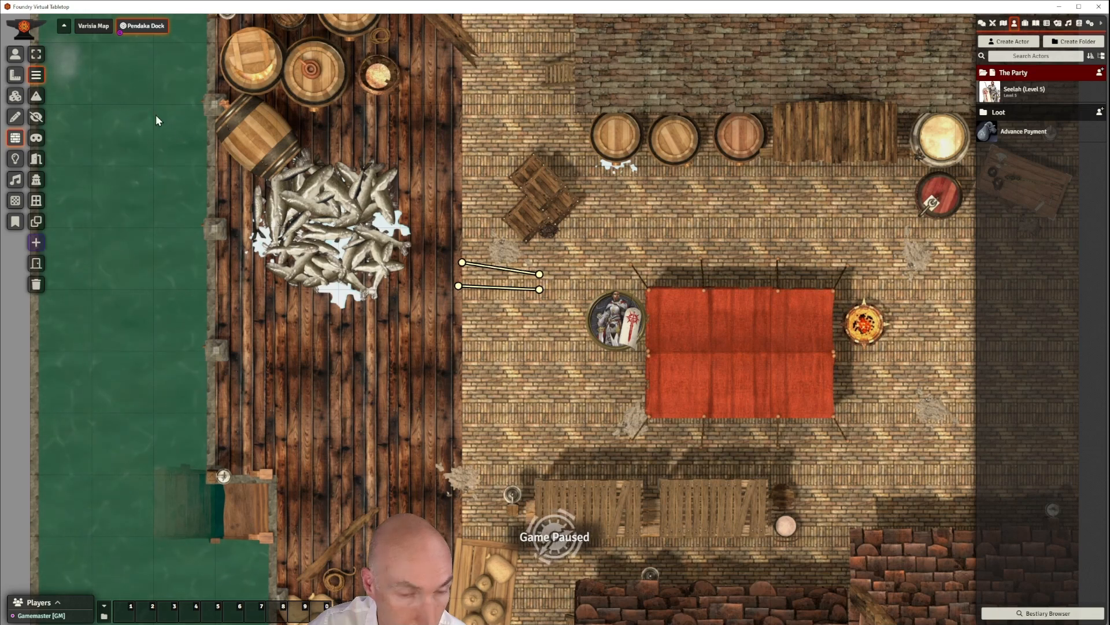
drag(446, 238, 559, 255)
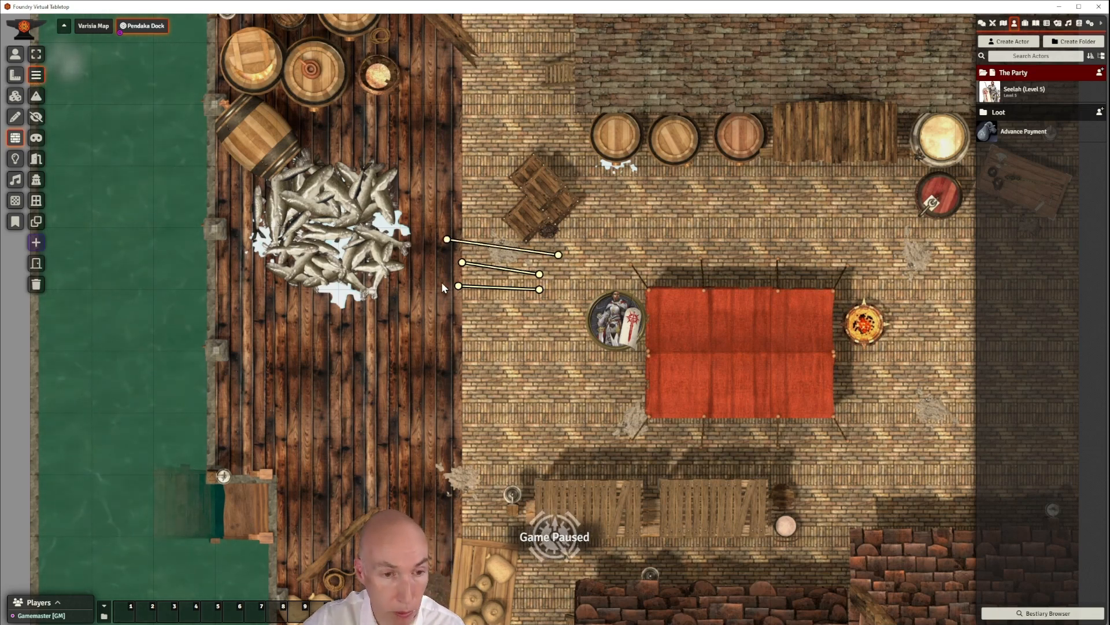
drag(401, 179, 447, 270)
Select the lowest practice wall alone, clear the selection, and select the wall above it together with the one beside the fish pile
click(36, 54)
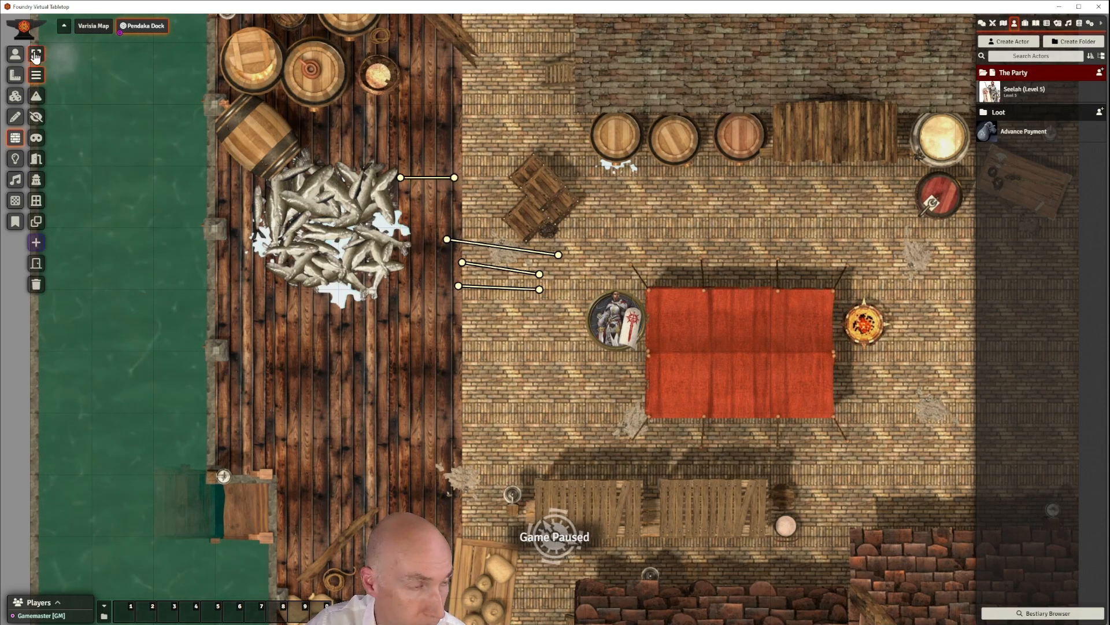
click(500, 290)
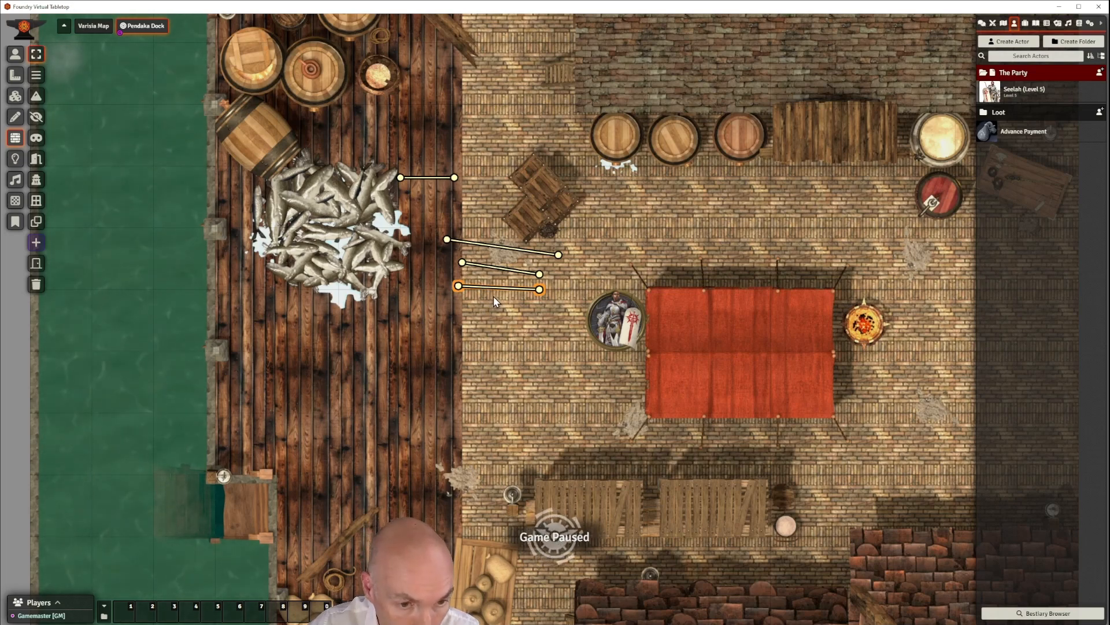
key(Escape)
click(502, 276)
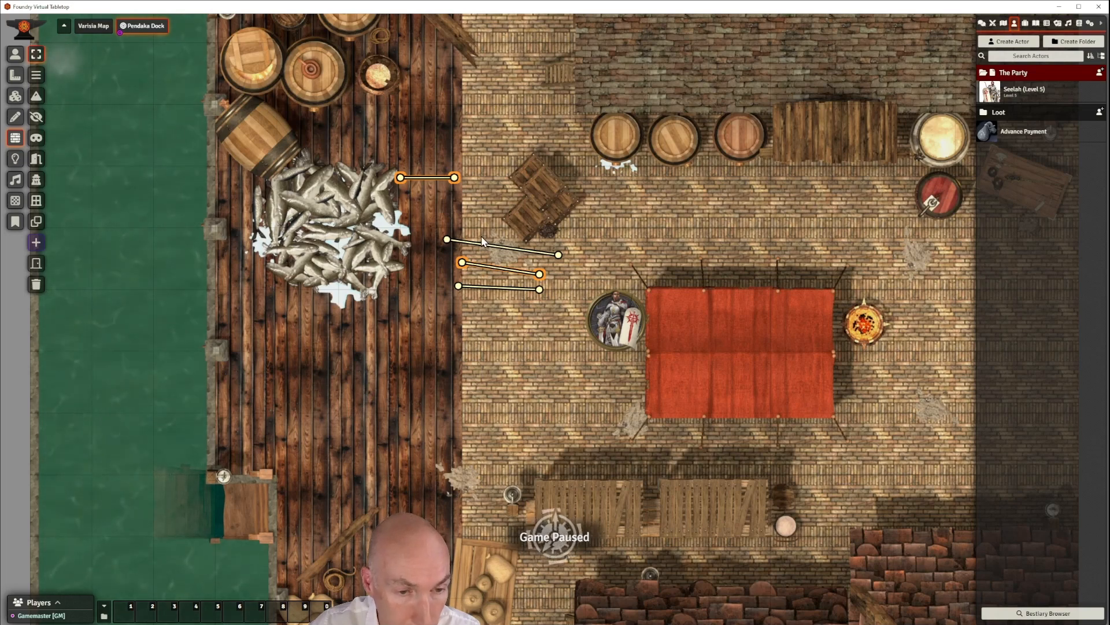
click(502, 260)
Snap the middle wall's west end to the east end of the wall above, and draw a long diagonal wall across the others
click(36, 75)
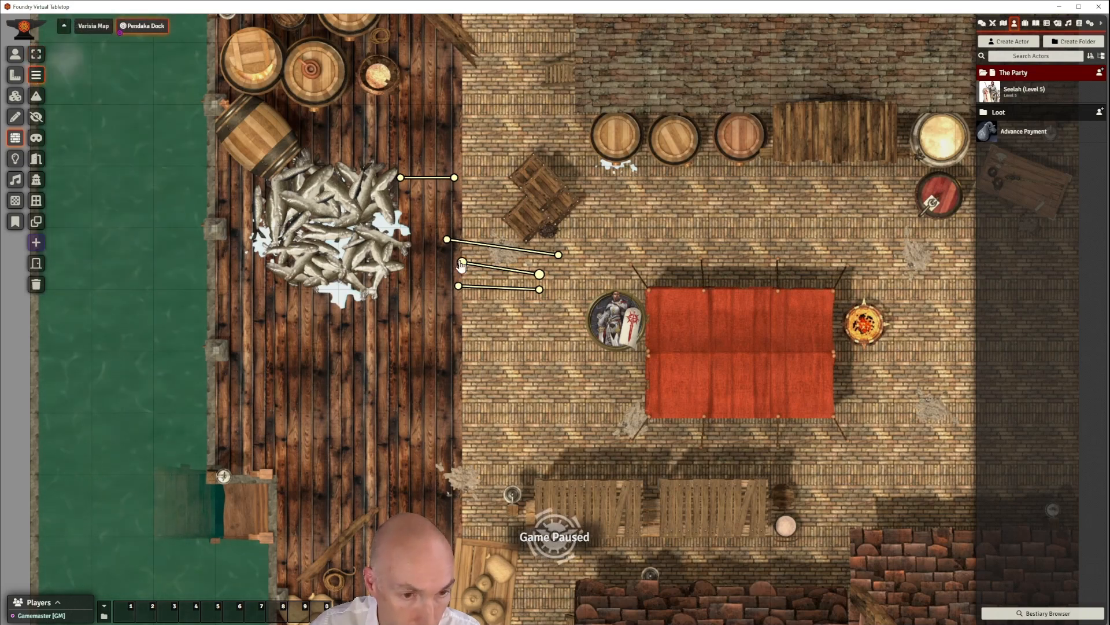
drag(539, 273, 559, 256)
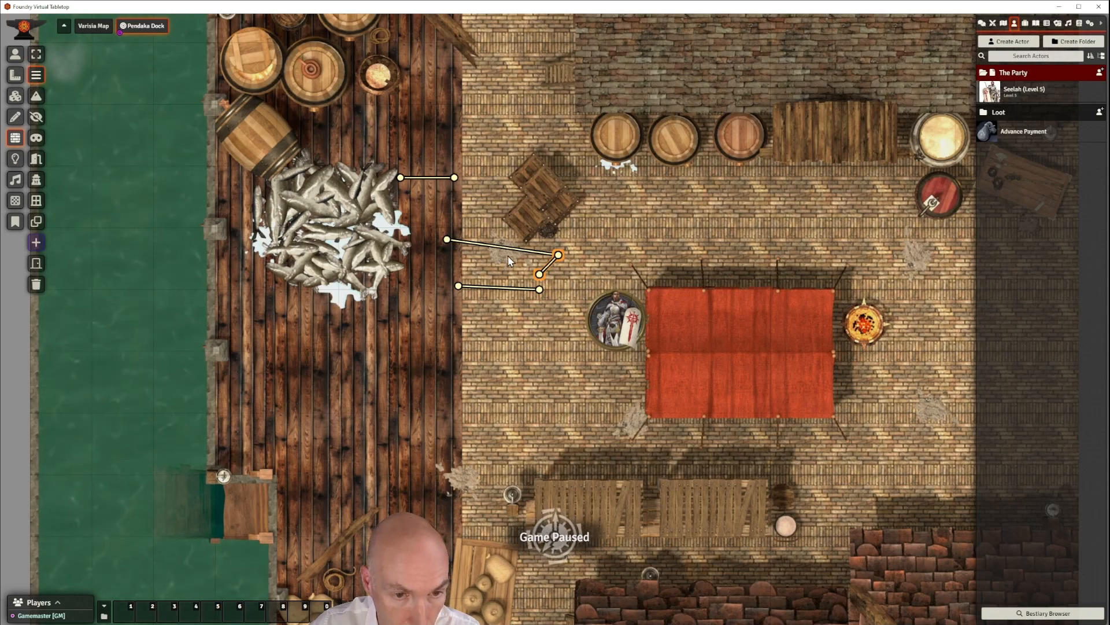
click(524, 275)
click(501, 289)
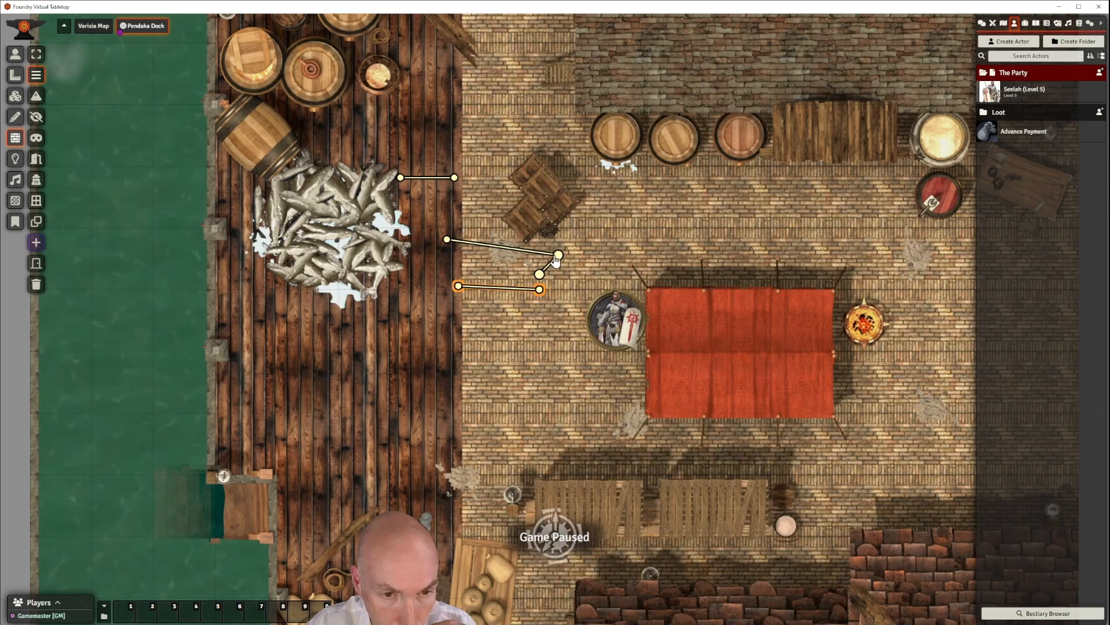
click(536, 258)
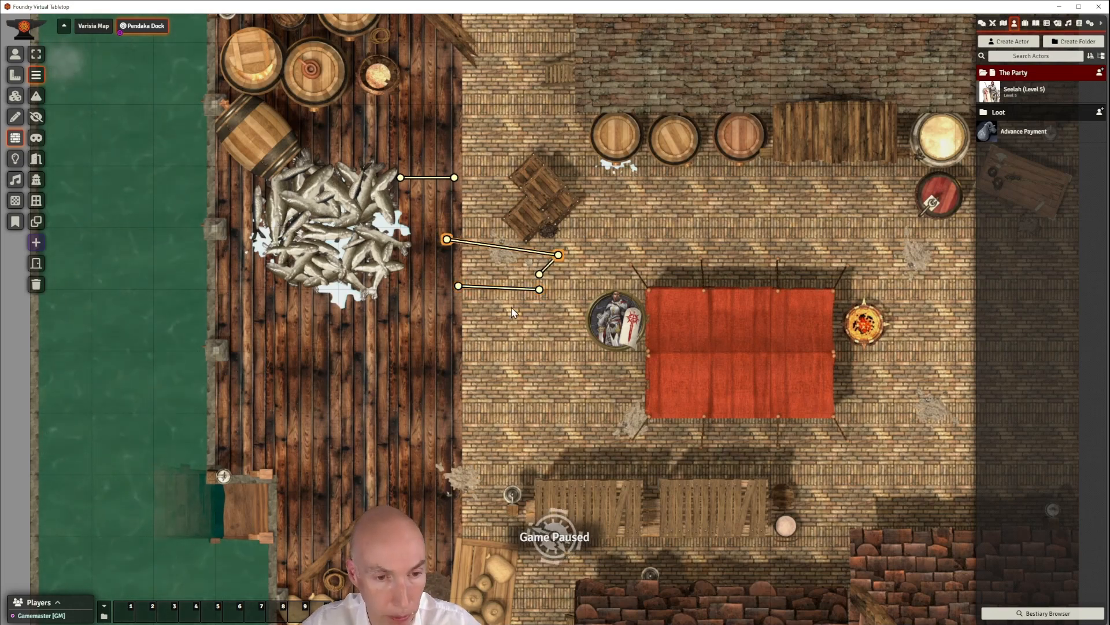
drag(370, 147, 516, 320)
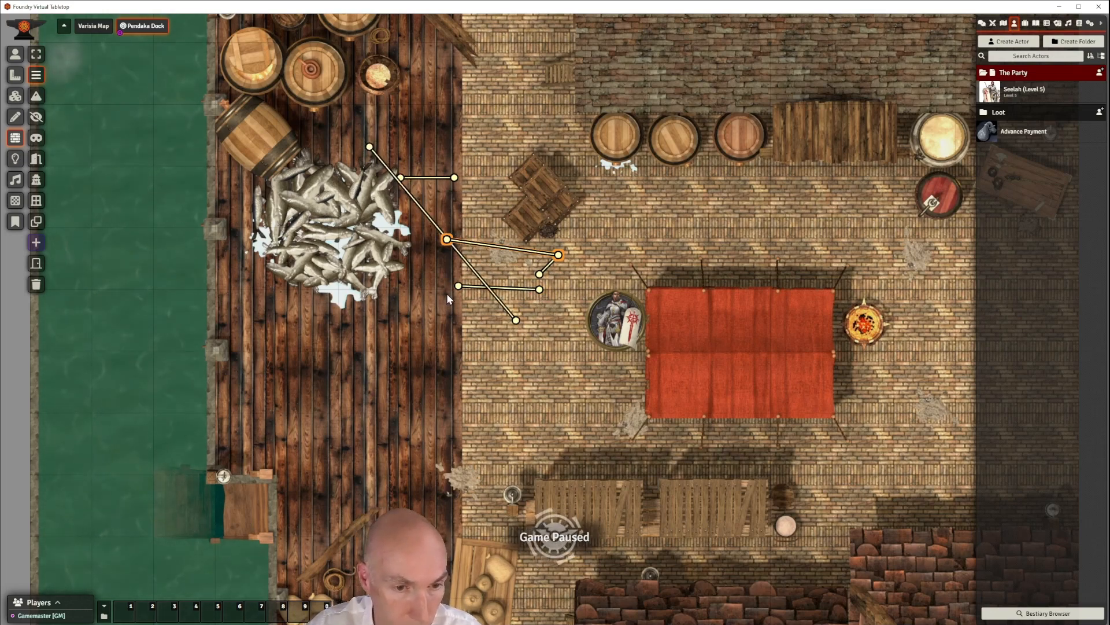
Select all five practice walls with one area selection and delete them
click(36, 53)
drag(350, 126, 574, 344)
key(Delete)
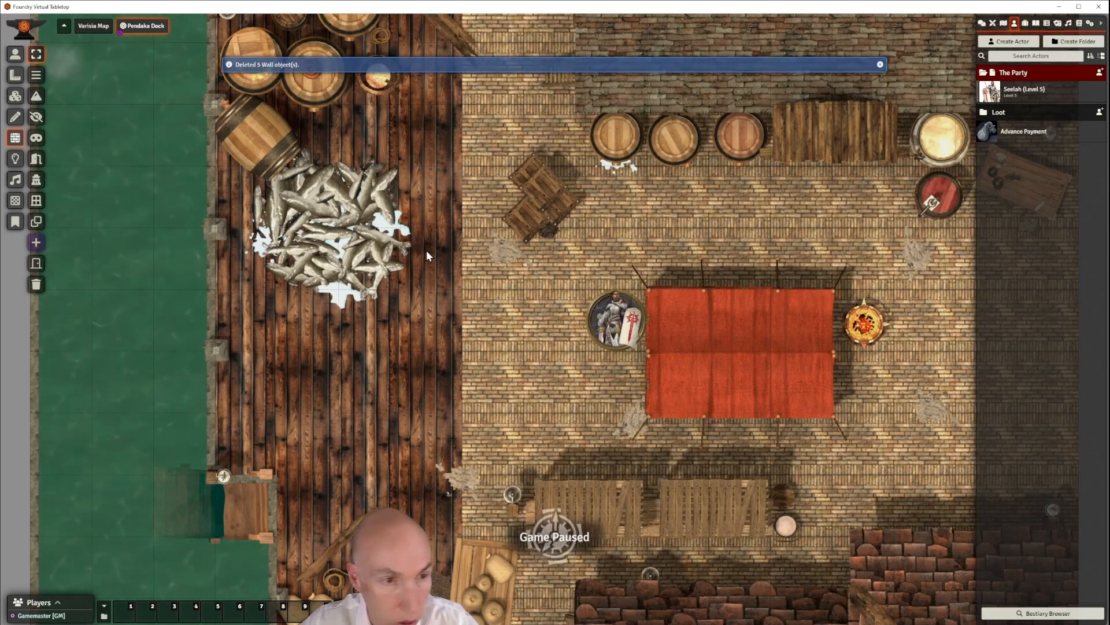
Draw a wall along the map's north edge, just inside the border, from the northwest corner to the northeast corner
scroll(432, 267, down, 5)
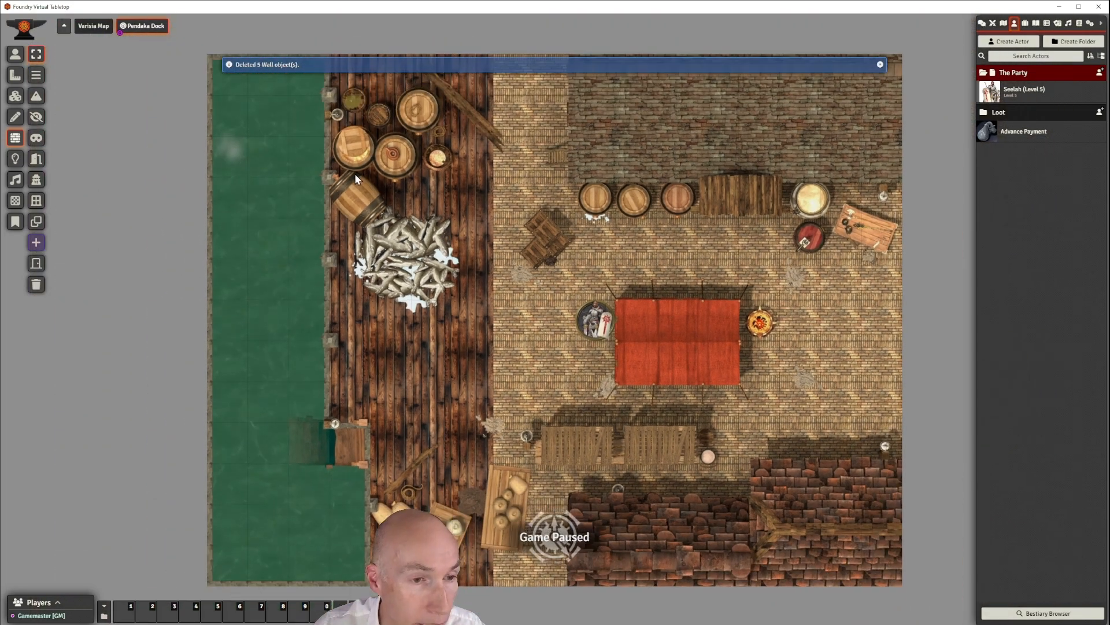
drag(423, 198, 472, 225)
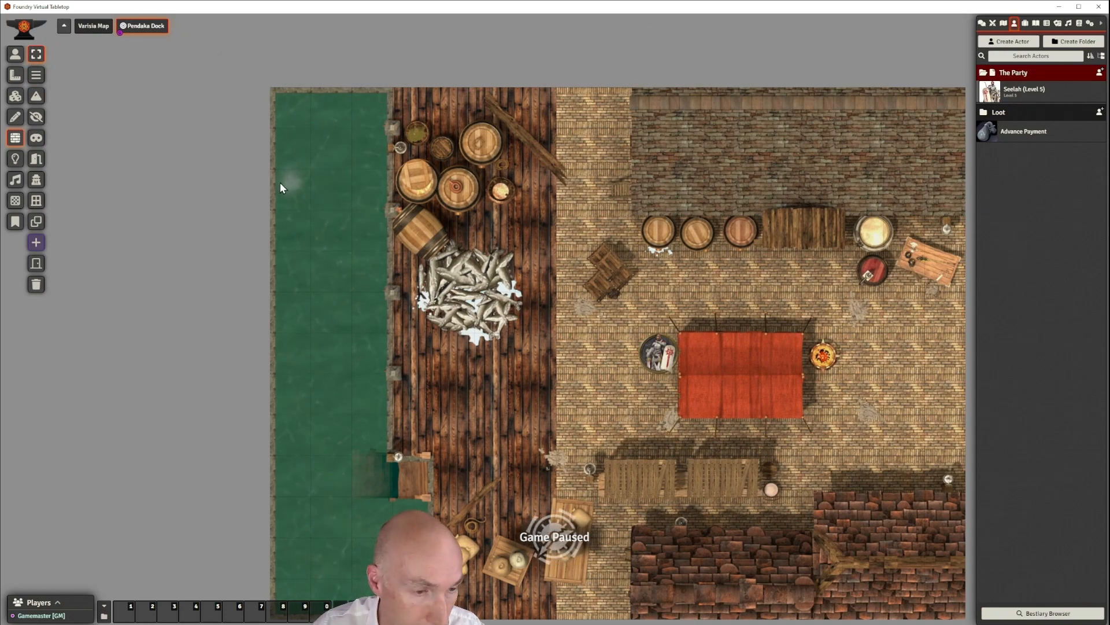
drag(316, 330, 318, 302)
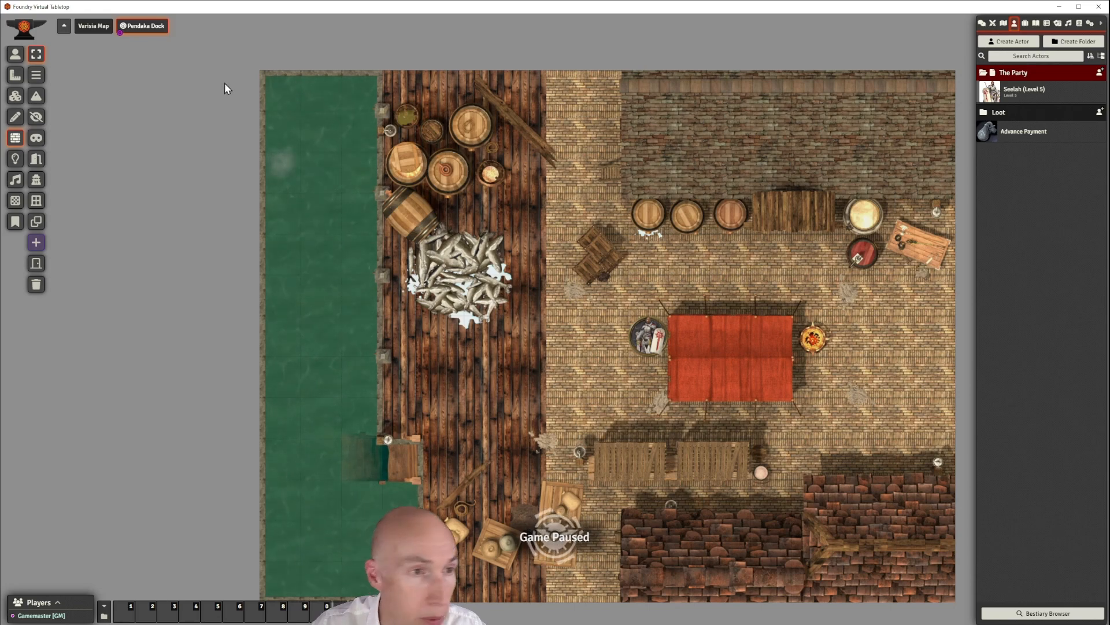
scroll(207, 127, up, 3)
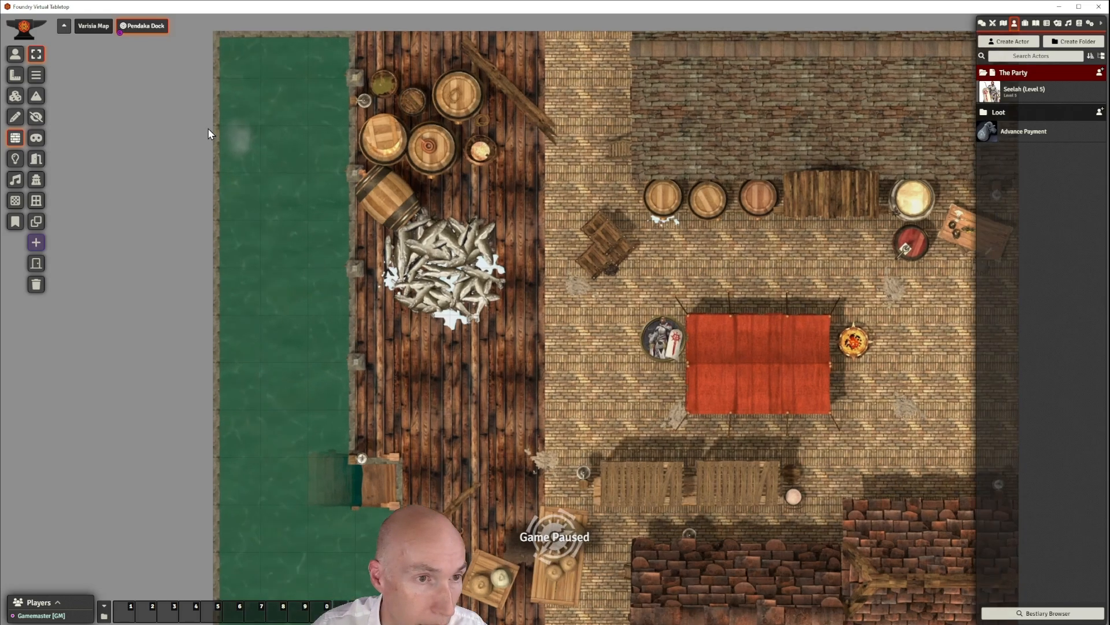
scroll(207, 127, down, 1)
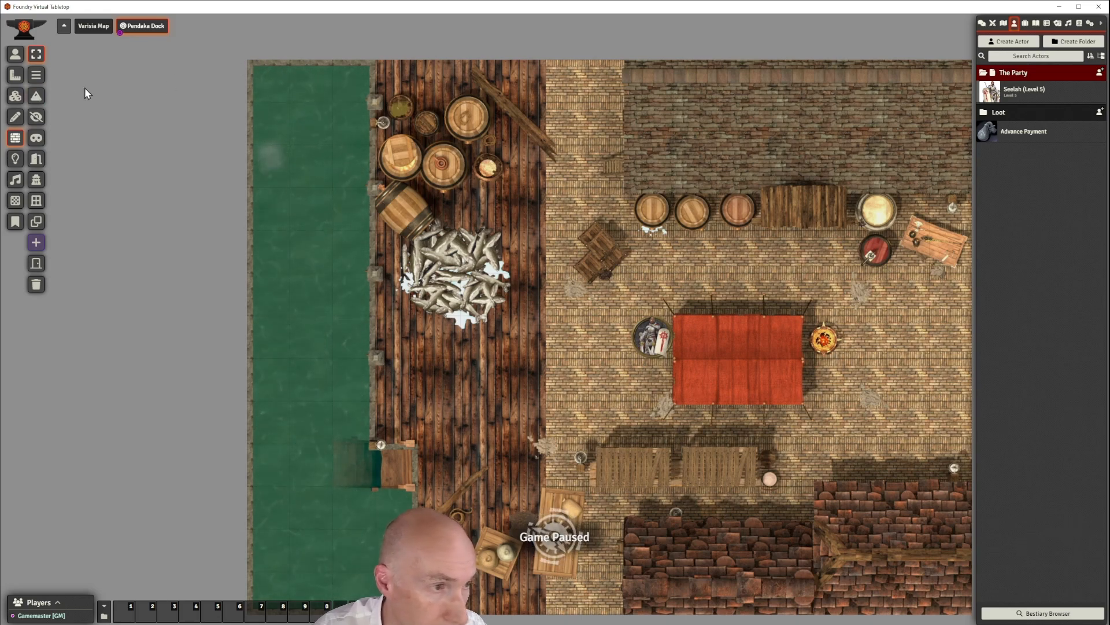
click(38, 78)
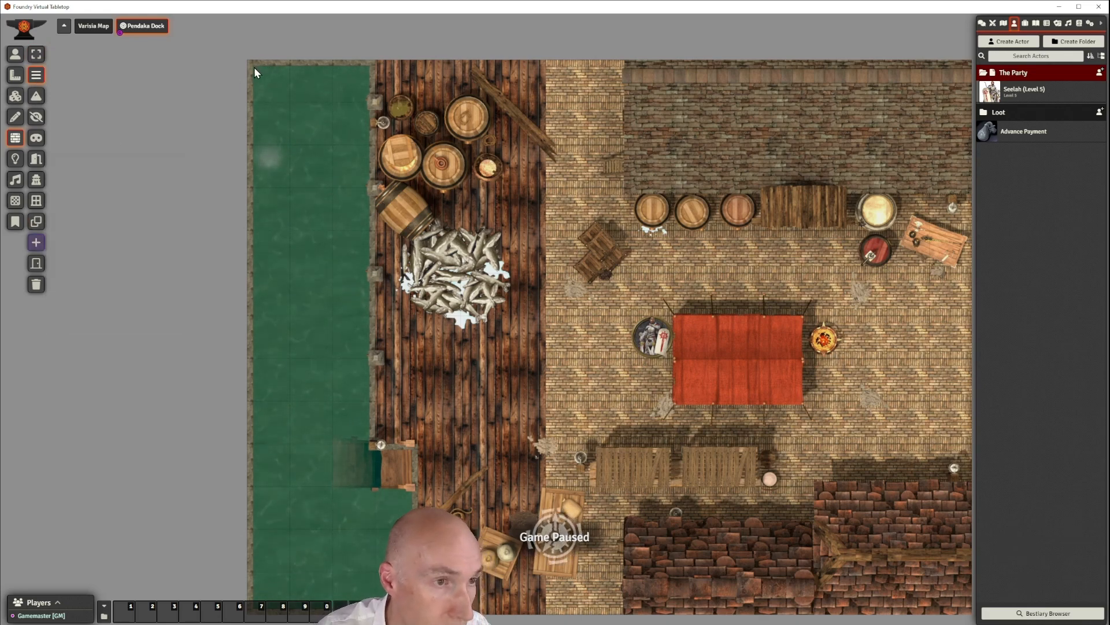
mouse_move(253, 65)
mouse_down()
mouse_move(920, 69)
mouse_move(824, 68)
mouse_move(896, 68)
mouse_up()
right_click(908, 70)
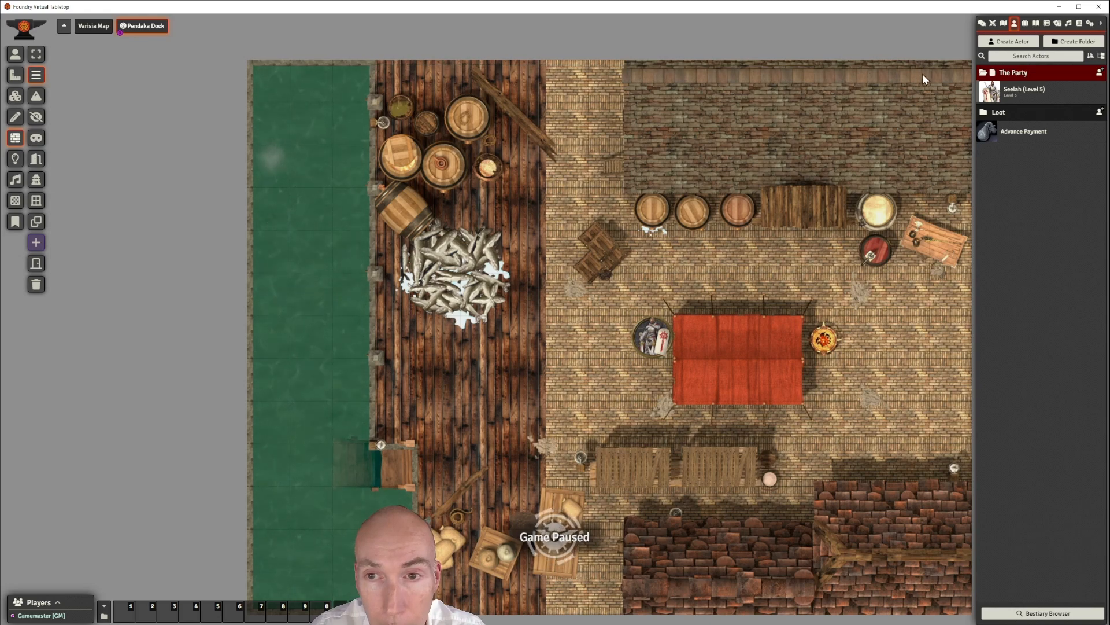
drag(681, 123, 633, 127)
scroll(632, 121, up, 1)
scroll(619, 114, up, 1)
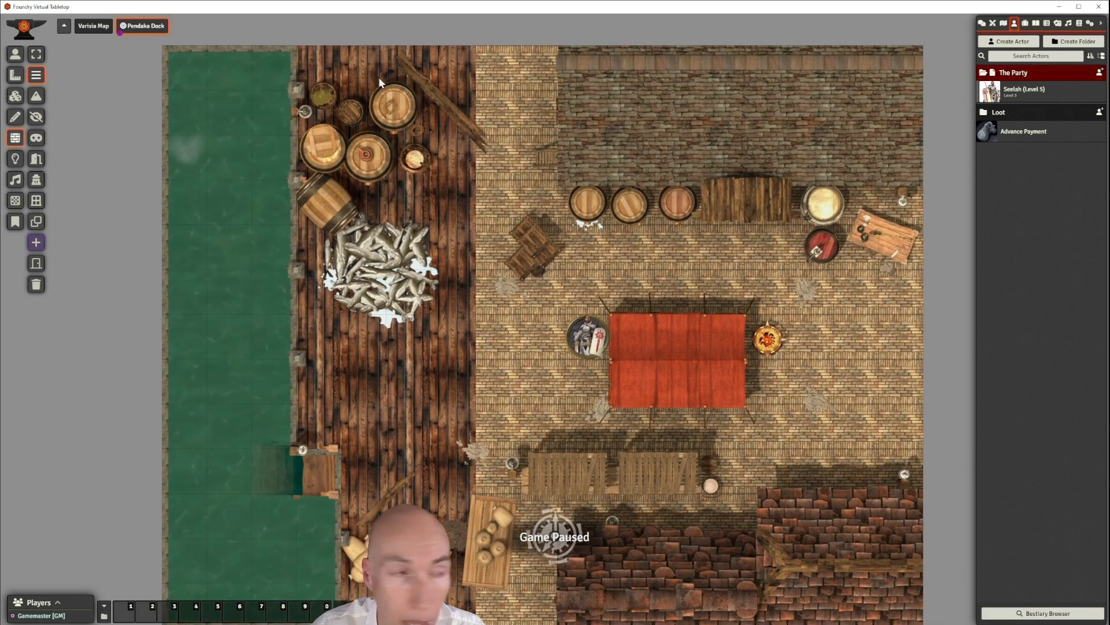
mouse_move(168, 51)
mouse_down()
mouse_move(783, 67)
mouse_move(920, 51)
mouse_up()
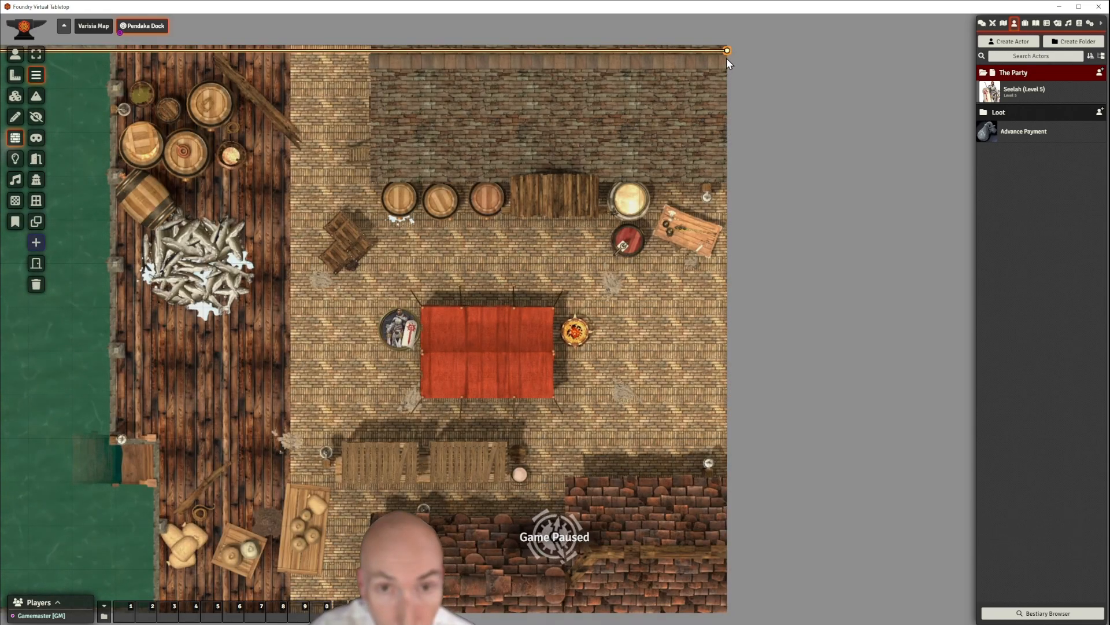
Draw a wall down the map's east edge and another along the south edge to the southwest corner
drag(727, 50, 218, 67)
right_click(218, 67)
drag(657, 137, 503, 155)
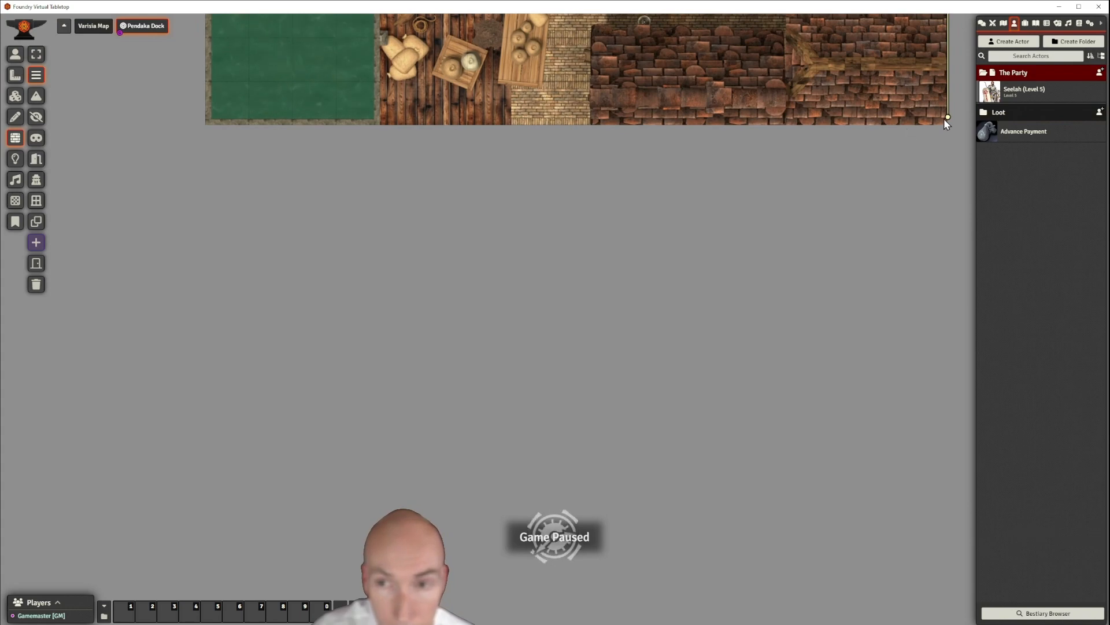
drag(947, 118, 214, 117)
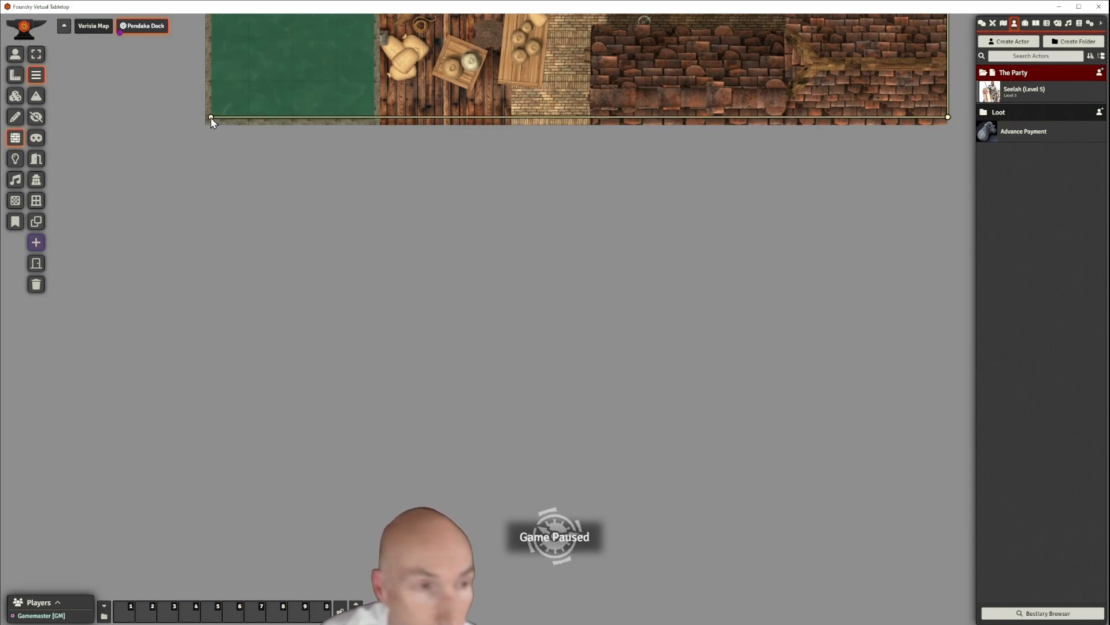
Close the perimeter with a wall up the map's west edge, joined to the north wall at the northwest corner
mouse_move(211, 116)
mouse_down()
mouse_move(223, 70)
mouse_move(218, 186)
mouse_move(274, 435)
mouse_move(279, 318)
mouse_up()
drag(258, 87, 254, 308)
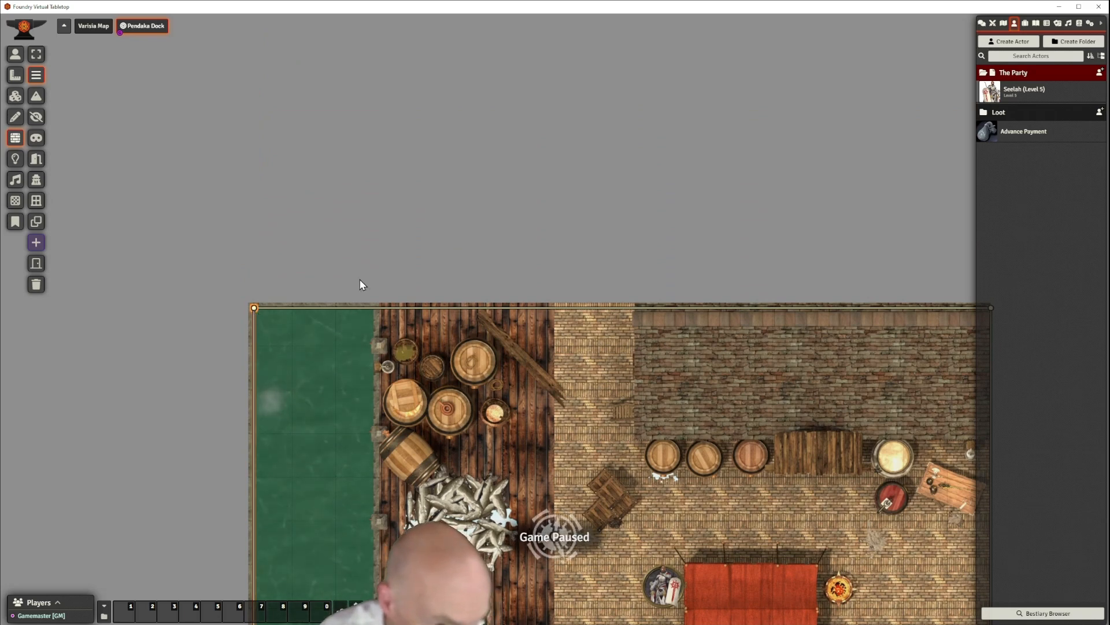
drag(357, 263, 280, 40)
scroll(313, 192, down, 1)
scroll(312, 193, down, 1)
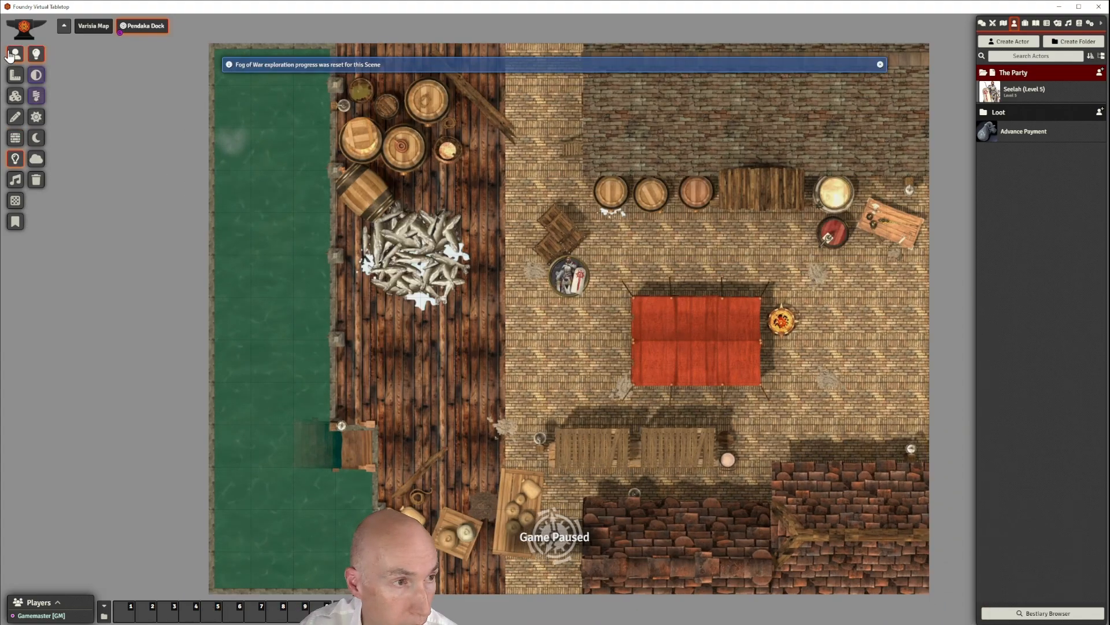
Select the token to check its vision inside the perimeter walls, and return to the wall controls
click(15, 53)
click(552, 282)
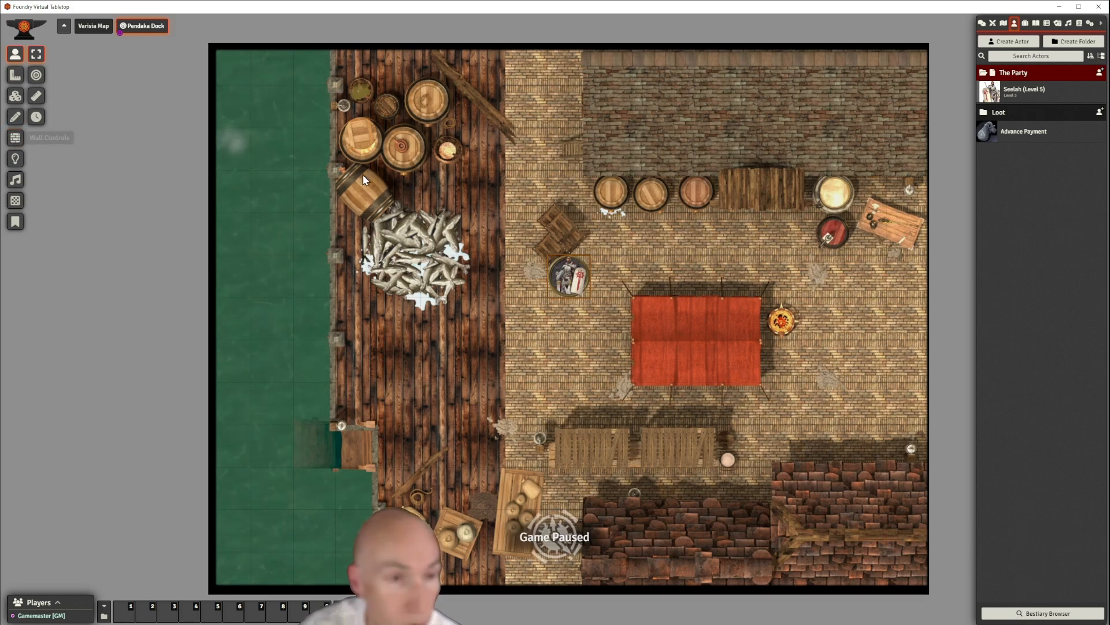
click(15, 137)
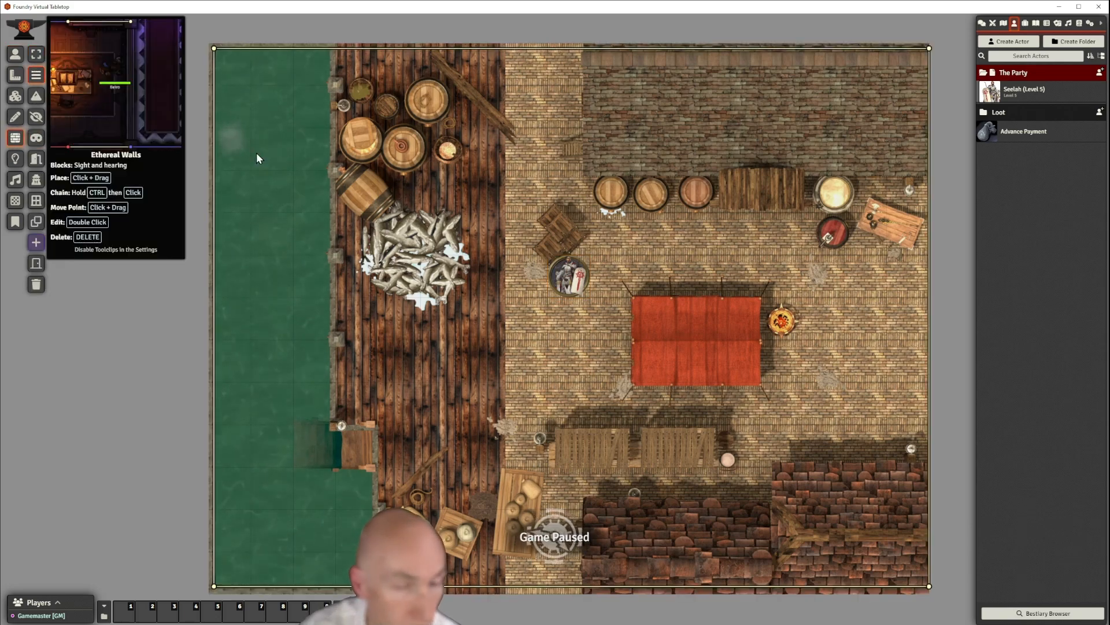
scroll(622, 167, up, 1)
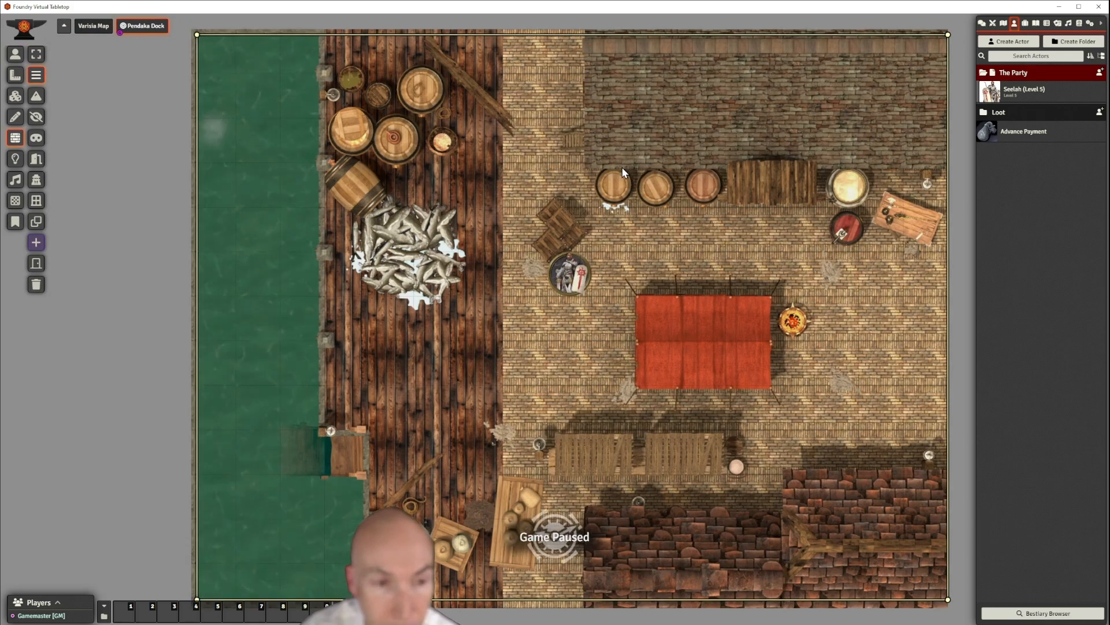
scroll(622, 166, down, 1)
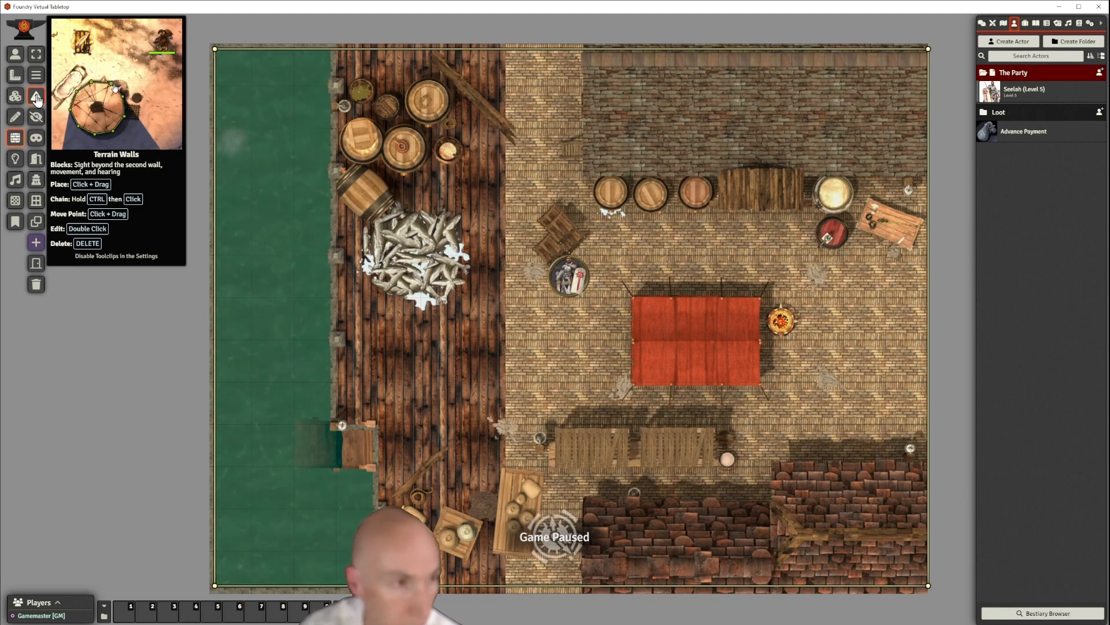
Outline the northeast building's roof and its wooden awning with chained terrain walls, joining the first point to the north perimeter wall
click(36, 96)
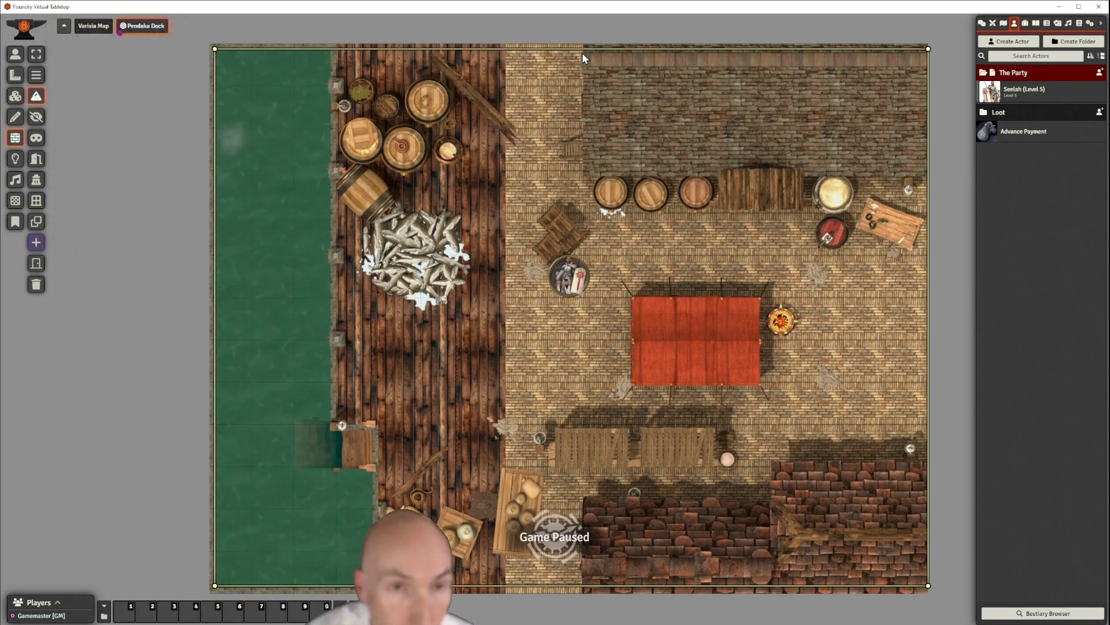
mouse_move(584, 146)
mouse_down()
mouse_move(583, 180)
mouse_move(717, 178)
mouse_up()
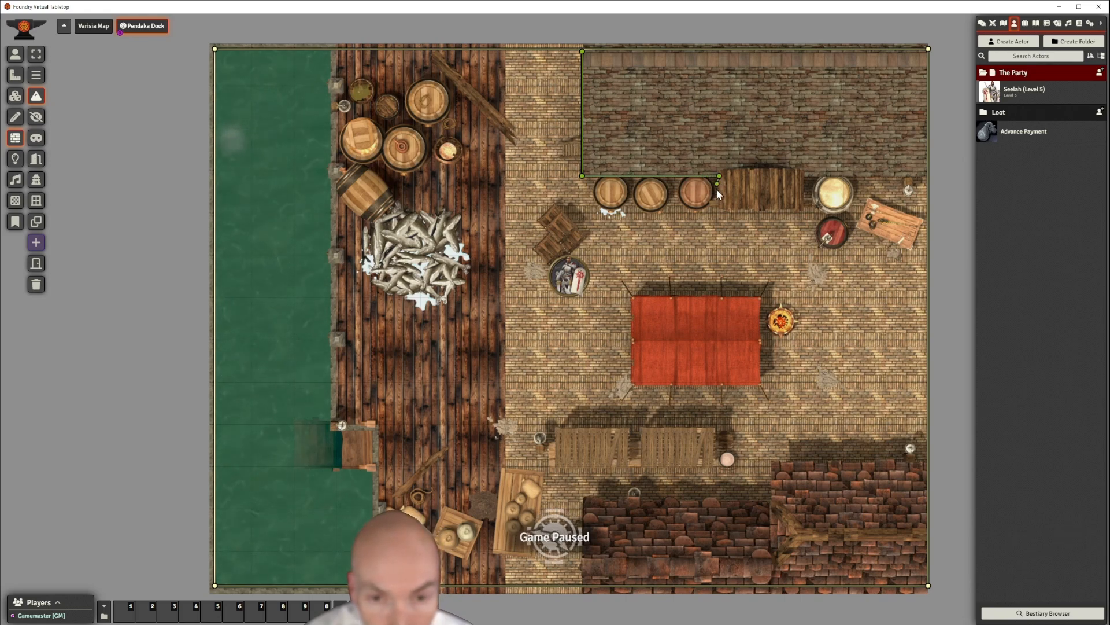
mouse_move(717, 208)
mouse_down()
mouse_move(804, 207)
mouse_move(805, 177)
mouse_move(930, 180)
mouse_up()
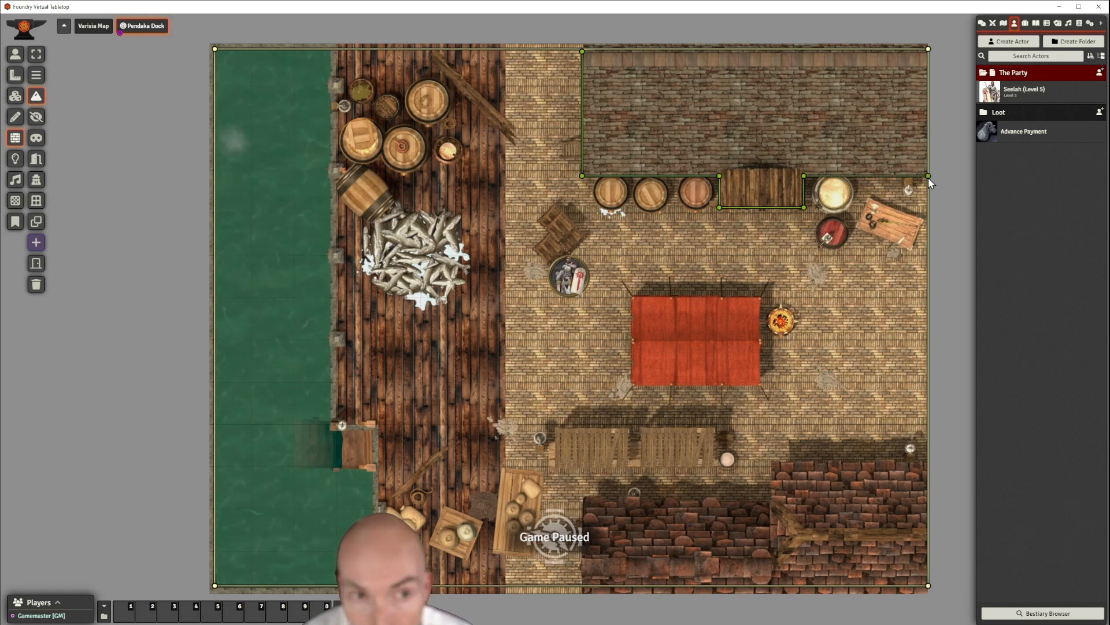
right_click(946, 189)
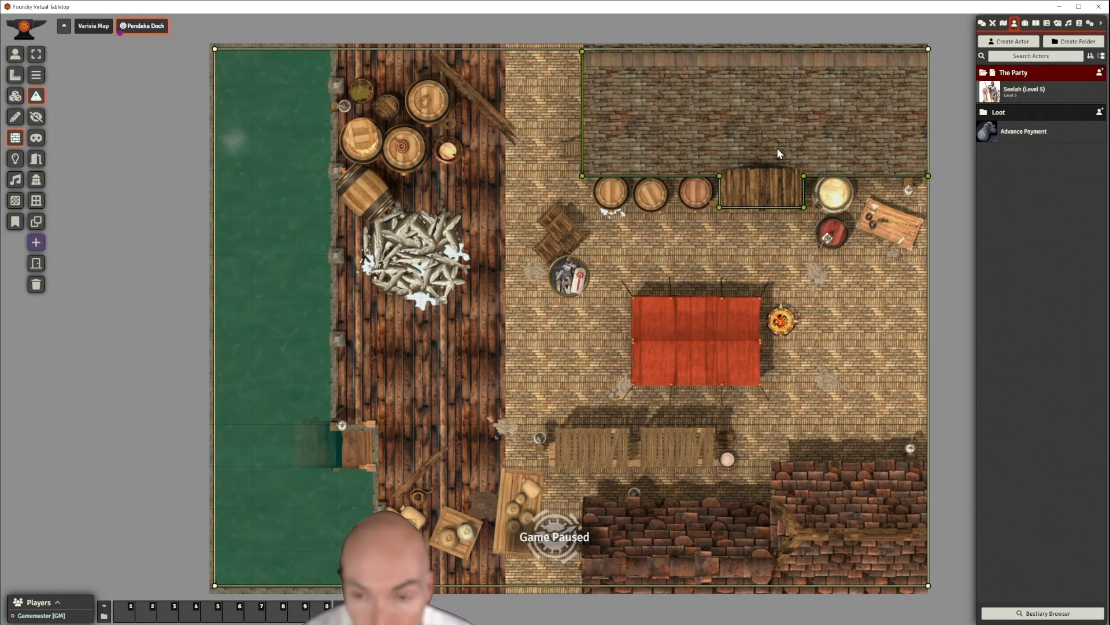
drag(582, 52, 582, 47)
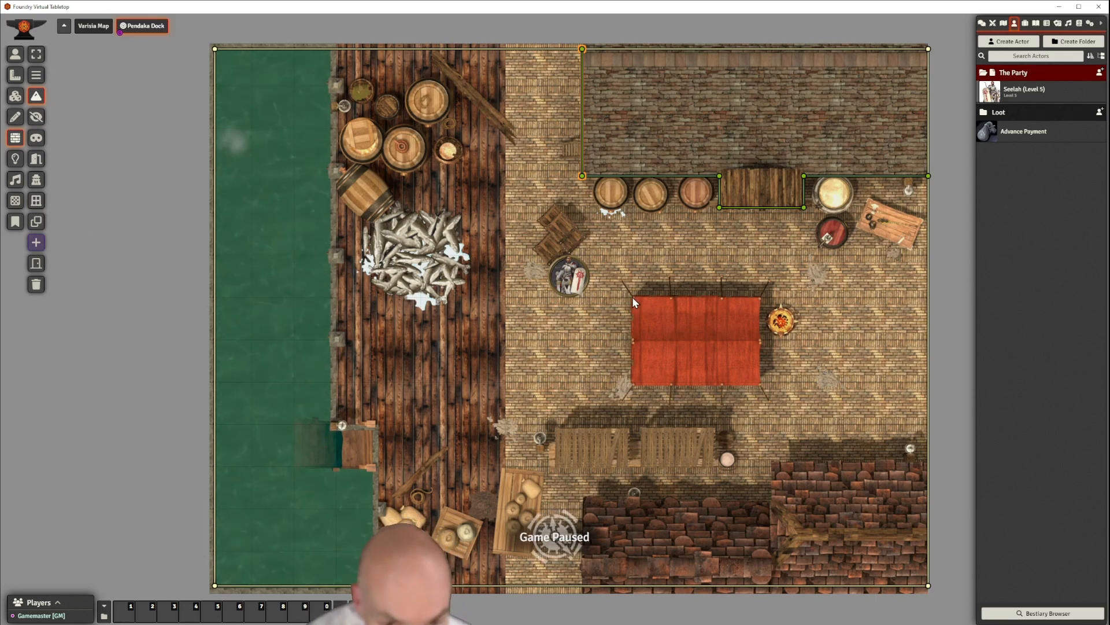
Enclose the red market tent with four terrain walls along its edges
mouse_move(654, 297)
mouse_down()
mouse_move(753, 297)
mouse_move(761, 322)
mouse_up()
mouse_move(761, 361)
mouse_down()
mouse_move(759, 383)
mouse_move(635, 386)
mouse_move(633, 300)
mouse_up()
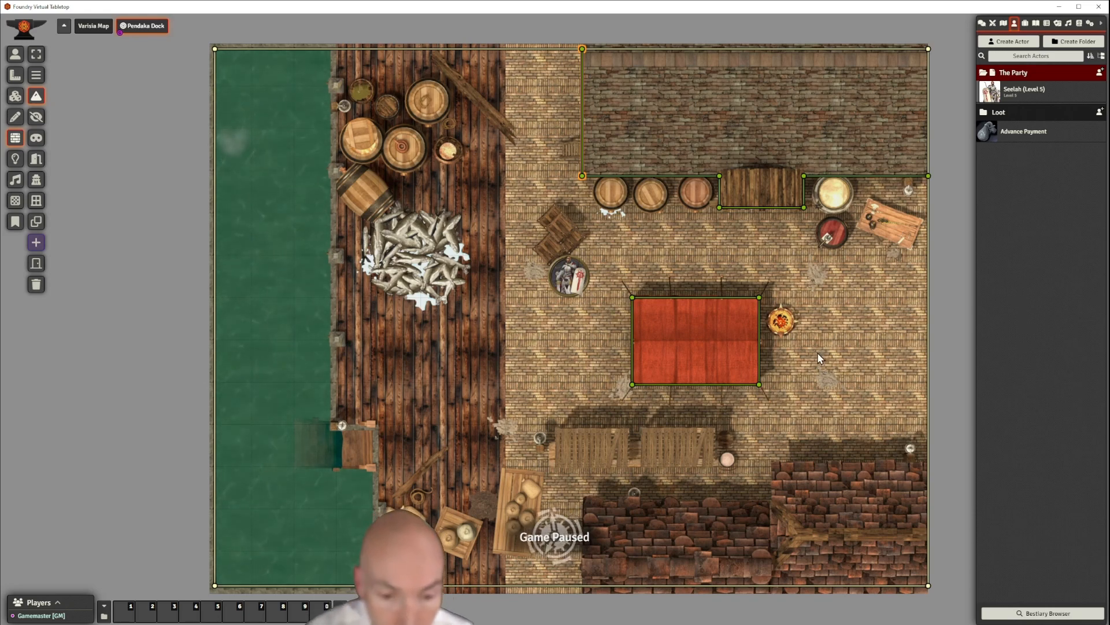
Draw terrain walls along the stepped outline of the southeast roofs, from the east perimeter wall to the south perimeter wall
drag(816, 353, 794, 186)
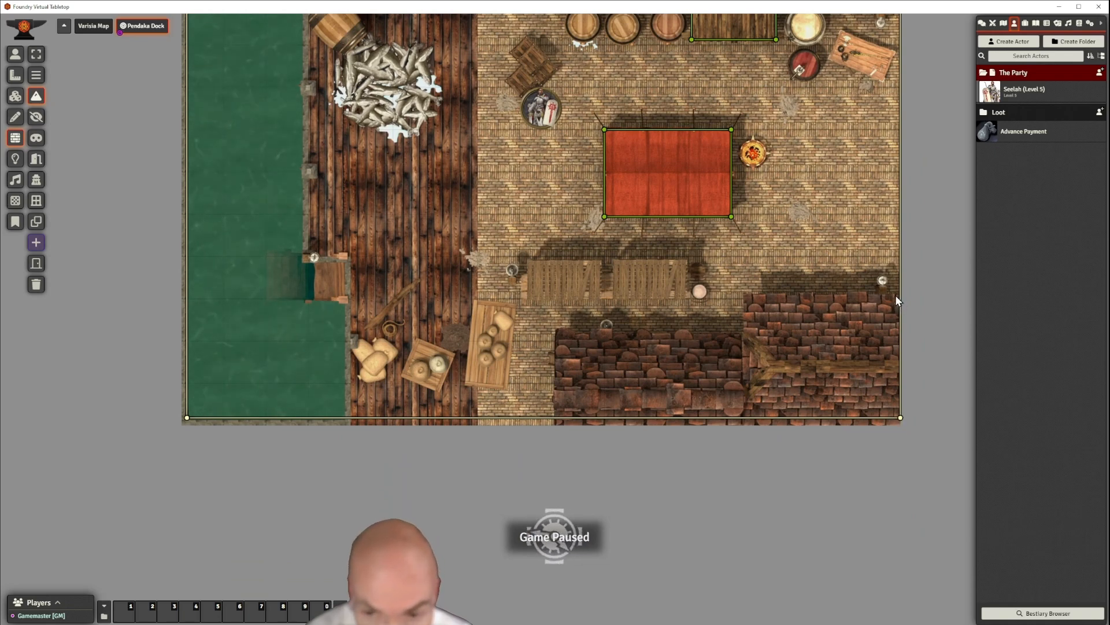
drag(897, 293, 745, 293)
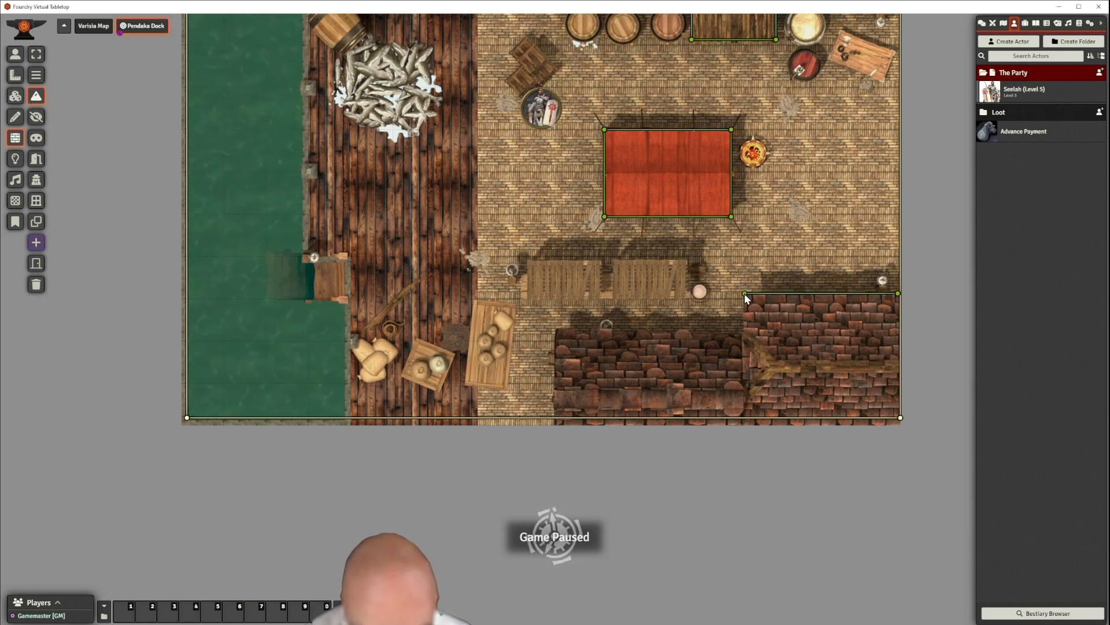
mouse_move(744, 314)
mouse_down()
mouse_move(744, 335)
mouse_move(556, 337)
mouse_up()
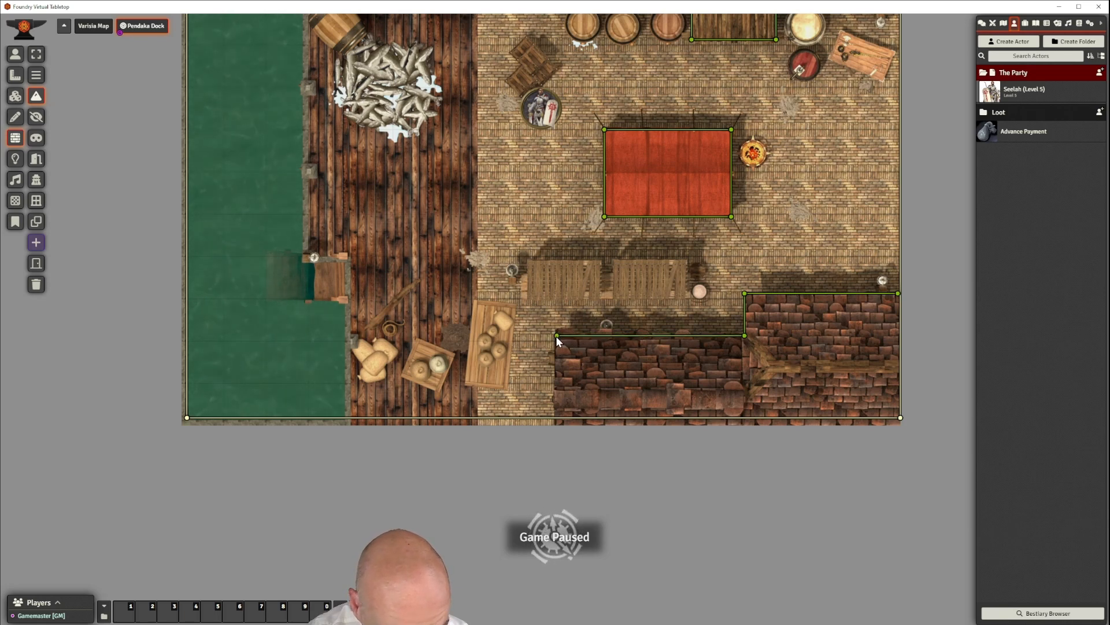
drag(557, 336, 596, 396)
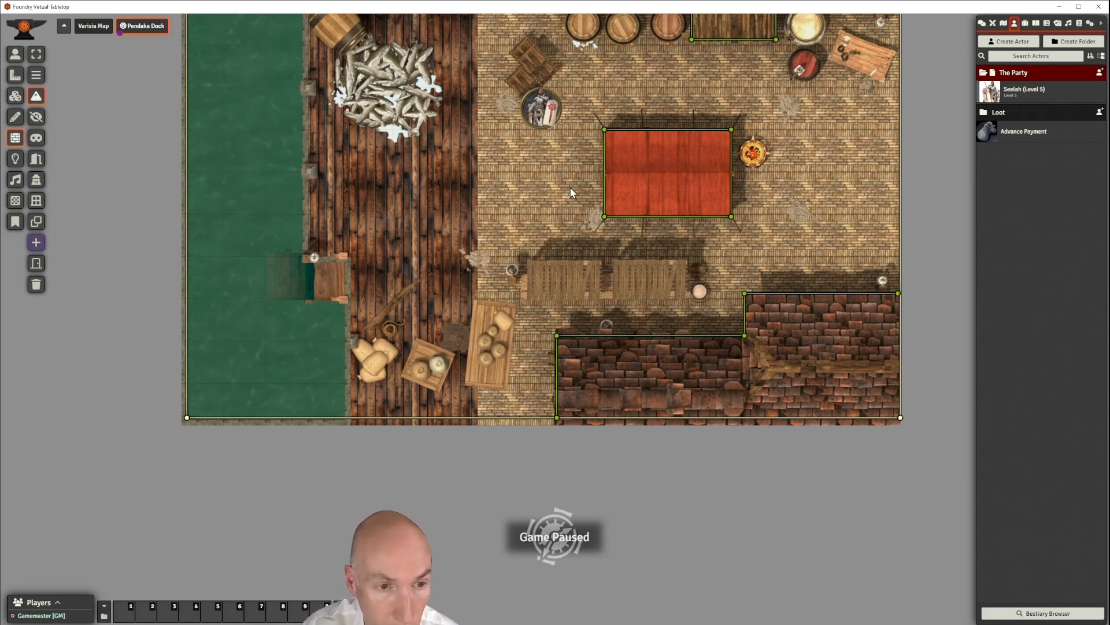
scroll(578, 193, down, 1)
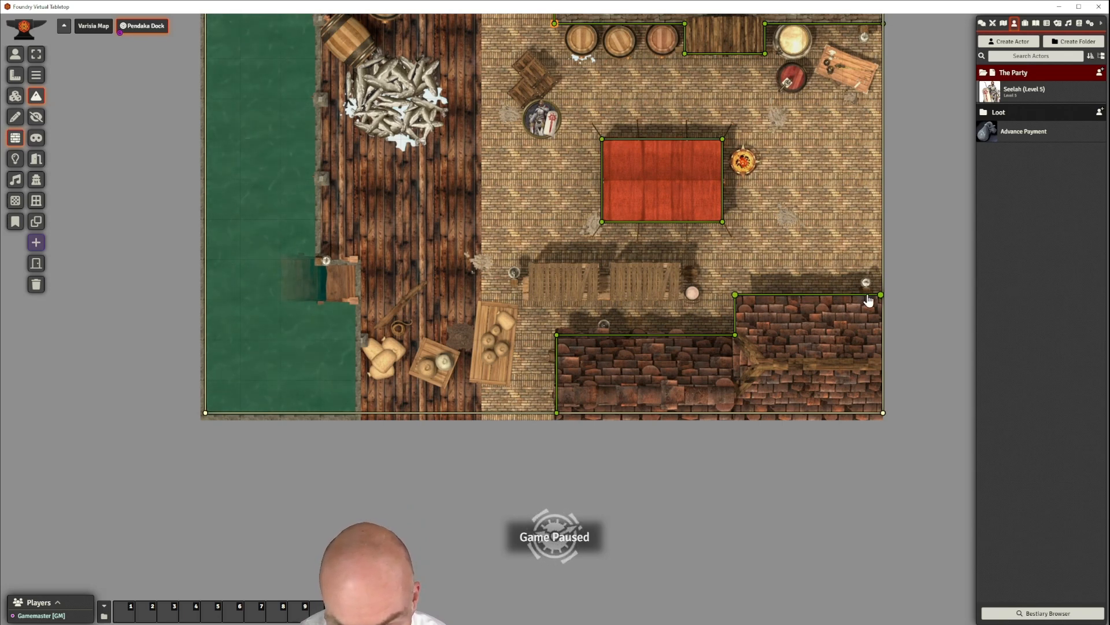
mouse_move(881, 296)
mouse_down()
mouse_move(903, 296)
mouse_move(888, 294)
mouse_up()
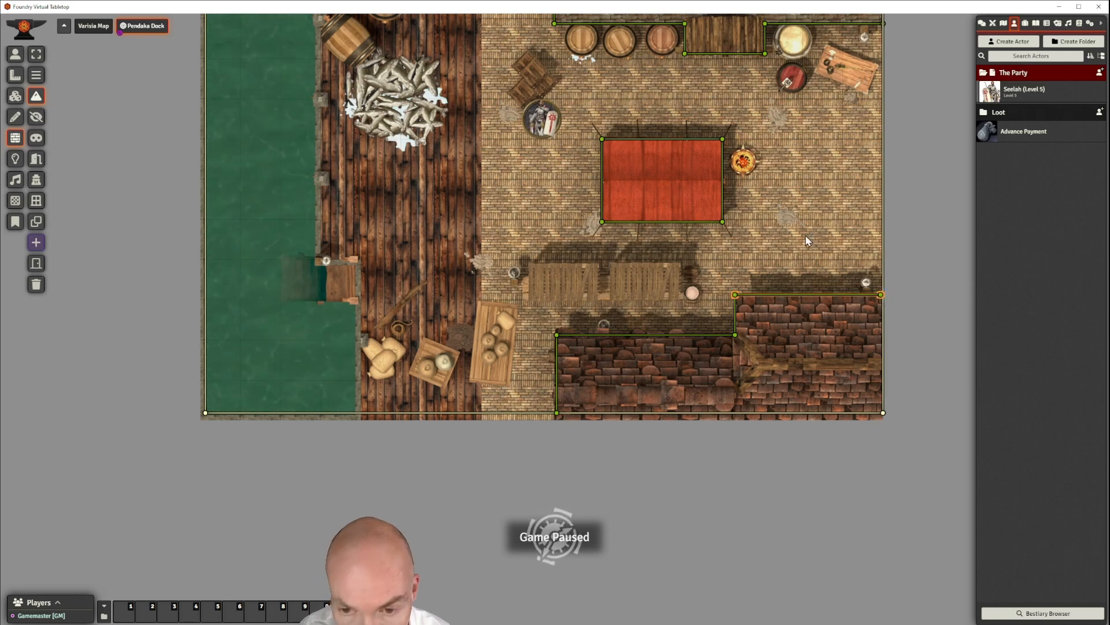
Enclose the tipped-over barrel beside the fish pile on the dock with a chain of terrain walls
drag(507, 203, 605, 373)
drag(599, 299, 633, 335)
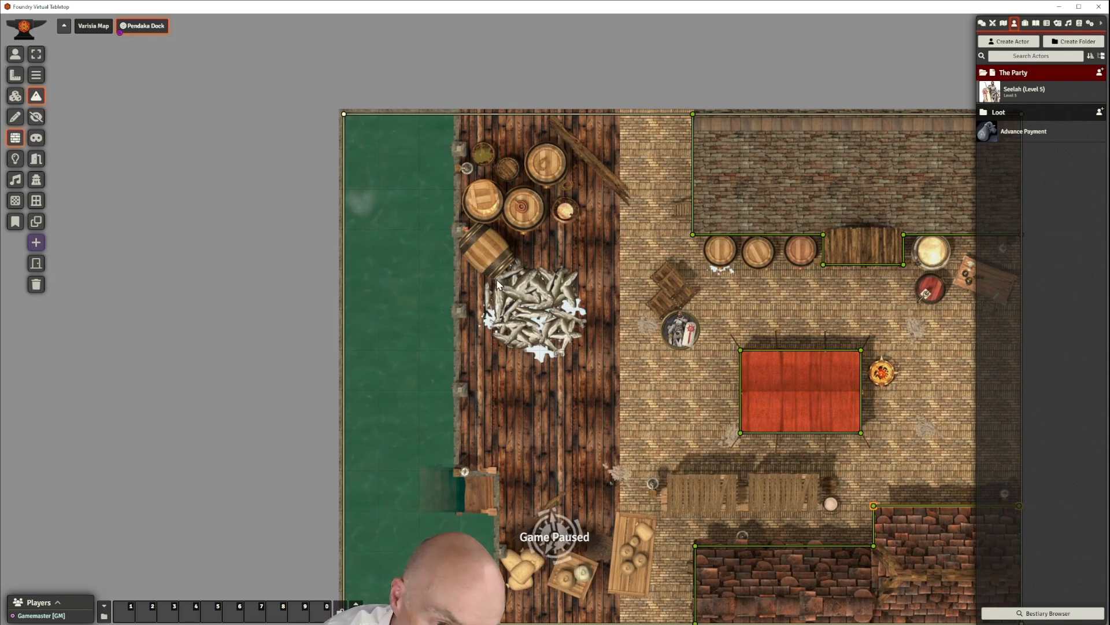
drag(494, 279, 515, 261)
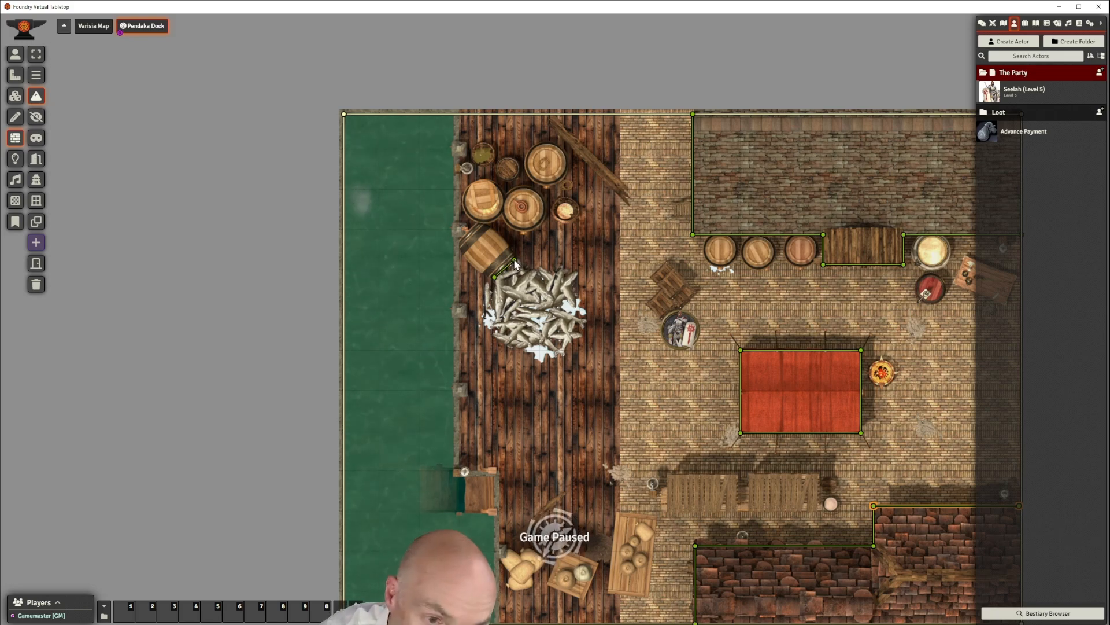
ctrl+click(514, 257)
ctrl+click(509, 244)
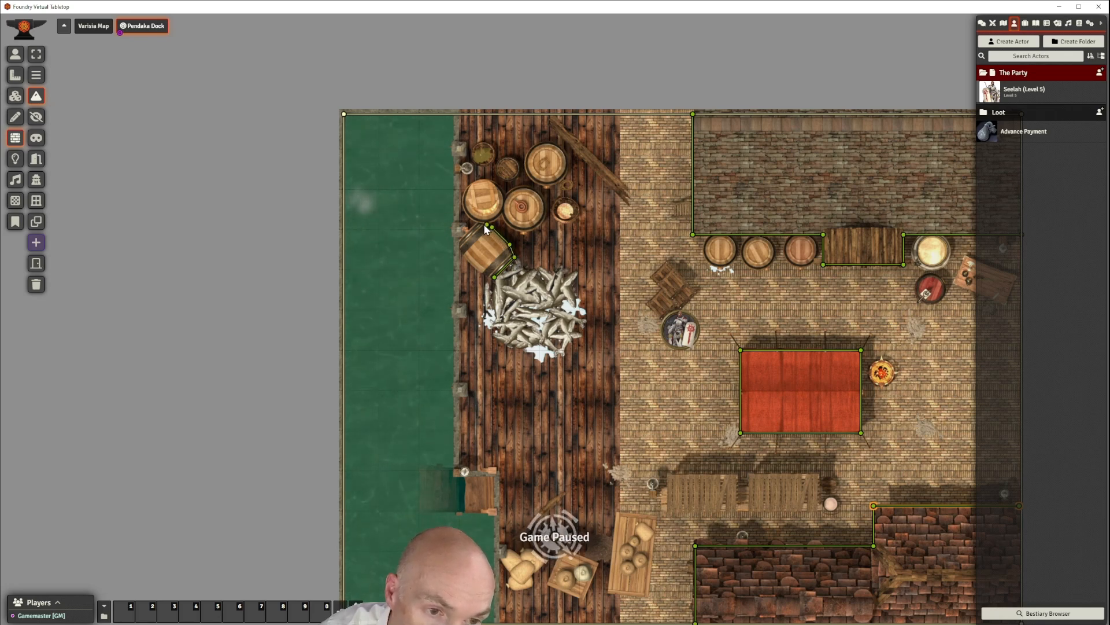
ctrl+click(480, 223)
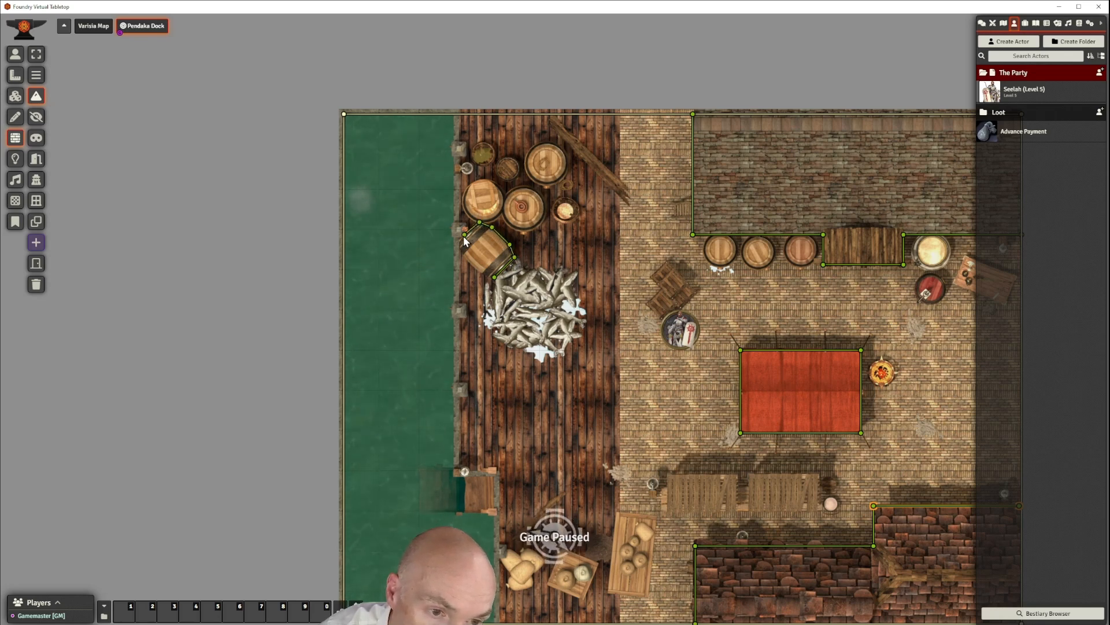
click(461, 242)
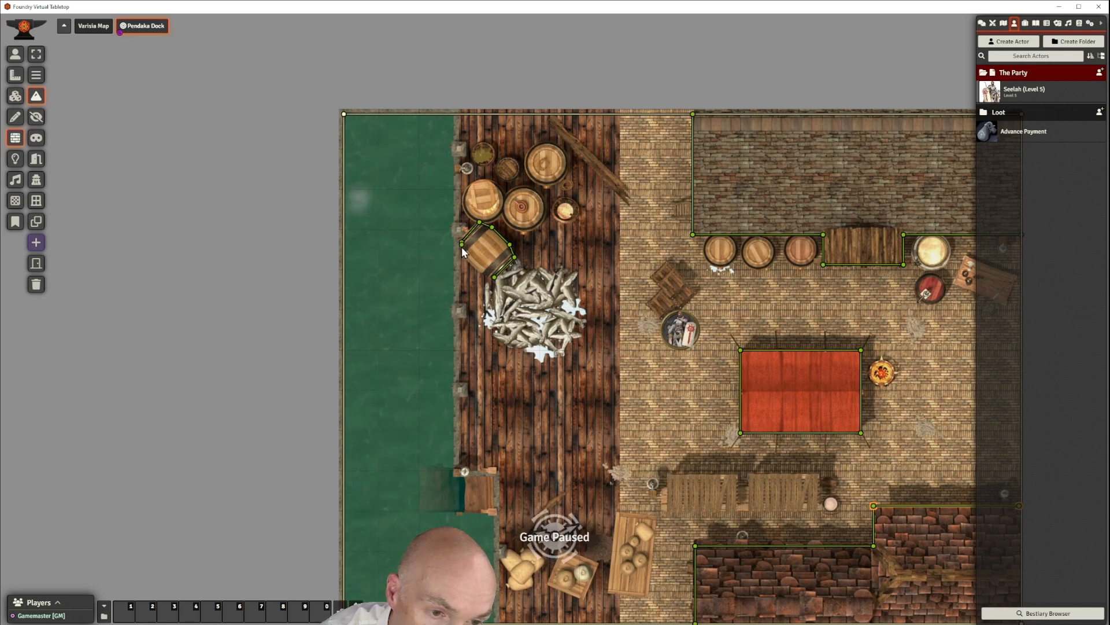
ctrl+click(463, 254)
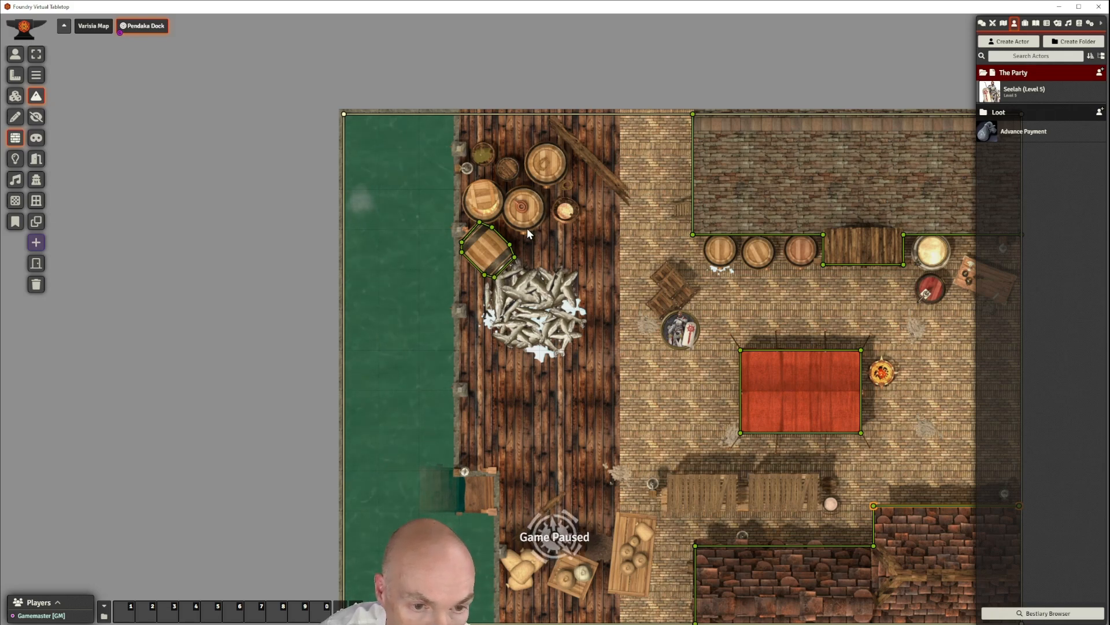
Trace a closed ring of terrain walls around the upright barrel just northeast of the tipped one
ctrl+click(541, 221)
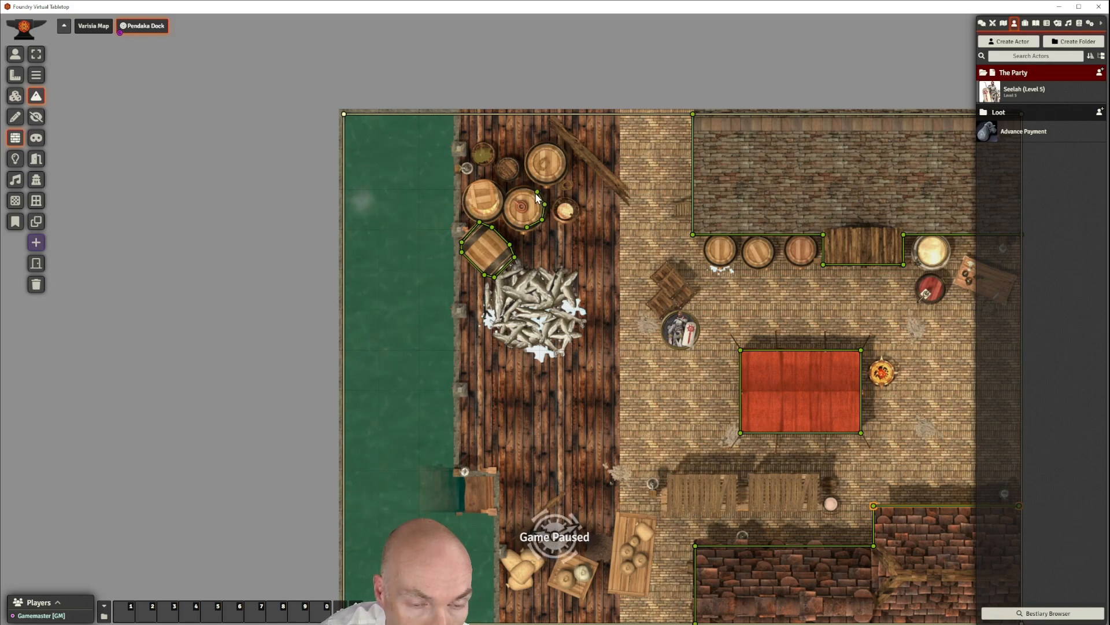
ctrl+click(525, 187)
ctrl+click(510, 192)
ctrl+click(504, 208)
ctrl+click(508, 223)
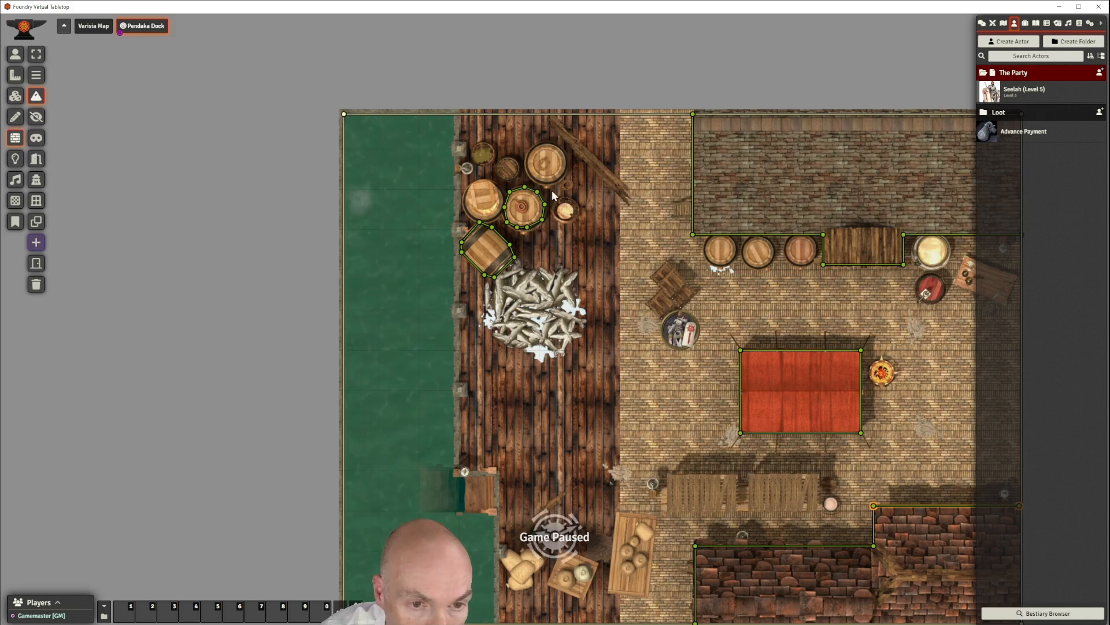
Trace a closed ring of terrain walls around the large northeastern barrel of the dock group, beside the leaning plank
mouse_move(547, 182)
mouse_down()
mouse_move(566, 180)
mouse_move(565, 161)
mouse_up()
ctrl+click(562, 151)
ctrl+click(553, 144)
ctrl+click(534, 145)
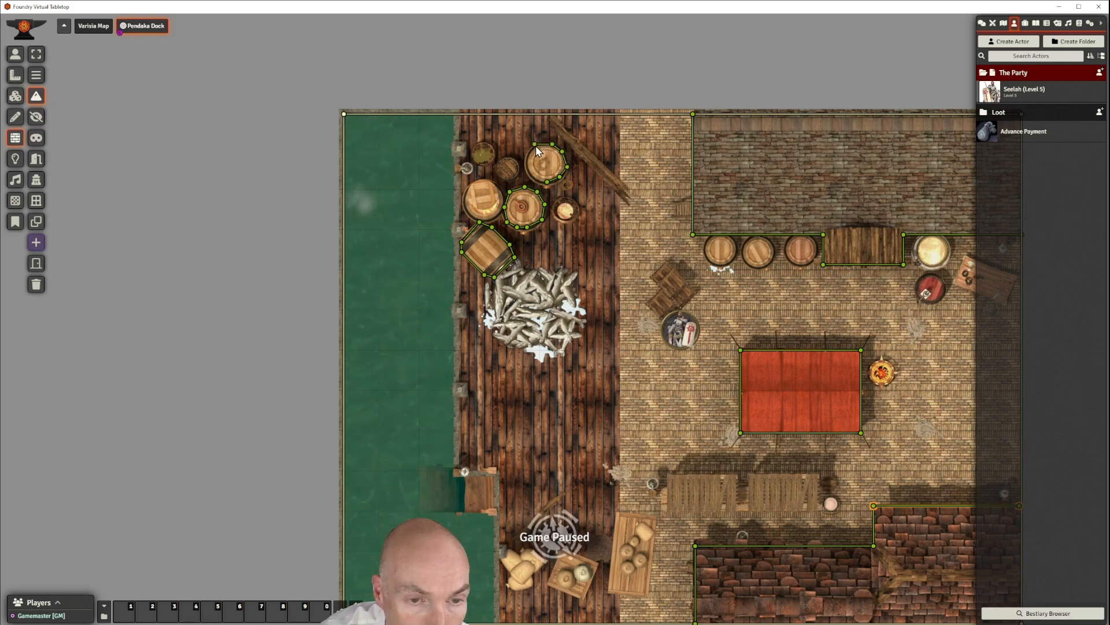
ctrl+click(527, 158)
ctrl+click(527, 169)
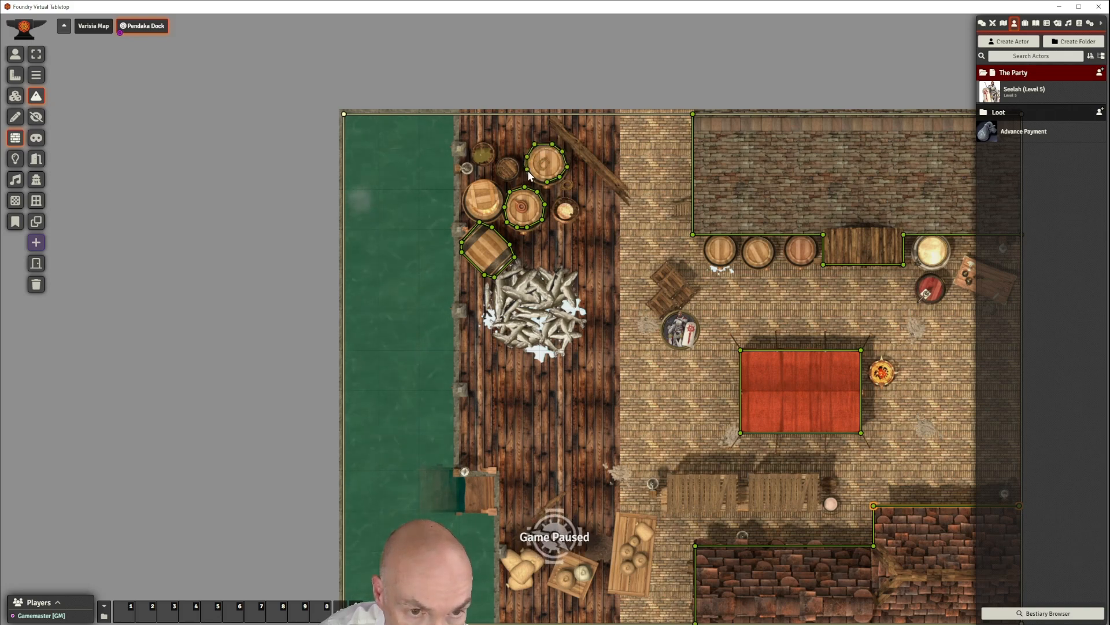
ctrl+click(535, 180)
ctrl+click(547, 184)
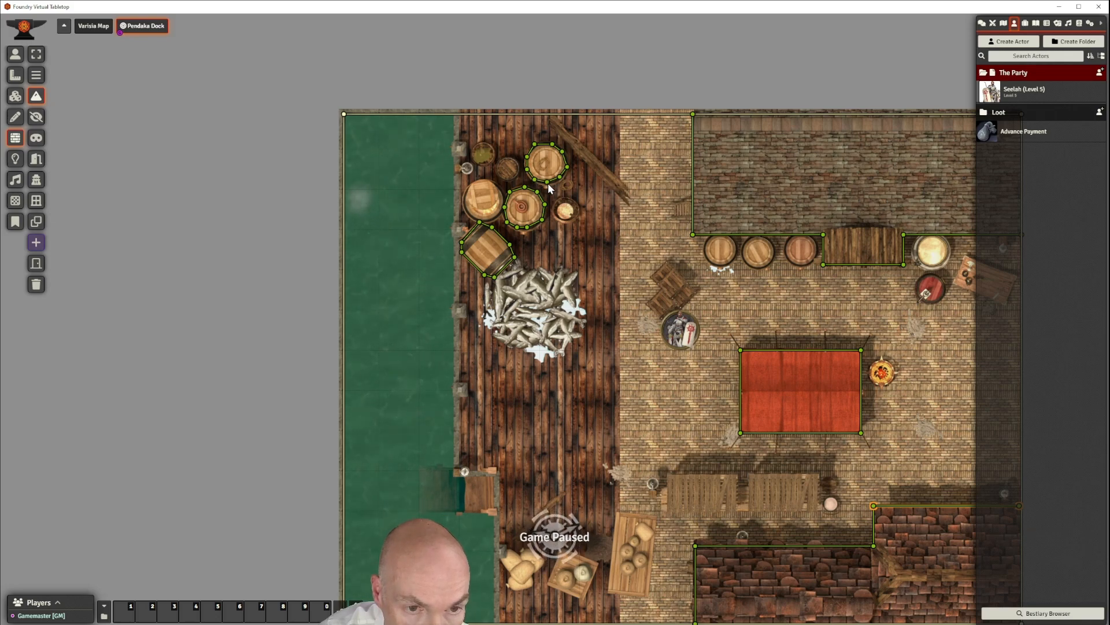
Ring the western upright barrel, directly north of the tipped one, with short chained terrain walls
ctrl+click(485, 179)
ctrl+click(497, 187)
ctrl+click(502, 200)
ctrl+click(494, 213)
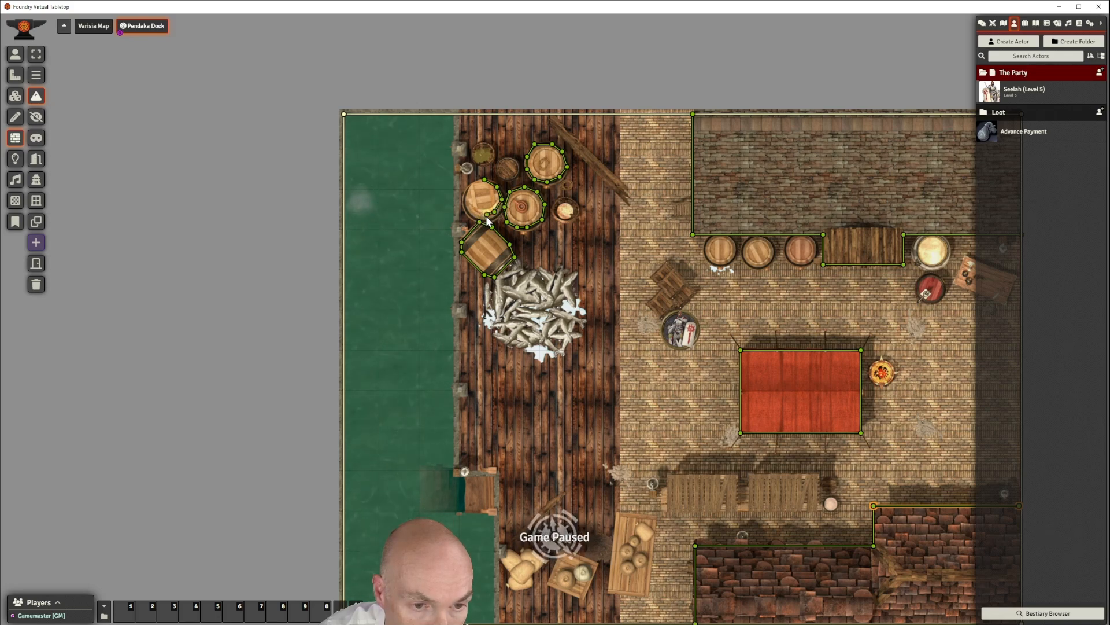
ctrl+click(485, 215)
ctrl+click(469, 209)
ctrl+click(466, 195)
ctrl+click(473, 185)
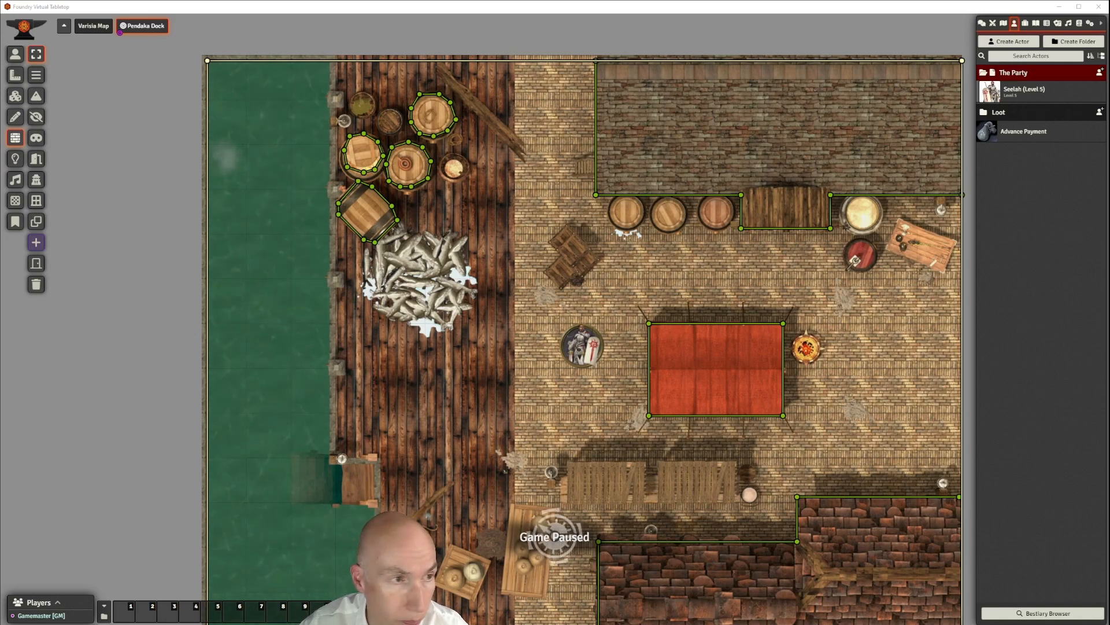
Draw terrain walls along the dock's water edge from the north border to the south border, leaving the stairs' east side open
click(34, 97)
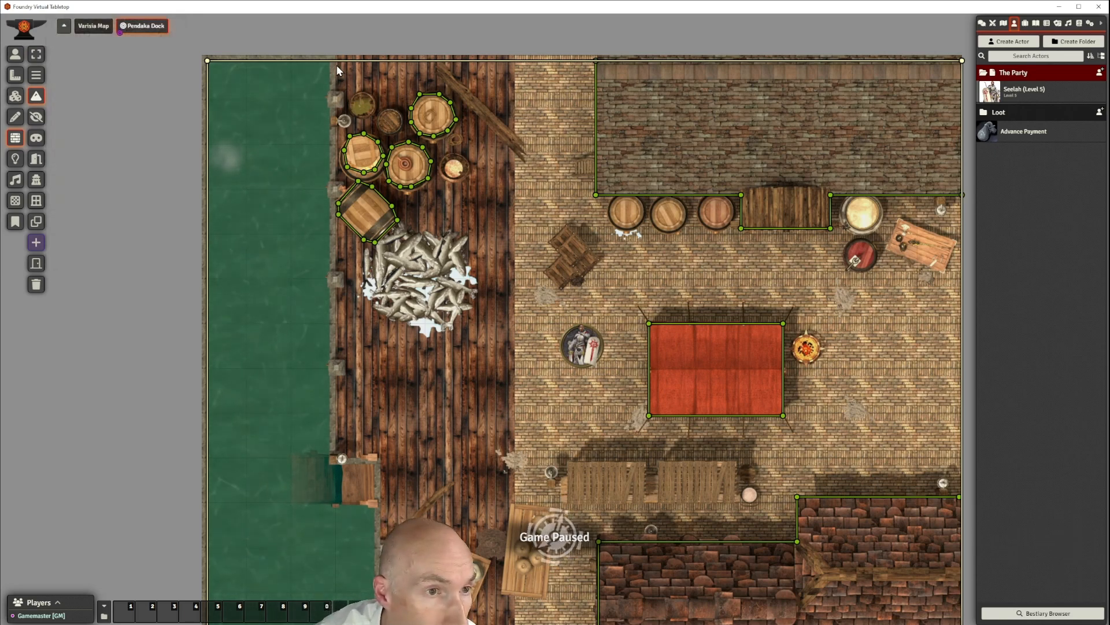
drag(336, 65, 335, 457)
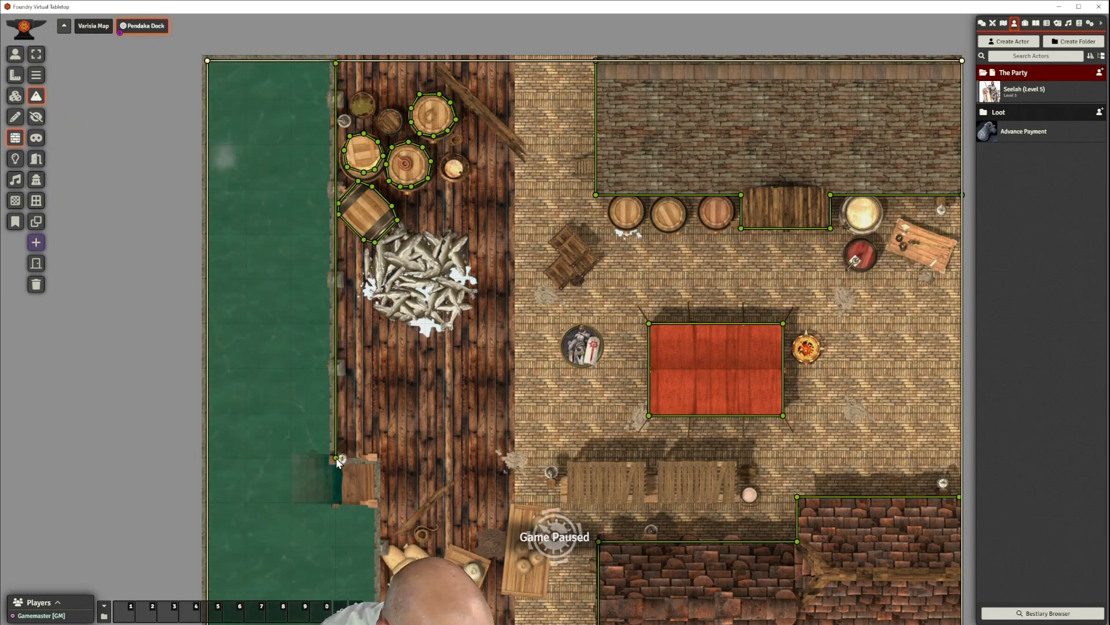
drag(335, 457, 377, 237)
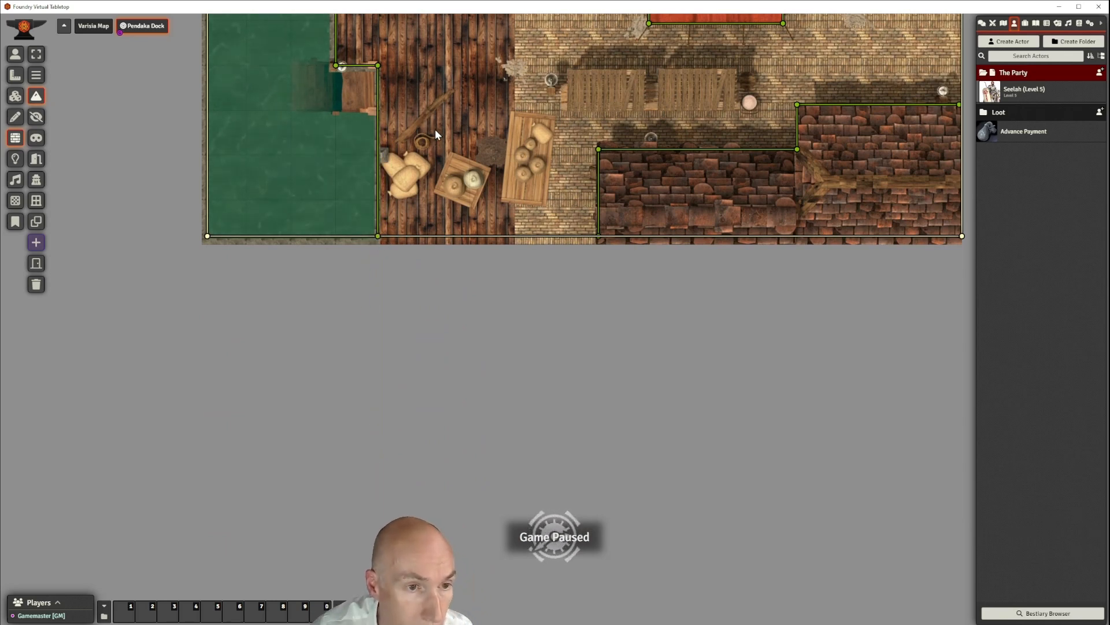
drag(443, 129, 470, 304)
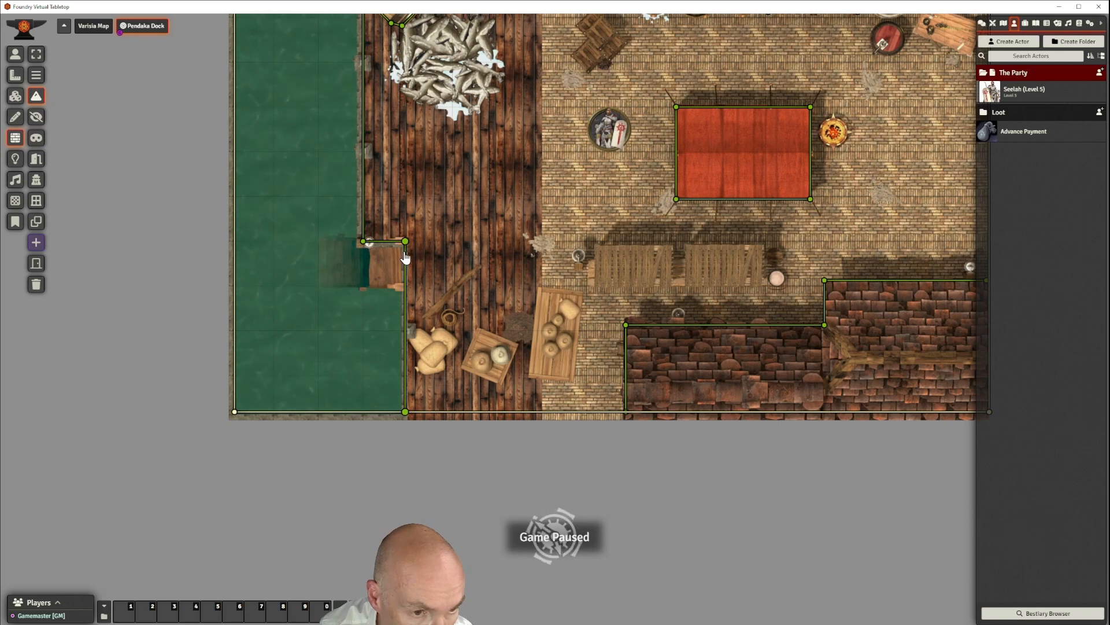
drag(406, 250, 406, 287)
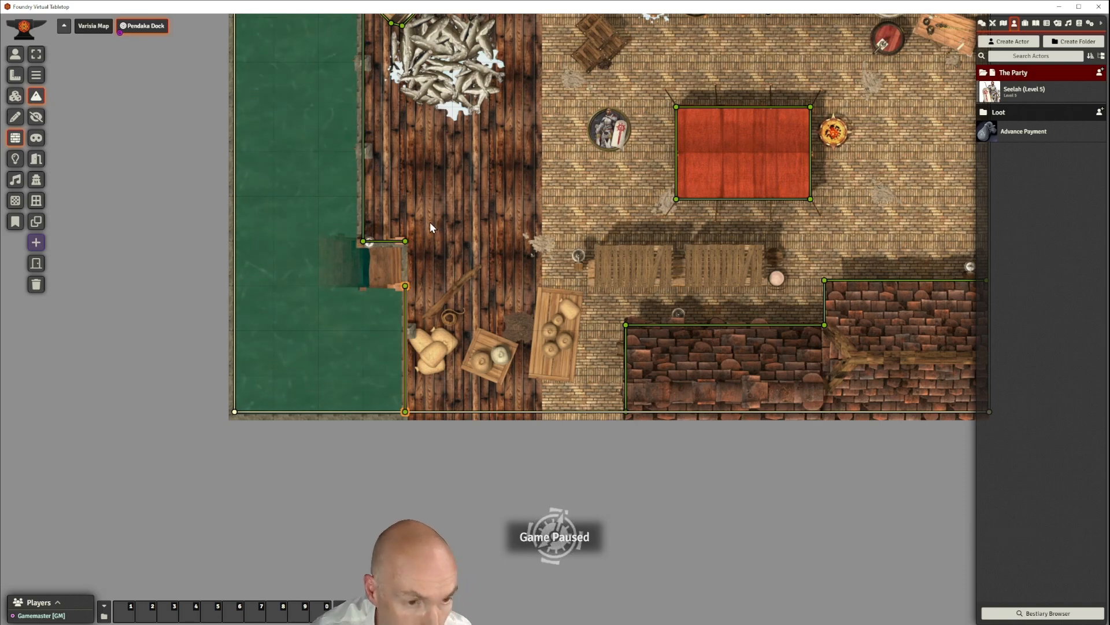
Set the selected dock-edge walls' sight restriction to Normal and wall direction to Right, and update them
drag(427, 199, 453, 319)
scroll(453, 319, down, 4)
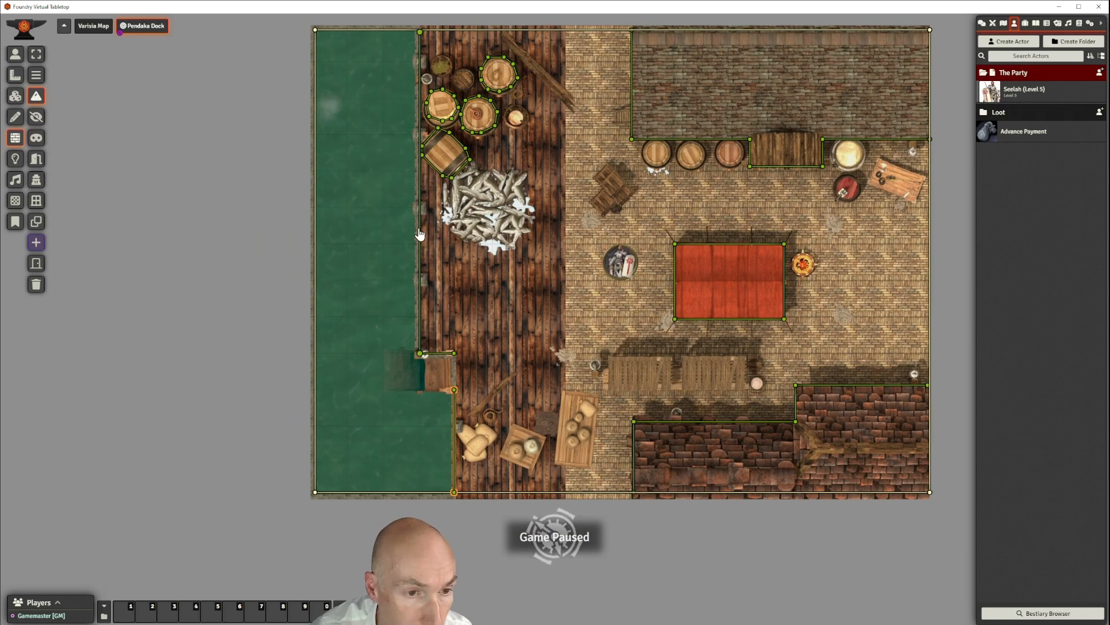
click(420, 234)
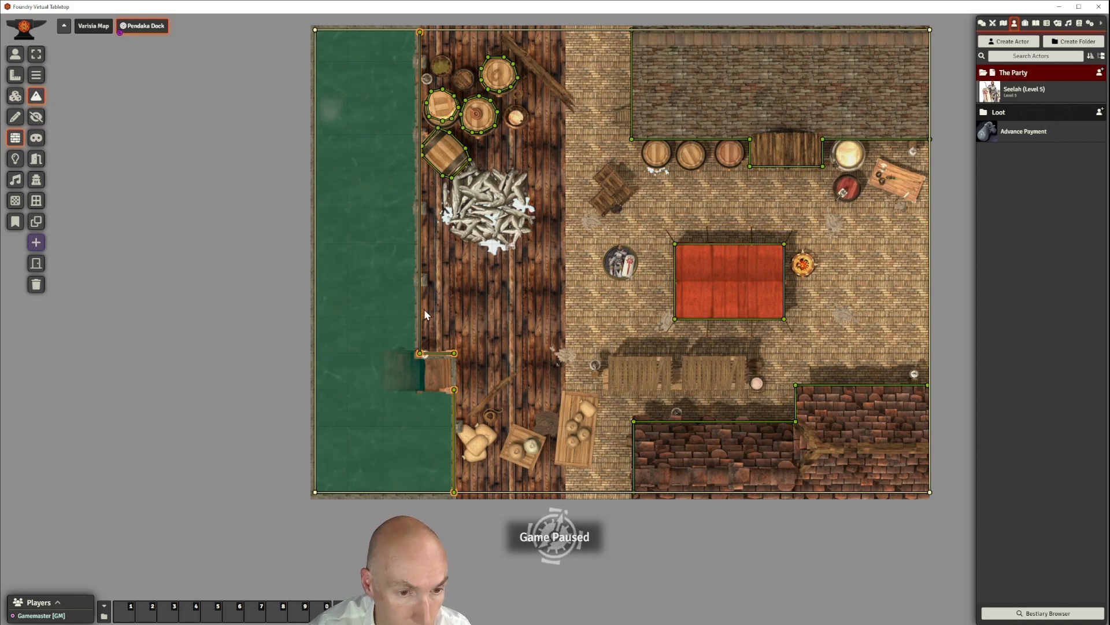
double_click(422, 255)
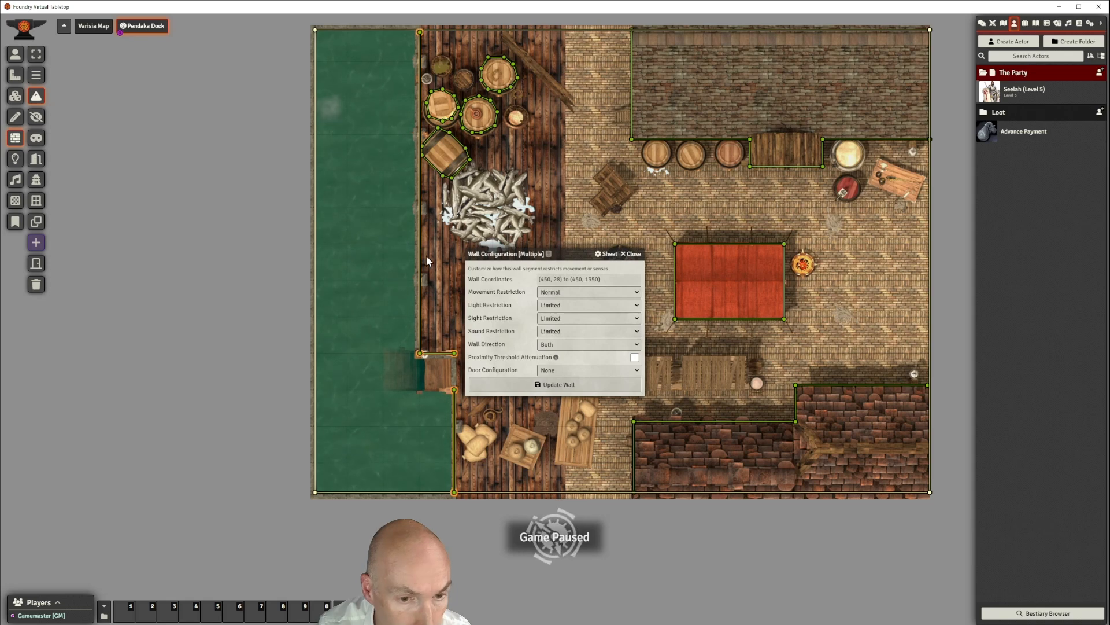
click(632, 346)
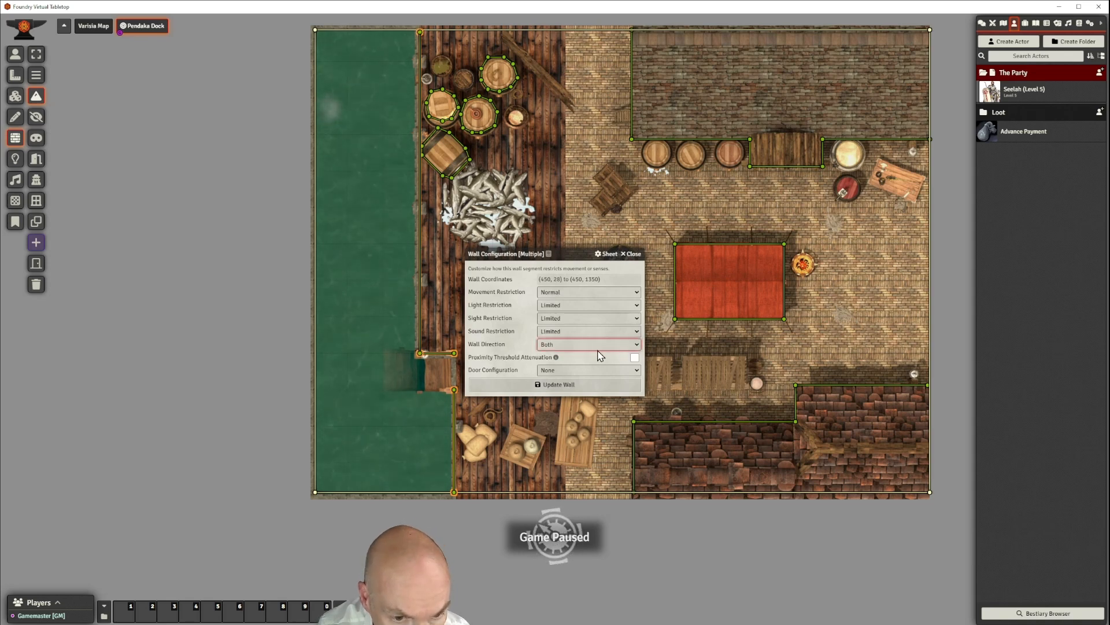
key(Down)
key(Down)
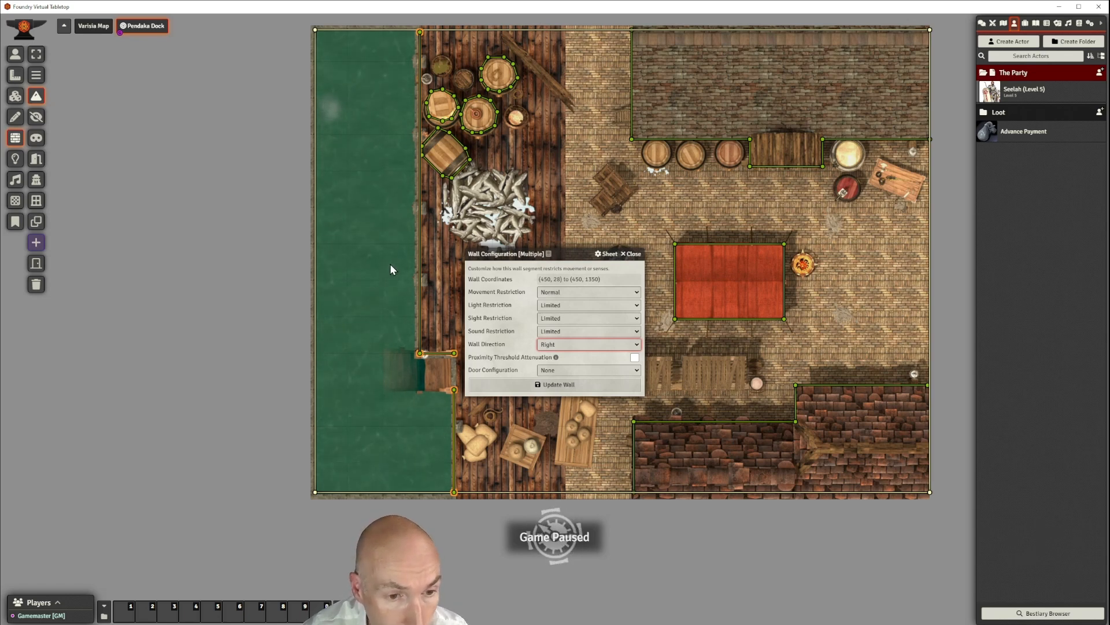
click(636, 318)
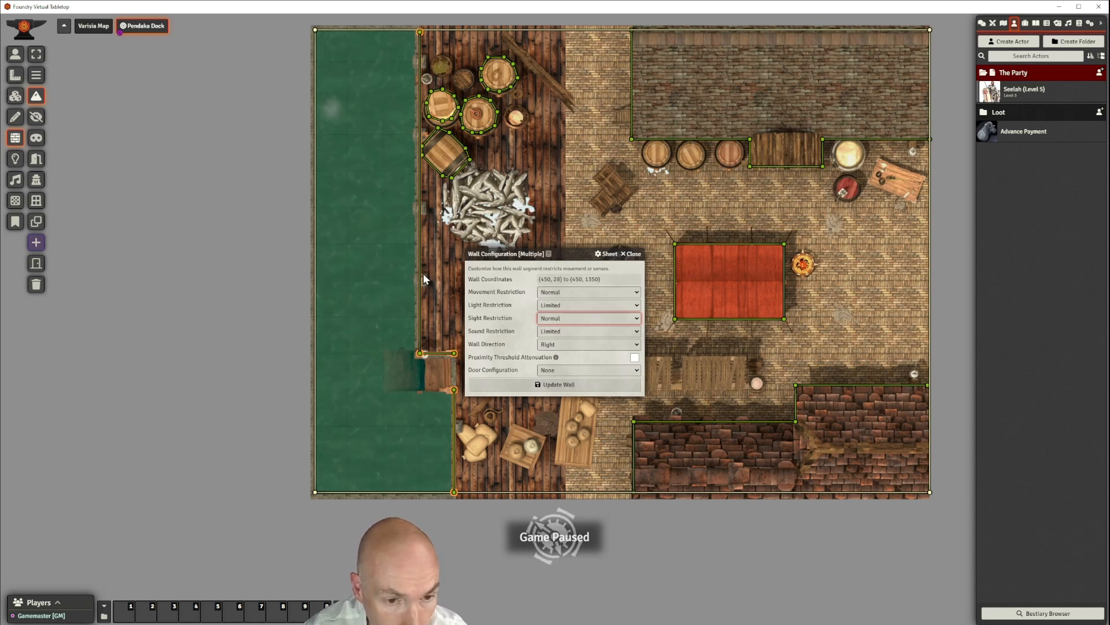
click(548, 386)
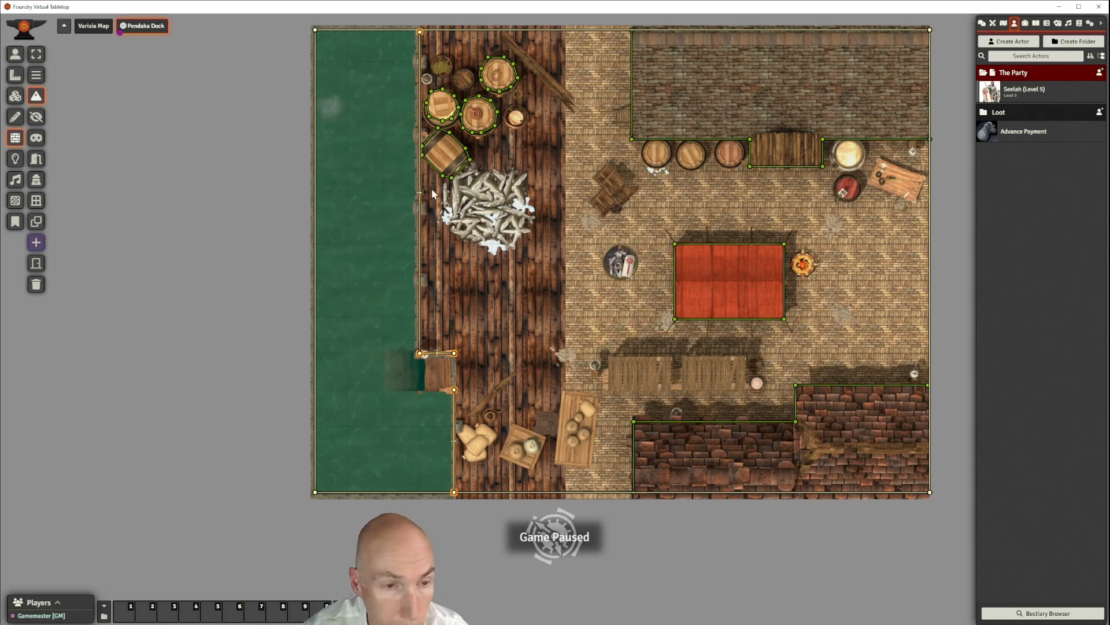
Check the Seelah token's vision while moving it east along the tent's north side to the space above the fire
click(15, 53)
click(628, 270)
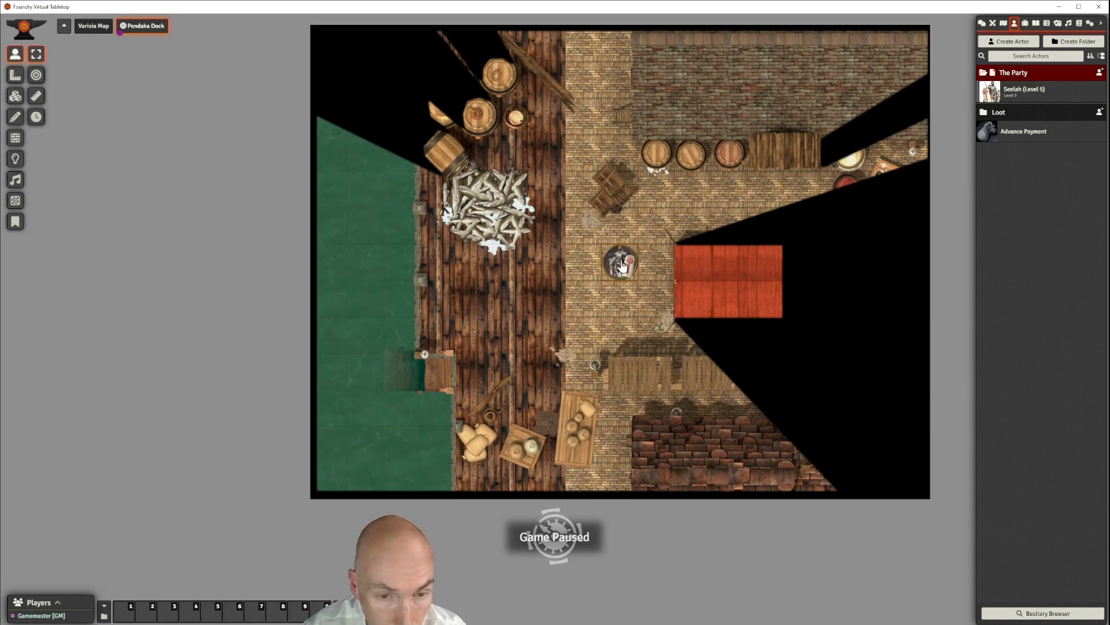
key(Up)
key(Right)
key(Right)
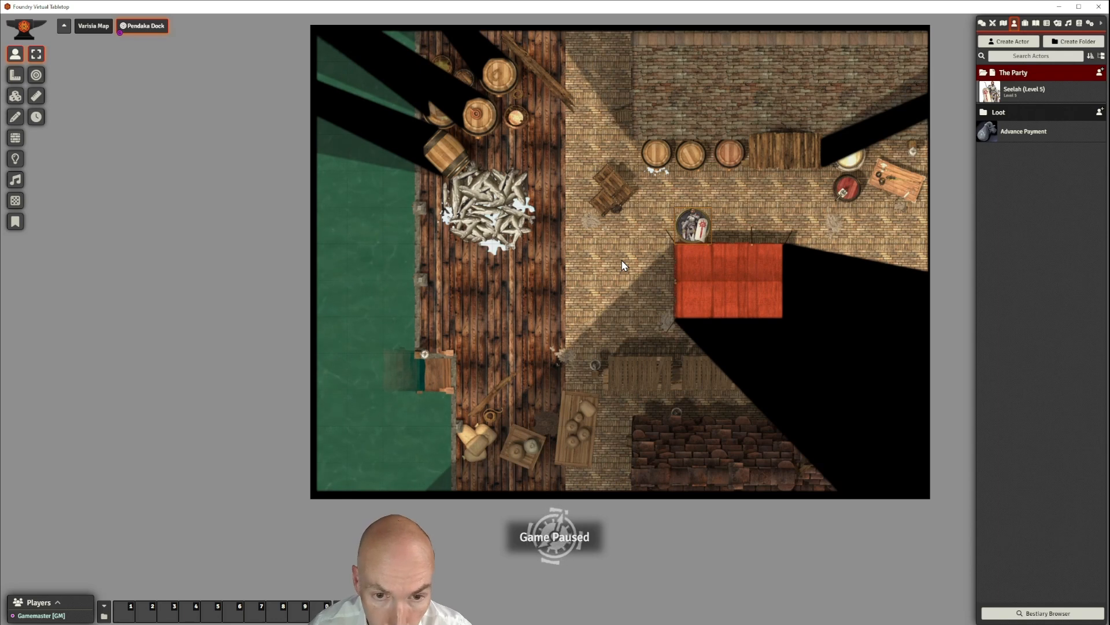
key(Right)
key(Right)
key(Right)
key(Right)
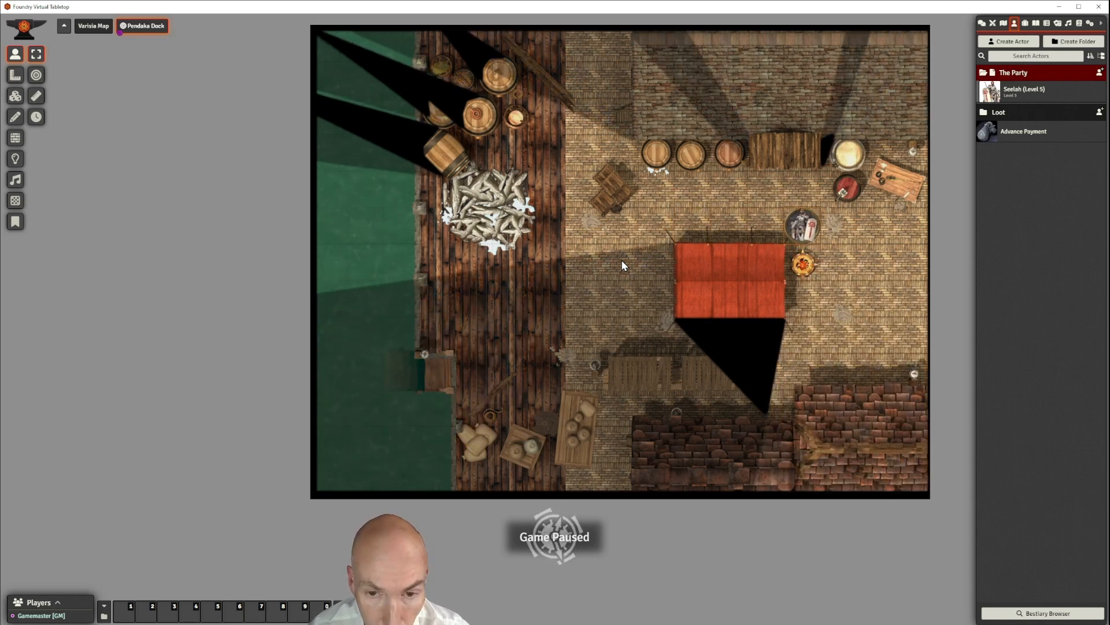
Move the token south past the tent and west along the wooden tables to the dock planks, checking its vision
key(Down)
key(Down)
key(Down)
key(Down)
key(Left)
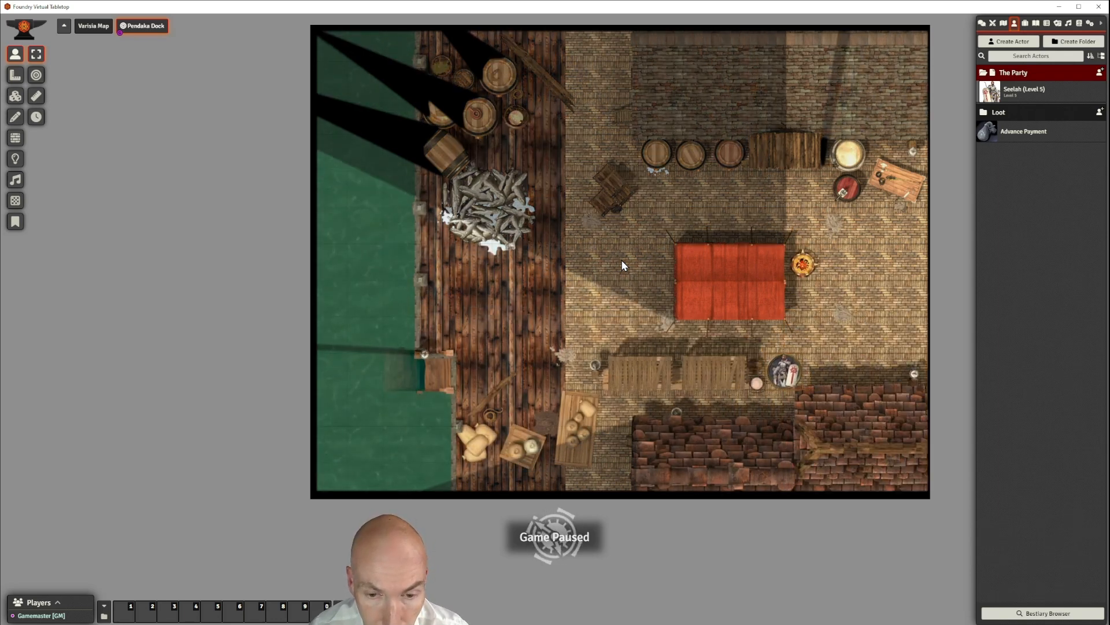
key(Left)
key(Left)
key(Left)
key(Left)
key(Left)
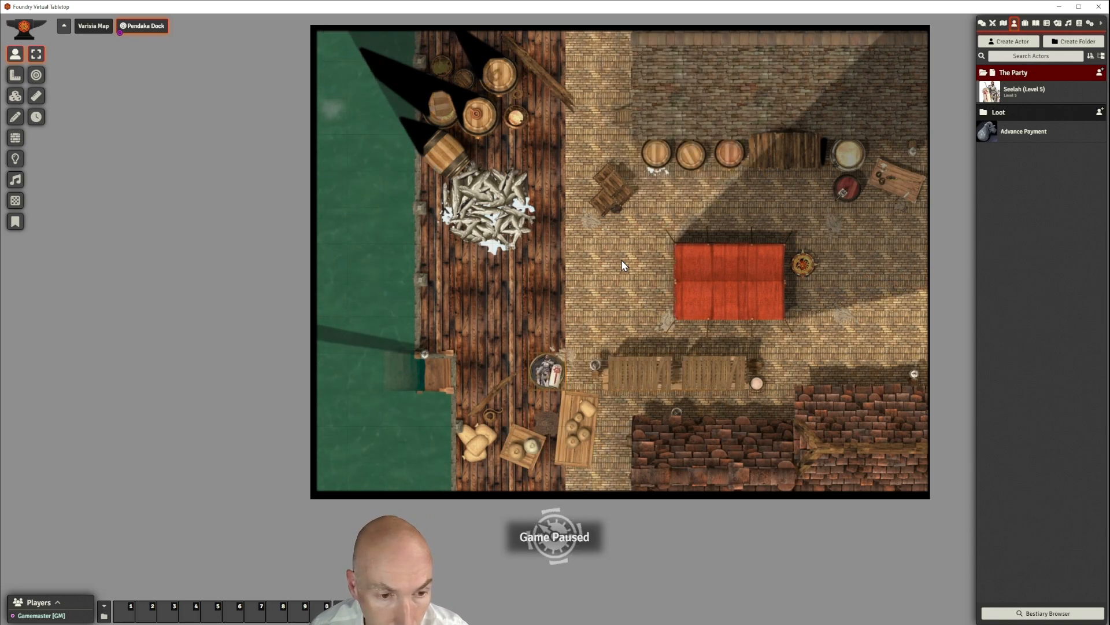
Walk the token north along the dock planks to the barrel group and back south, checking sight past the barrels
key(Up)
key(Up)
key(Up)
key(Up)
key(Up)
key(Up)
key(Up)
key(Up)
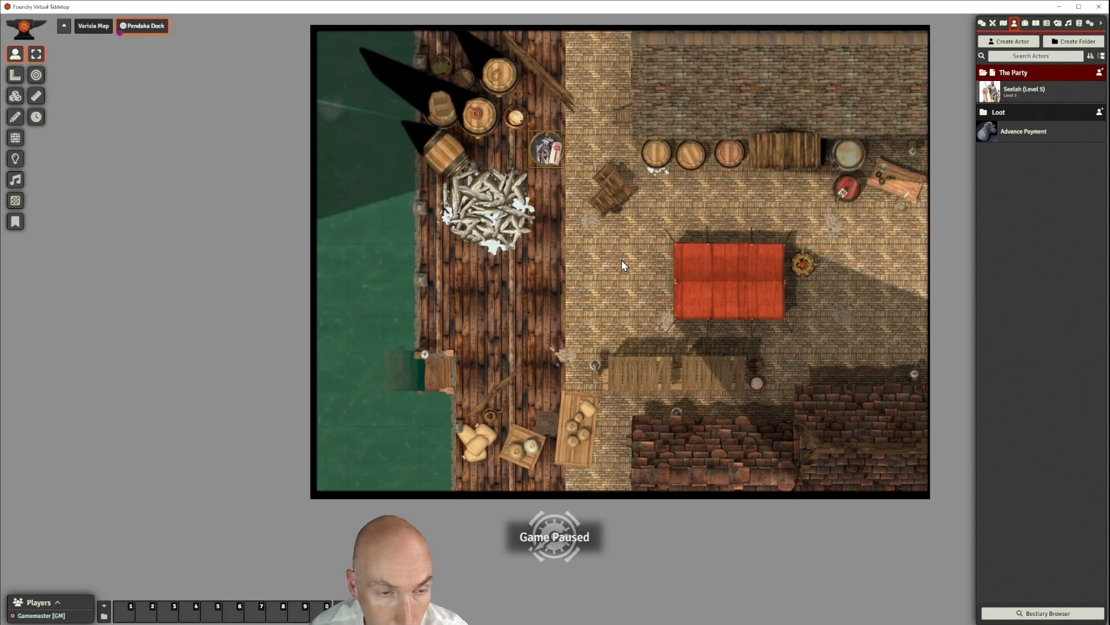
key(Down)
key(Down)
key(Down)
key(Down)
key(Down)
key(Down)
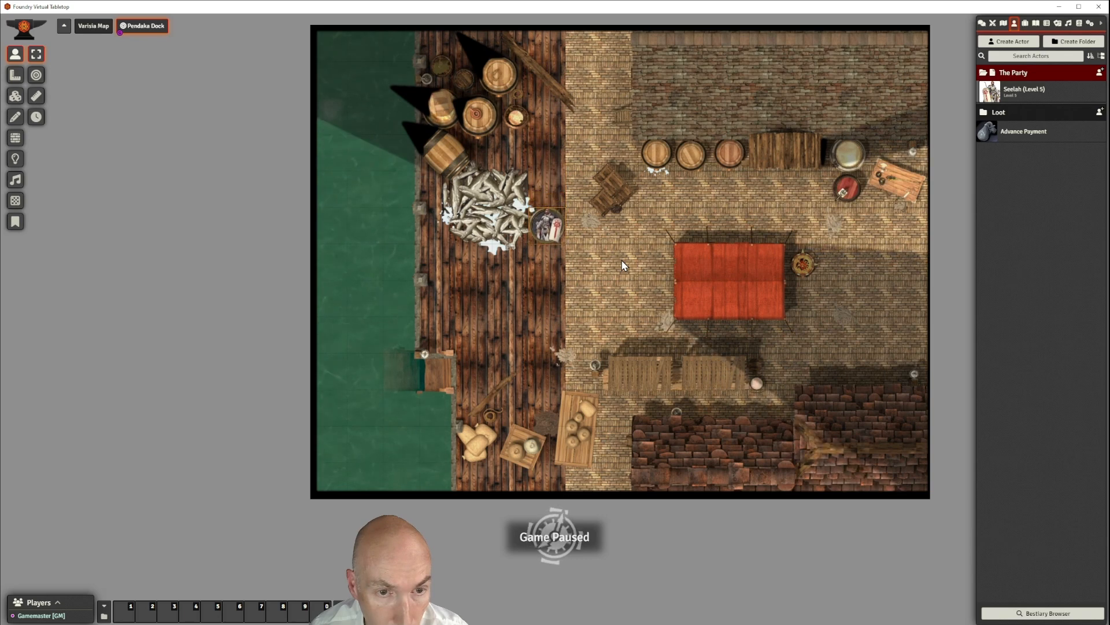
key(Down)
key(Down)
Test the one-way dock walls by moving the token down the stairs and through the water, and return it west of the tent
key(Left)
key(Left)
key(Left)
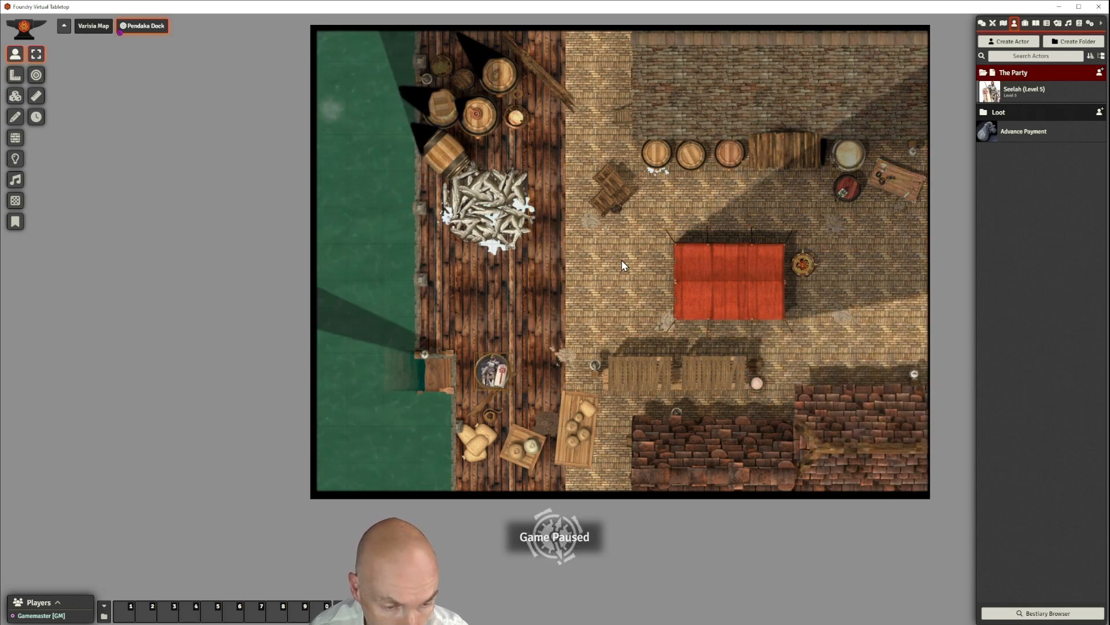
key(Left)
key(Left)
key(Left)
key(Right)
key(Up)
key(Up)
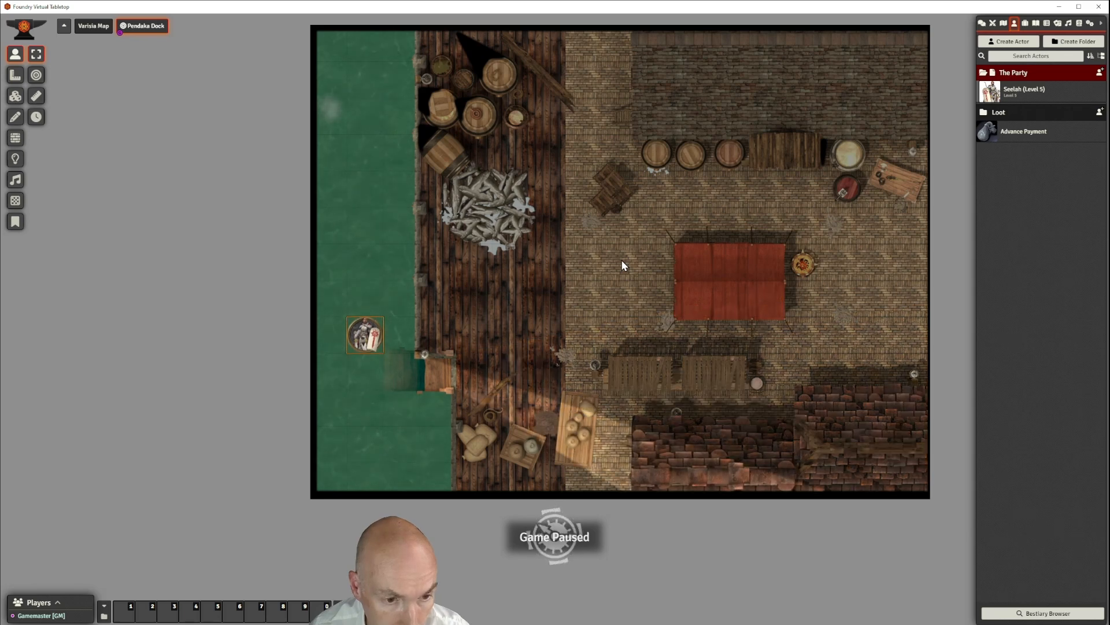
key(Up)
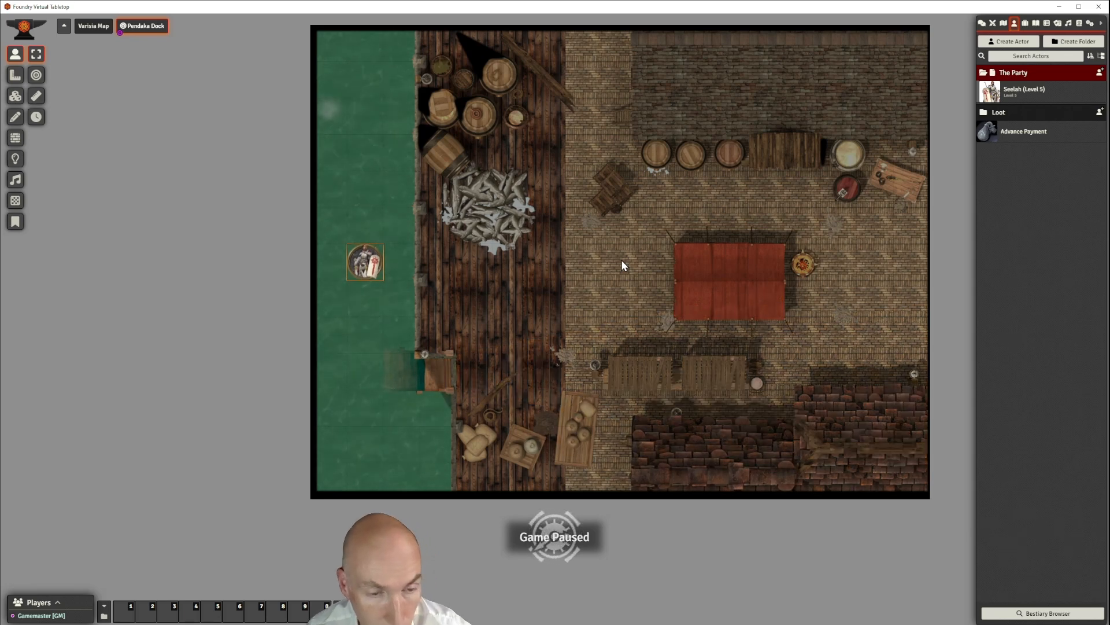
key(Right)
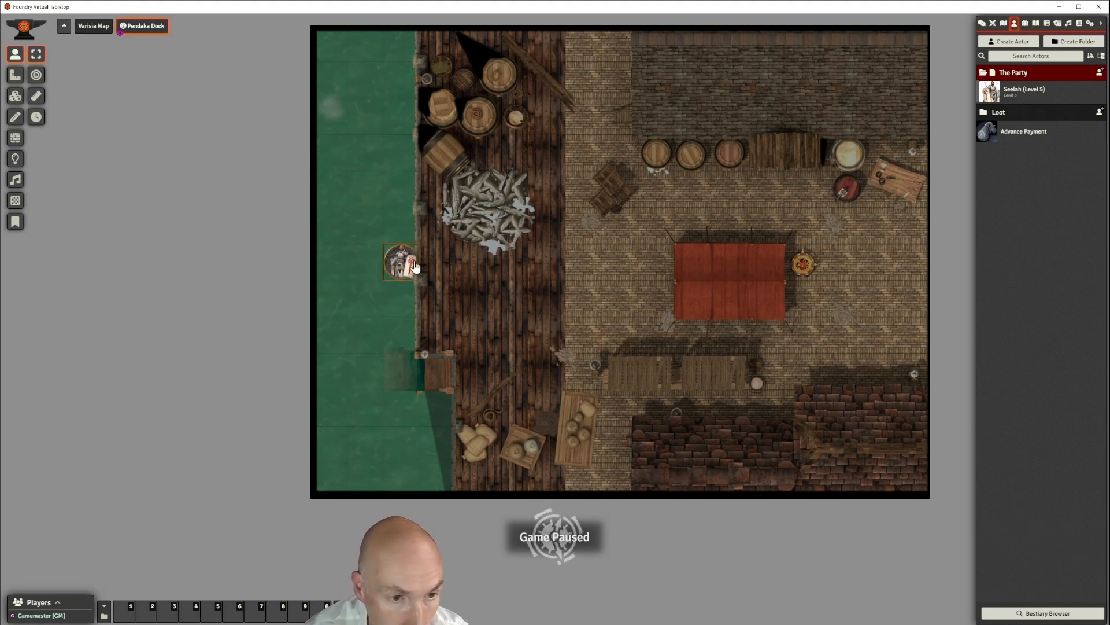
drag(405, 261, 514, 306)
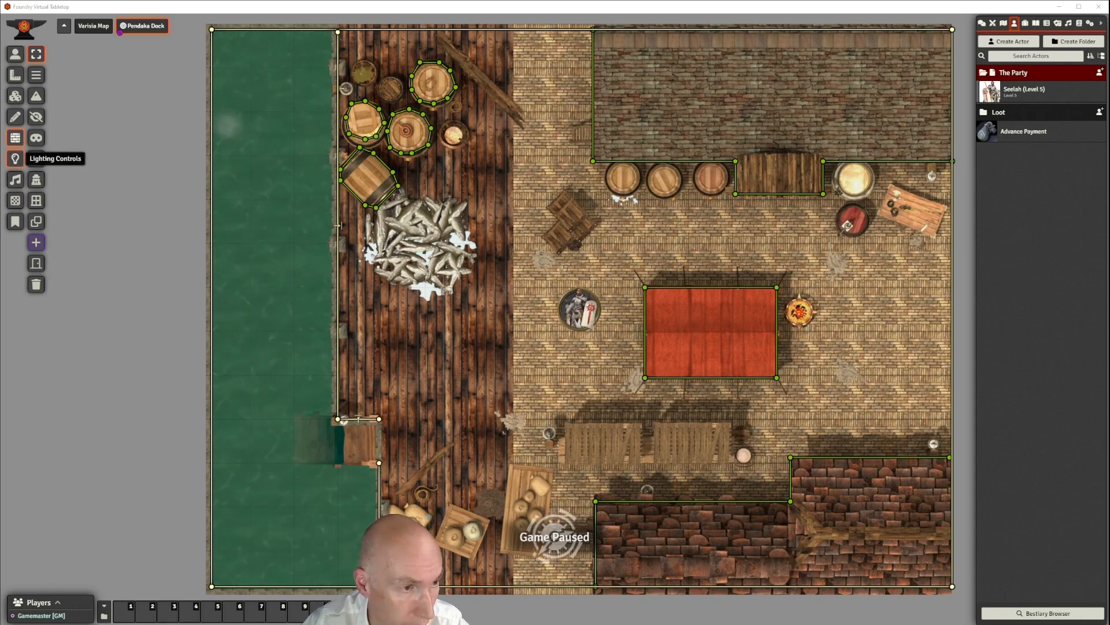
Examine the lighting settings in the Pendaka Dock scene configuration and close it without changes
click(15, 160)
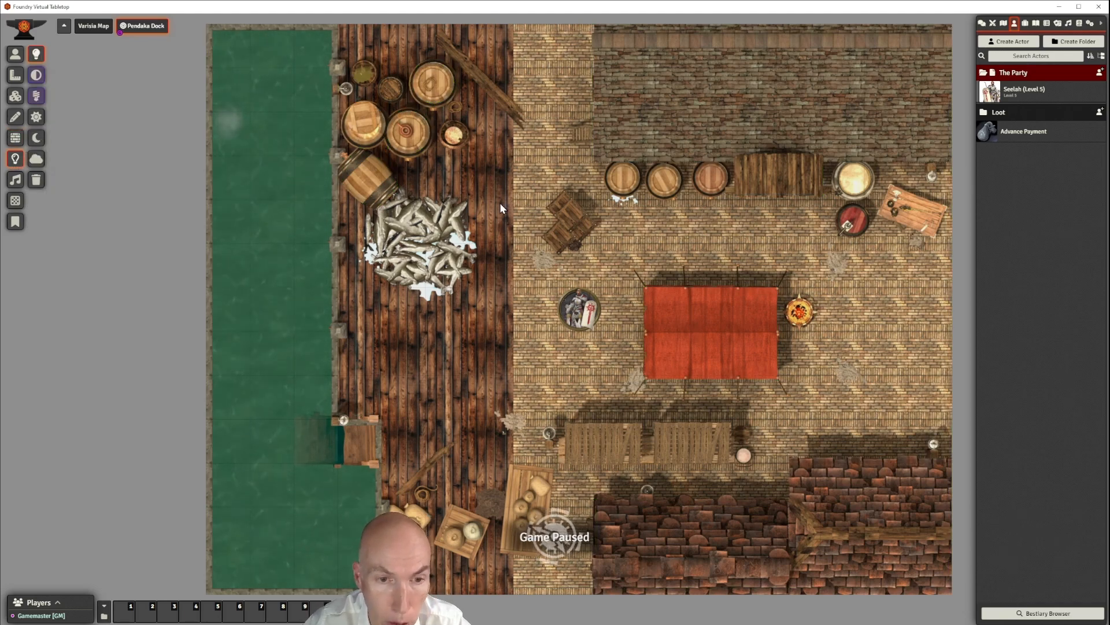
right_click(147, 34)
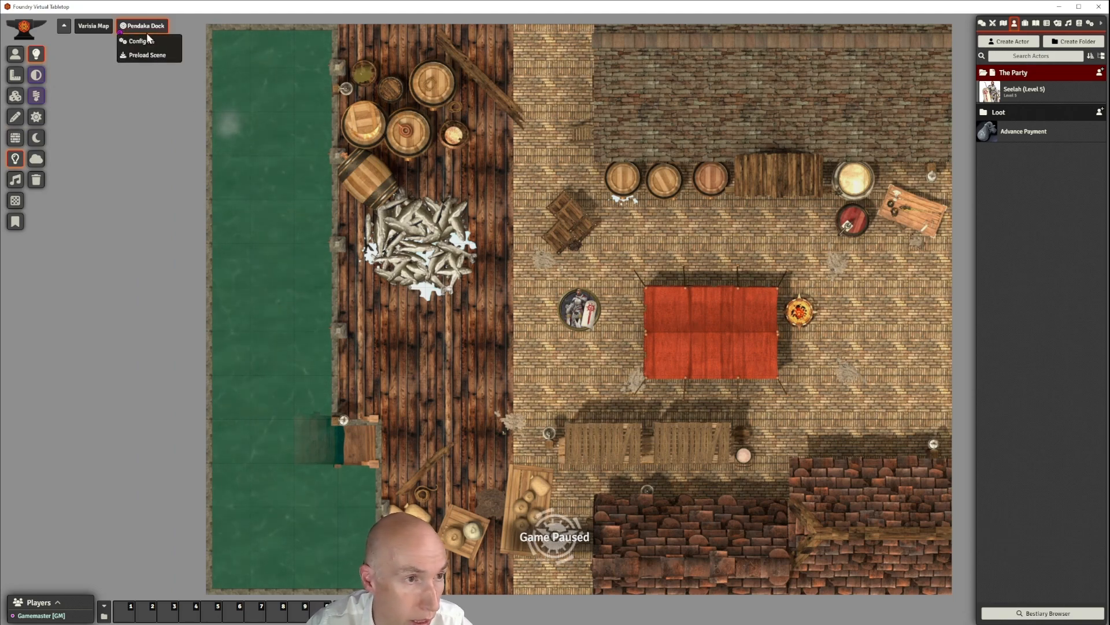
click(149, 37)
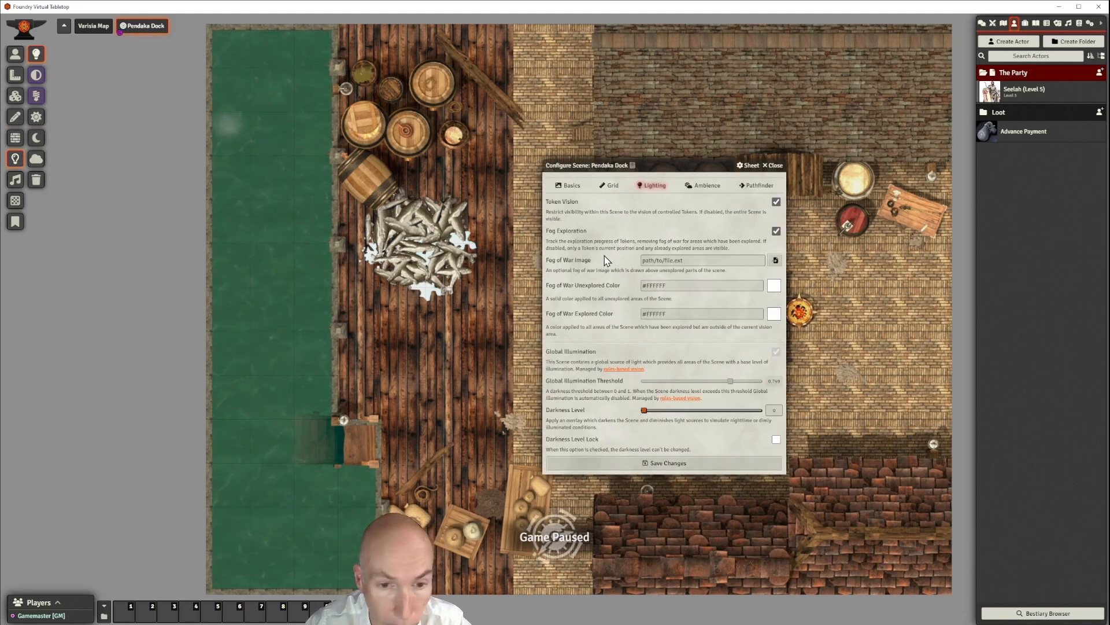
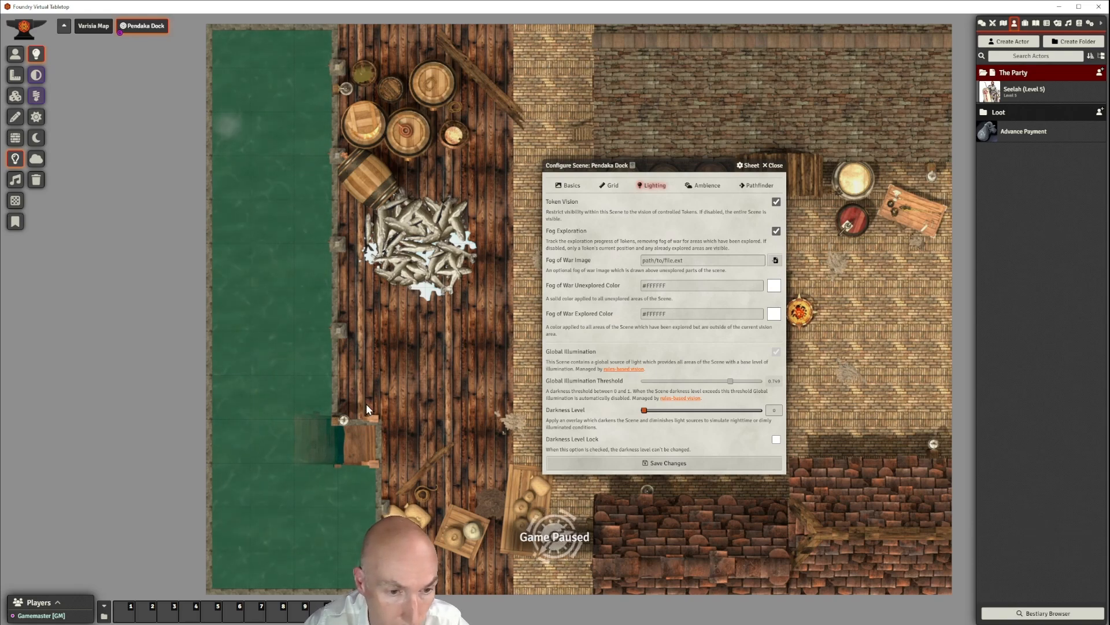
drag(678, 165, 752, 123)
scroll(493, 393, up, 5)
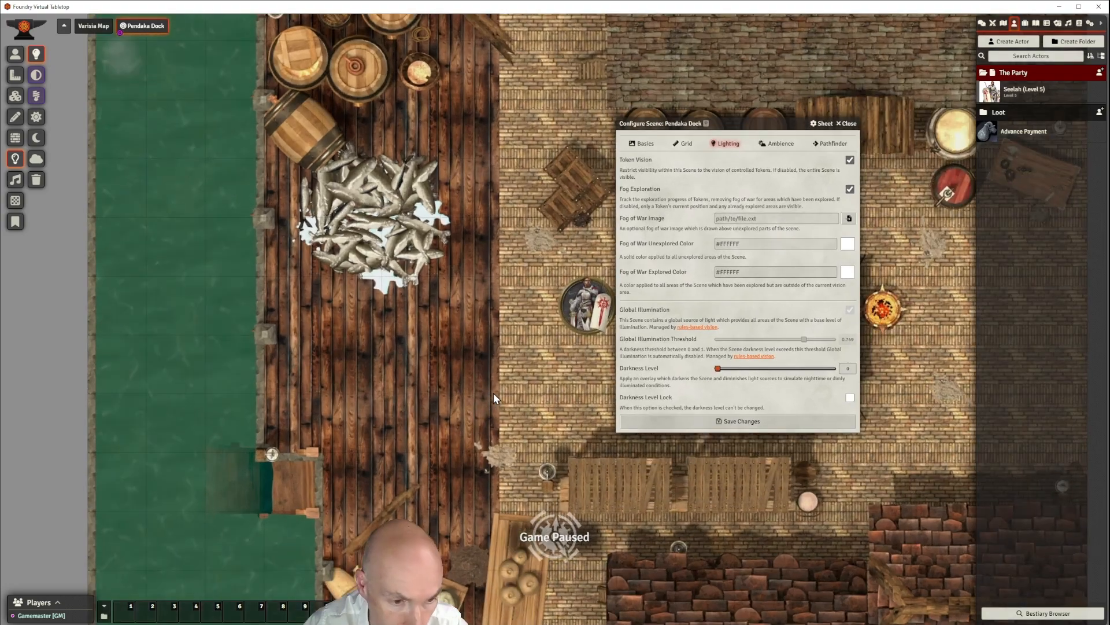
drag(459, 334, 549, 209)
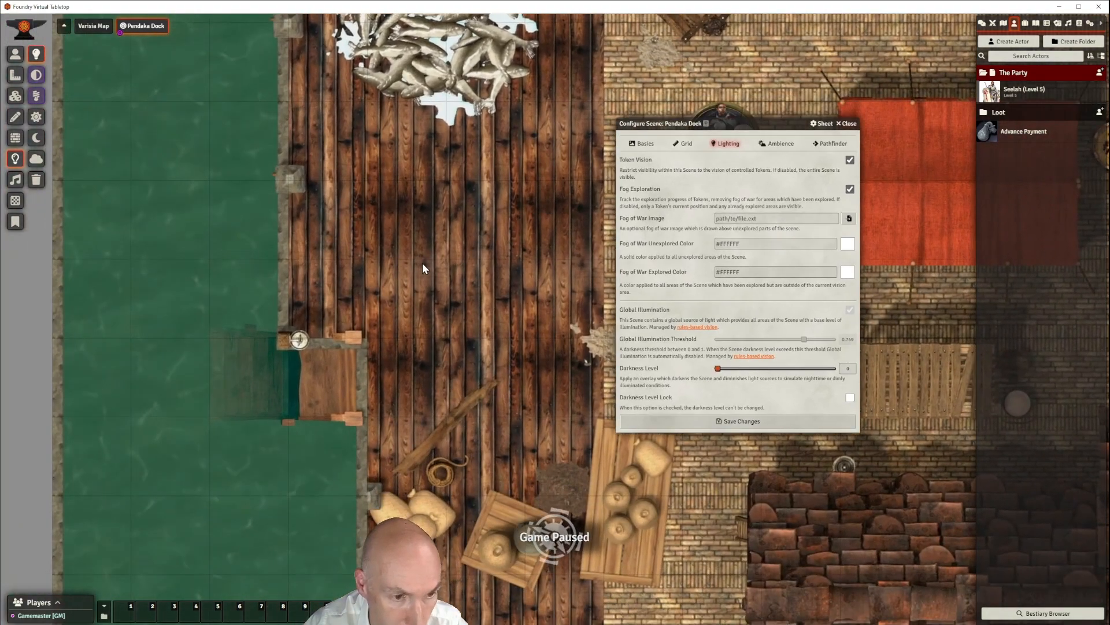
scroll(422, 263, down, 2)
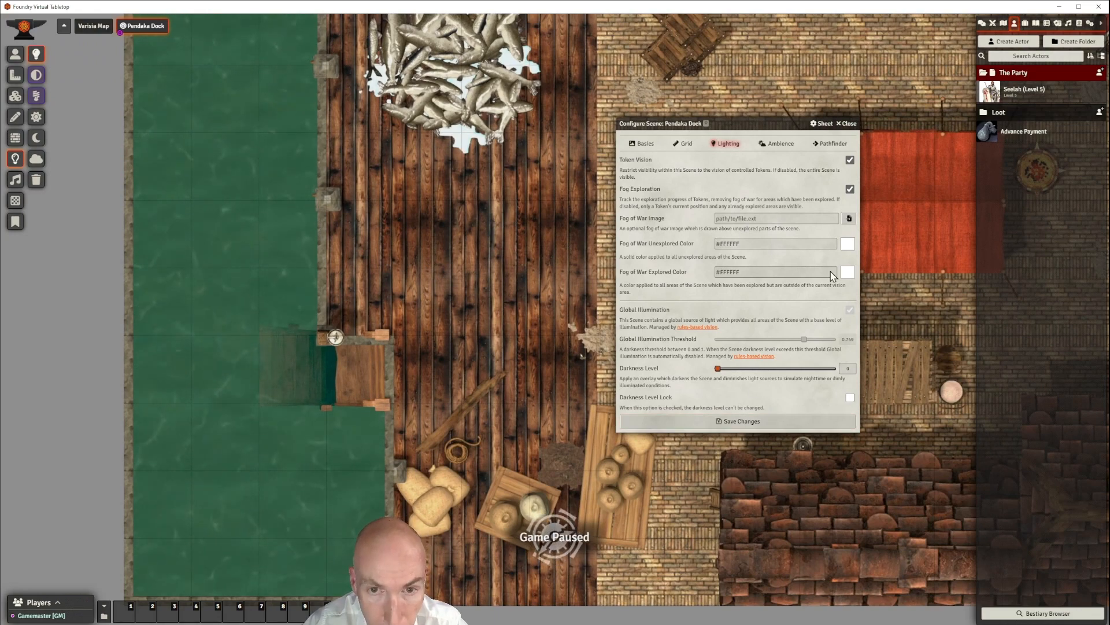
click(845, 126)
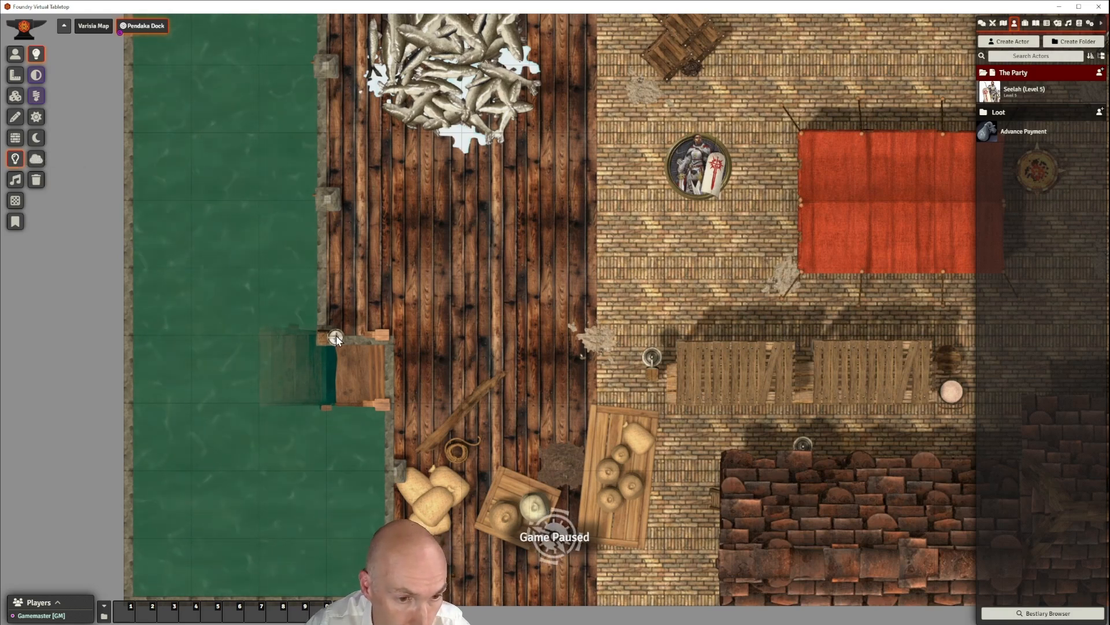
Place an ambient light on the lamp at the dock stairs' northern corner with a dim radius of 20 ft and bright radius of 10 ft
drag(335, 335, 598, 312)
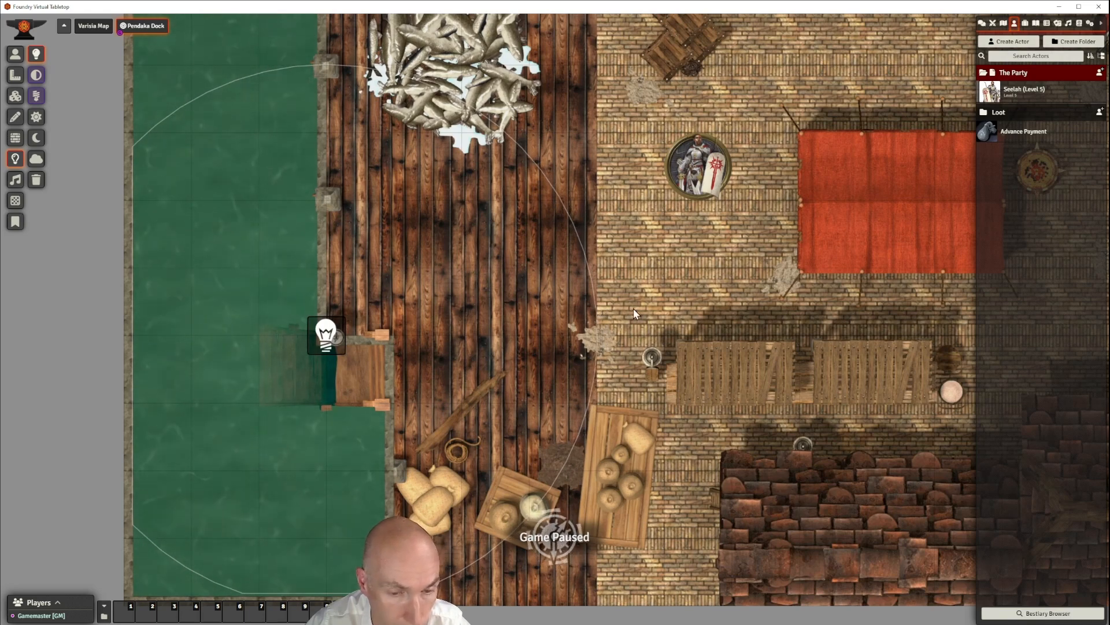
double_click(324, 339)
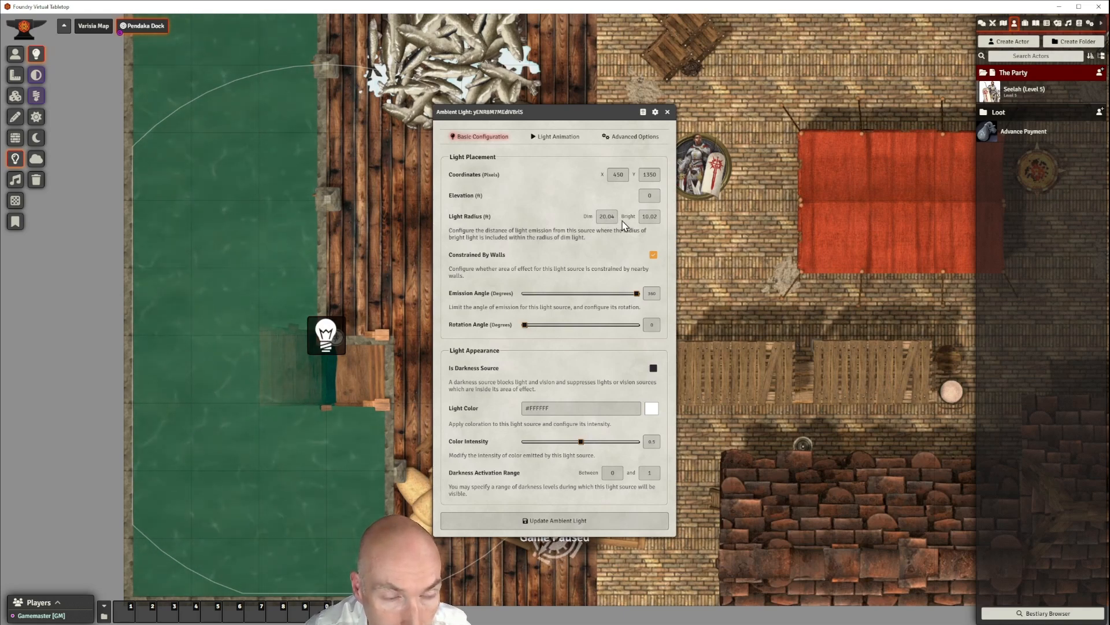
double_click(601, 217)
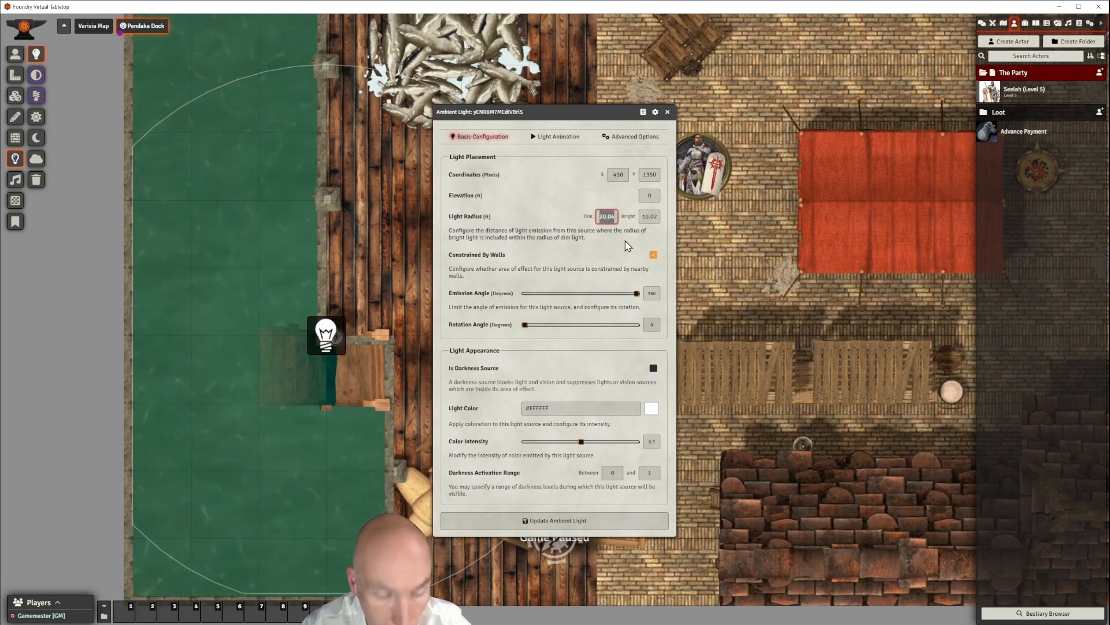
text(20)
double_click(657, 217)
text(10)
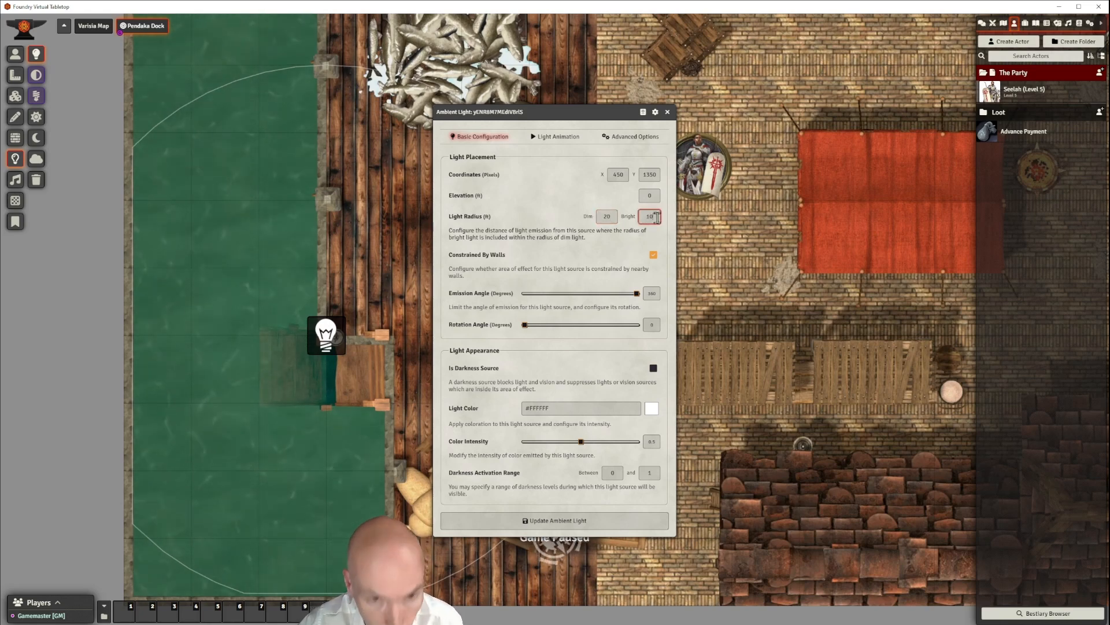
click(544, 193)
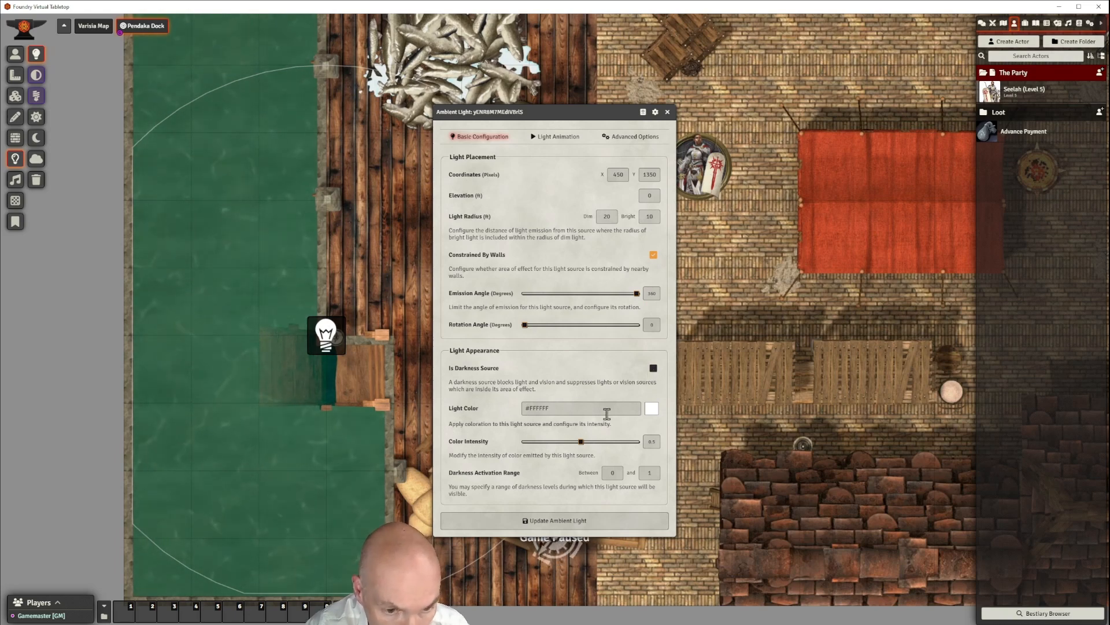
Give the stair lamp's light a pale yellow color and set its color intensity to 0.2
click(651, 412)
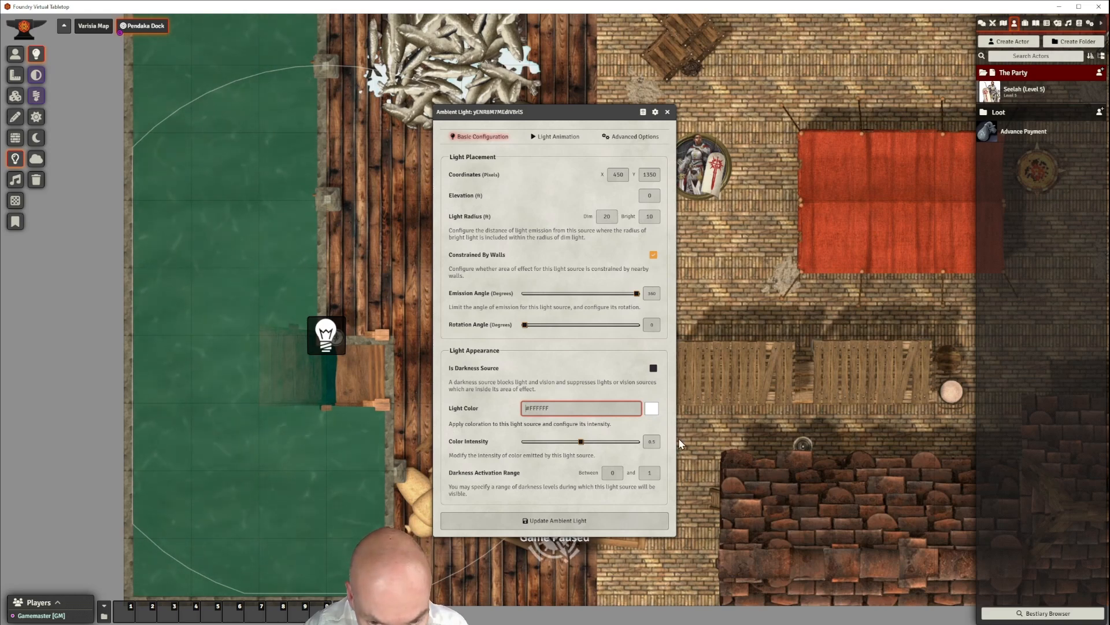
click(674, 424)
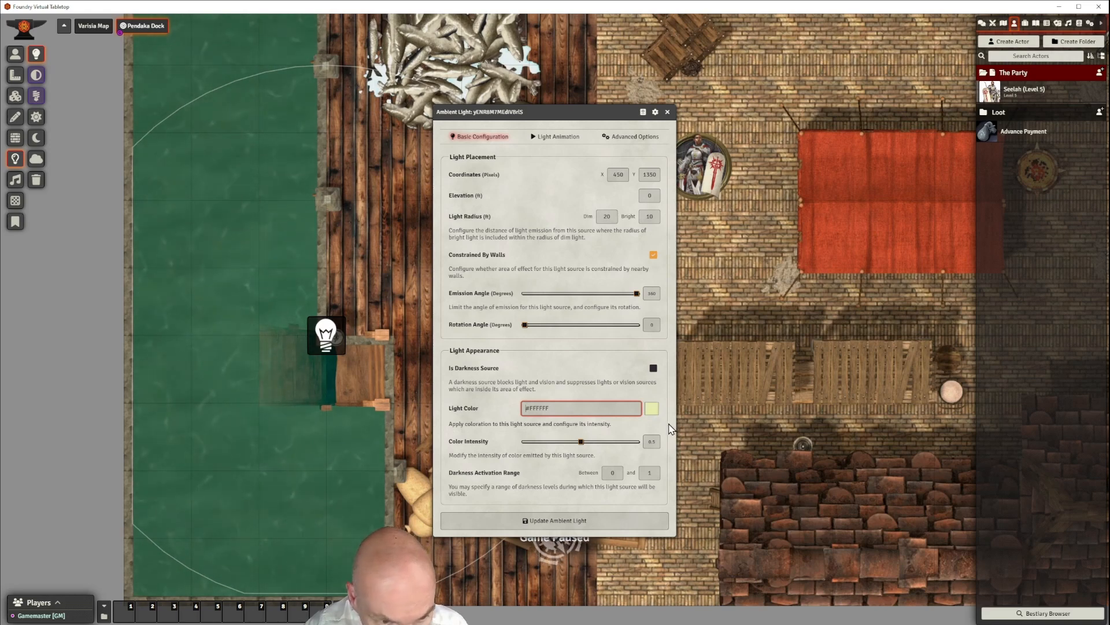
drag(581, 441, 546, 446)
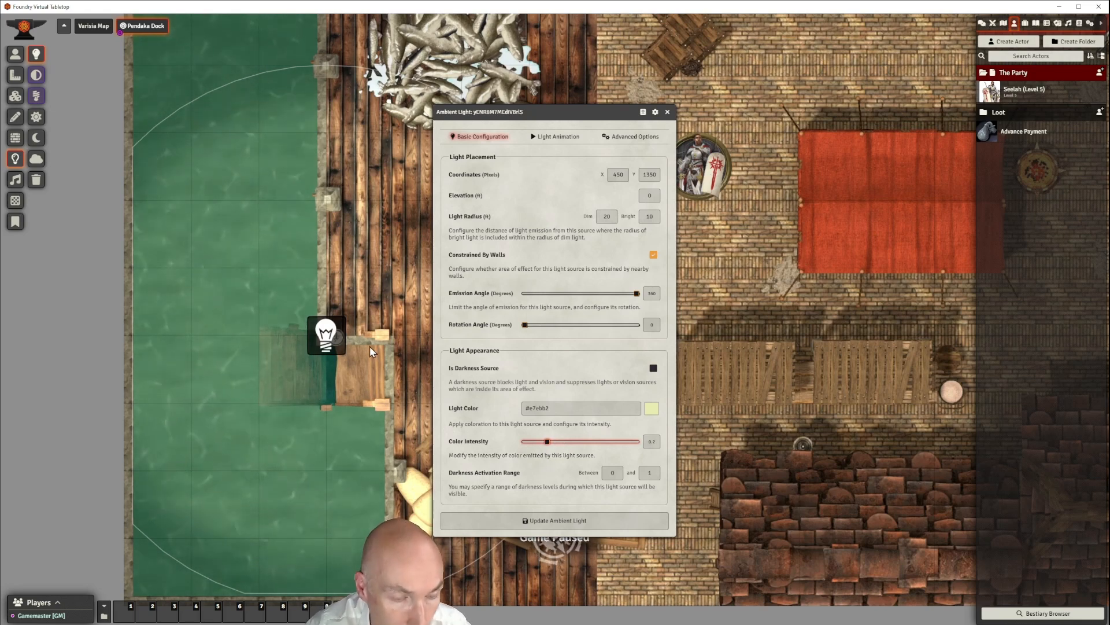
Set the stair lamp light's darkness activation range to between 0.6 and 1 and save the light
click(611, 473)
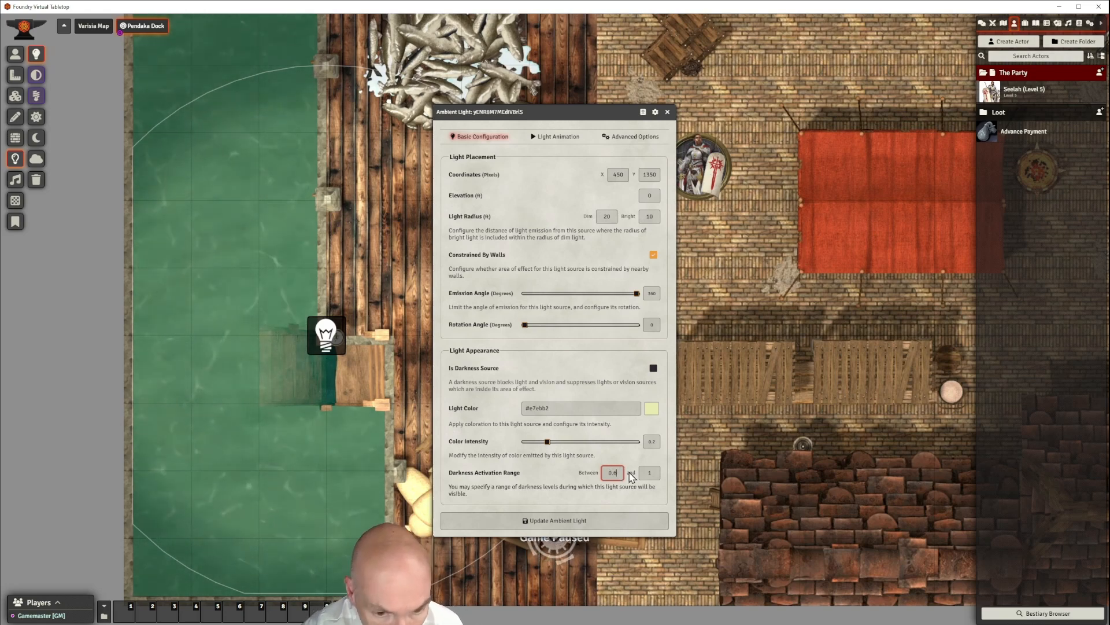
click(655, 472)
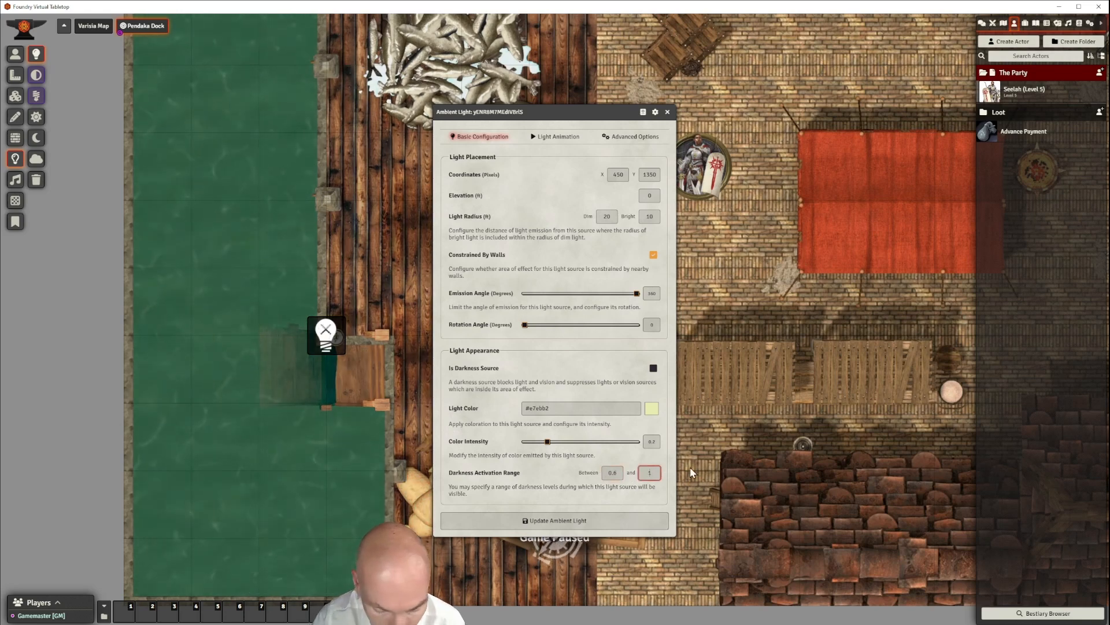
key(Return)
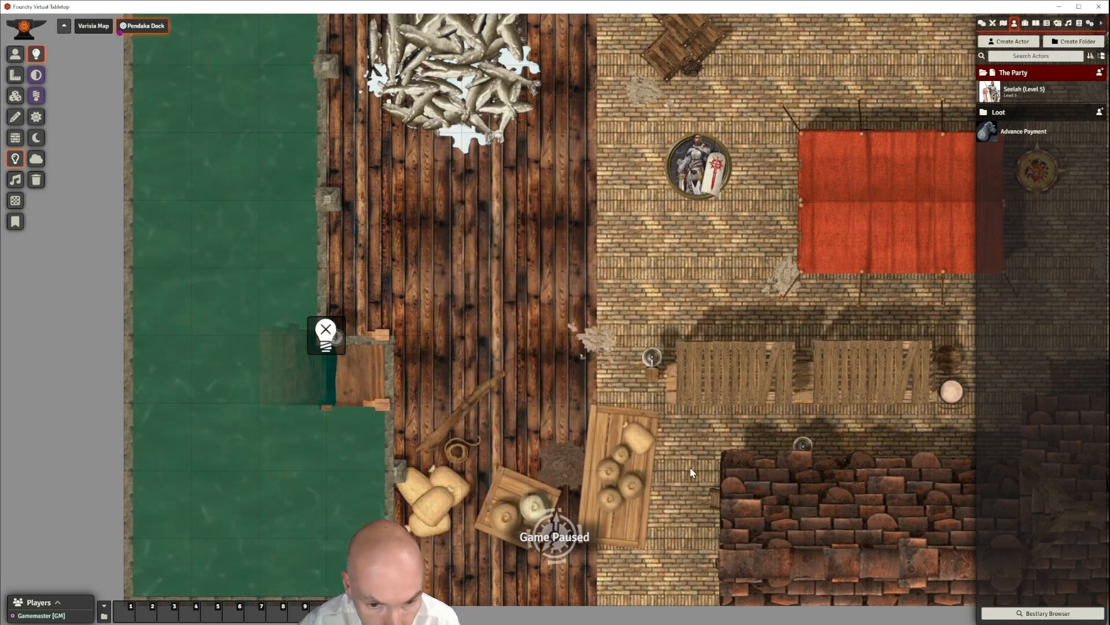
double_click(326, 334)
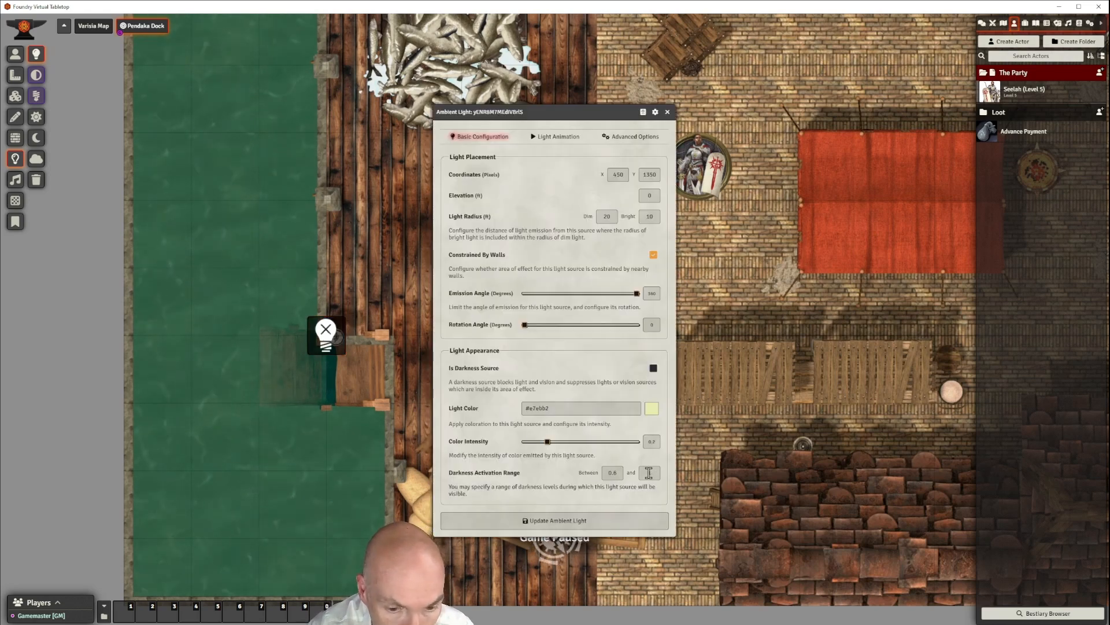
click(565, 523)
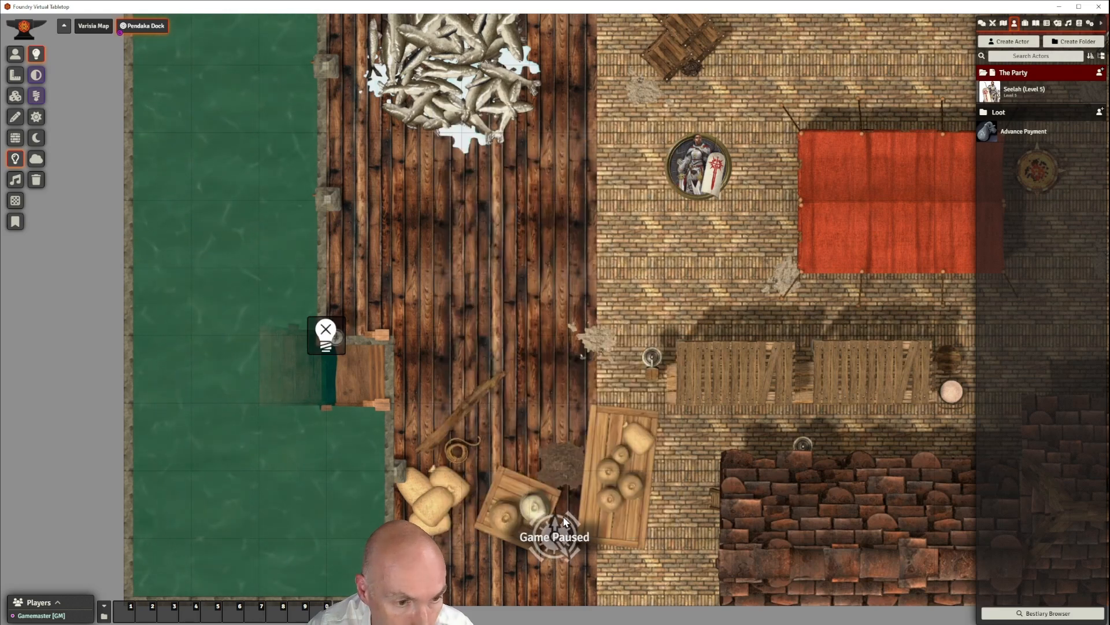
right_click(324, 330)
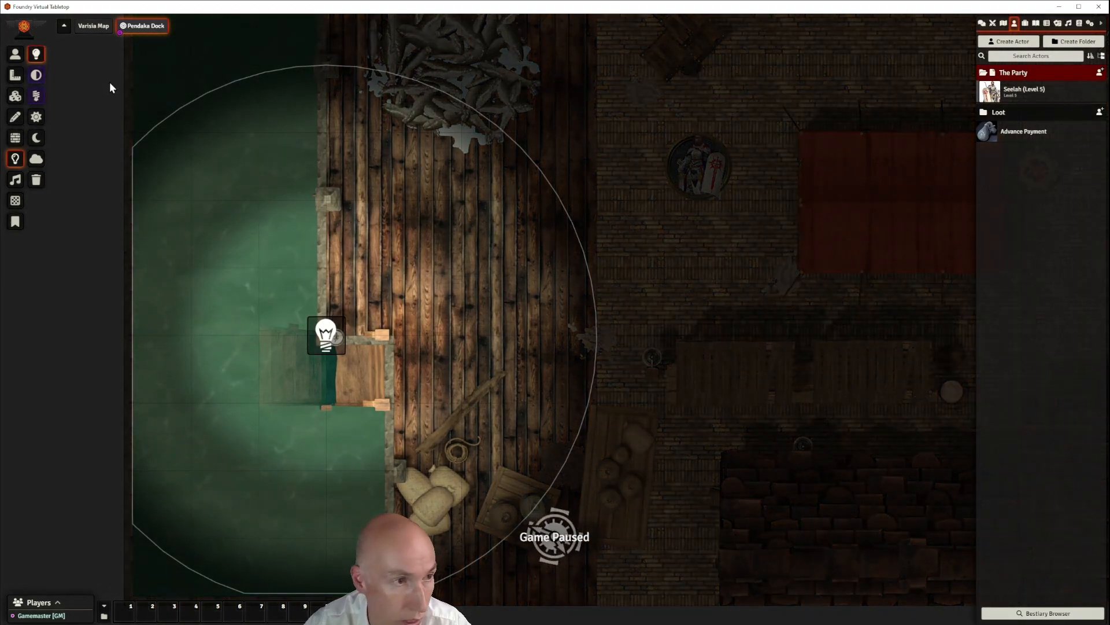
Test the stair lamp's light by walking the token from west of the tent to the dock's edge beside the lamp
click(16, 54)
click(711, 170)
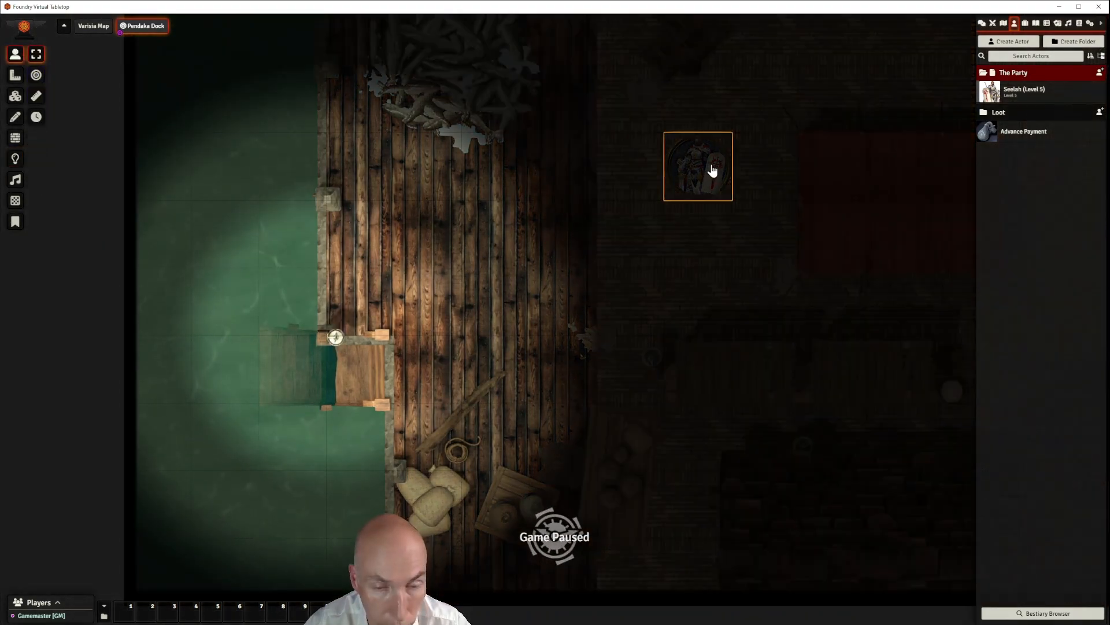
key(Left)
key(Left)
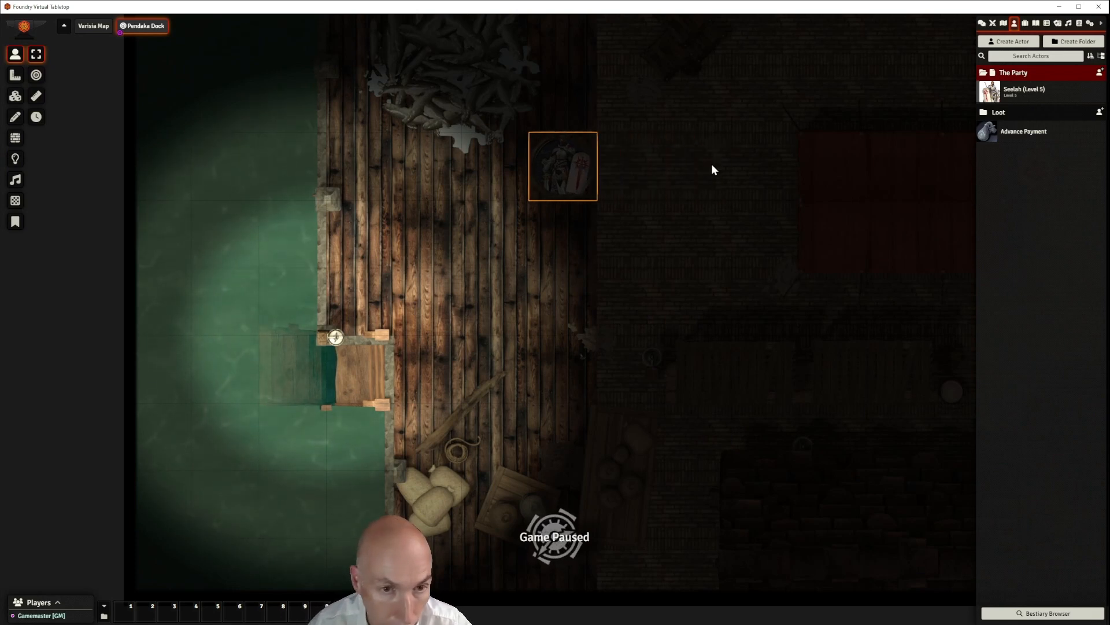
key(Down)
key(Left)
key(Left)
key(Left)
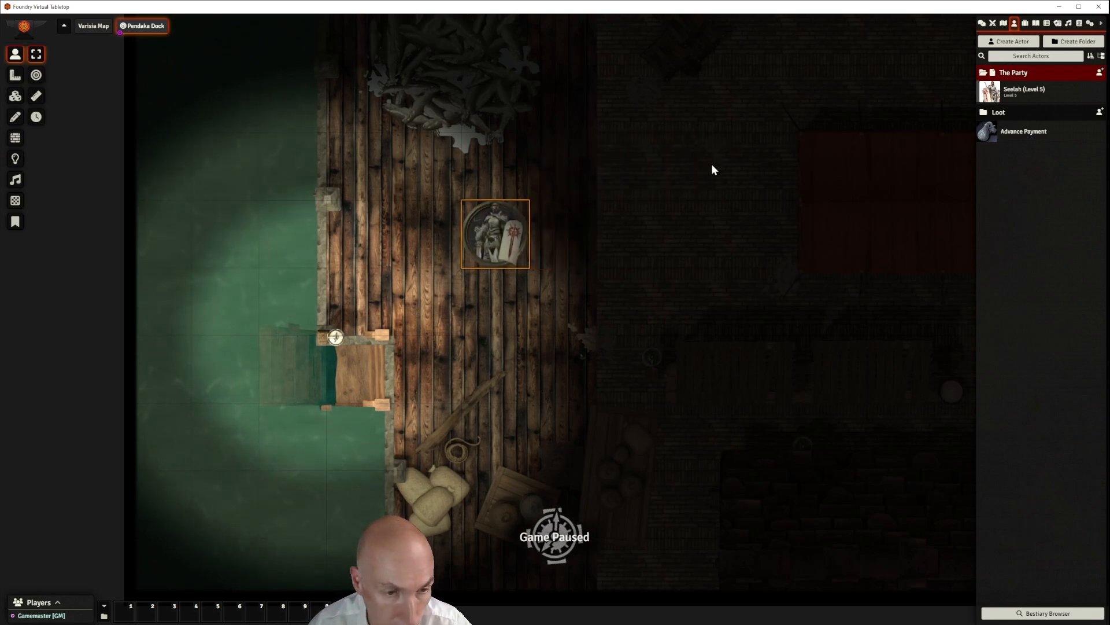
key(Down)
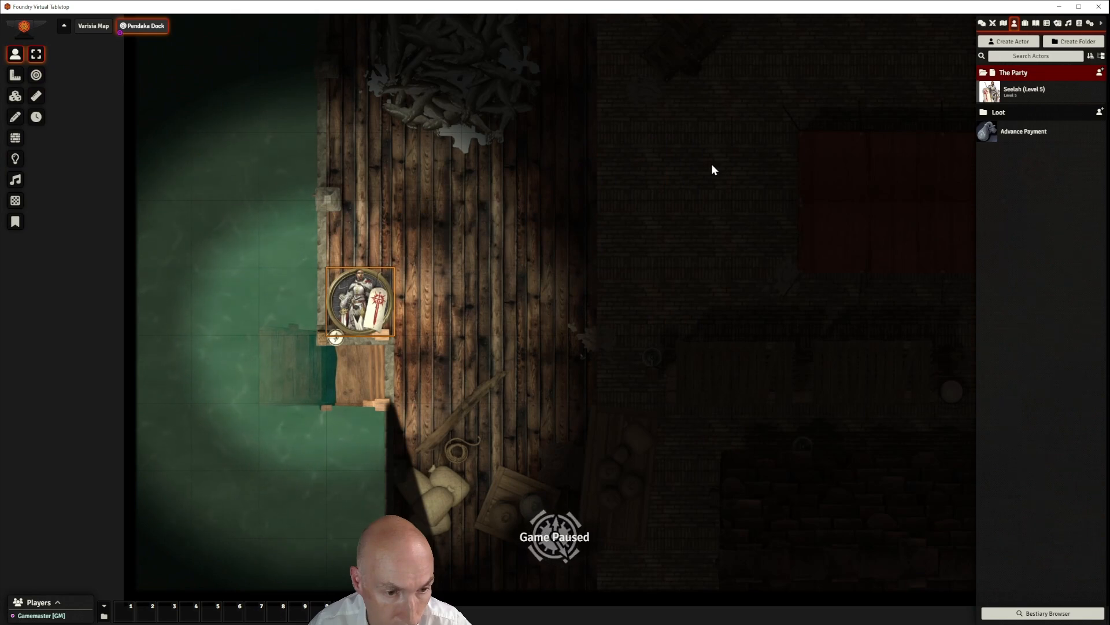
Walk the token back from the stair lamp to its place west of the tent
key(Right)
key(Up)
key(Right)
key(Up)
key(Right)
key(Right)
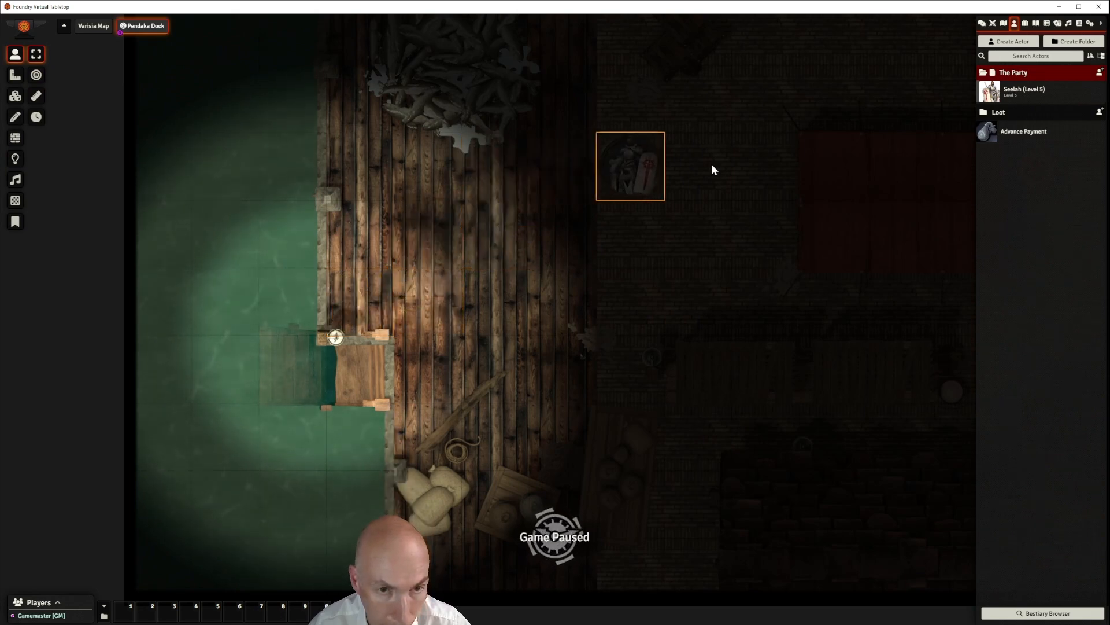
key(Right)
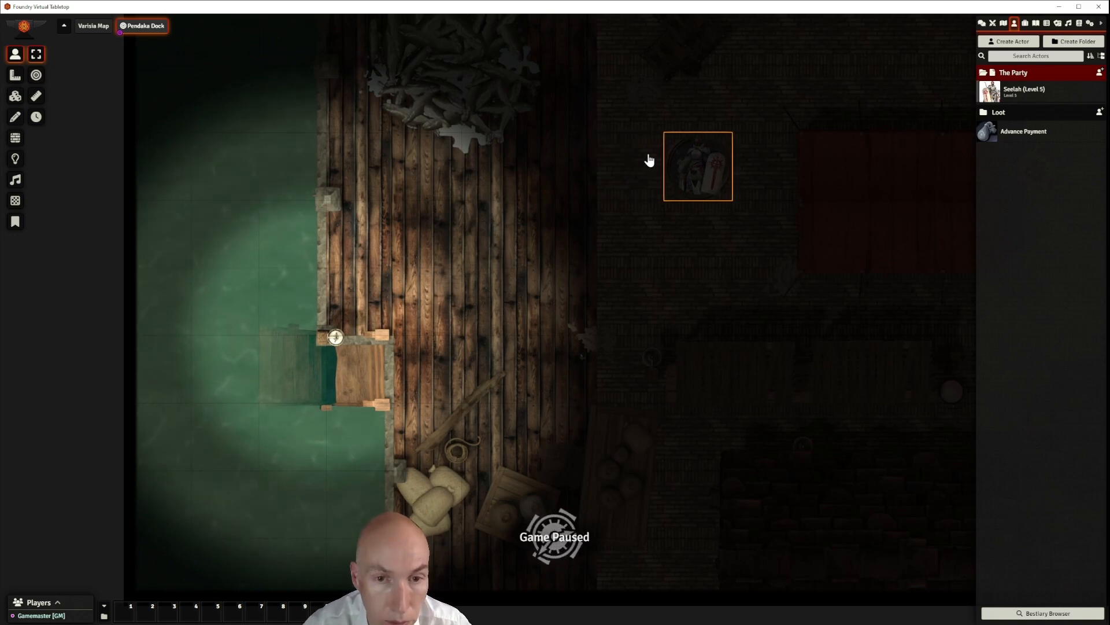
Give the stair lamp's light a Flickering Light animation with speed 9 and intensity 2, and save it
scroll(519, 231, down, 2)
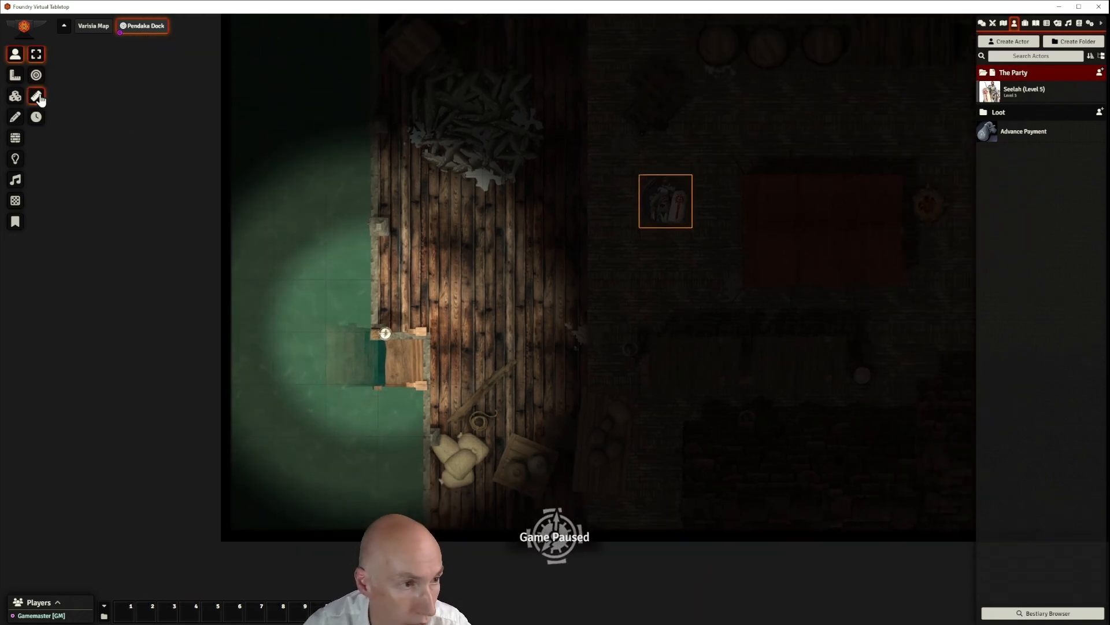
click(16, 159)
scroll(433, 325, up, 2)
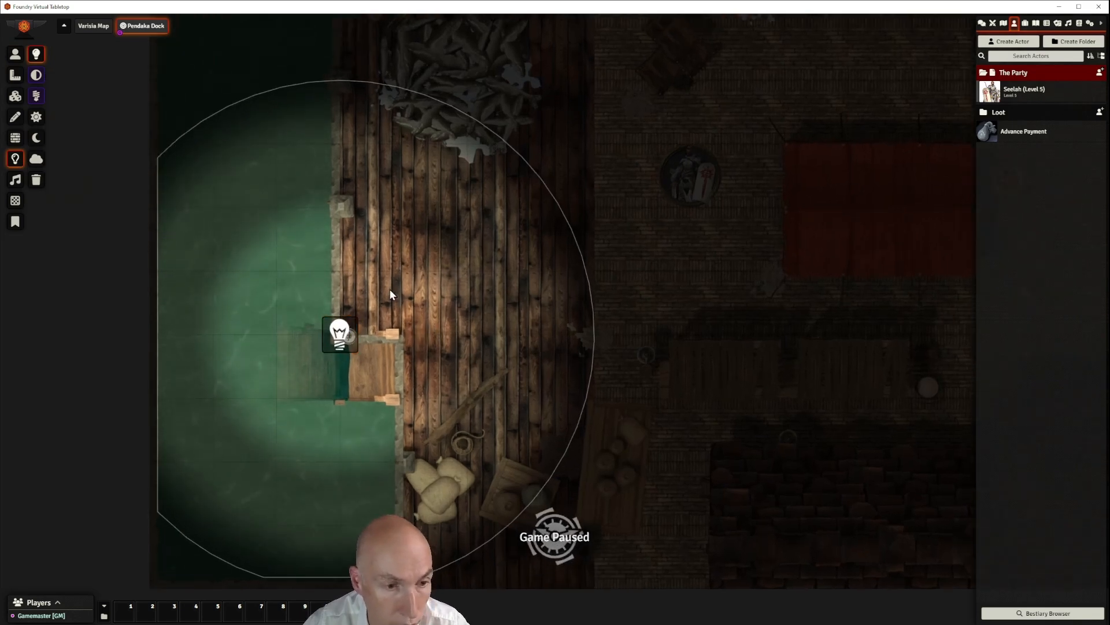
double_click(340, 333)
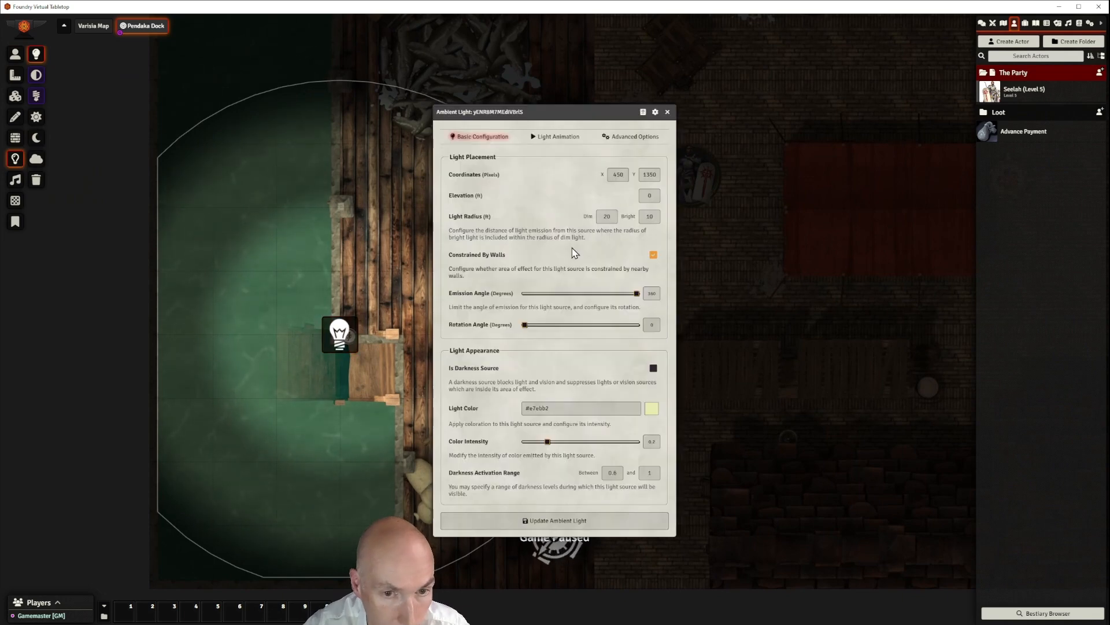
click(559, 137)
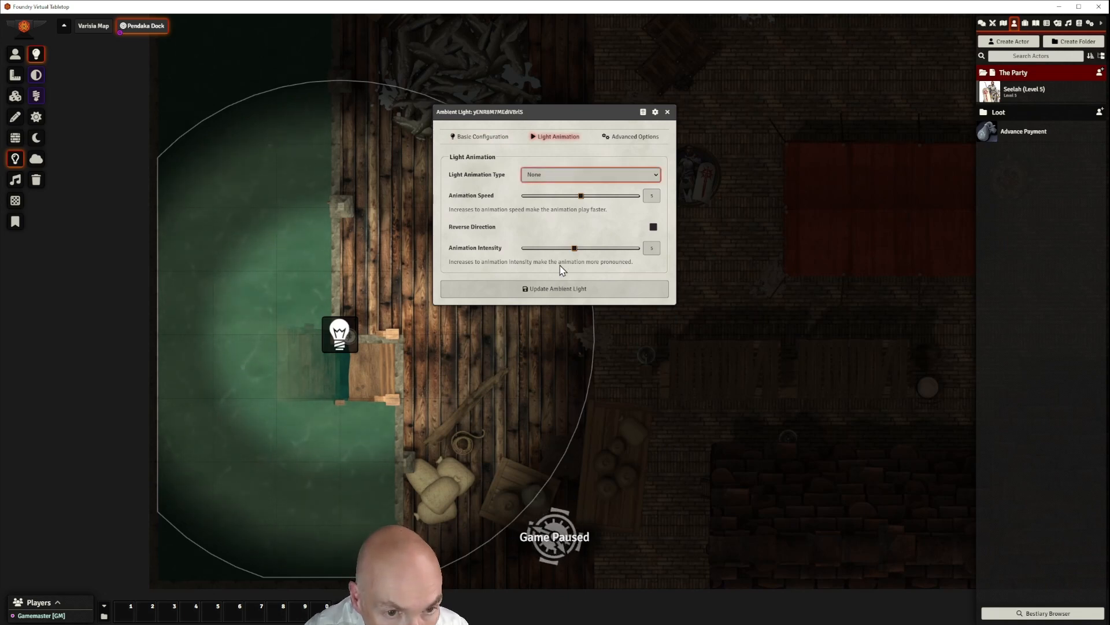
click(570, 224)
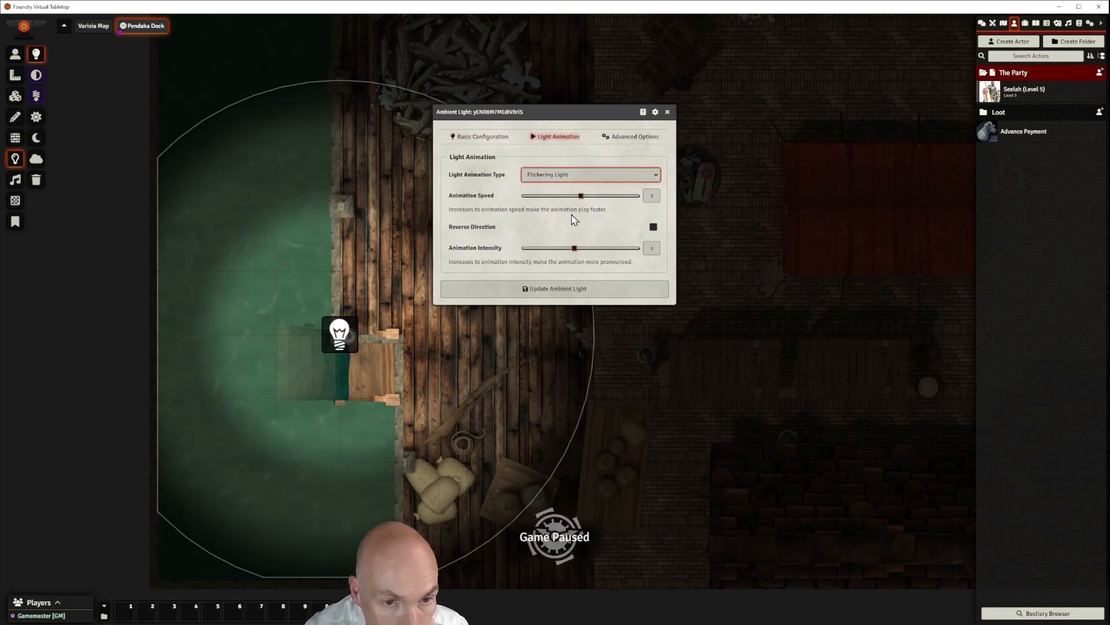
drag(581, 198, 608, 198)
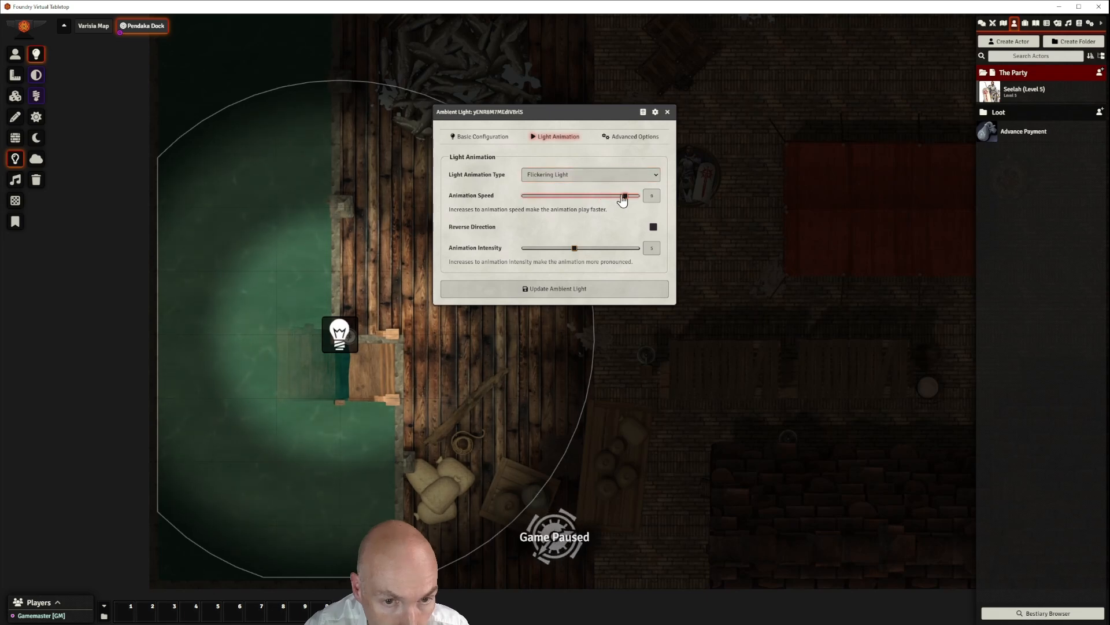
drag(575, 248, 538, 254)
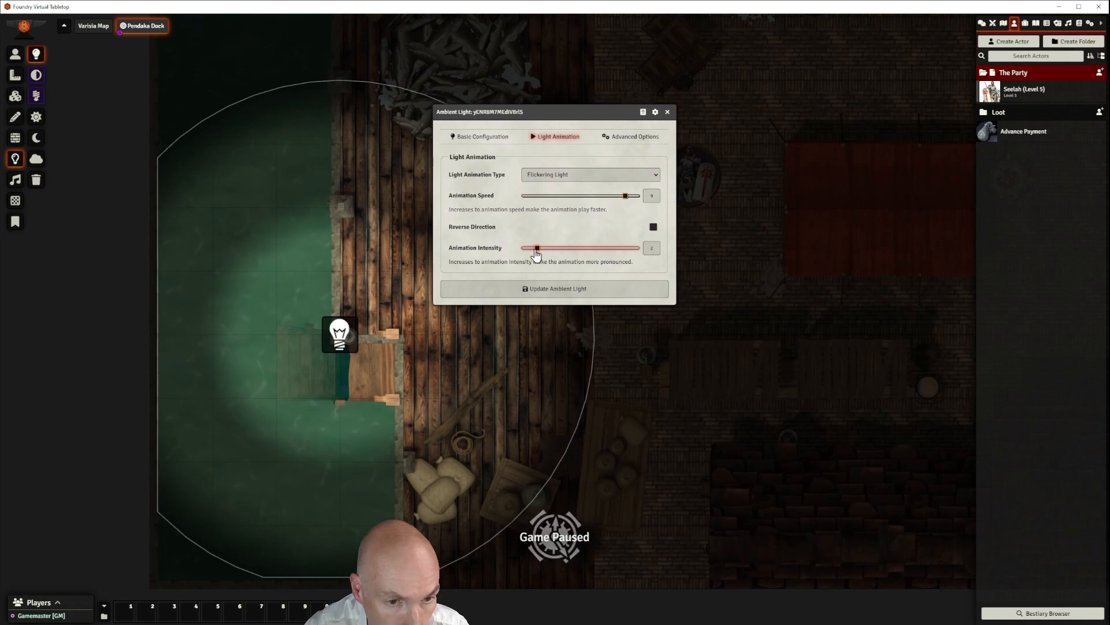
click(562, 291)
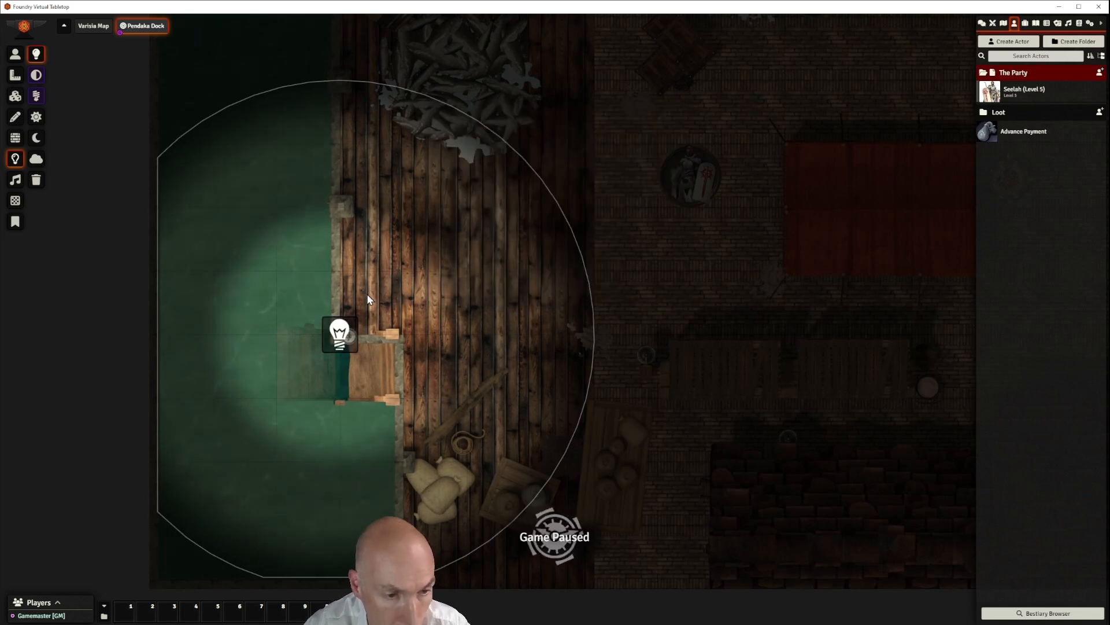
Copy the stair lamp's light onto the lamp west of the wooden tables and the lamp at the tiled roof's northern edge
scroll(439, 297, down, 2)
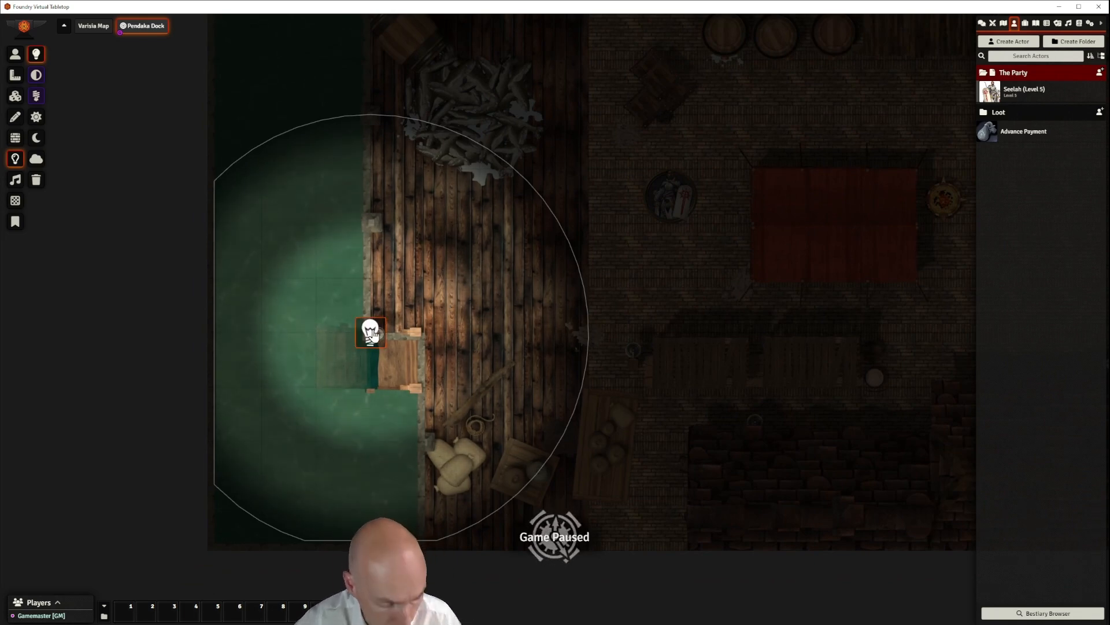
key(ctrl+c)
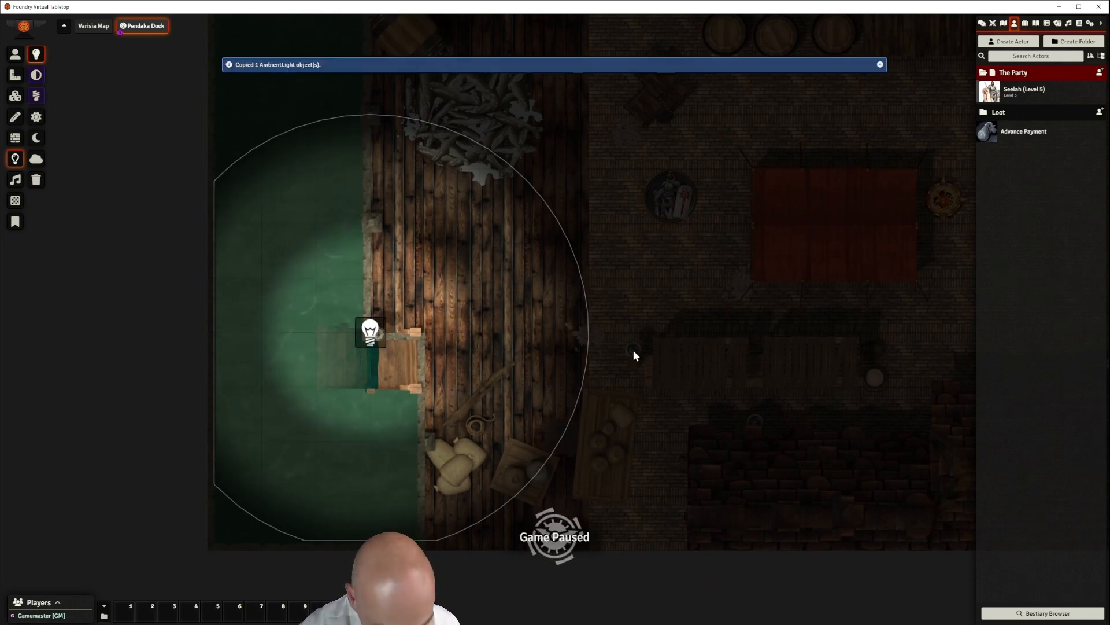
key(ctrl+v)
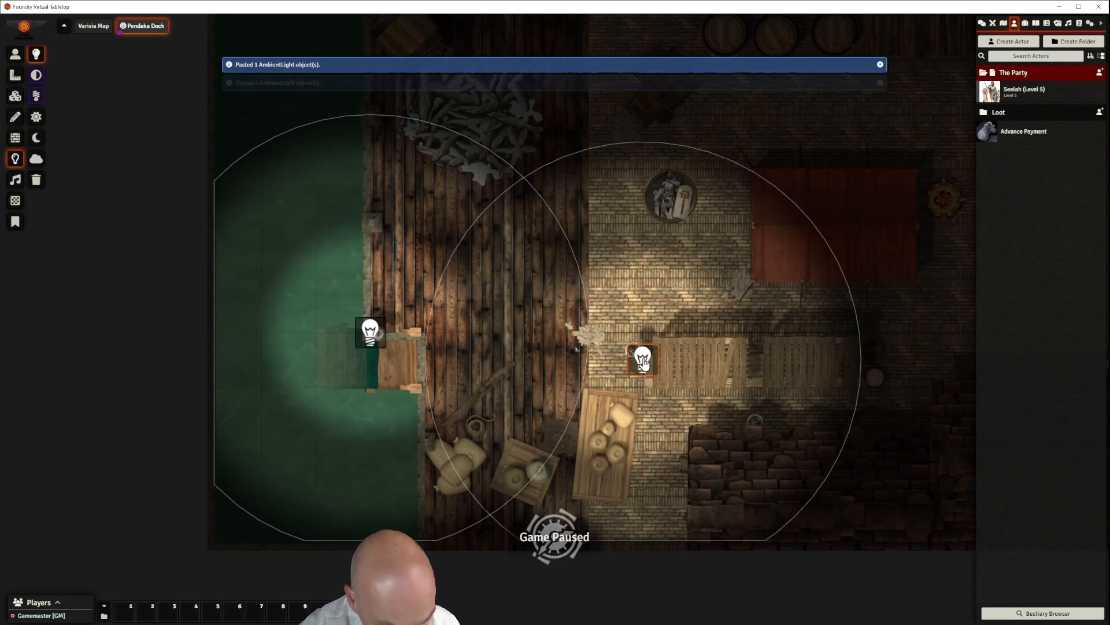
mouse_move(642, 361)
mouse_down()
mouse_move(624, 333)
mouse_move(651, 353)
mouse_move(637, 355)
mouse_up()
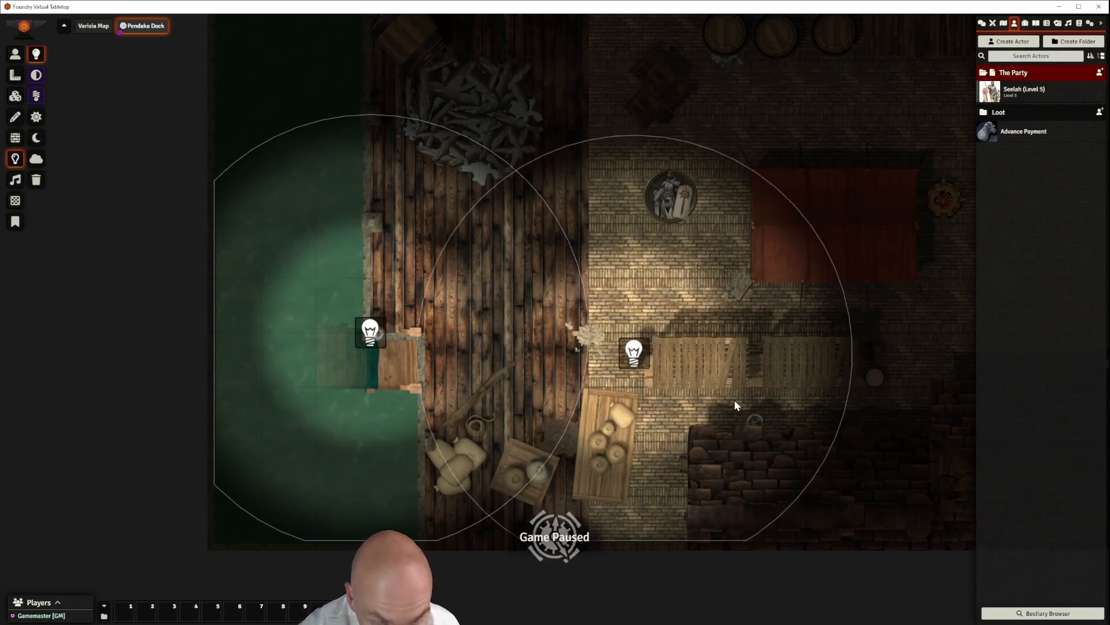
key(ctrl+v)
drag(727, 411, 756, 422)
Paste the copied light onto the two lamps along the map's eastern edge, by the southern roof and beside the northern workbench
drag(872, 359, 379, 333)
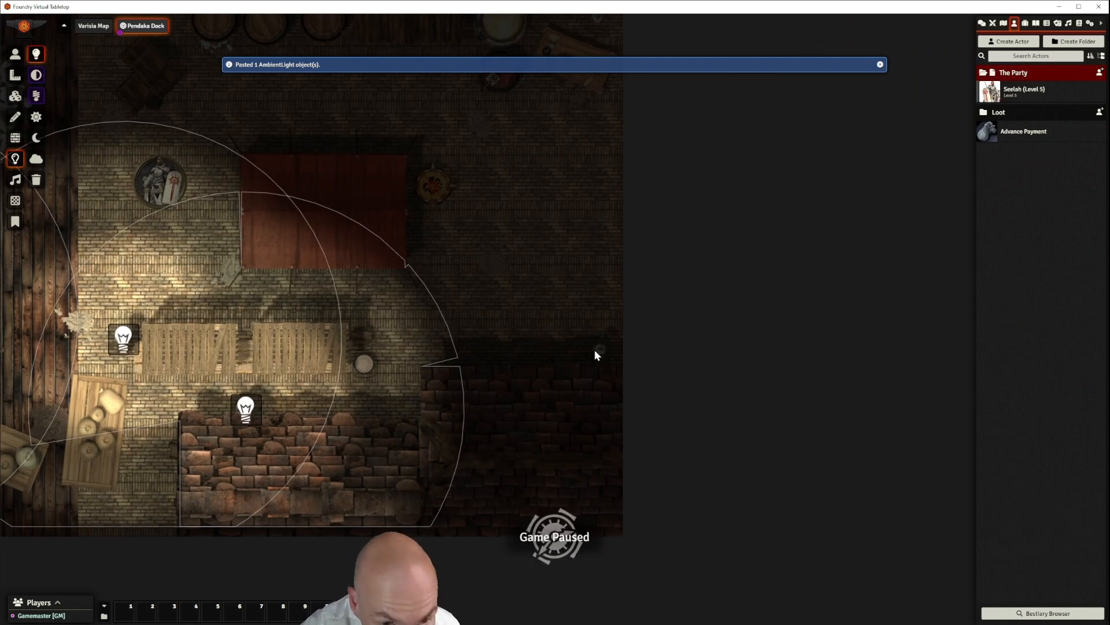
key(ctrl+v)
drag(598, 355, 600, 355)
drag(535, 255, 697, 516)
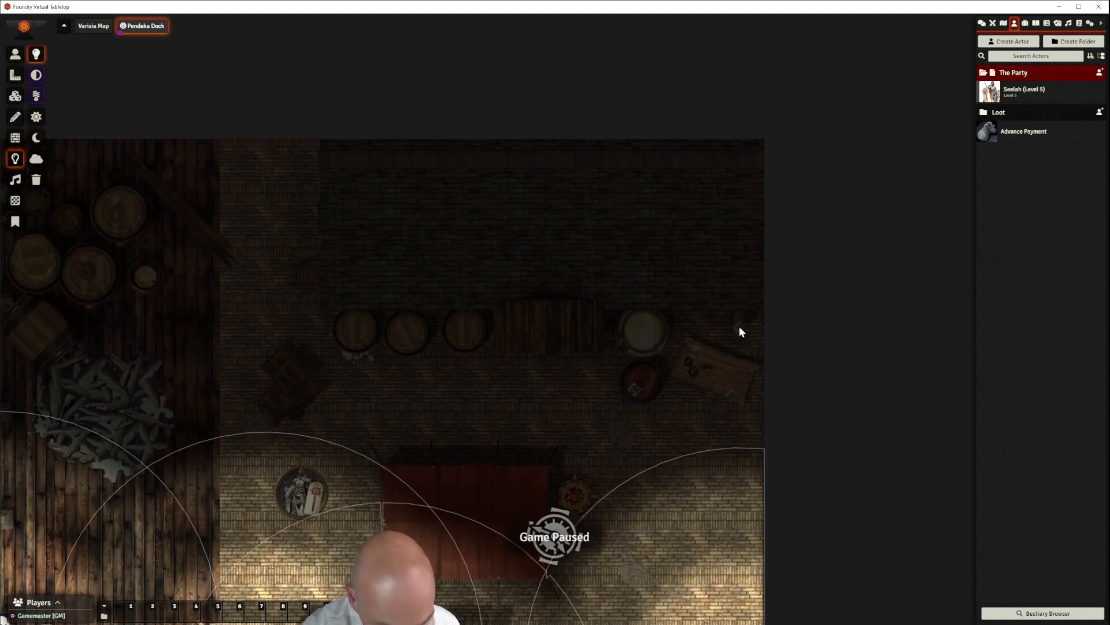
key(ctrl+v)
mouse_move(736, 330)
mouse_down()
mouse_move(763, 317)
mouse_move(741, 328)
mouse_up()
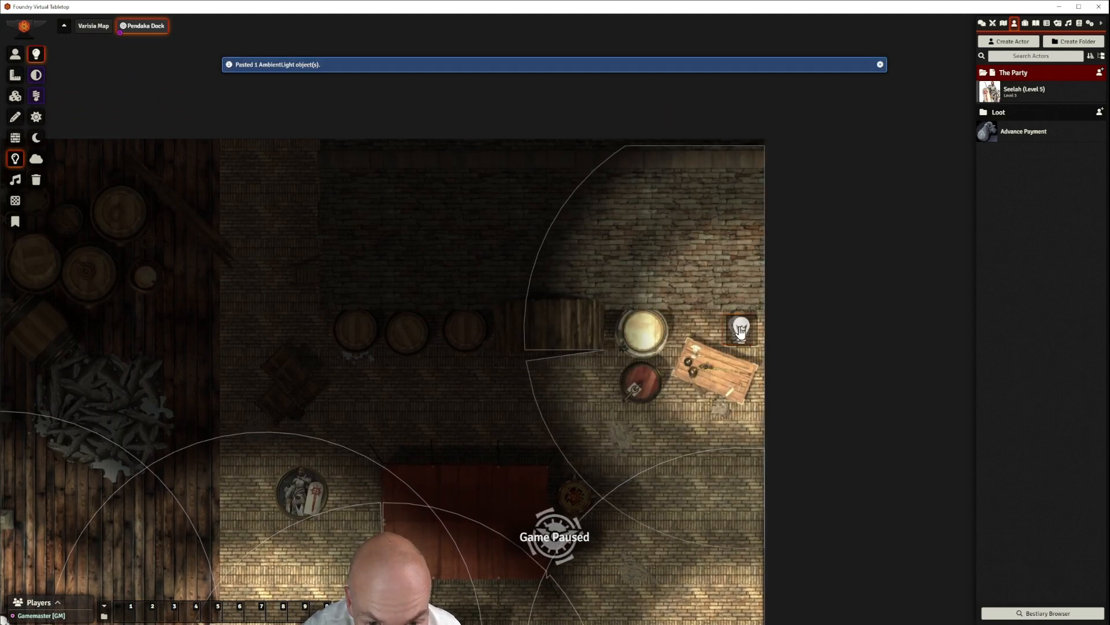
Paste the copied light onto the lamp beside the barrels at the dock's northwestern edge
drag(404, 330, 776, 355)
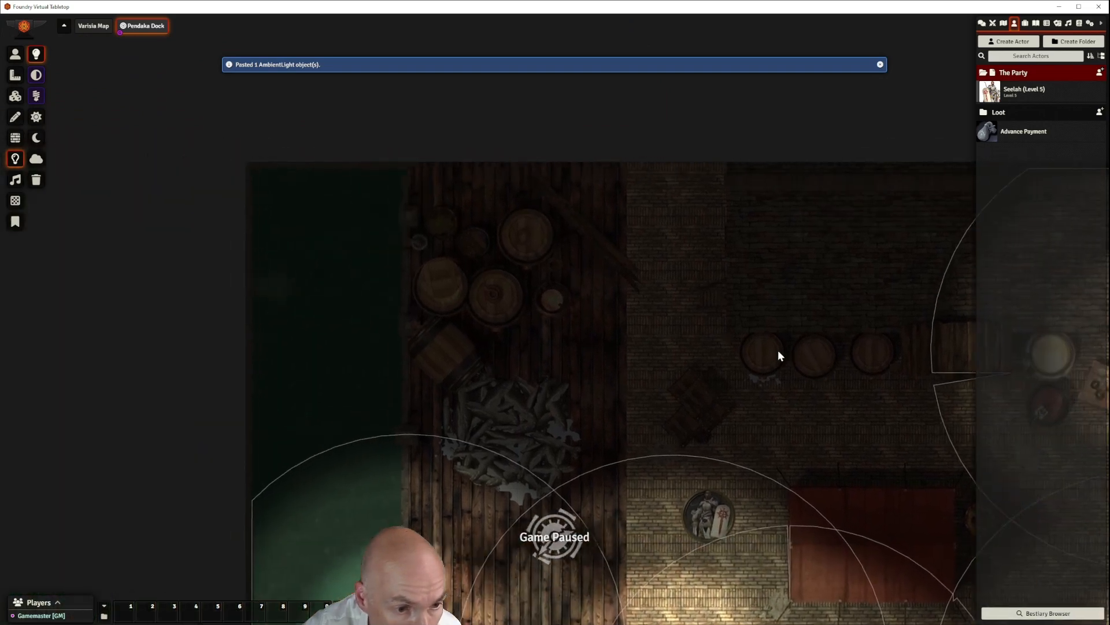
key(ctrl+v)
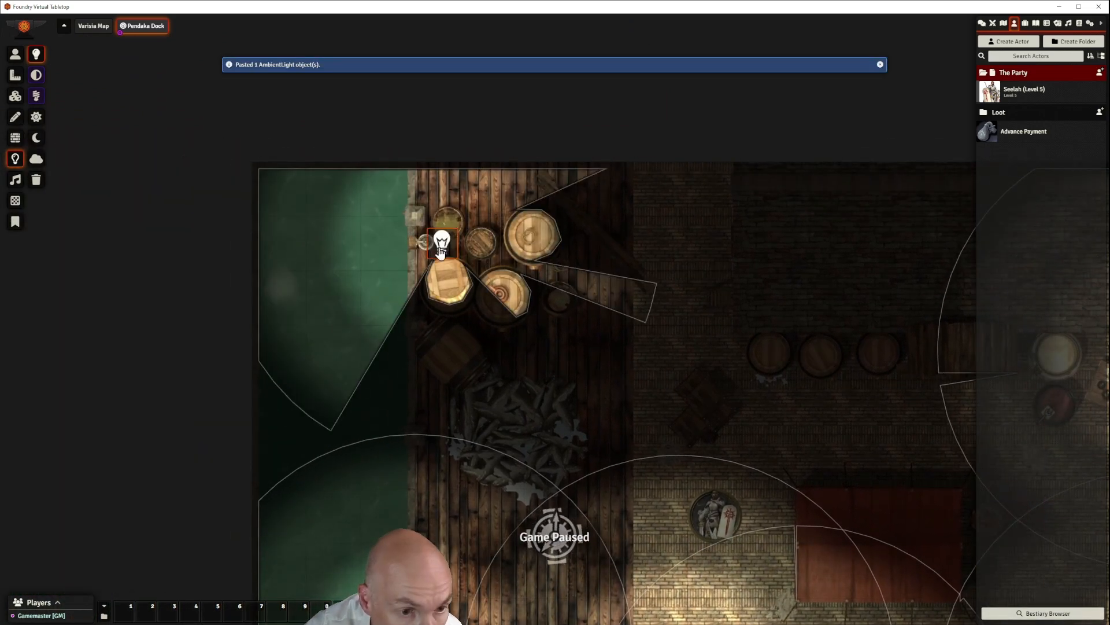
drag(446, 242, 427, 246)
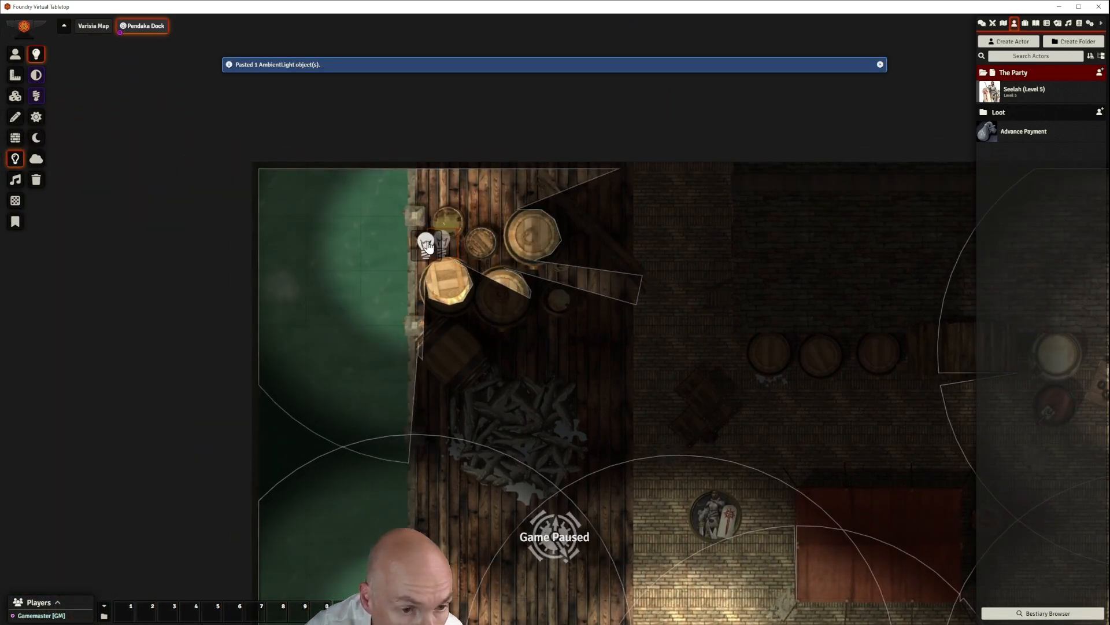
scroll(645, 390, down, 5)
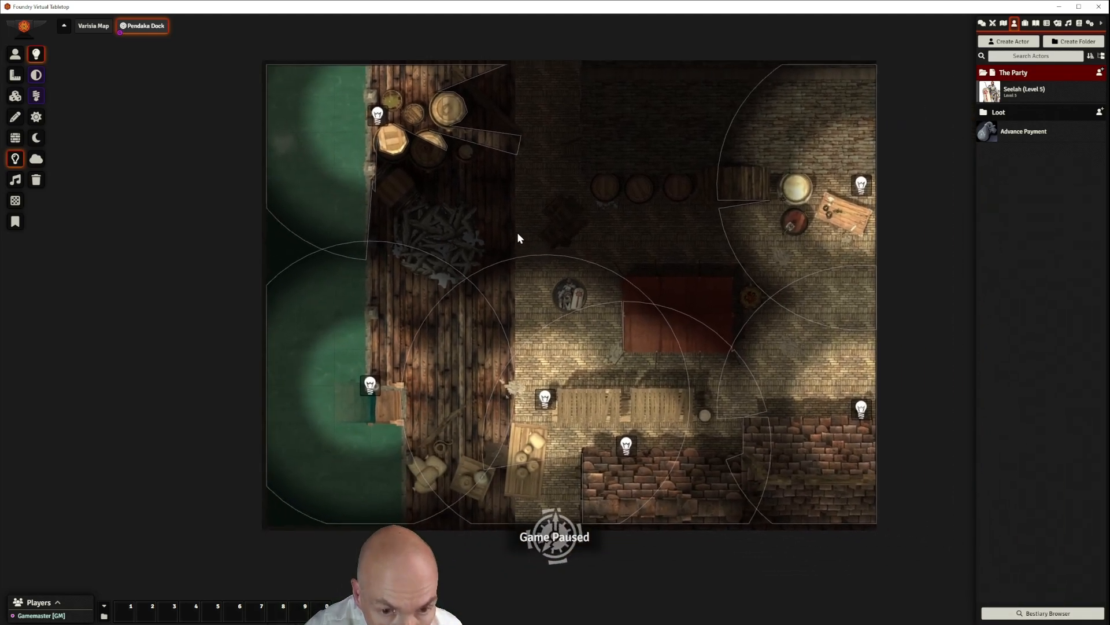
drag(518, 237, 533, 275)
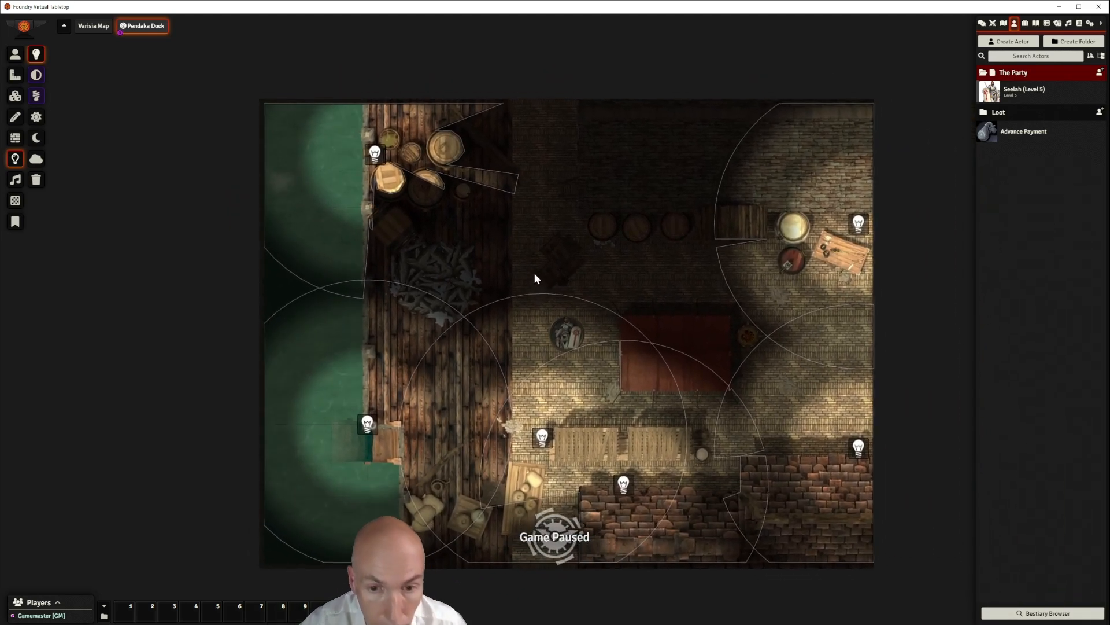
scroll(727, 369, up, 5)
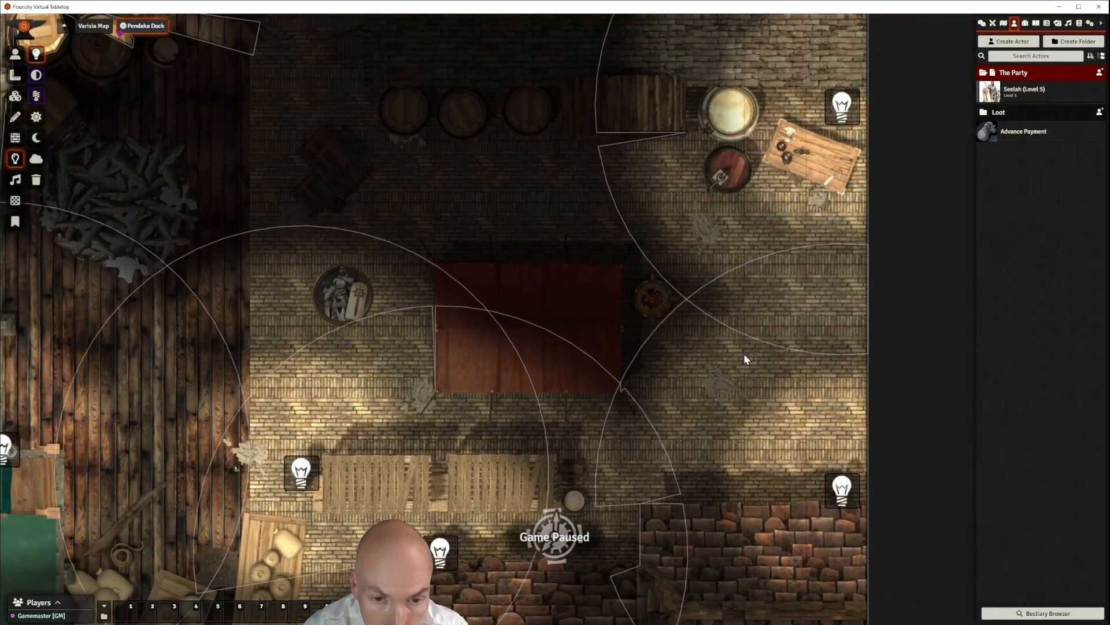
scroll(746, 353, up, 5)
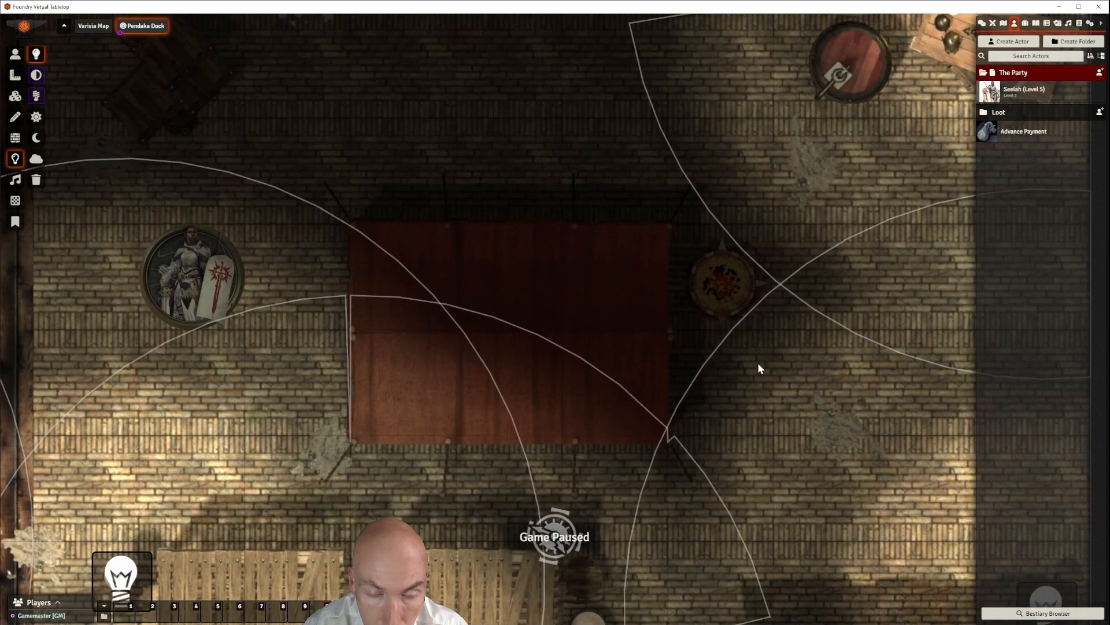
scroll(798, 372, down, 2)
scroll(797, 375, up, 2)
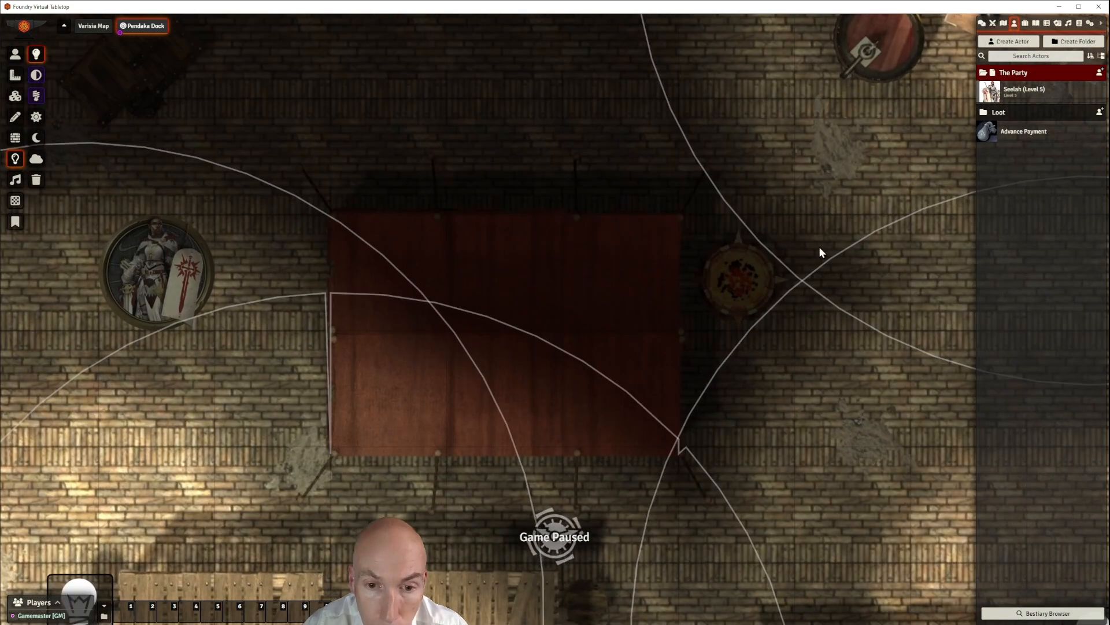
Draw an ambient light with a dim radius of about 12 ft, centred on the brazier east of the red canopy
drag(826, 242, 669, 318)
scroll(665, 318, down, 2)
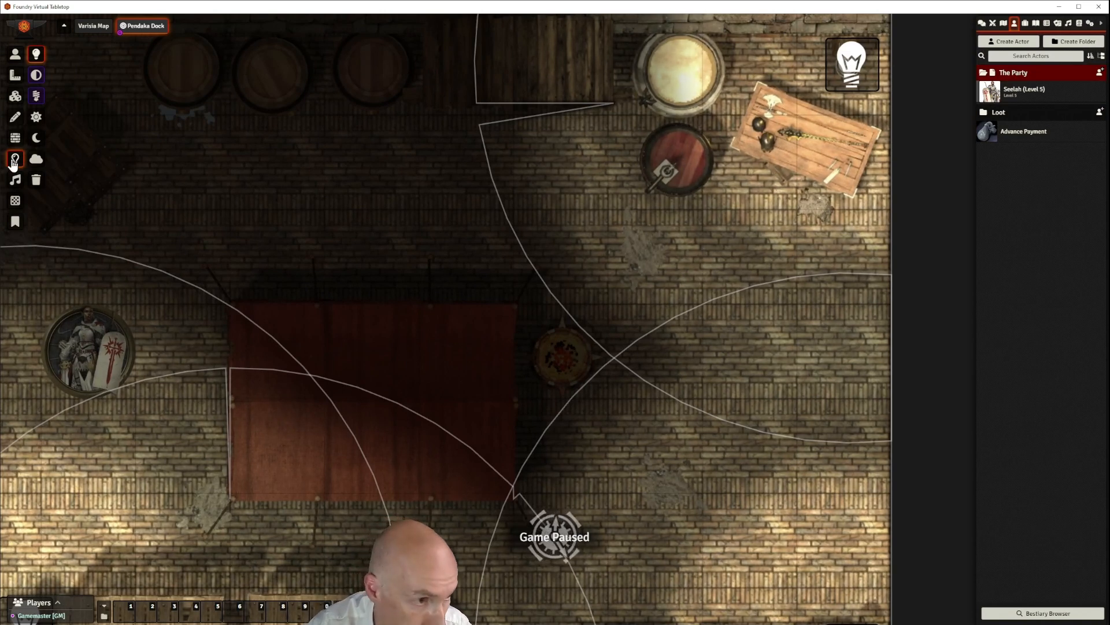
drag(567, 354, 790, 317)
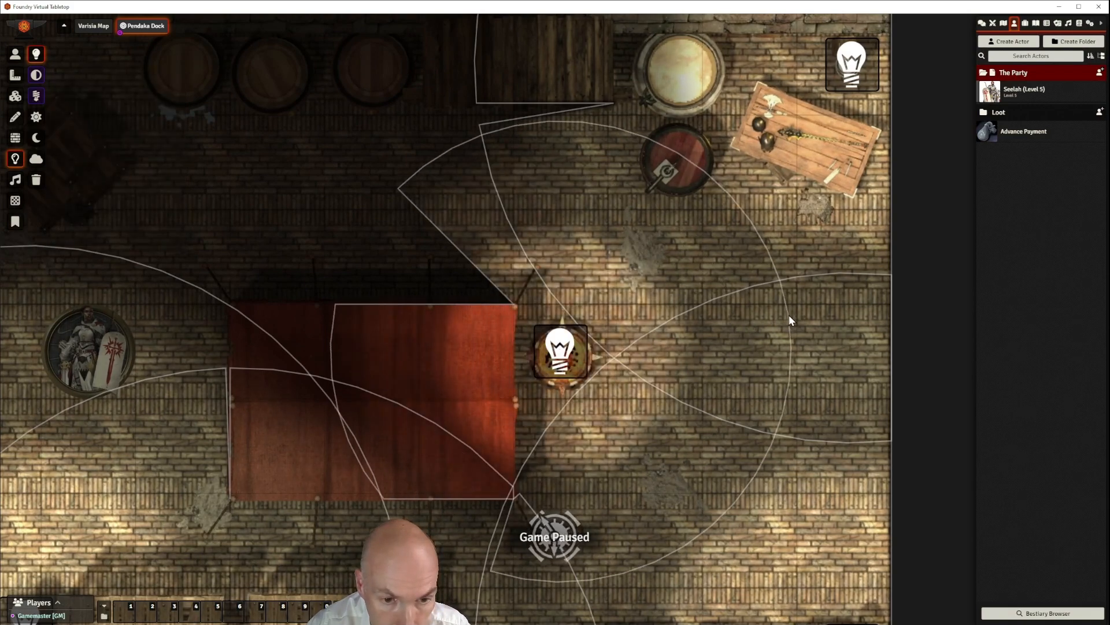
Set the brazier light's radii to 15 ft dim and 30 ft bright
double_click(563, 350)
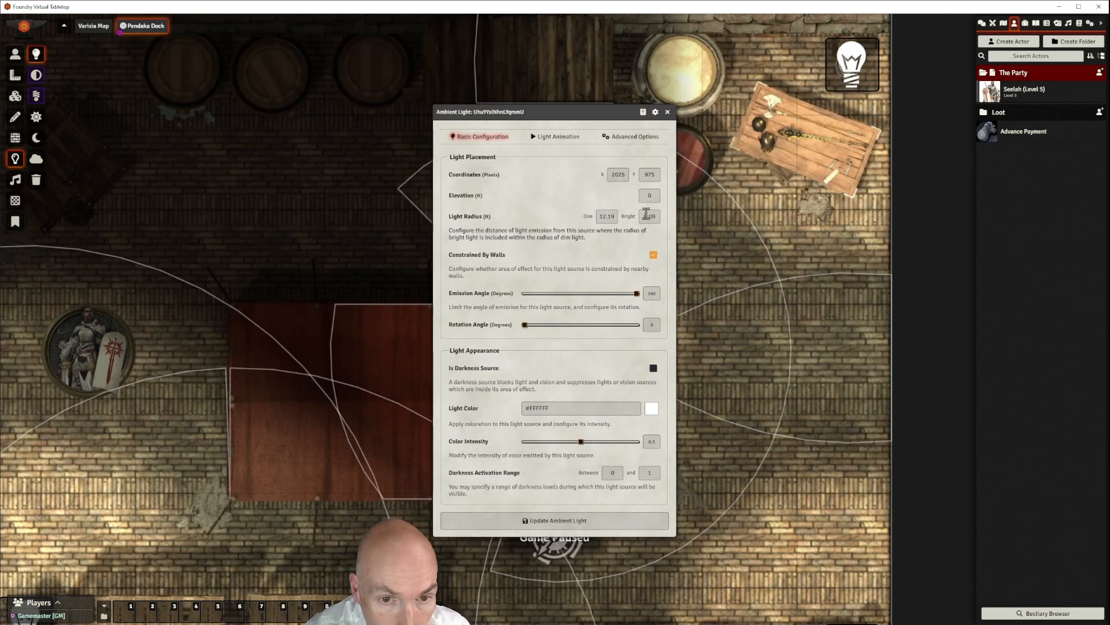
double_click(616, 215)
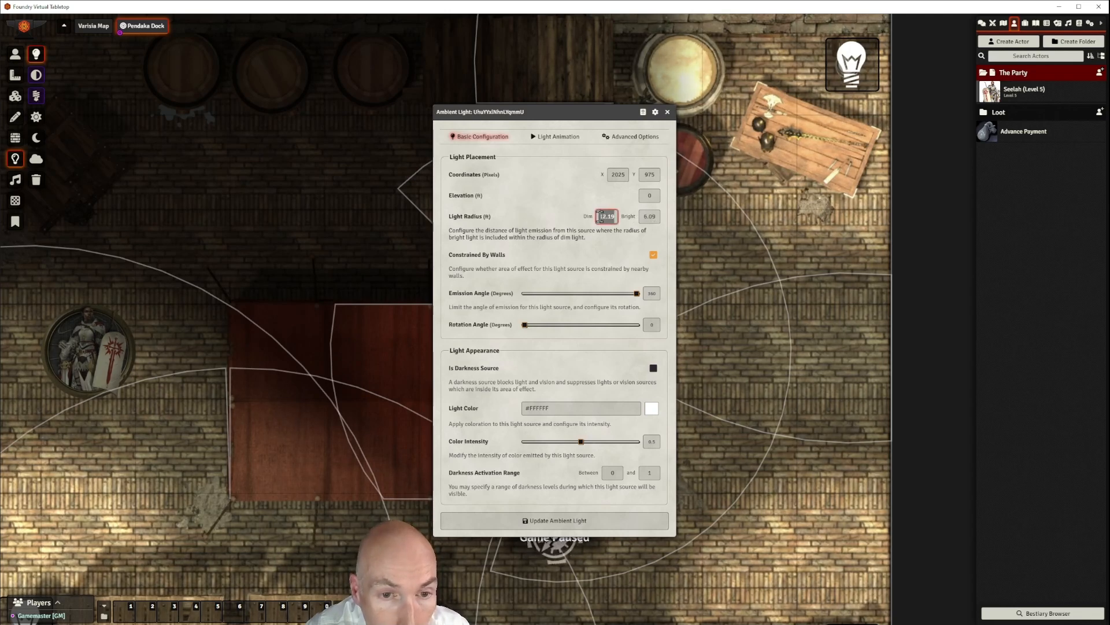
text(15)
double_click(643, 218)
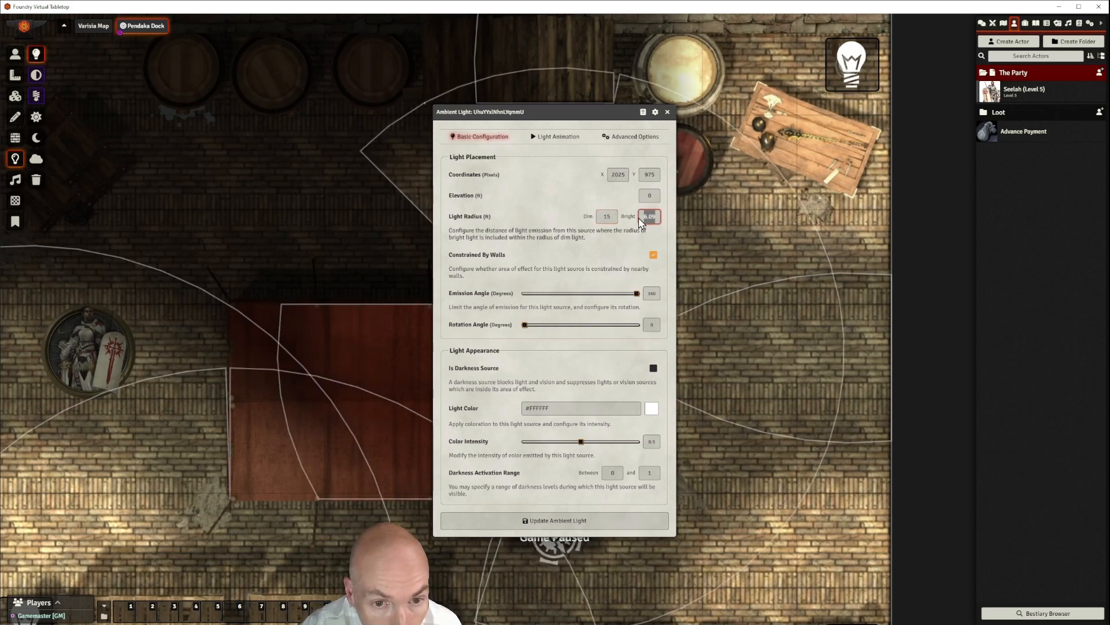
text(30)
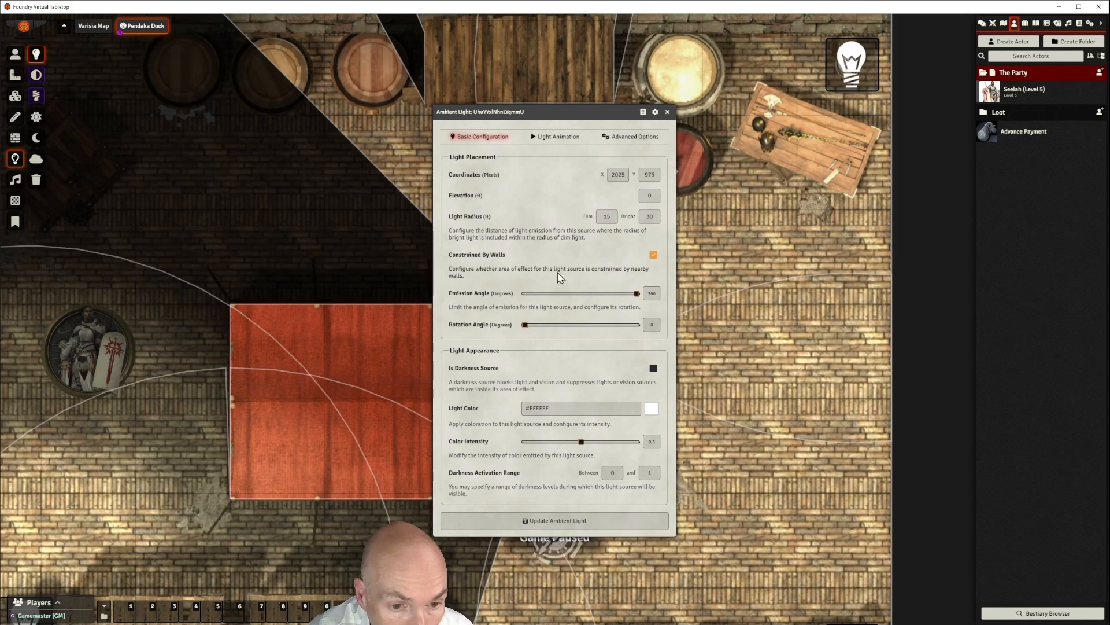
Give the brazier light the orange colour #f29d26, colour intensity 0.1 and a darkness activation range starting at 0.7, and save it
click(652, 409)
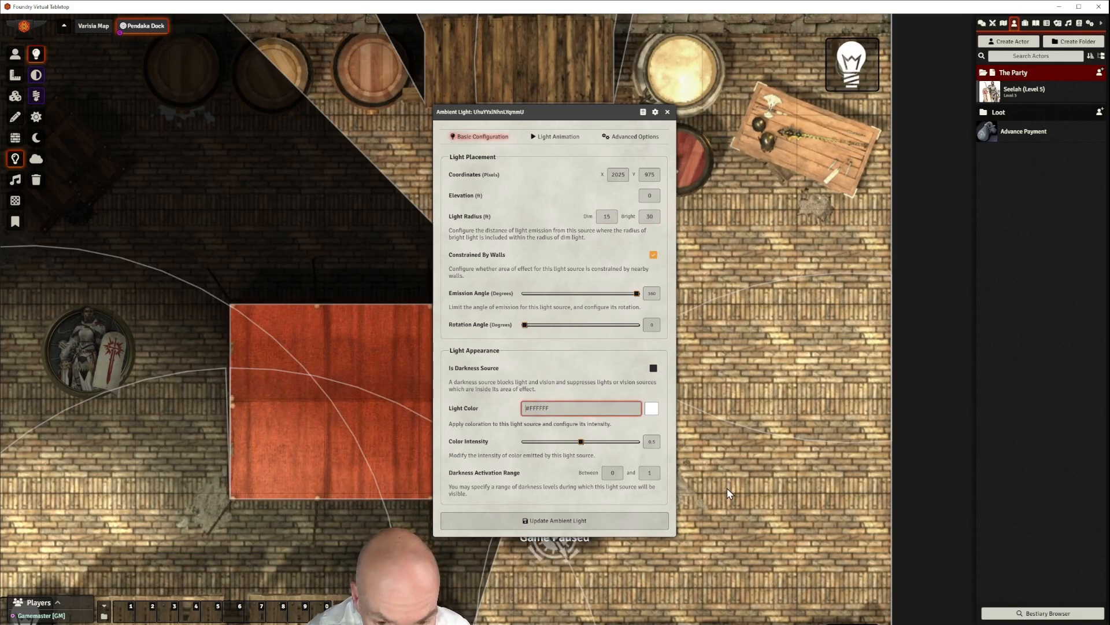
drag(731, 424, 726, 421)
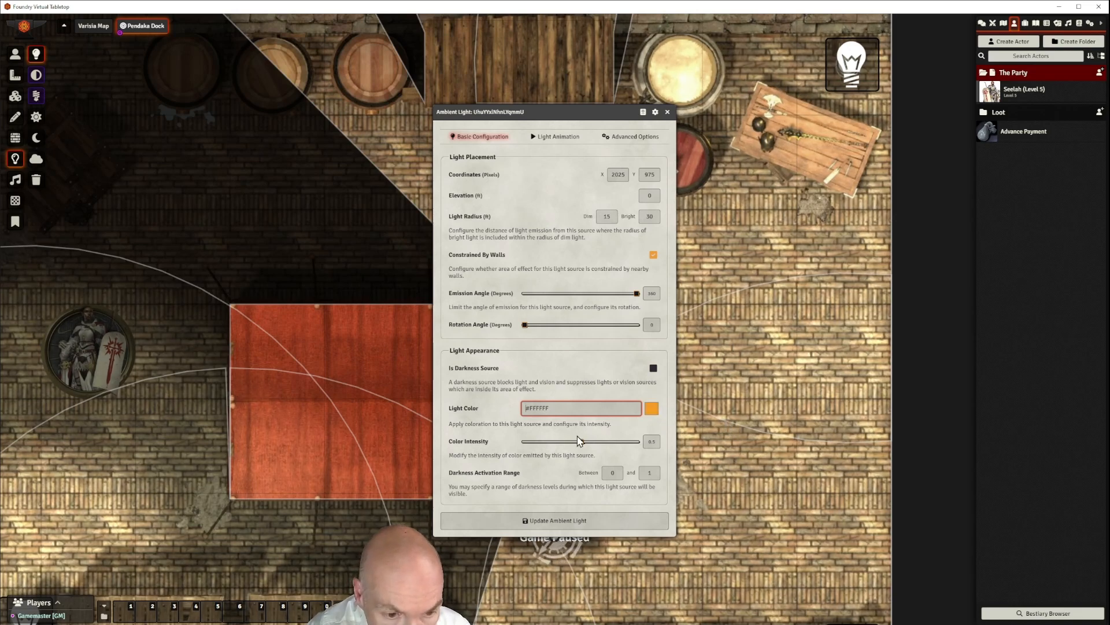
drag(580, 443, 558, 442)
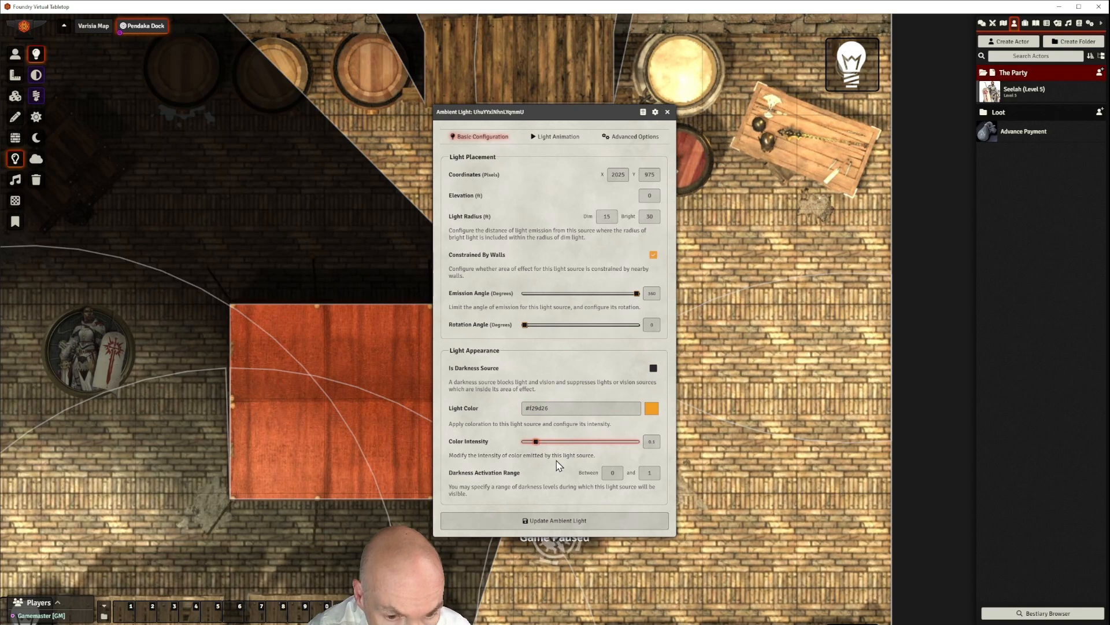
click(610, 473)
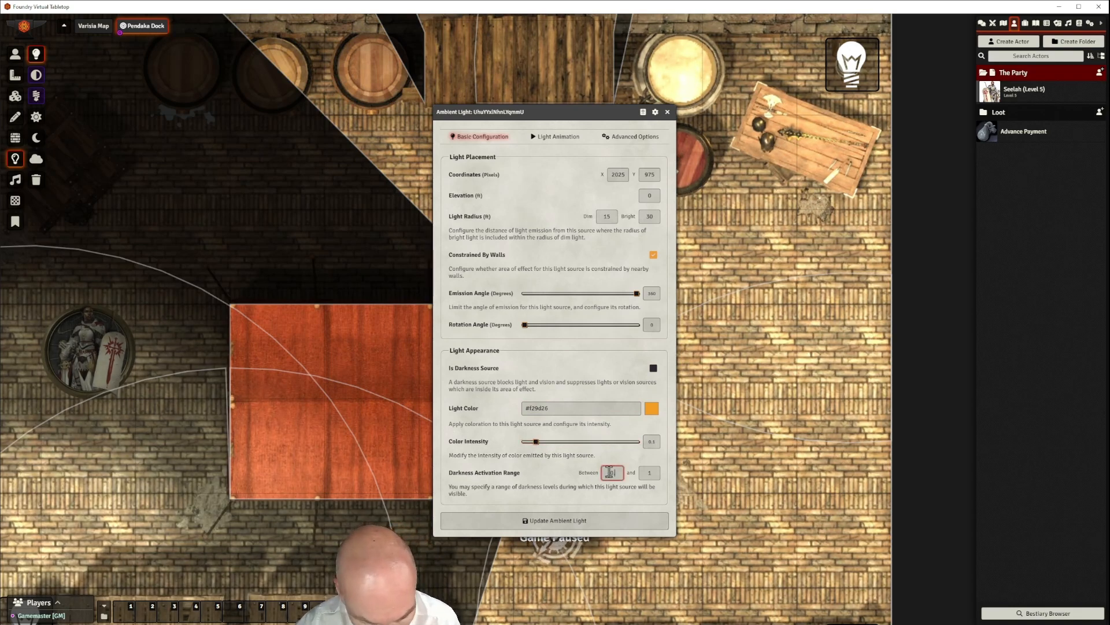
text(.)
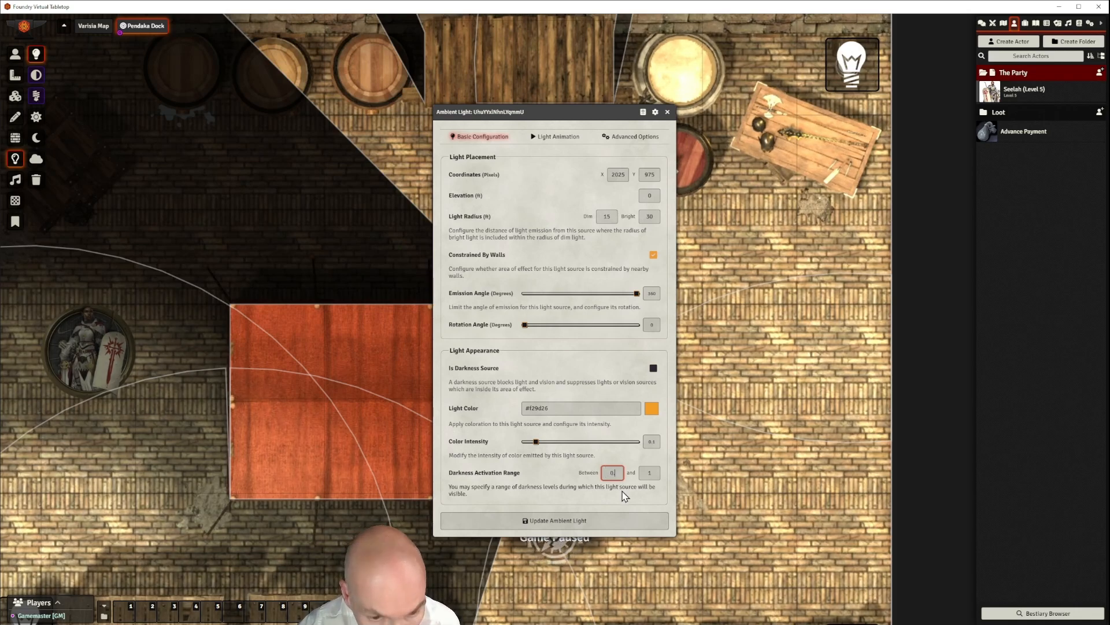
text(7)
key(Tab)
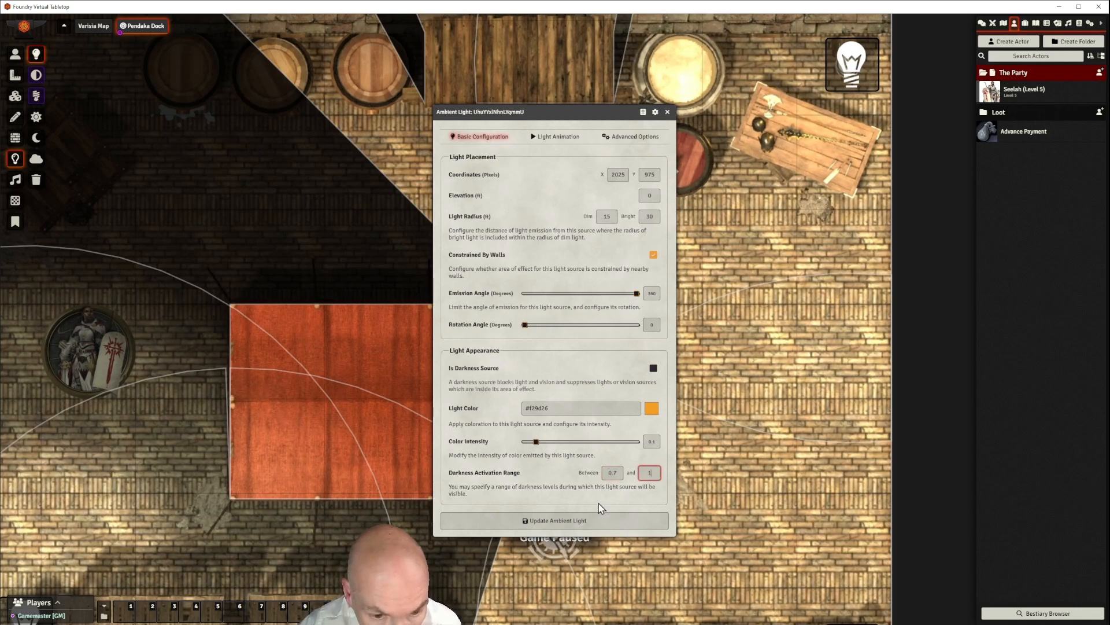
click(606, 520)
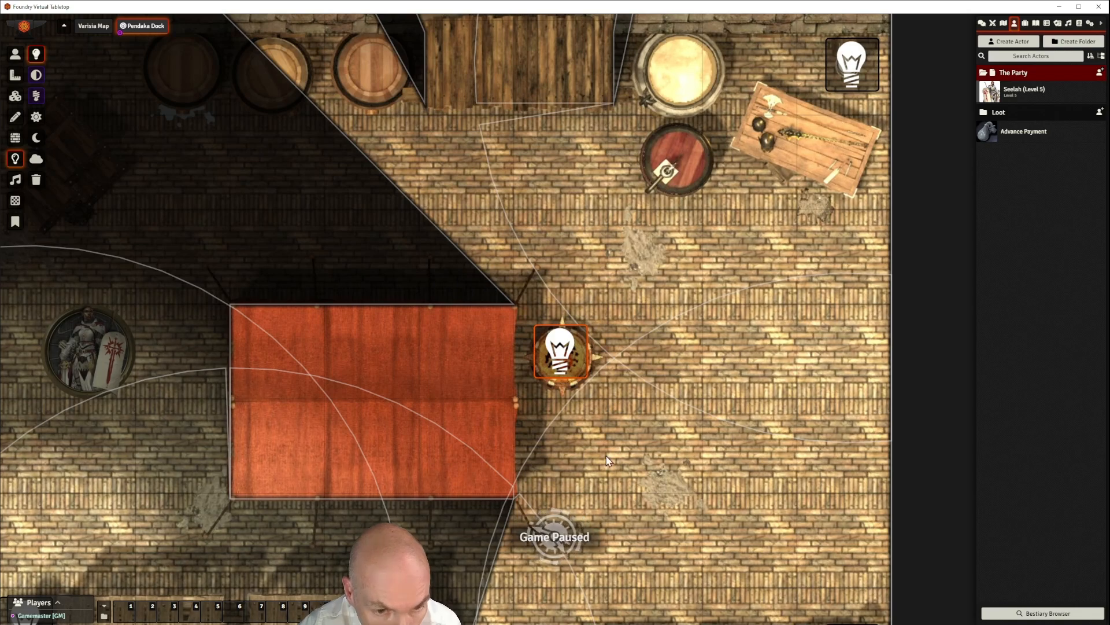
Disable the light on the lamp west of the wooden tables and enable it again
scroll(602, 470, down, 3)
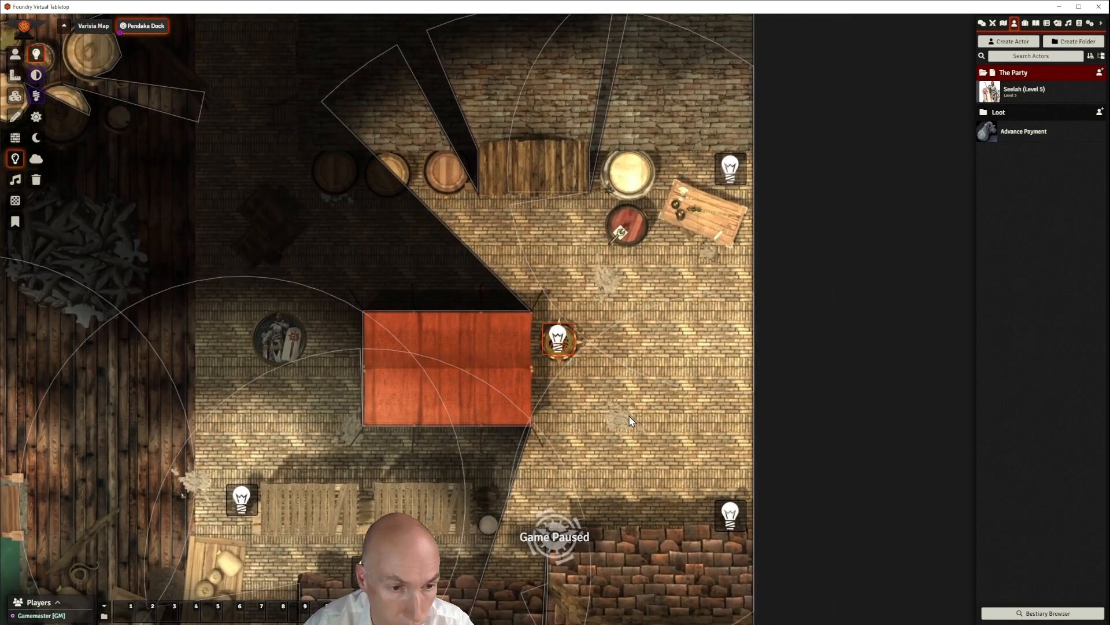
scroll(630, 421, down, 2)
drag(588, 356, 718, 364)
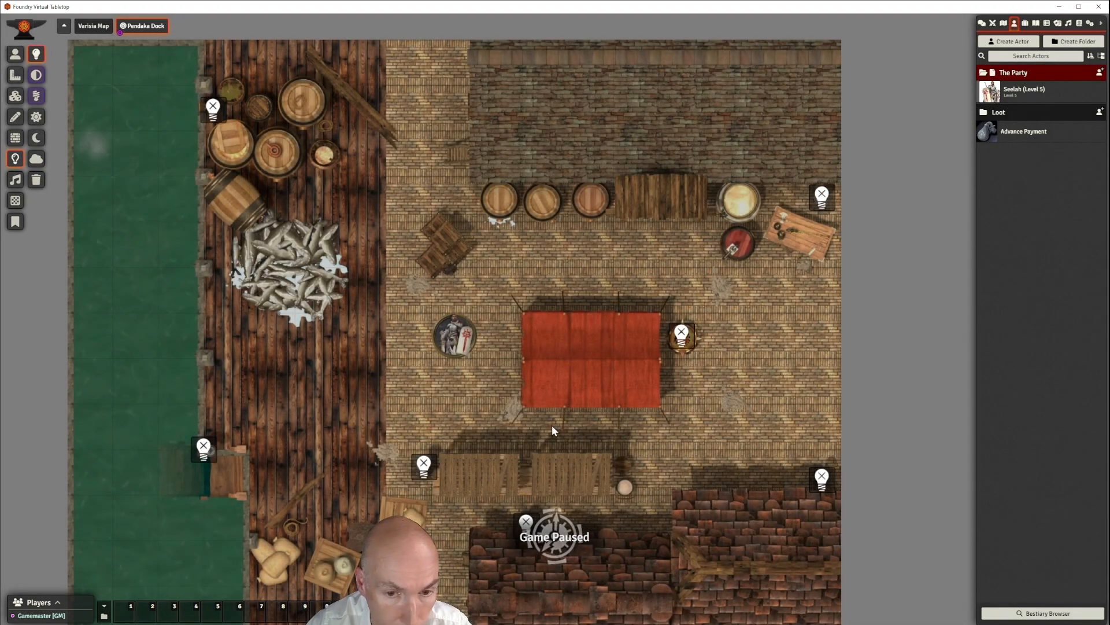
right_click(425, 466)
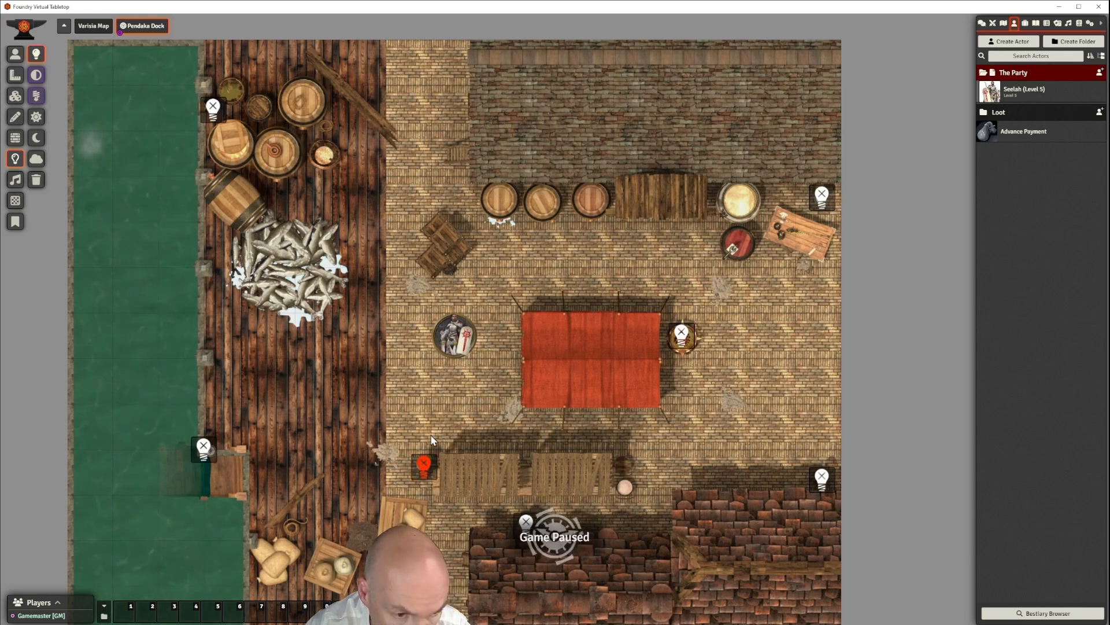
right_click(424, 466)
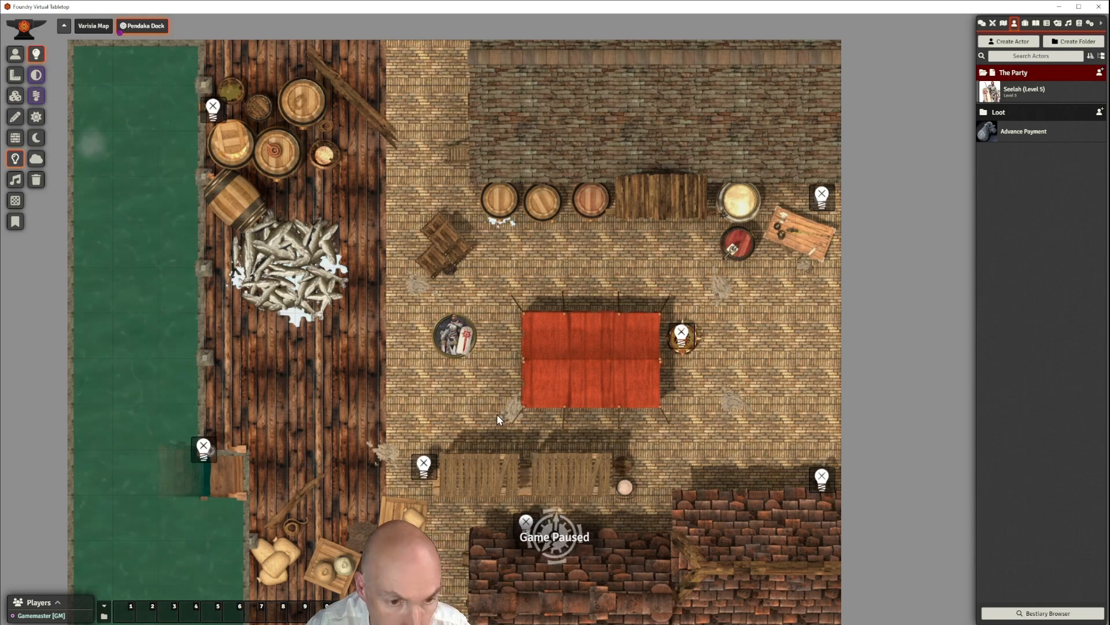
scroll(491, 404, down, 1)
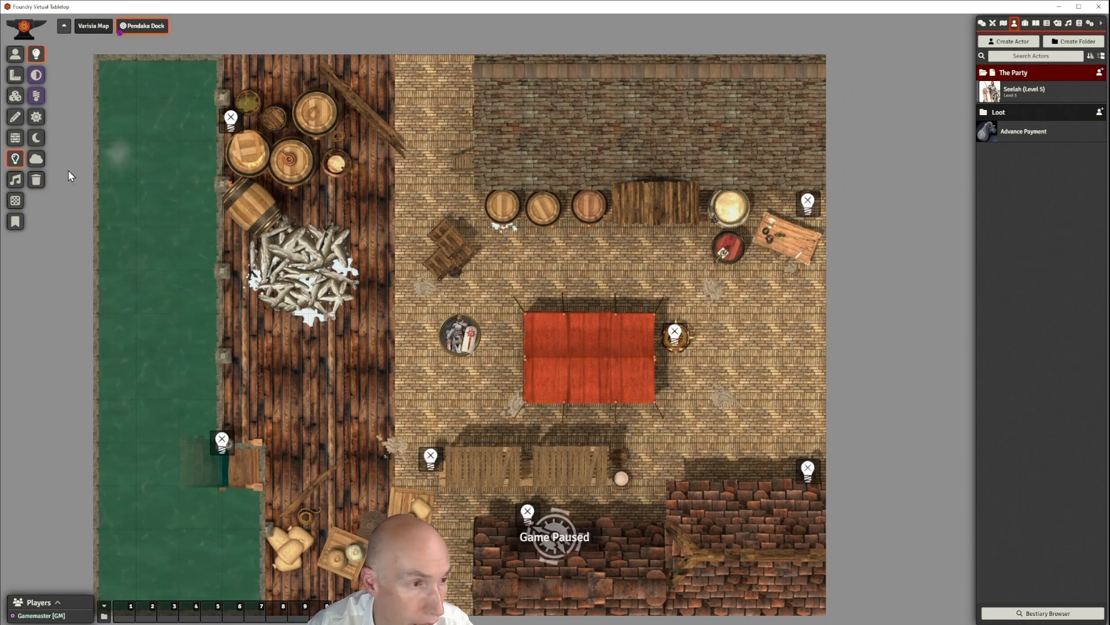
Draw an ambient sound with a radius of about 30 ft over the water west of the dock, and remove its wall constraint
click(15, 180)
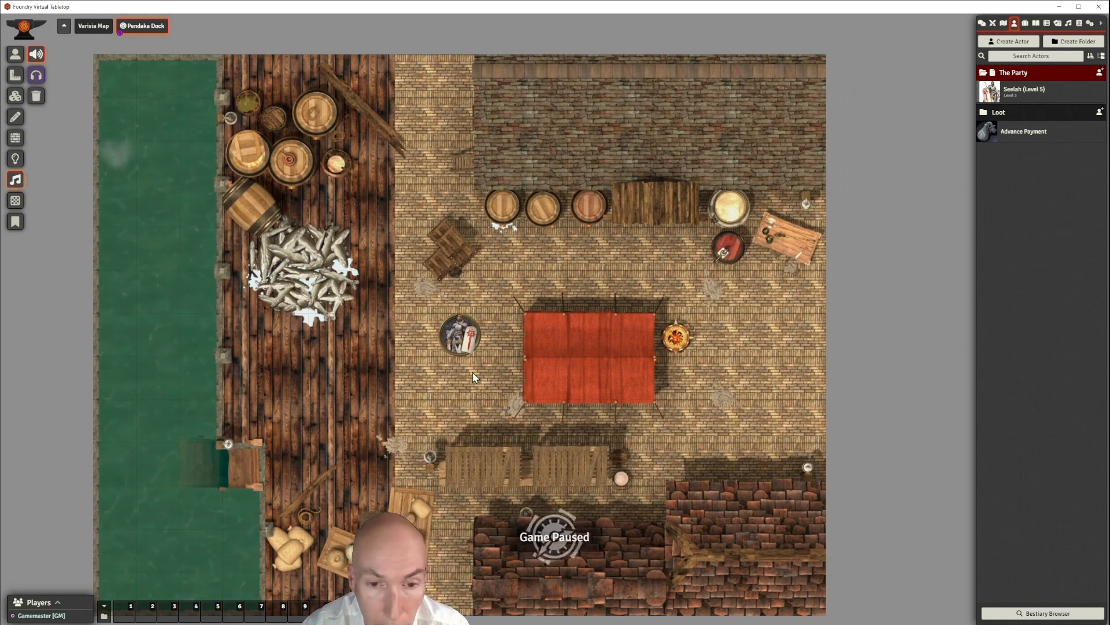
scroll(473, 377, down, 2)
scroll(473, 377, up, 1)
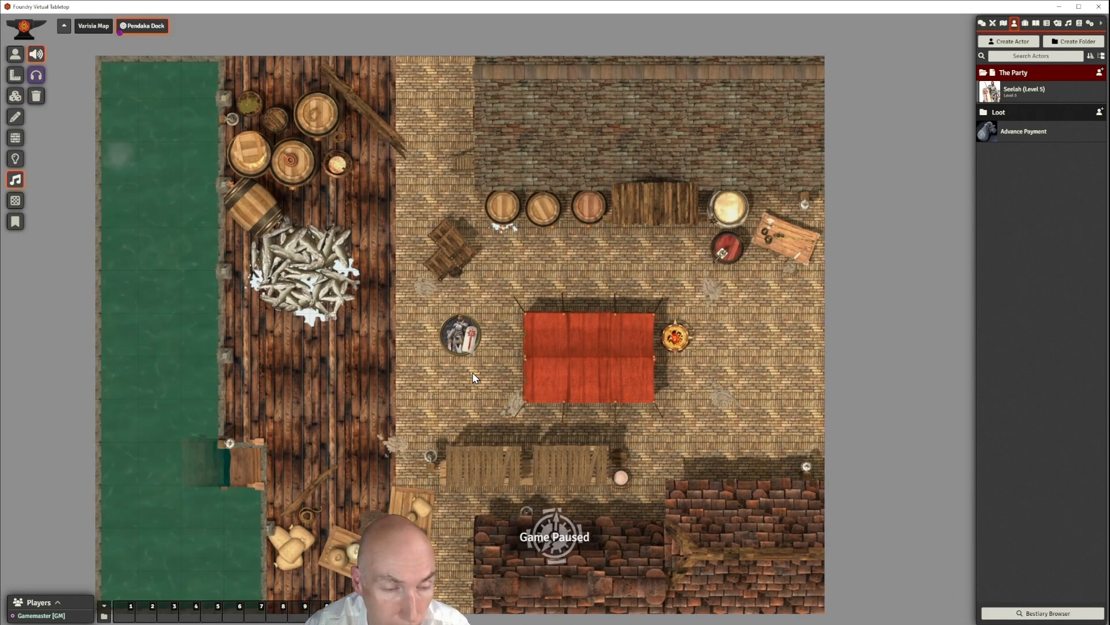
drag(386, 326, 449, 318)
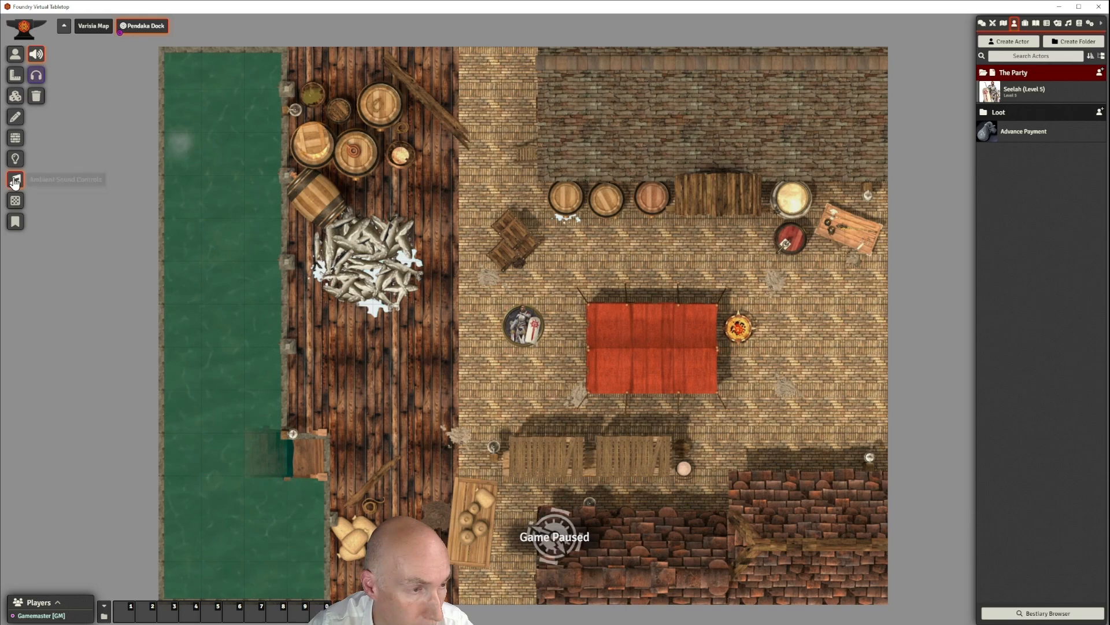
drag(227, 214, 471, 212)
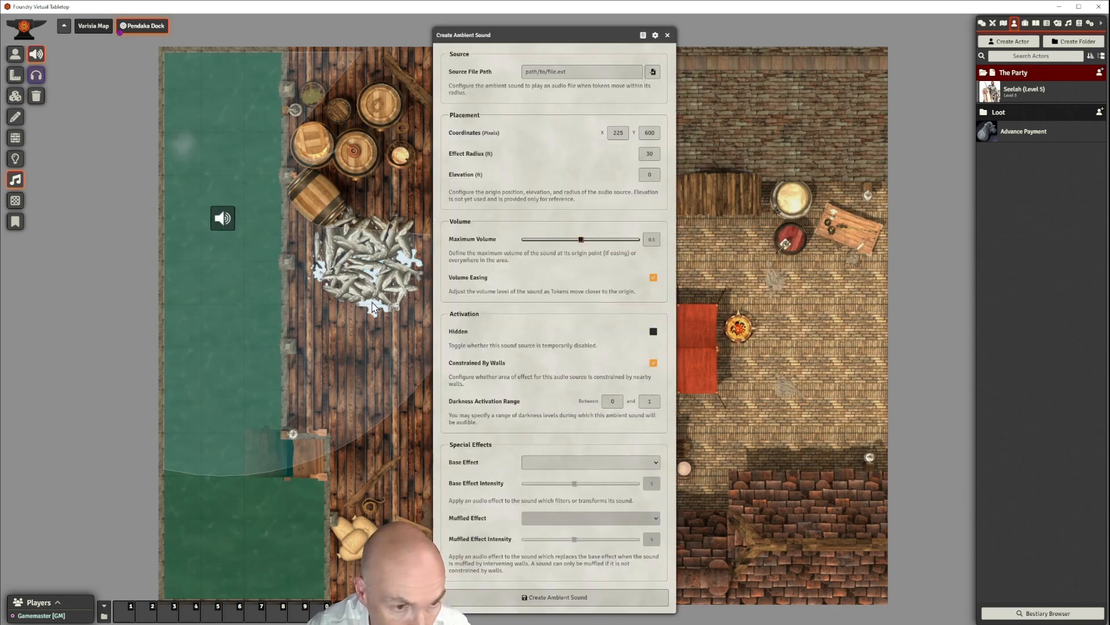
click(654, 363)
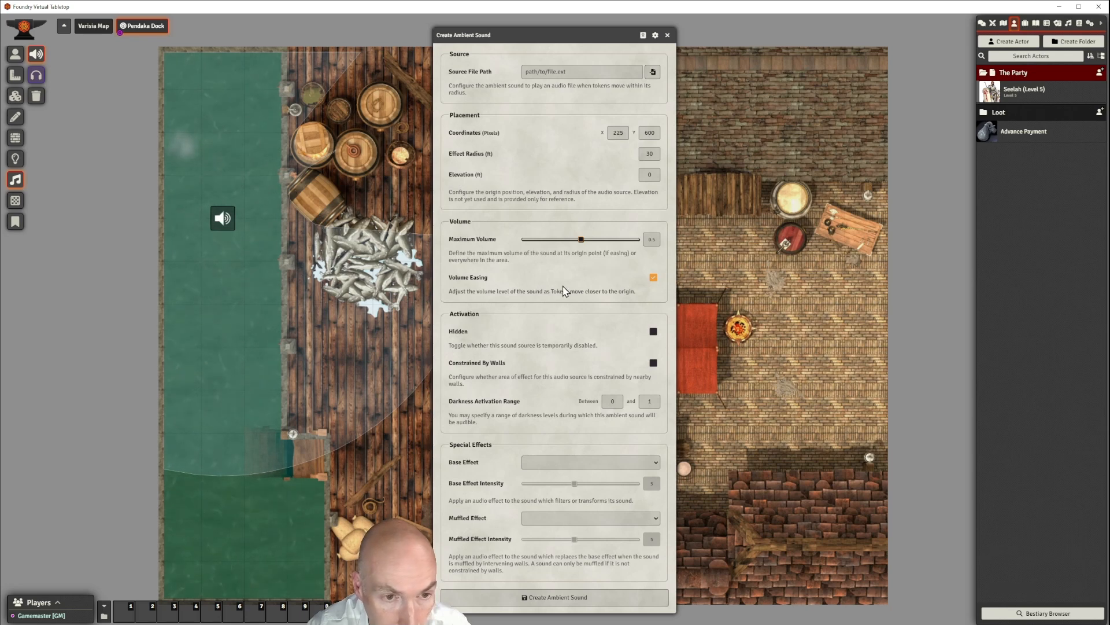
Use lake01.WAV from the walkthrough module's assets sounds folder as the water sound's source, and create the ambient sound
click(653, 72)
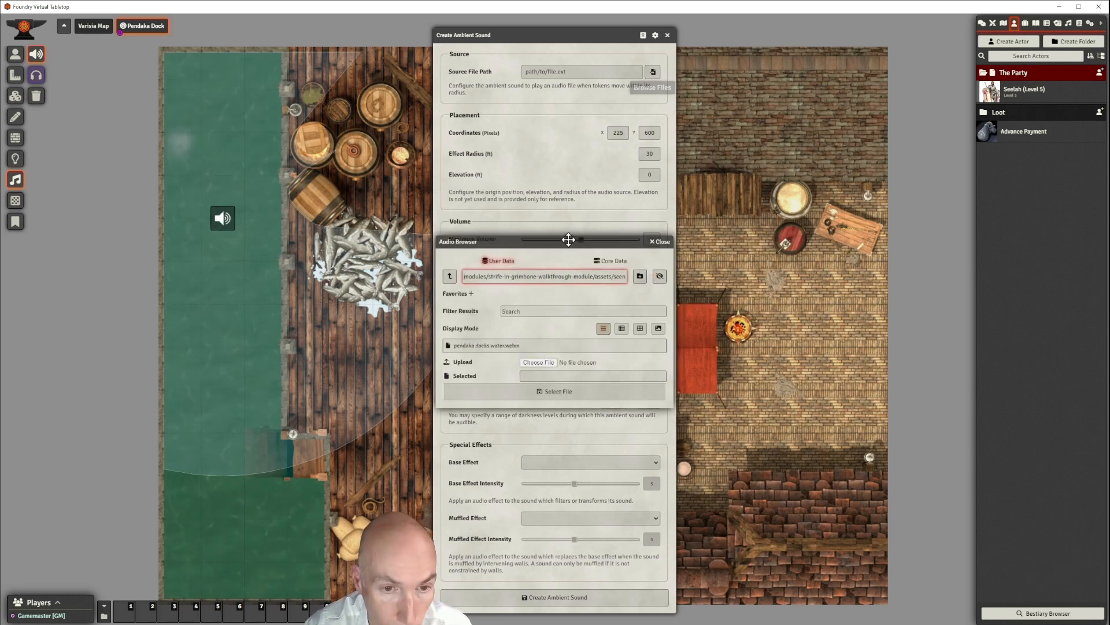
drag(569, 242, 604, 214)
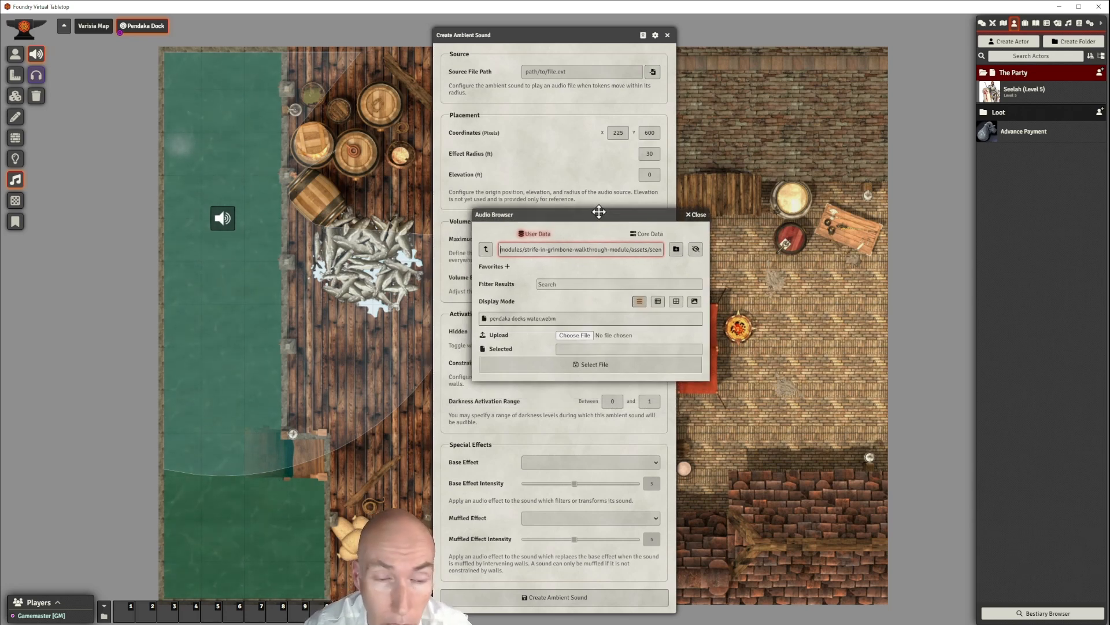
drag(599, 212, 616, 204)
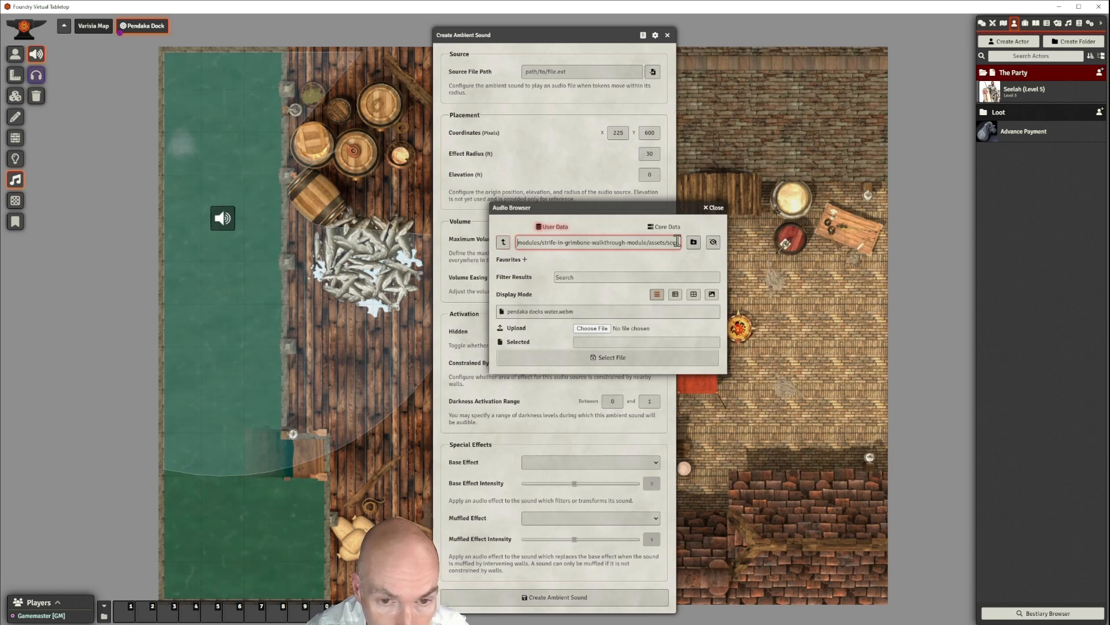
click(503, 242)
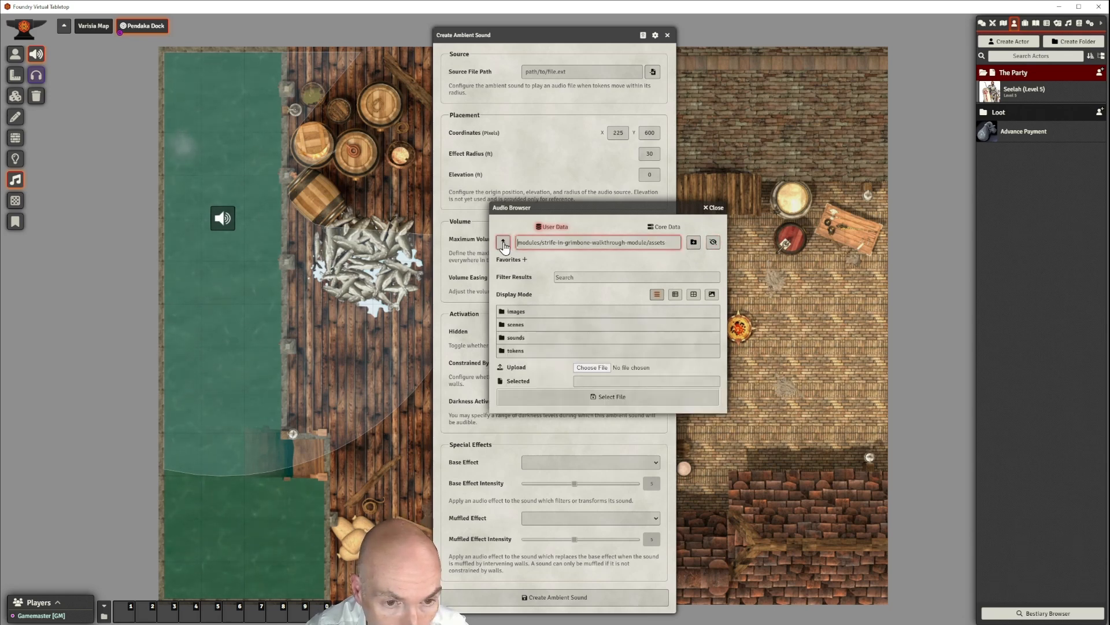
click(518, 338)
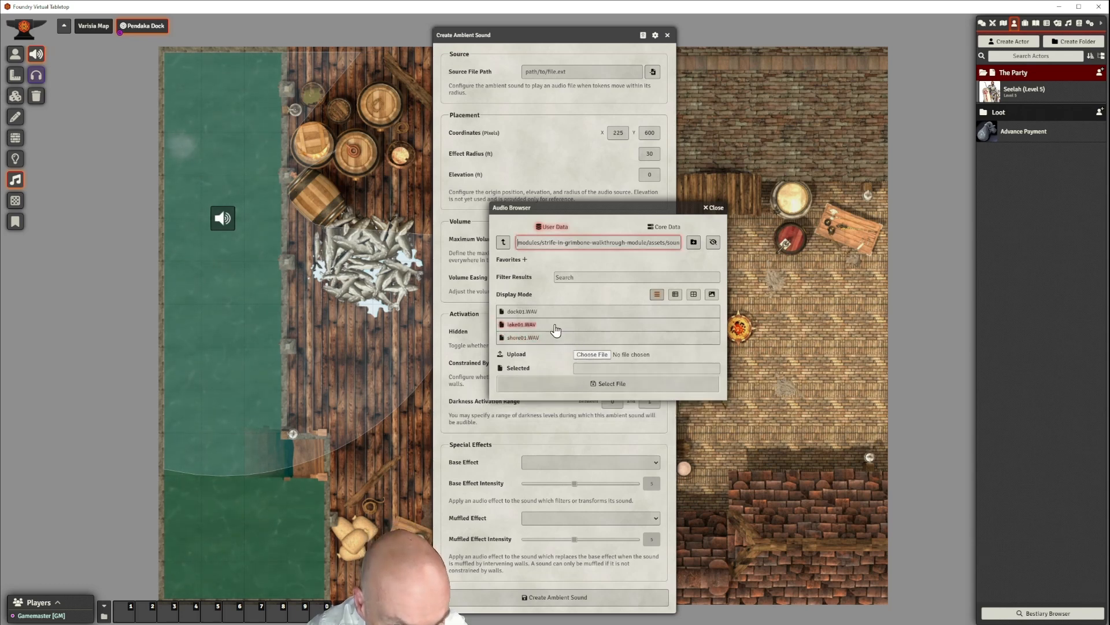
click(513, 326)
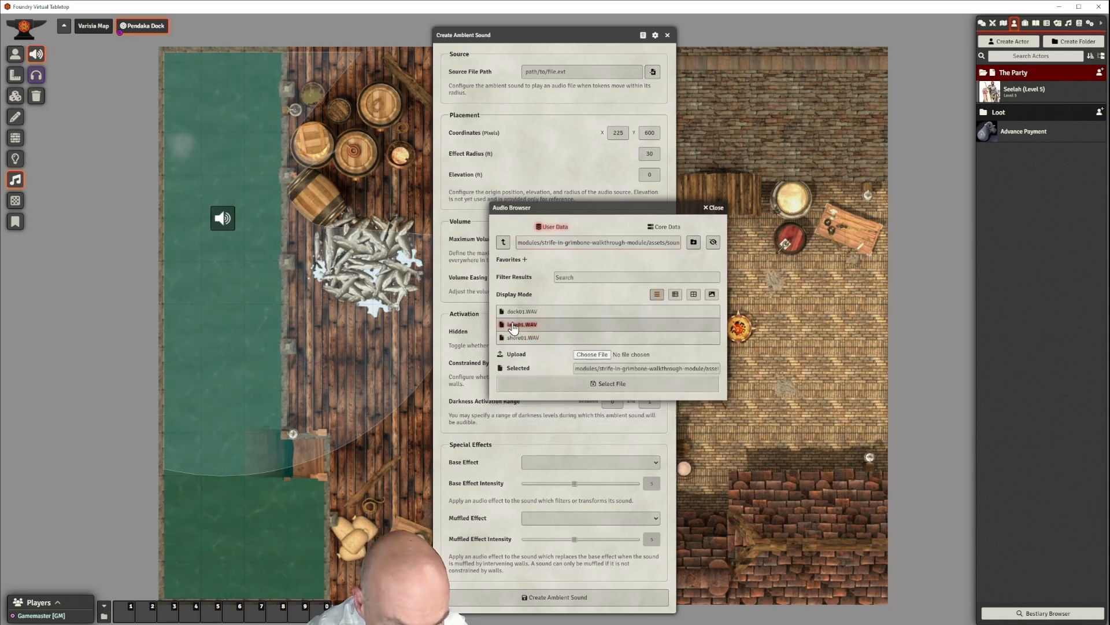
click(617, 386)
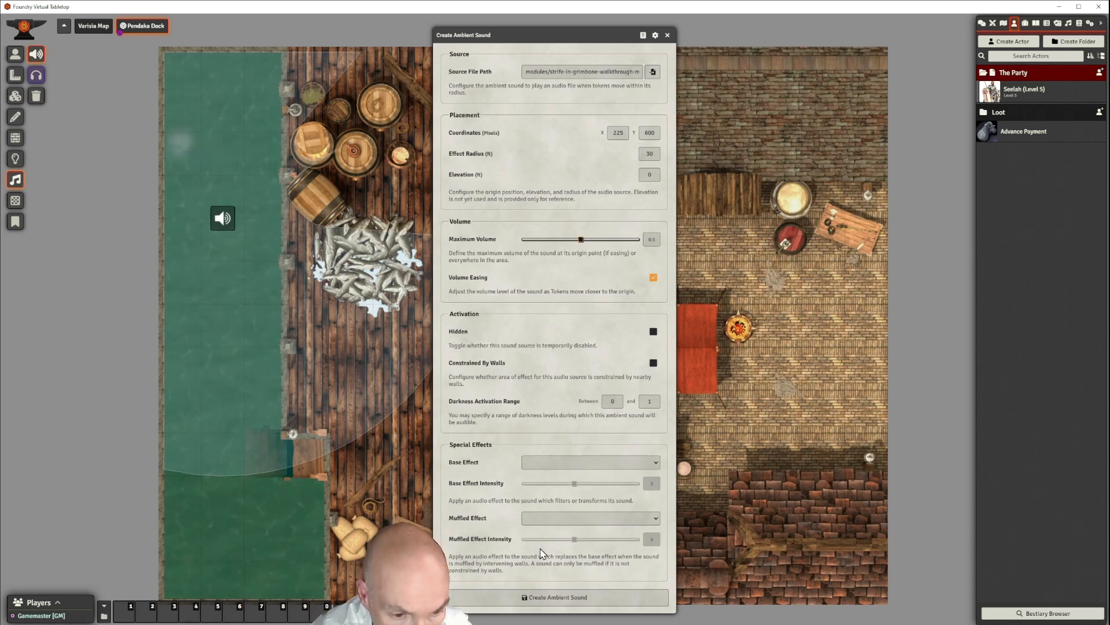
click(547, 596)
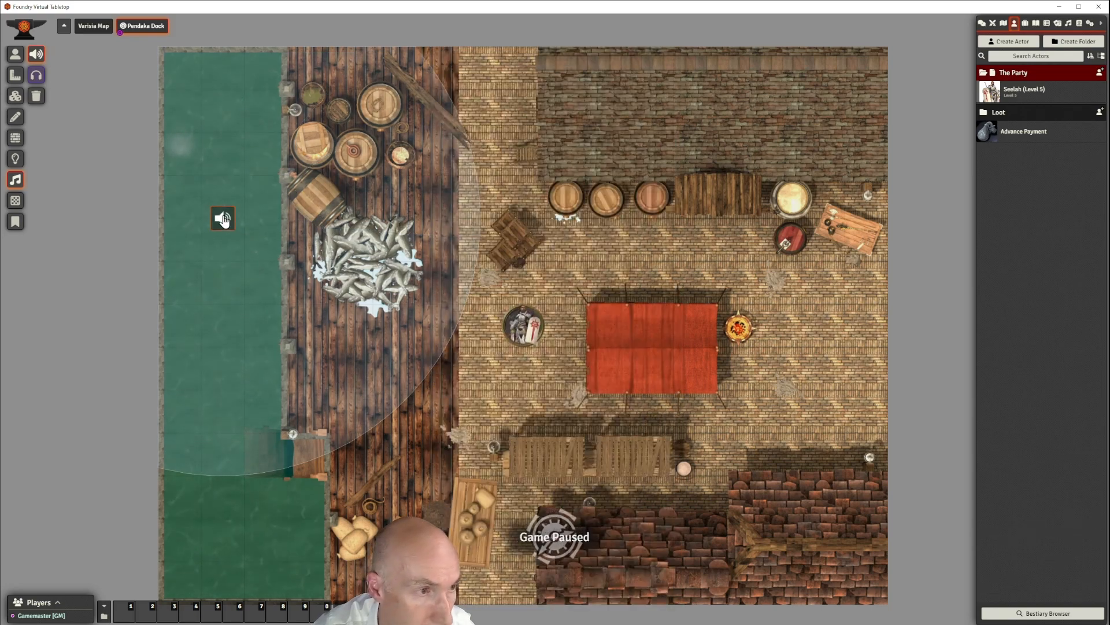
Turn on the ambient sound preview and move the water sound northwest, close to the map's western edge
click(37, 76)
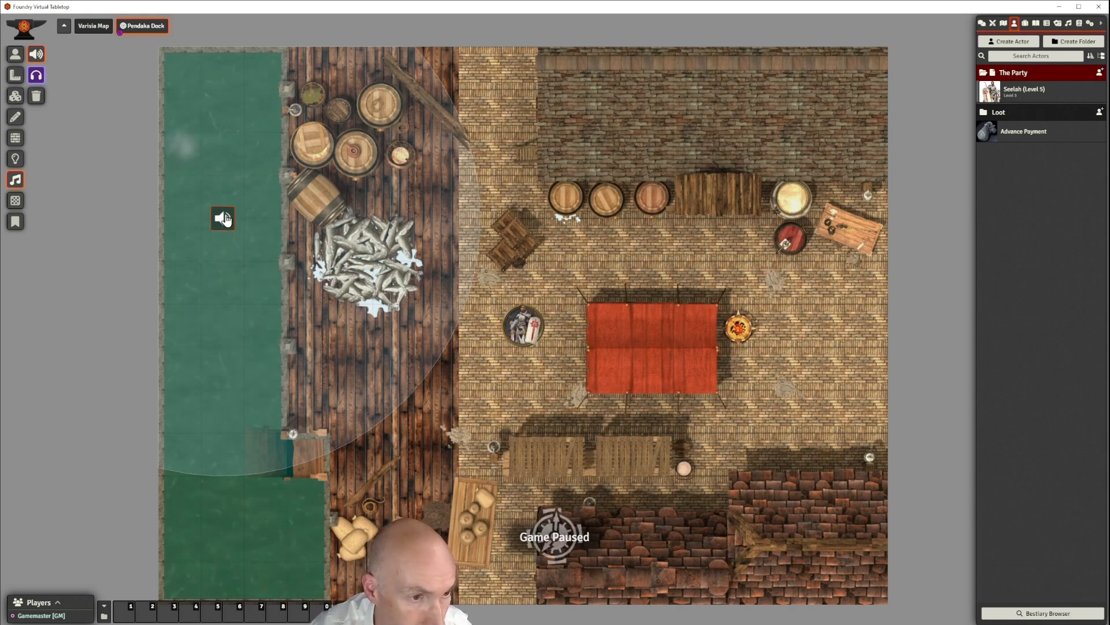
drag(223, 218, 188, 193)
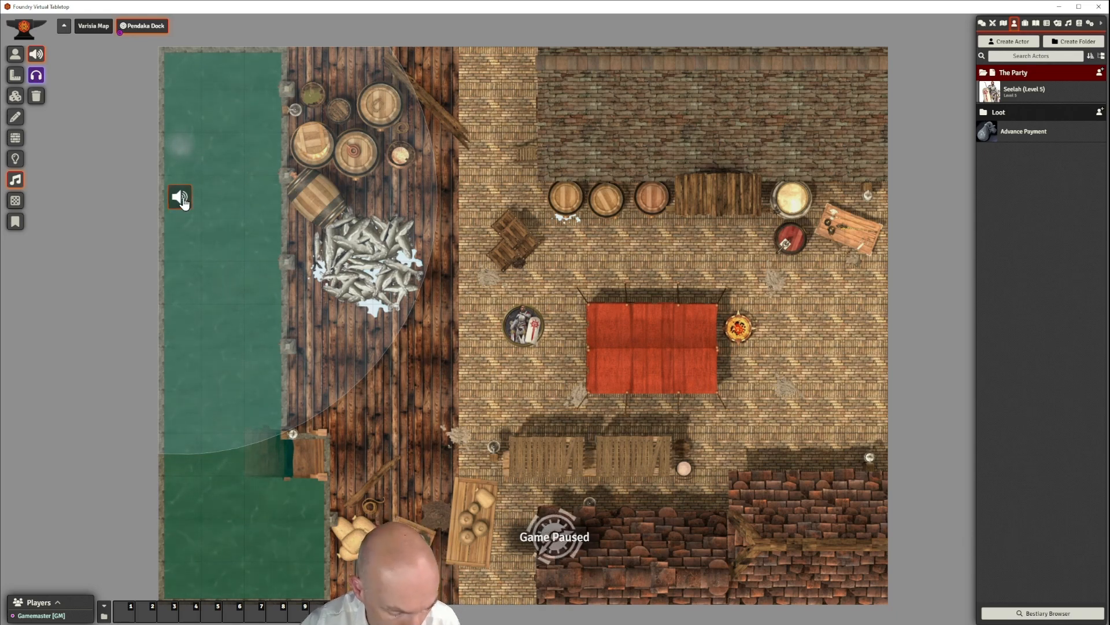
Copy the water sound and paste a duplicate farther south along the map's western edge
key(ctrl+c)
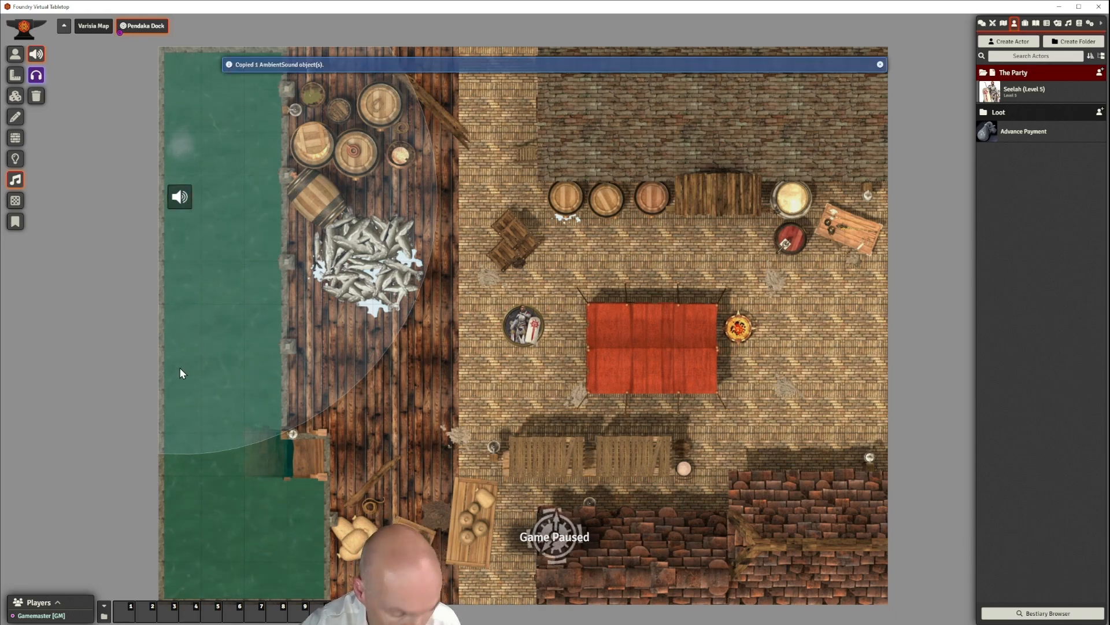
key(ctrl+v)
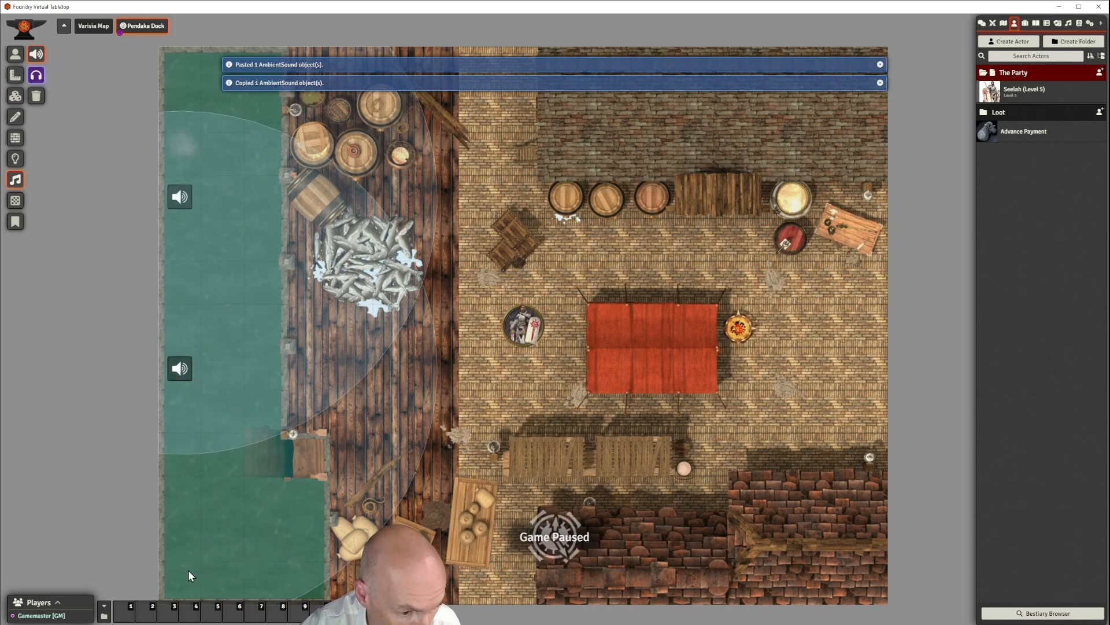
Paste another copy of the water sound at the southern end of the map's western edge
key(ctrl+v)
scroll(257, 465, down, 2)
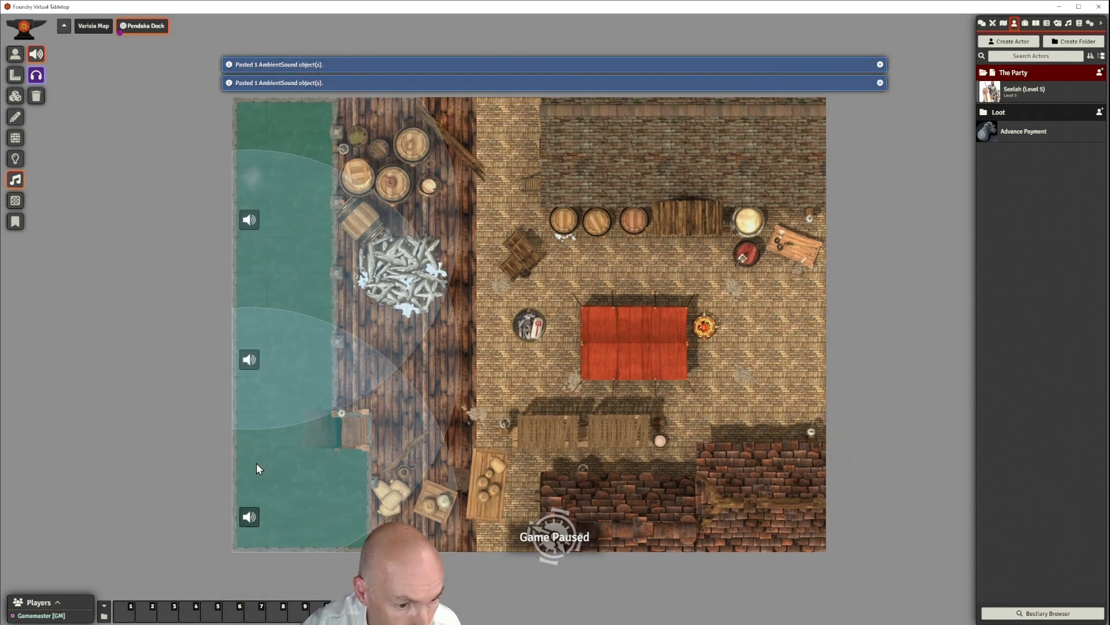
scroll(273, 436, up, 3)
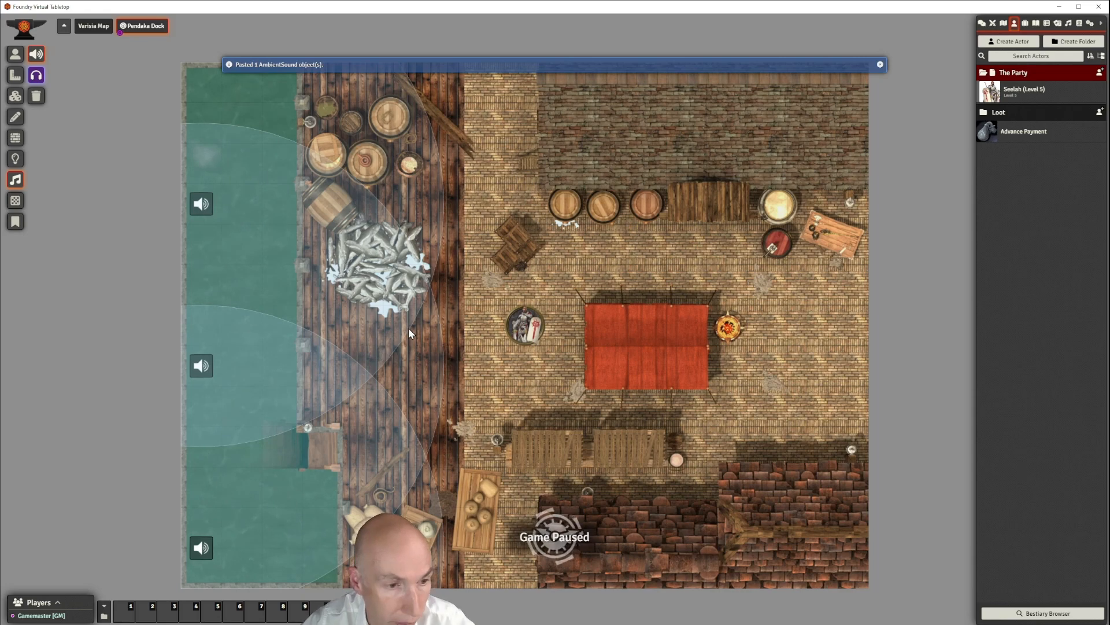
scroll(409, 333, up, 1)
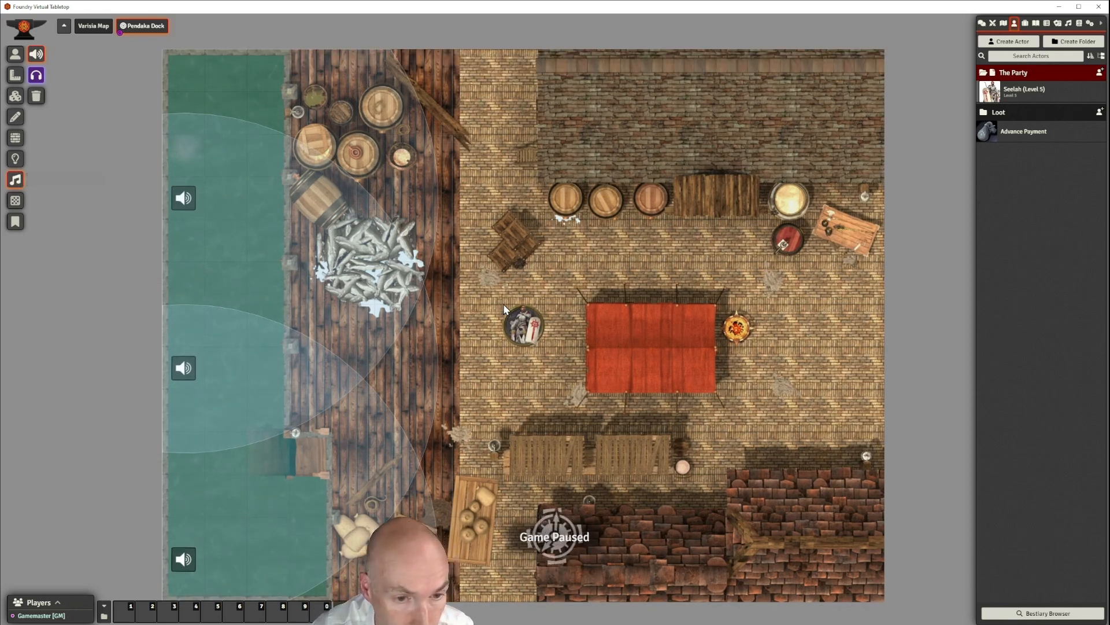
Draw an ambient sound with a radius of about 40 ft centred west of the red canopy, using dock01.WAV as its source
key(ctrl+v)
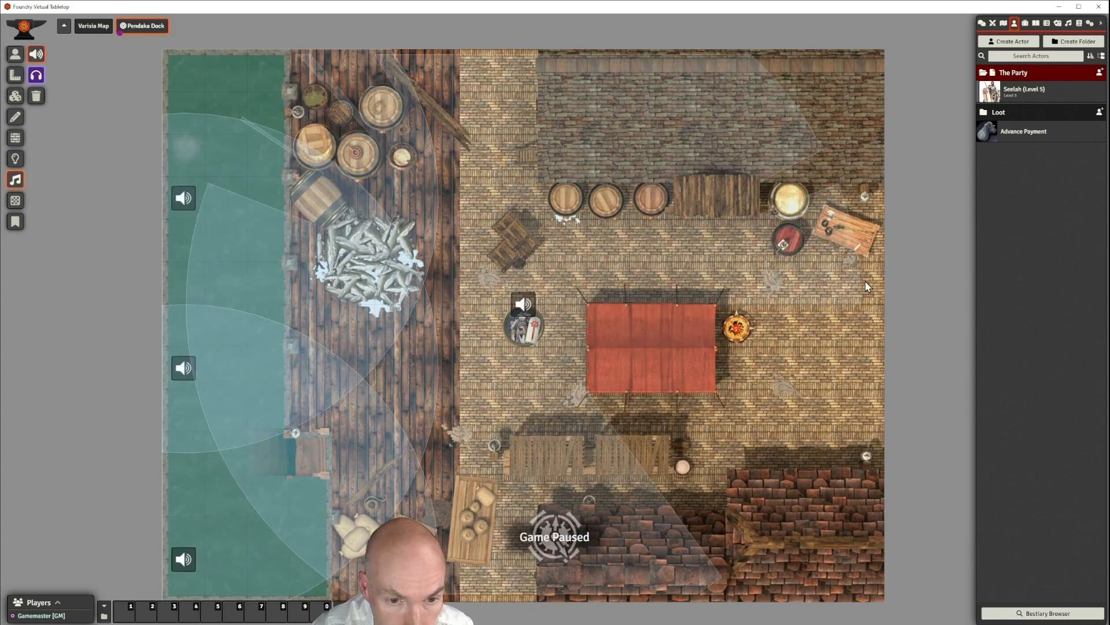
drag(867, 282, 858, 283)
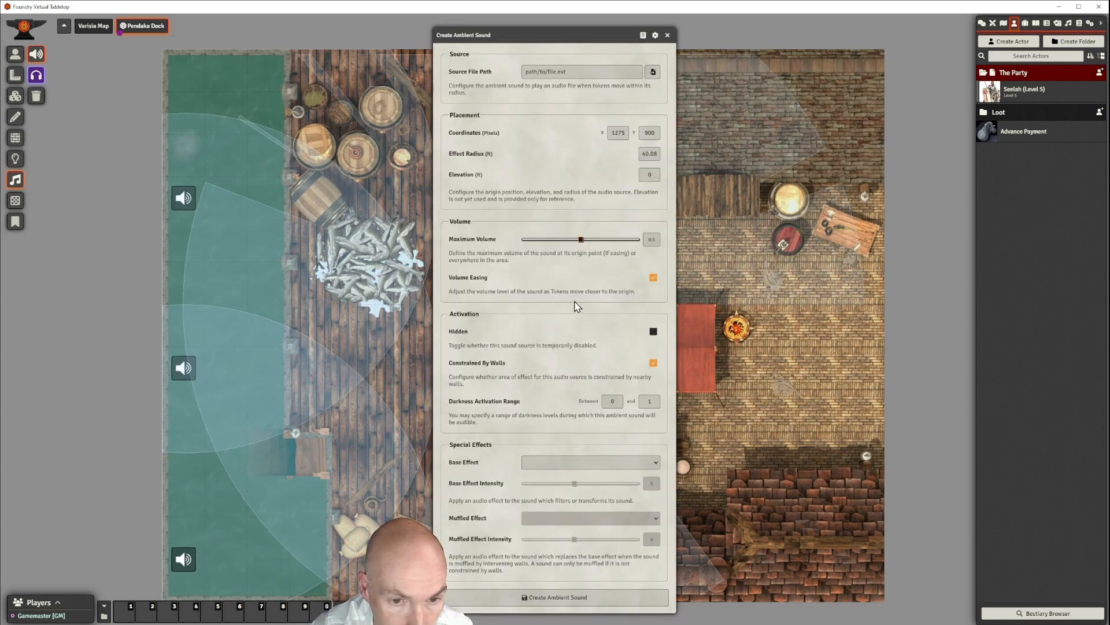
click(653, 72)
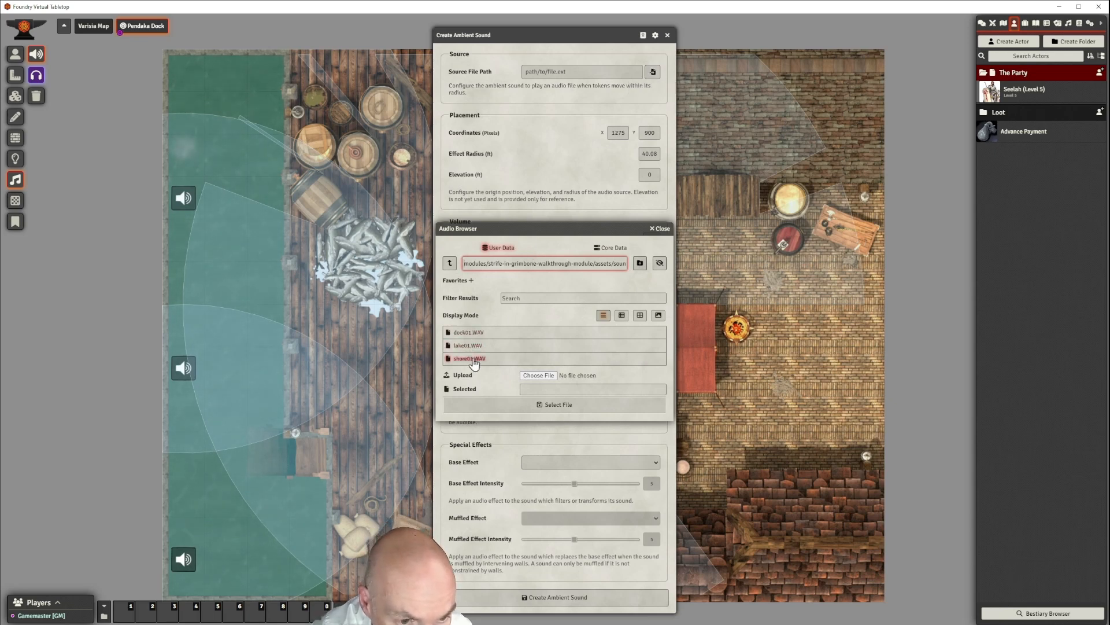
click(468, 332)
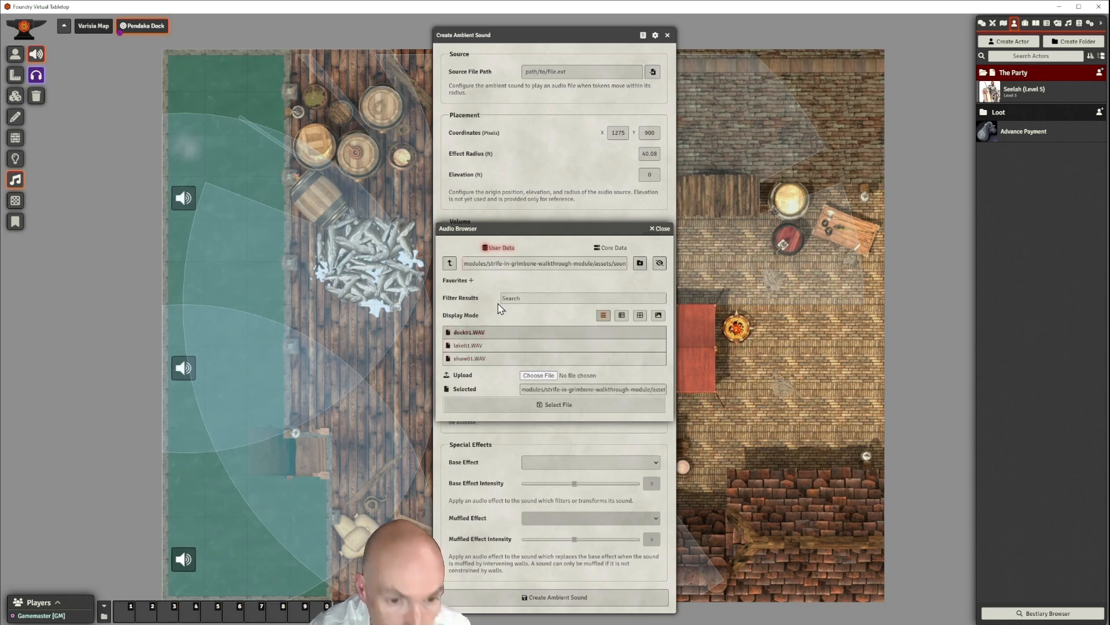
click(569, 409)
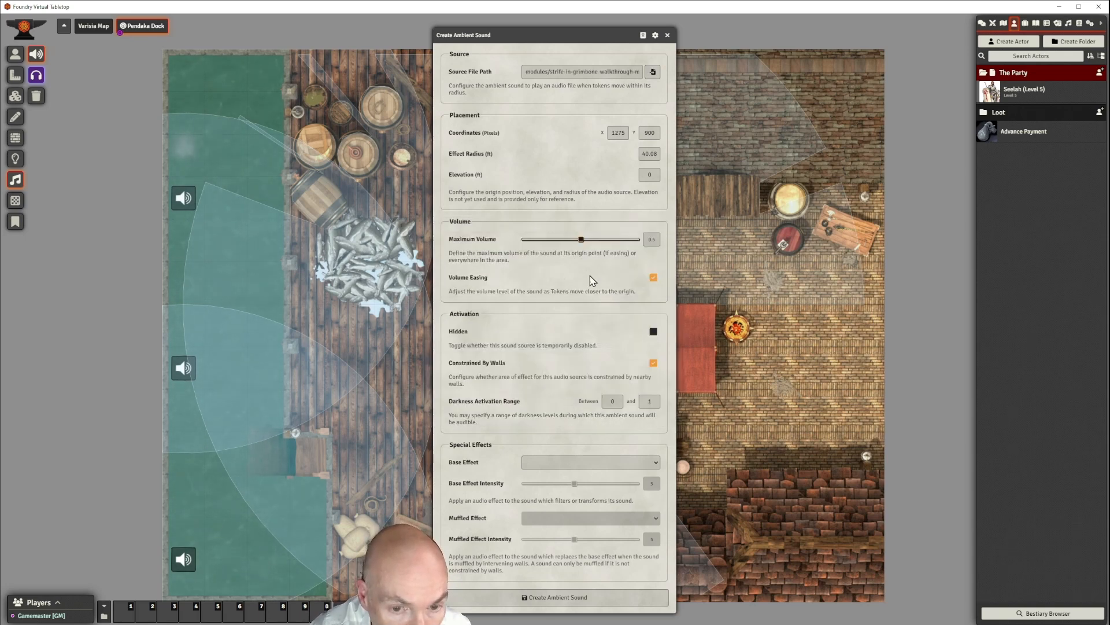
Limit the dock sound to darkness levels 0 to 0.5, remove its wall constraint, and create the ambient sound
click(613, 401)
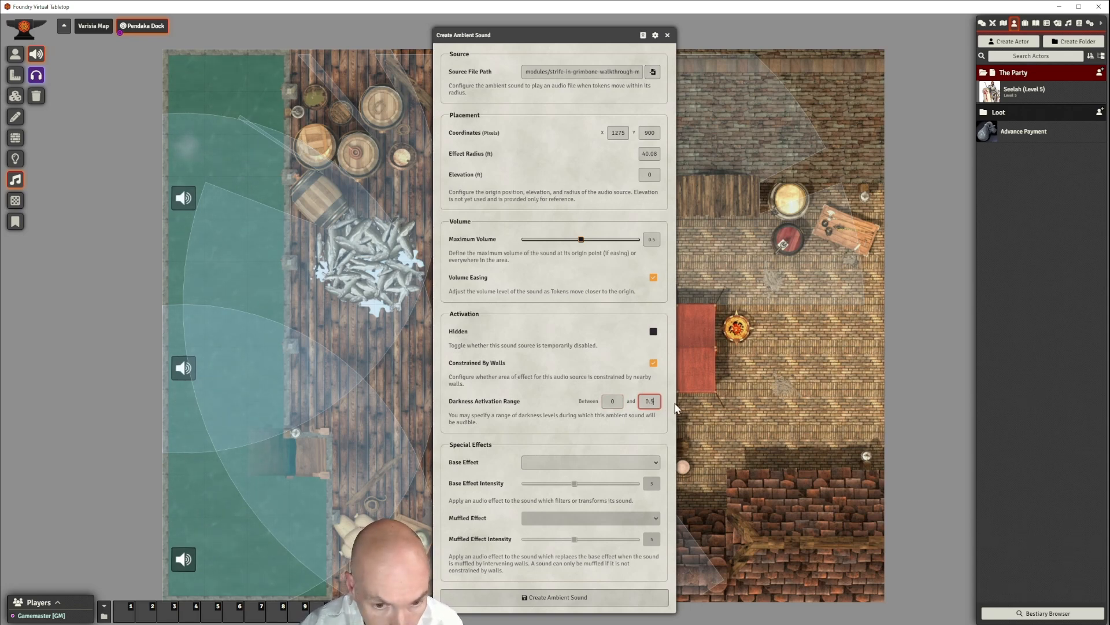
text(0.5)
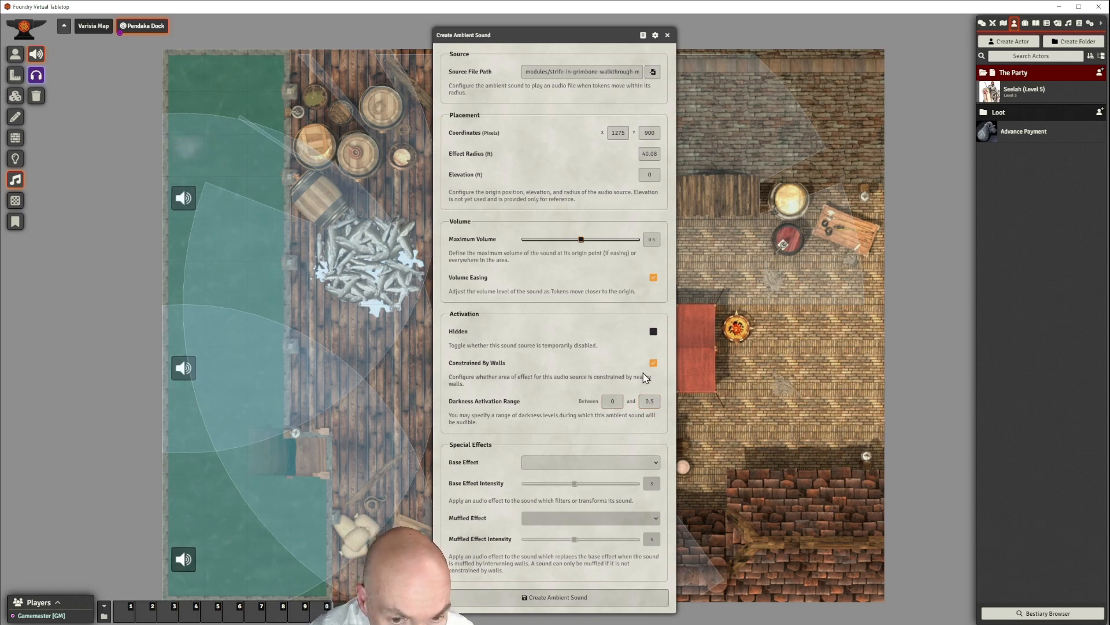
click(653, 363)
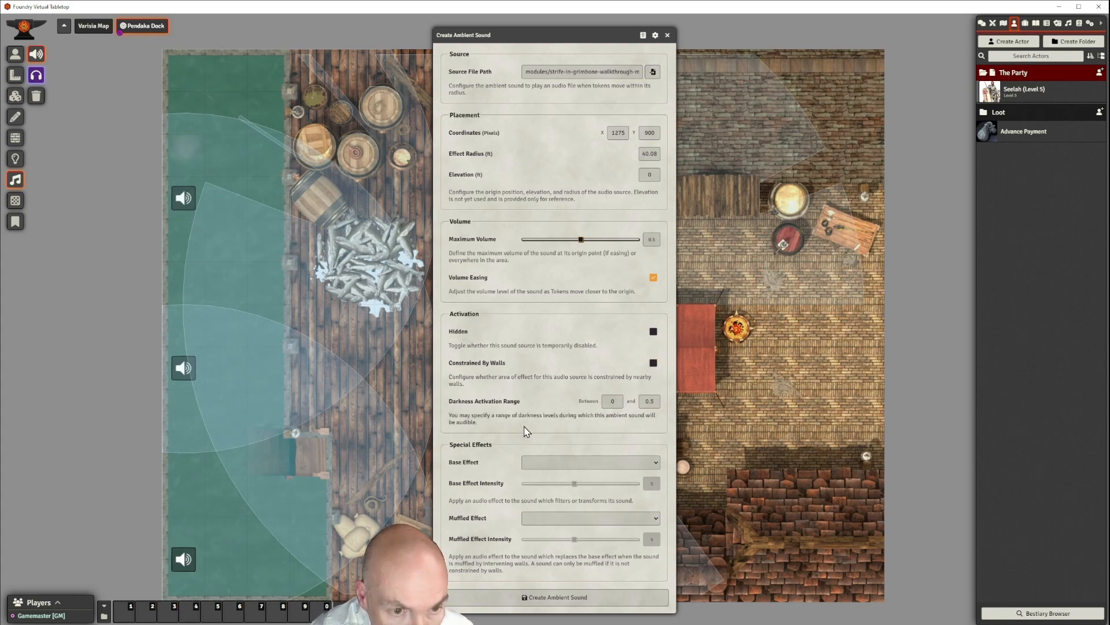
click(556, 596)
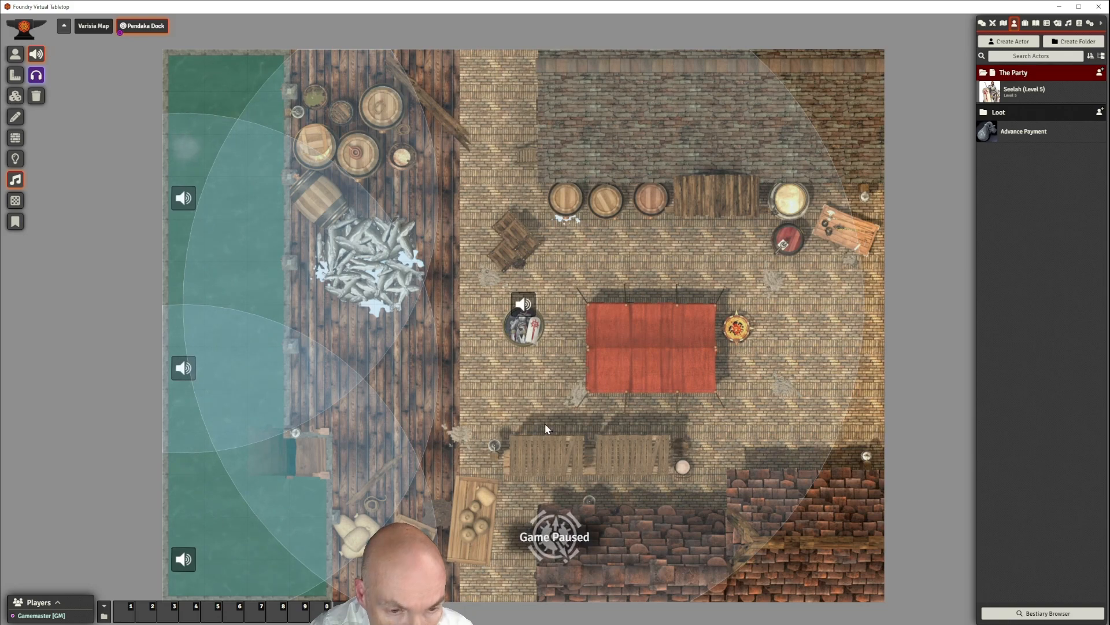
Turn off volume easing for the dock sound, lower its maximum volume to 0.15, and update it
double_click(524, 304)
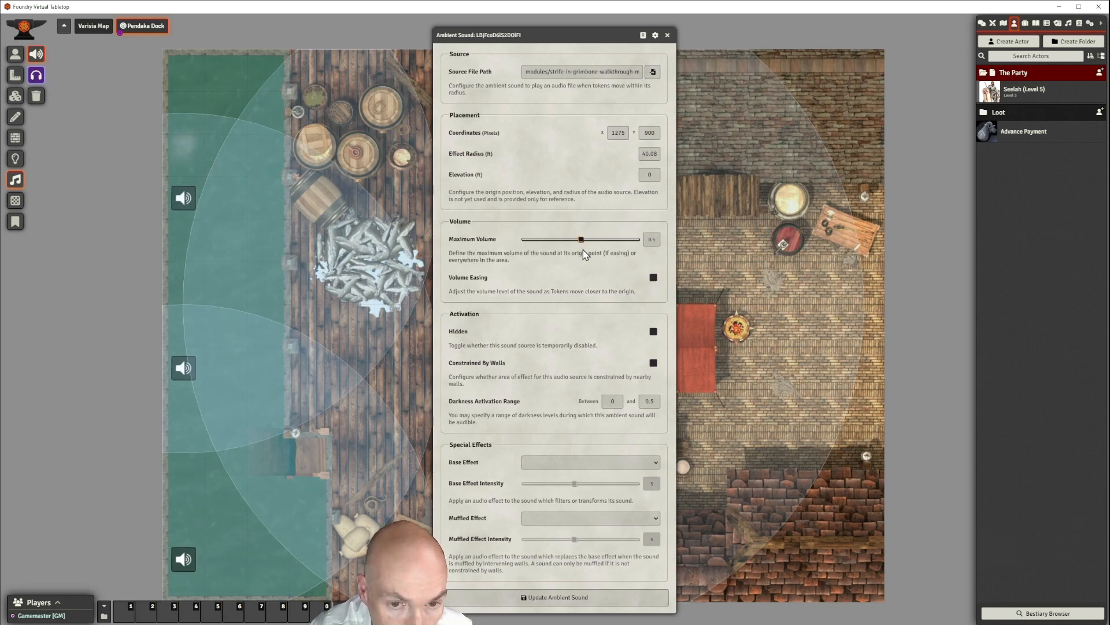
drag(581, 239, 540, 243)
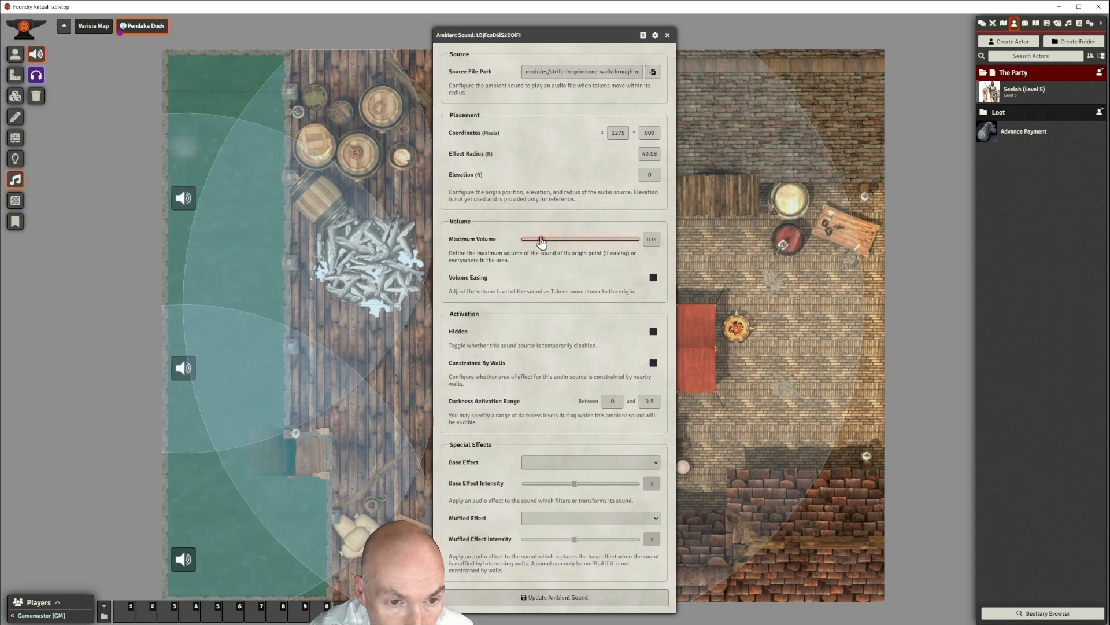
click(559, 597)
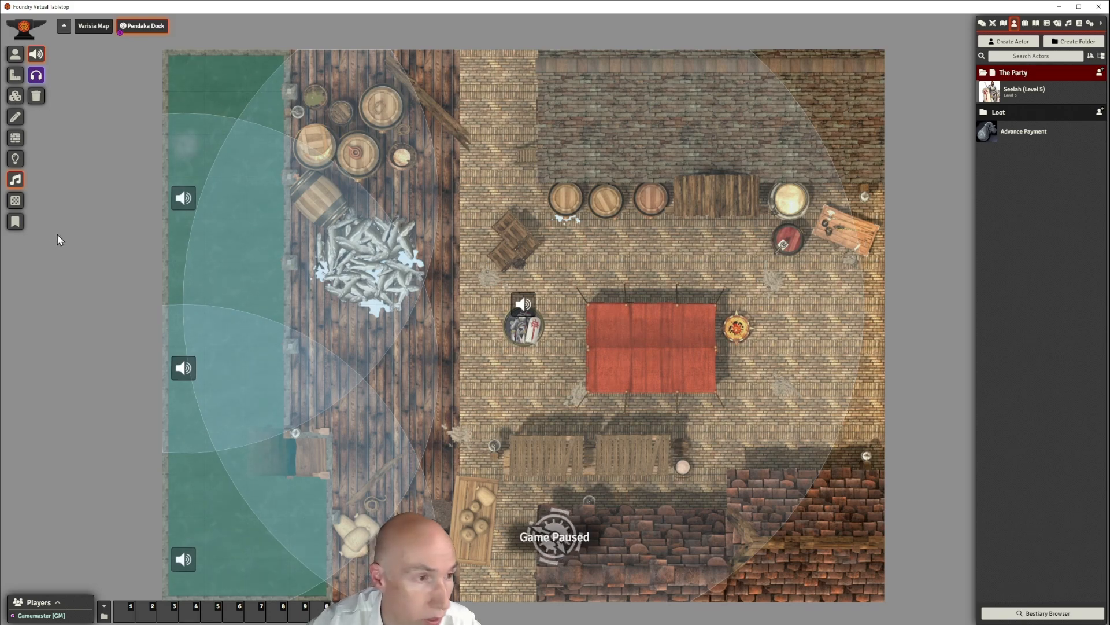
click(15, 201)
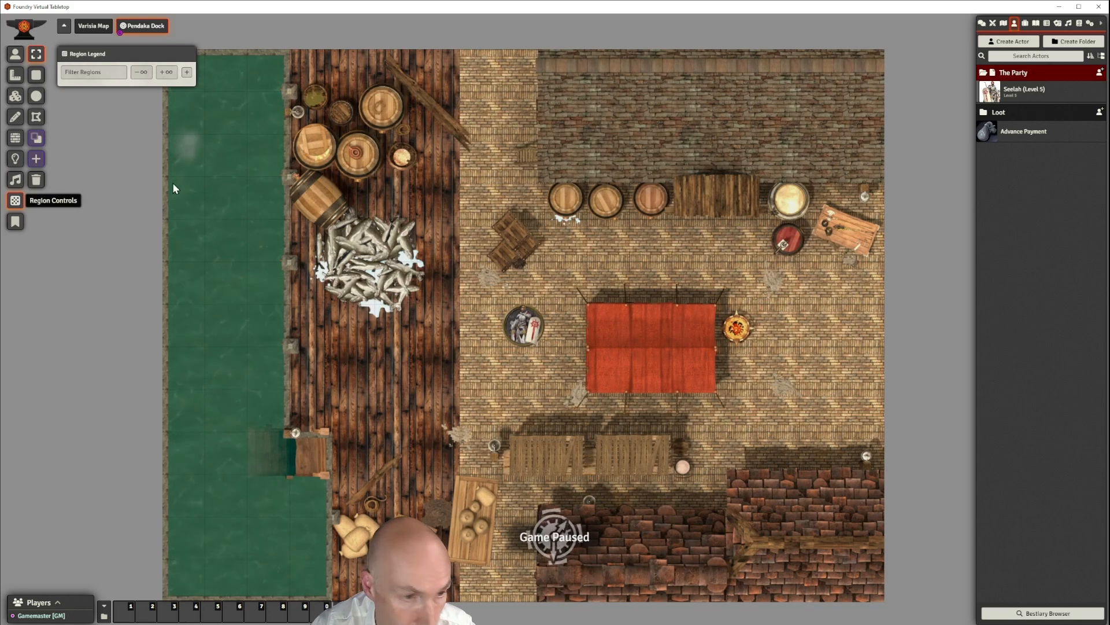
click(15, 222)
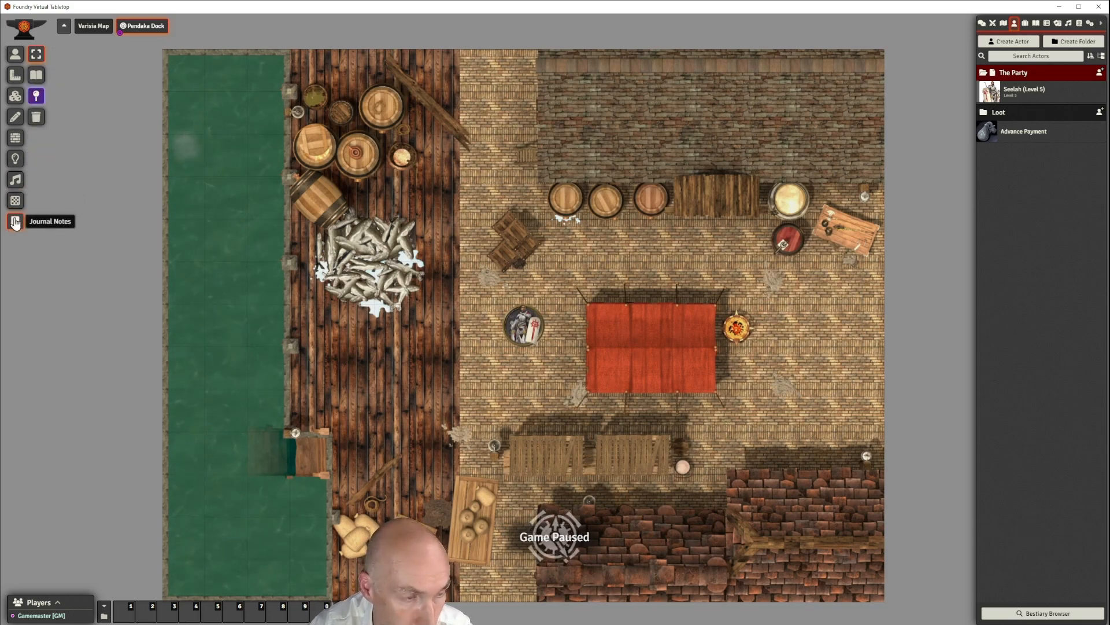
scroll(736, 327, down, 1)
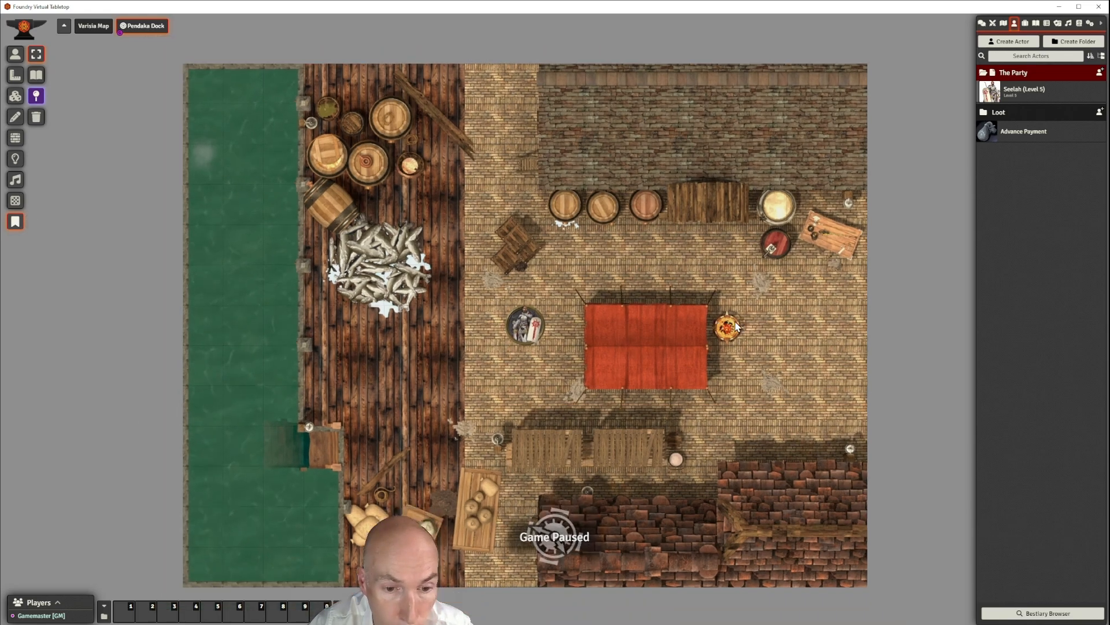
scroll(736, 327, up, 1)
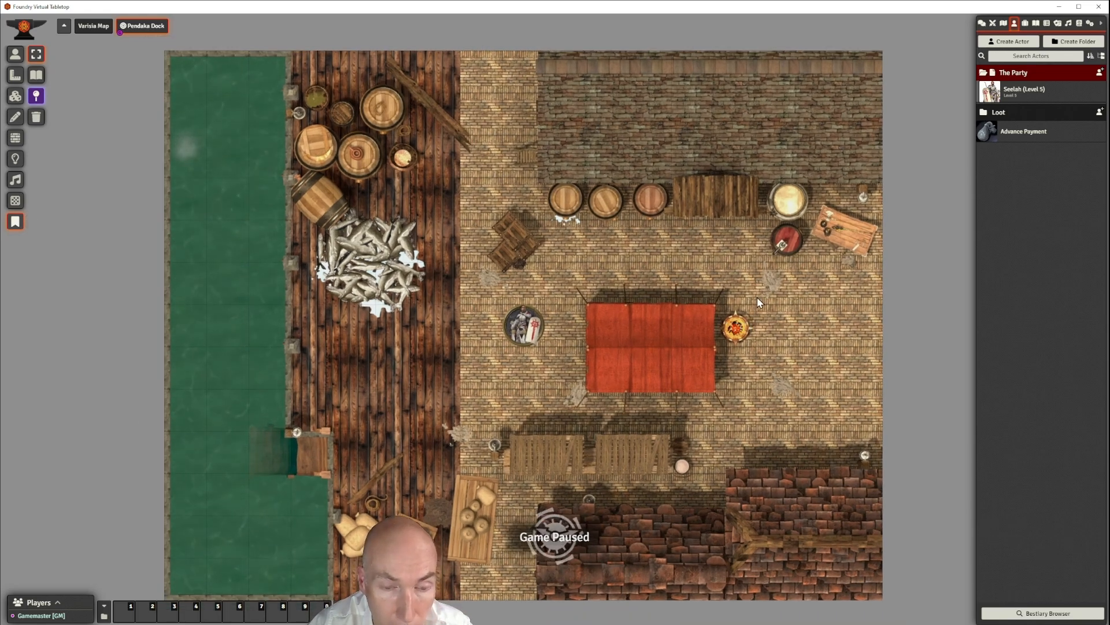